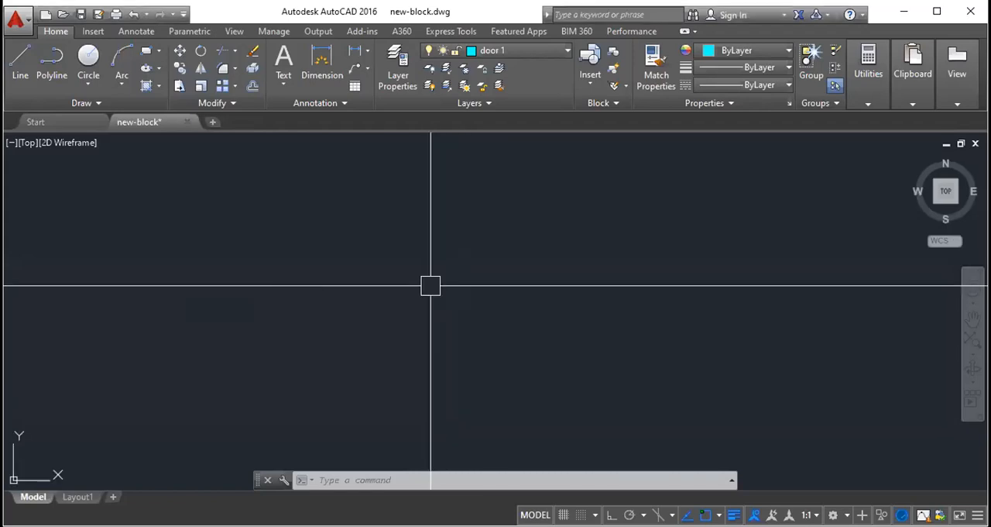
- Turn on the grid display in the drawing area
key(F7)
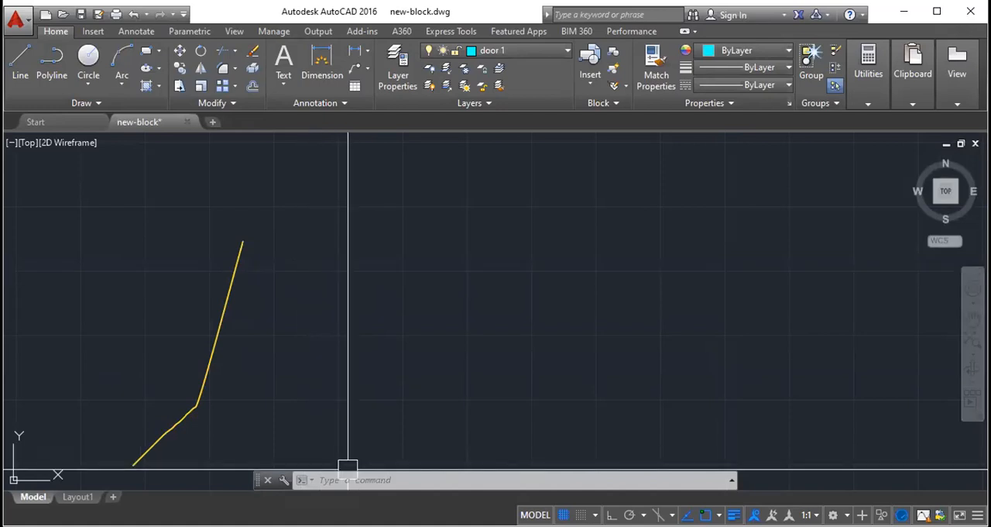
click(212, 378)
click(250, 354)
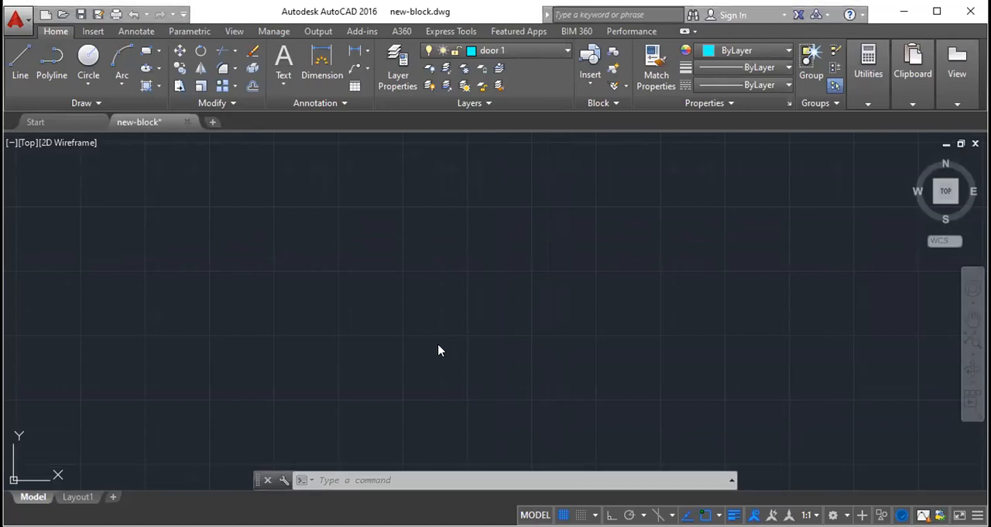
scroll(212, 243, down, 2)
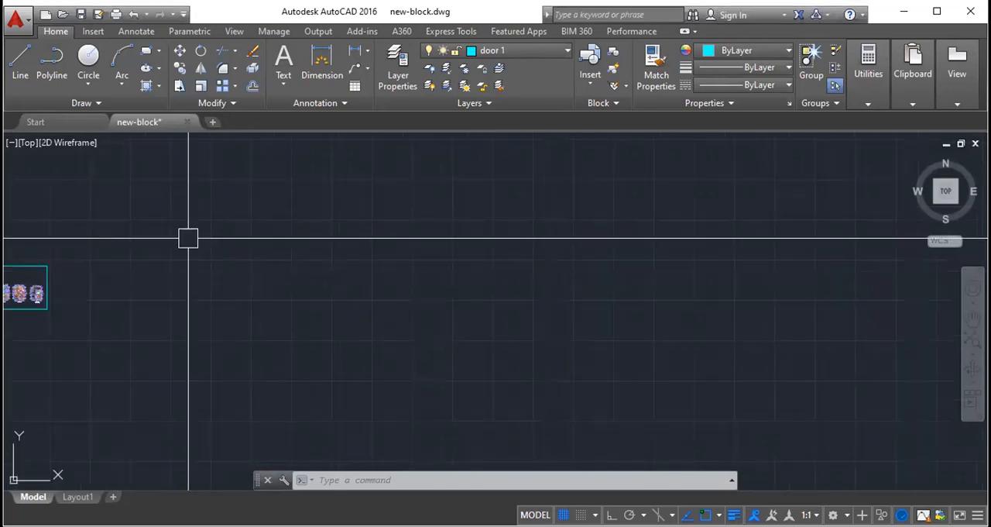
scroll(276, 217, up, 2)
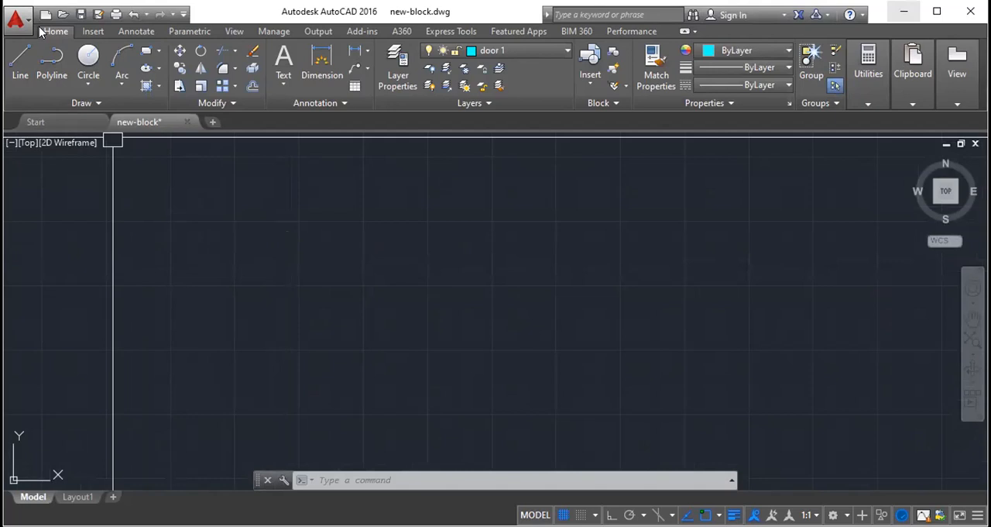
- Examine the tool groups for drawing, inserting, annotating, parametric constraints, views, management, output, add-ins, A360 and express tools
click(94, 31)
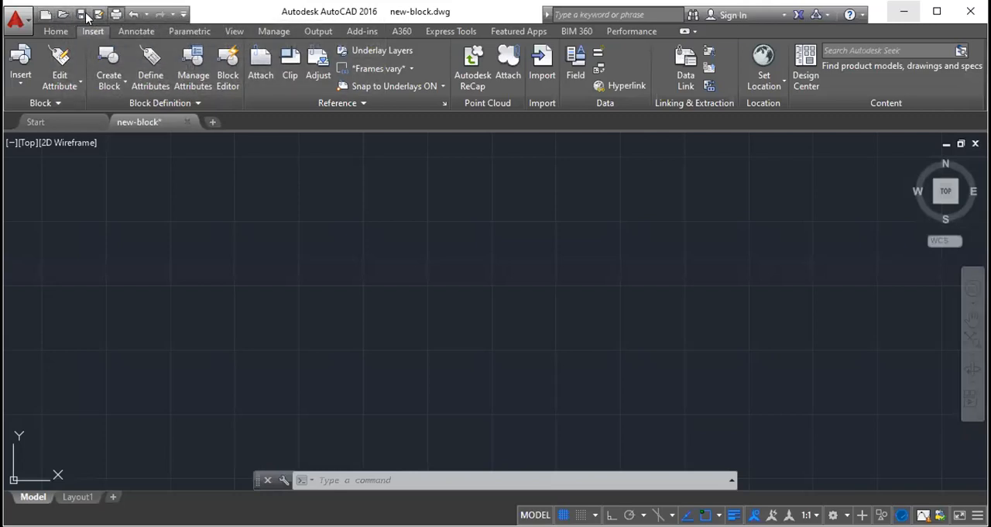
click(52, 34)
click(91, 31)
click(135, 31)
click(189, 31)
click(234, 31)
click(274, 31)
click(318, 31)
click(362, 31)
click(401, 31)
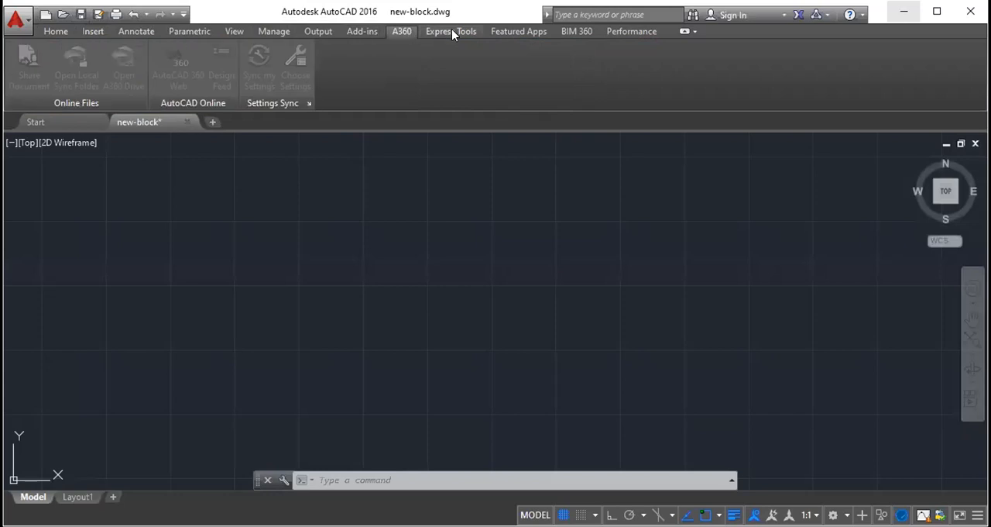
click(452, 31)
click(56, 31)
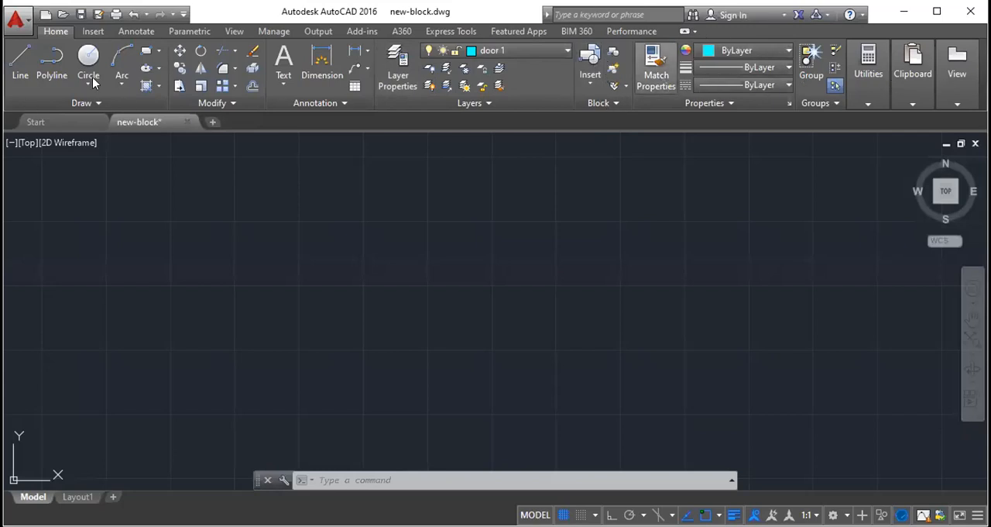
click(101, 32)
click(177, 33)
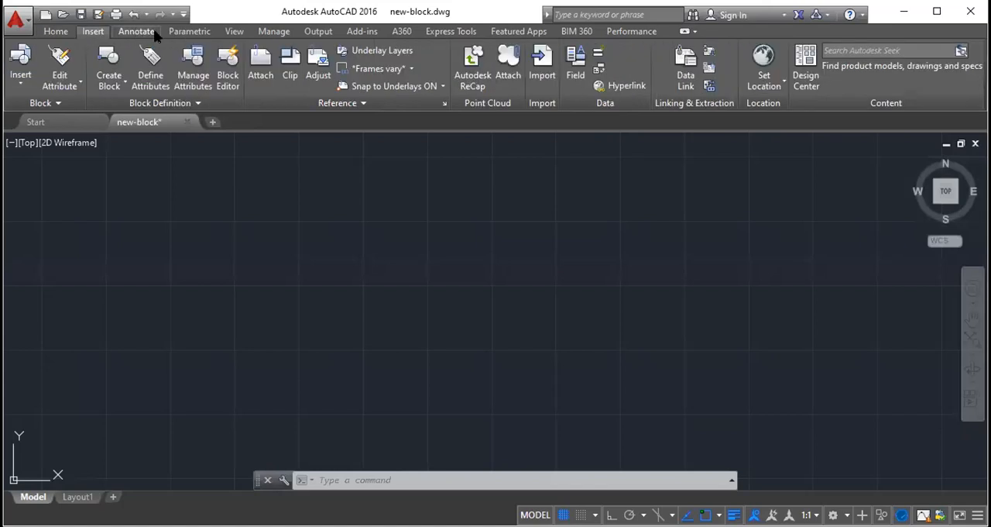
click(94, 31)
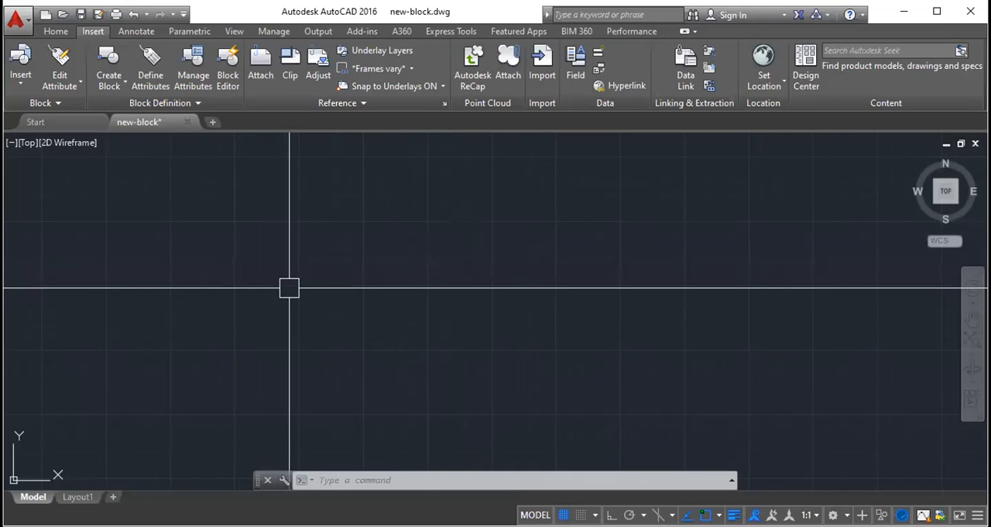
- Browse the command suggestions that begin with UN without running any of them
text(UN)
scroll(391, 334, down, 2)
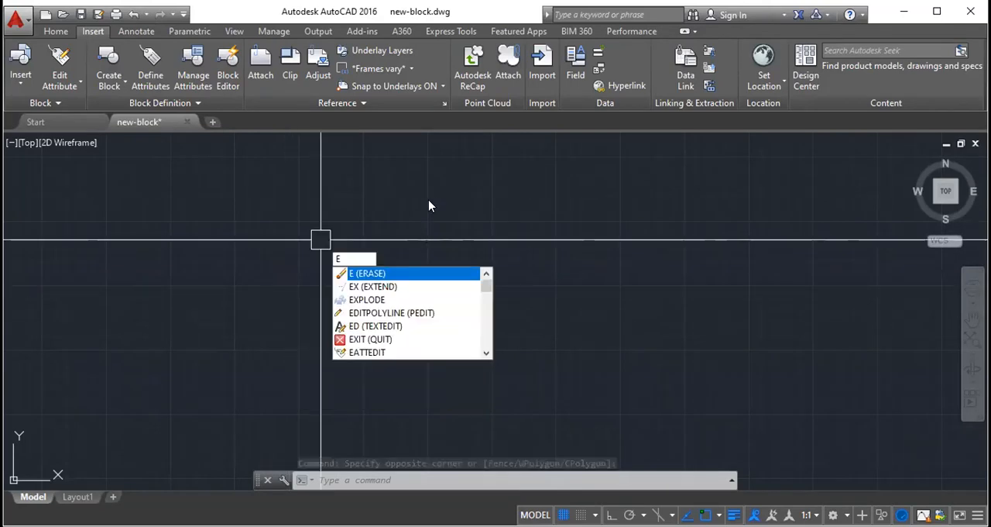
click(429, 201)
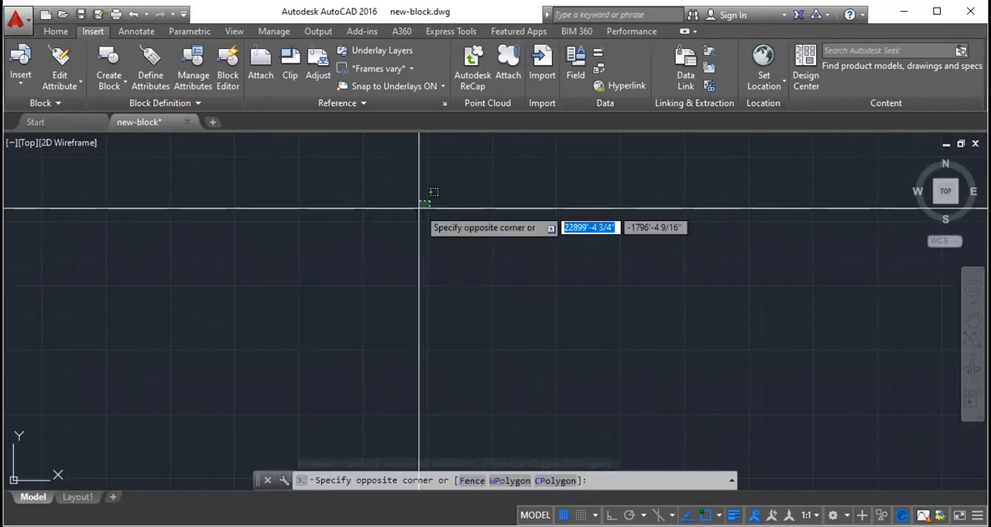
key(Escape)
key(Escape)
key(Escape)
- Browse the command suggestions that begin with A and with B without running any of them
text(A)
scroll(497, 276, down, 1)
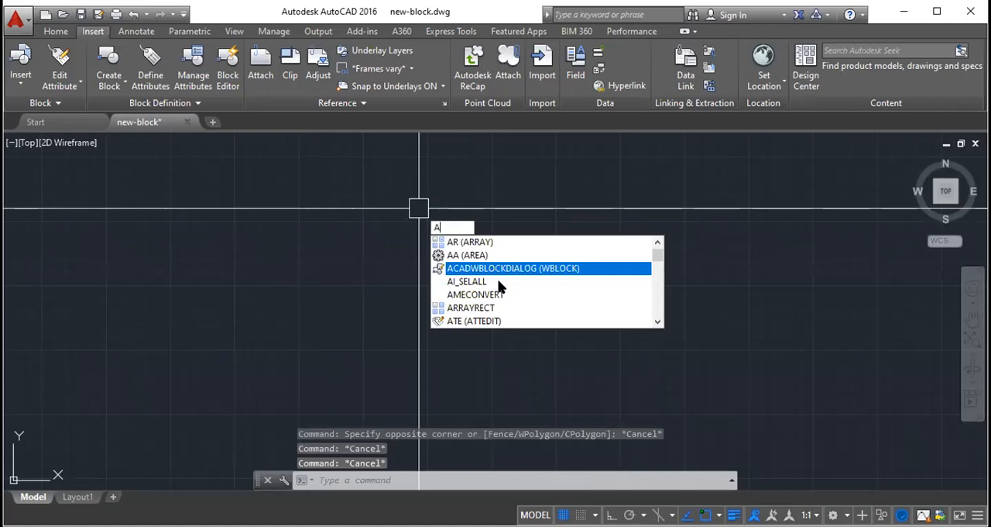
scroll(499, 287, up, 1)
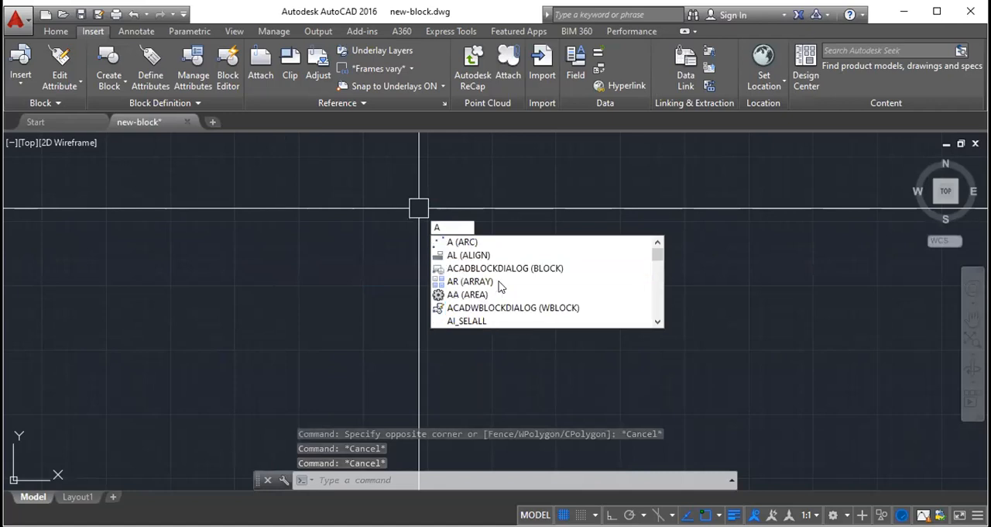
click(458, 215)
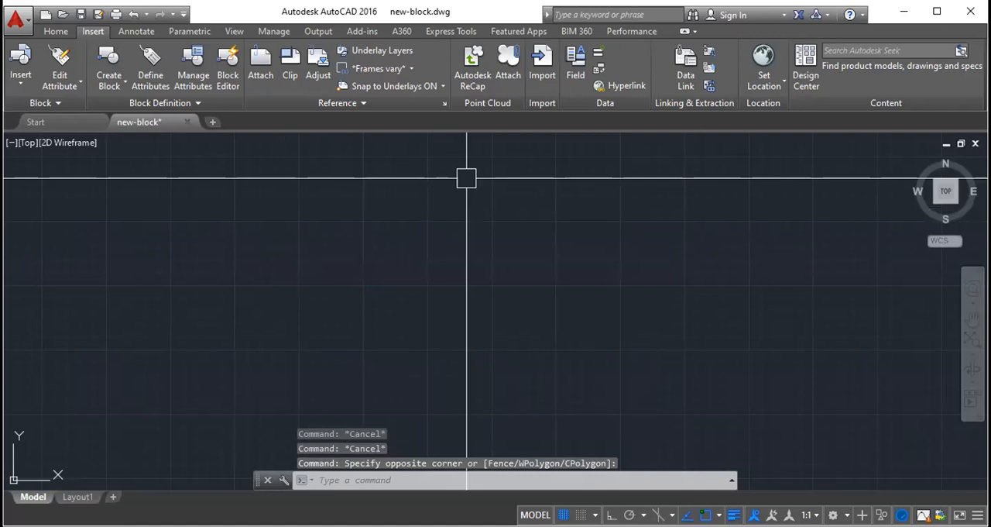
text(B)
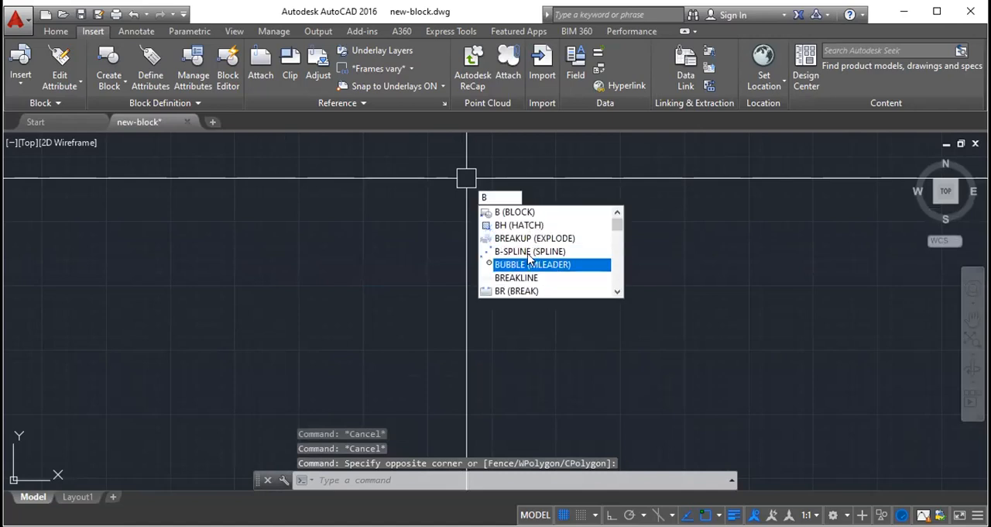
scroll(521, 256, down, 2)
scroll(520, 256, down, 3)
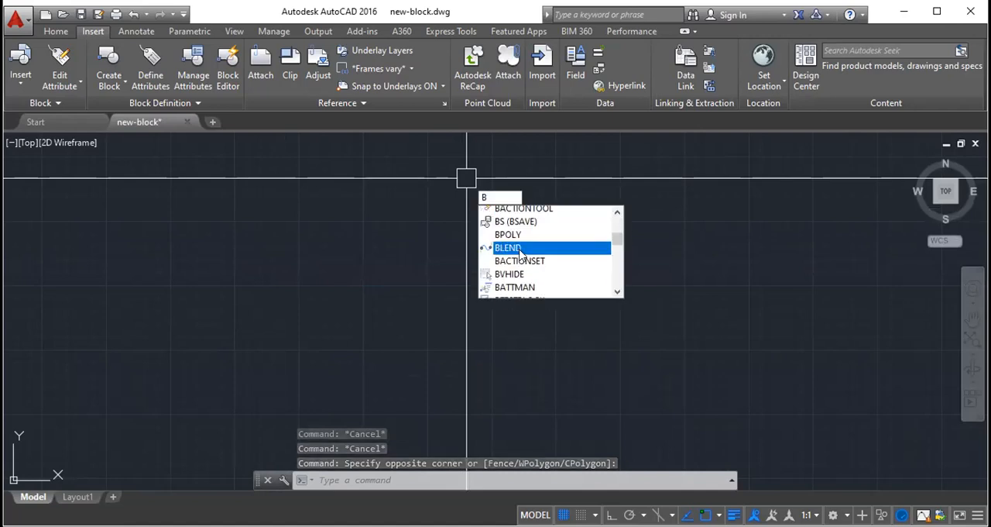
click(676, 229)
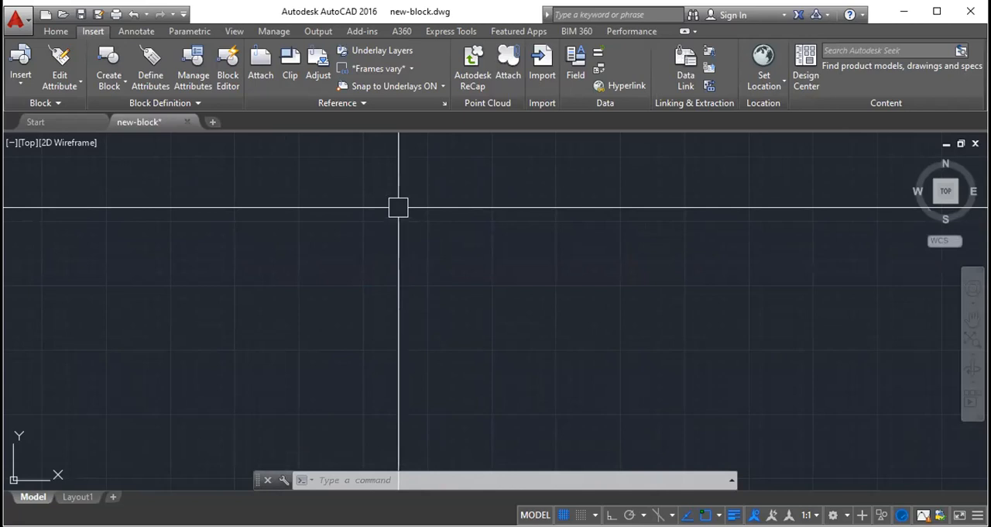
- Open the Drawing Units settings with UN (UNITS) and examine the length type and precision options
text(UN)
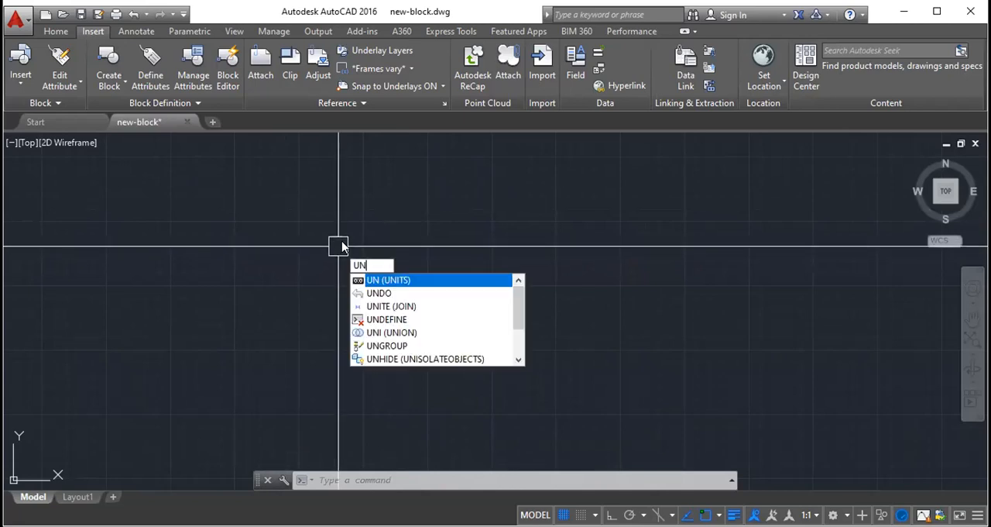
click(383, 280)
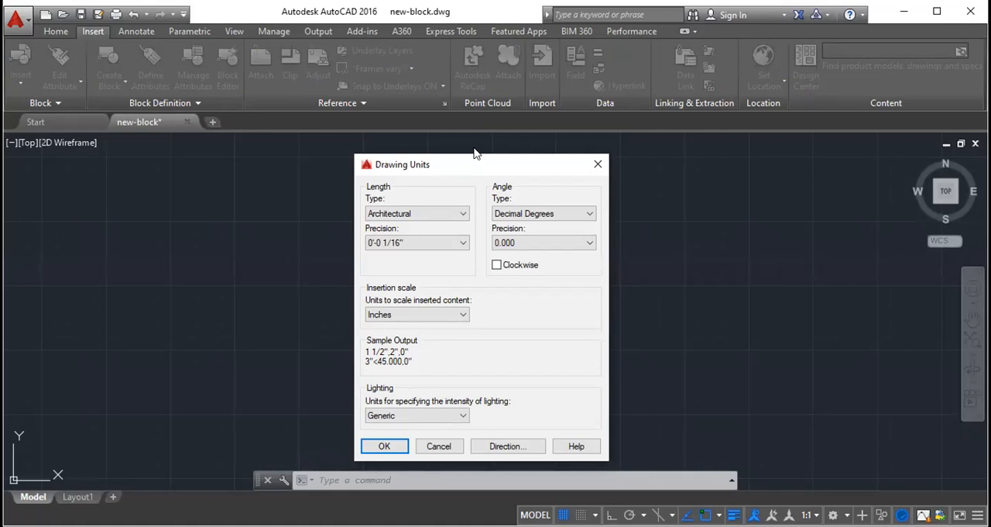
click(459, 217)
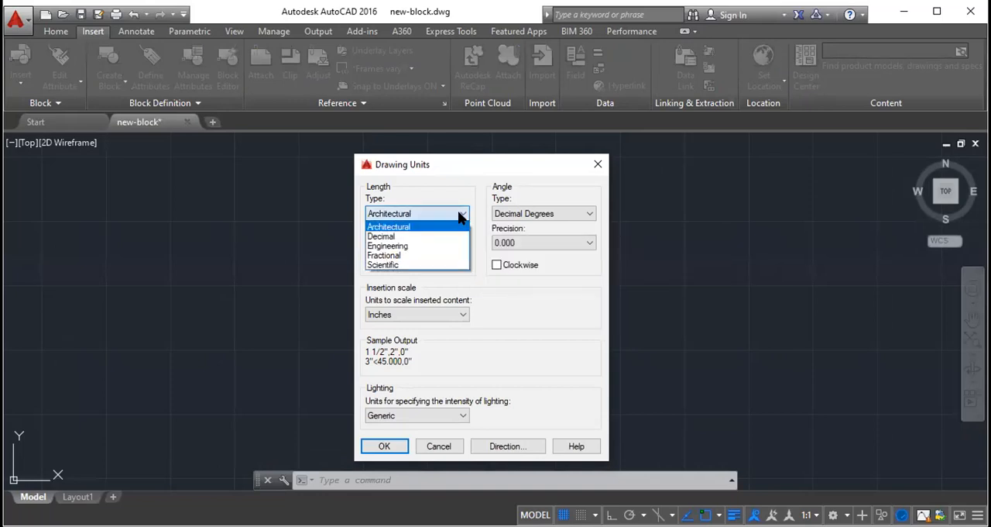
click(407, 242)
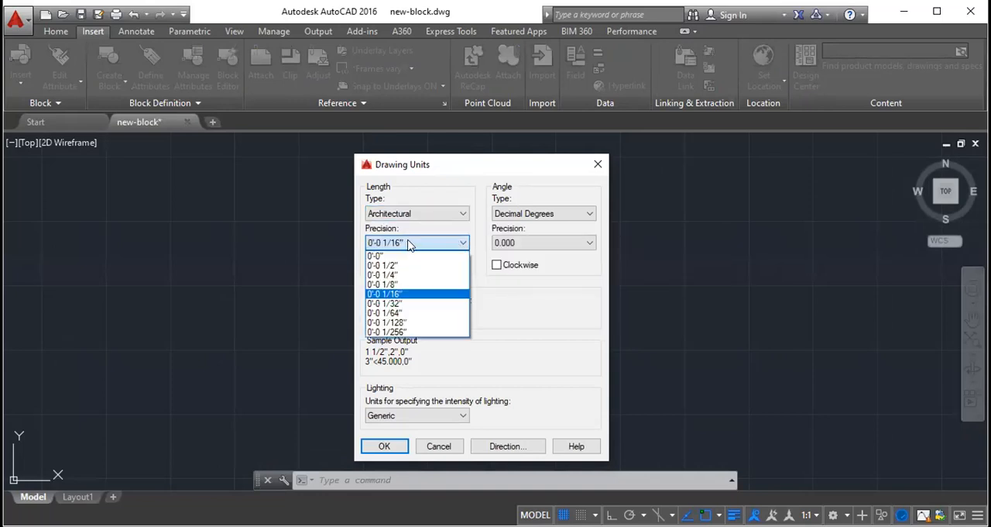
click(395, 243)
click(393, 246)
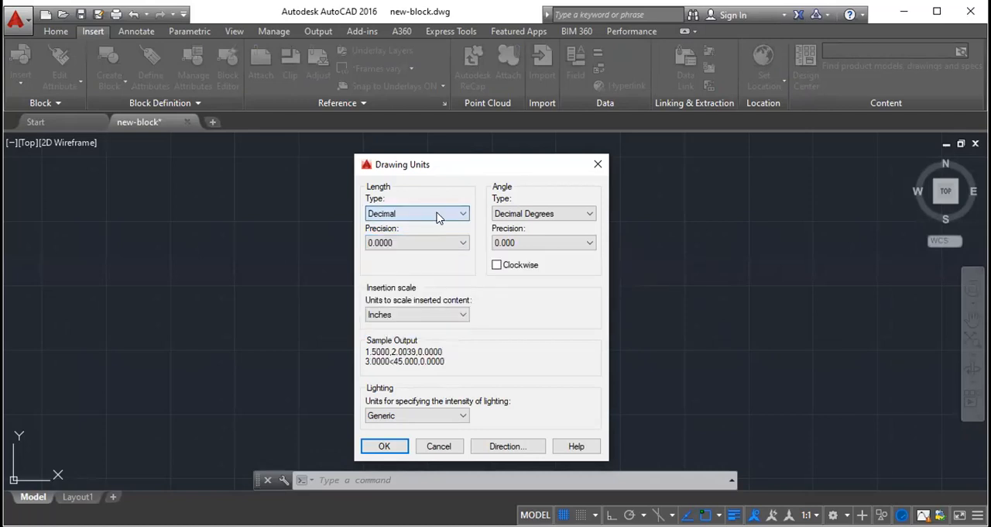
- Try the Decimal, Fractional, Scientific and Architectural length types, ending on Decimal
click(438, 214)
click(392, 244)
click(427, 215)
click(393, 255)
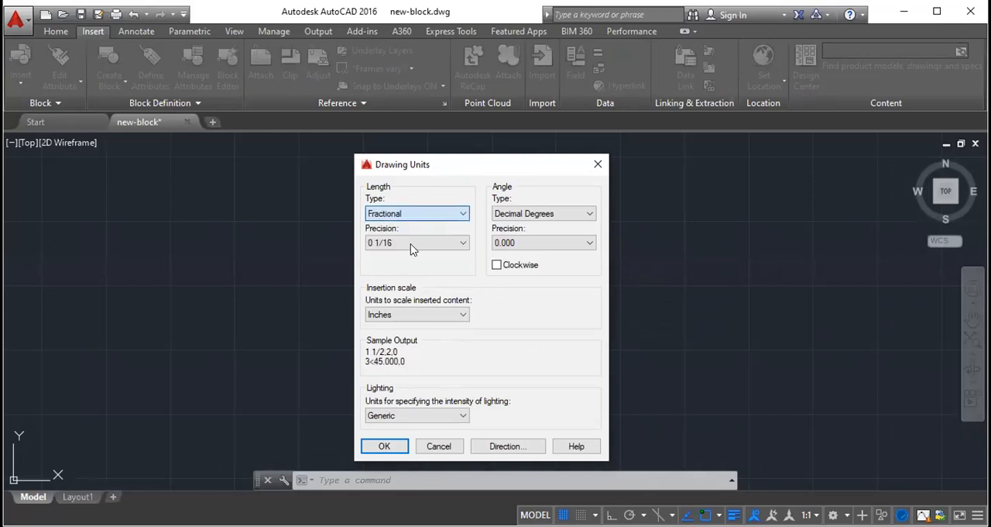
click(428, 214)
click(412, 264)
click(423, 215)
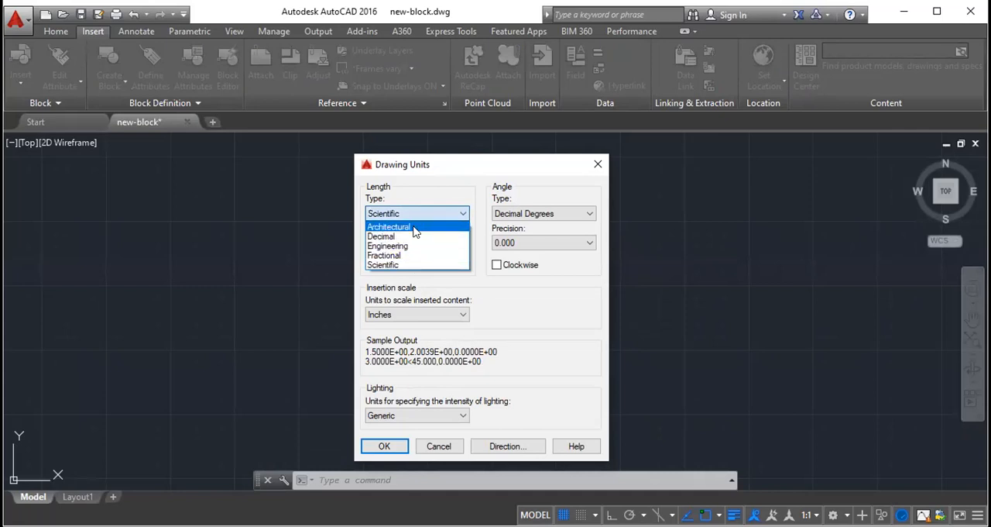
click(414, 227)
click(418, 214)
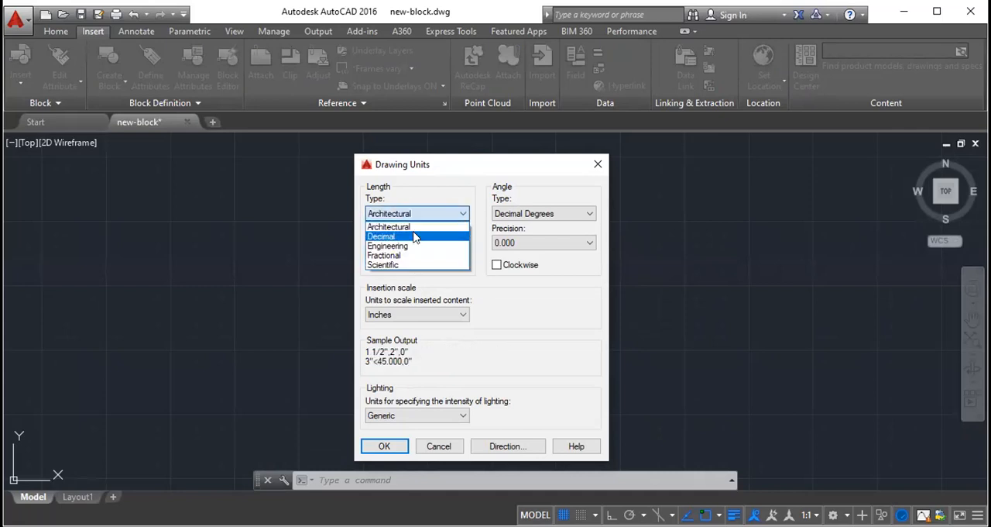
click(413, 235)
- Set the length type to Engineering with a precision of 0'-0.0"
click(419, 217)
click(416, 245)
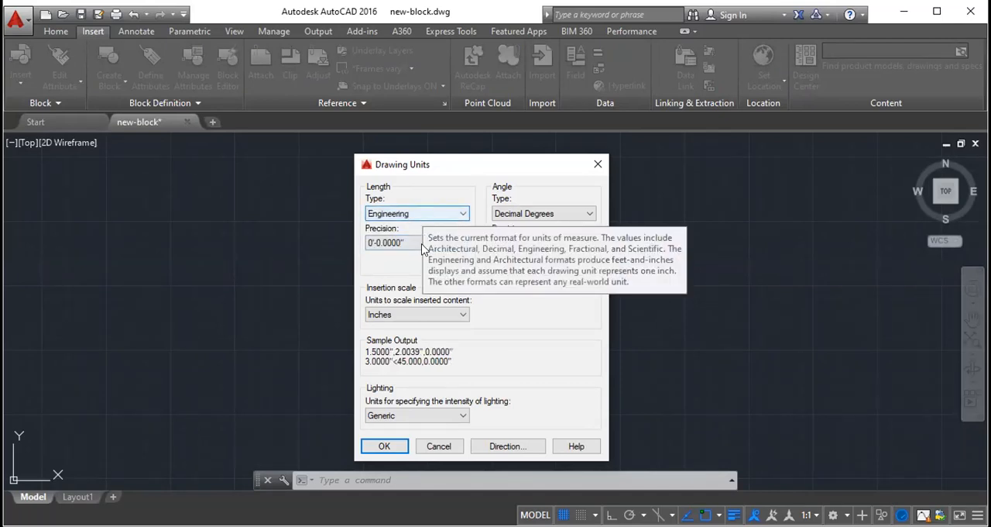
click(422, 244)
click(418, 269)
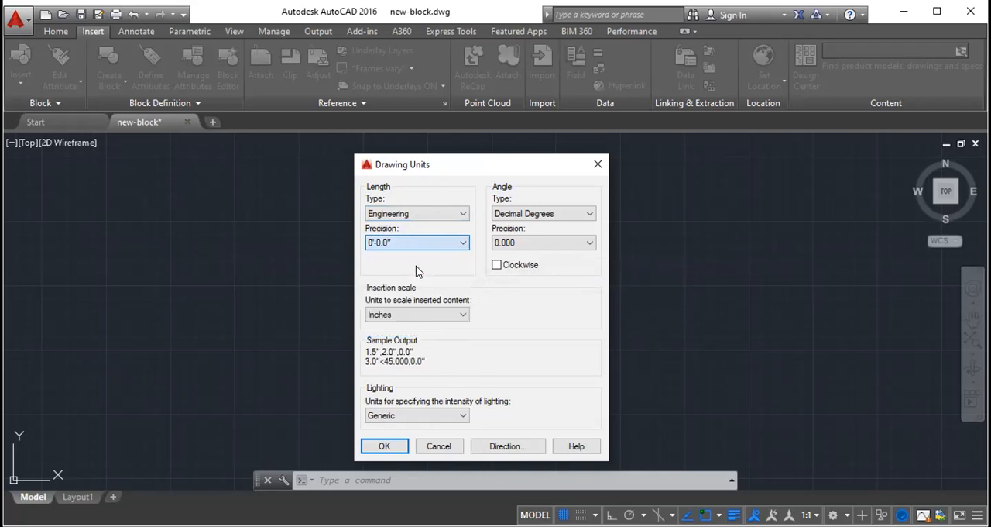
click(415, 244)
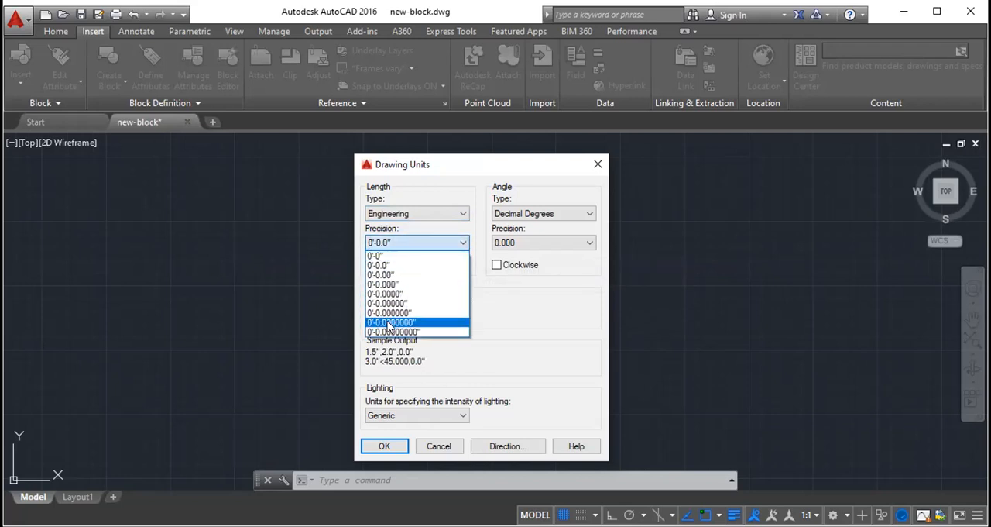
click(392, 254)
click(392, 243)
click(393, 267)
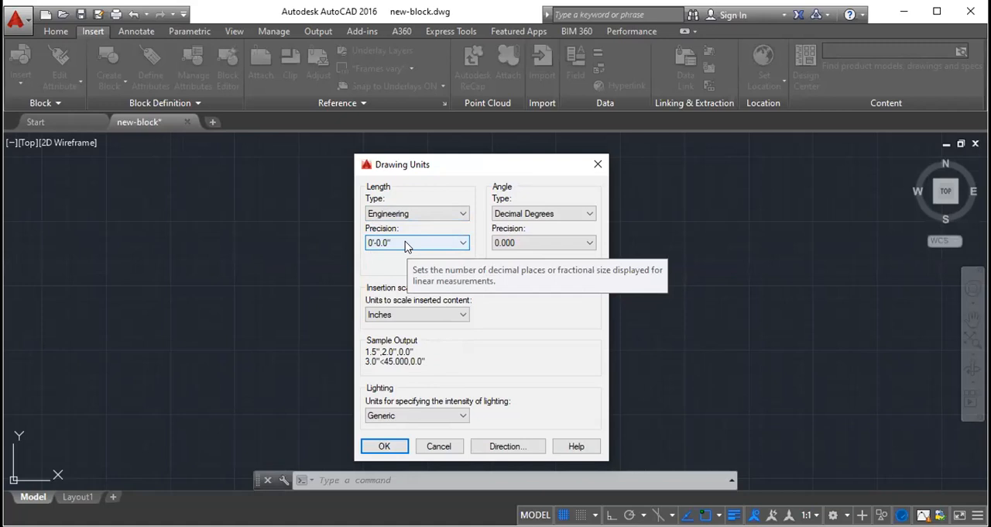
- Examine the available precision options for Engineering lengths and the available angle types, keeping Decimal Degrees
click(405, 241)
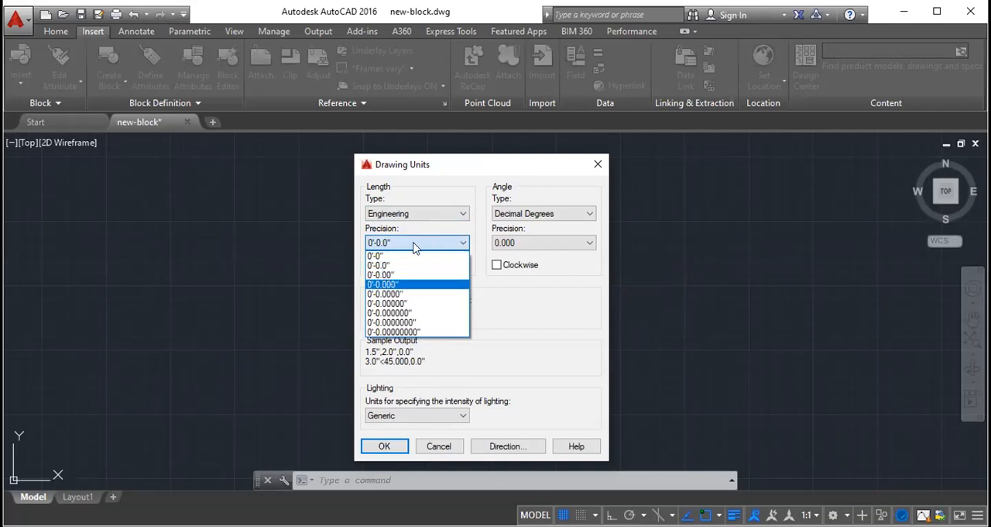
click(529, 215)
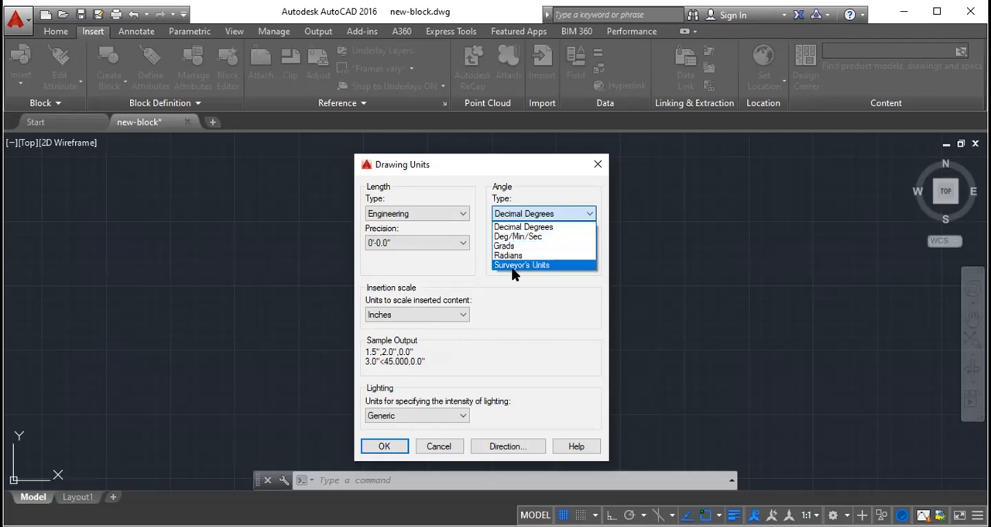
click(526, 299)
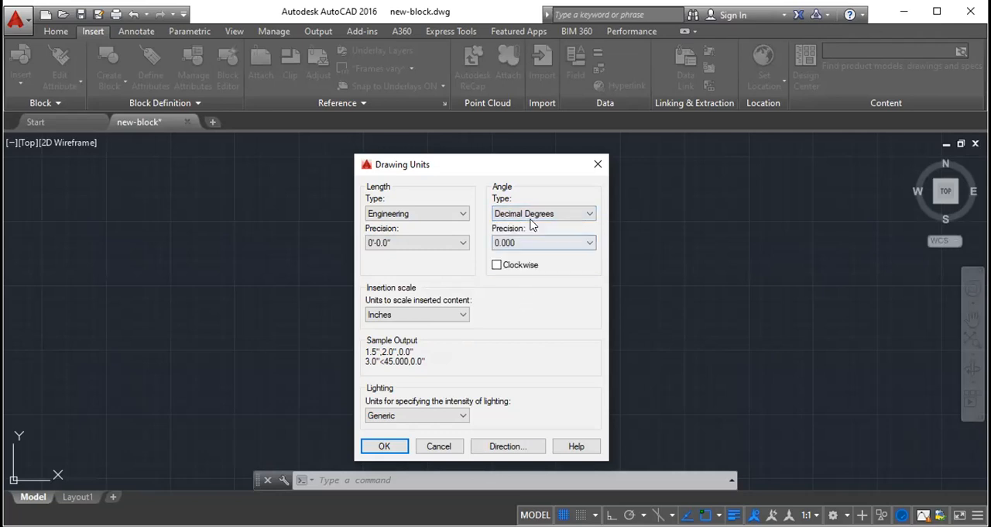
click(534, 214)
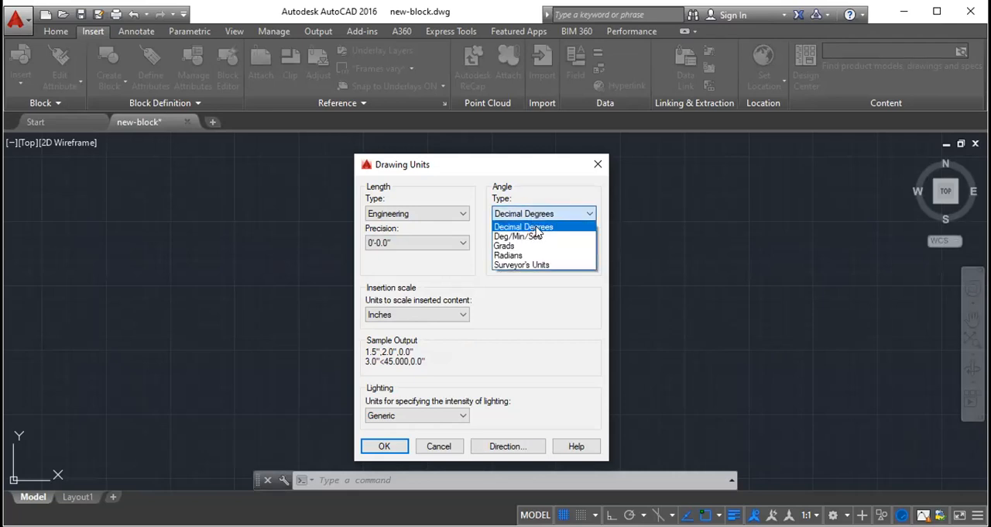
- Try the Decimal length type, ending on the Architectural length type
click(417, 214)
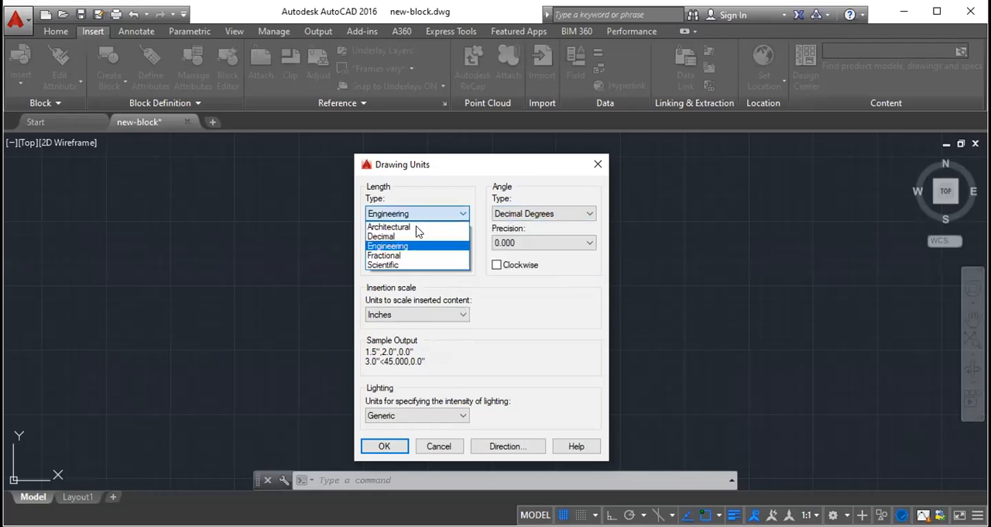
click(416, 236)
click(417, 213)
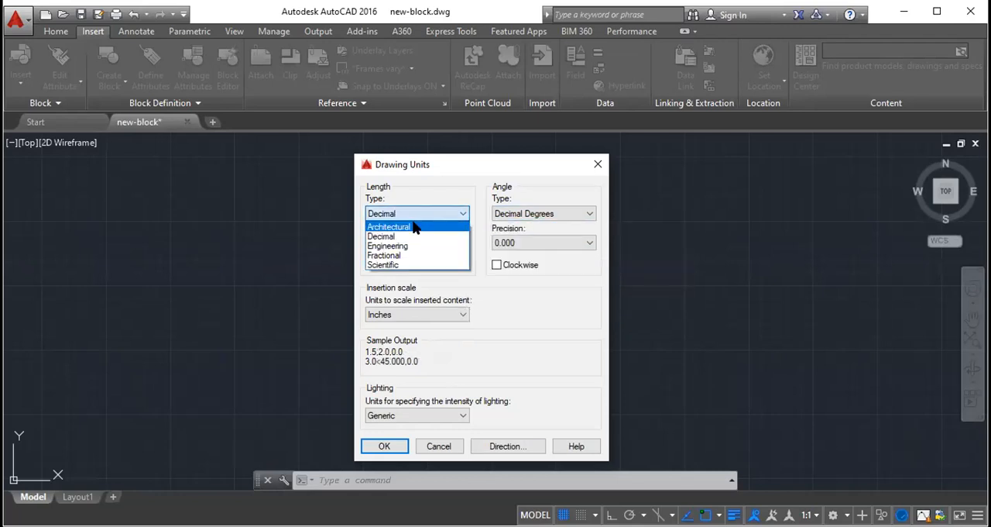
click(416, 227)
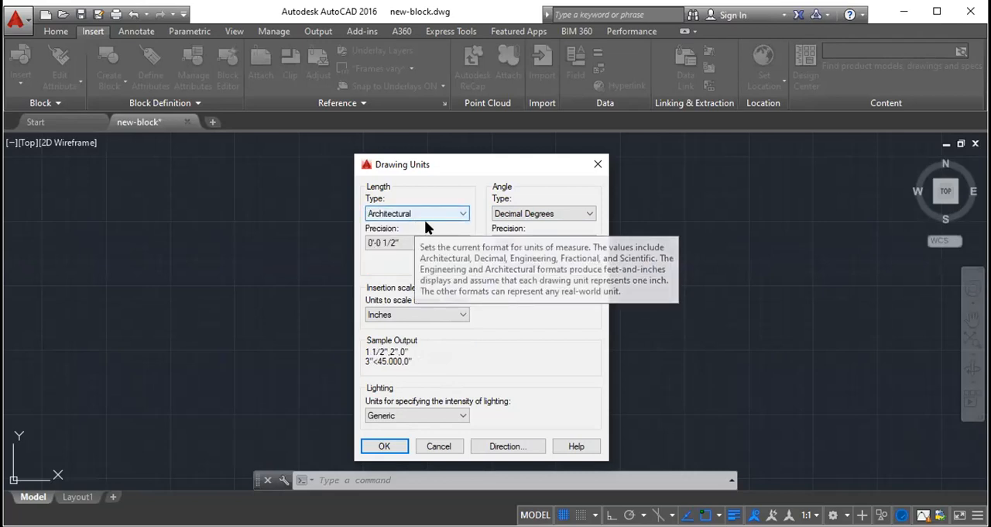
- Examine the insertion scale units available for inserted content, keeping Inches
click(397, 322)
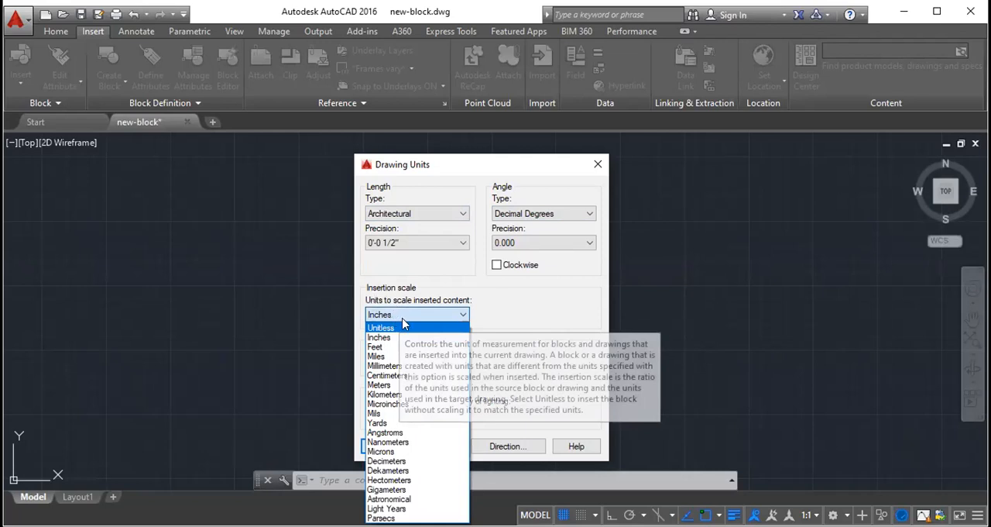
click(403, 318)
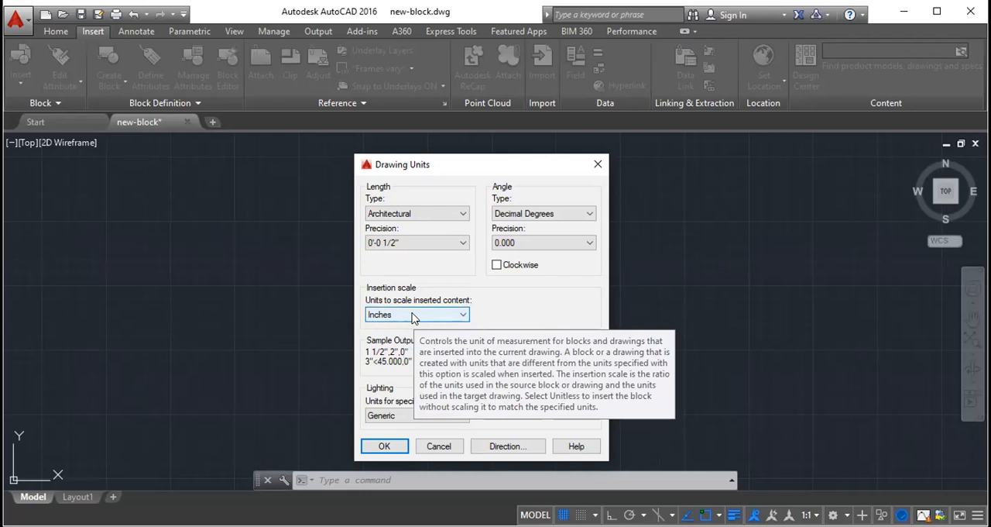
click(413, 315)
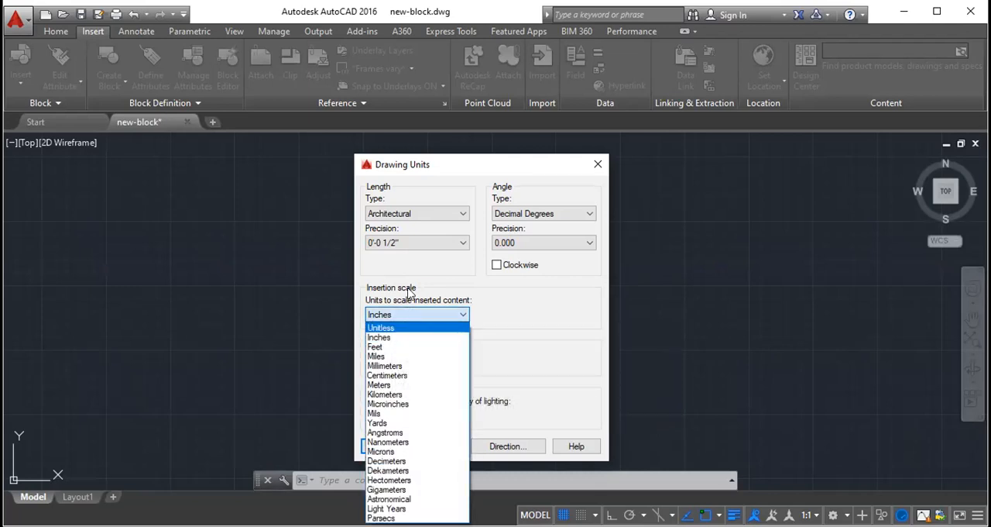
click(456, 338)
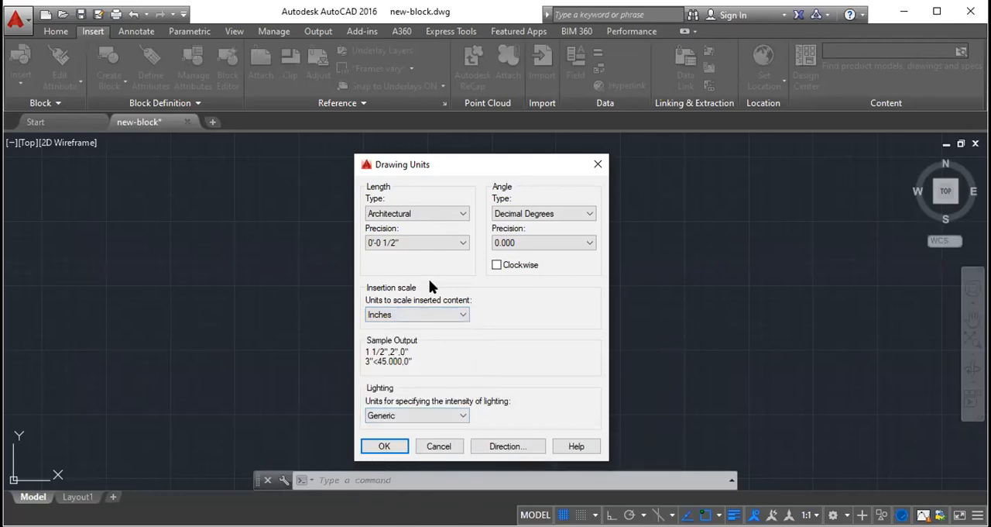
- Try the Decimal and Engineering length types, ending on Engineering, and examine its precision options
click(433, 213)
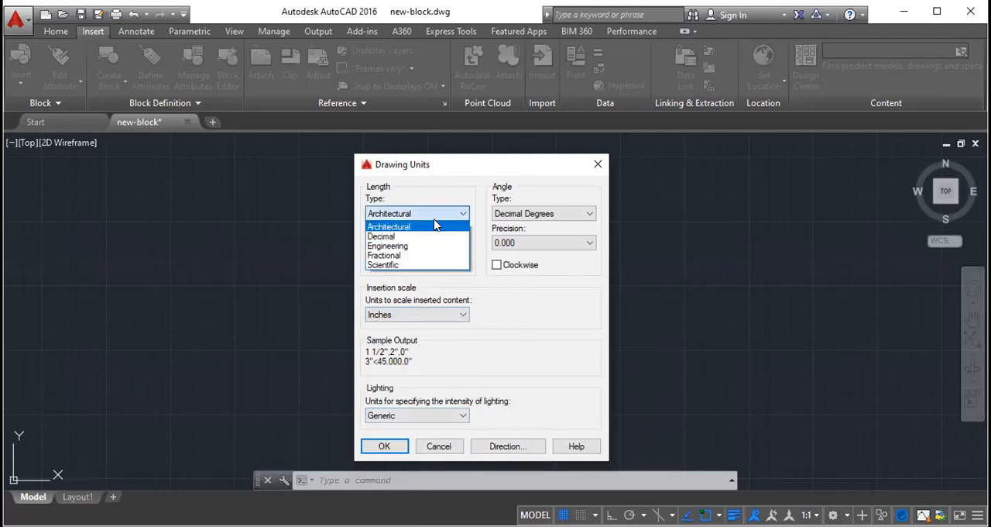
click(418, 236)
click(430, 214)
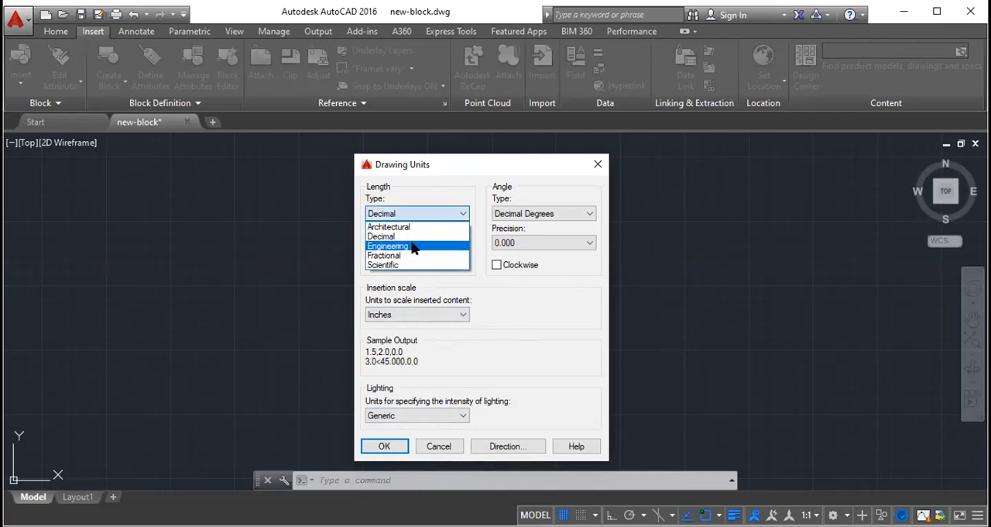
click(413, 246)
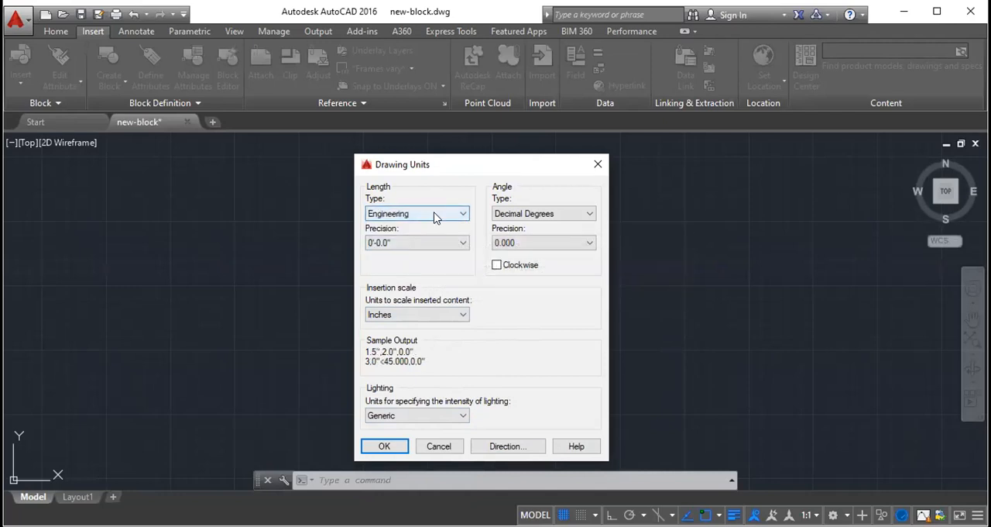
click(433, 215)
click(415, 242)
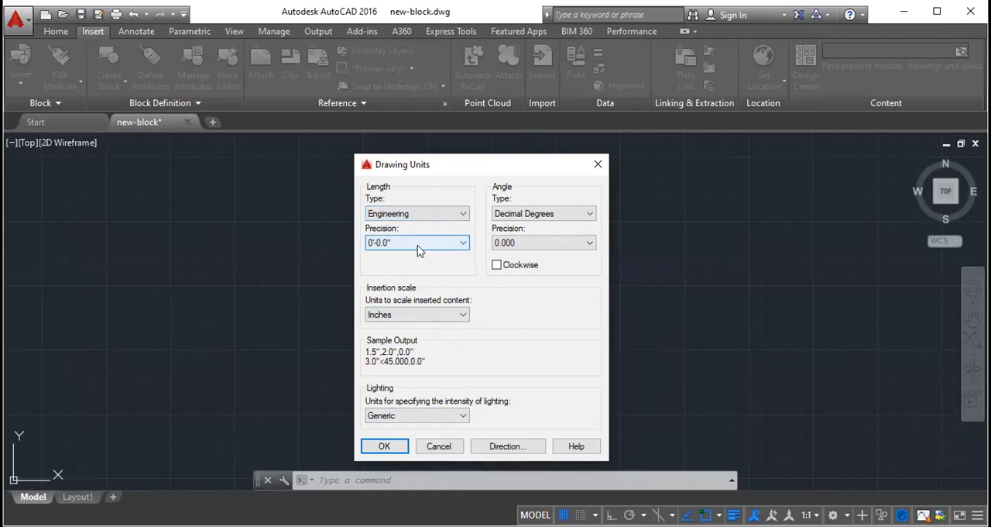
click(418, 245)
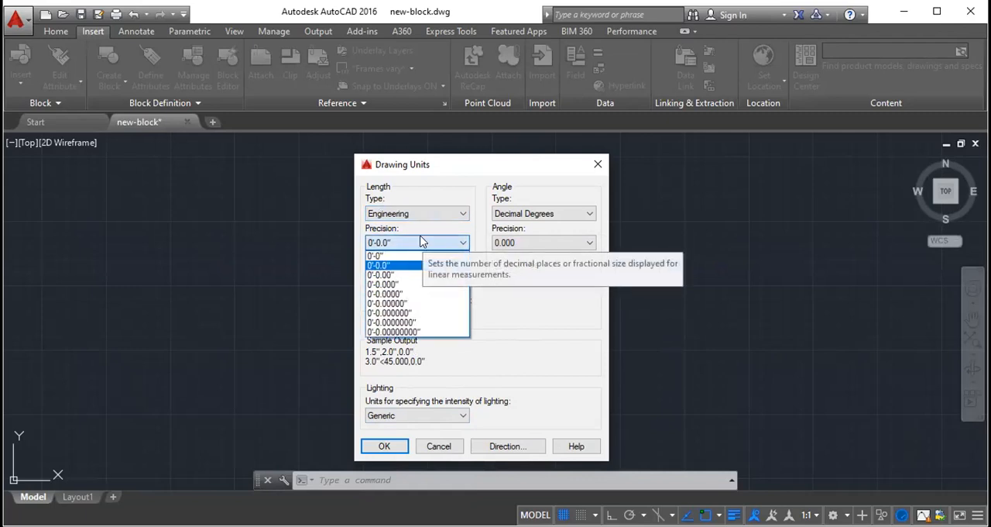
- Set the length type to Architectural with a precision of 0'-0 1/8"
click(423, 214)
click(422, 215)
click(420, 225)
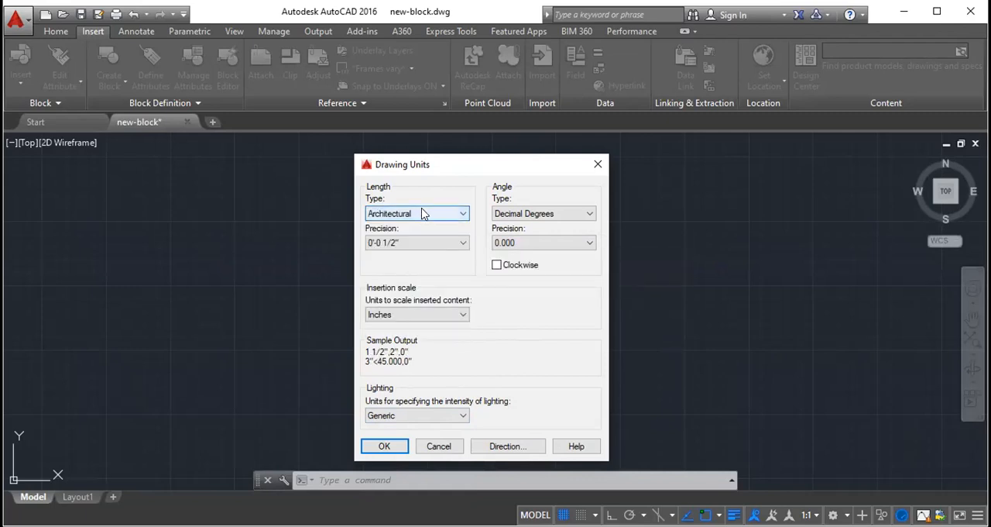
click(423, 242)
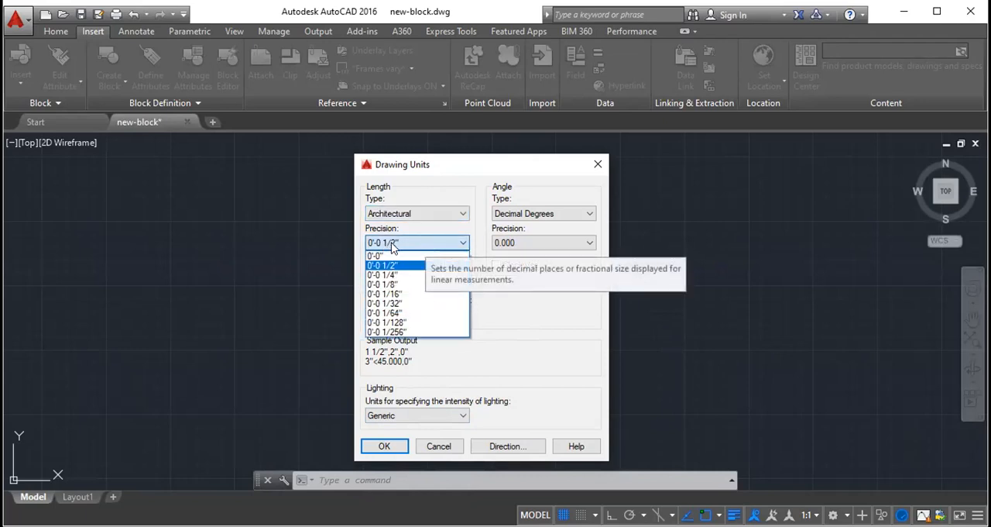
click(401, 284)
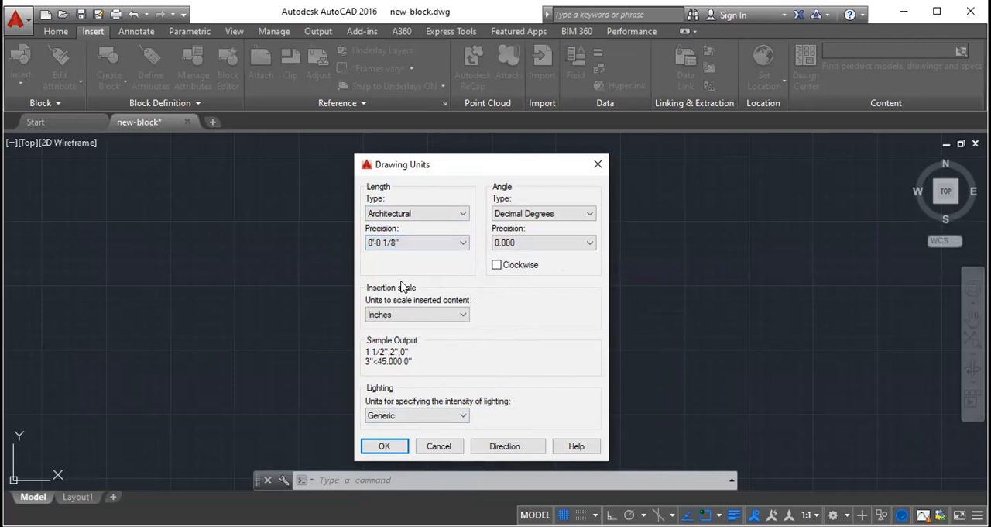
- Switch the length type to Engineering and compare its decimal precision options
click(445, 214)
click(425, 250)
click(416, 242)
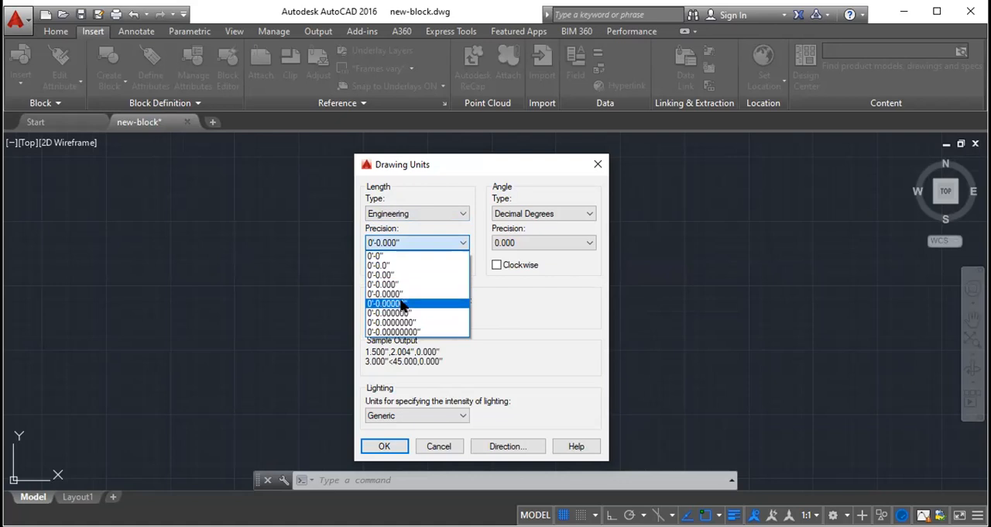
click(427, 225)
- Set the length type to Architectural with a precision of 0'-0 1/2" and accept the drawing units
click(426, 216)
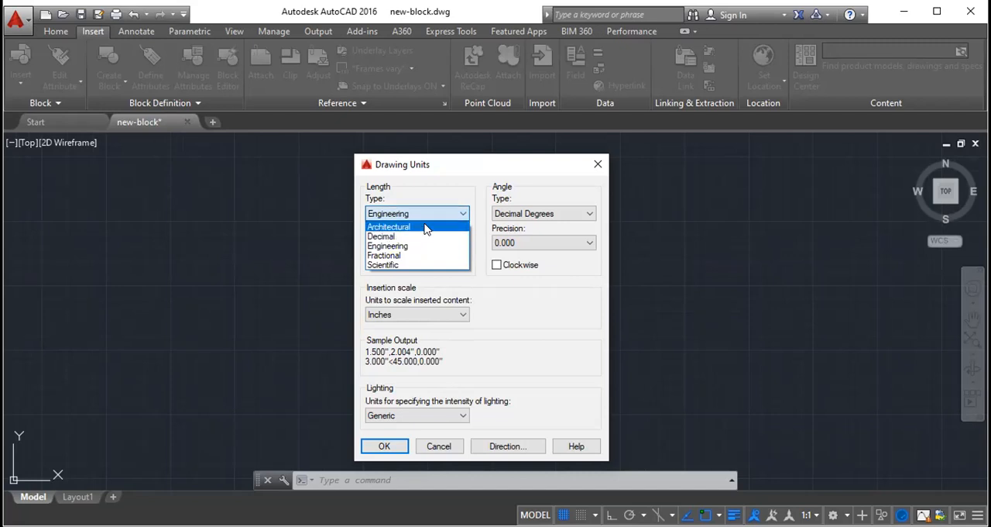
click(425, 226)
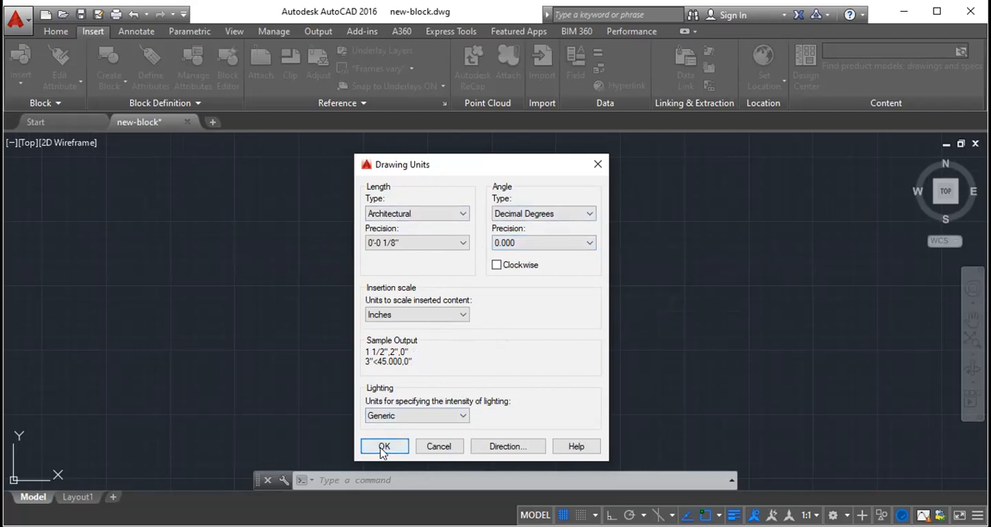
click(378, 212)
click(408, 228)
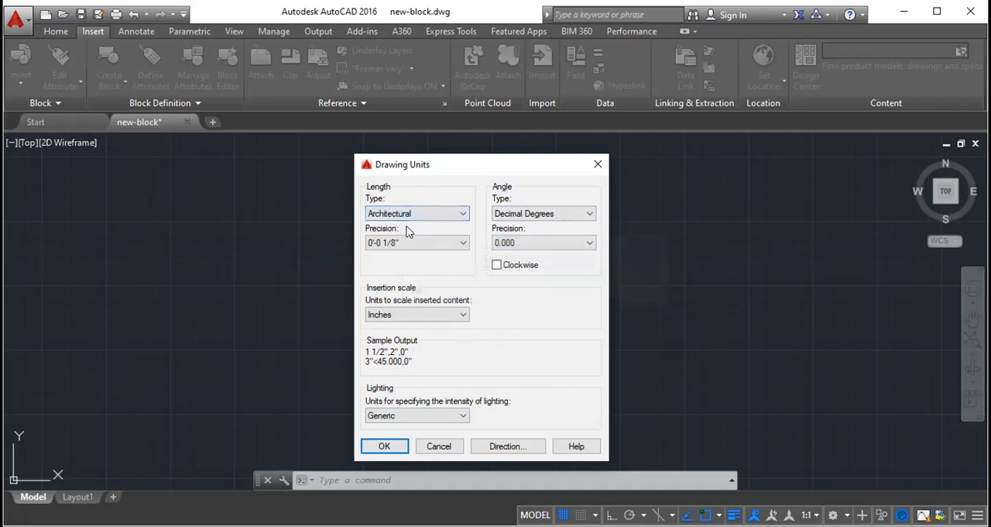
click(438, 243)
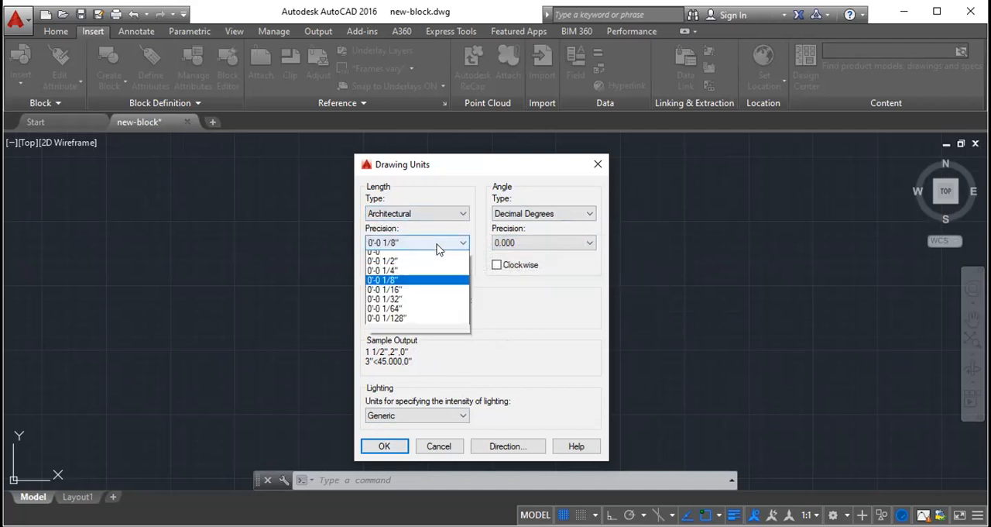
click(400, 266)
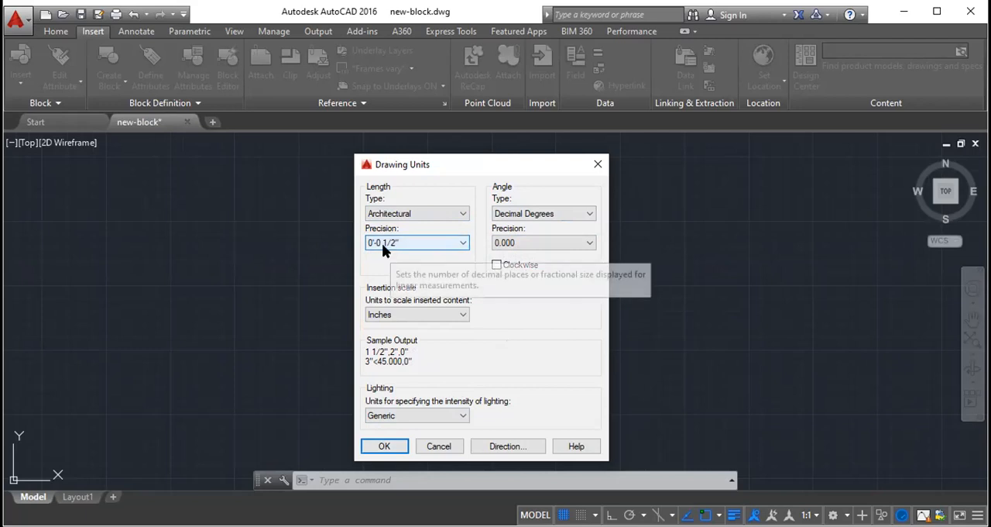
click(389, 447)
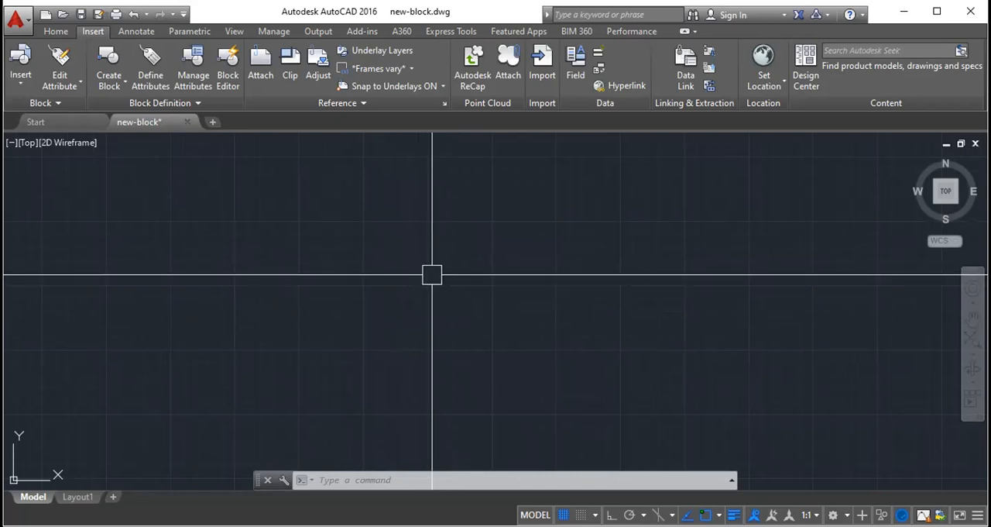
- Open the program settings with OP (OPTIONS), view the Selection settings, and close them without changes
text(OP)
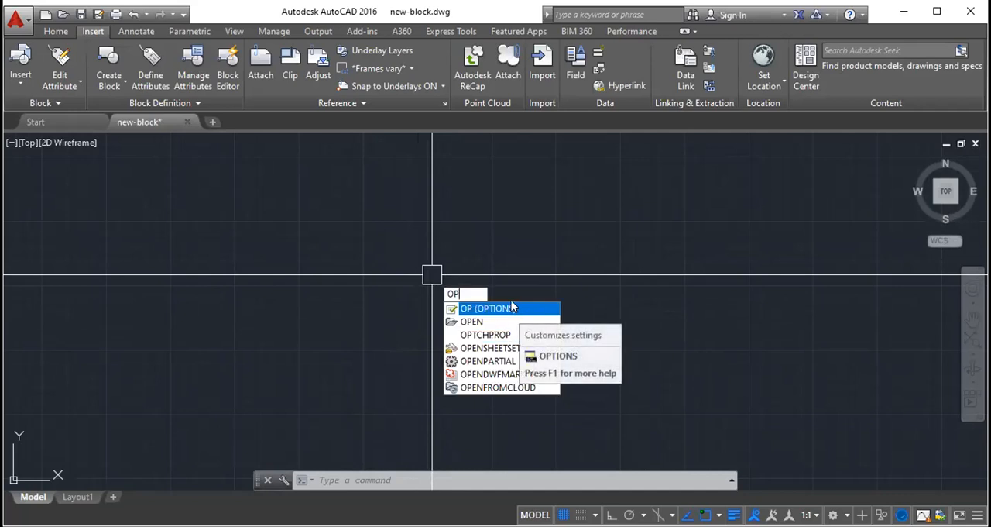
key(Return)
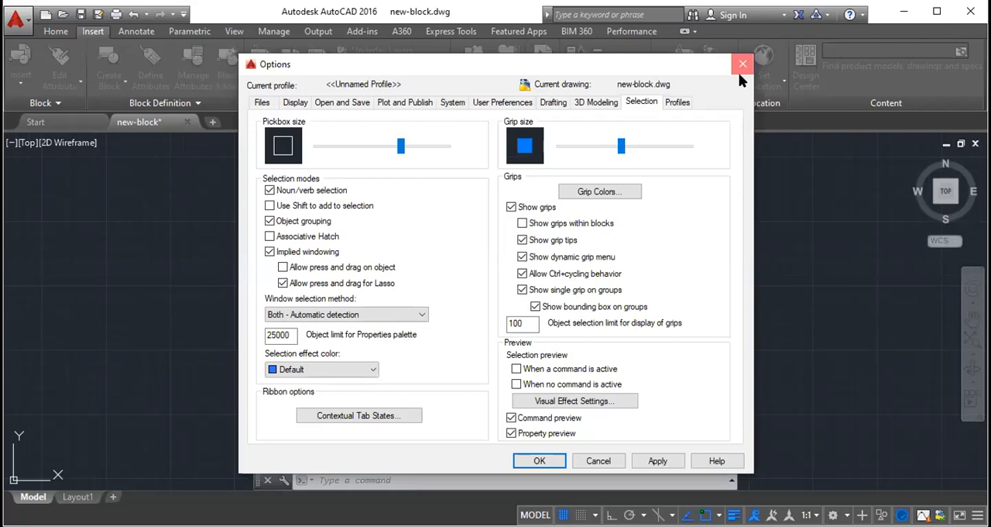
click(743, 51)
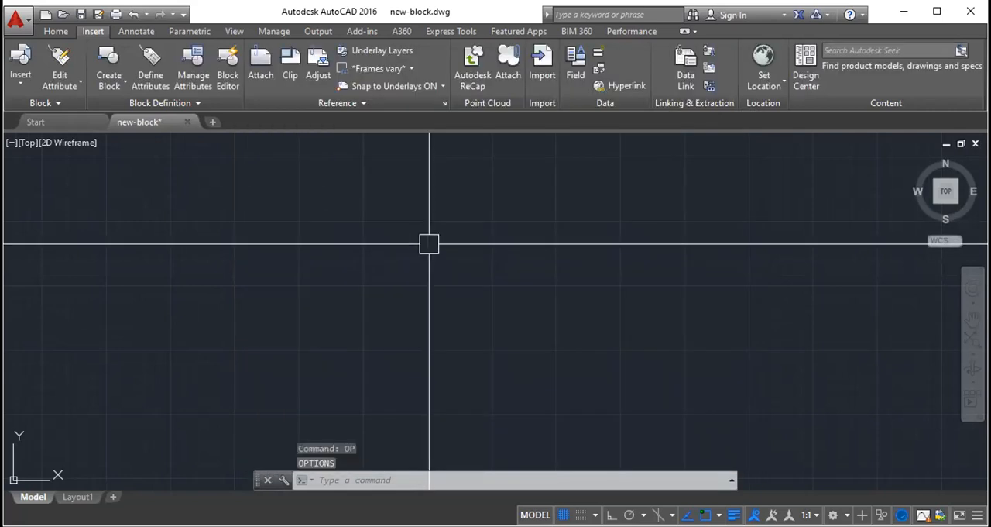
key(Return)
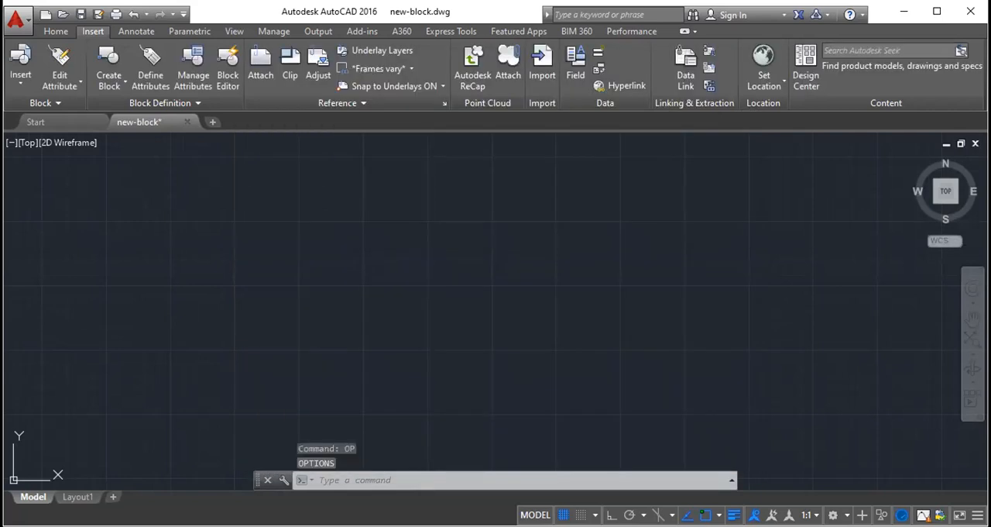
key(Escape)
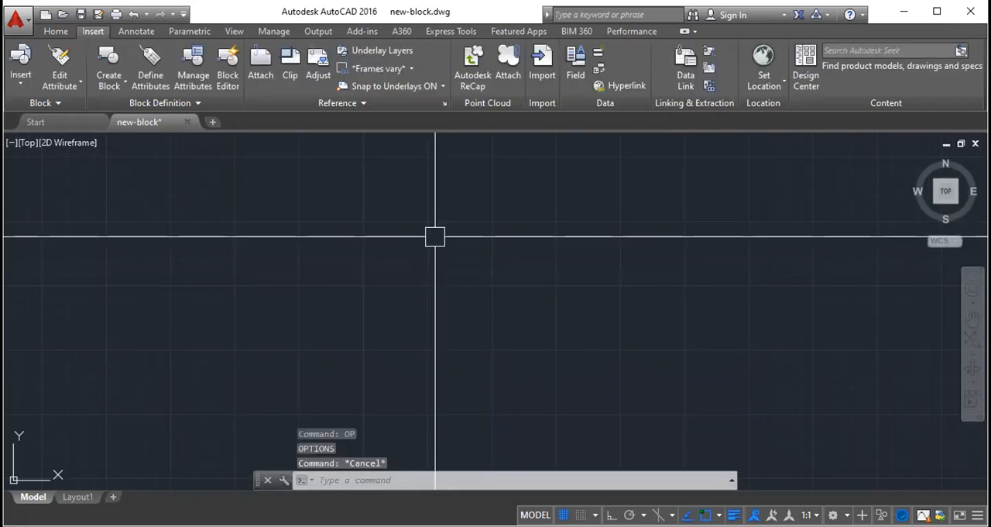
key(Return)
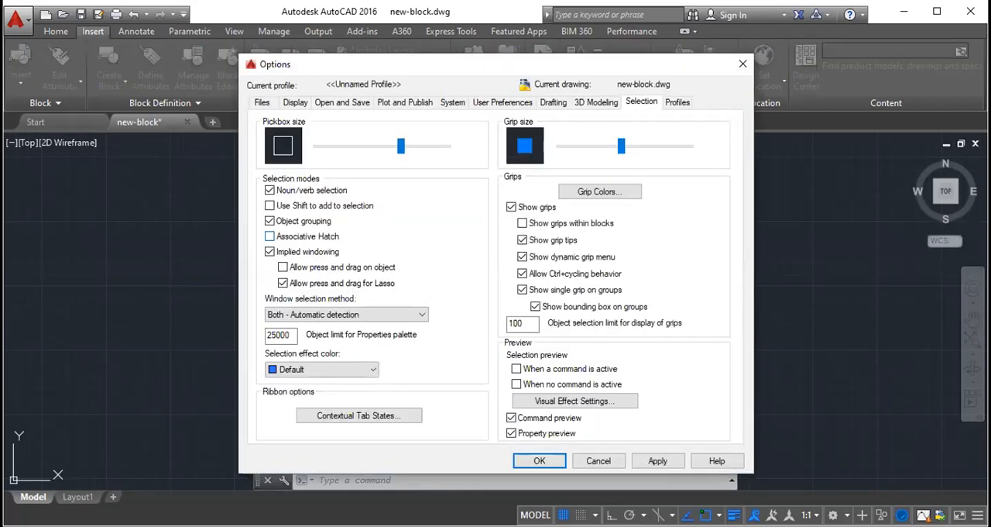
key(Escape)
- View the command suggestions for OP without running any, and repeat the OPTIONS command once before cancelling it
text(OP)
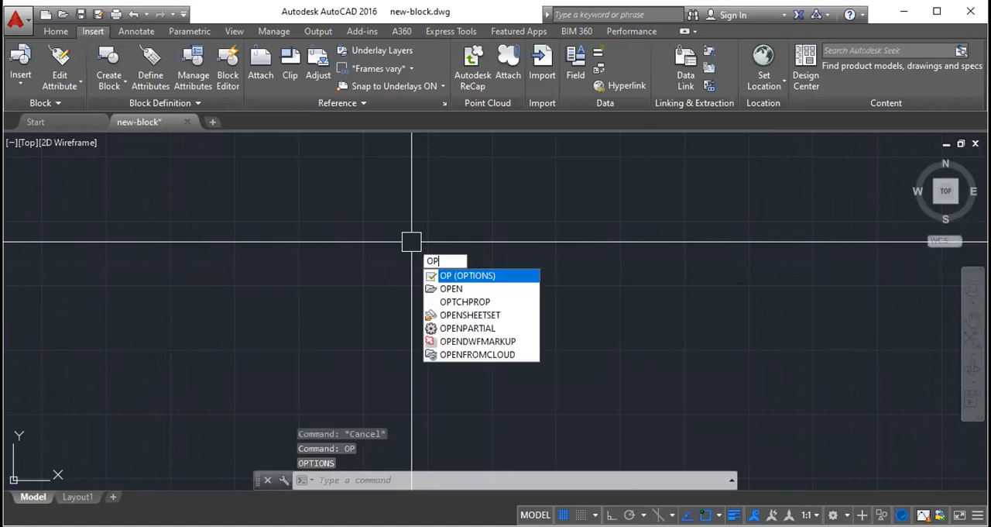
key(Escape)
key(Escape)
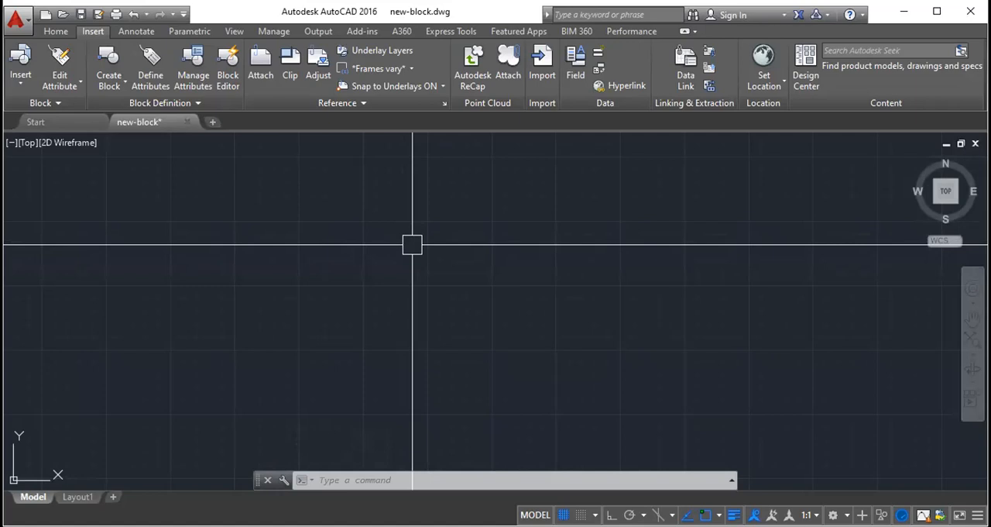
key(Return)
key(Escape)
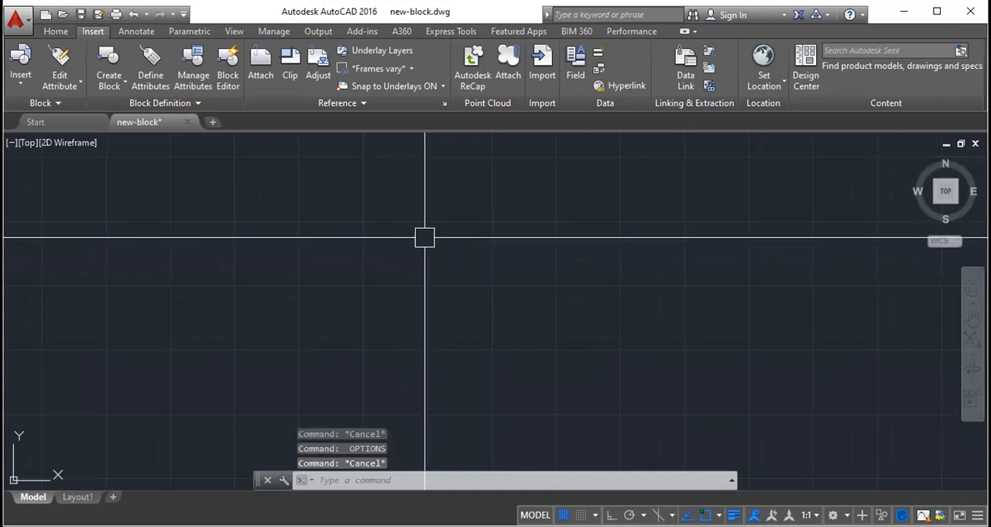
- Reopen the OPTIONS settings, look through the Display, Drafting, Selection and Open and Save settings, and close them without changes
key(Return)
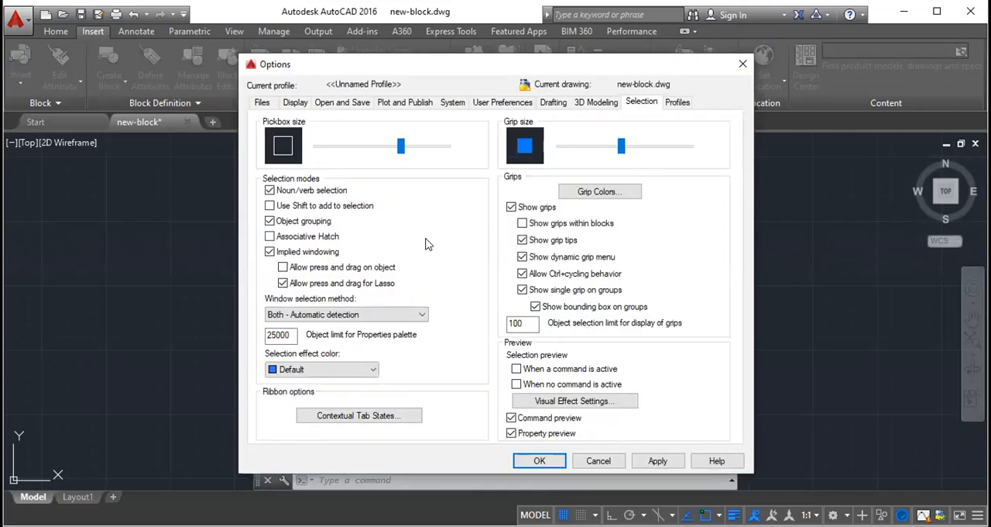
click(294, 102)
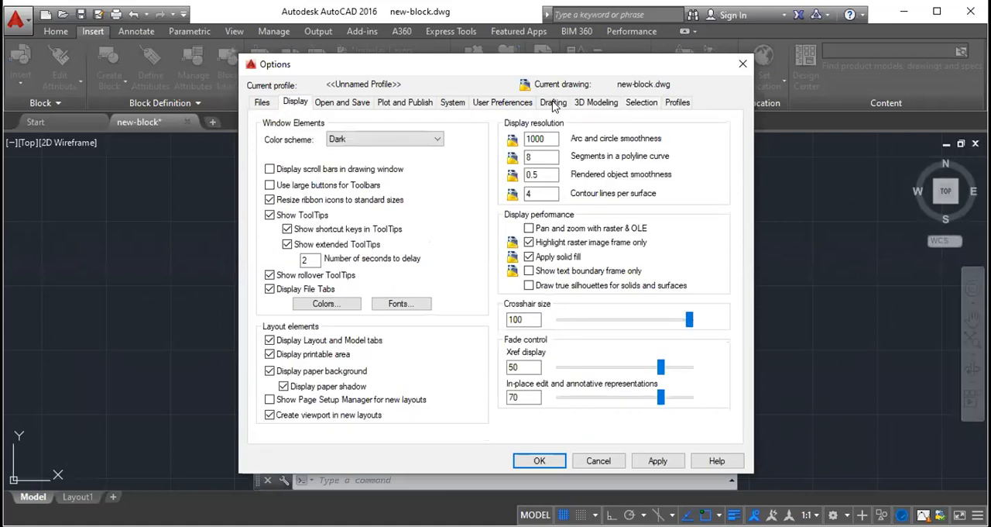
click(554, 104)
click(638, 103)
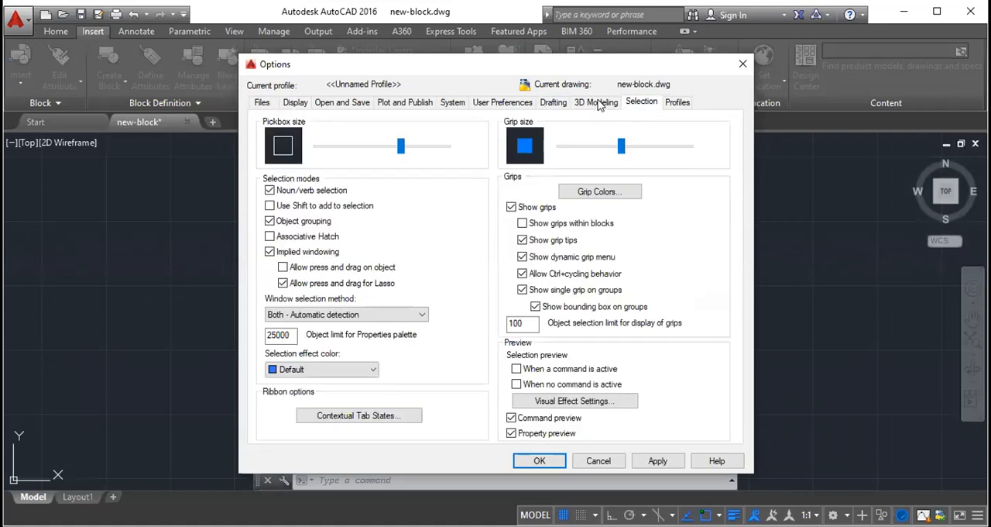
click(300, 103)
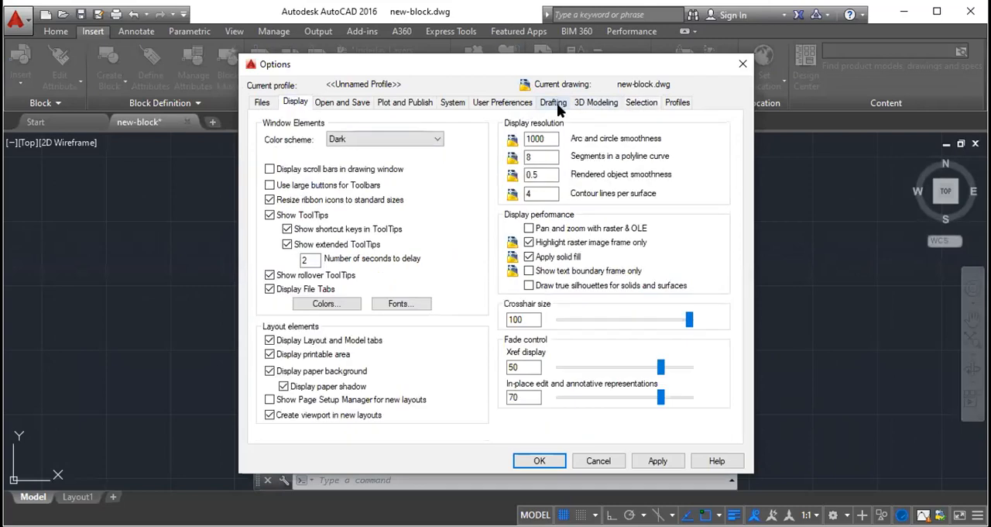
click(418, 105)
click(348, 104)
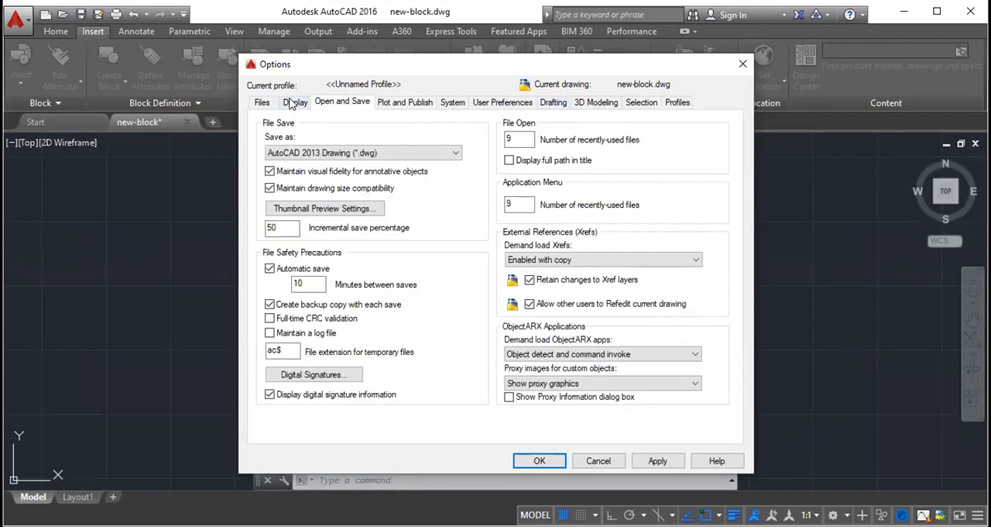
click(293, 104)
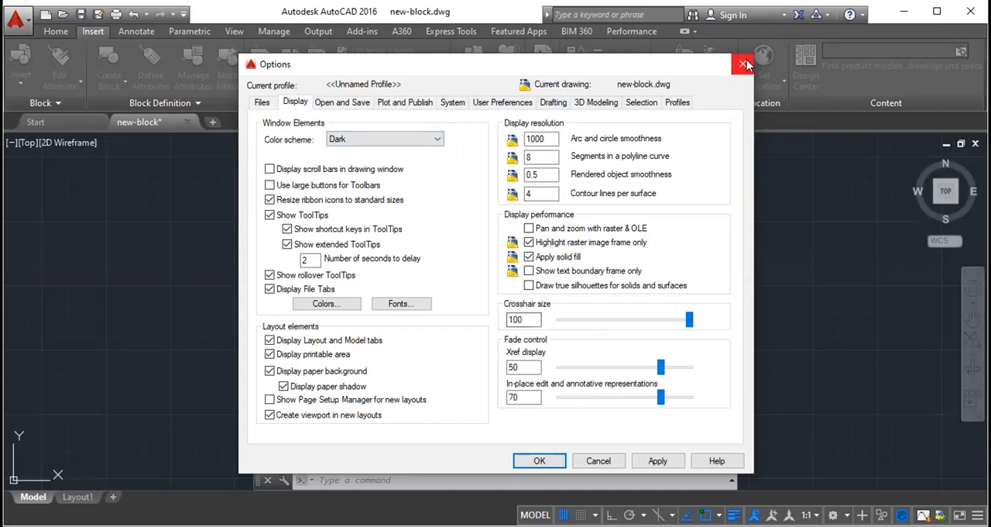
key(Escape)
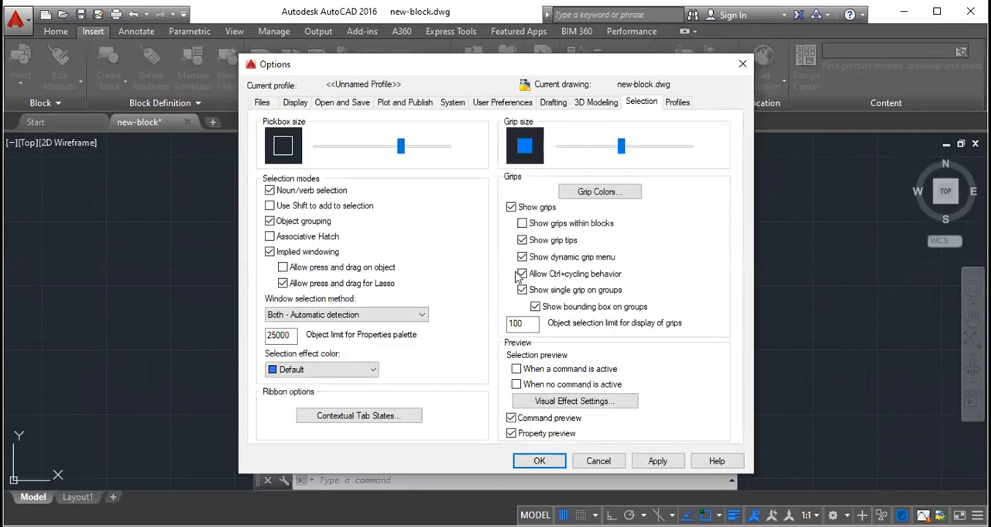
- Set the crosshair size to 14 in the Display settings and accept the change
click(295, 104)
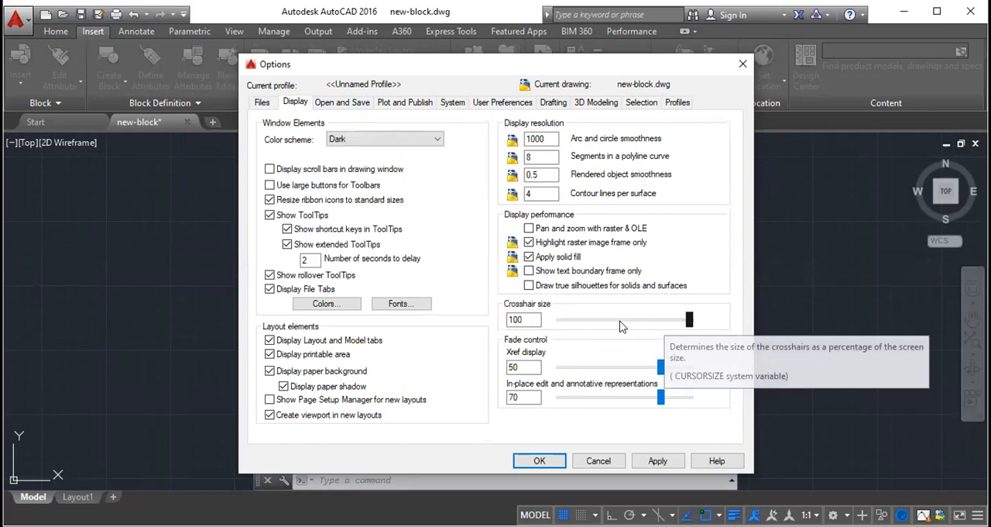
click(574, 323)
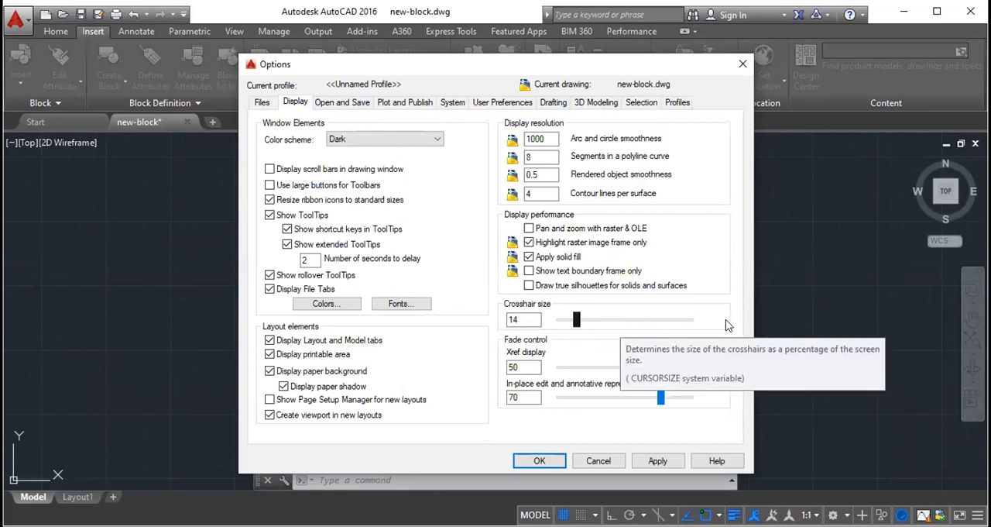
click(536, 461)
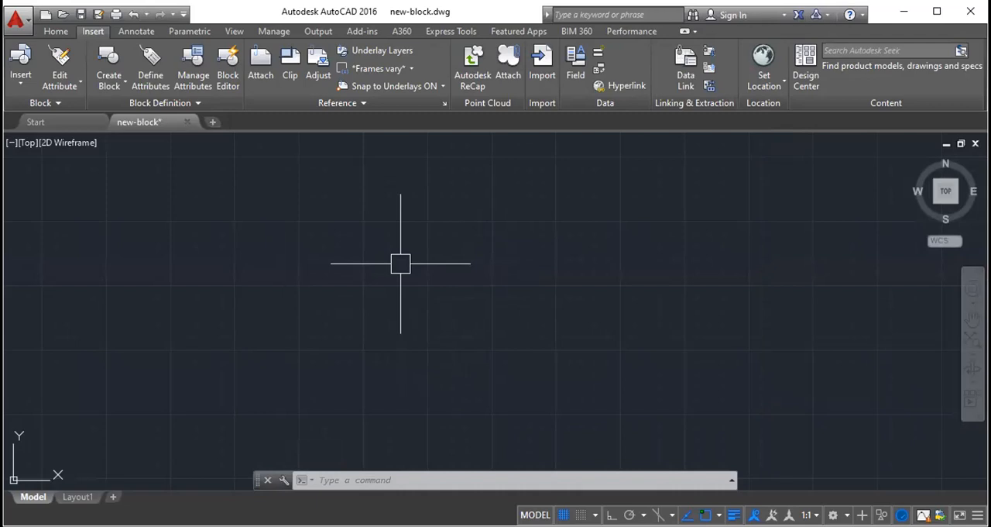
- Reopen the OPTIONS settings, set the crosshair size to 100 and accept the change
key(Return)
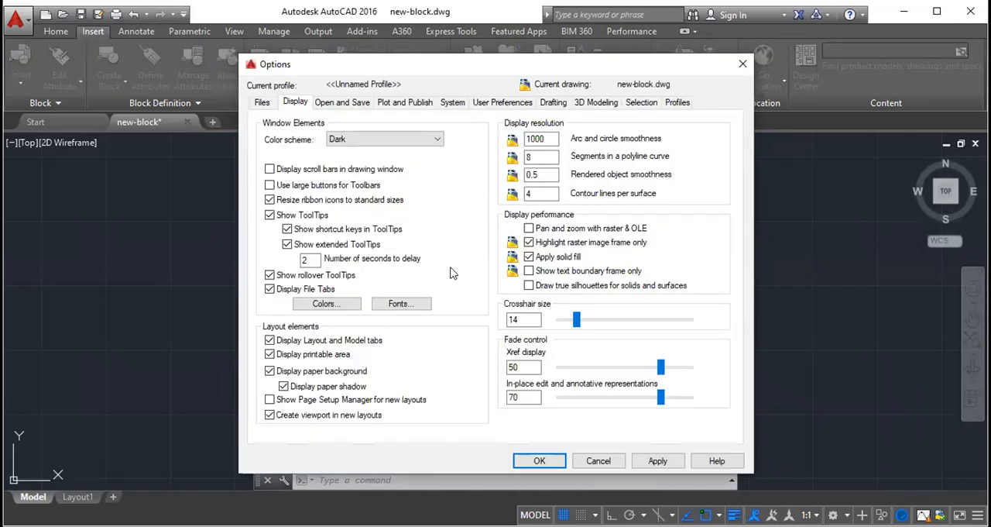
drag(581, 319, 700, 317)
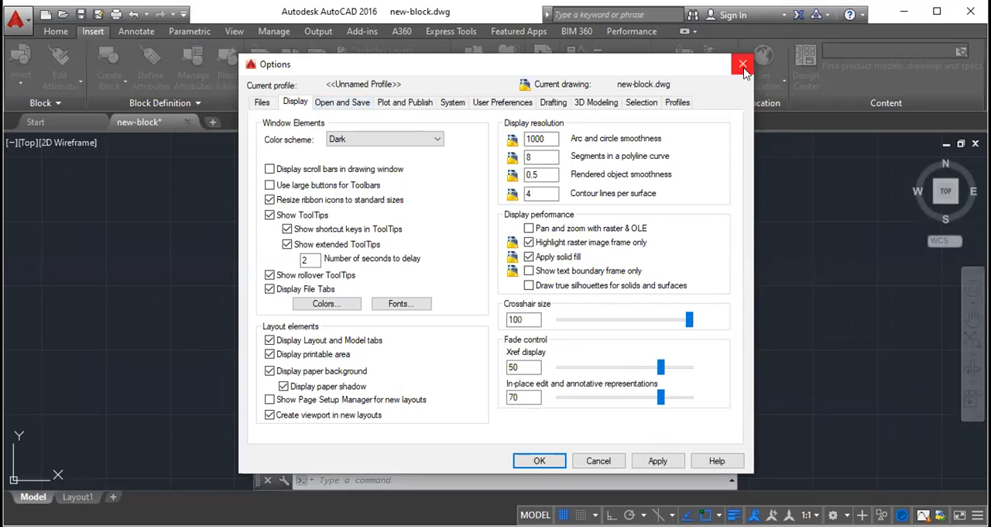
click(540, 461)
- Reduce the crosshair size to 40 in the Display settings and apply it
click(632, 323)
click(622, 323)
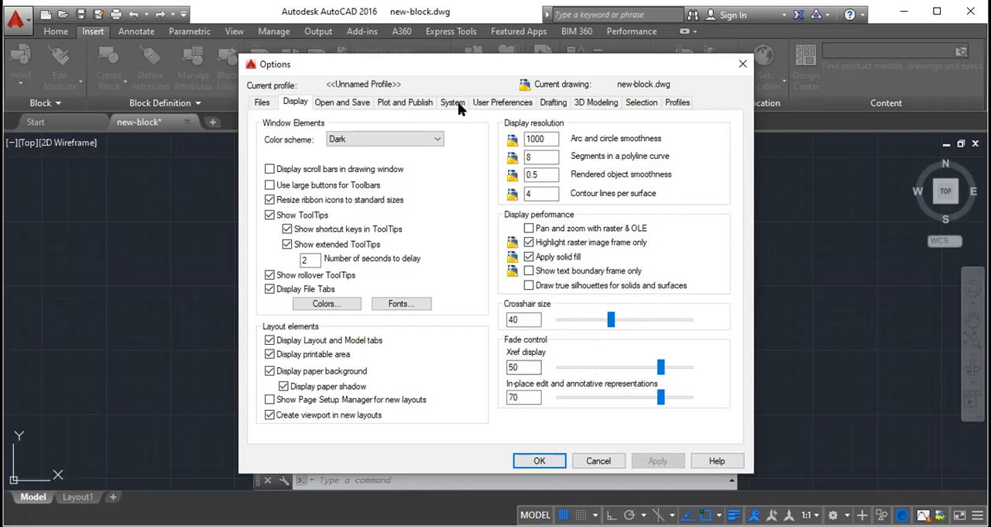
- Try different AutoSnap marker sizes and a smaller aperture size in the Drafting settings
click(553, 102)
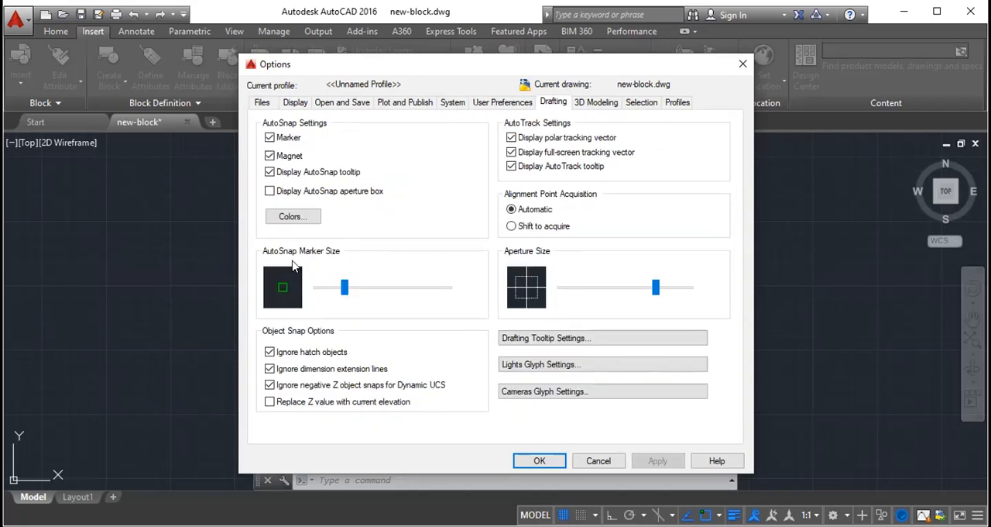
mouse_move(345, 290)
mouse_down()
mouse_move(378, 291)
mouse_move(343, 291)
mouse_up()
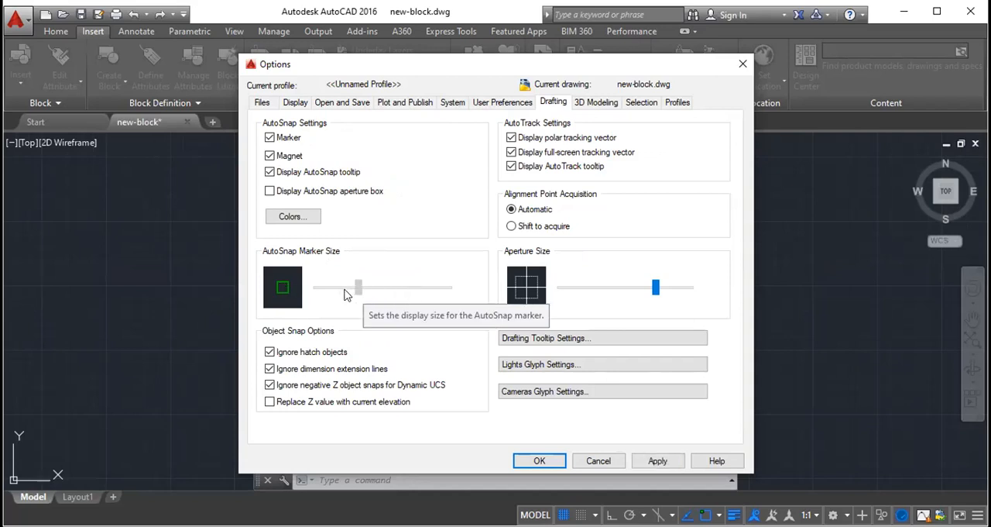
drag(655, 287, 629, 288)
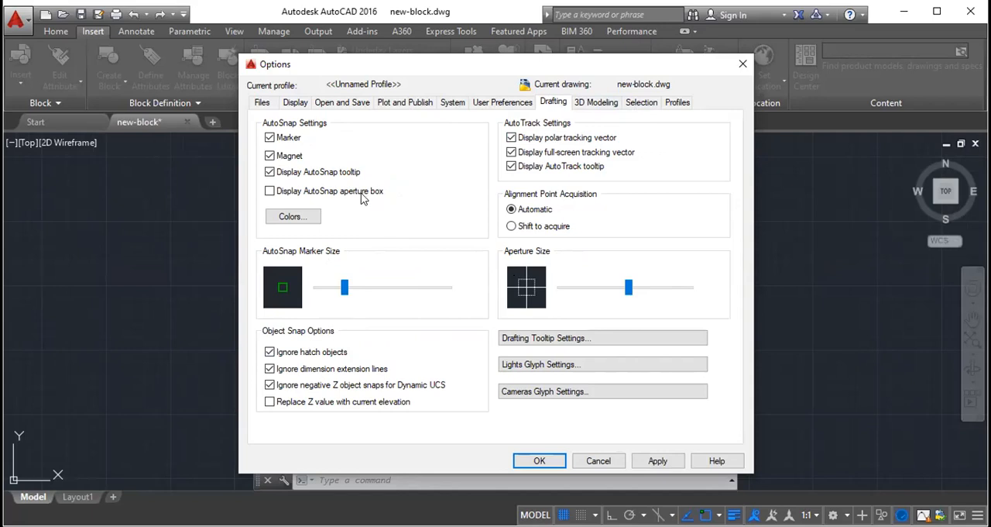
- Look through the drawing window color contexts, set the 2D model space uniform background to Magenta, apply it and close the settings
click(301, 214)
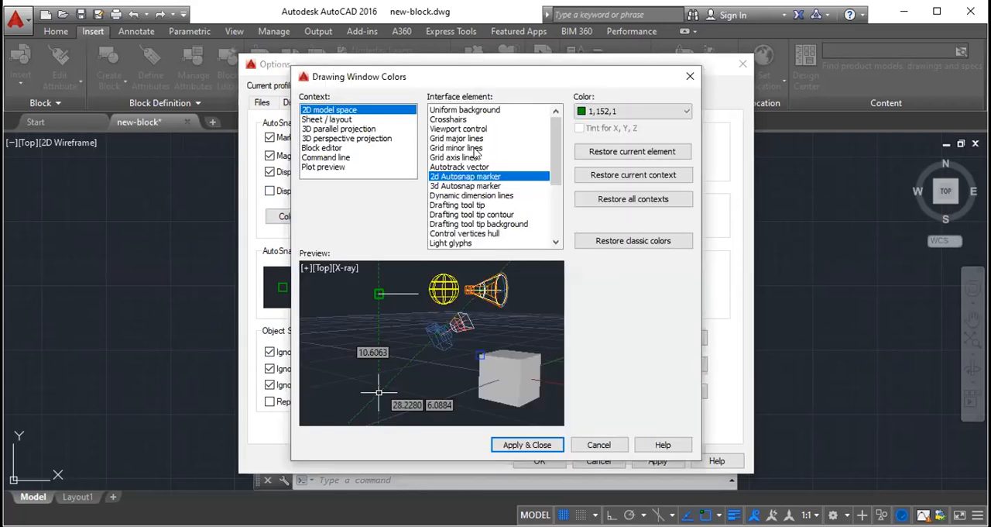
click(328, 121)
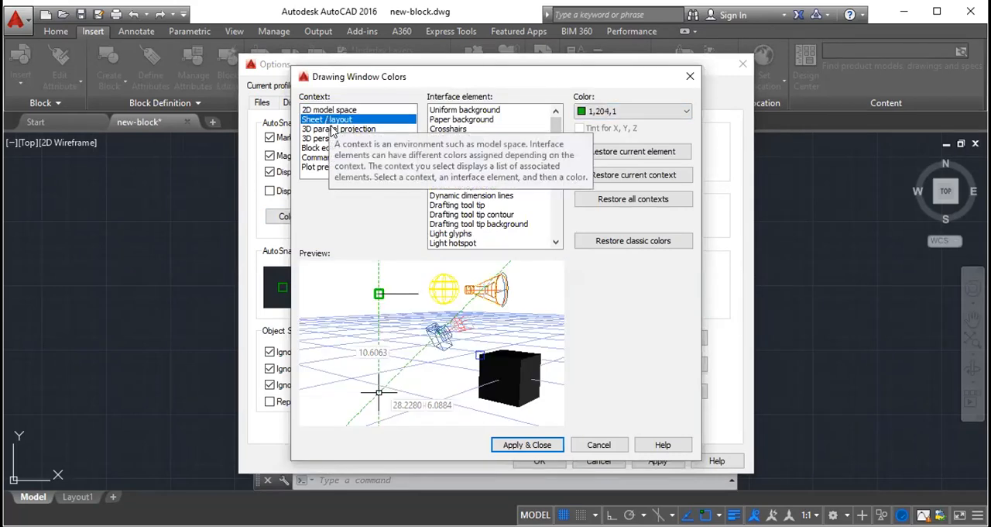
click(334, 139)
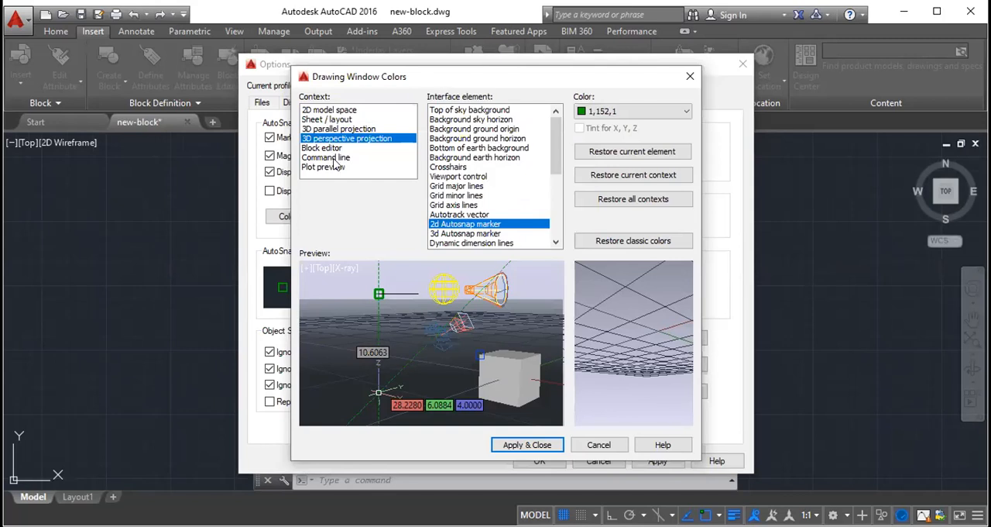
click(335, 166)
click(326, 111)
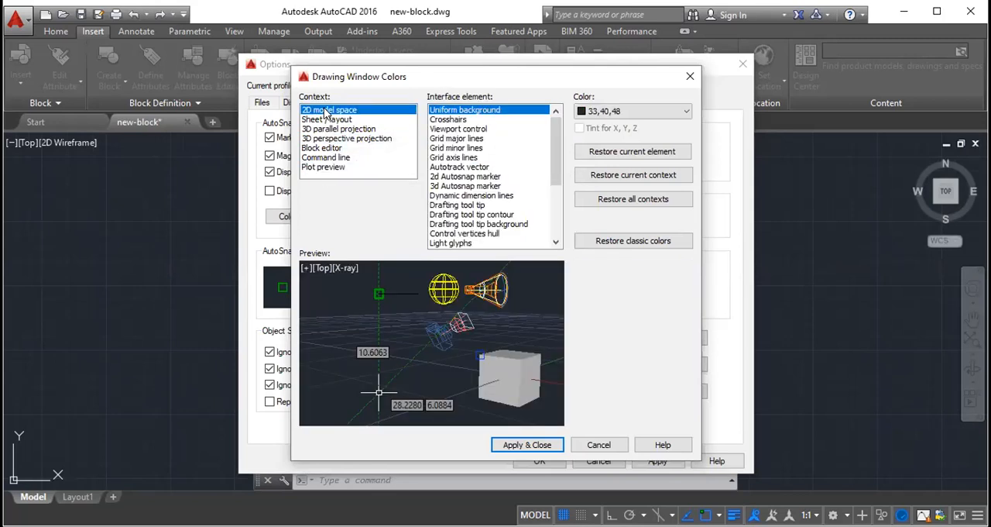
click(609, 113)
click(608, 185)
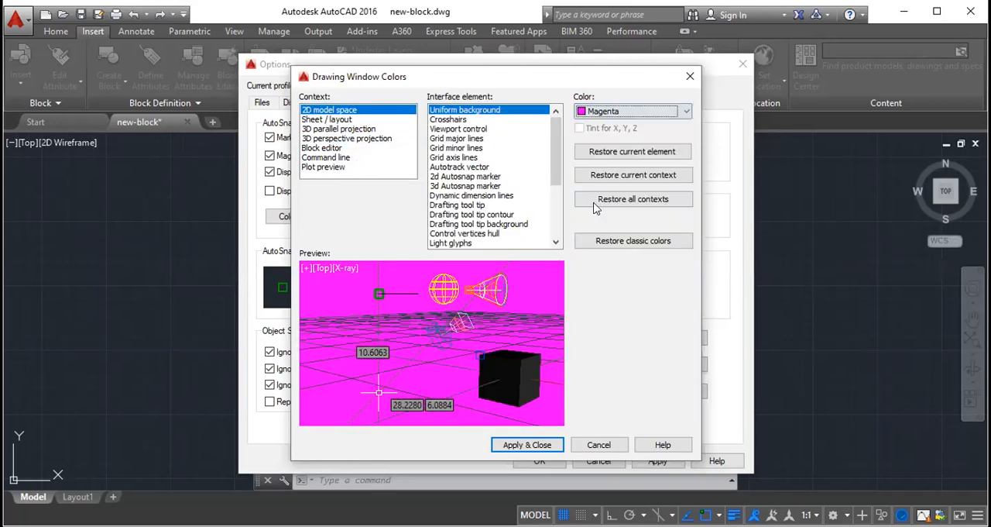
click(556, 445)
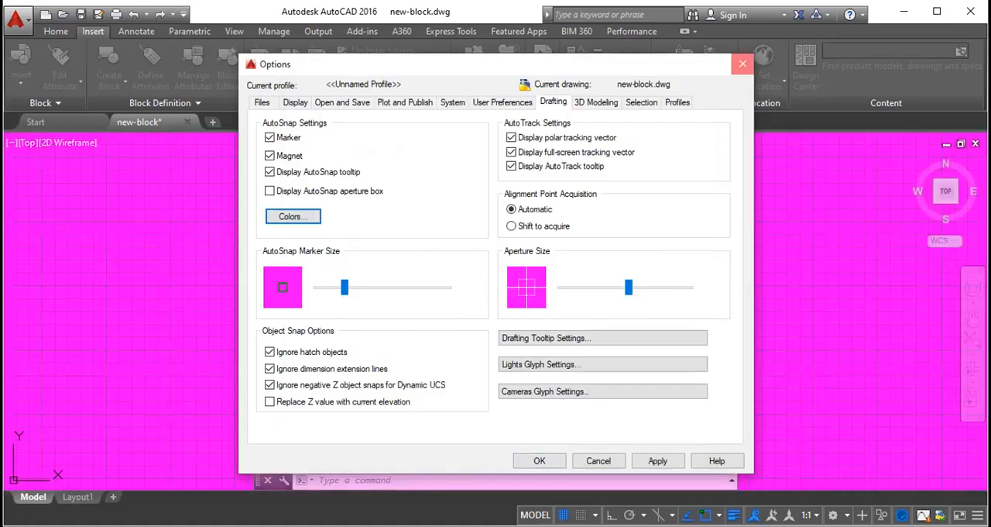
click(742, 64)
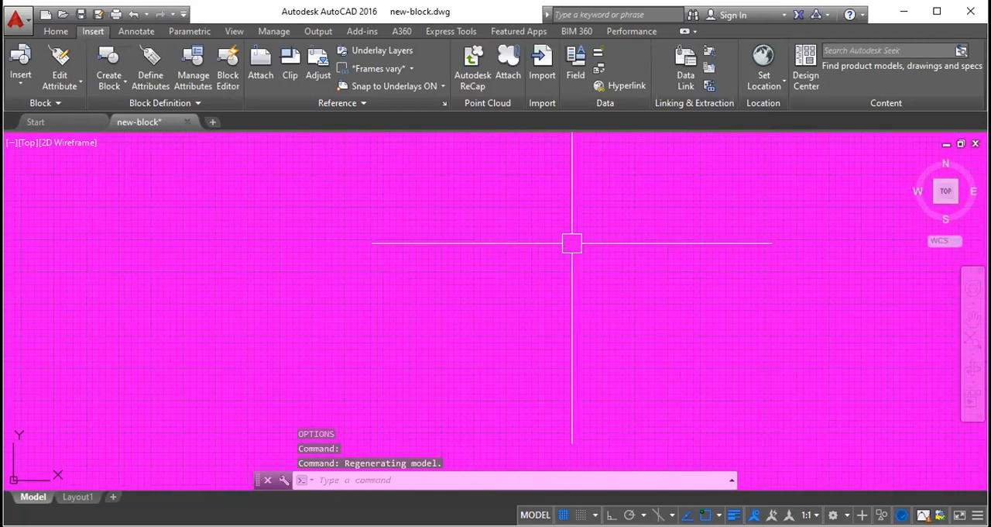
- Reopen the drawing window colors and examine the 2D model space colors of the uniform background, crosshairs and viewport control
key(Return)
click(606, 104)
click(553, 107)
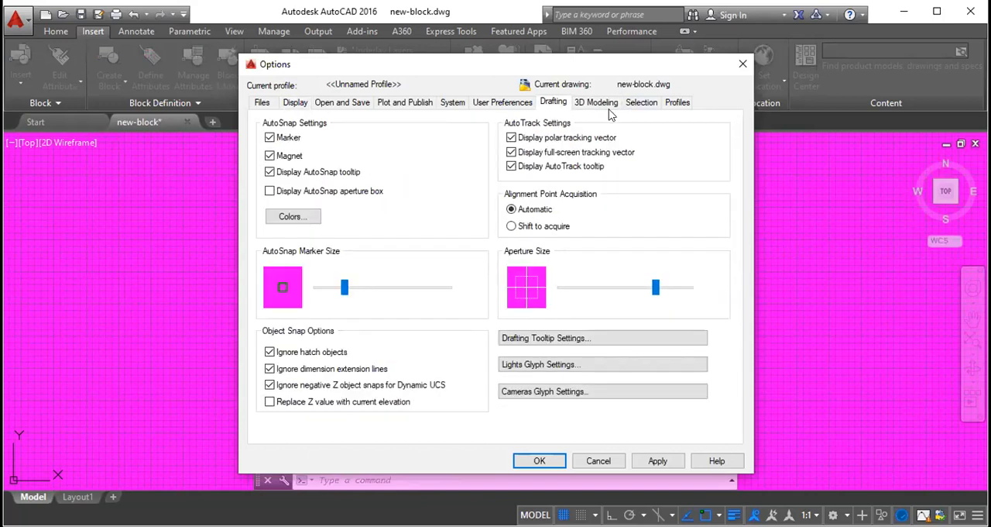
click(610, 111)
click(360, 113)
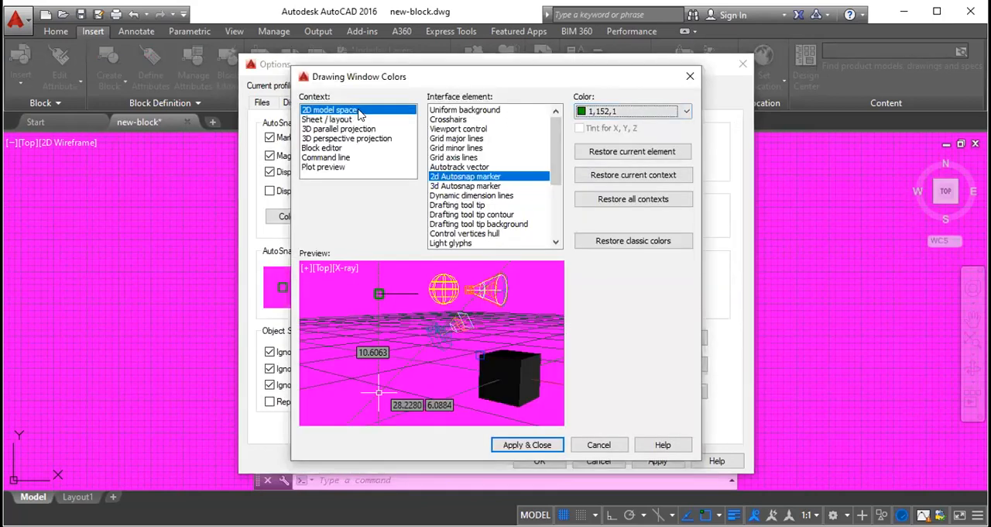
click(448, 110)
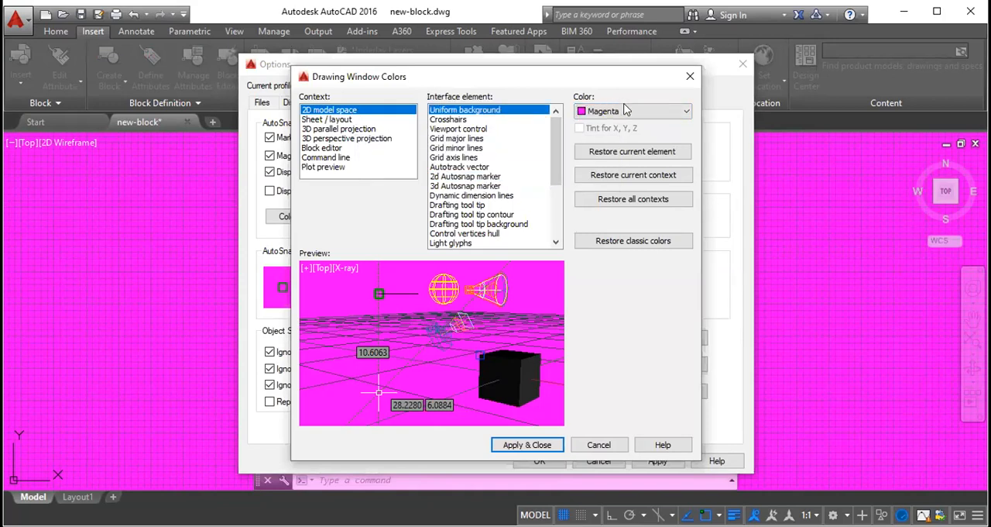
click(448, 120)
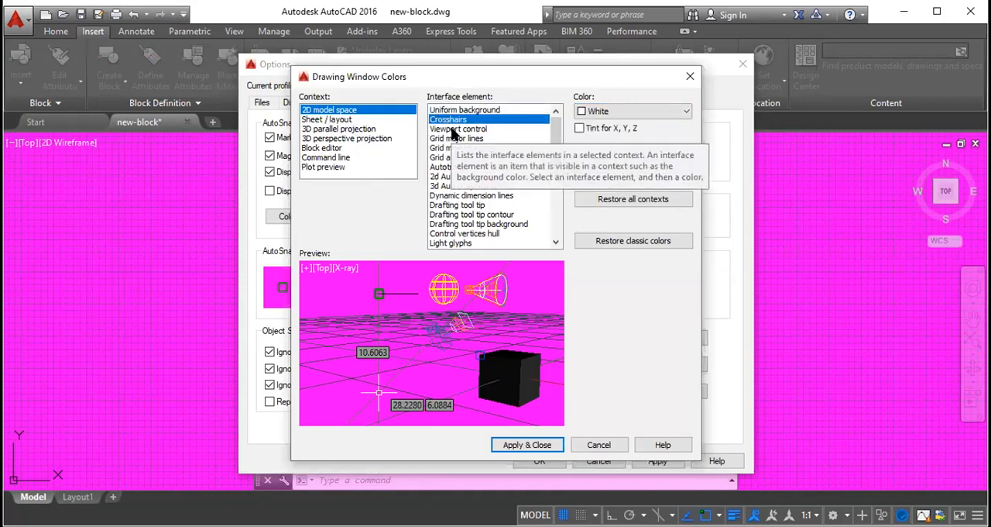
click(450, 129)
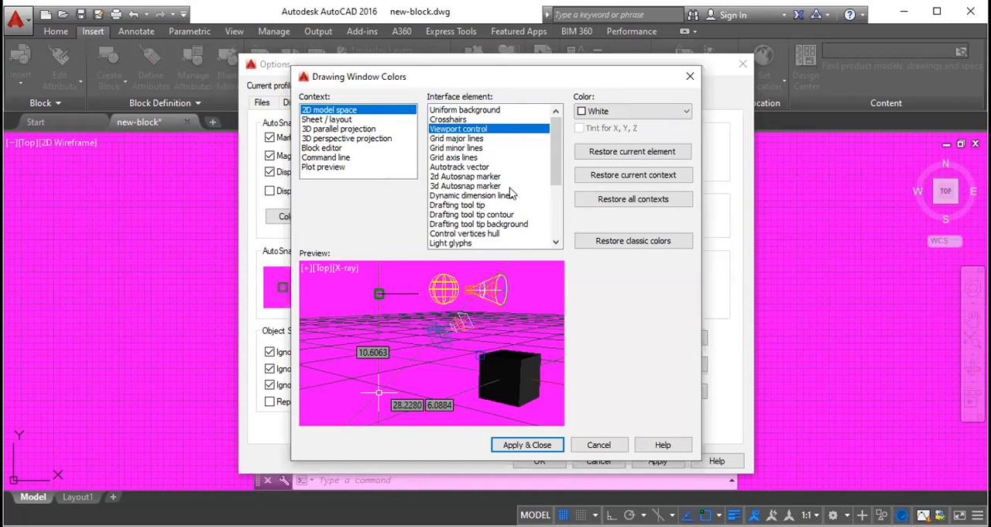
- Set the 2D model space uniform background to White and apply the color
click(491, 110)
click(612, 111)
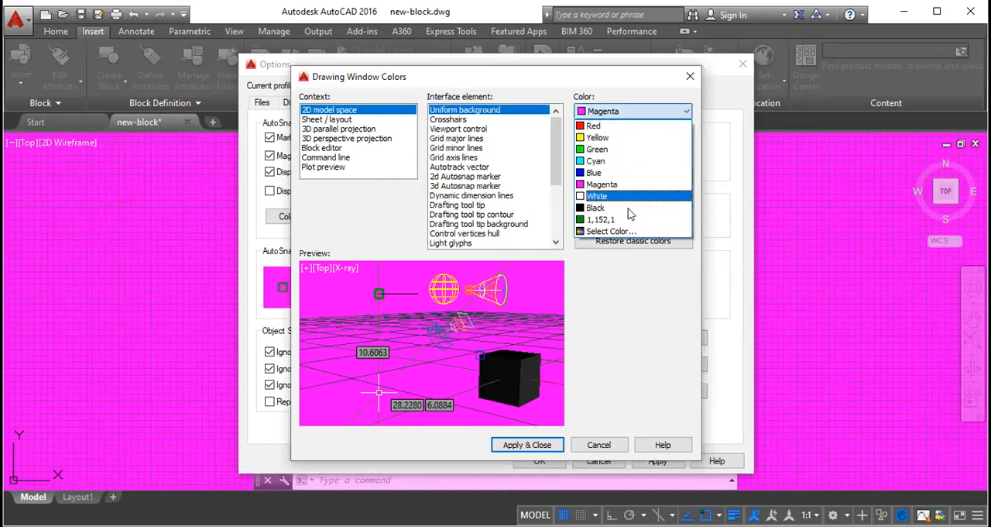
click(623, 197)
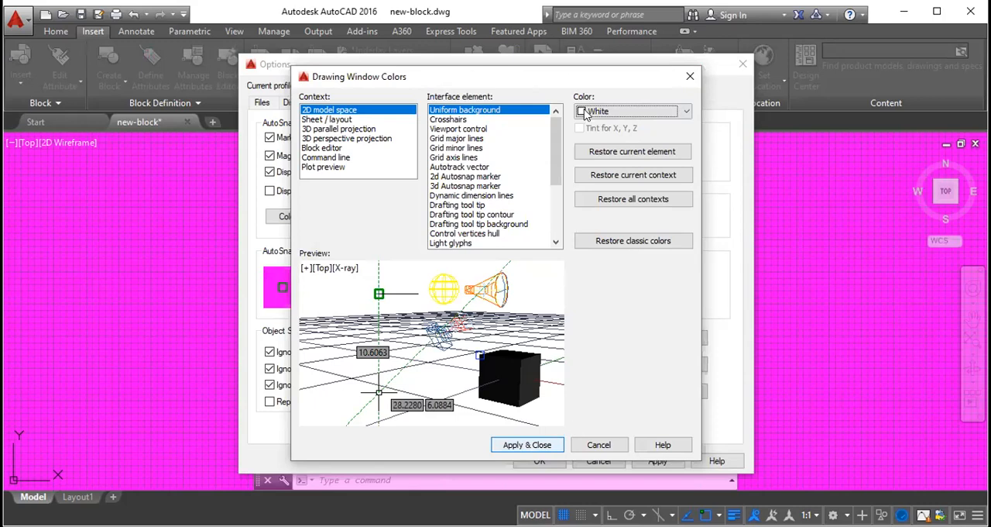
key(Return)
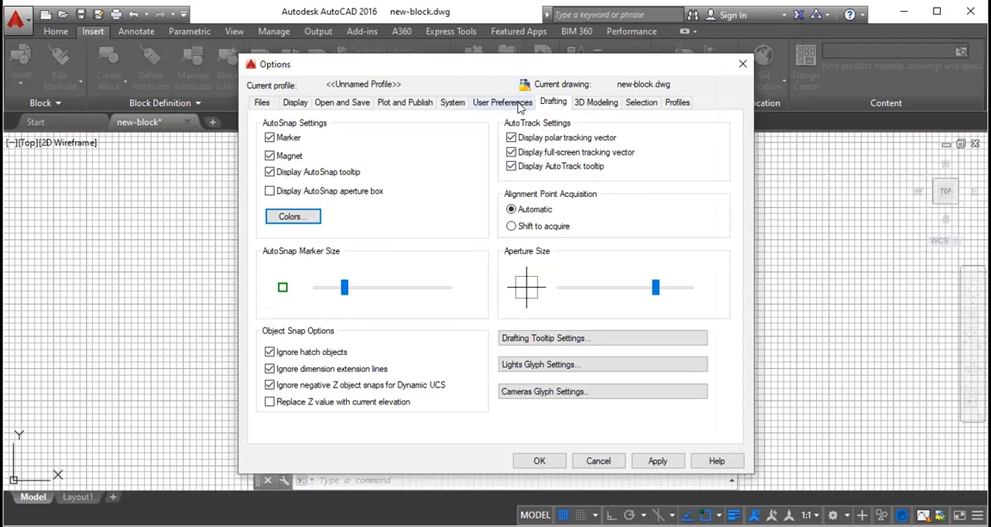
- Reduce the aperture size in the Drafting settings, and set the 2D model space uniform background to Black
click(593, 103)
click(559, 103)
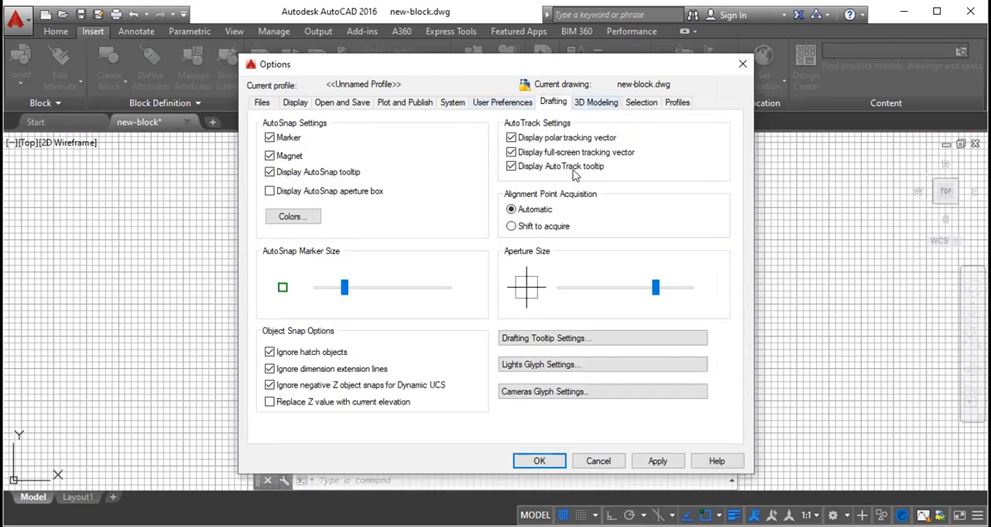
drag(654, 287, 621, 287)
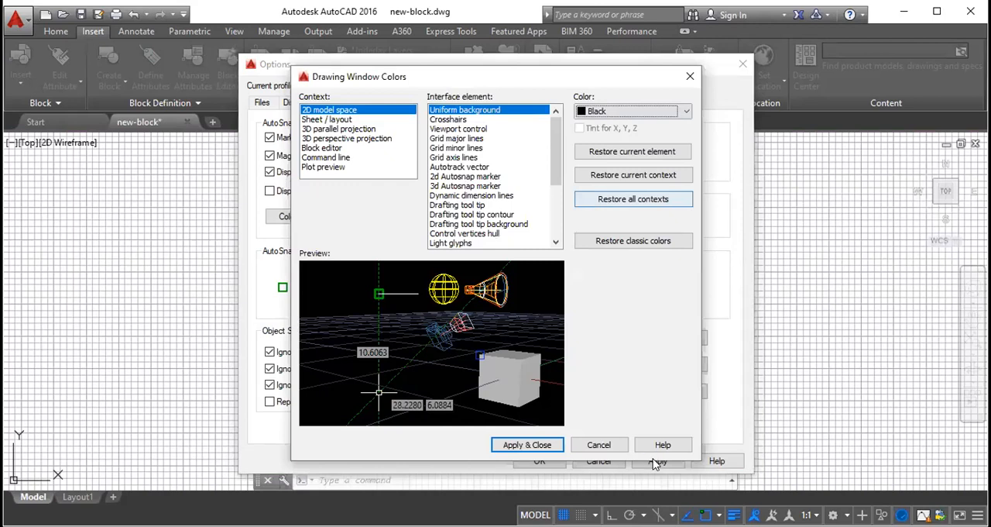
click(534, 446)
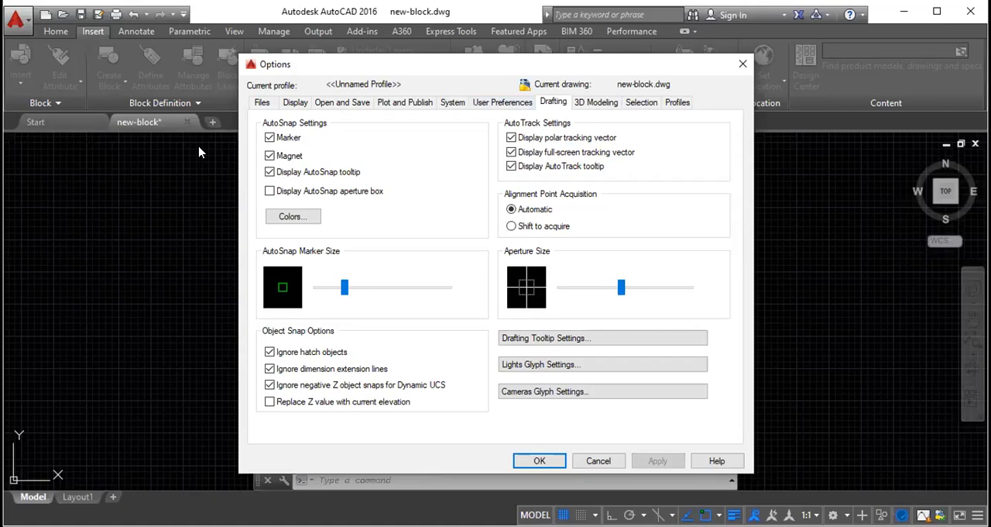
- Reduce the pickbox size and slightly increase the grip size in the Selection options, apply the changes and close Options
click(642, 102)
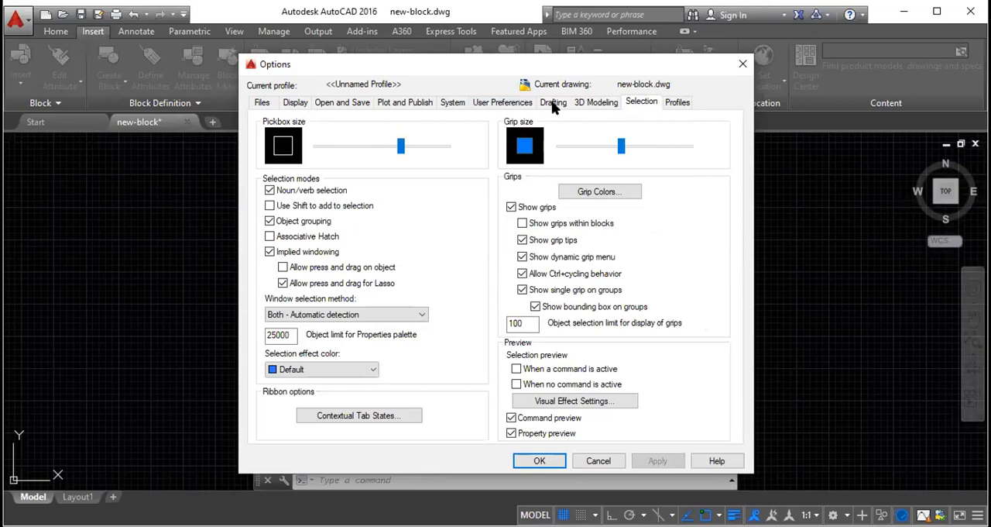
click(369, 147)
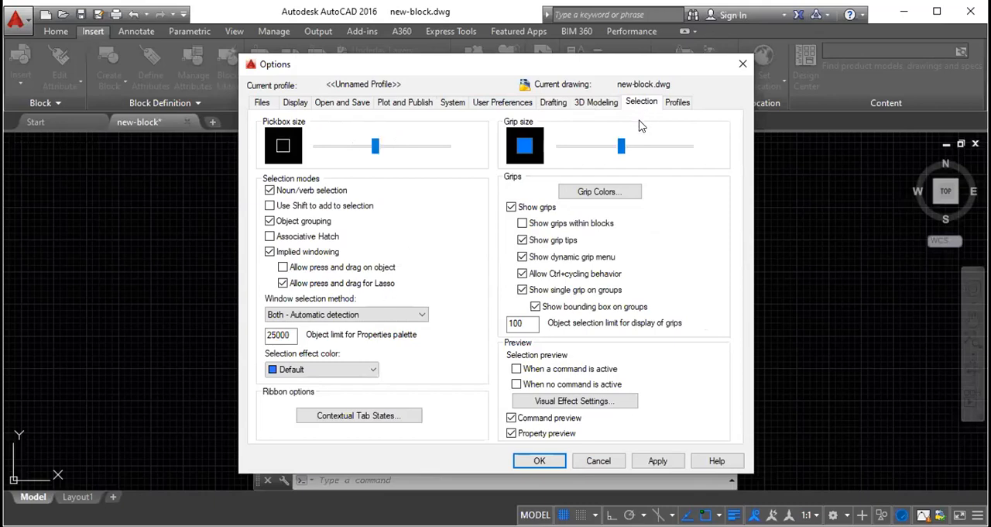
drag(619, 139, 627, 139)
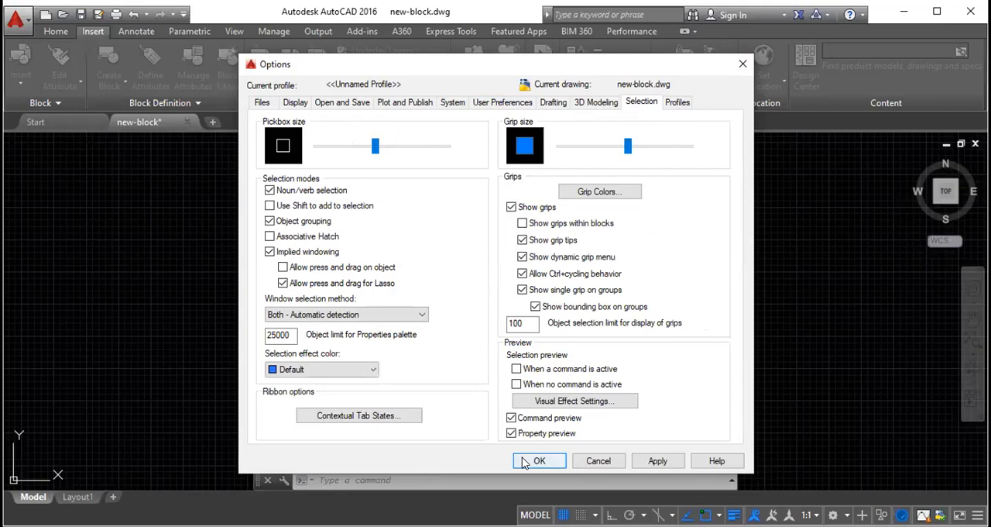
click(658, 461)
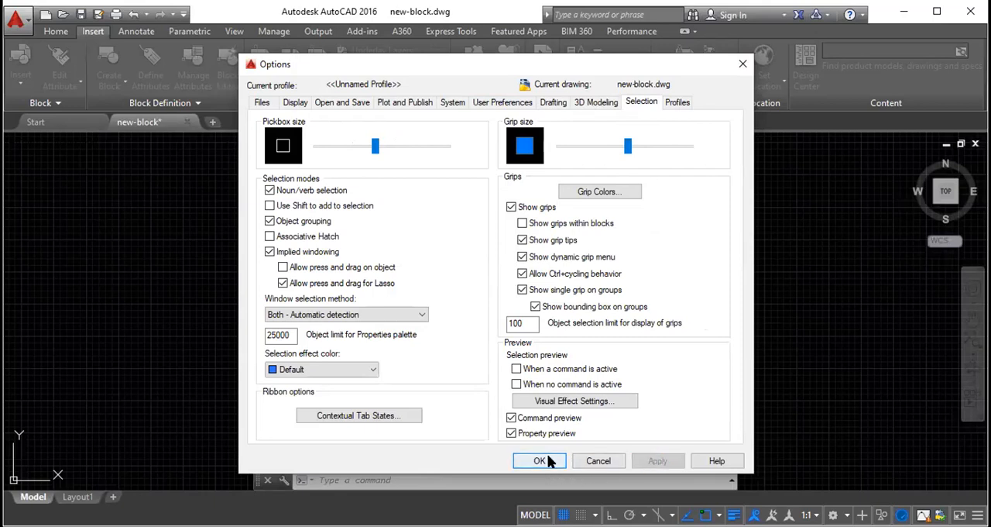
click(541, 460)
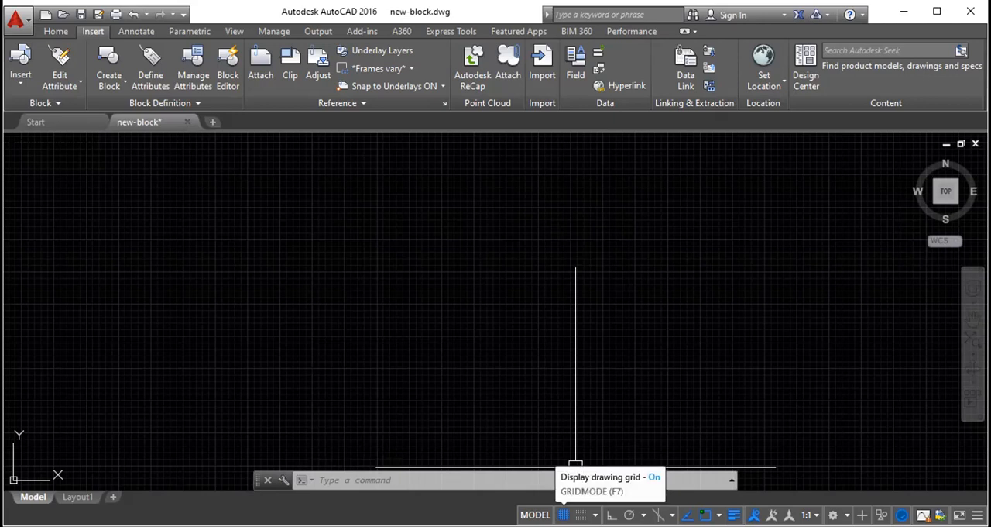
- Toggle the drawing grid display off and on several times, leaving it switched off
click(573, 500)
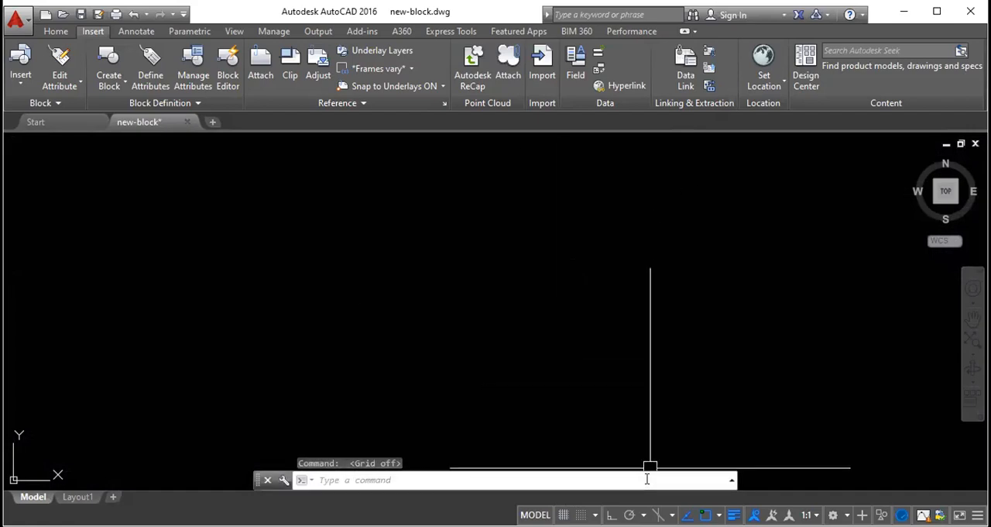
right_click(580, 515)
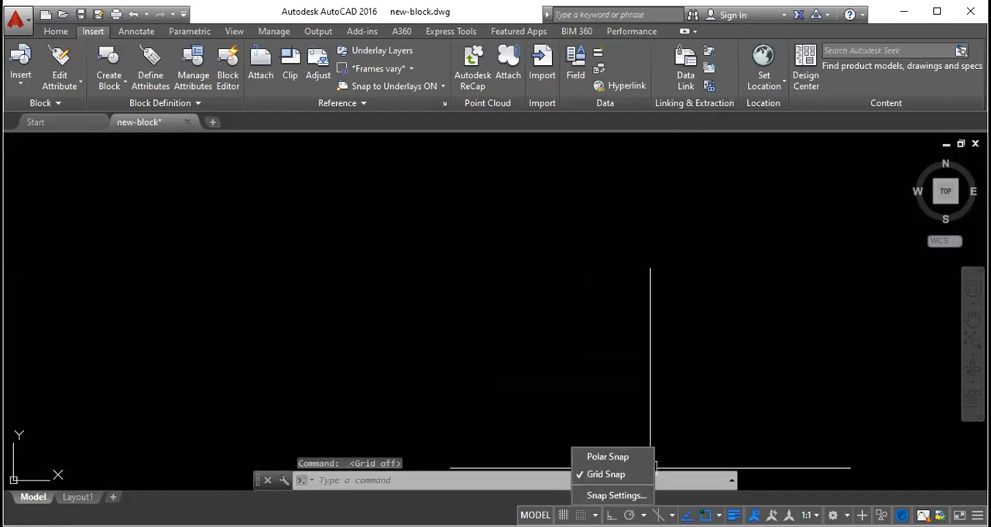
click(569, 509)
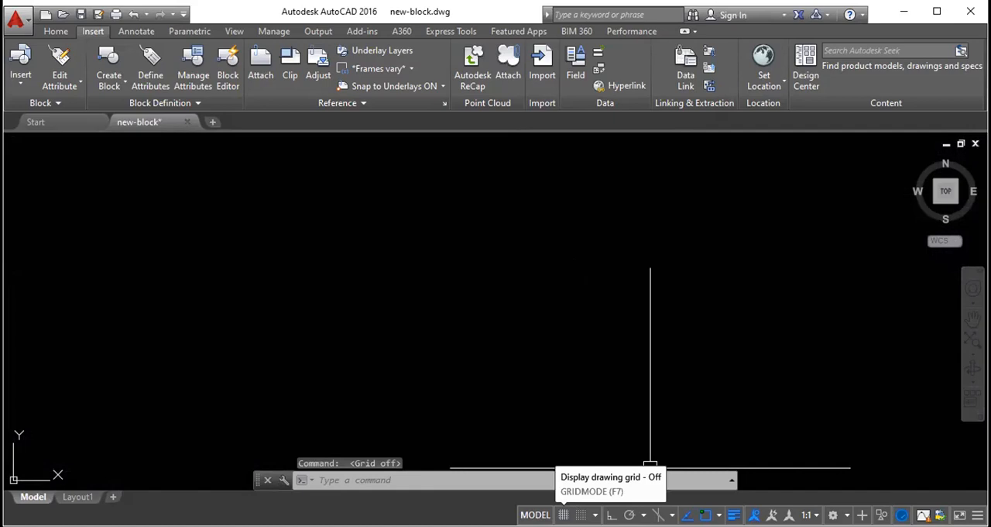
click(569, 510)
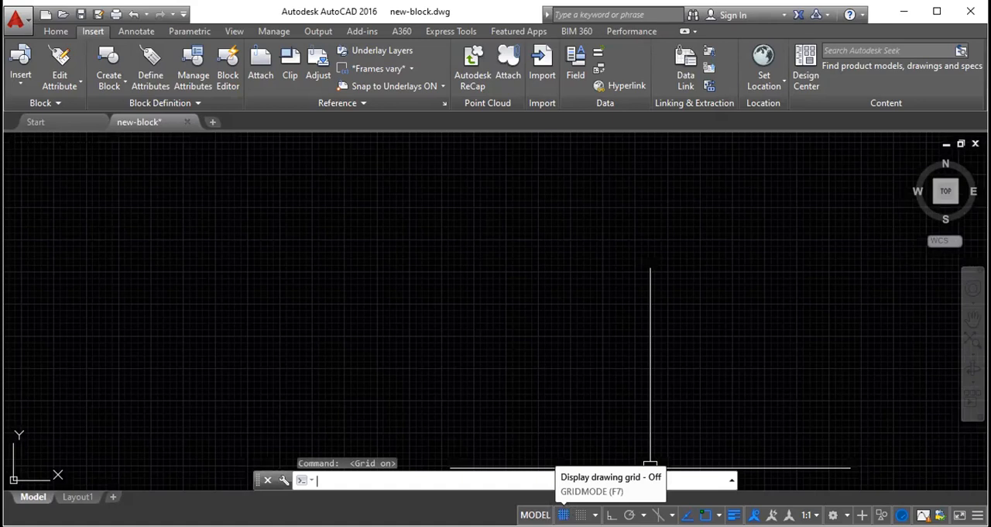
key(F7)
key(F7)
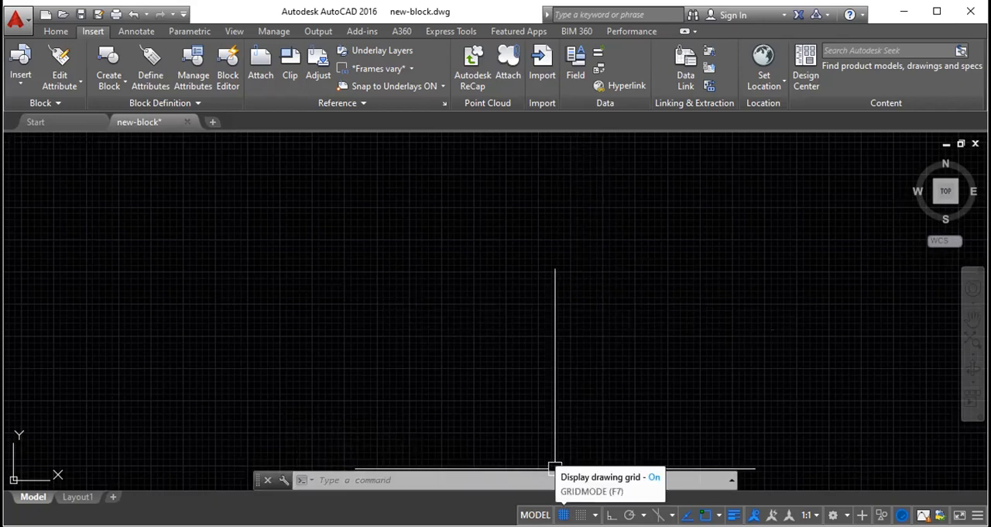
click(564, 514)
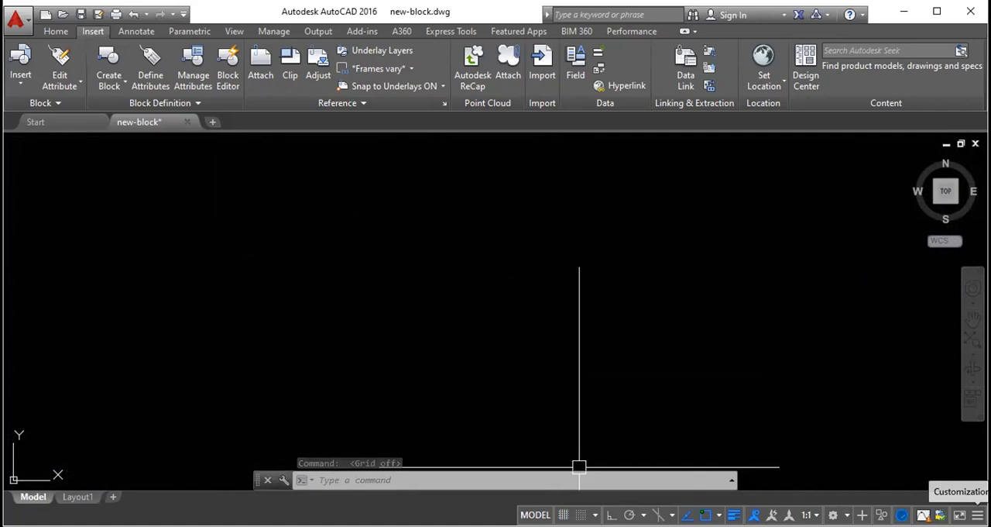
- Examine the status bar customization list and compare its checked items with the LineWeight control
click(977, 515)
click(412, 346)
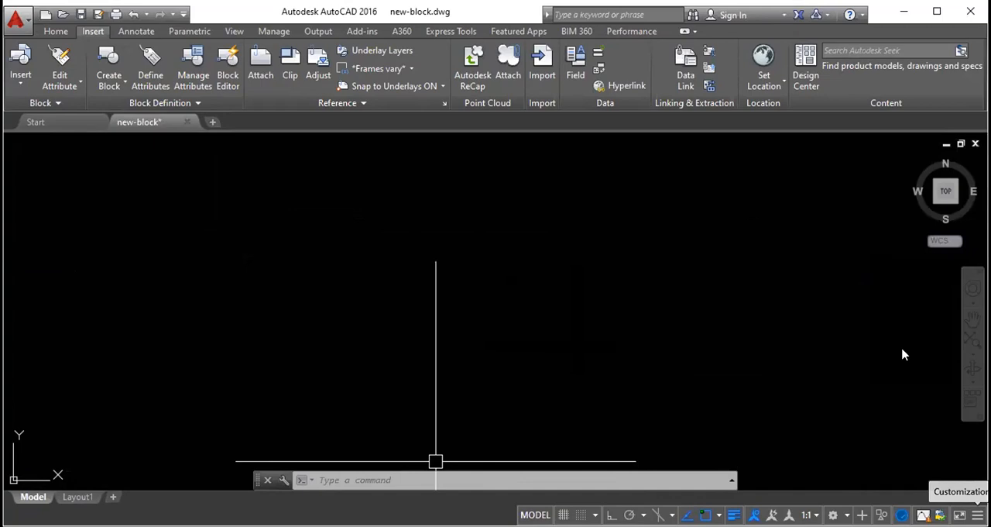
click(977, 515)
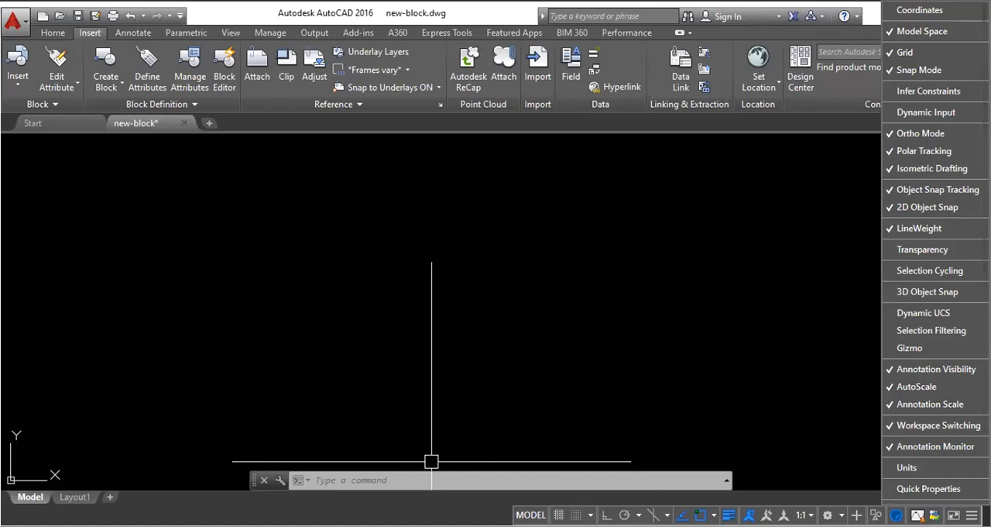
click(730, 515)
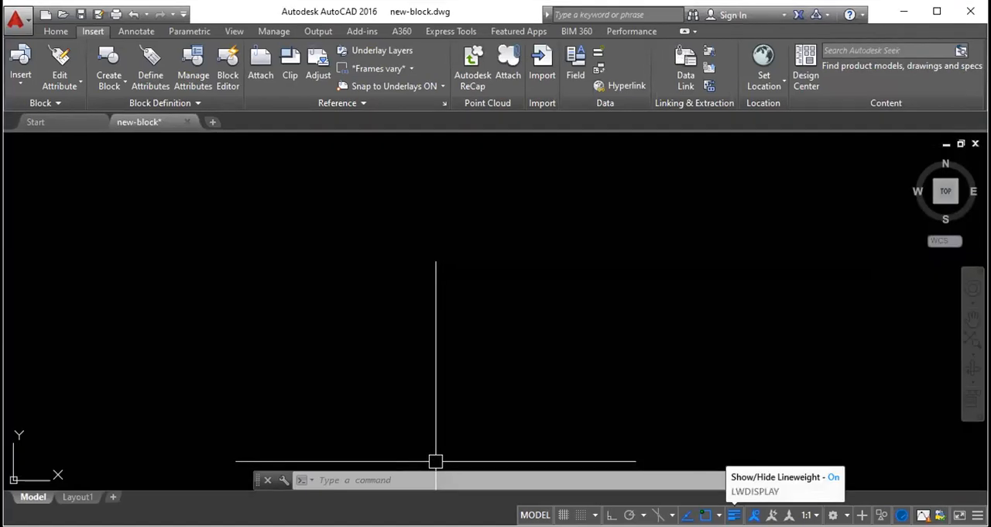
- Add the Units item to the status bar and remove it again, repeating the toggle several times
click(977, 515)
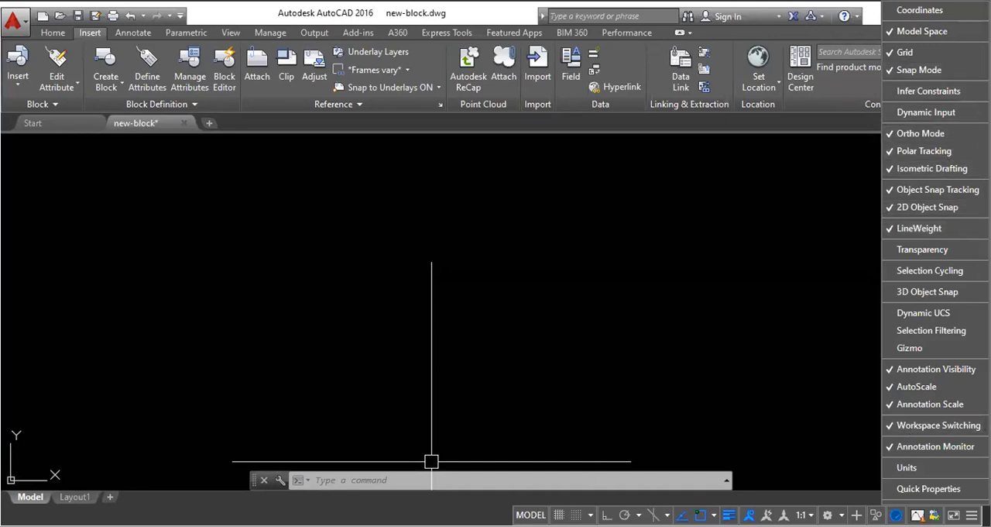
click(890, 468)
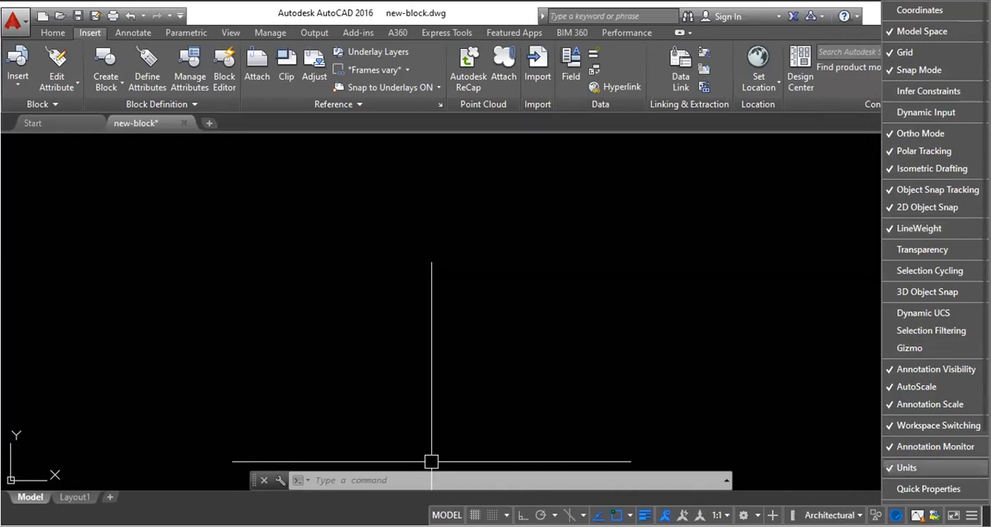
click(889, 467)
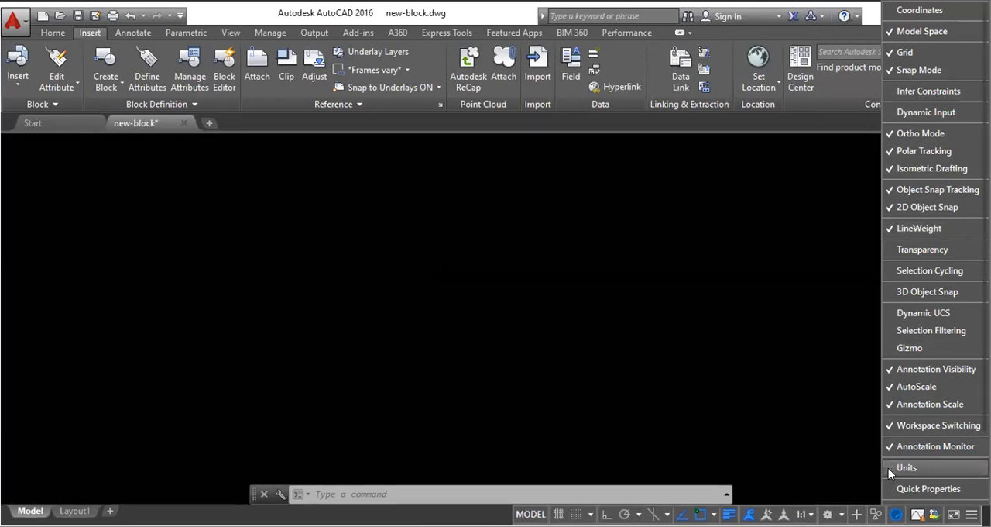
click(888, 467)
click(888, 468)
click(924, 469)
click(924, 469)
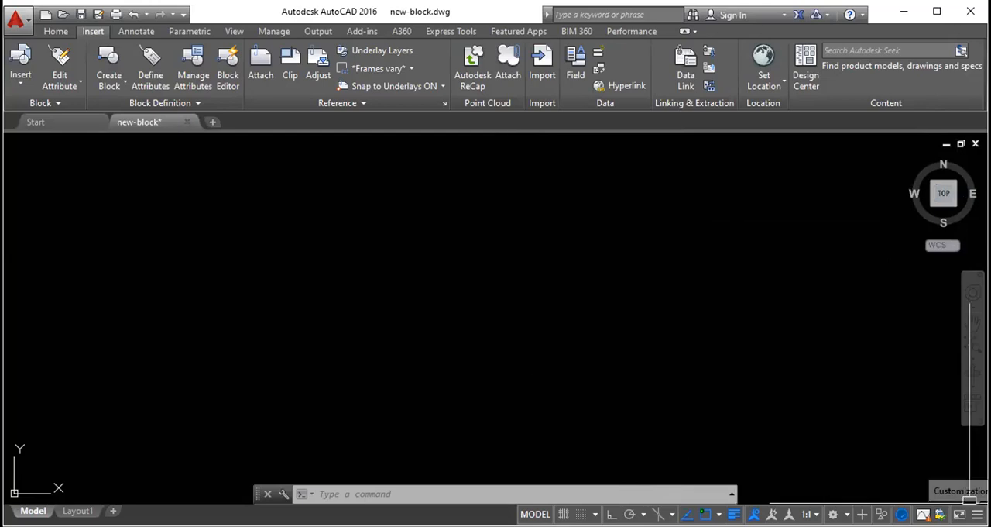
- Look through the full status bar customization list, from Coordinates down to Clean Screen
click(977, 514)
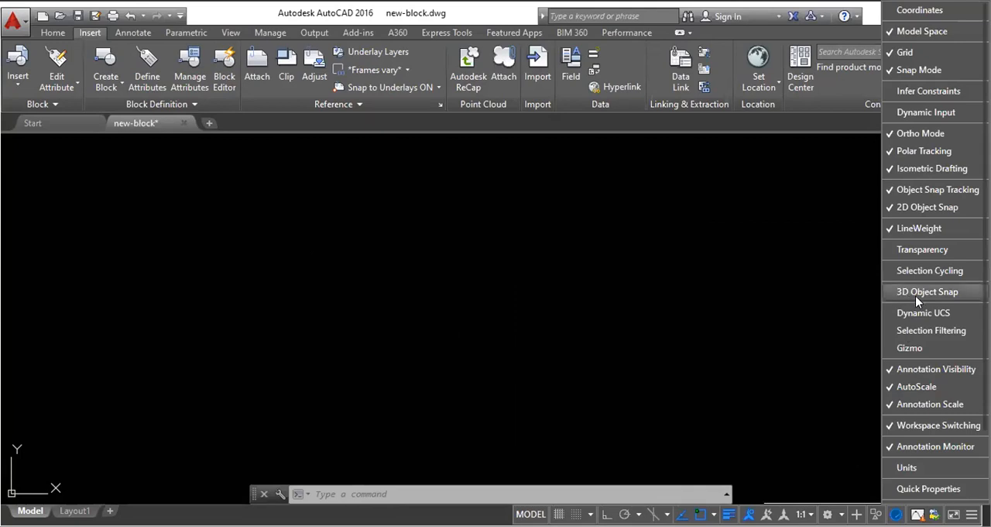
scroll(924, 216, down, 1)
scroll(923, 226, down, 1)
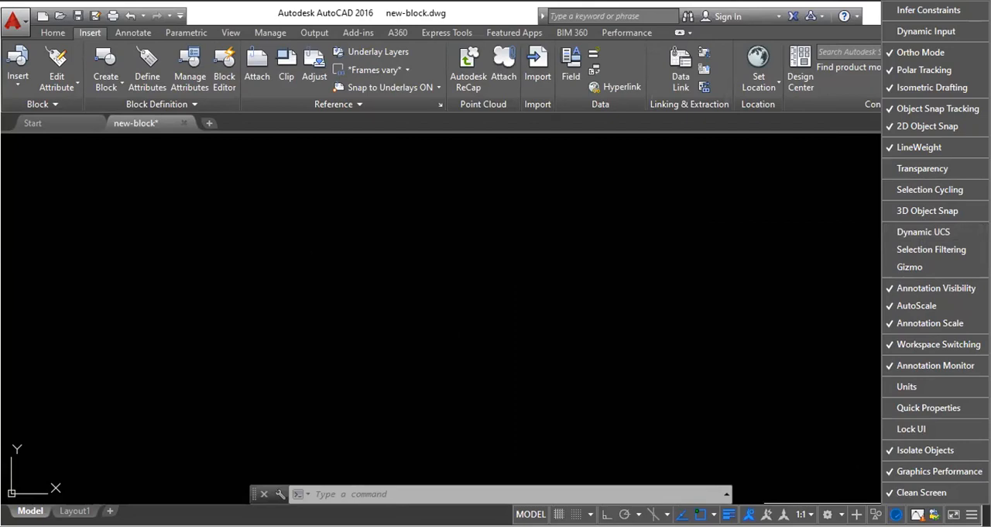
scroll(935, 252, up, 3)
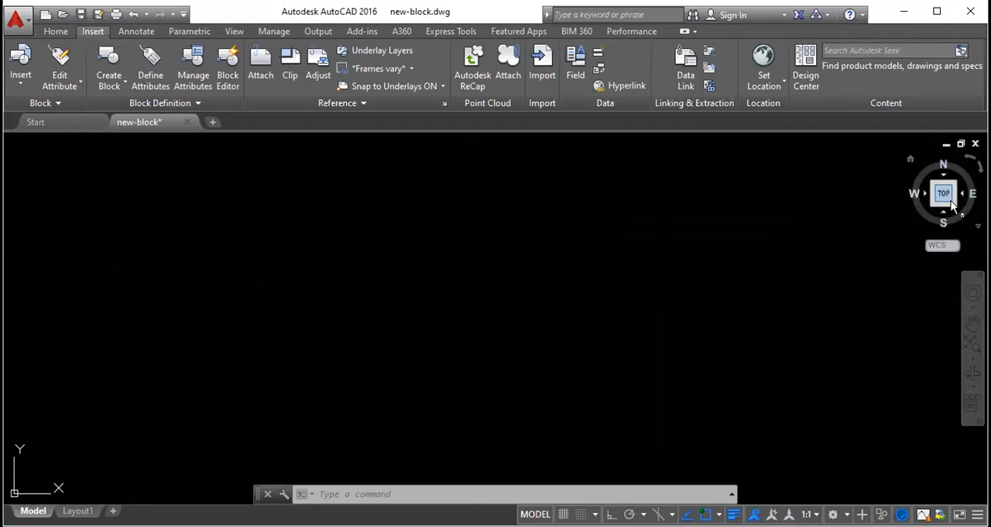
- Bring the site plan and floor plans into view and display them in the southeast isometric view
scroll(680, 214, down, 5)
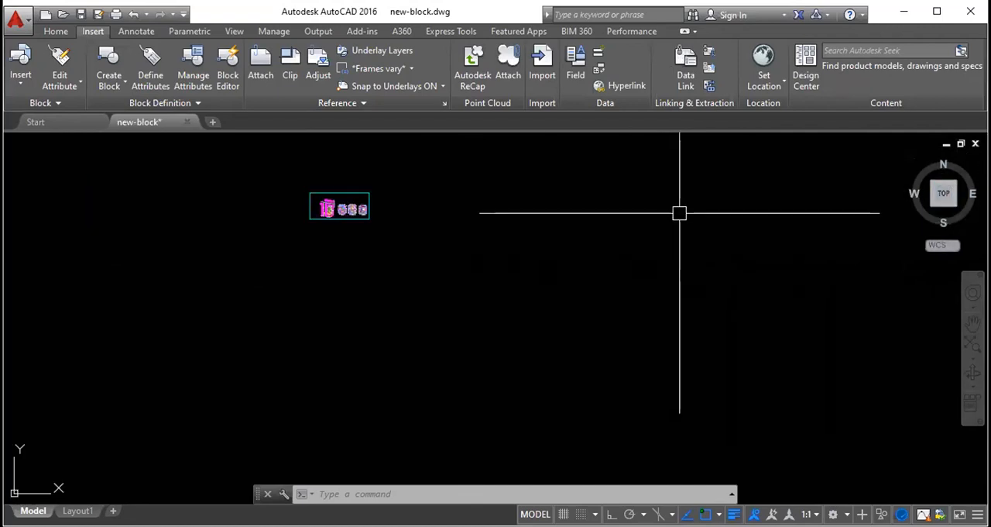
scroll(363, 216, up, 8)
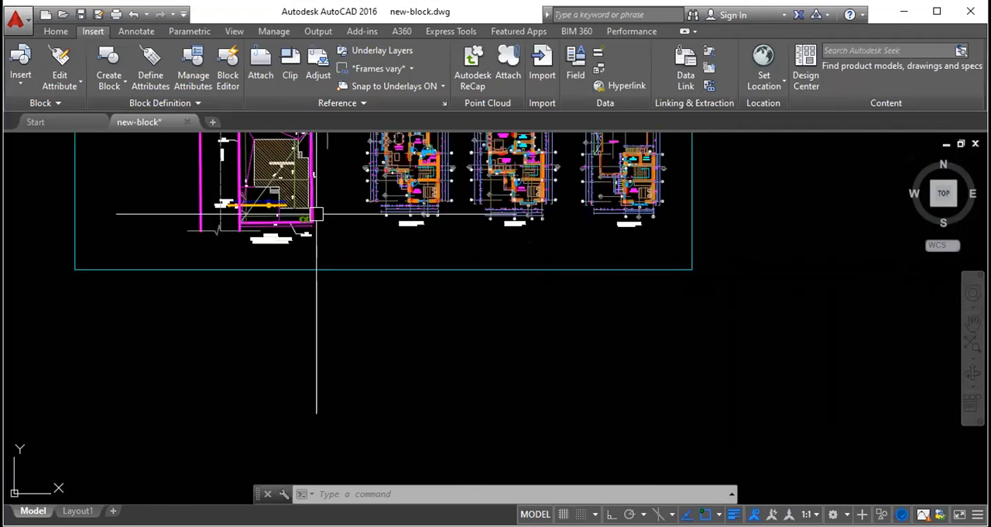
click(954, 206)
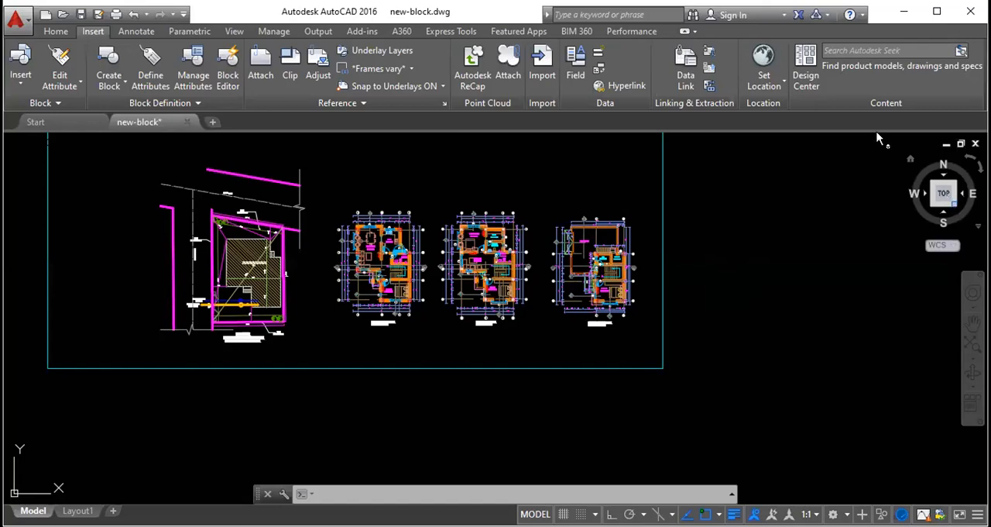
shift+middle_drag(671, 219, 582, 322)
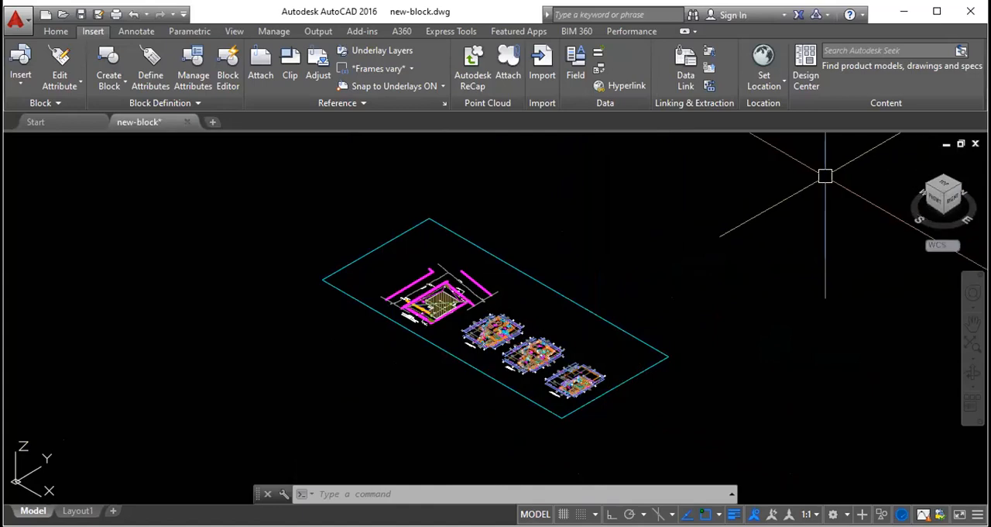
- Return to the top view and rotate it in successive 90-degree turns until north points up
click(943, 184)
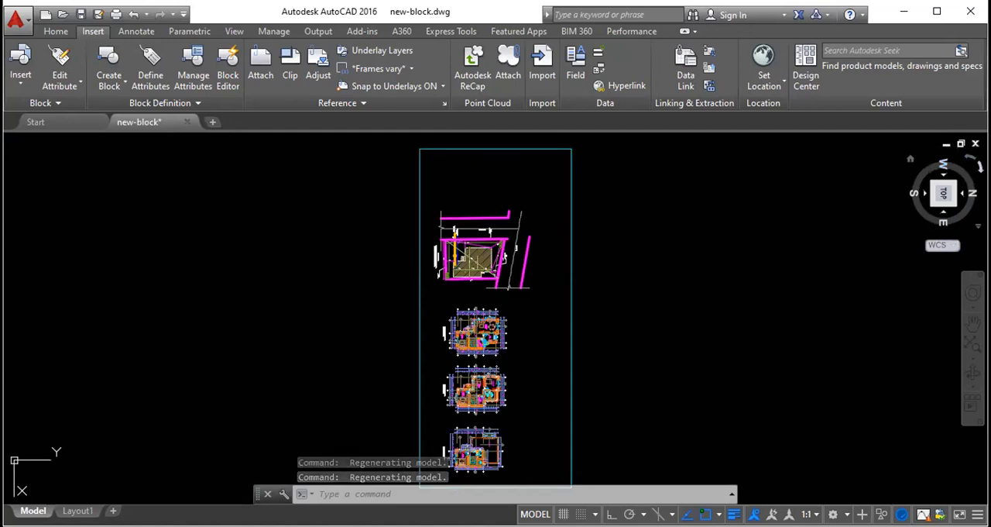
click(969, 159)
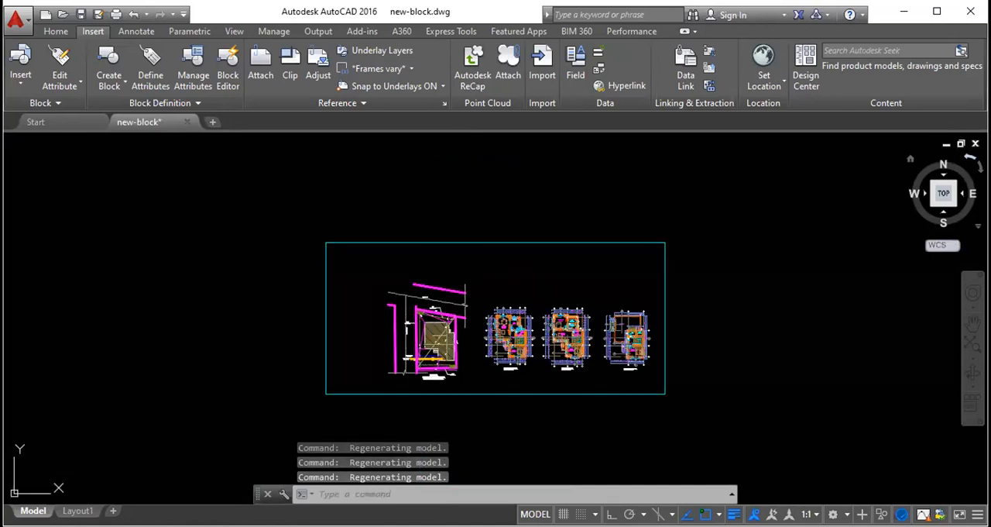
click(969, 158)
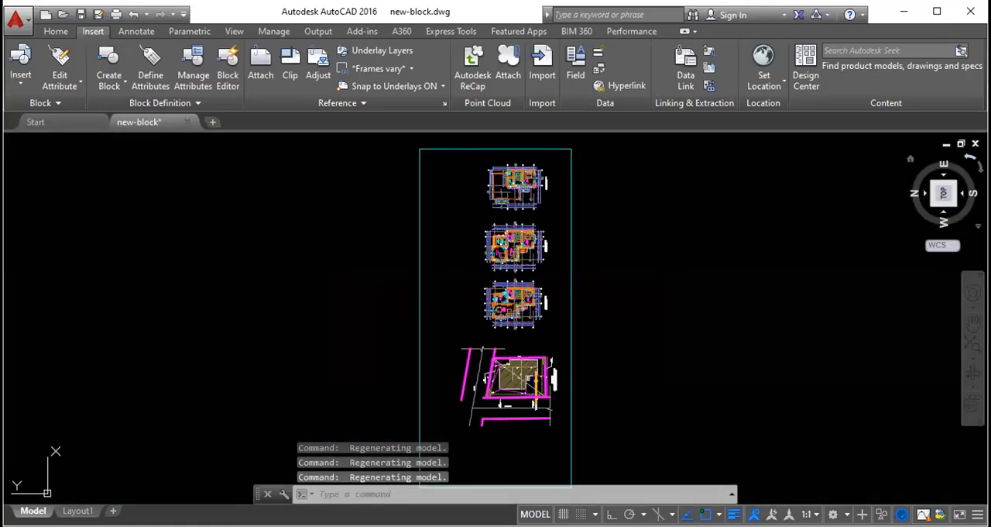
click(970, 158)
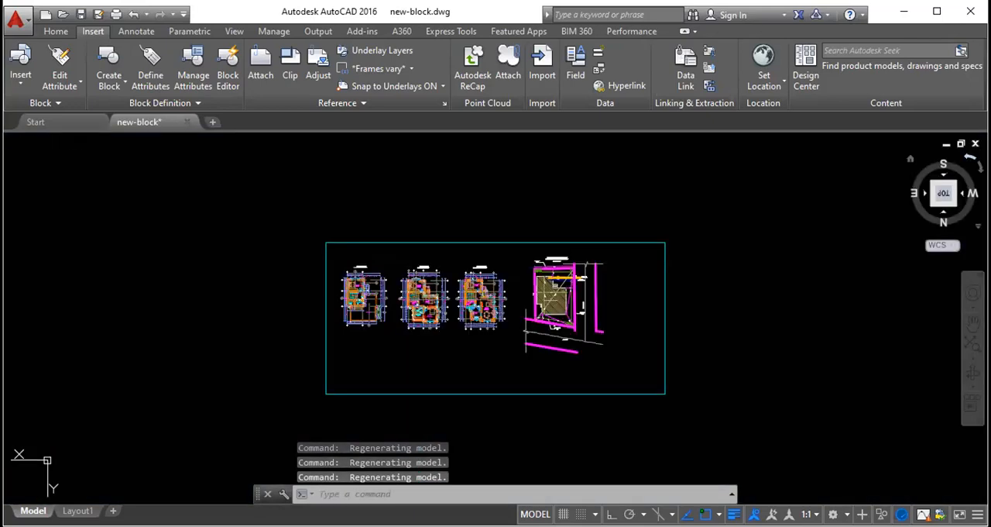
click(969, 158)
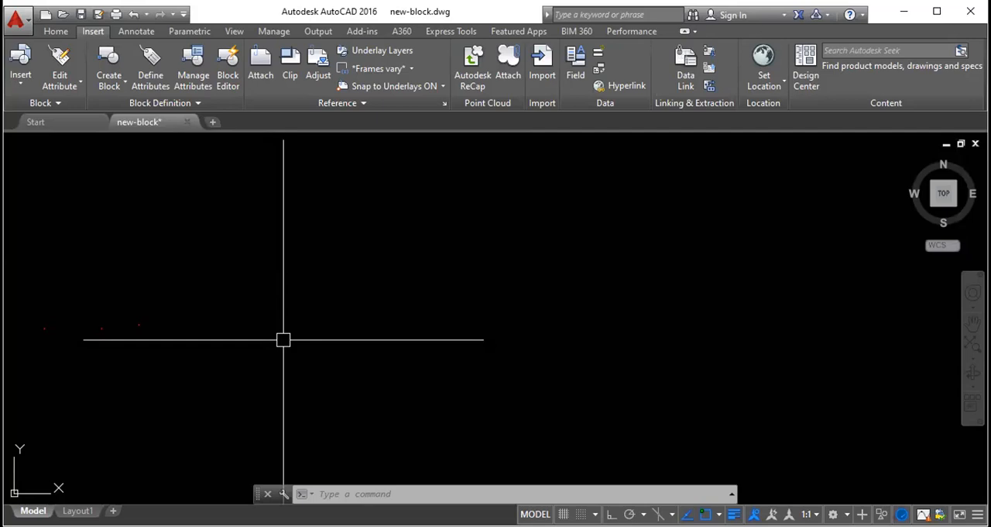
text(rectangle)
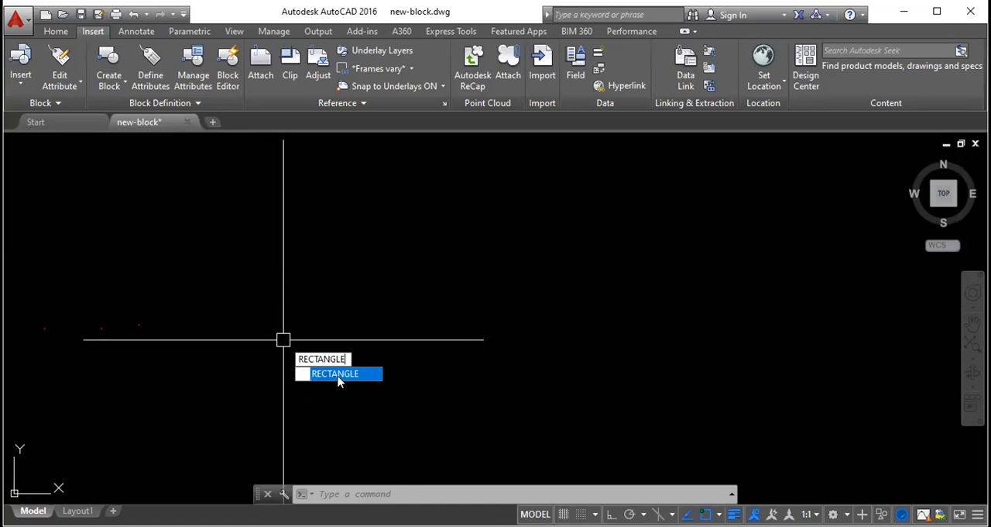
key(Return)
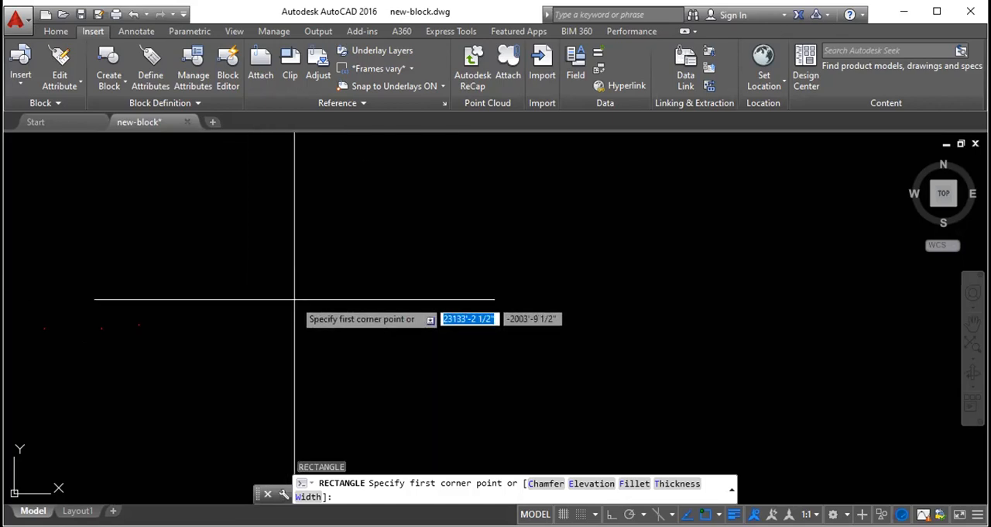
key(Escape)
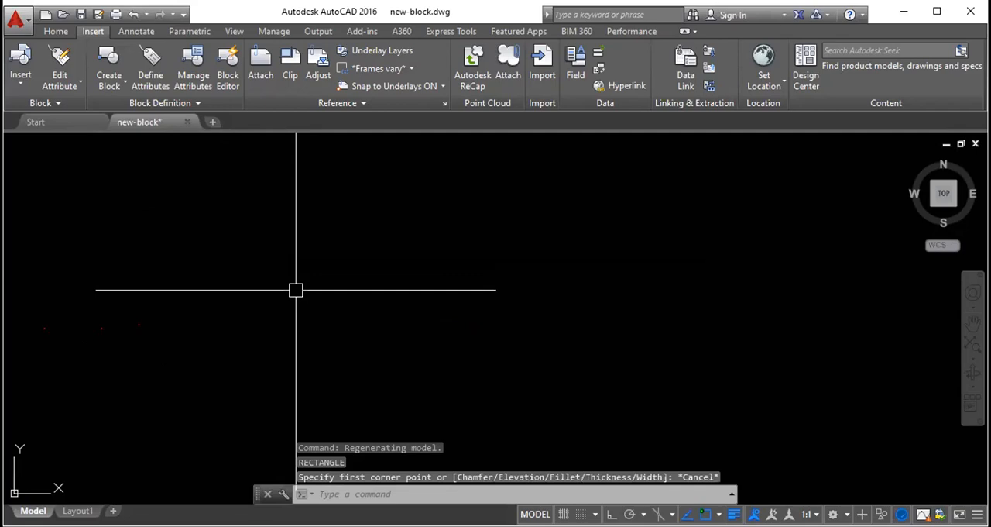
text(REC)
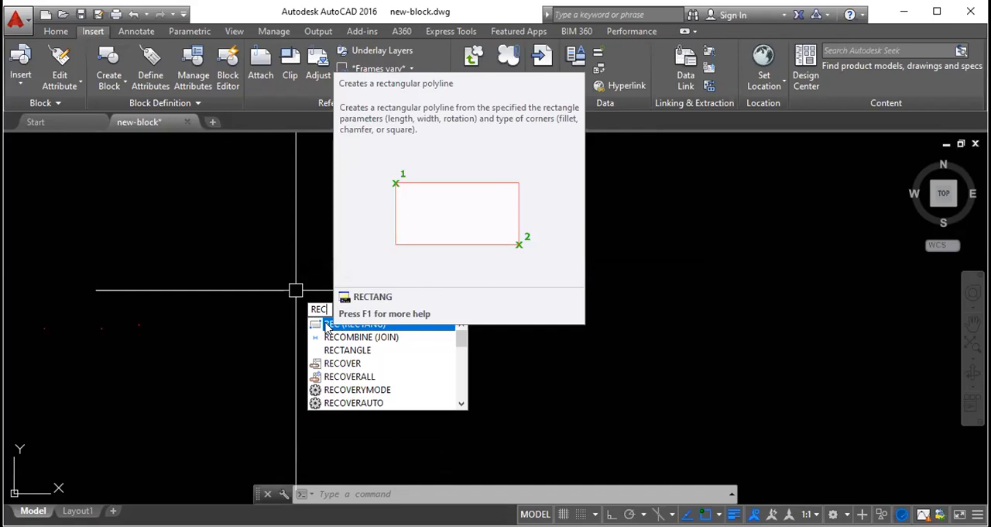
click(328, 325)
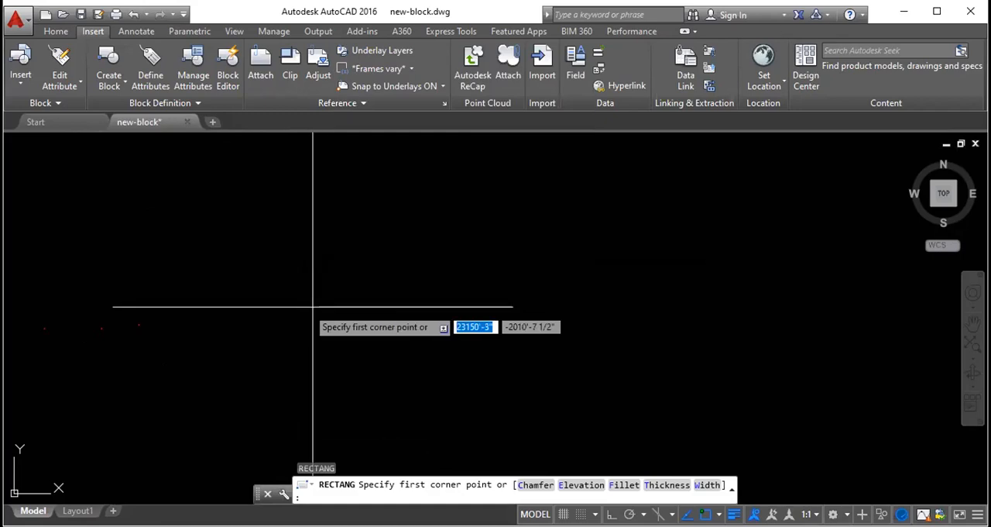
key(Escape)
key(Escape)
key(Escape)
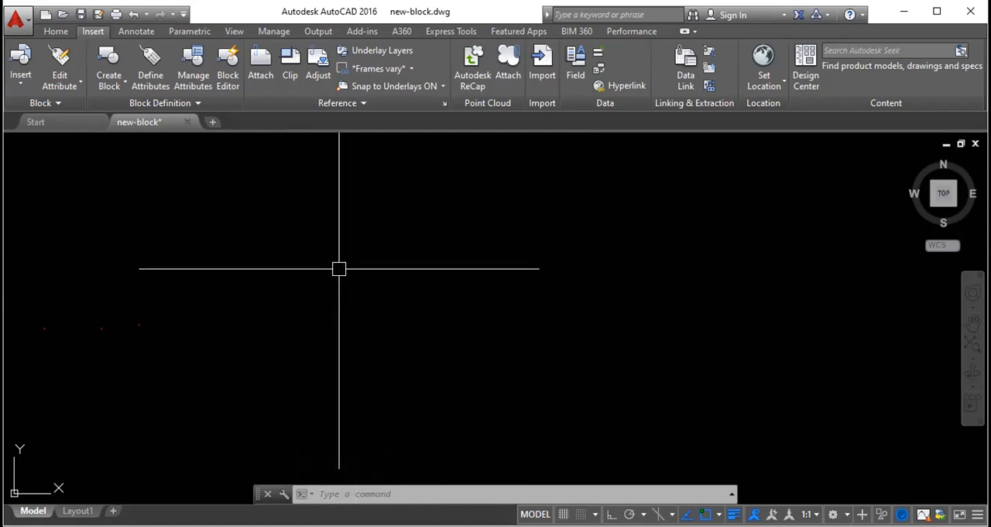
key(Return)
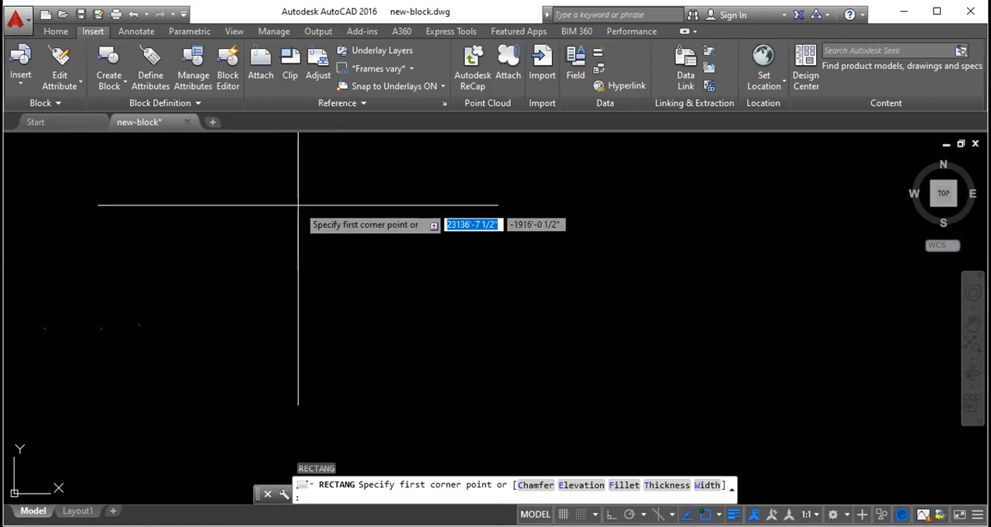
click(299, 173)
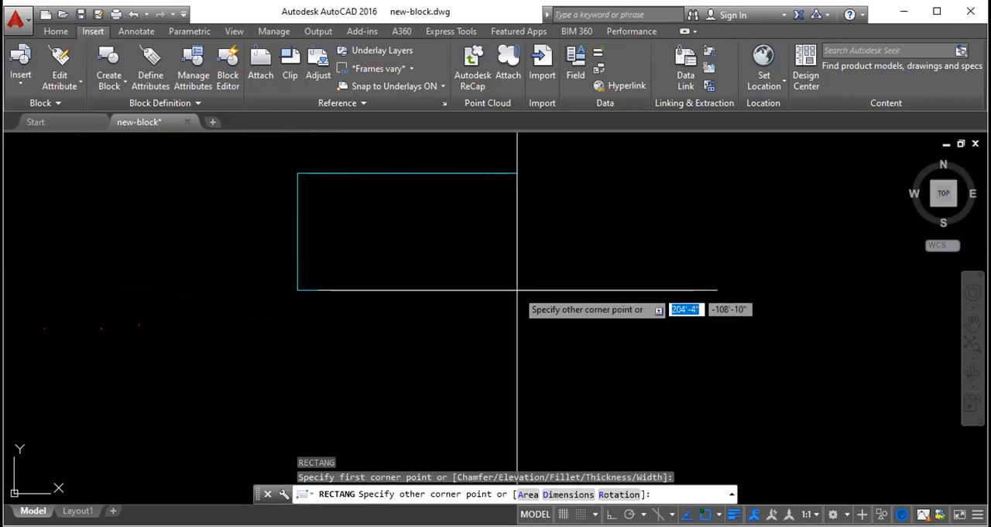
key(Escape)
key(Escape)
key(Escape)
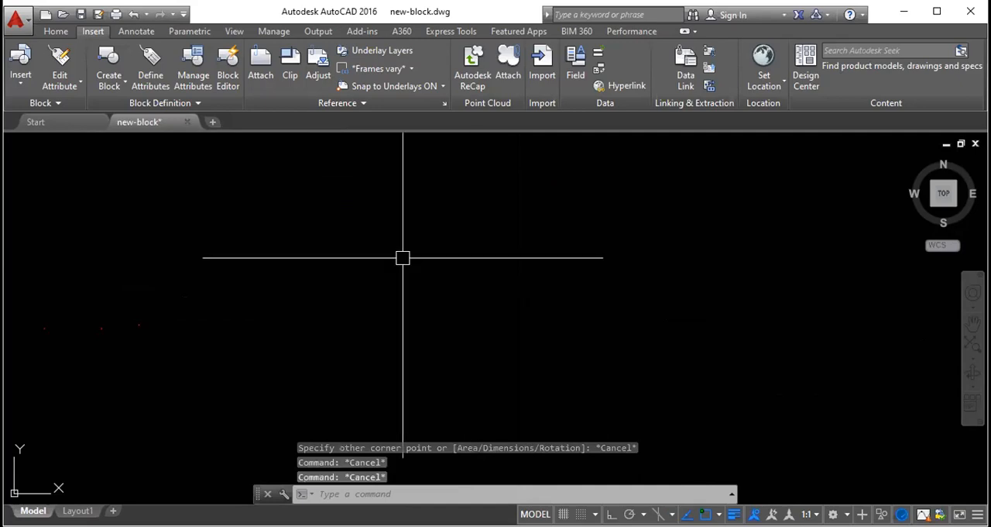
- Draw a freehand rectangle in the empty drawing area and delete it again
key(Return)
click(326, 191)
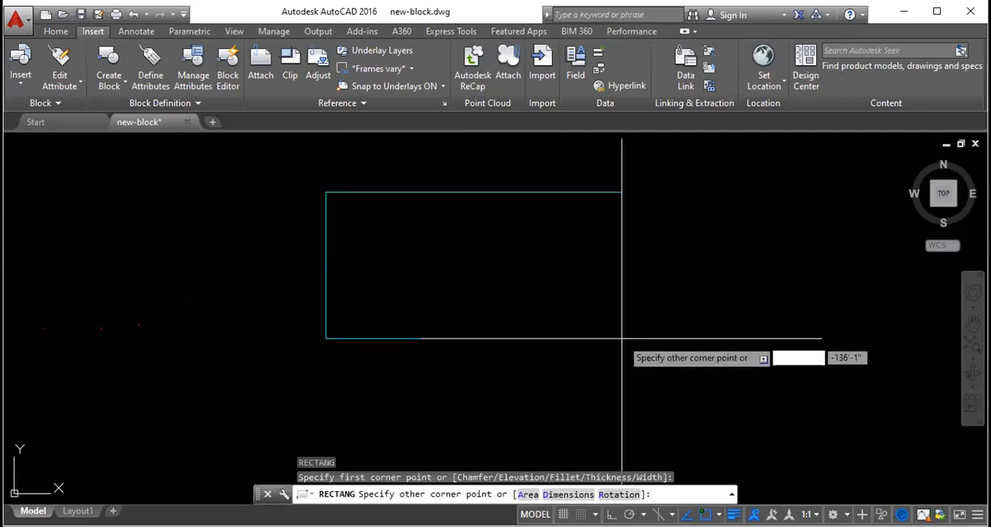
click(535, 340)
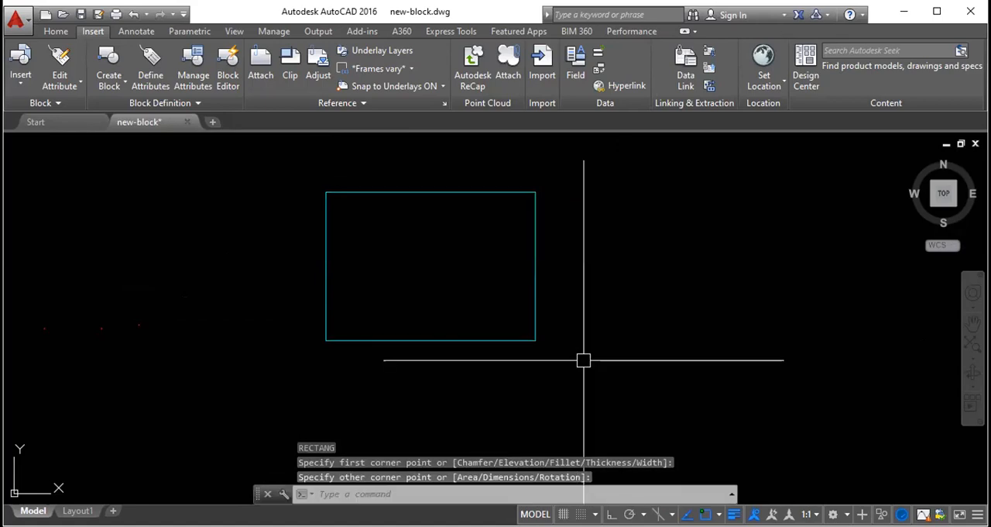
click(542, 348)
click(534, 290)
key(Delete)
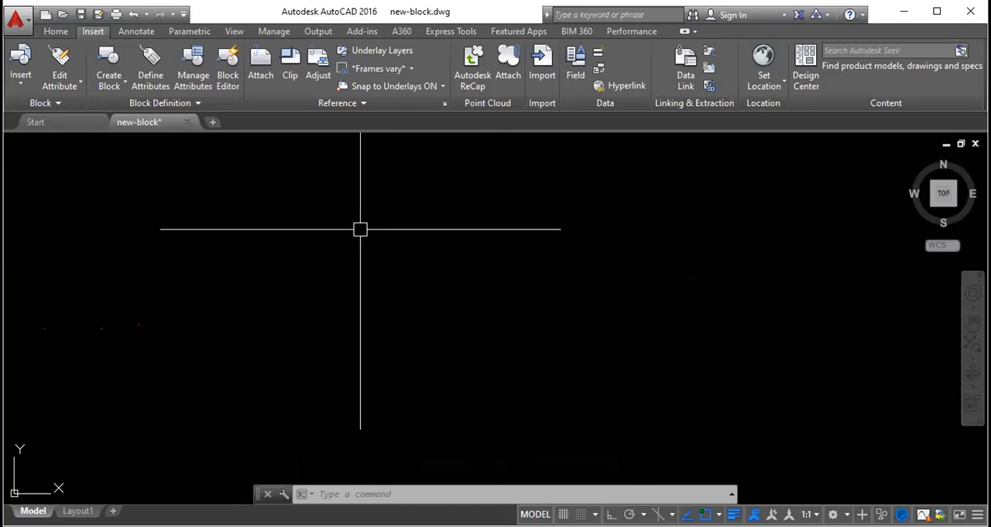
- Draw a wide freehand rectangle in the middle of the empty drawing area, starting the Rectangle command by its REC alias
text(rec)
key(Return)
click(313, 219)
click(637, 381)
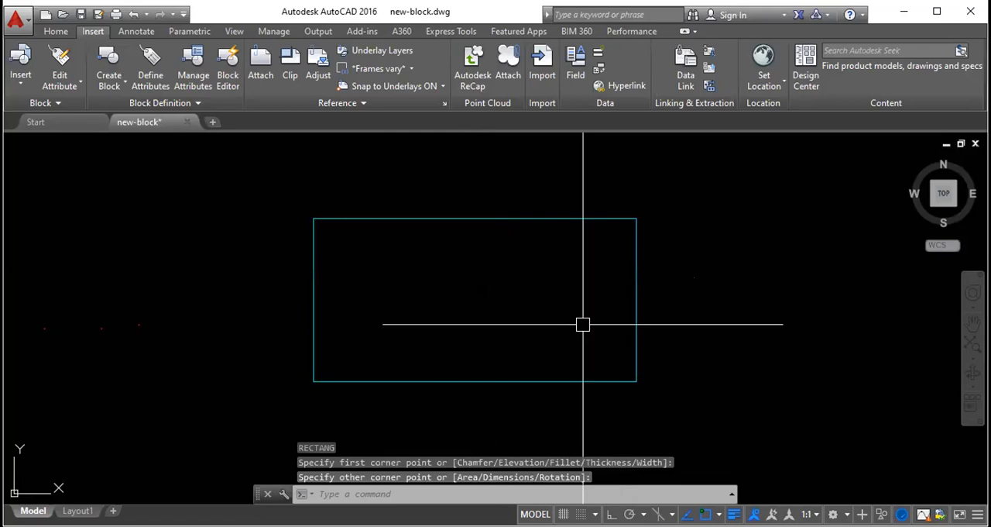
- Draw a smaller rectangle to the upper right of the existing one and undo it
scroll(502, 306, down, 2)
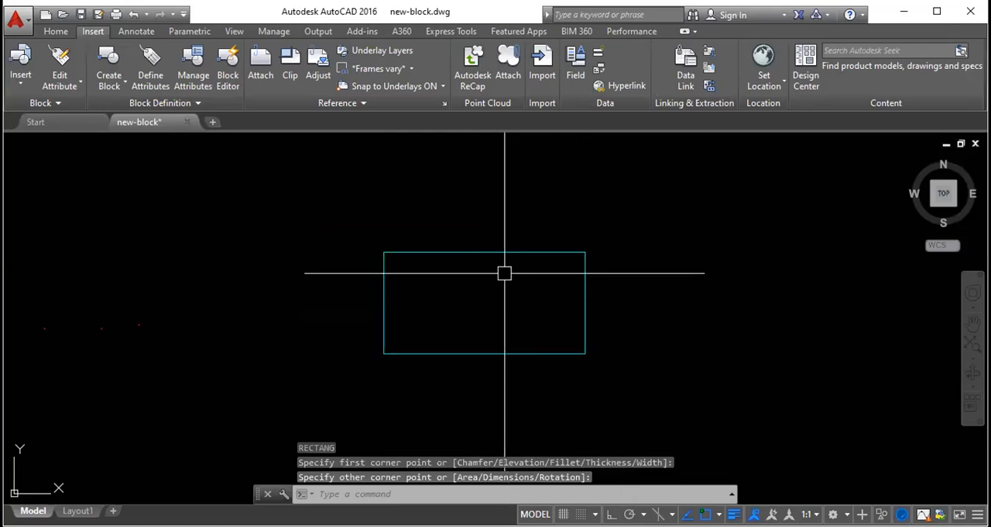
key(Return)
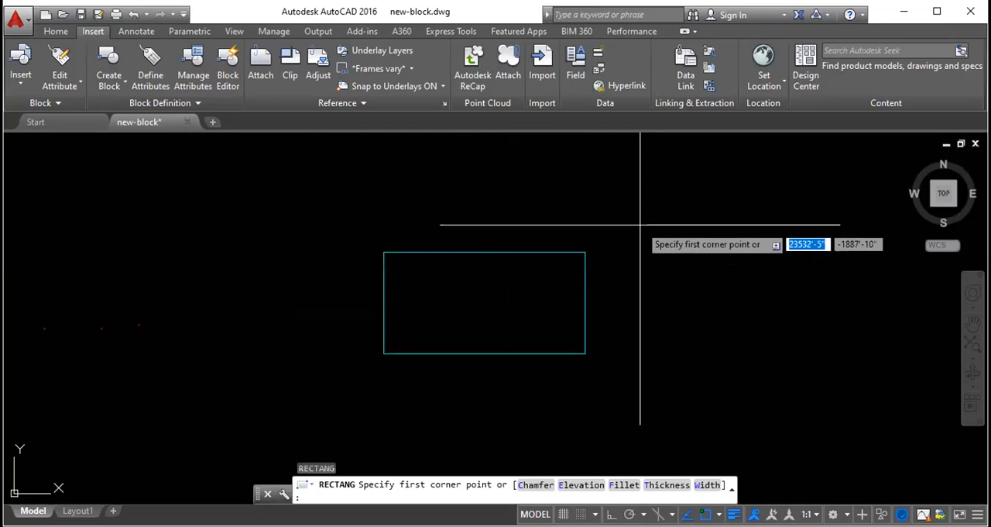
click(640, 224)
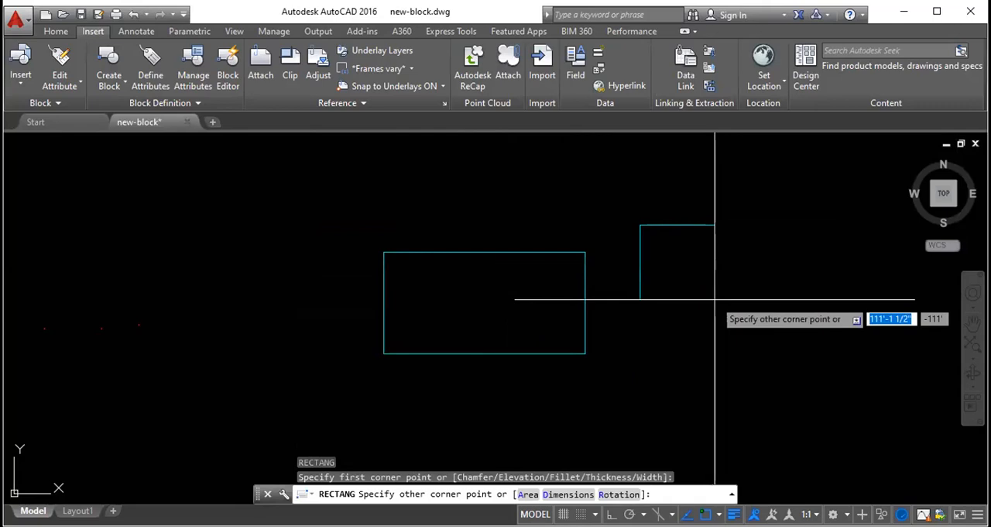
key(Escape)
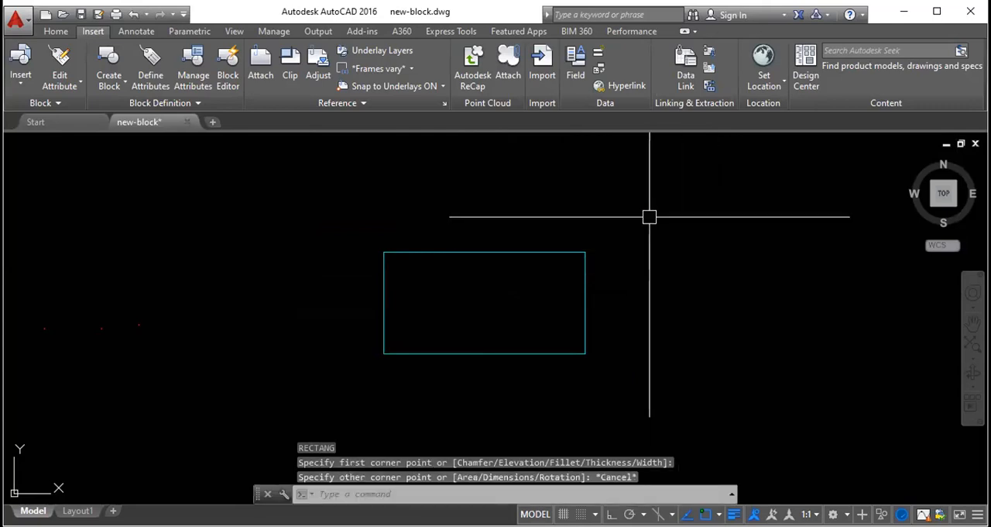
key(Return)
click(627, 198)
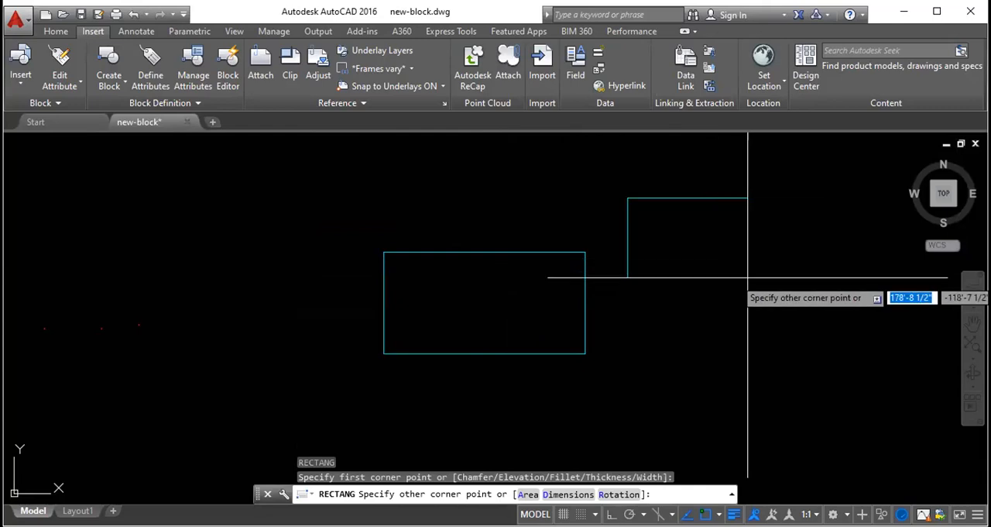
click(761, 290)
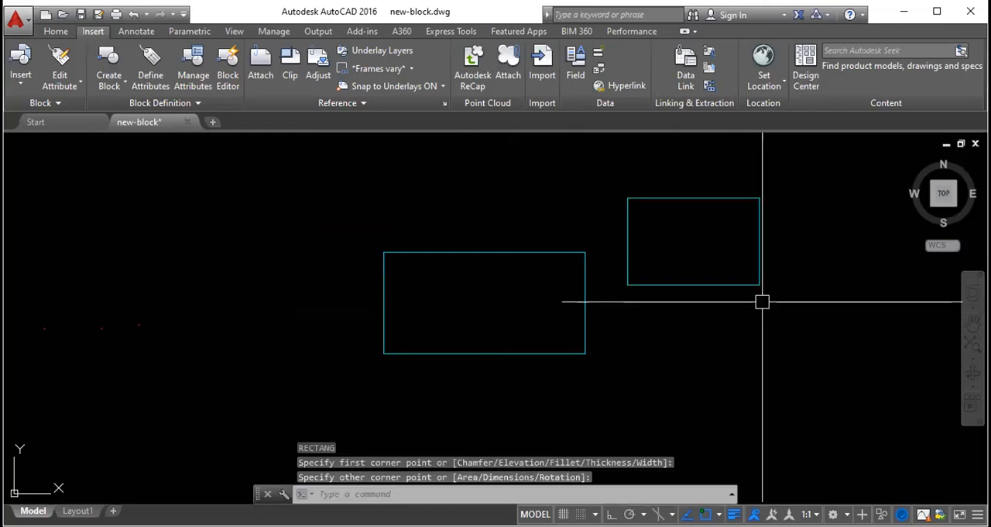
key(ctrl+z)
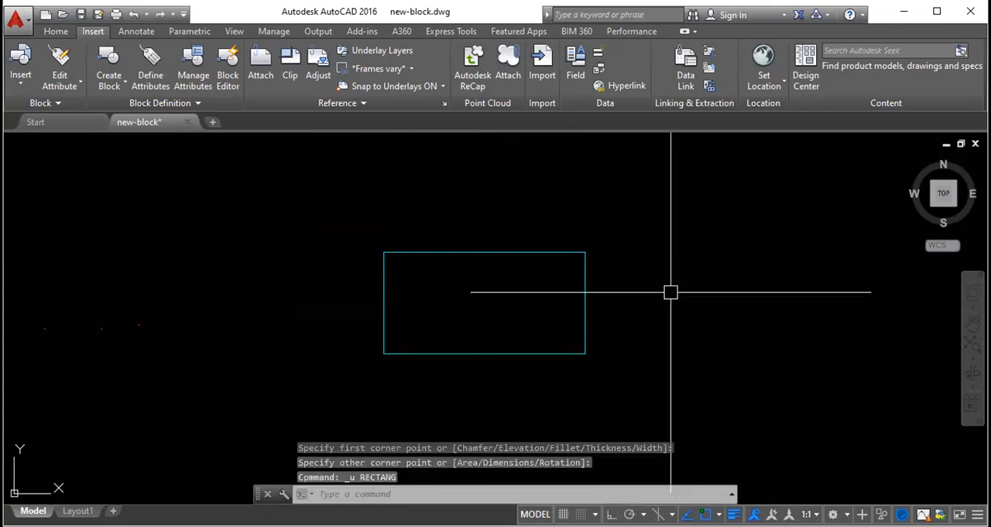
- Draw a rectangle 1' by 1" to the upper right of the large rectangle, using exact relative dimensions
key(Return)
click(628, 198)
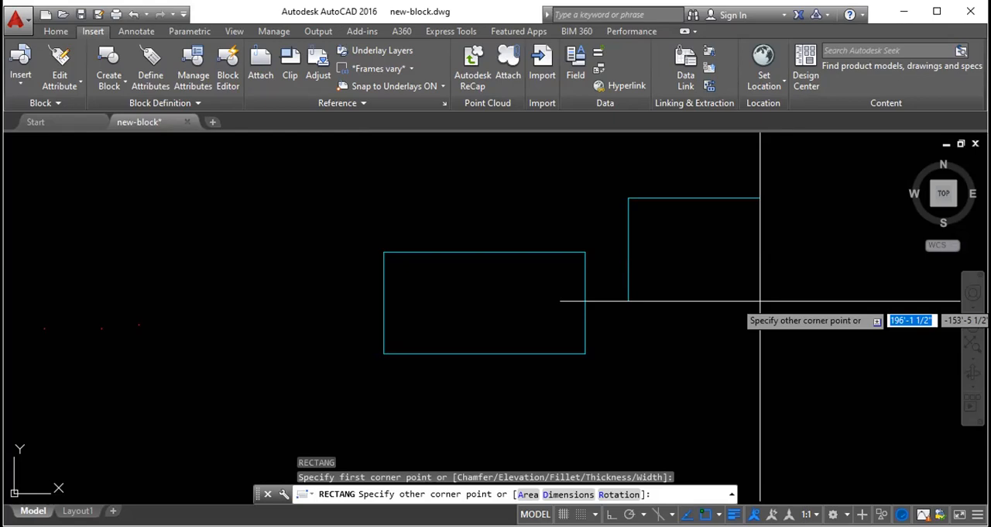
key(F8)
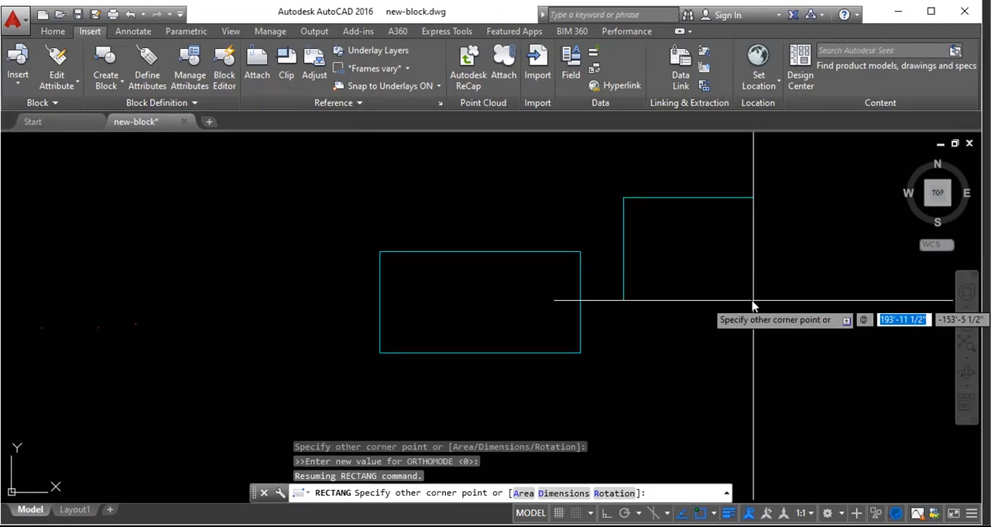
text(1')
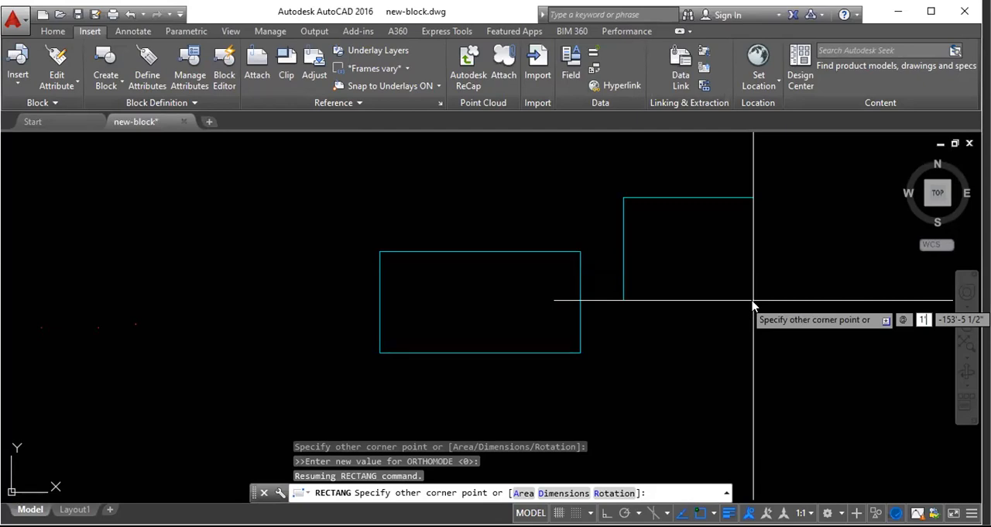
key(Tab)
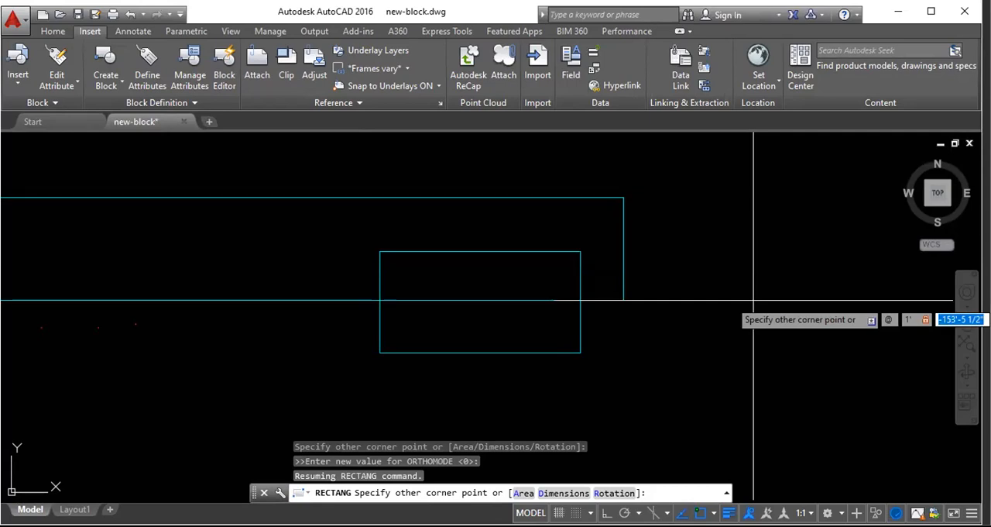
text(1')
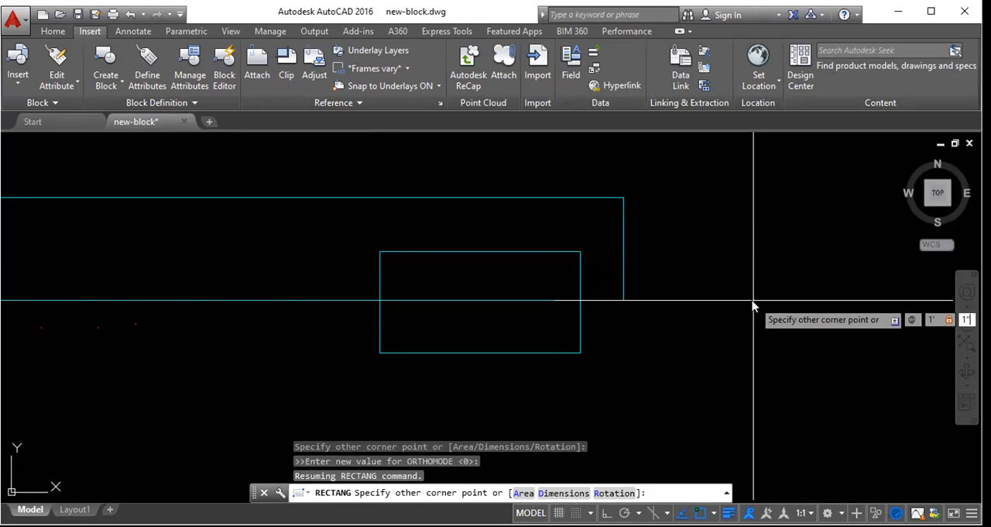
key(Return)
- Delete the tiny 1' by 1" rectangle
scroll(603, 209, up, 5)
scroll(604, 209, down, 5)
click(571, 232)
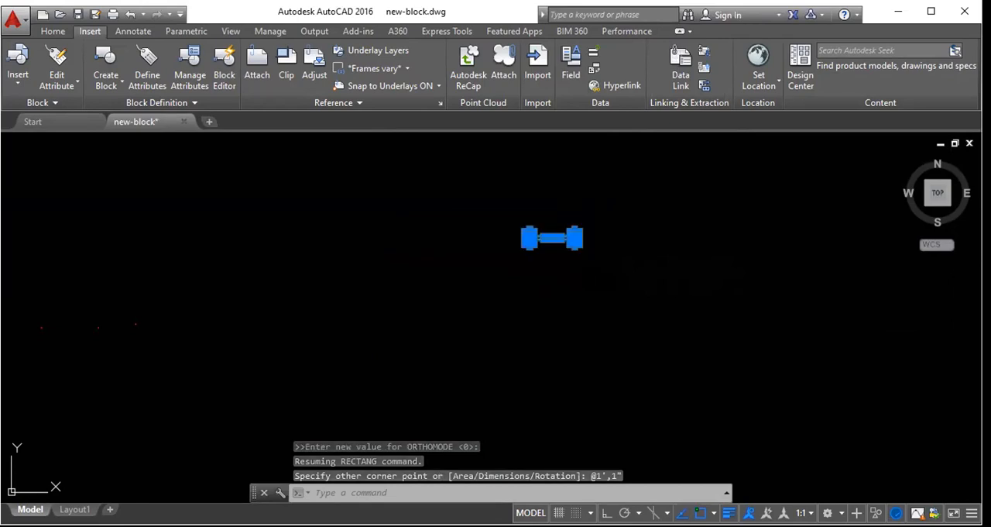
key(Delete)
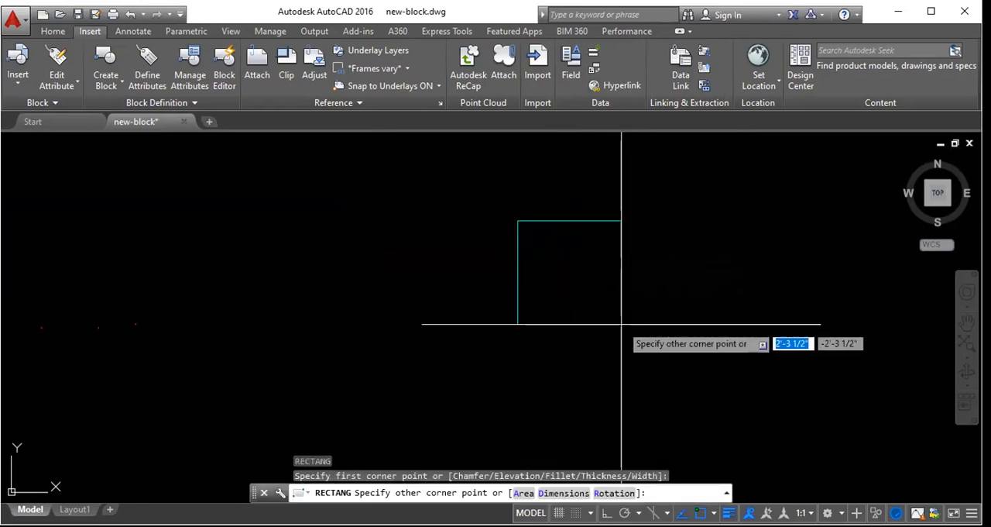
- Draw a 1' by 1' square with the Rectangle command at the same spot, using exact relative dimensions
text(@1)
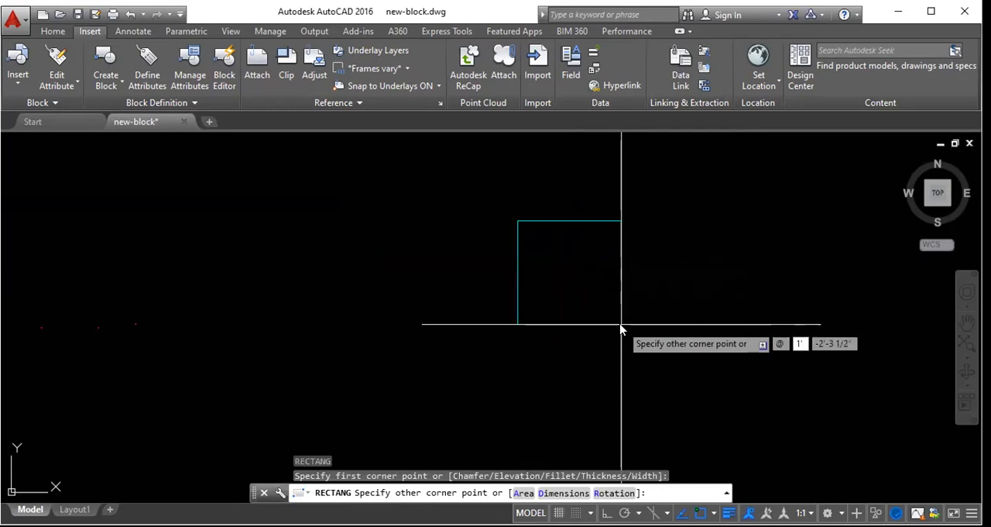
key(Tab)
text(1)
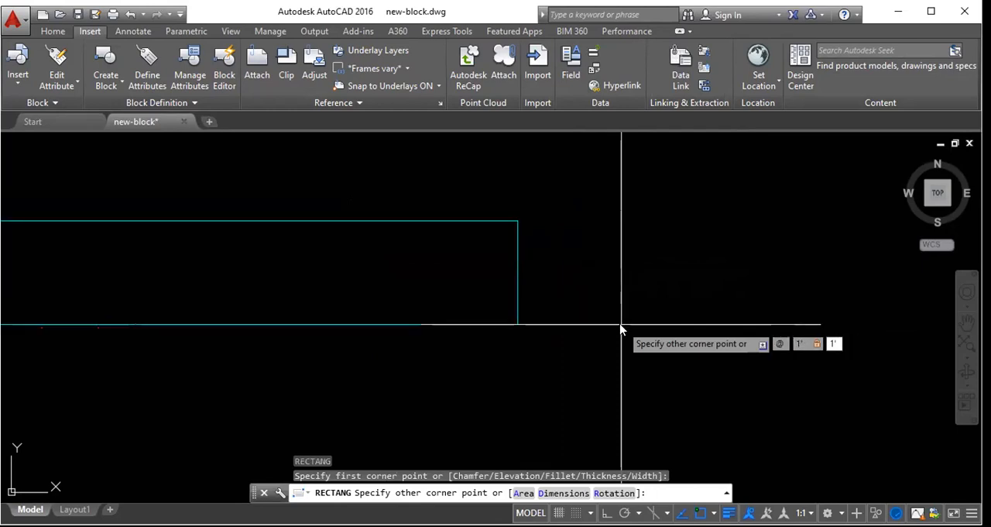
key(Return)
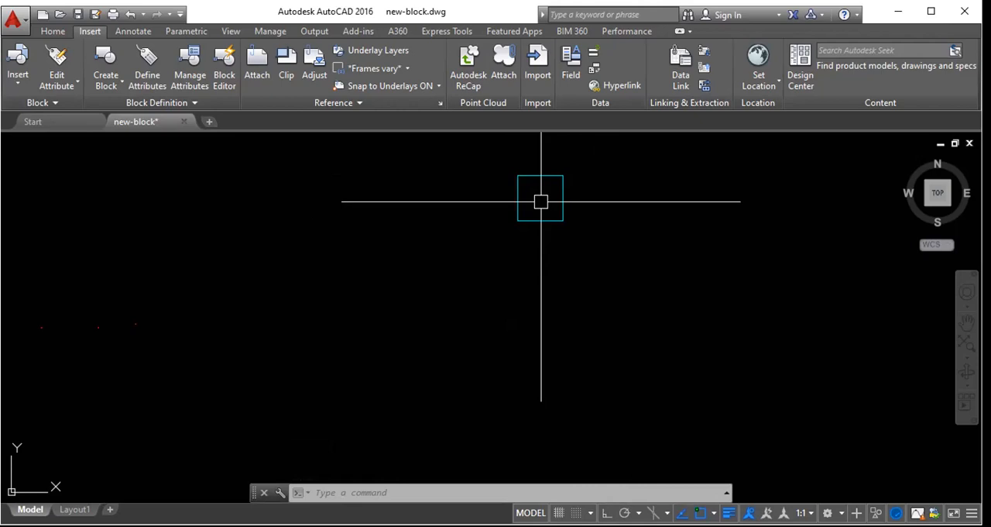
- Draw a freehand rectangle about 143' by 120' just below the tiny square, to the right of the large rectangle
scroll(558, 214, down, 5)
scroll(552, 216, down, 4)
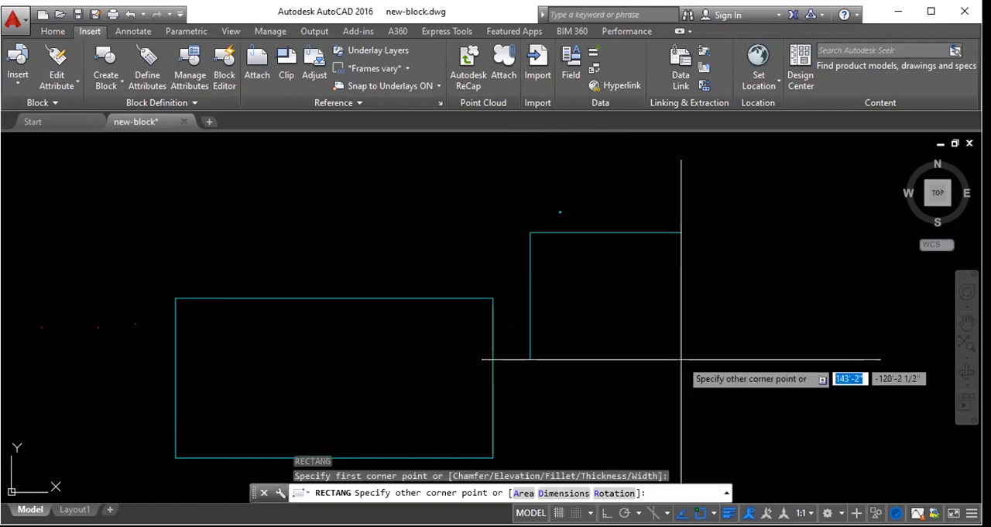
click(682, 359)
click(642, 305)
click(607, 277)
key(Escape)
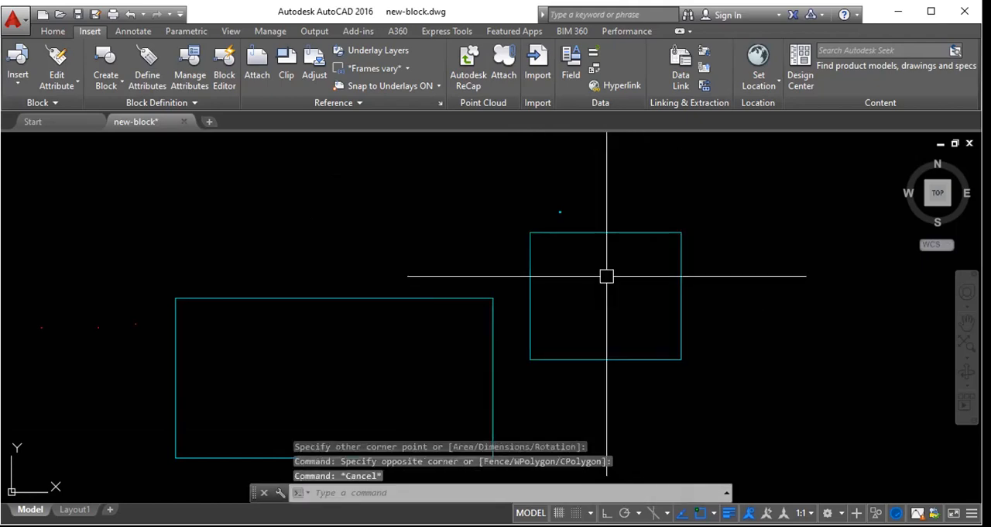
- Regenerate the drawing display with the REGEN command
text(re)
key(Return)
click(607, 275)
key(Escape)
key(Escape)
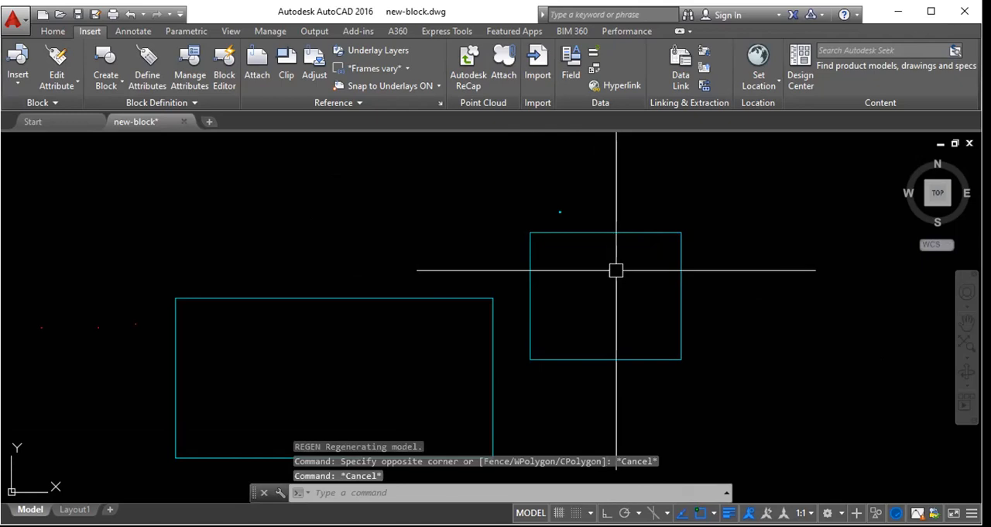
- Draw another freehand rectangle to the right of the 143' by 120' one, starting the command by its REC alias
text(rec)
key(Return)
click(709, 221)
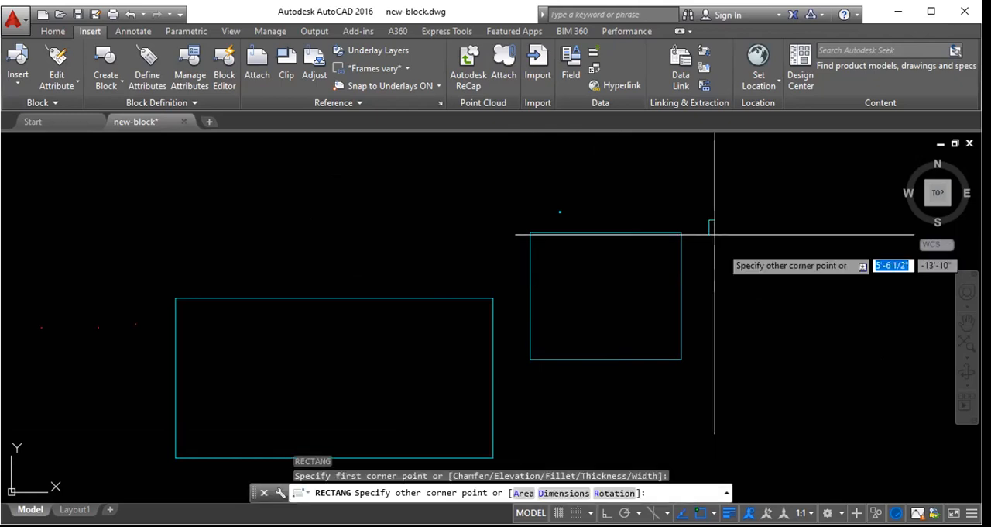
click(818, 316)
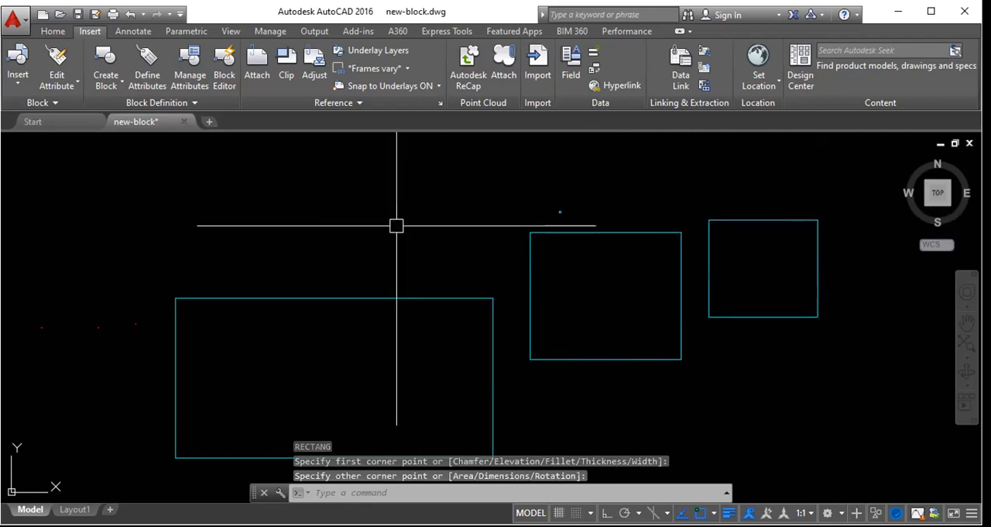
- Repeat the Rectangle command to draw a small, nearly square rectangle above the large wide rectangle
key(Return)
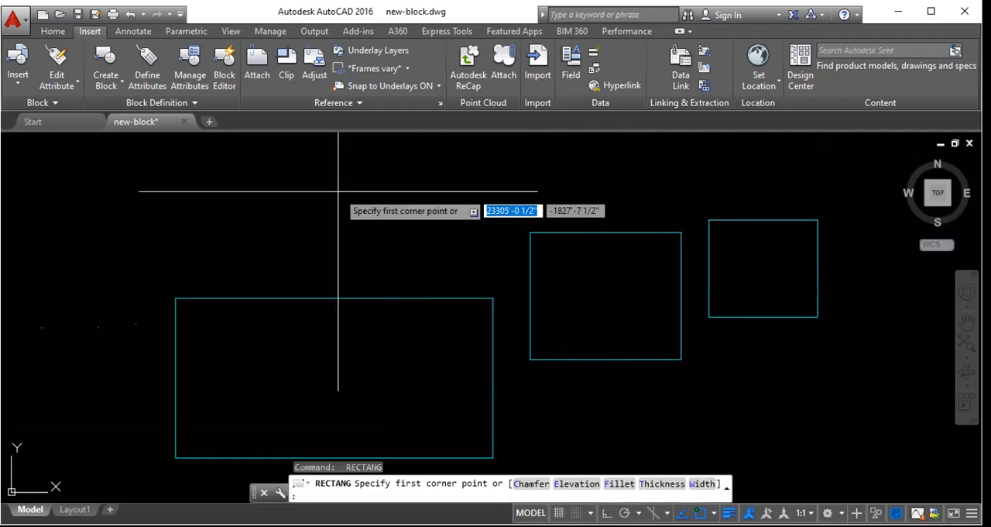
click(338, 191)
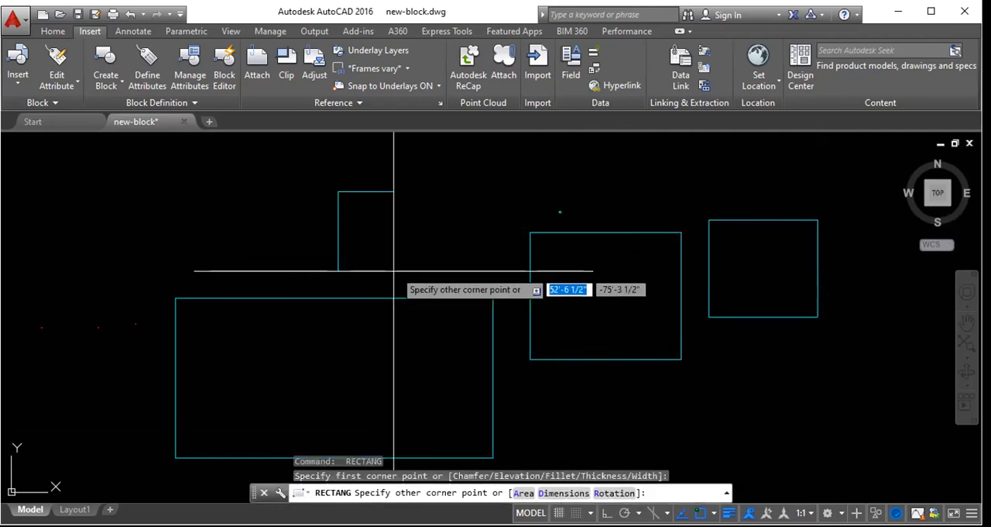
click(413, 268)
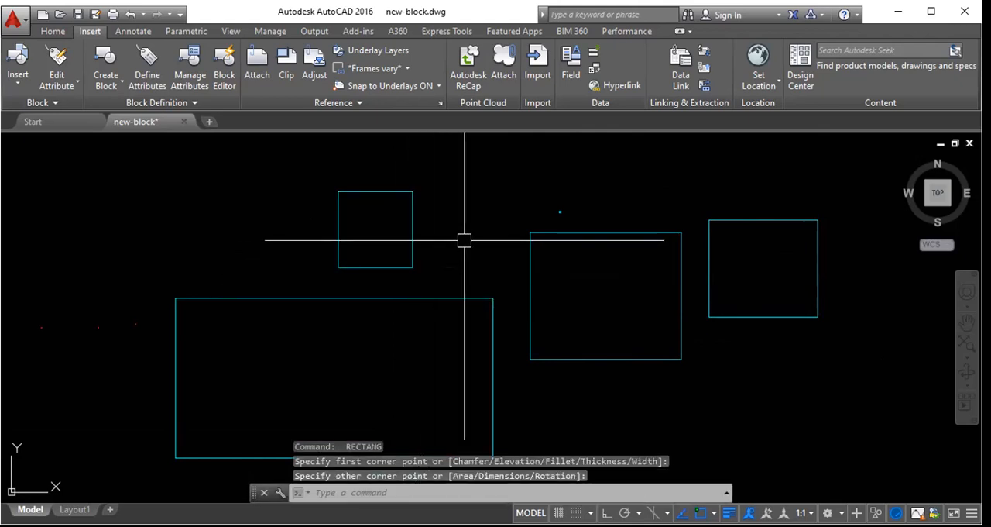
- Draw a freehand circle with a radius of about 64' below and to the right of the rightmost rectangle
scroll(392, 229, down, 2)
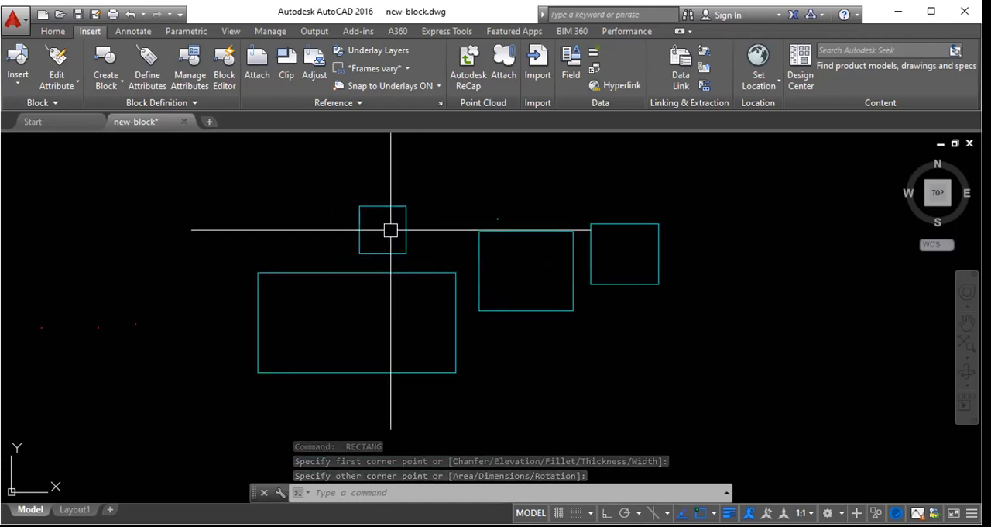
text(CIRCLE)
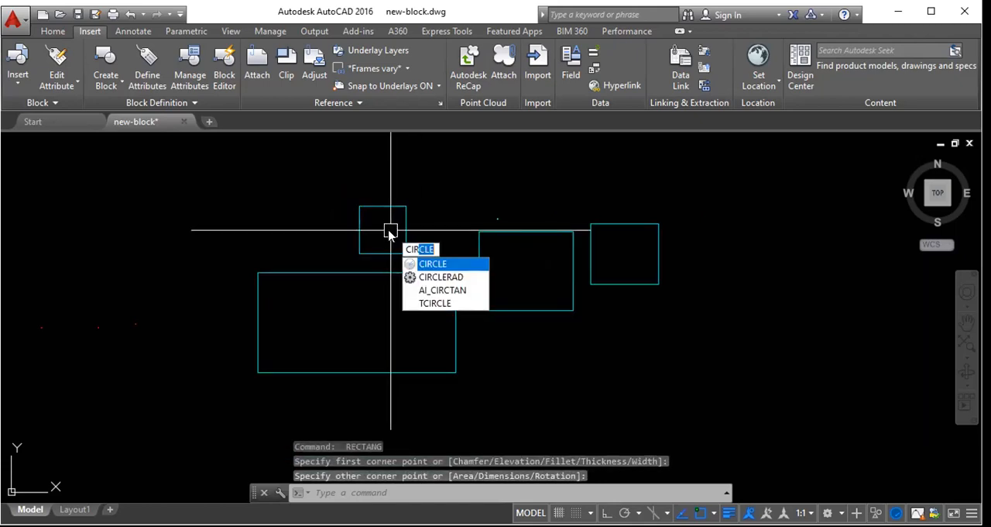
key(Return)
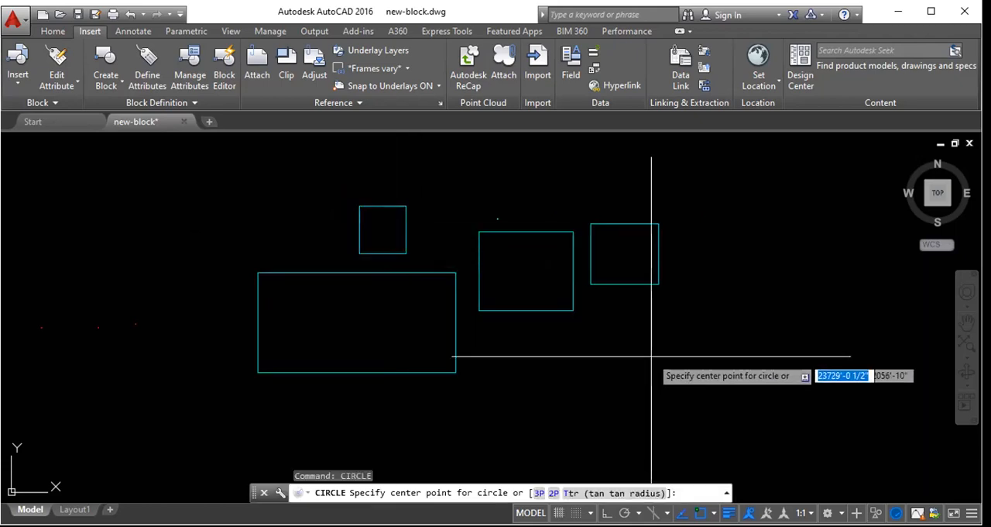
click(735, 365)
click(713, 401)
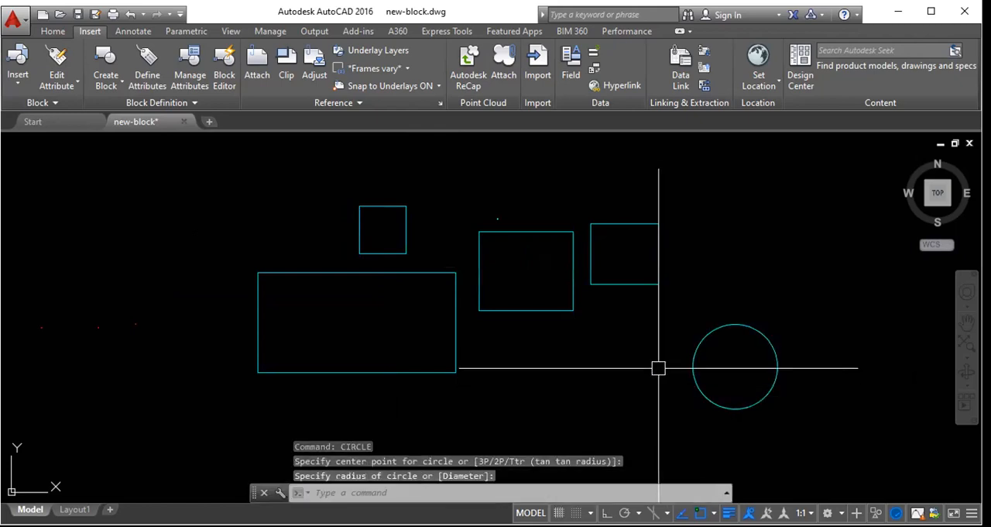
- Repeat the Circle command for two more freehand circles, about 60' radius left of the first and about 69' radius above it
key(Return)
click(570, 369)
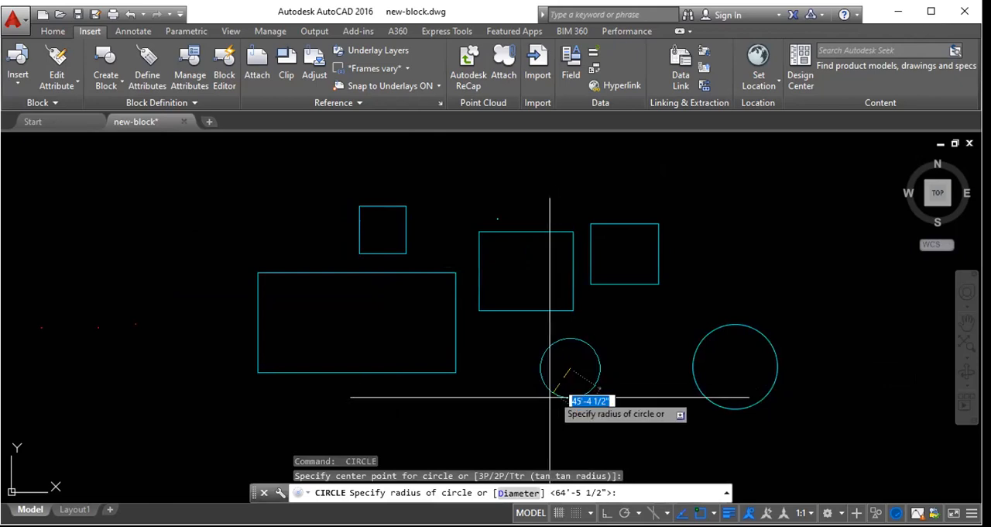
click(552, 401)
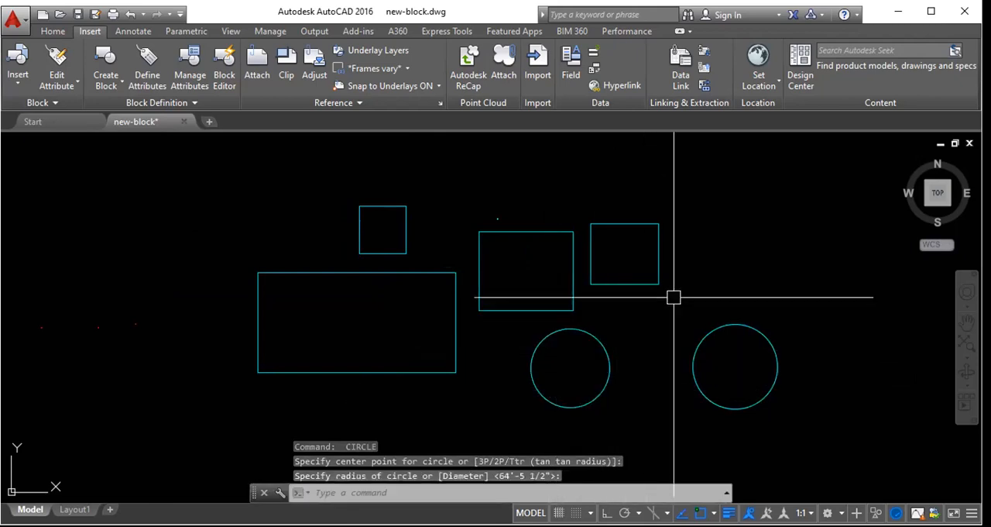
key(Return)
click(728, 223)
click(699, 259)
- Select all the practice rectangles and circles with one crossing window and erase them
click(748, 372)
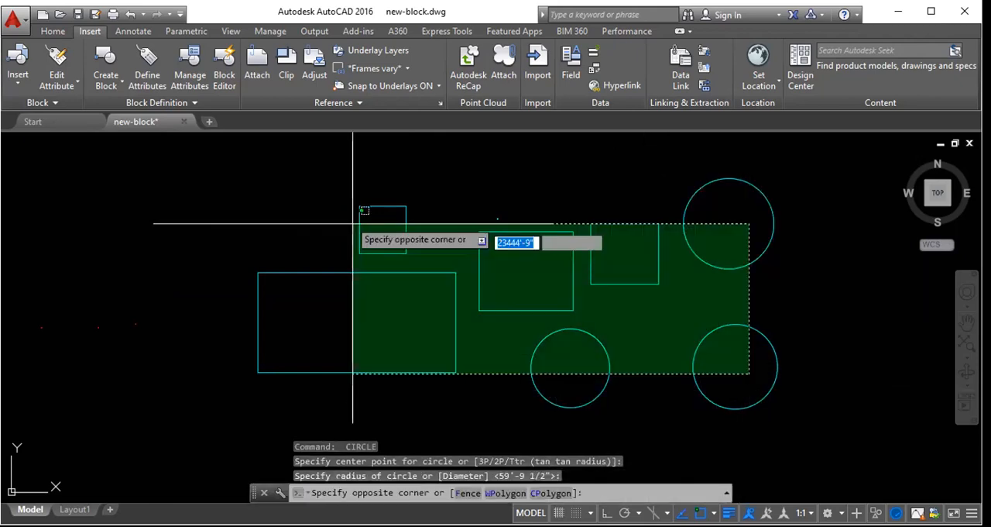
click(267, 167)
key(Delete)
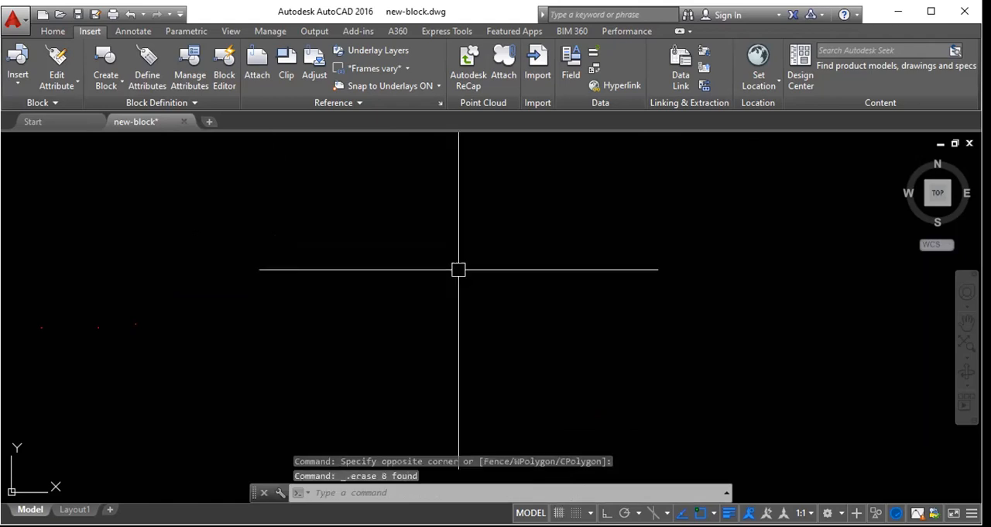
key(Escape)
- Draw a circle with a 5' radius in the empty drawing area, then erase it
text(cir)
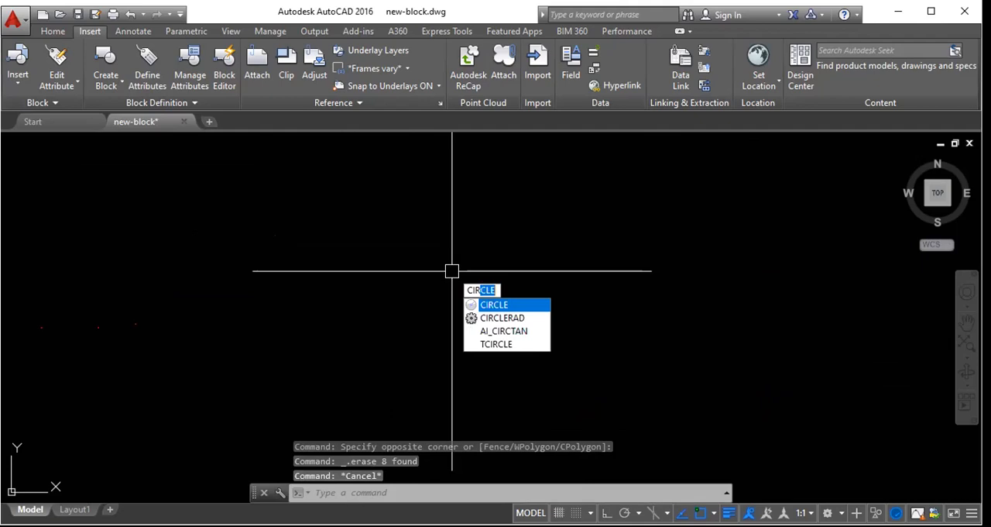
key(Return)
click(460, 248)
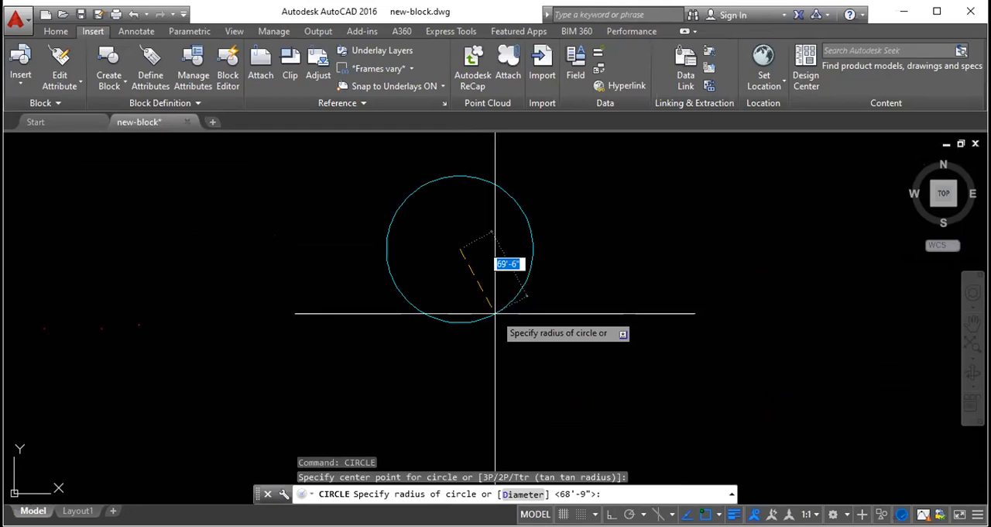
text(5)
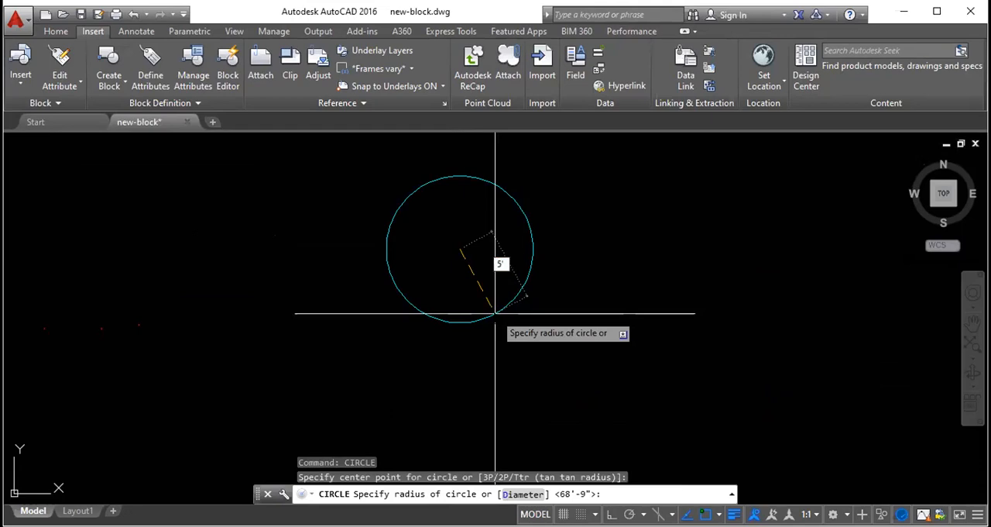
key(Return)
scroll(467, 246, up, 10)
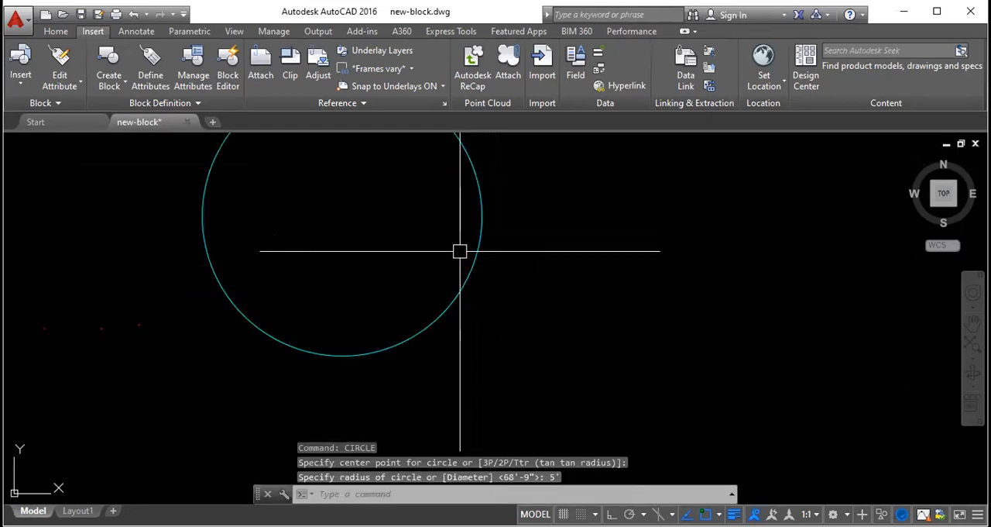
click(480, 263)
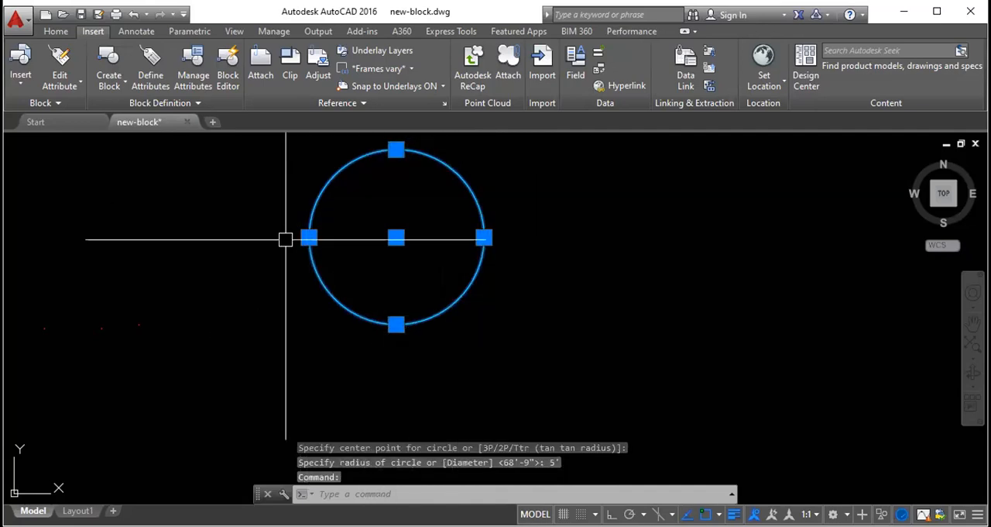
key(Delete)
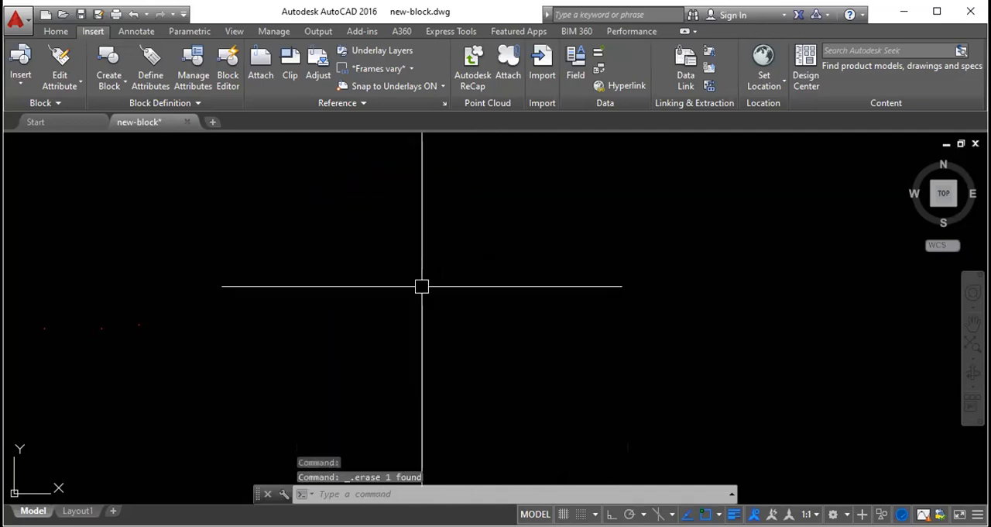
- Draw a wide freehand rectangle in the middle of the drawing area, starting the command by its REC alias
text(rec)
key(Return)
click(362, 196)
click(629, 322)
- Select the rectangle to show its grips and reduce the grip size to the smallest setting using the OP command
click(418, 196)
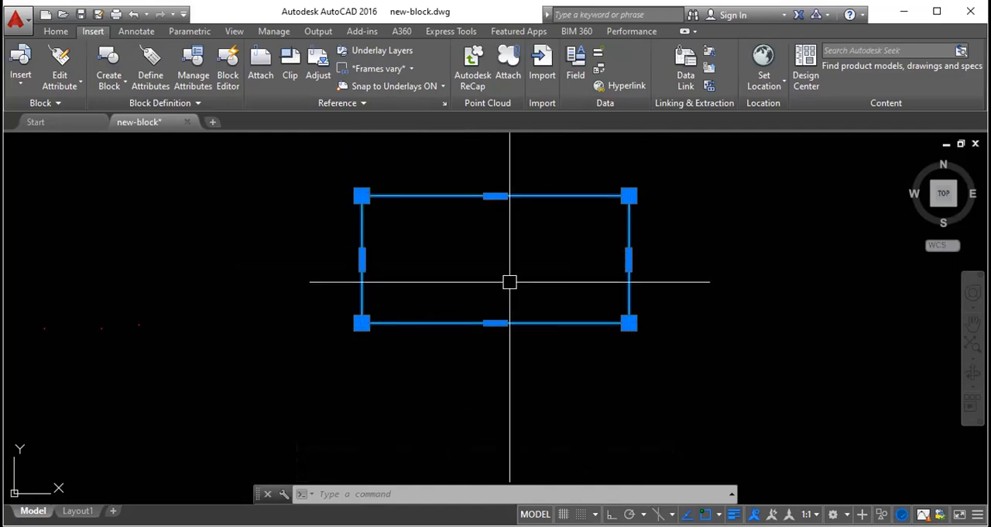
text(op)
key(Return)
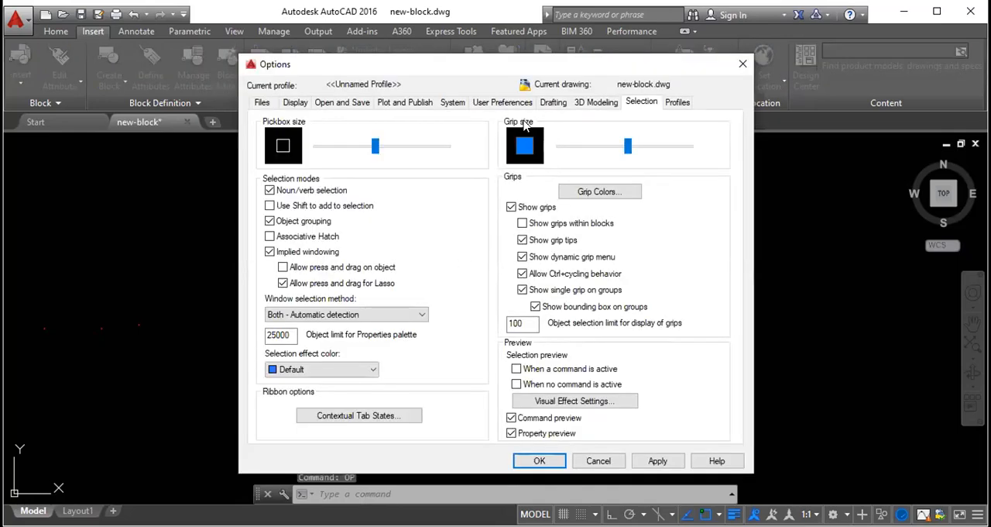
click(583, 147)
mouse_move(590, 148)
mouse_down()
mouse_move(676, 150)
mouse_move(577, 151)
mouse_up()
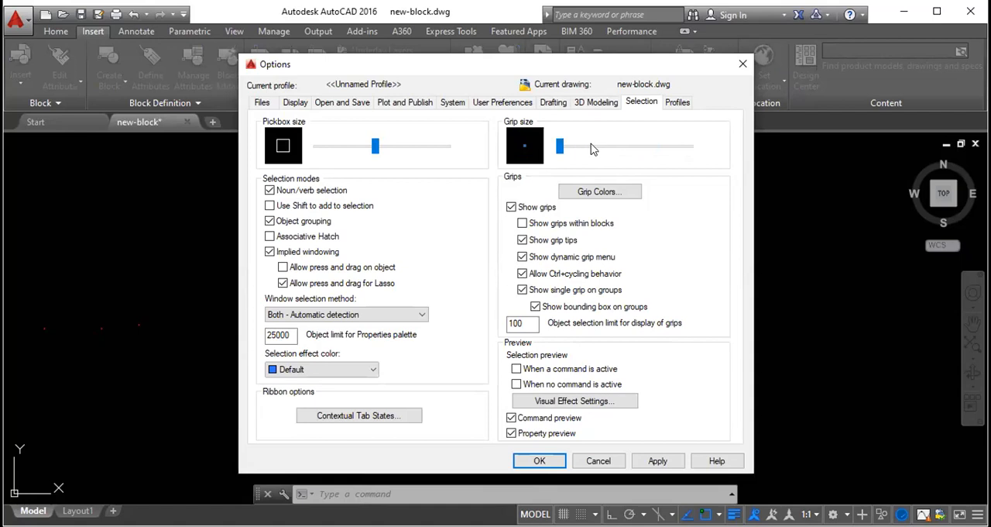
click(556, 461)
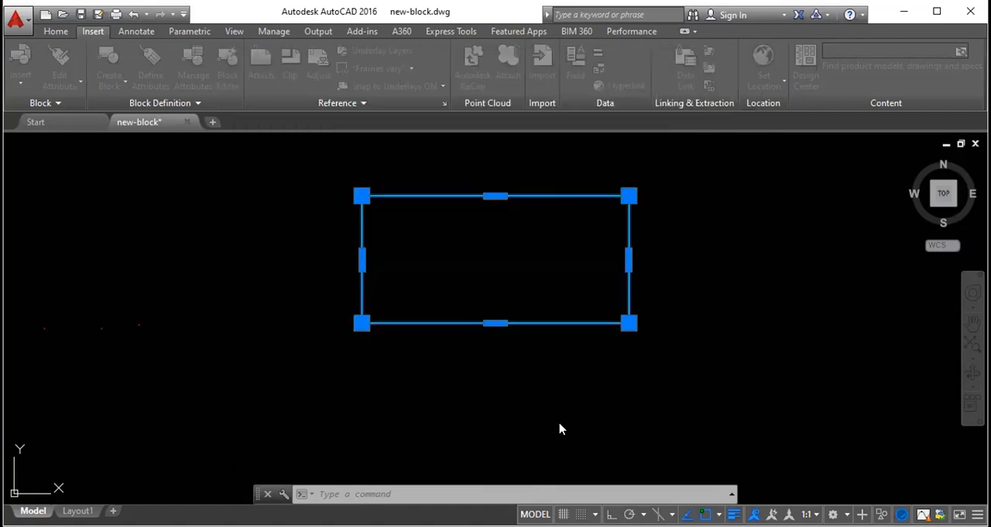
- Select the rectangle and examine its upper-right corner up close to judge the smallest grip size
click(629, 229)
scroll(631, 198, up, 3)
scroll(641, 195, up, 5)
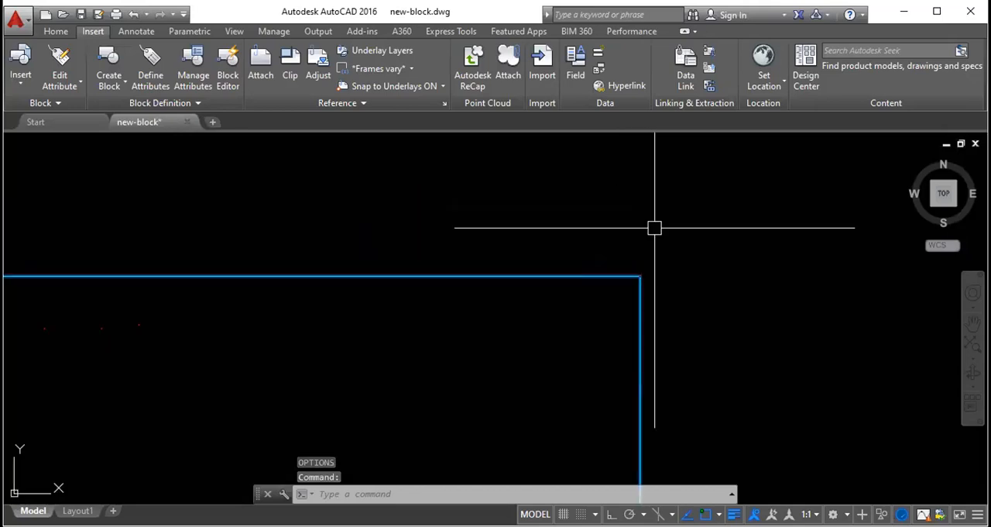
scroll(643, 282, up, 5)
scroll(648, 248, down, 4)
scroll(647, 246, down, 5)
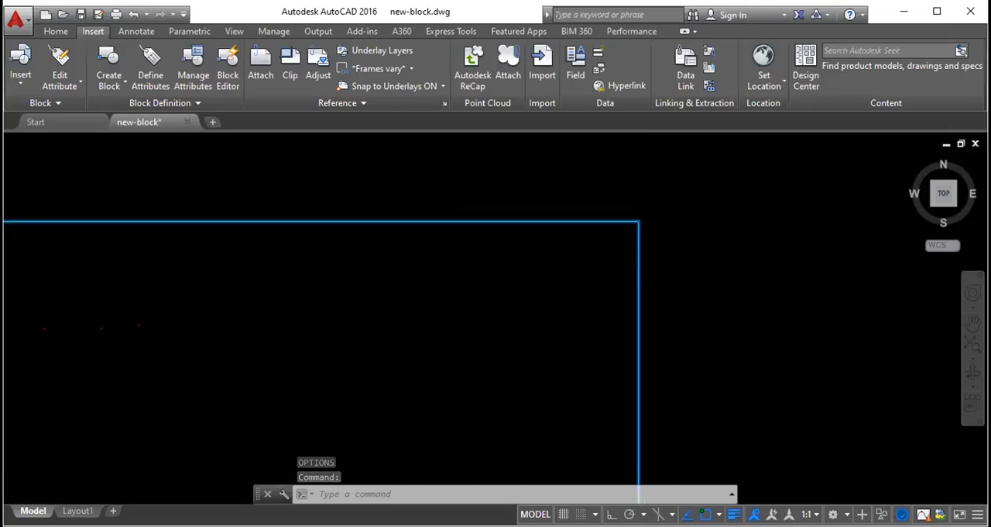
scroll(586, 211, up, 2)
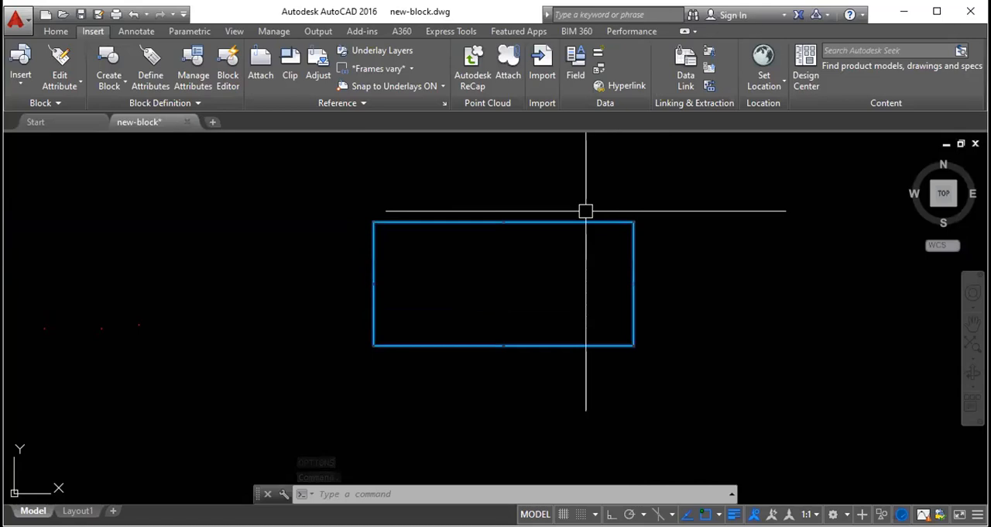
- Raise the grip size to a moderate setting through the OP command, apply it and select the rectangle again
text(OP)
key(Return)
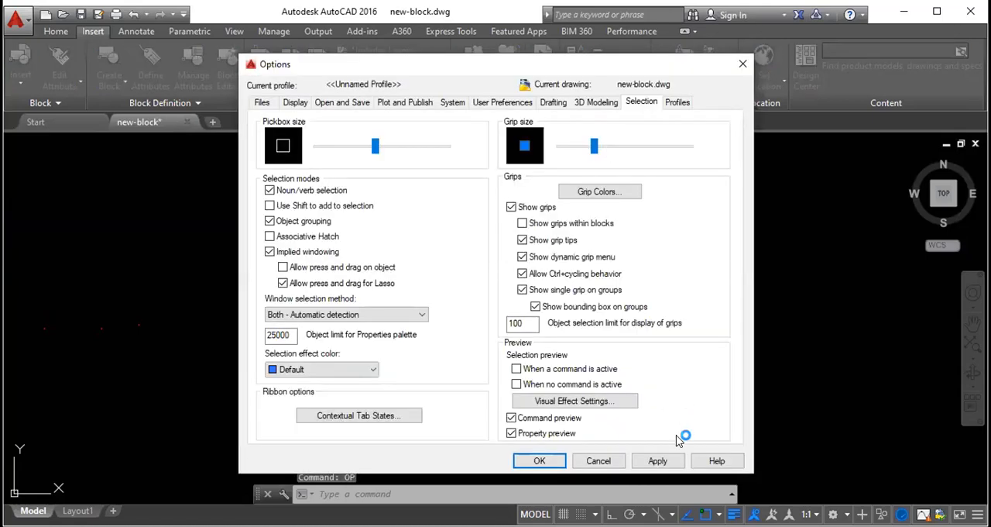
click(660, 460)
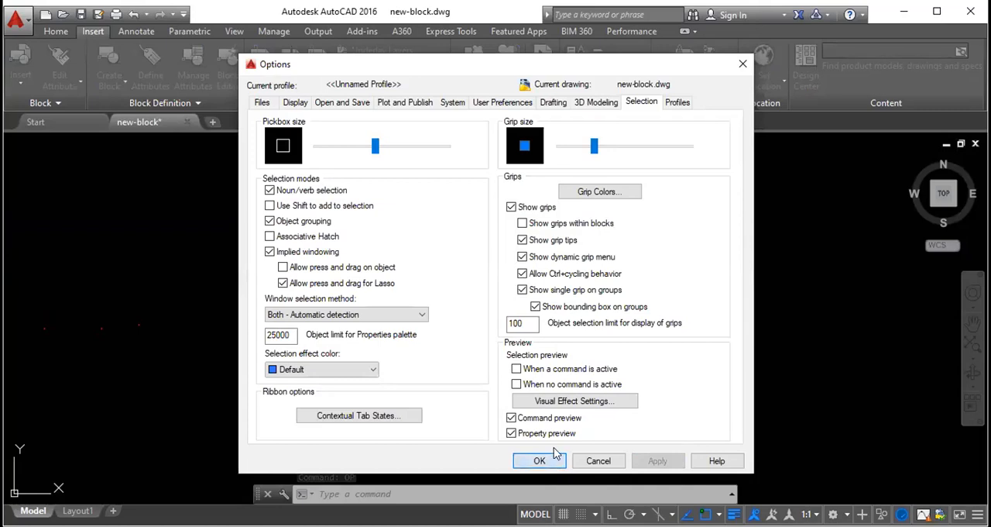
click(554, 459)
click(634, 267)
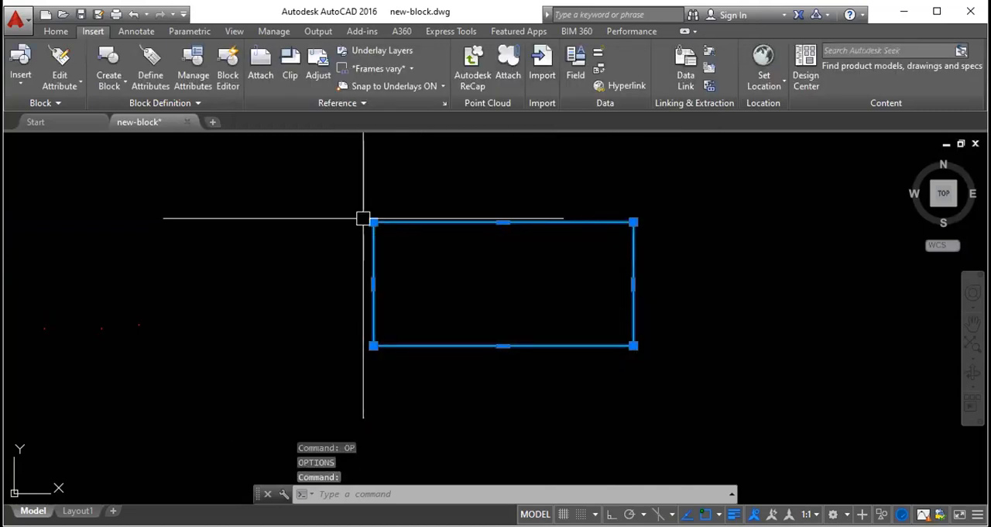
- Review the grip settings once more through the OP command, close them unchanged and deselect the rectangle
text(OP)
key(Return)
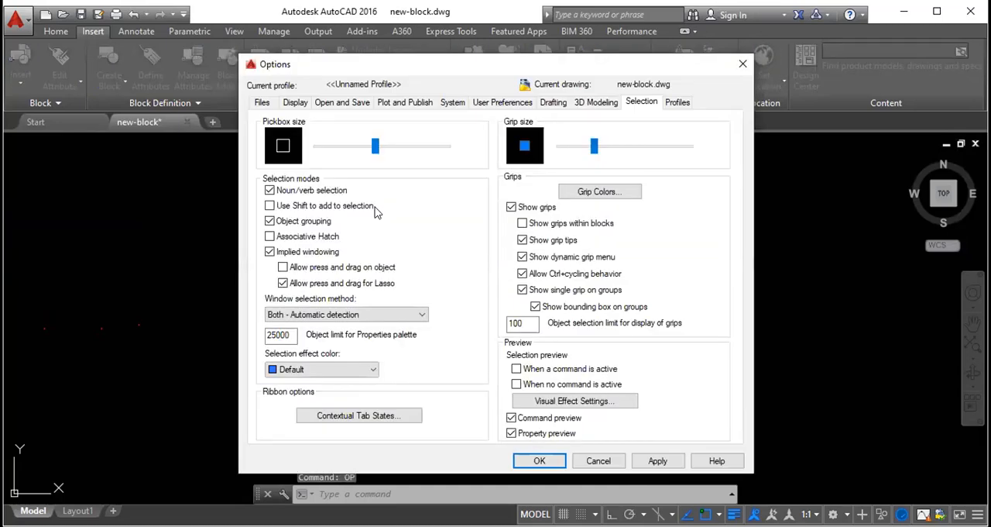
key(Return)
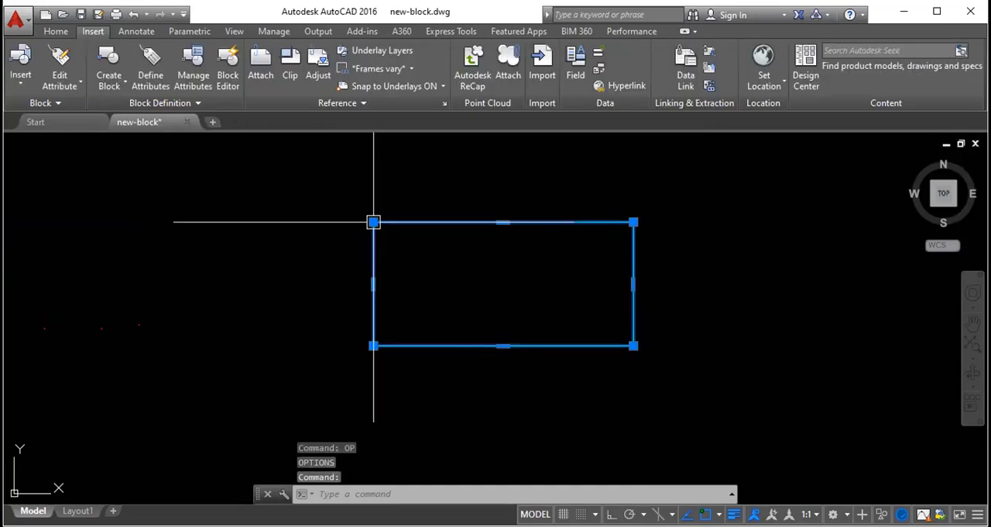
key(Escape)
key(Escape)
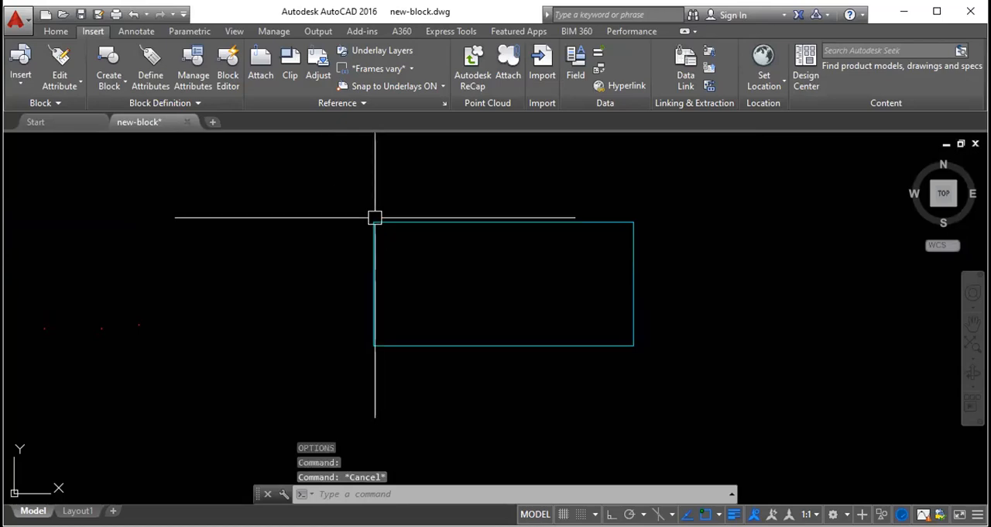
- Draw a tall freehand rectangle overlapping the left part of the wide rectangle
text(rec)
key(Return)
click(341, 181)
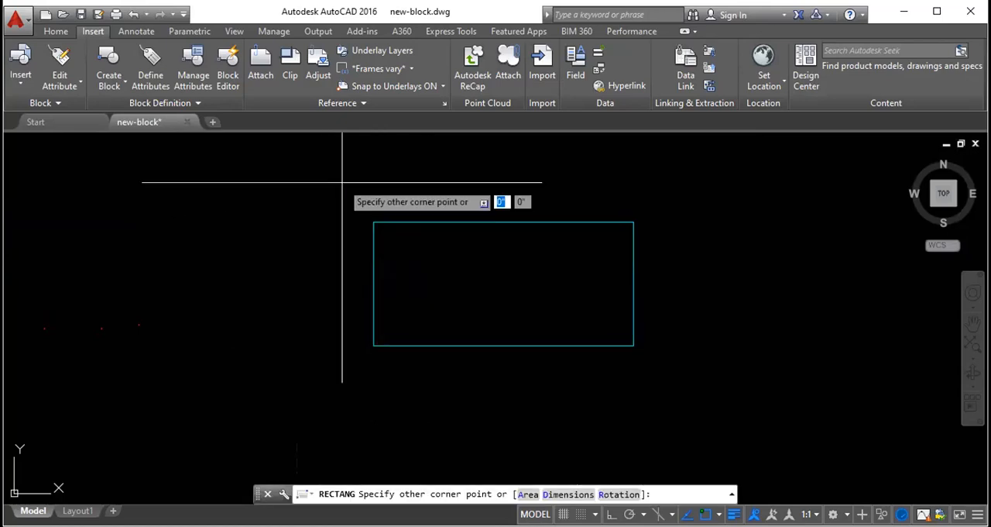
click(453, 367)
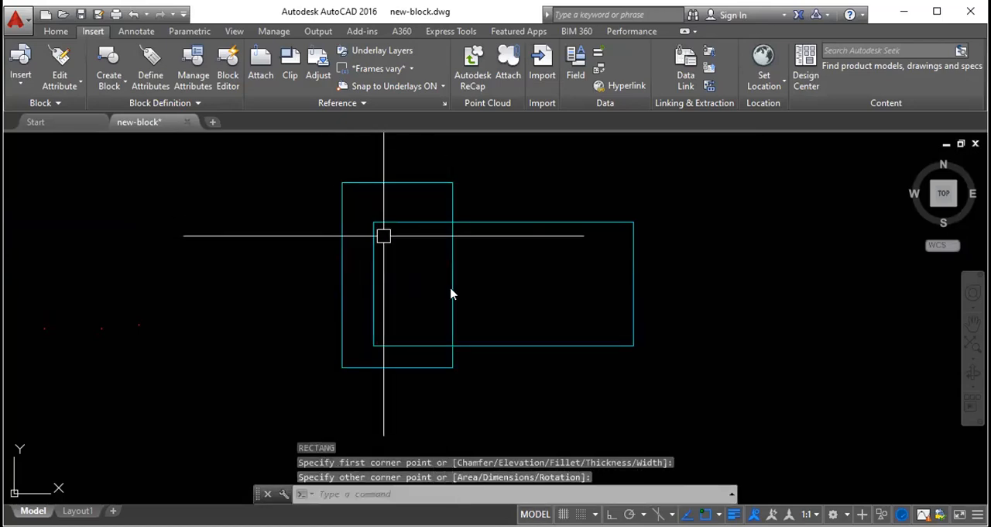
- Repeat the Rectangle command to add three smaller overlapping rectangles around the wide rectangle's upper-left corner
key(Return)
click(290, 232)
click(467, 304)
key(Return)
click(355, 183)
click(410, 264)
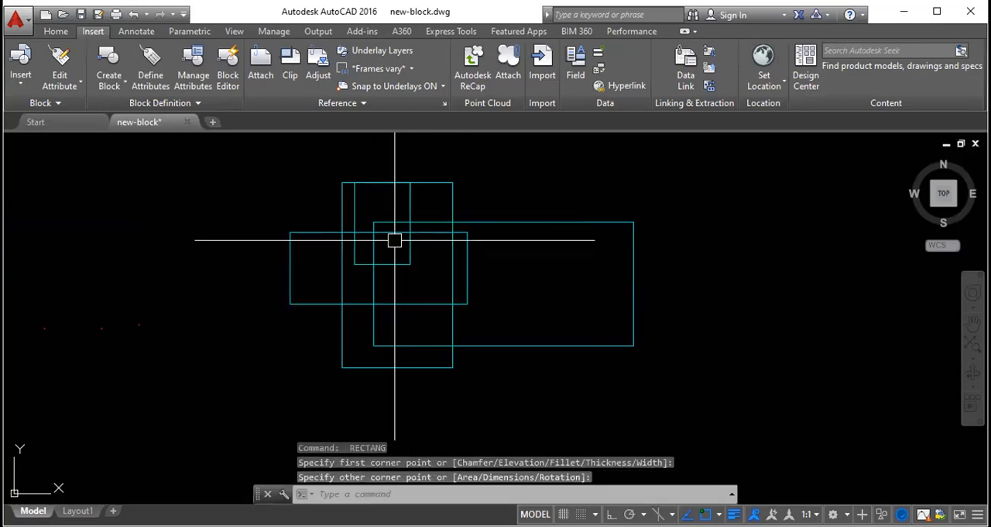
- Select the wide rectangle and enlarge the grip size to a large setting using the OP command
click(378, 222)
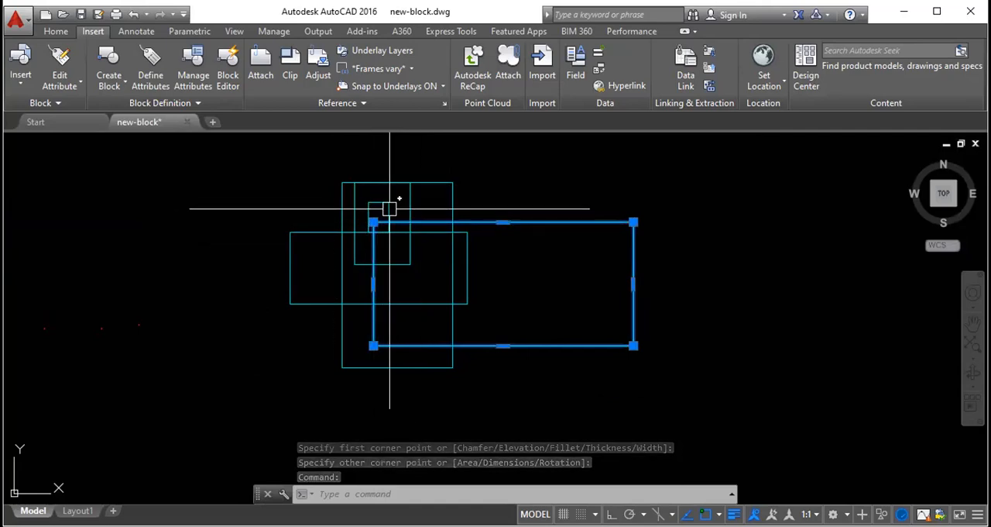
text(op)
key(Return)
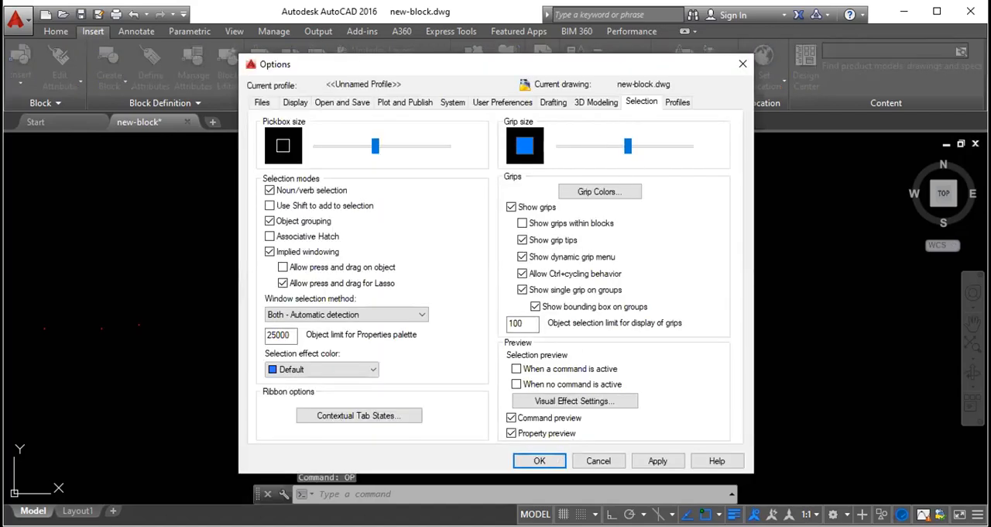
click(539, 460)
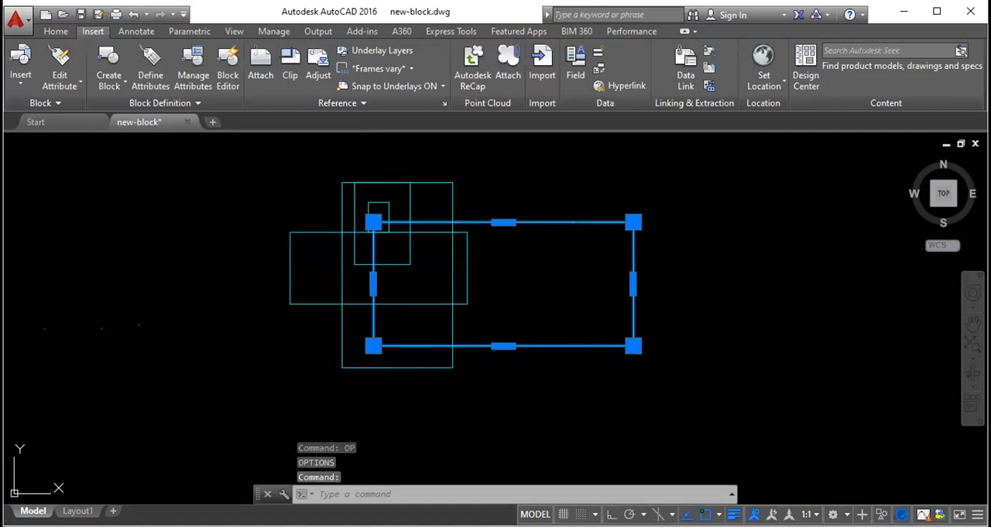
- Try picking the wide rectangle's upper-left corner grip, cancel the stretch and select the rectangle again
click(374, 222)
key(Escape)
key(Escape)
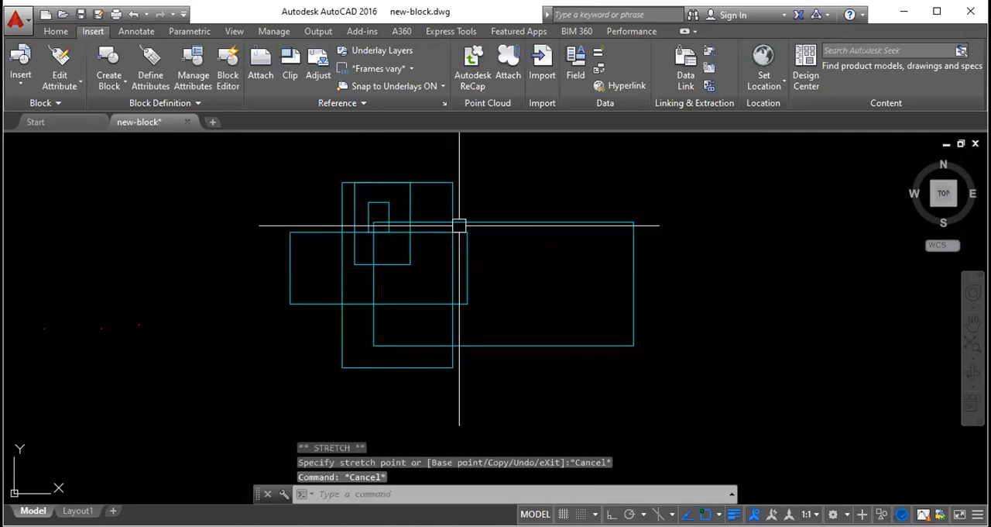
click(459, 224)
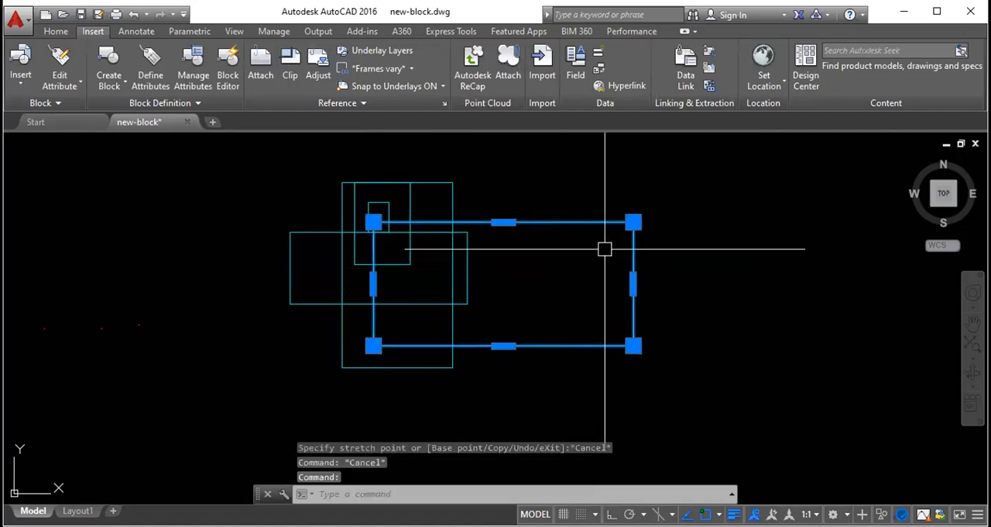
- Stretch the wide rectangle's upper-right and two left corners inward to form an irregular quadrilateral, and clear the selection
click(634, 223)
click(634, 346)
click(525, 302)
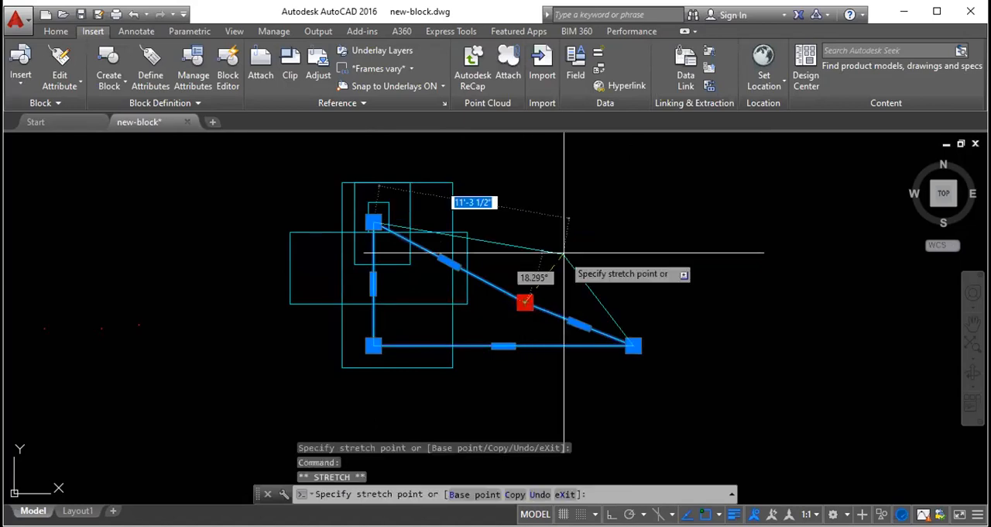
click(604, 184)
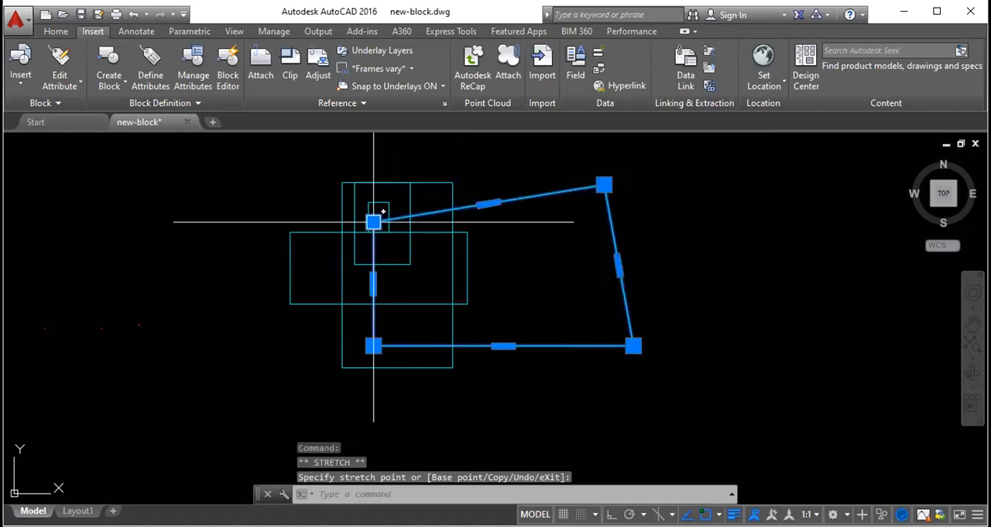
click(374, 222)
click(520, 254)
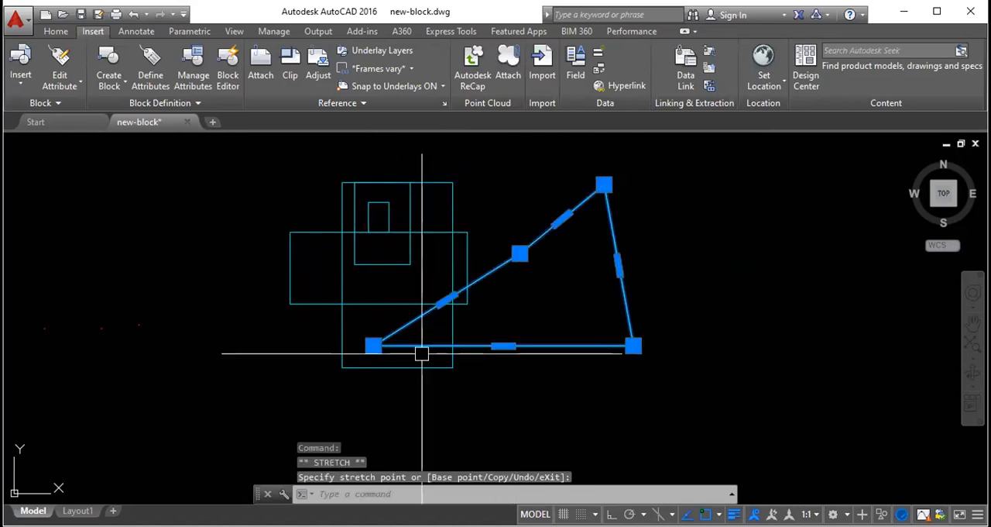
click(374, 345)
click(544, 293)
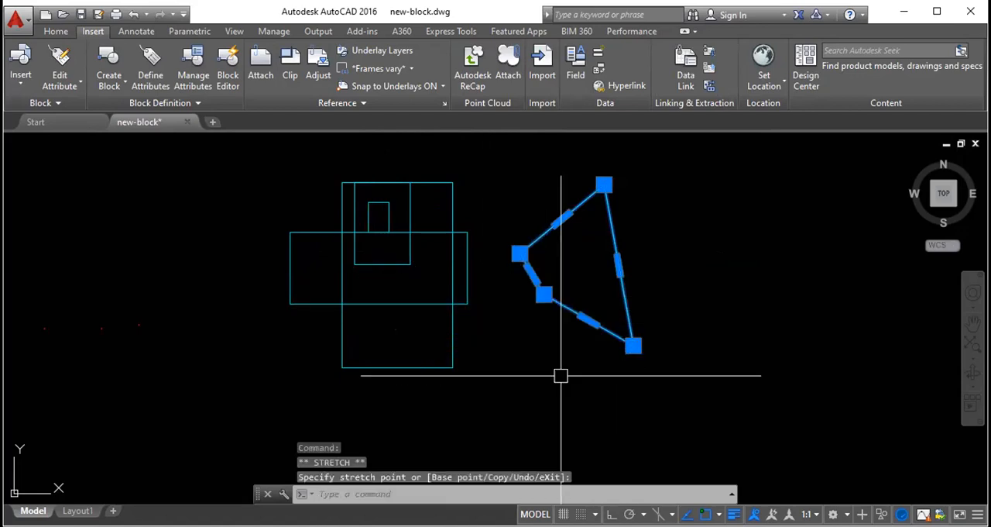
key(Escape)
- Stretch all four corners of the tall rectangle outward to form a large irregular quadrilateral
click(454, 317)
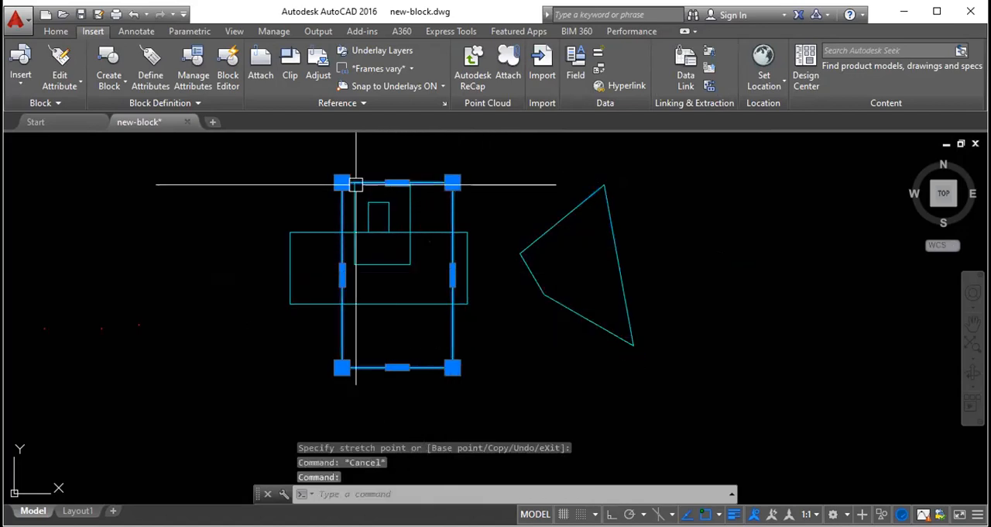
click(341, 181)
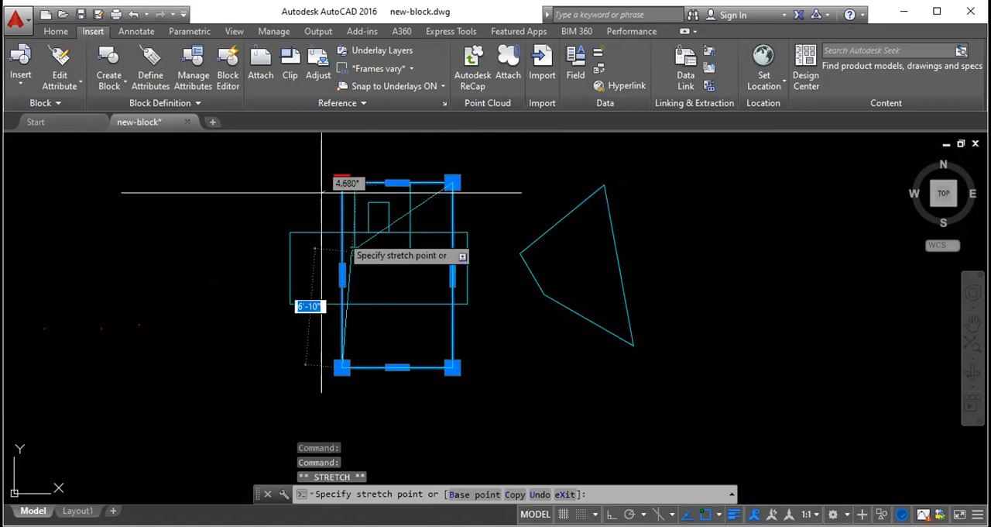
click(181, 173)
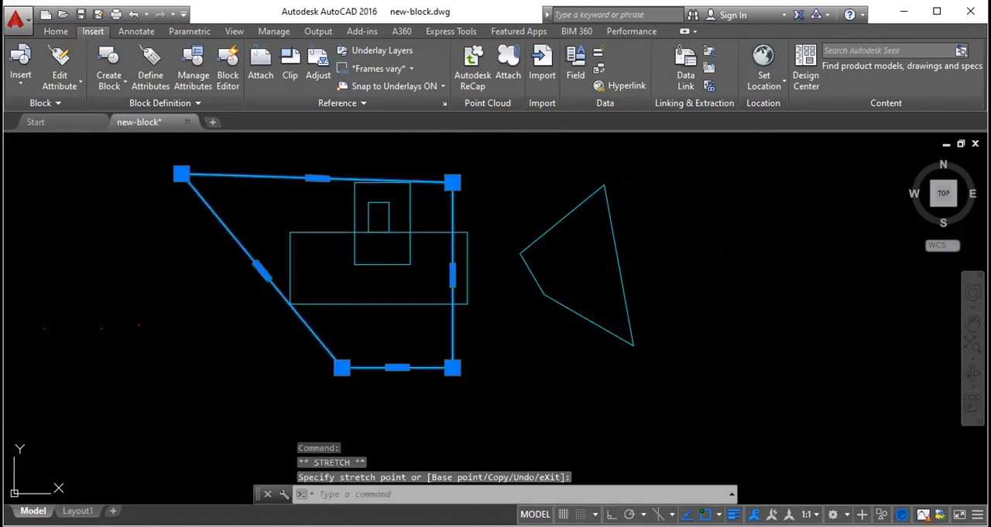
click(341, 367)
click(132, 410)
click(453, 367)
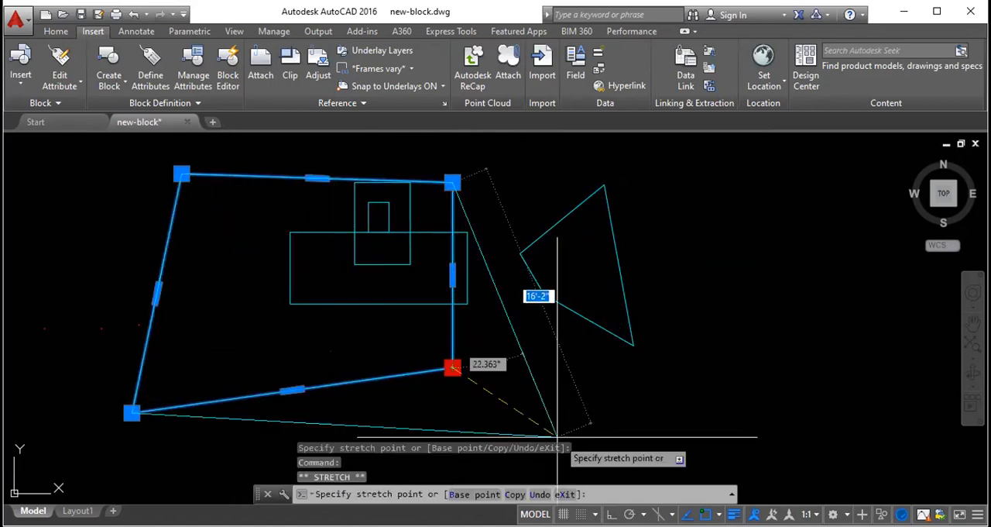
click(581, 453)
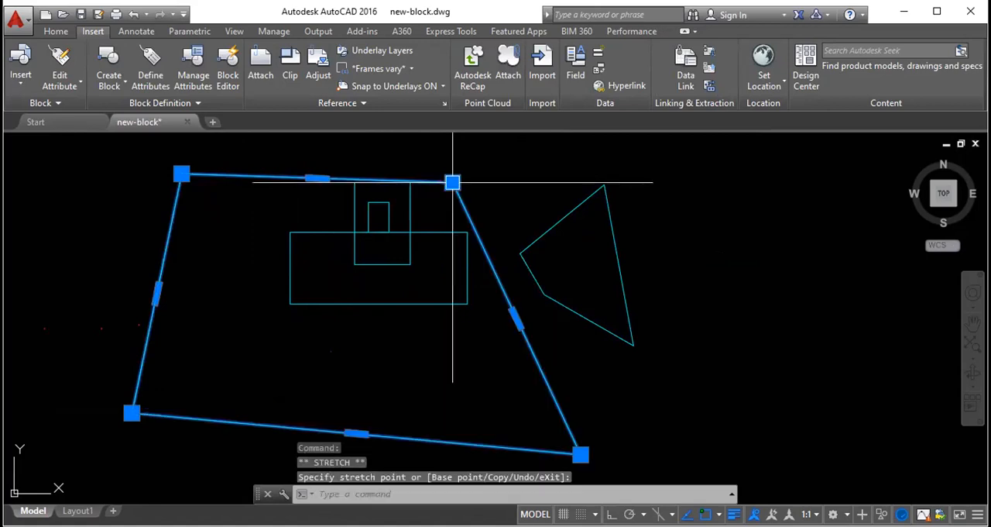
click(522, 150)
- Move the large quadrilateral's upper edge well below the small rectangles and its right edge inward with the edge grips
click(351, 162)
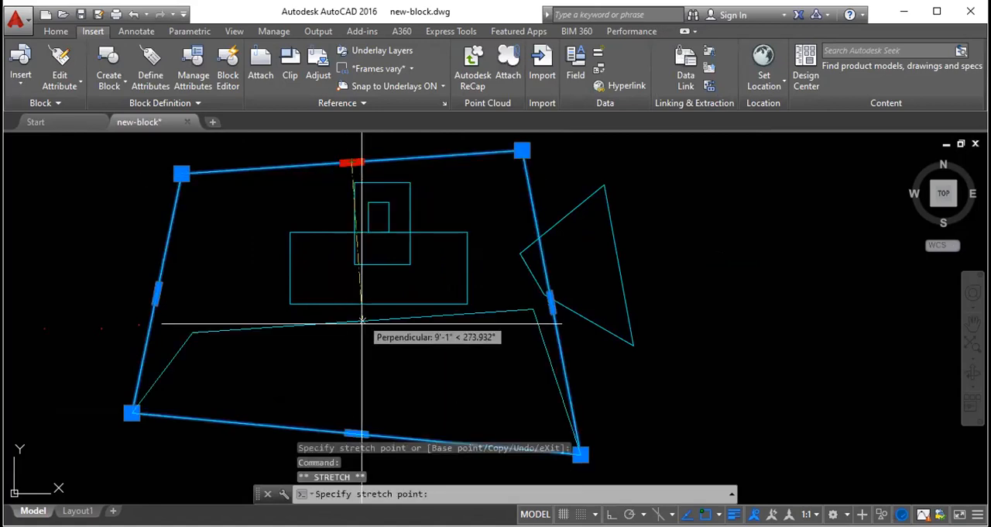
click(361, 337)
click(556, 388)
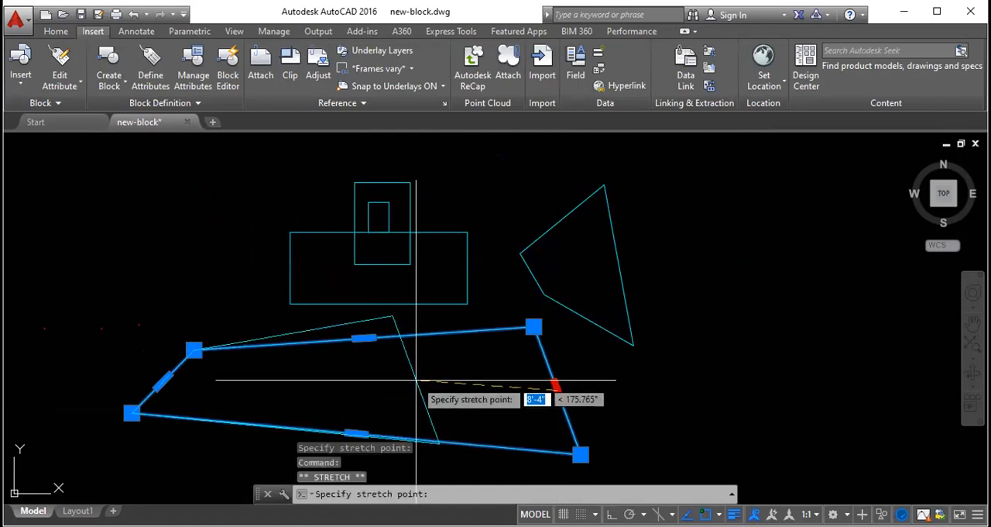
click(307, 376)
- Lower the same quadrilateral's upper-right corner and then its upper edge to flatten it, and clear the selection
click(285, 312)
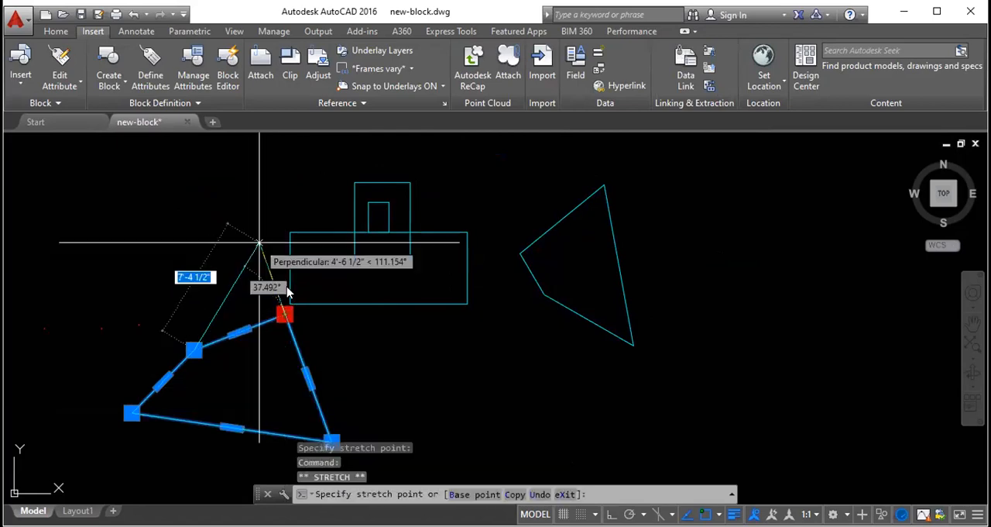
click(275, 342)
key(Escape)
click(234, 345)
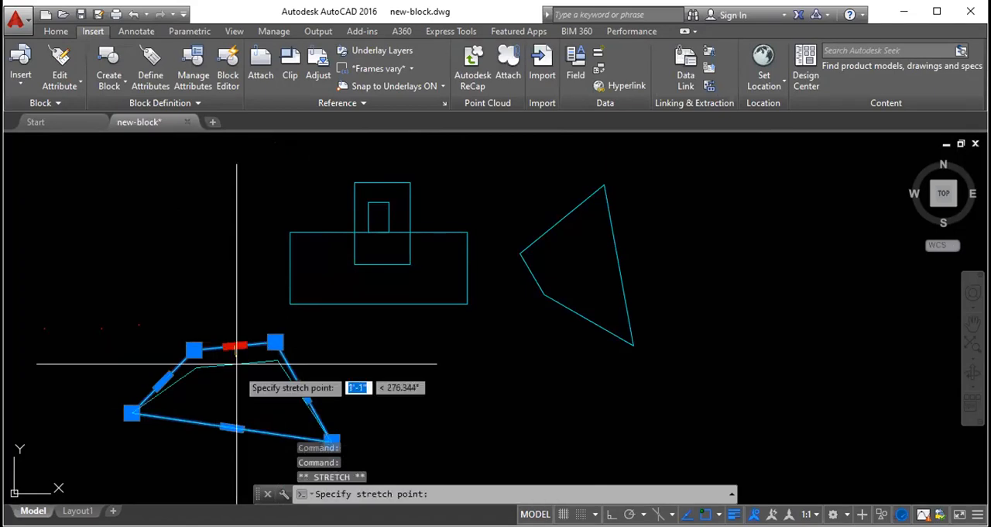
click(238, 387)
scroll(307, 231, down, 2)
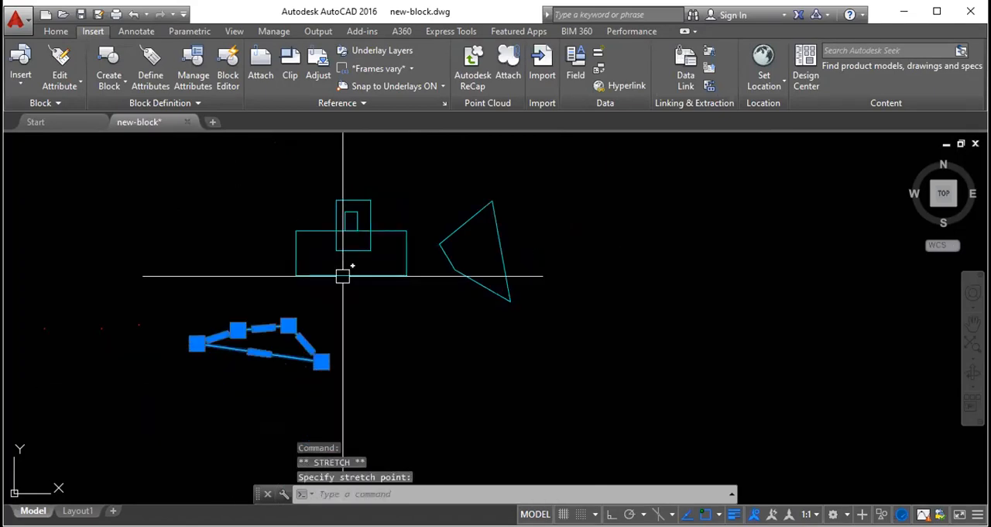
key(Escape)
- Stretch the remaining wide rectangle's lower-right corner inward and its lower-left corner downward, and clear the selection
click(372, 275)
scroll(372, 274, up, 4)
click(315, 279)
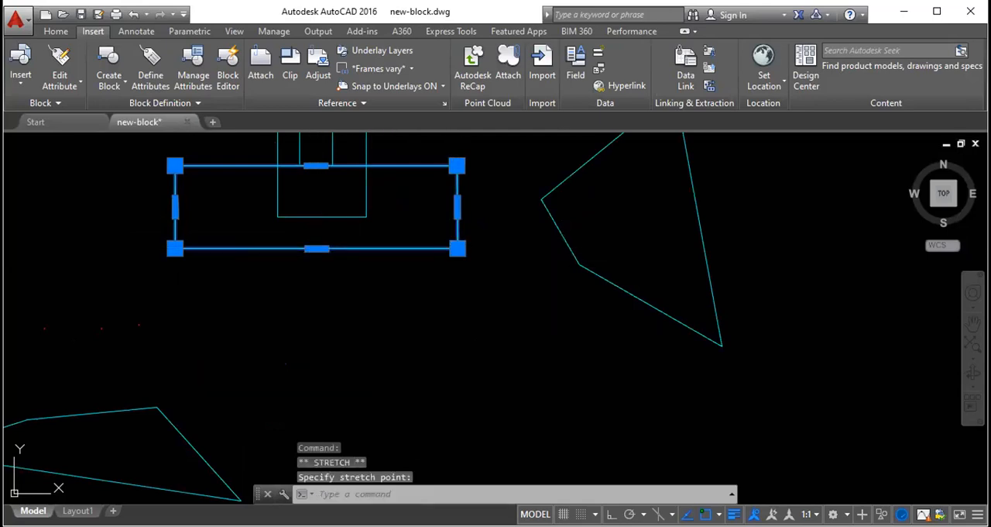
click(457, 247)
click(385, 219)
click(175, 247)
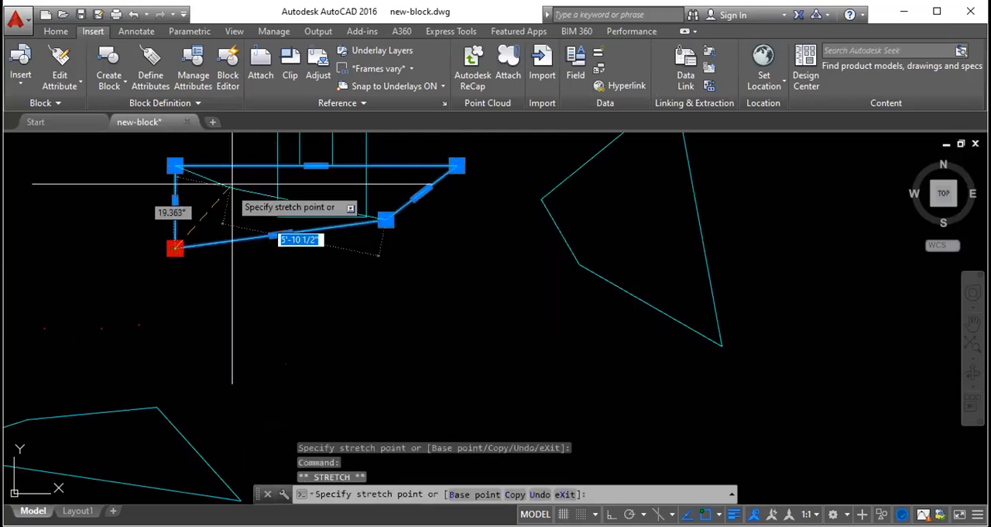
click(185, 323)
key(Escape)
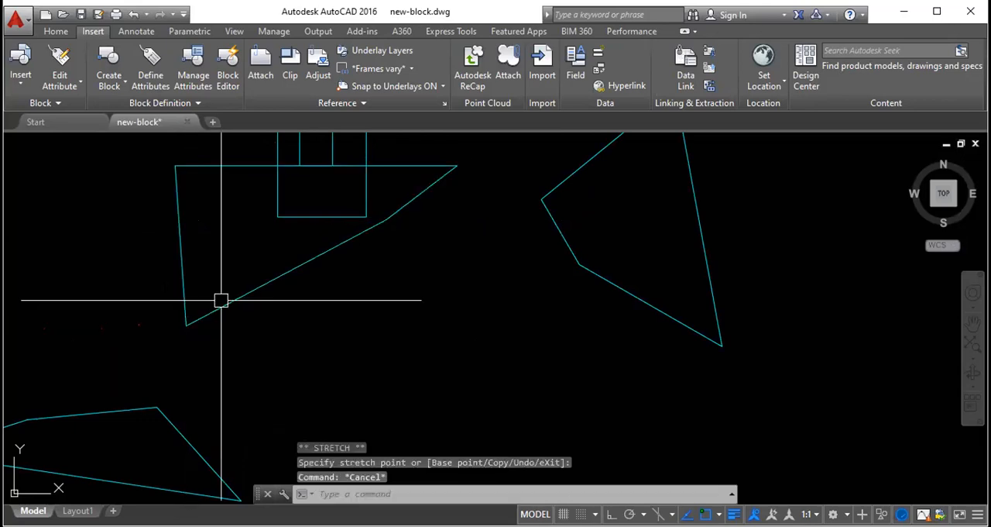
- Draw a circle with a 10' radius to the right of the stretched shapes
scroll(220, 301, down, 2)
text(c)
key(Return)
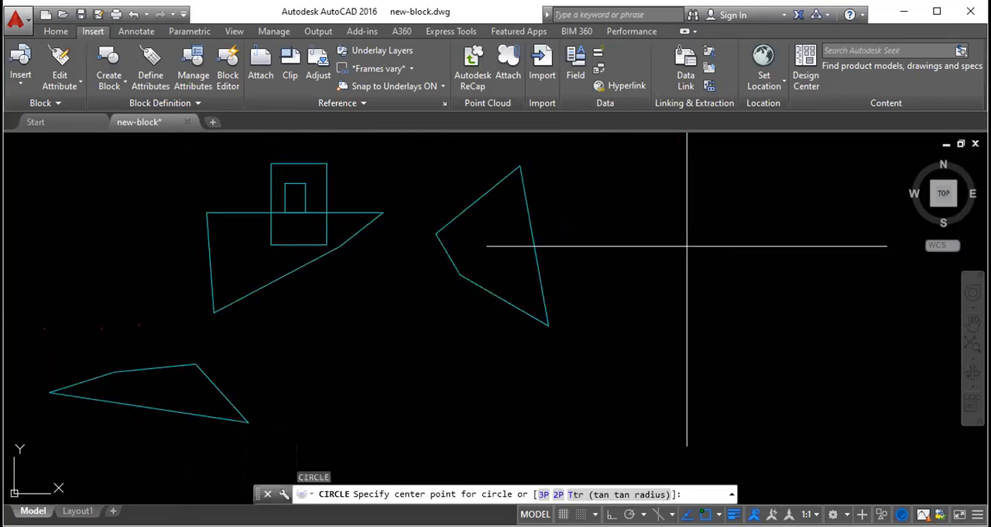
click(687, 246)
text(10)
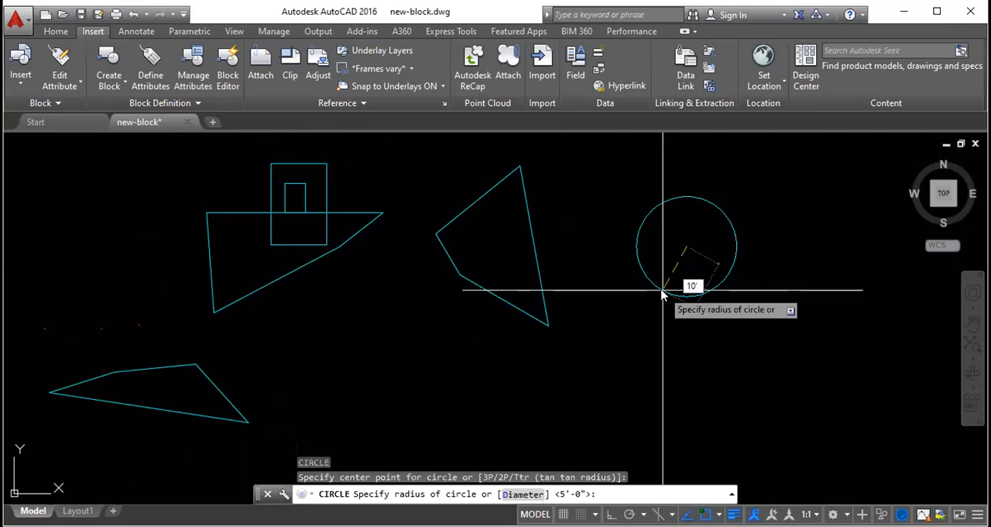
text(')
key(Return)
- Set the circle's radius to 5' using its left quadrant grip
scroll(640, 297, down, 3)
click(710, 308)
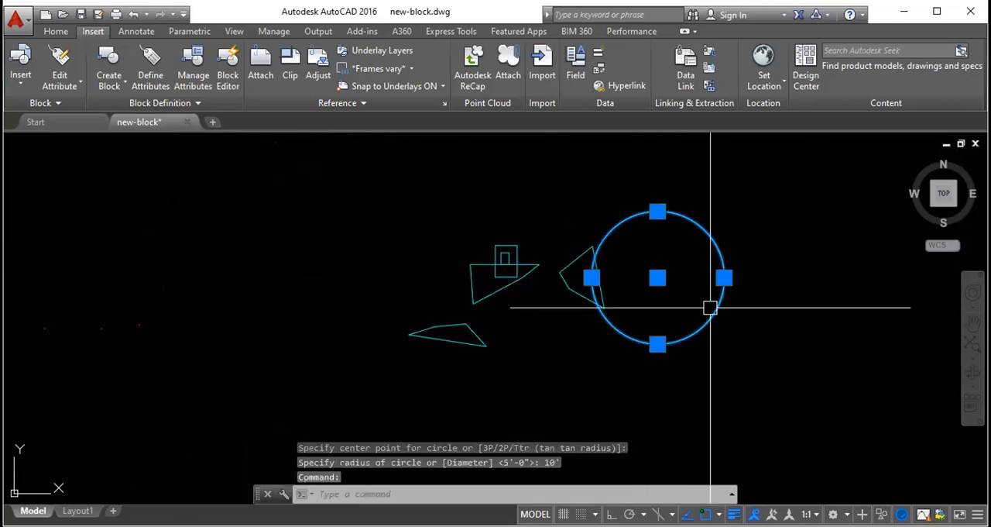
click(593, 281)
scroll(597, 279, up, 4)
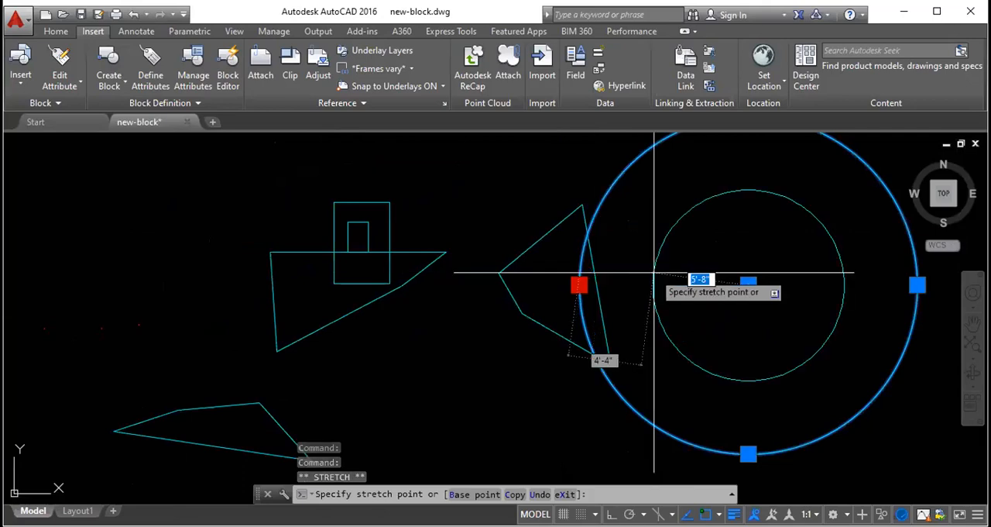
text(5')
key(Return)
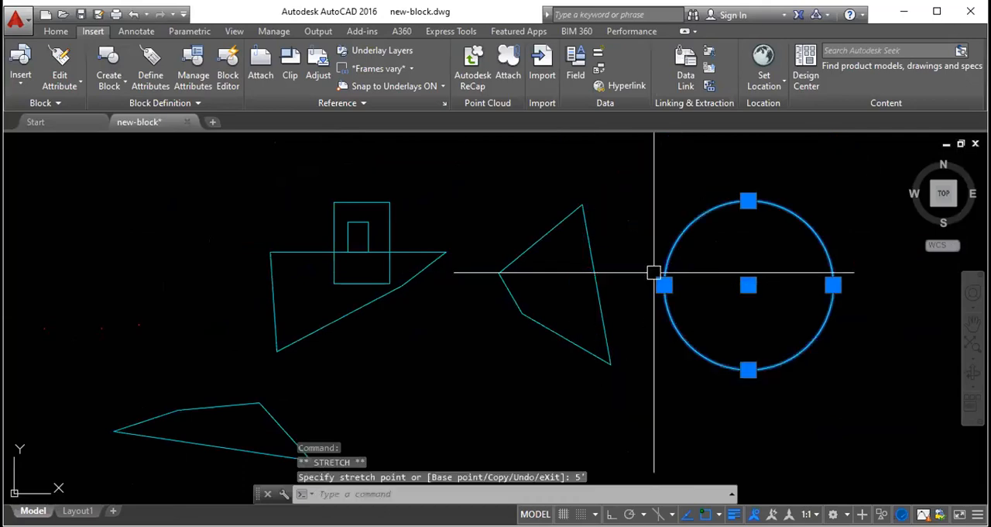
- Try setting the circle's radius to 1' from its upper quadrant grip and undo the grip edits
click(748, 200)
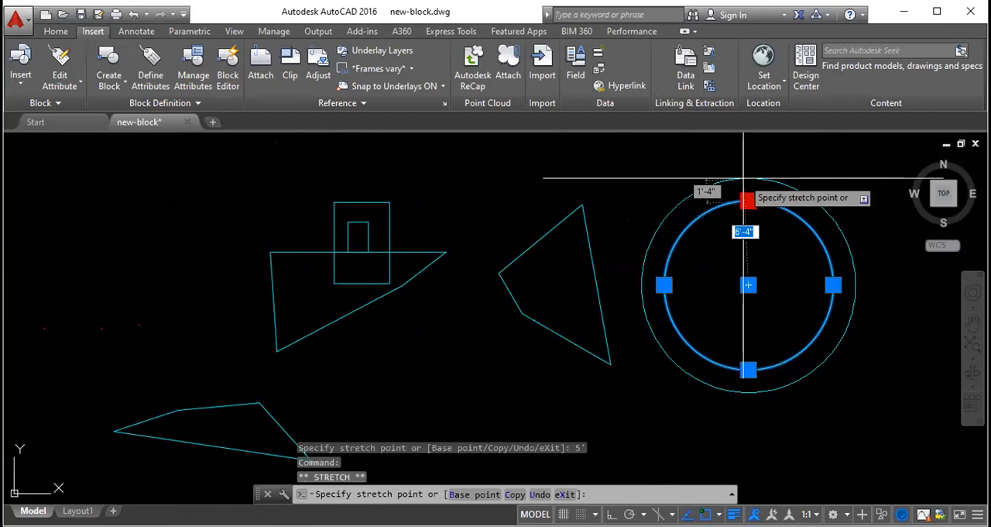
text(1')
key(Return)
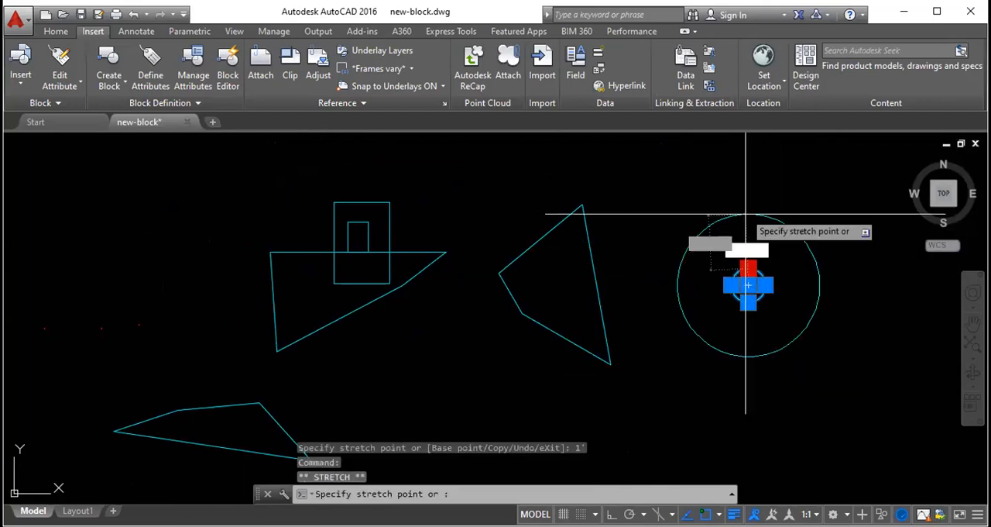
key(Escape)
key(ctrl+z)
key(ctrl+z)
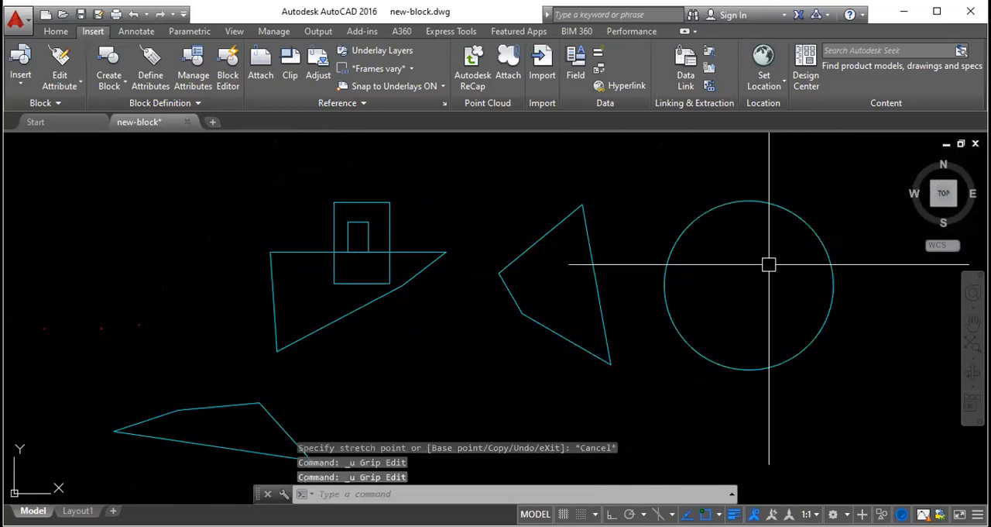
- Resize the circle to a 1' radius using its upper quadrant grip, check its grips and clear the selection
click(772, 208)
click(748, 201)
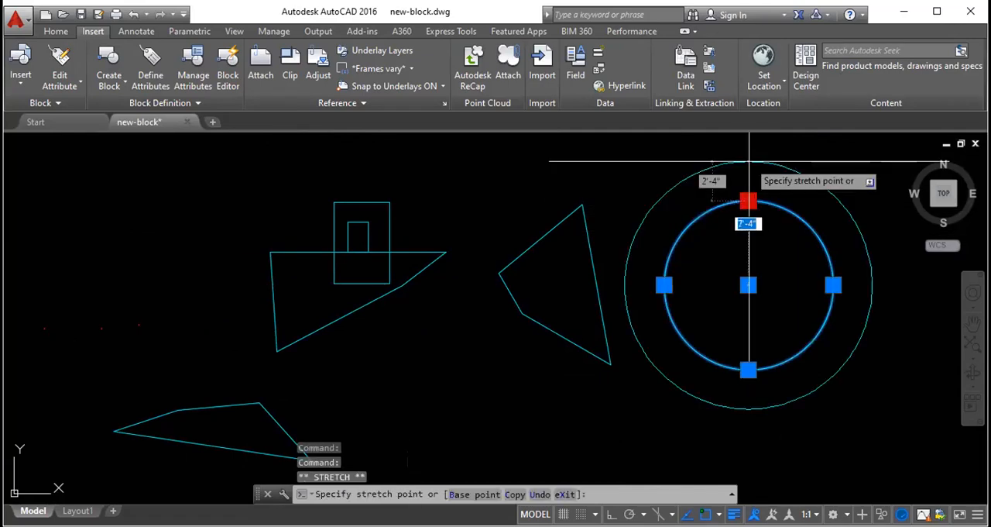
text(1)
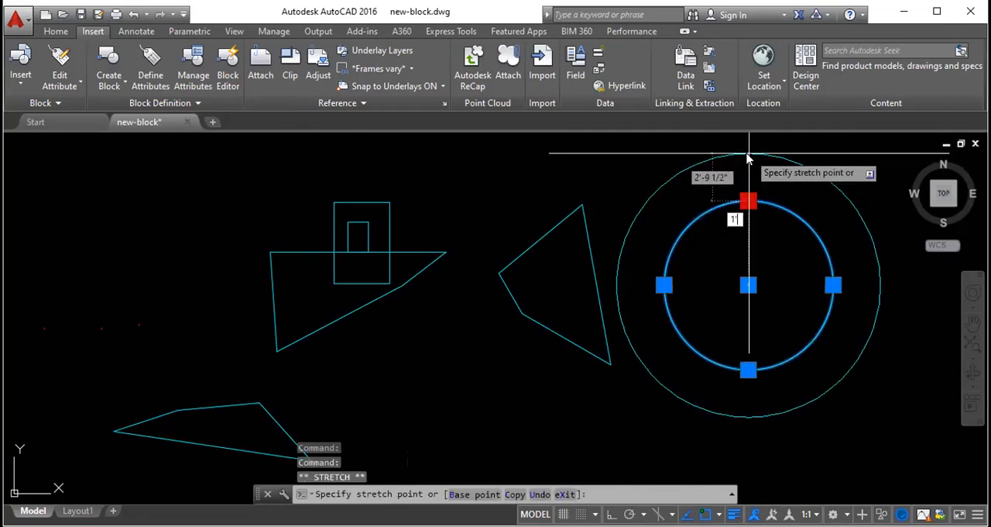
key(Return)
key(Escape)
scroll(783, 291, up, 2)
scroll(774, 288, up, 2)
click(755, 283)
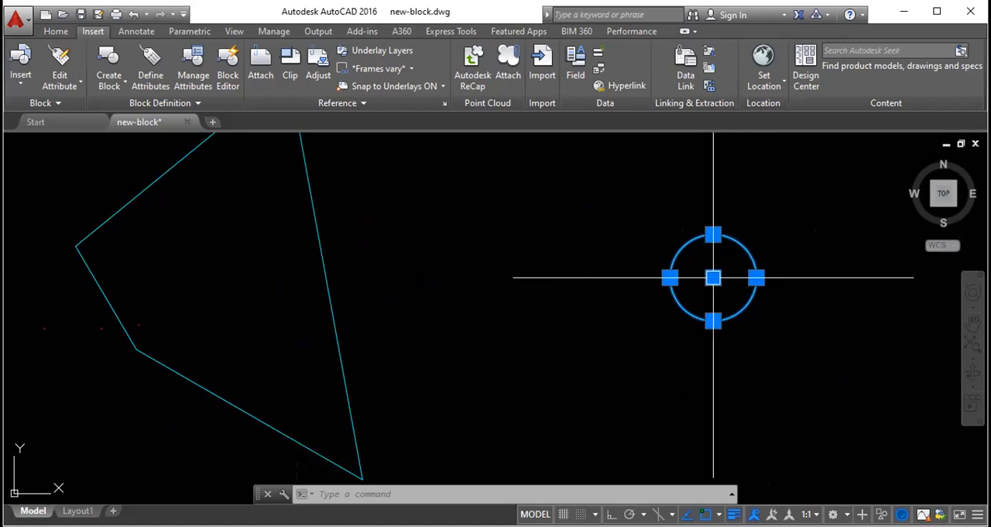
key(Escape)
key(Escape)
key(Escape)
- Erase all the stretched shapes and the circle with a crossing selection
scroll(728, 257, down, 5)
click(716, 357)
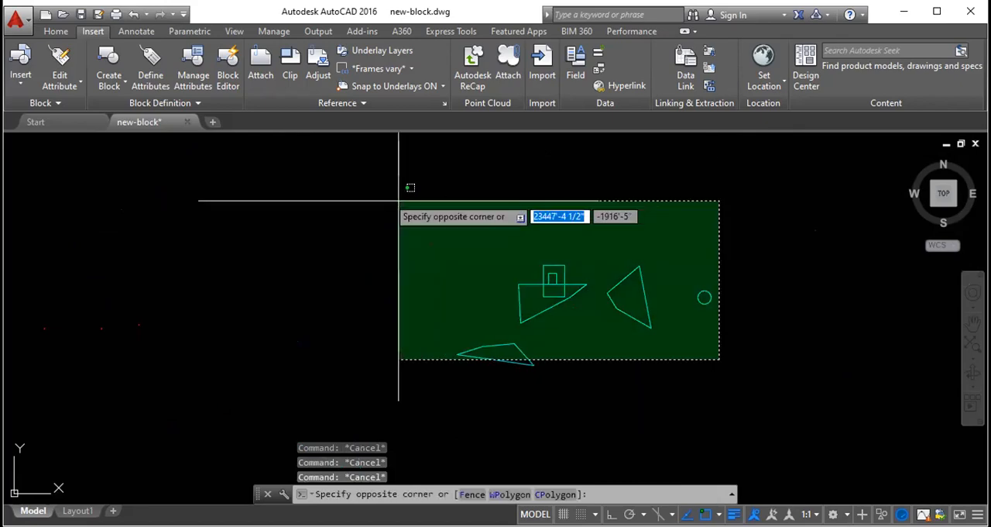
click(399, 200)
key(Delete)
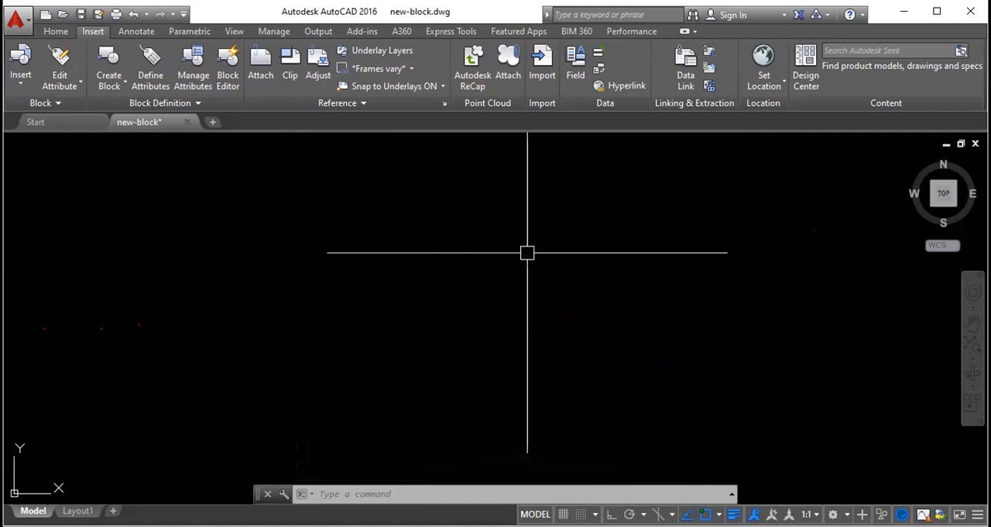
text(tirang)
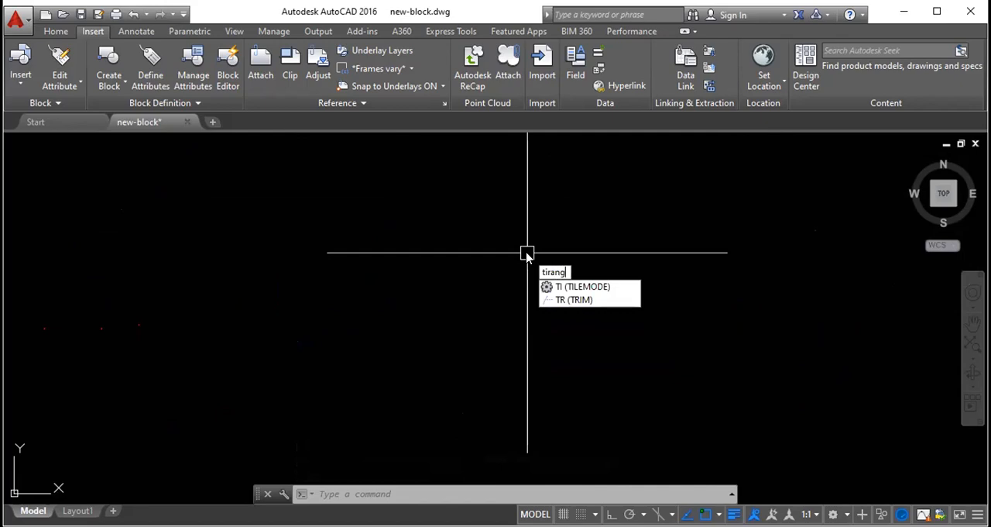
key(BackSpace)
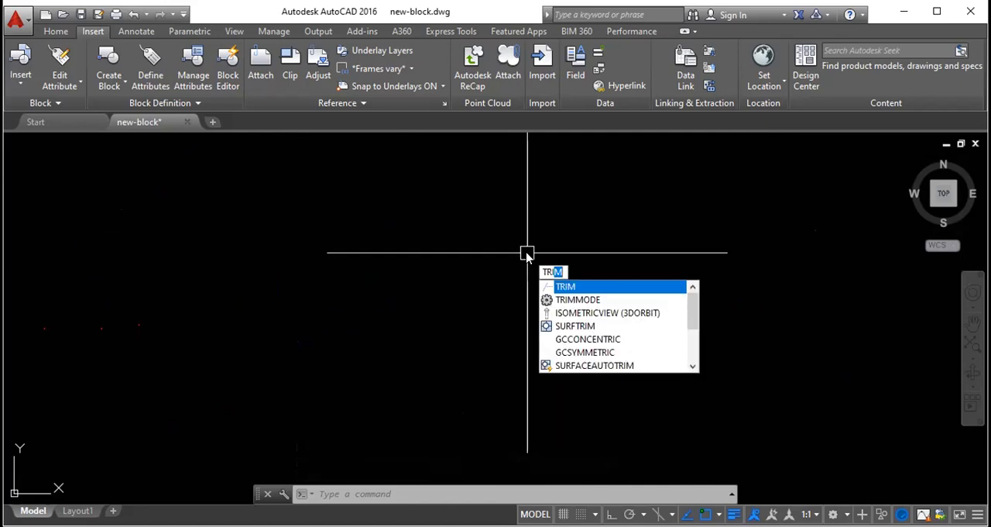
text(gle)
key(BackSpace)
key(BackSpace)
key(BackSpace)
key(BackSpace)
key(BackSpace)
key(BackSpace)
key(BackSpace)
key(BackSpace)
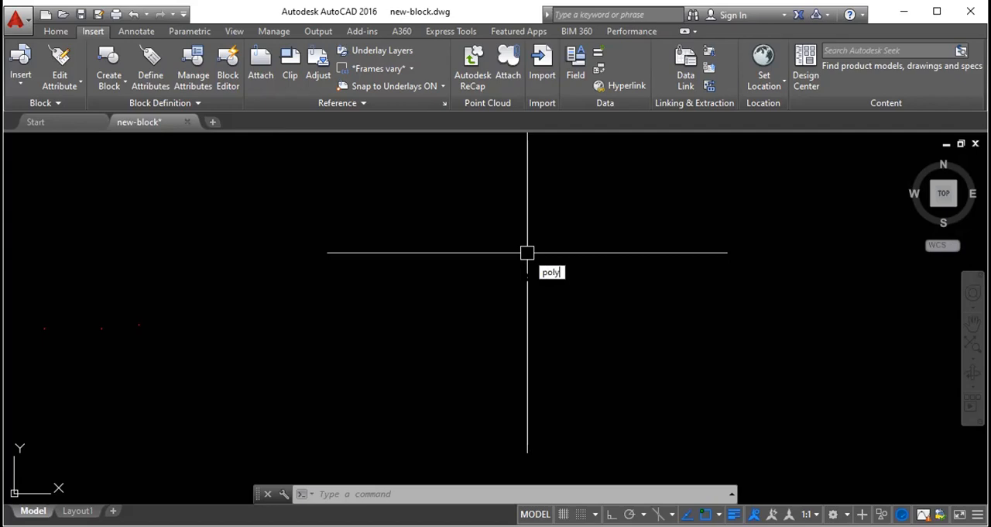
- Try a three-sided polygon using the Inscribed in circle option, cancelling before the radius is set
key(Return)
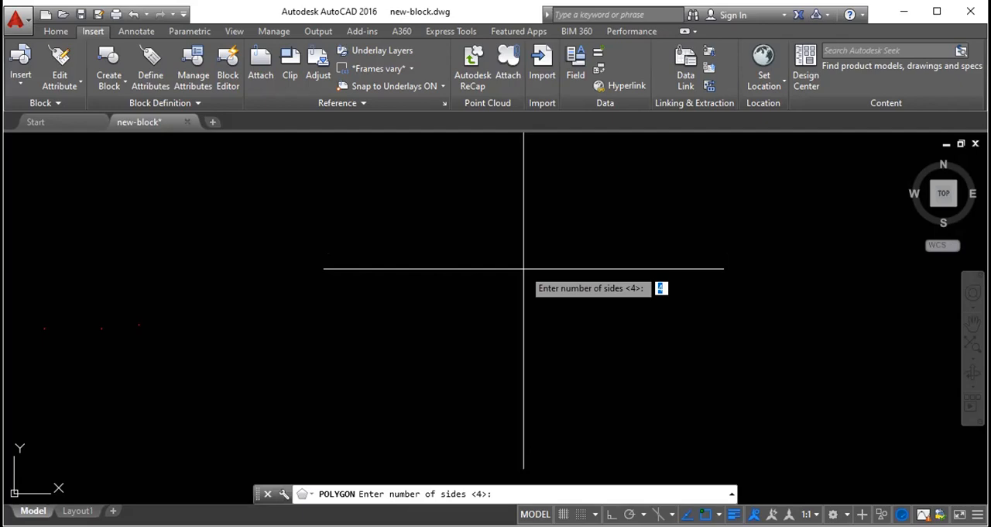
text(3)
key(Return)
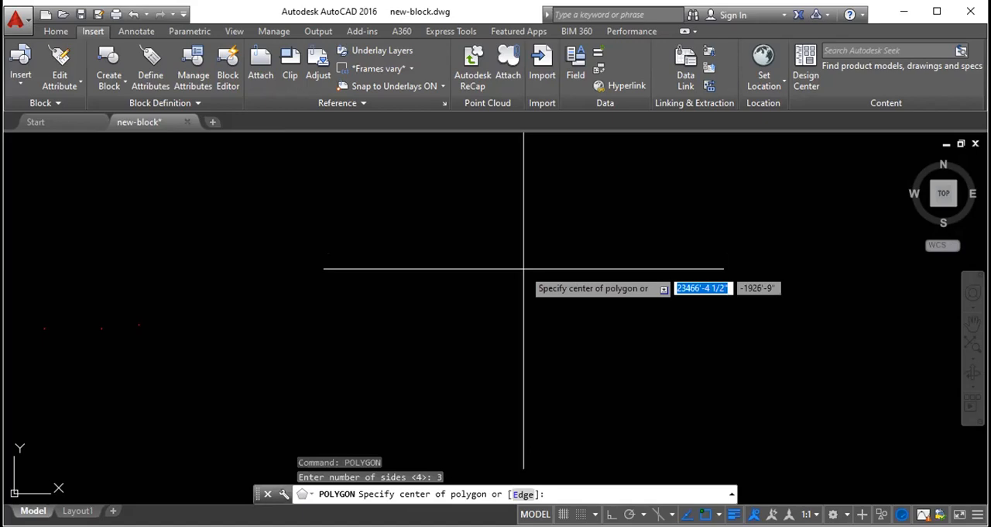
click(473, 228)
key(Down)
key(Down)
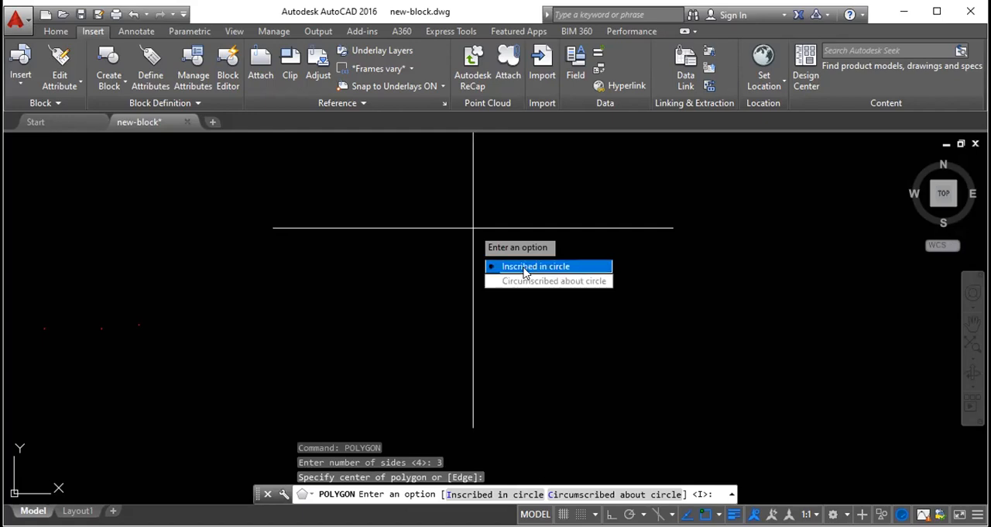
click(524, 271)
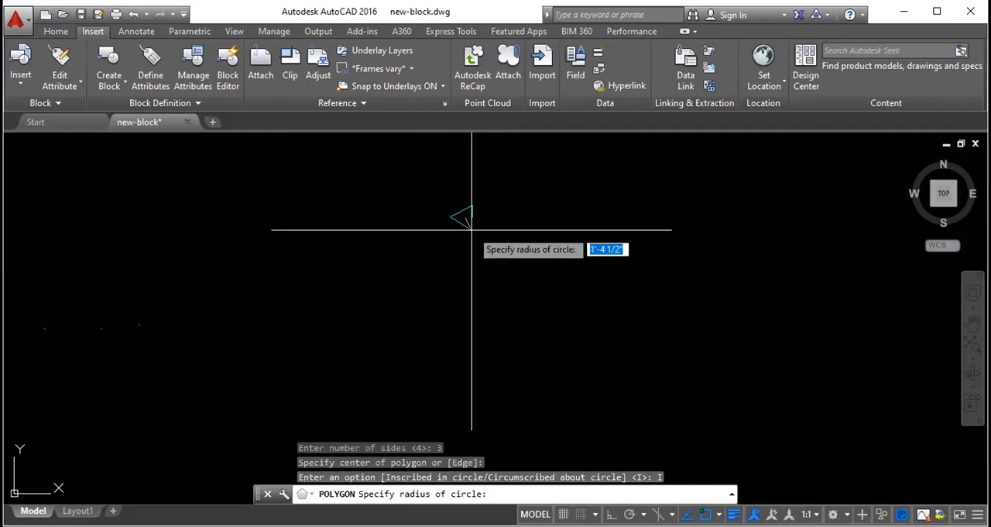
key(Escape)
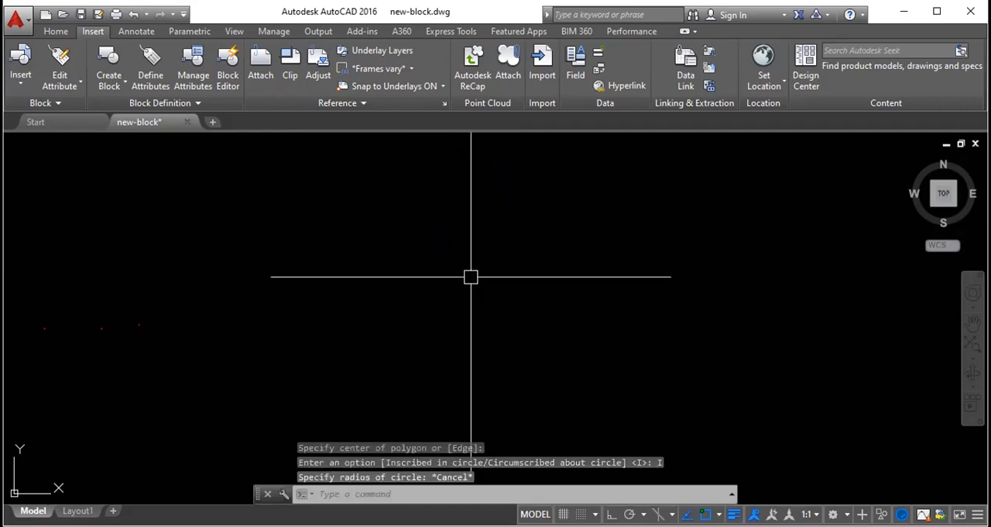
- Try a three-sided polygon using the Circumscribed about circle option, cancelling before the radius is set
text(POLYLINE)
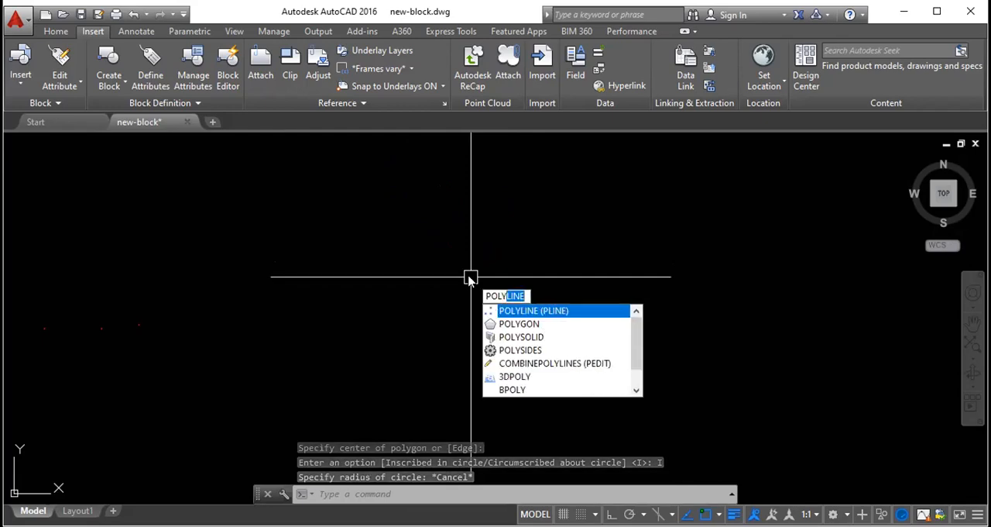
click(579, 324)
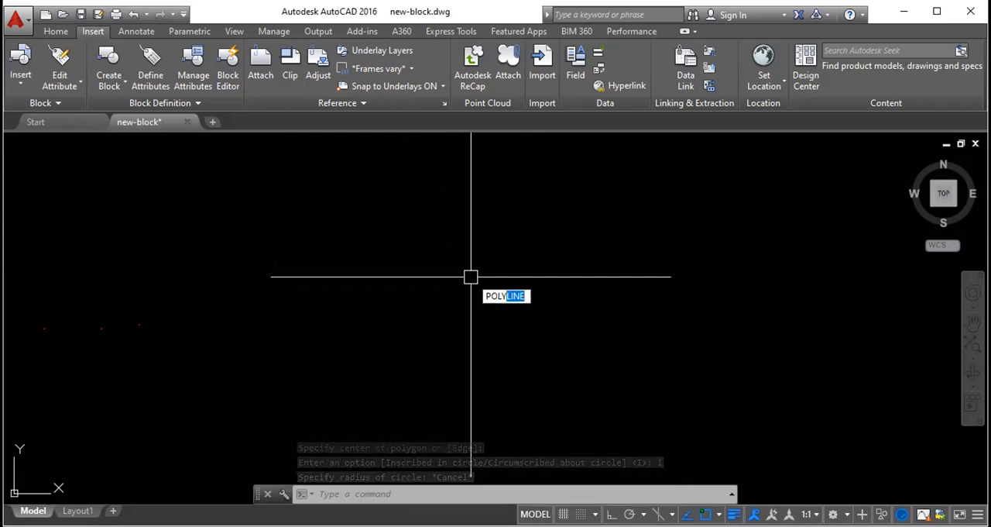
key(Return)
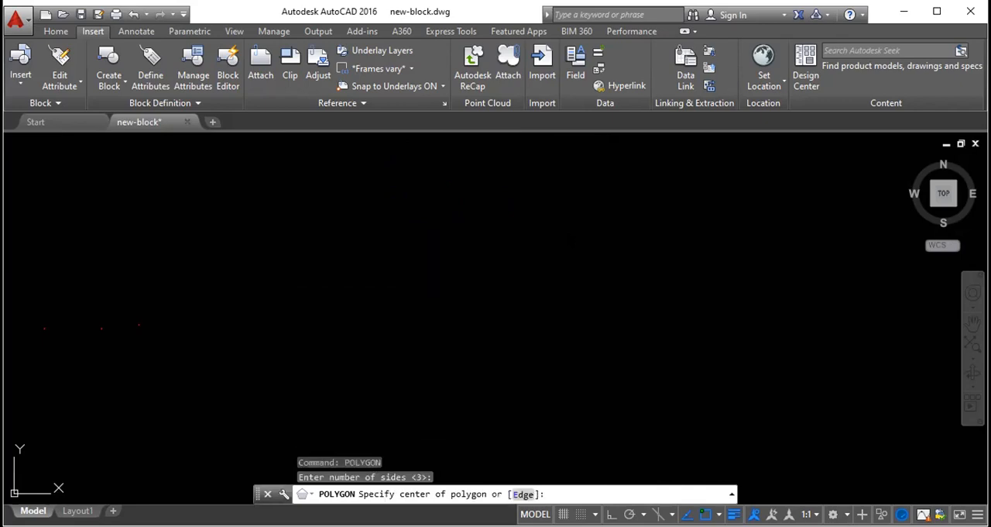
click(569, 232)
click(619, 287)
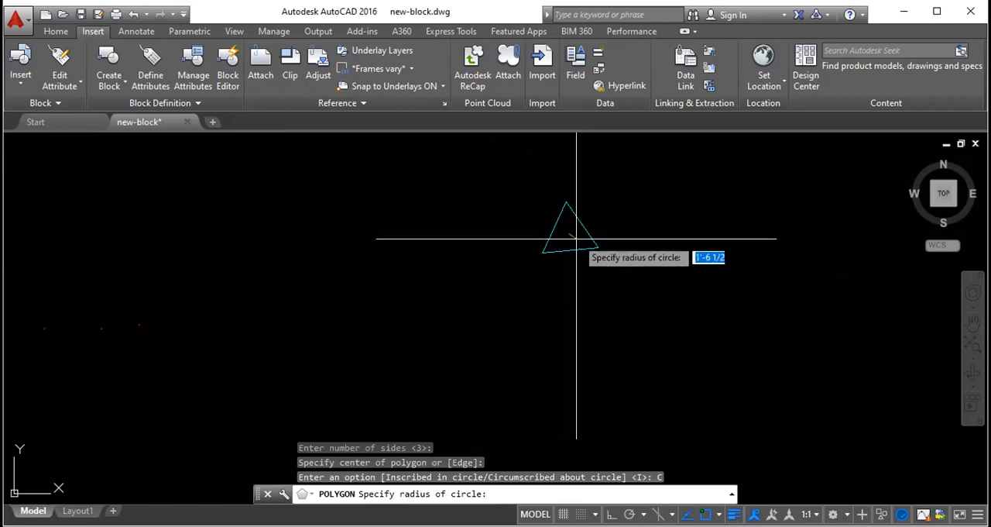
key(Escape)
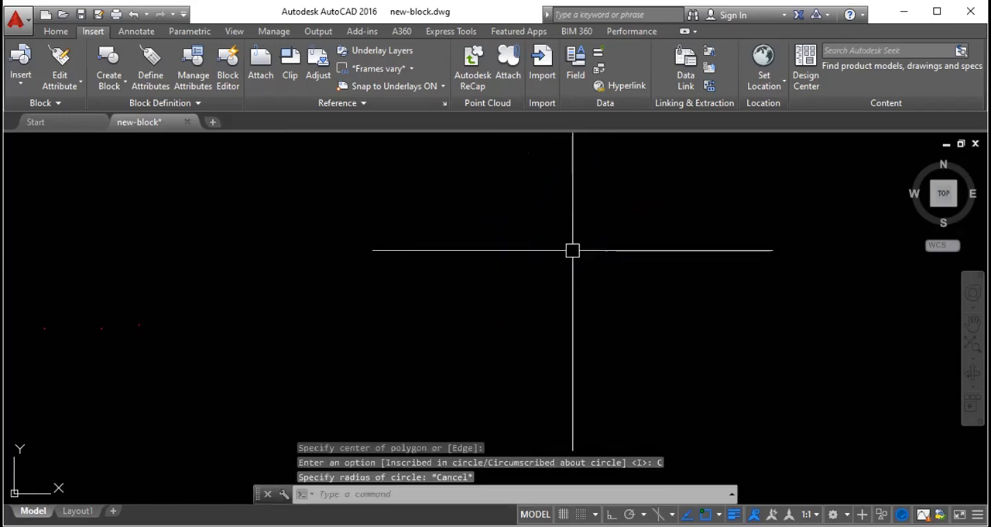
- Try an eight-sided polygon using the Inscribed in circle option, cancelling before the radius is set
key(Return)
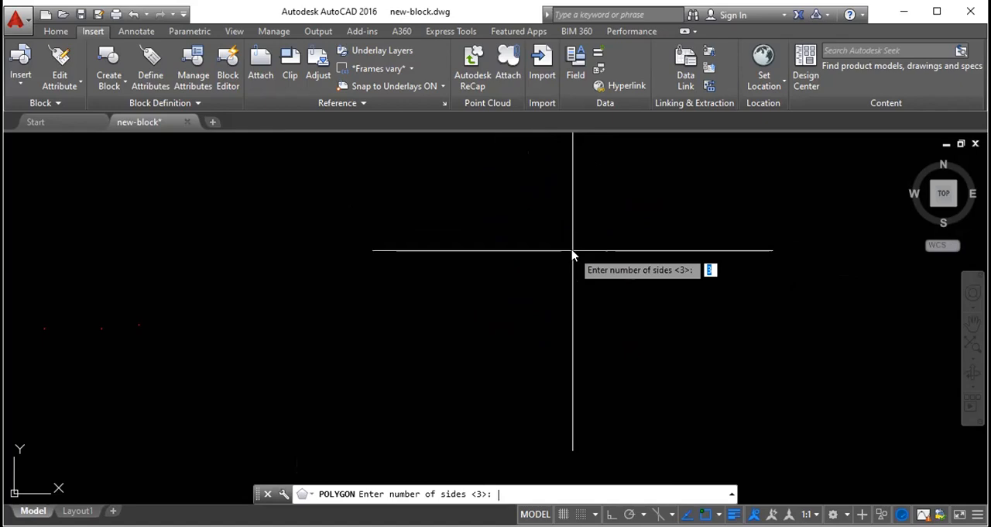
text(8)
key(Return)
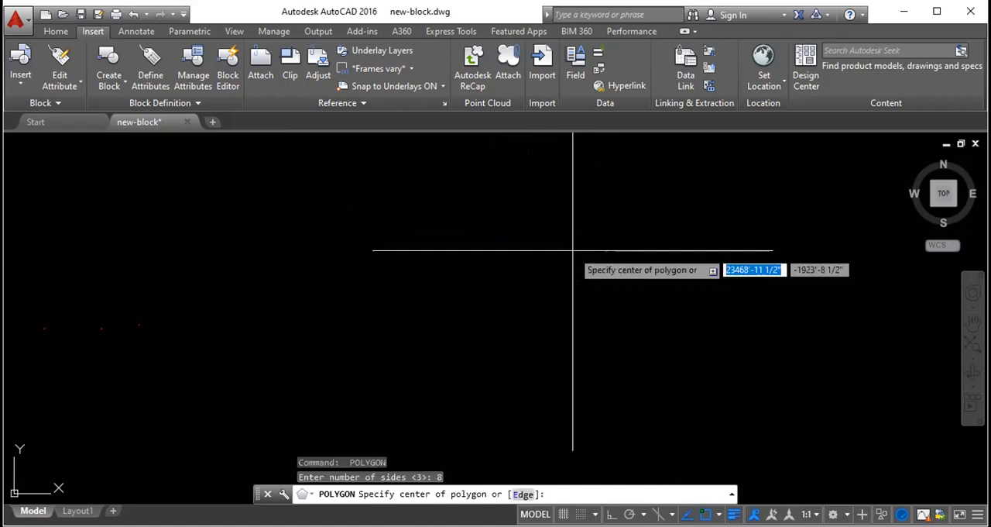
click(497, 302)
click(536, 340)
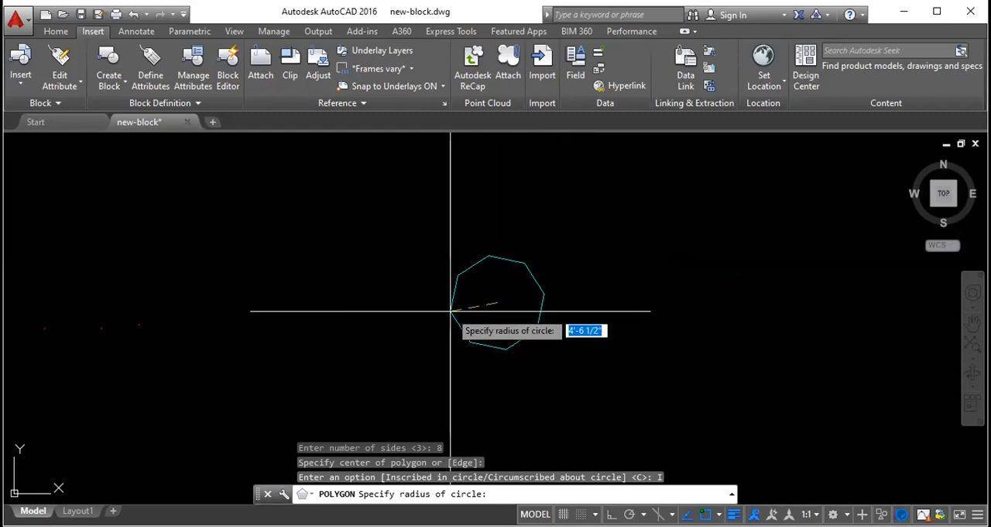
key(Escape)
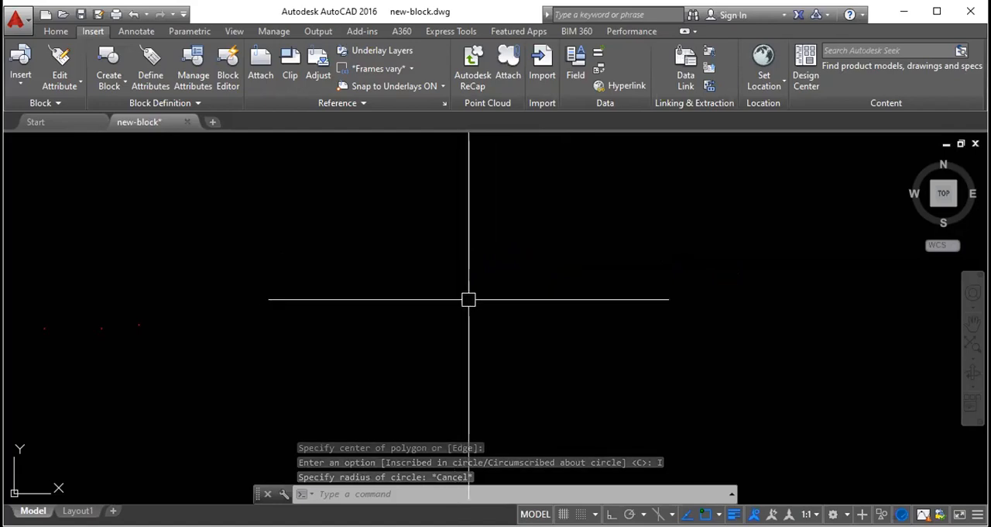
- Draw a closed, irregular five-sided outline from connected lines across the middle of the drawing area
text(L)
key(Down)
key(Up)
key(Return)
click(145, 220)
click(668, 203)
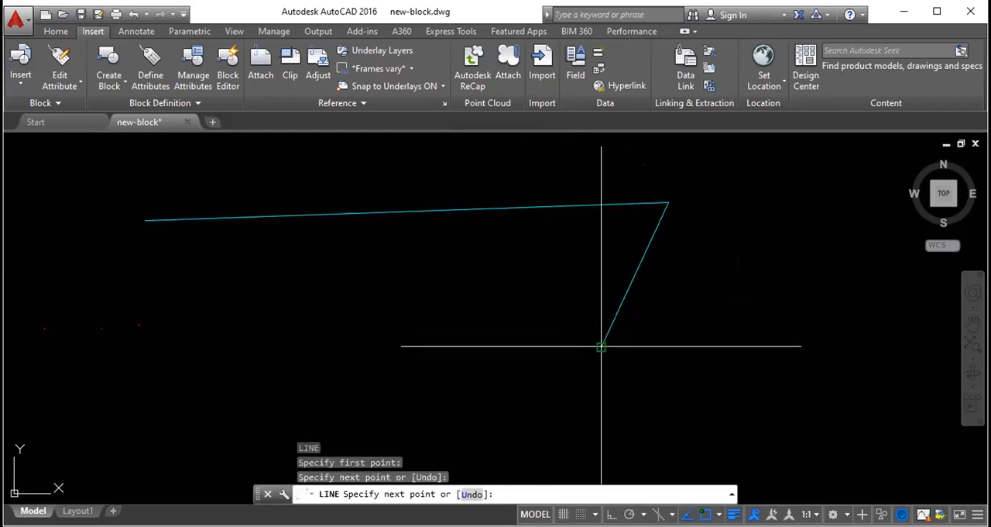
click(600, 346)
click(341, 295)
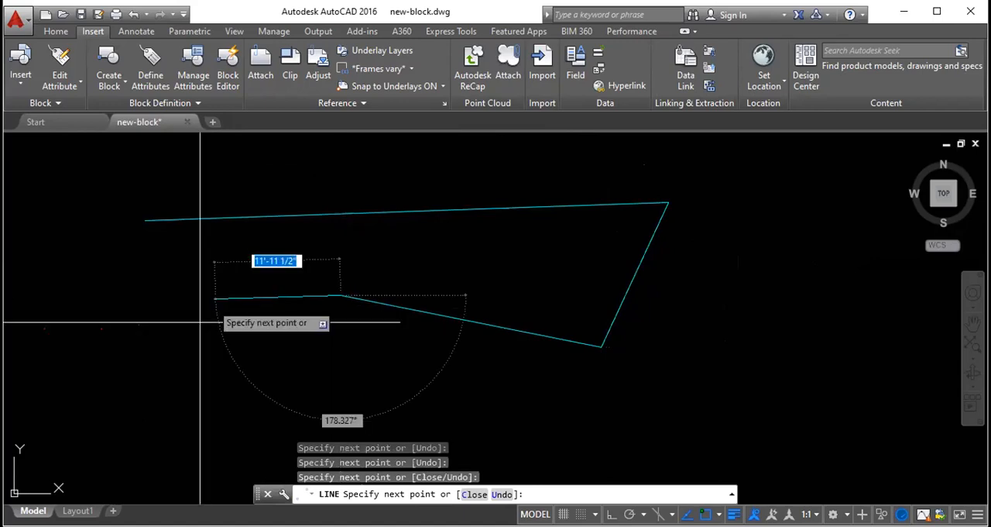
click(252, 373)
click(144, 220)
key(Escape)
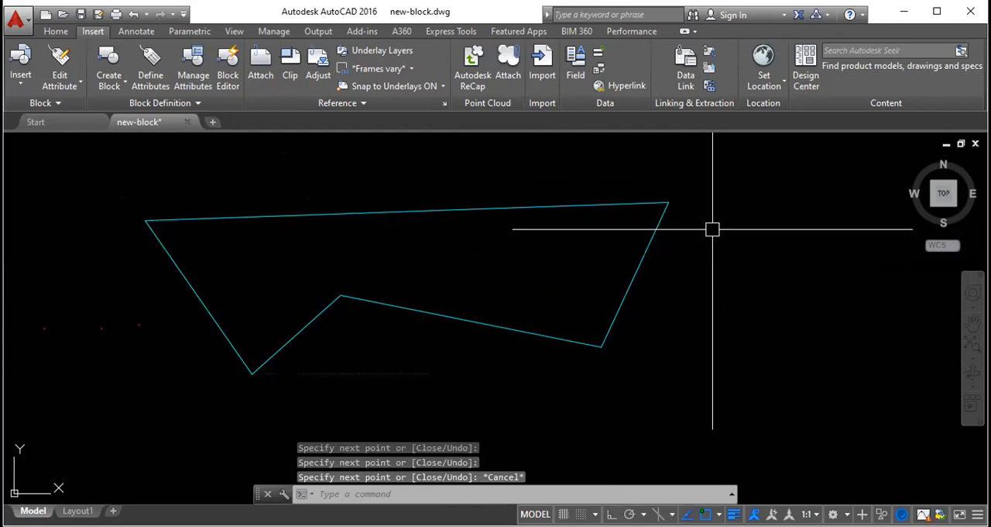
- Draw two separate slanted lines to the right of the outline, the one nearer the outline about 18'-6" long
key(Return)
click(770, 169)
click(709, 382)
key(Escape)
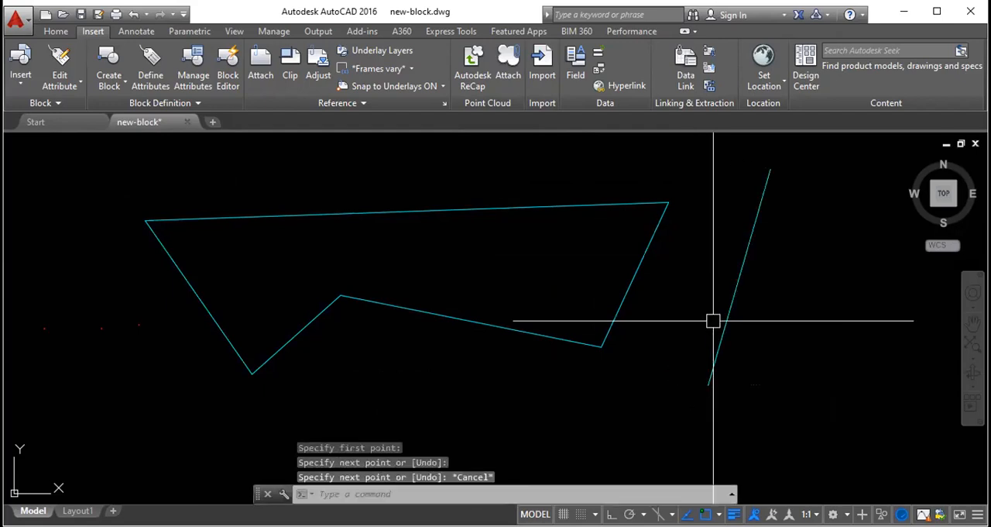
key(Return)
click(692, 231)
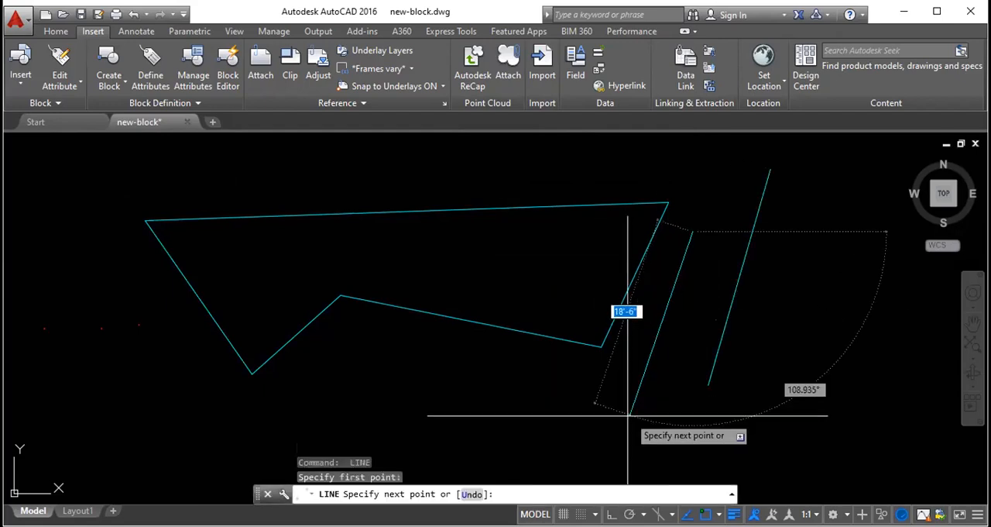
click(628, 415)
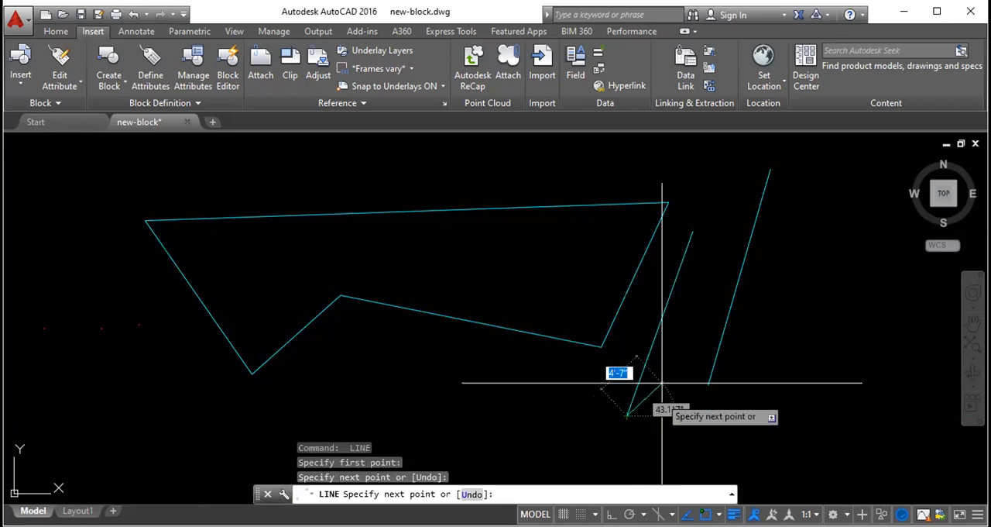
key(Escape)
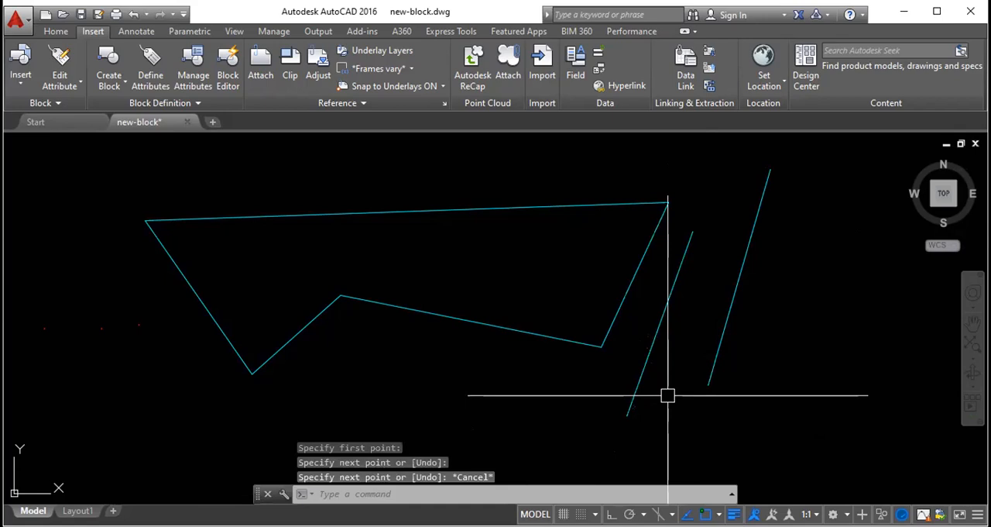
- Draw one separate line below the closed outline and another above it
key(space)
click(488, 422)
click(309, 405)
key(Escape)
key(space)
click(224, 186)
click(525, 163)
key(Escape)
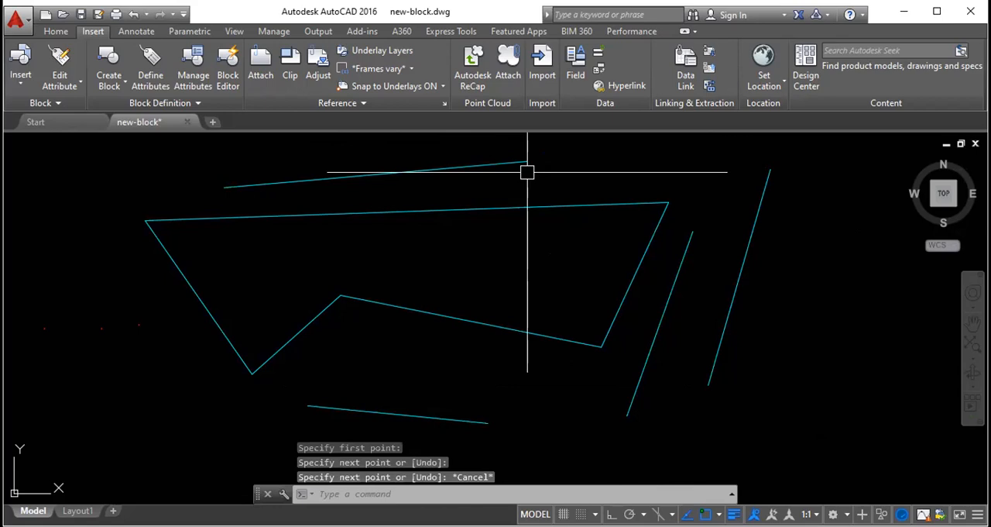
- Draw a single steep line crossing the right part of the closed outline from above to below
key(space)
click(575, 165)
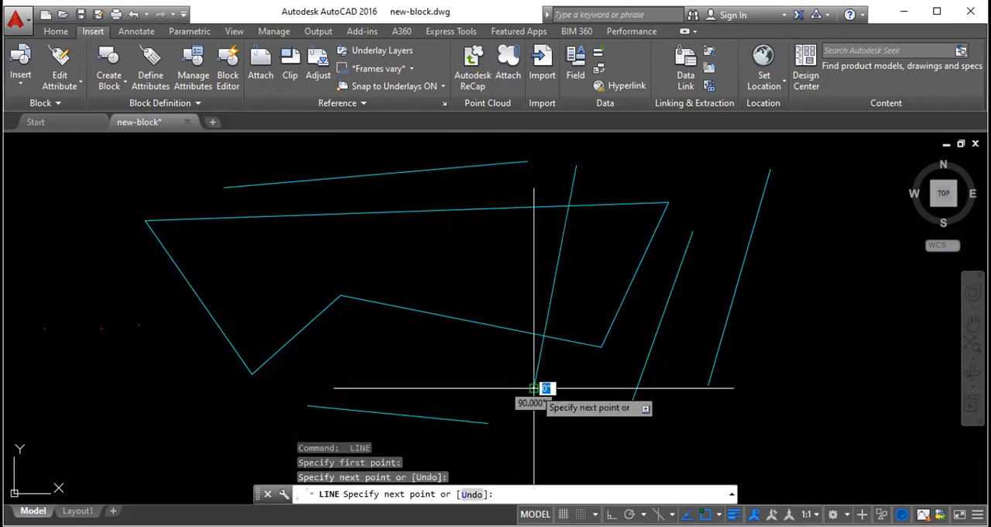
click(534, 387)
key(Escape)
- Draw an open chain of six connected lines curving around the right side of the slanted lines
key(space)
click(610, 167)
click(720, 152)
click(810, 167)
click(848, 336)
click(771, 400)
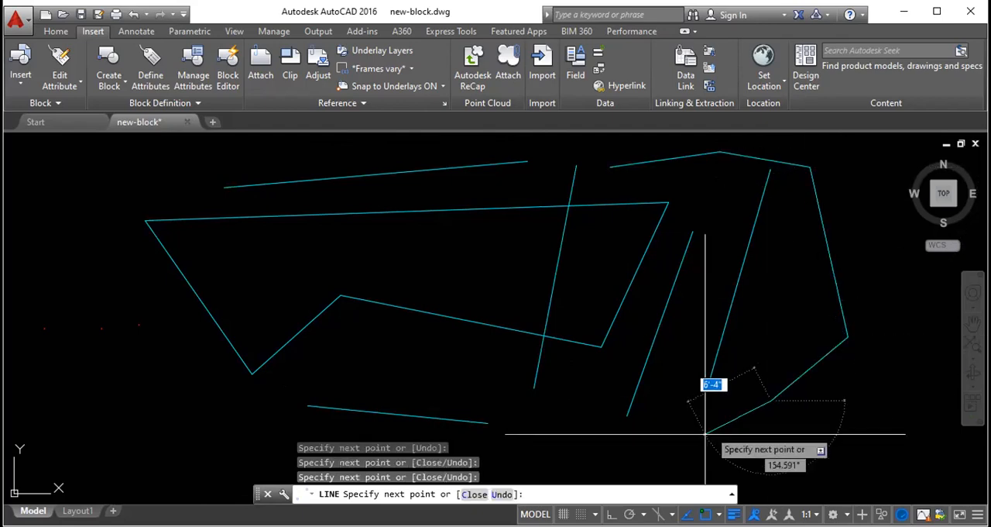
click(694, 443)
click(586, 435)
key(Escape)
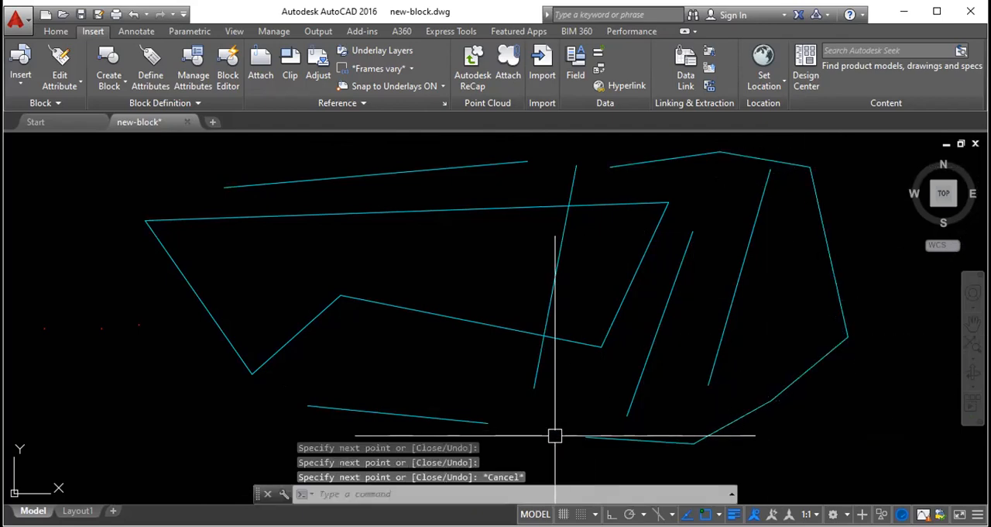
- Select four segments of the right-hand line chain one at a time to check that each is a separate object
click(619, 438)
key(Escape)
click(803, 373)
key(Escape)
click(758, 158)
key(Escape)
click(681, 156)
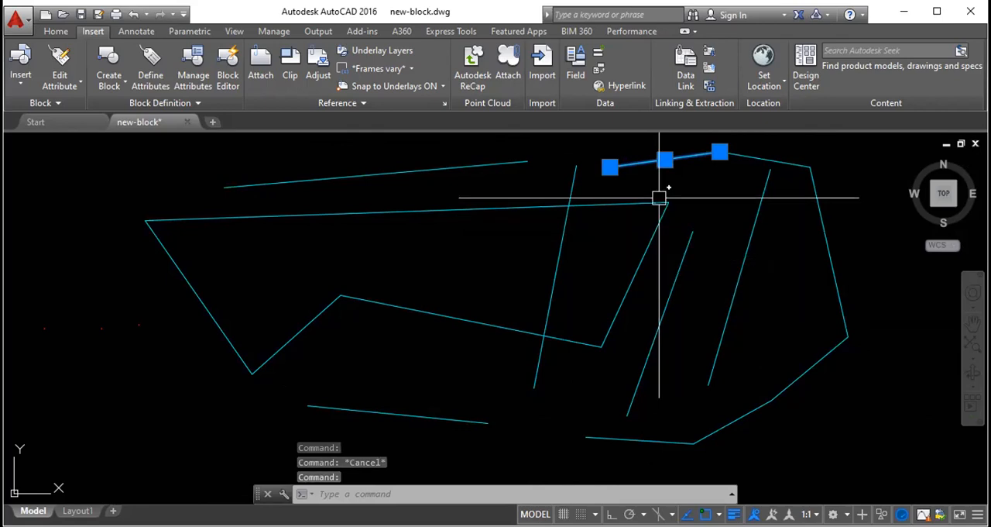
key(Escape)
- Select several segments of the right-hand chain together to inspect their grips, and clear the selection
click(696, 155)
click(774, 161)
click(841, 235)
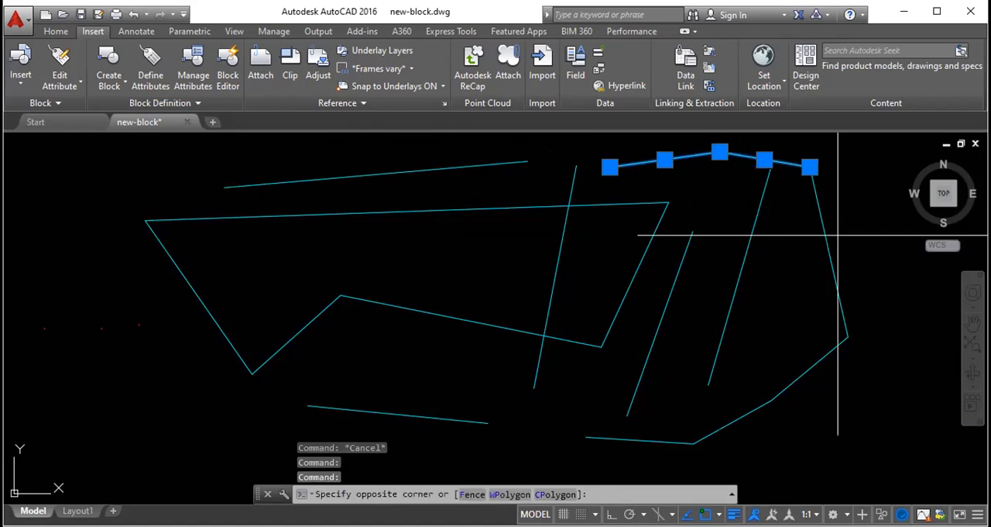
click(674, 453)
key(Escape)
key(Escape)
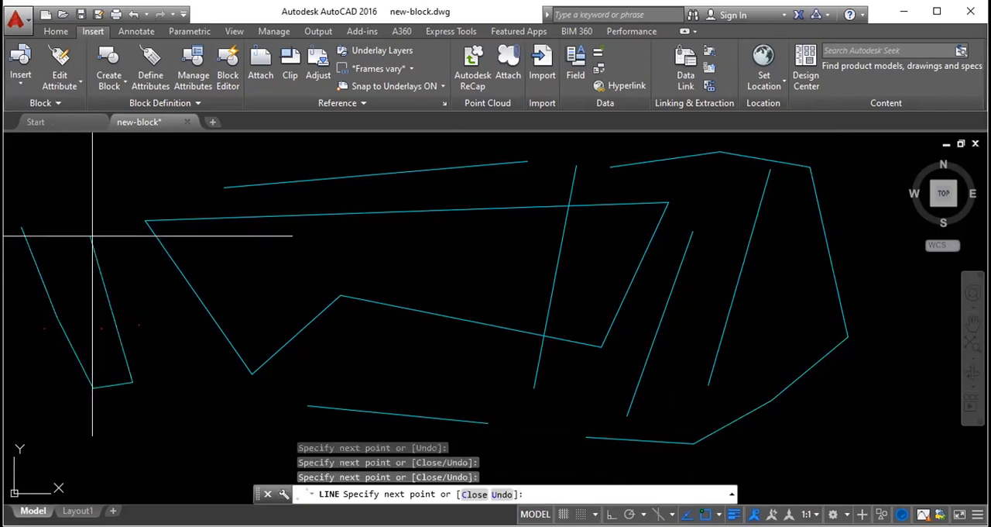
- Complete an open chain of connected lines left of the closed outline and check that its segments select individually
click(98, 236)
key(Escape)
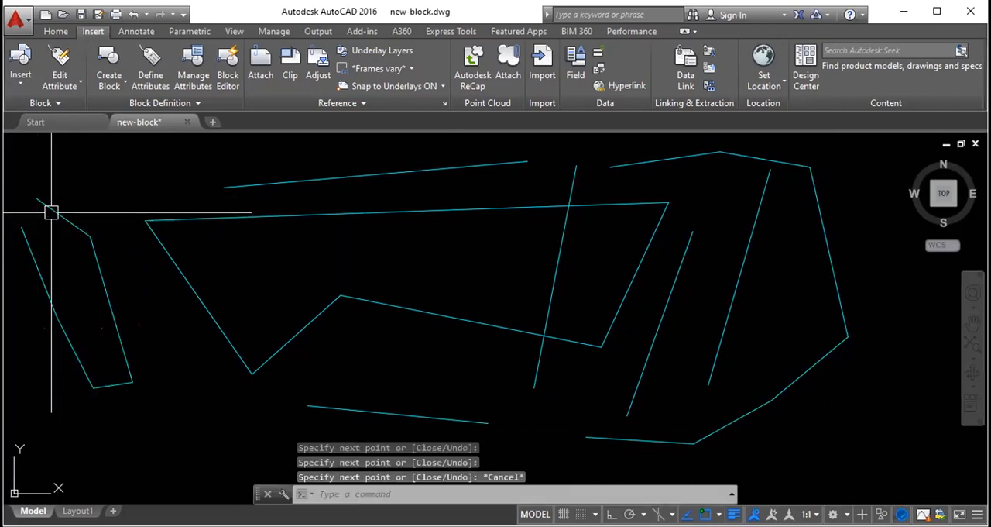
click(48, 209)
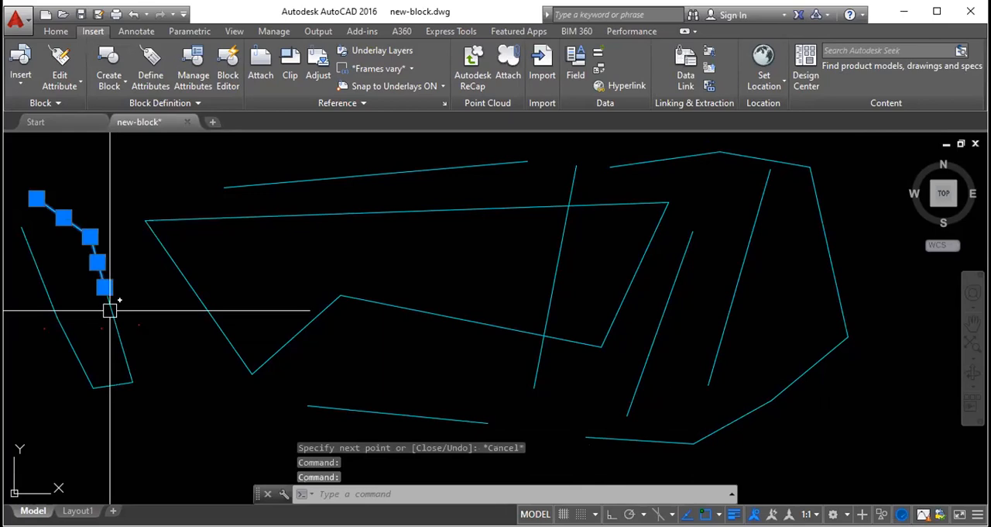
key(Escape)
- Separate the two uppermost segments of the left-hand chain by stretching the lower endpoint of each up and to the right
click(70, 224)
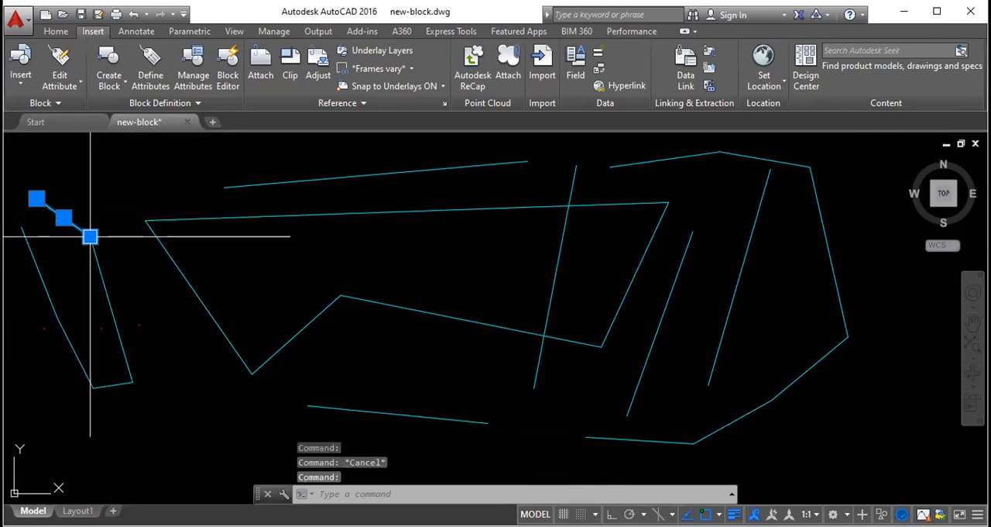
click(90, 236)
click(103, 169)
key(Escape)
click(96, 263)
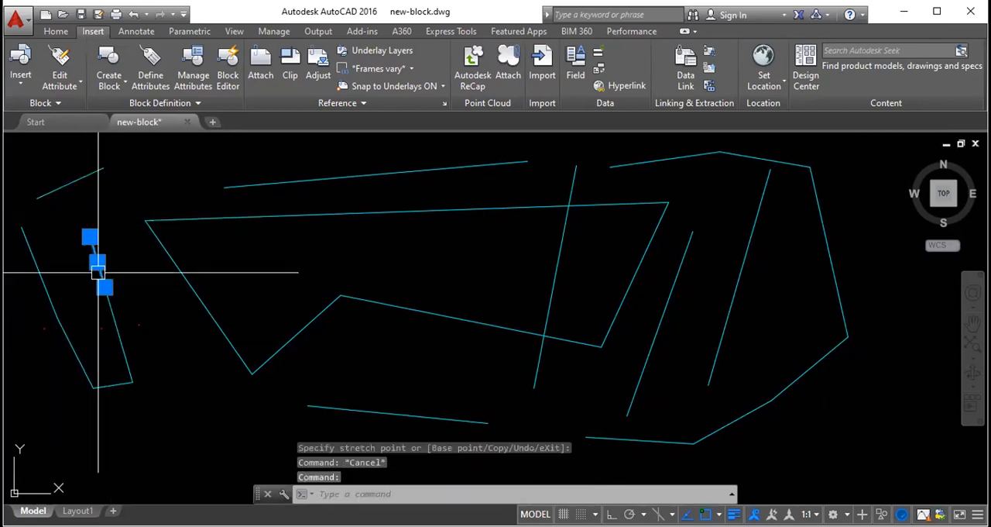
click(105, 288)
click(155, 183)
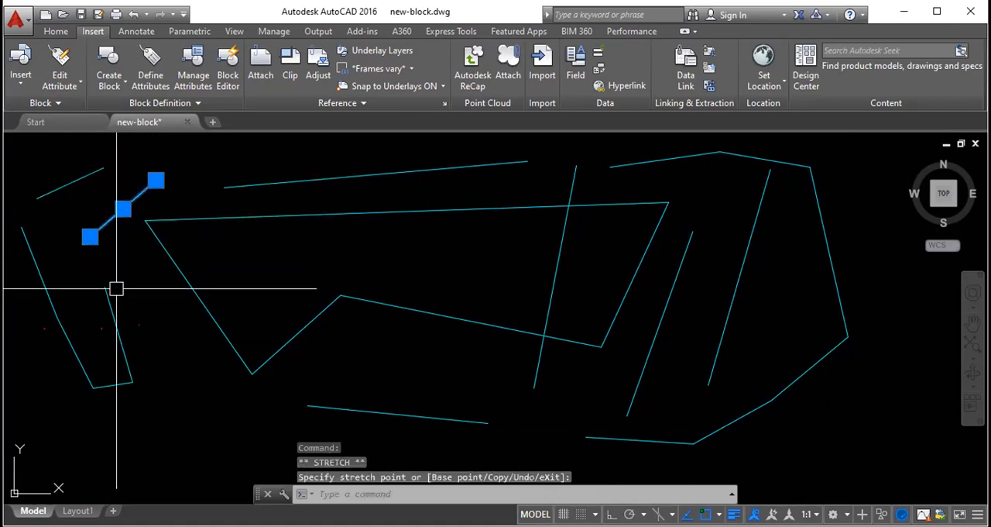
key(Escape)
- Stretch the lower endpoint of the left-hand chain's long right segment up and to the right, away from the short bottom segment
click(105, 288)
click(132, 382)
click(186, 338)
key(Escape)
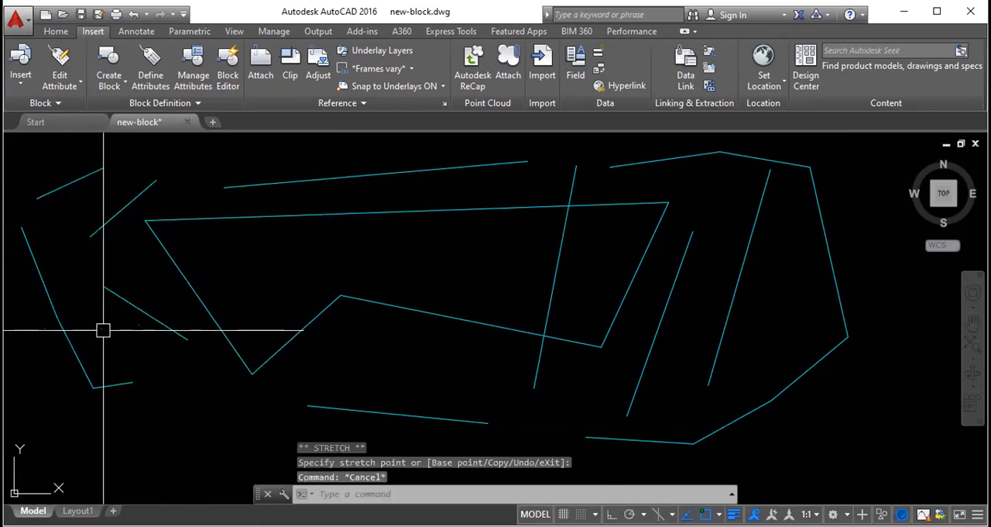
- Stretch both endpoints of the left-hand chain's short bottom segment outward, its right end rightward and its left end downward
click(106, 385)
click(131, 381)
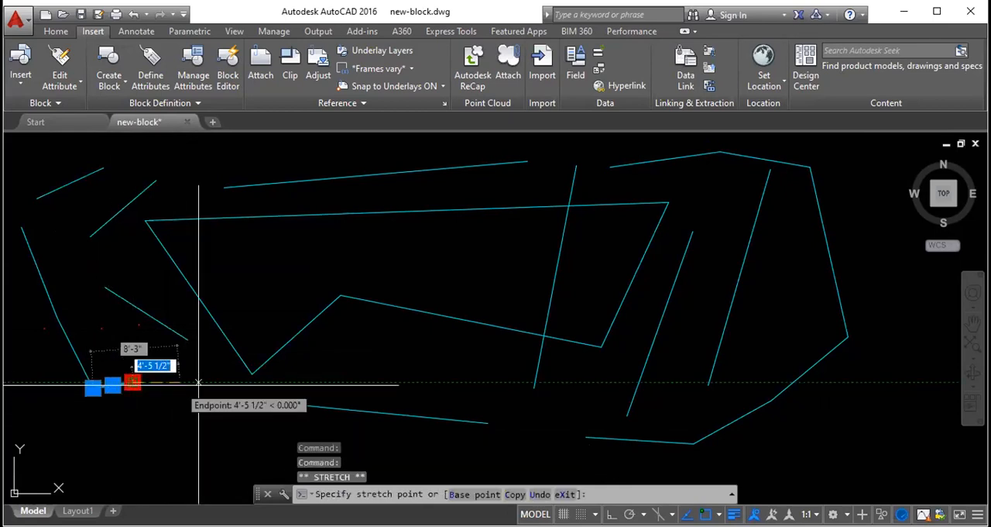
click(204, 380)
mouse_move(93, 387)
click(91, 436)
key(Escape)
- Stretch the upper endpoint of the left-hand chain's lower-left segment up and to the right, off its neighbour
click(70, 345)
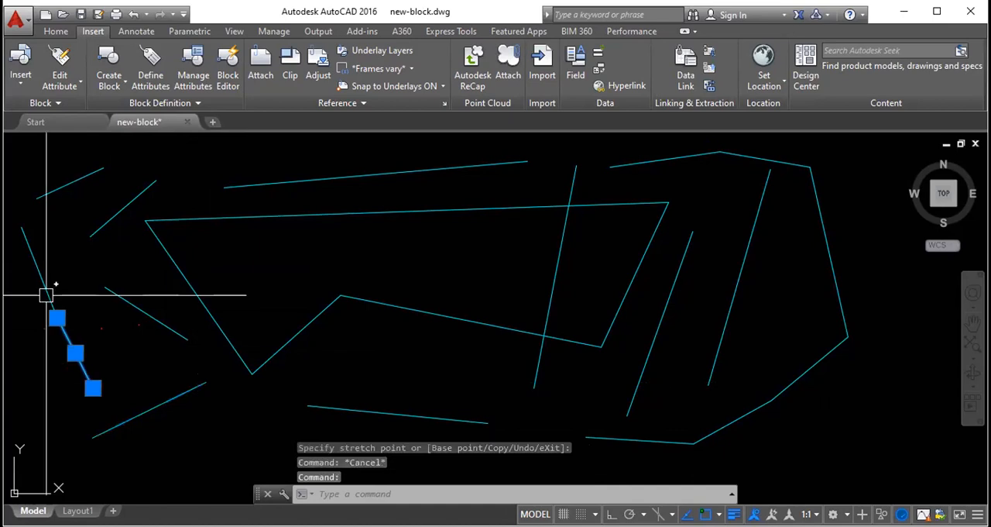
click(57, 317)
click(71, 286)
key(Escape)
- Check the grips of the remaining left segment, clear it, and erase all the practice lines with a crossing selection
click(50, 307)
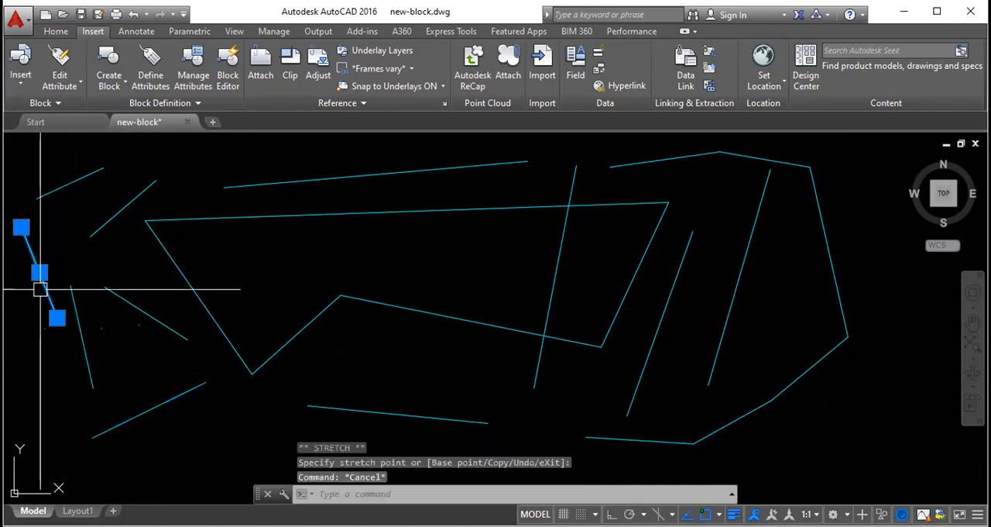
scroll(349, 221, down, 4)
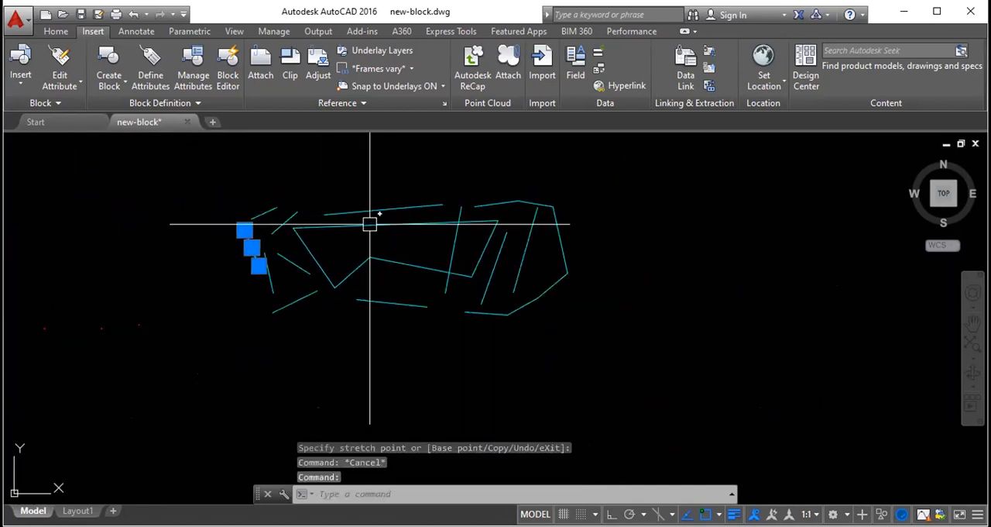
key(Escape)
click(629, 345)
click(234, 155)
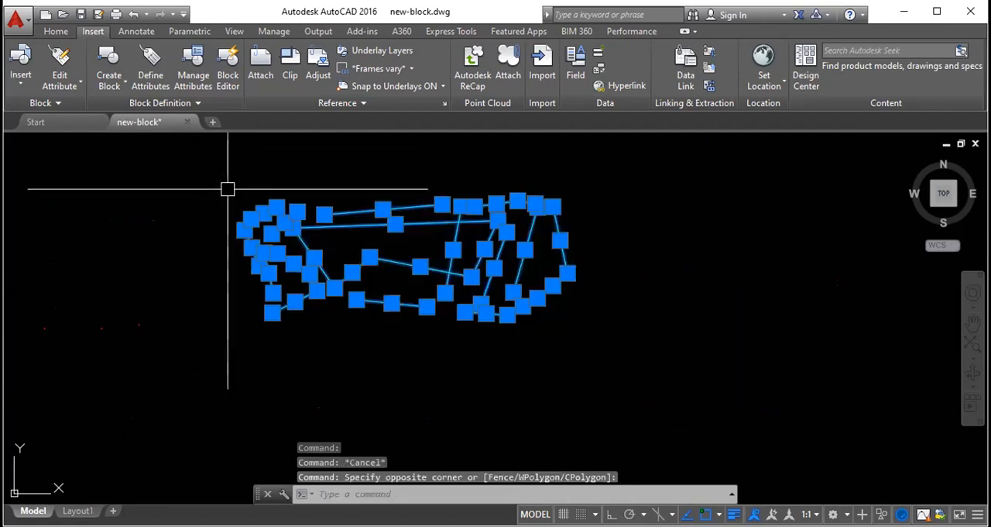
key(Delete)
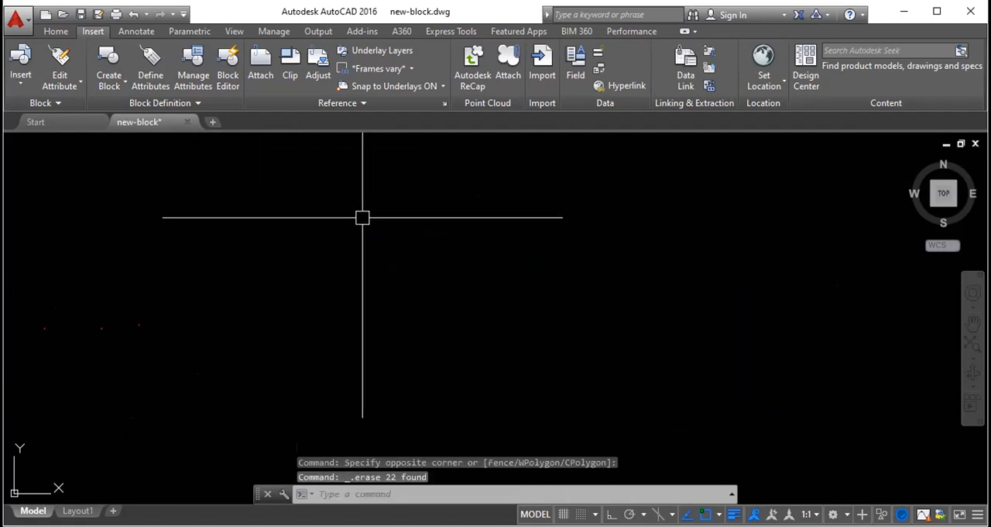
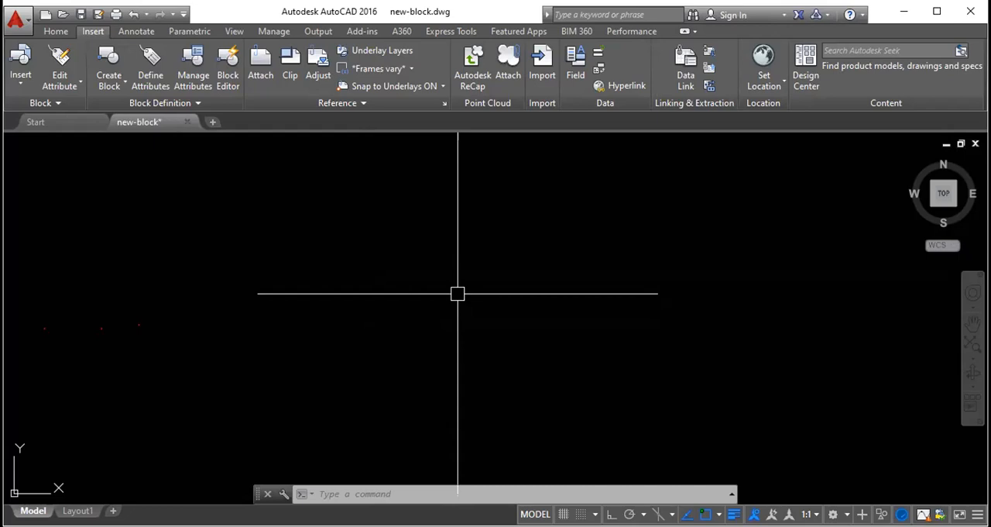
text(rec)
key(Return)
click(449, 300)
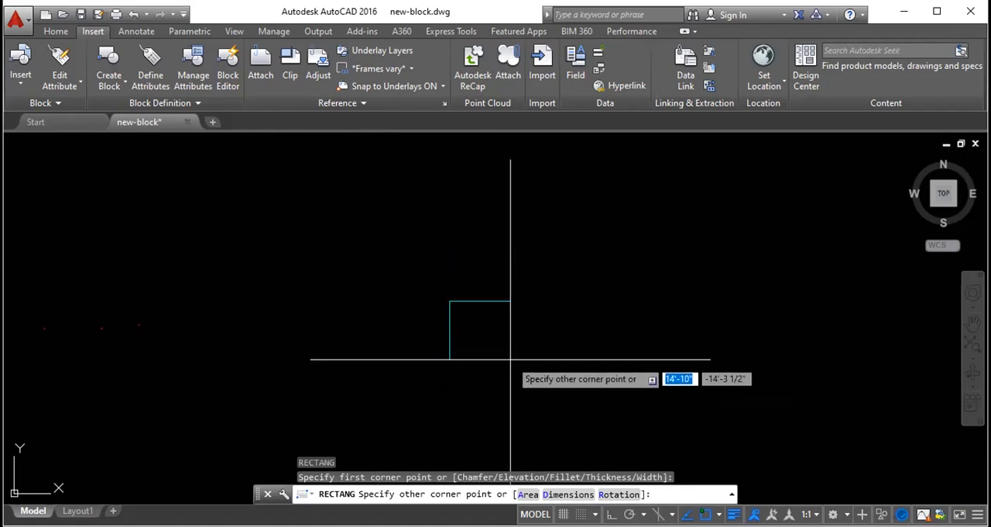
key(Escape)
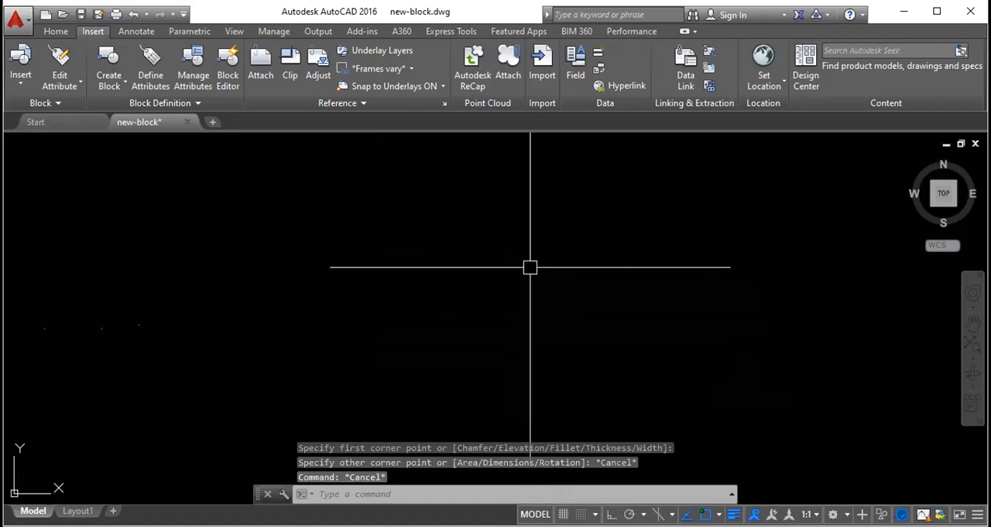
- Look through the program options for display and for opening and saving files, leaving them as they are
text(OP)
key(Return)
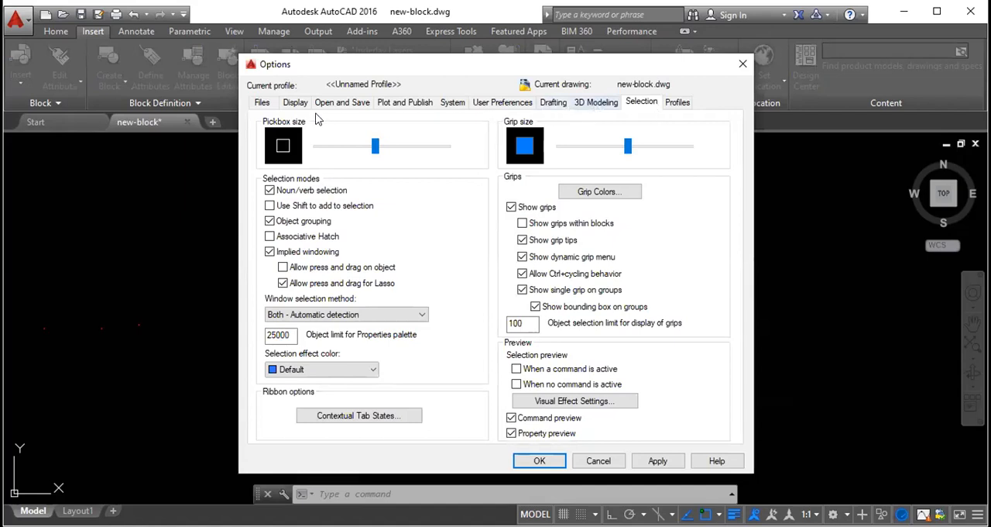
click(294, 102)
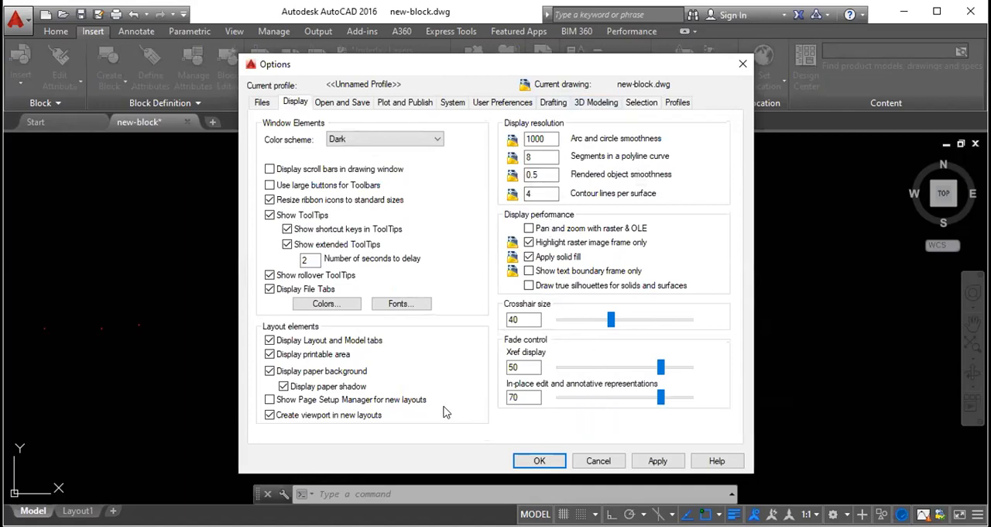
click(349, 109)
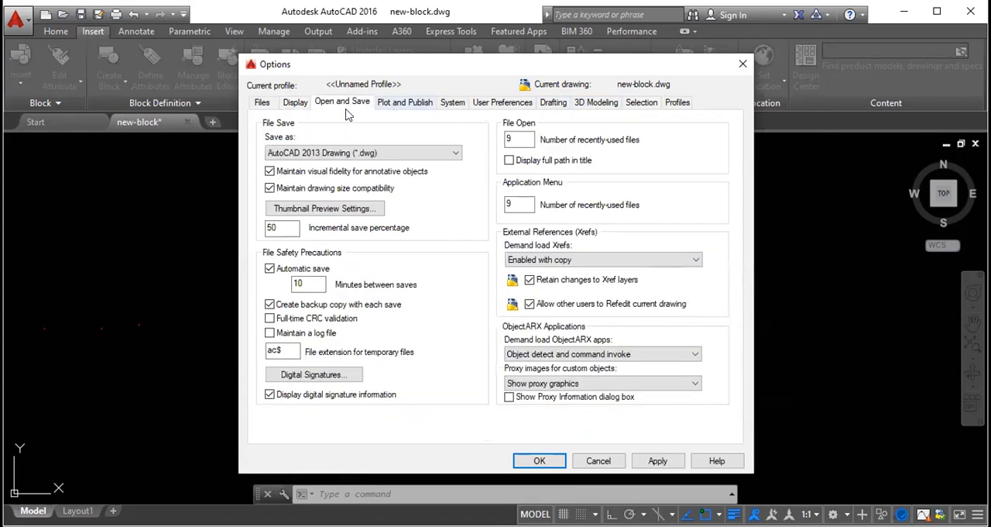
click(291, 104)
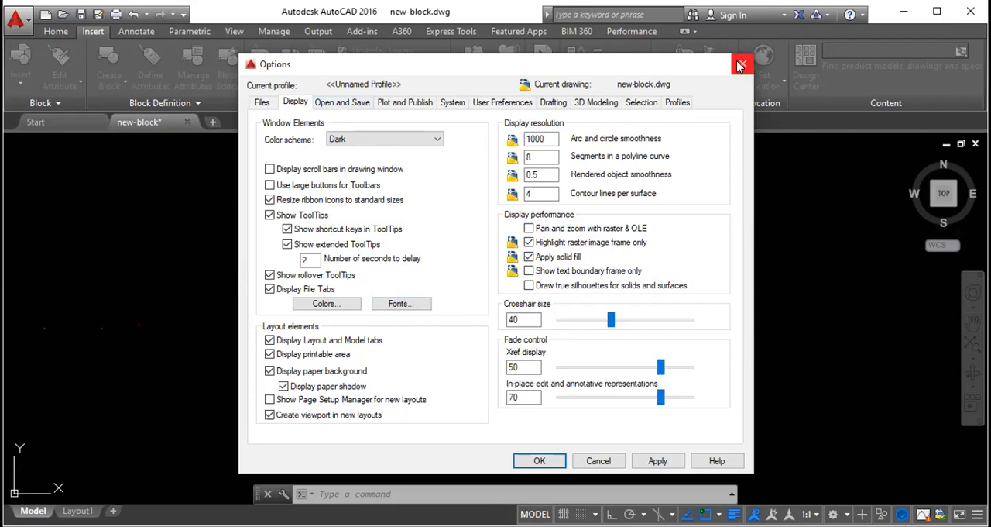
key(Escape)
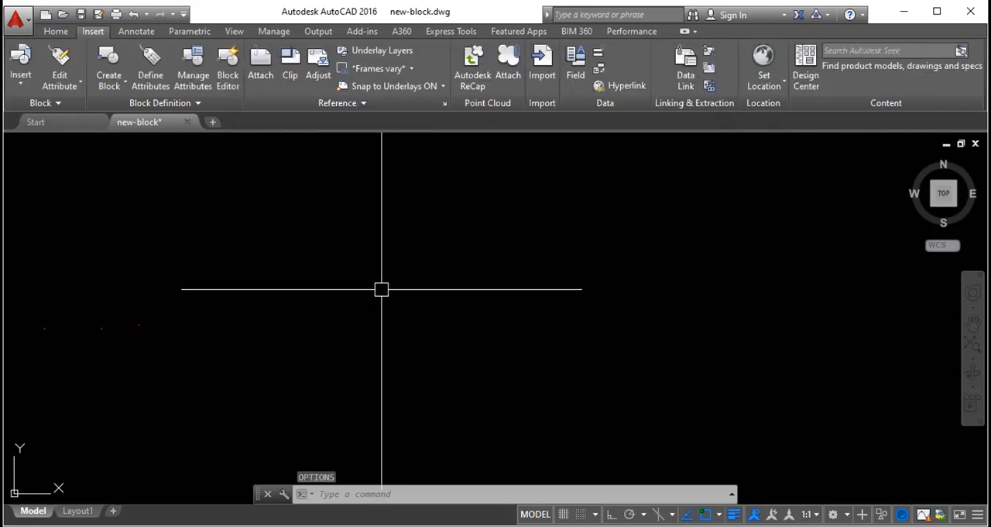
- Set the precision of the architectural length units to 0'-0 1/4" in the drawing units
text(un)
key(Return)
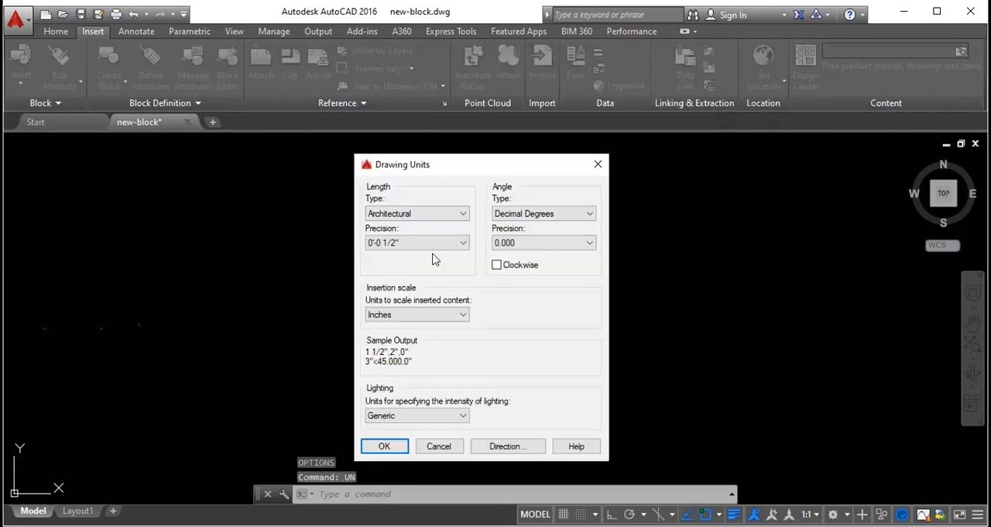
click(386, 245)
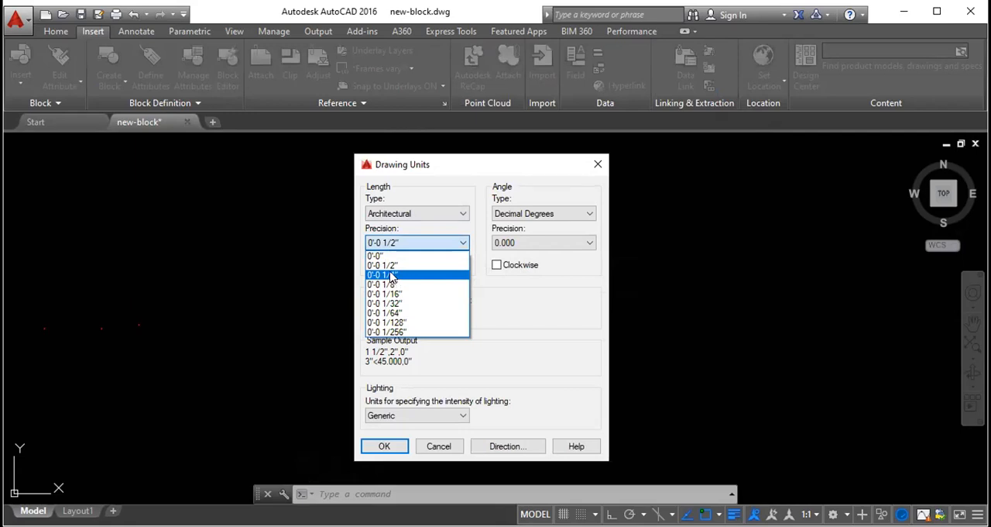
click(393, 276)
click(400, 243)
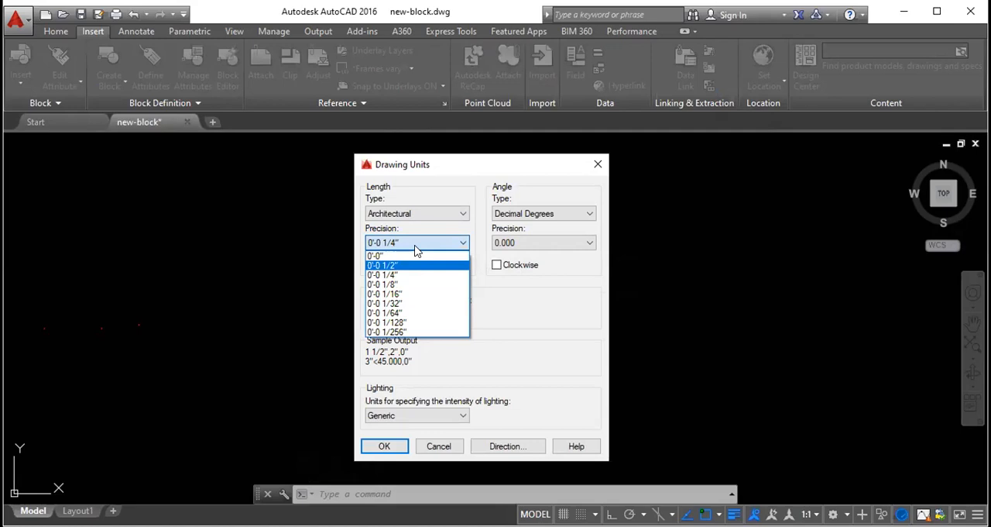
click(399, 274)
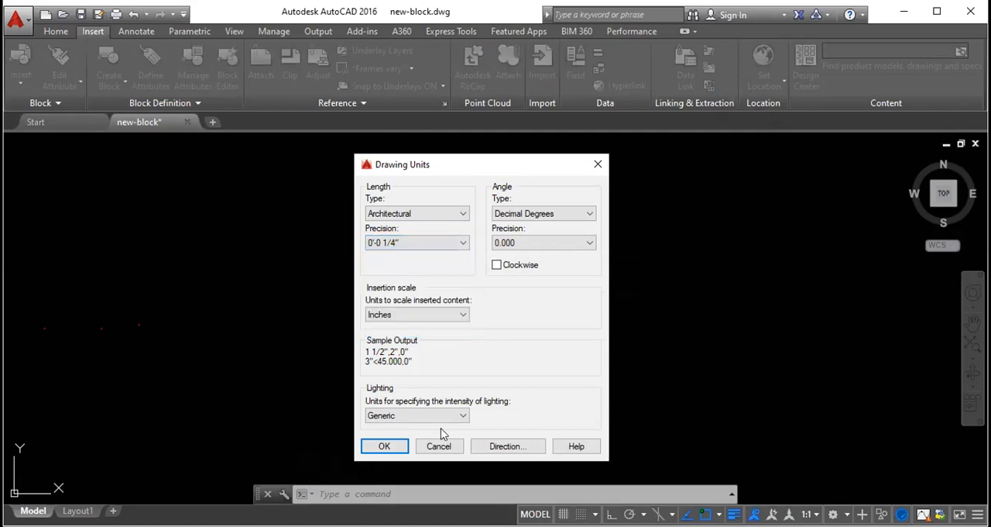
click(384, 445)
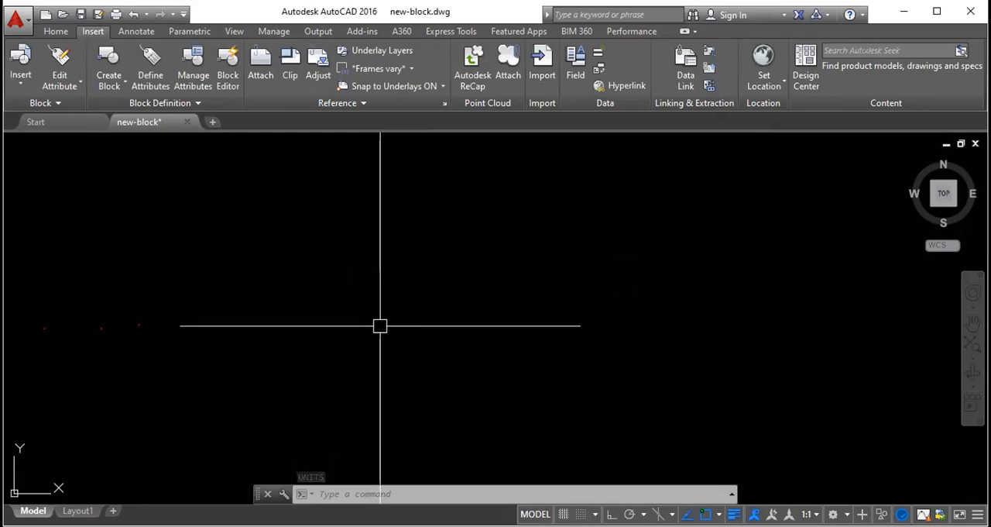
- Draw a single line 40'5" long in the empty area, sloping slightly down to the right
text(l)
key(Return)
click(331, 241)
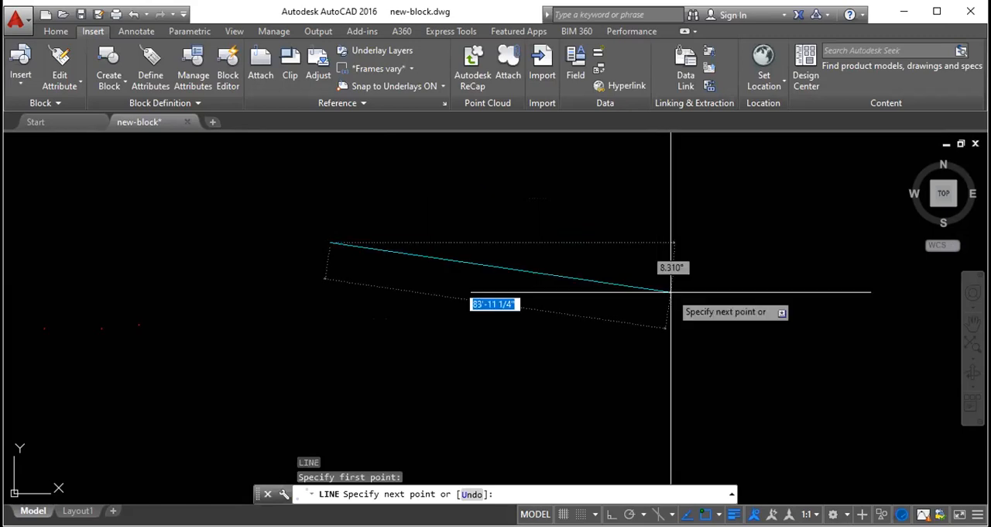
text(40')
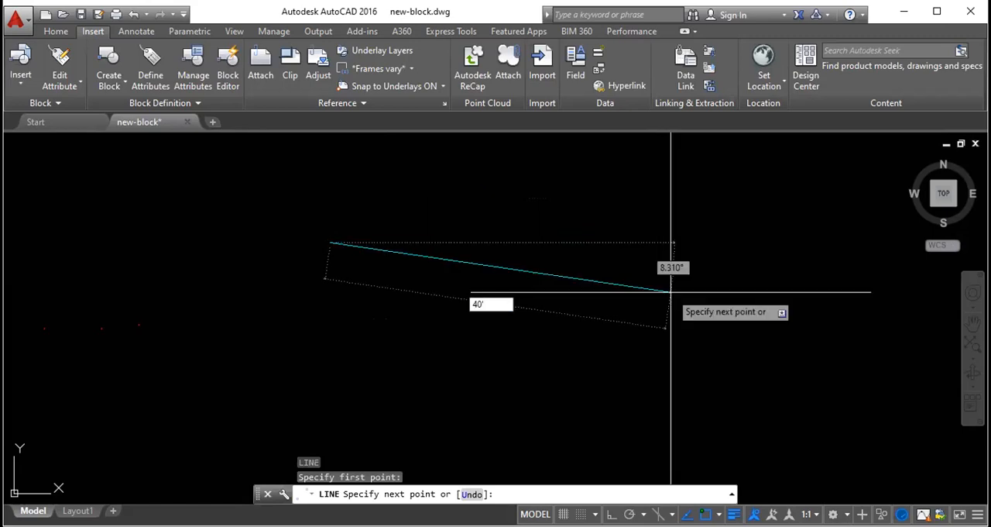
text(5")
key(Return)
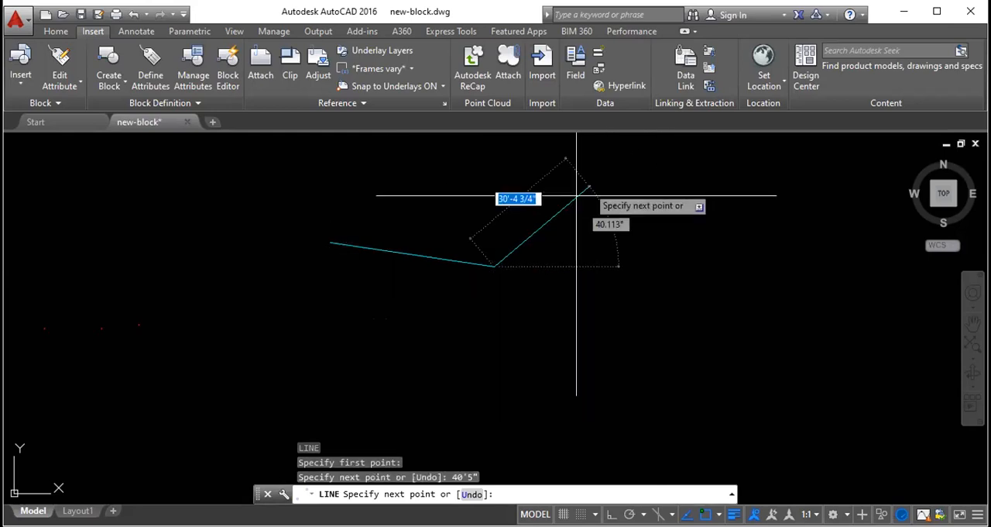
key(Escape)
- Examine the new 40'5" line and its grips up close, then clear the selection
click(432, 258)
scroll(414, 239, up, 4)
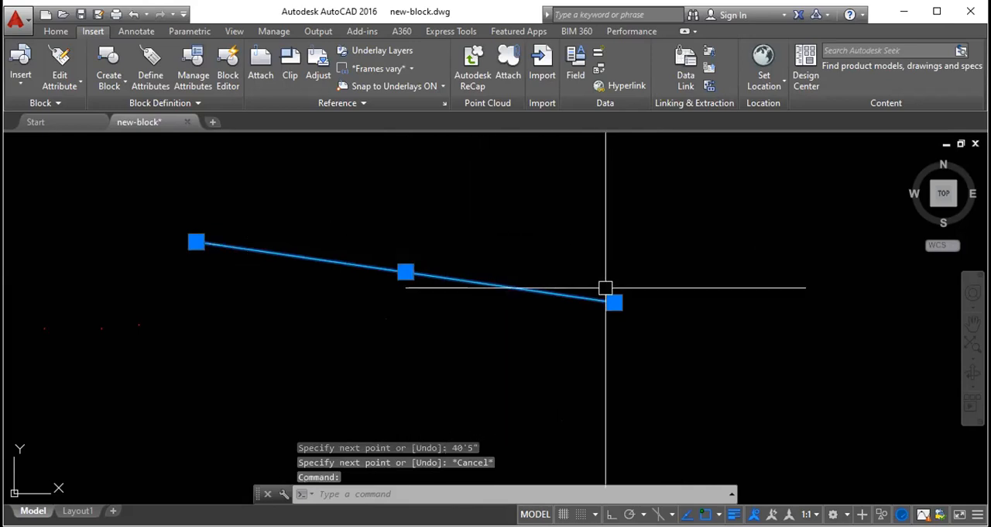
scroll(456, 262, down, 4)
key(Escape)
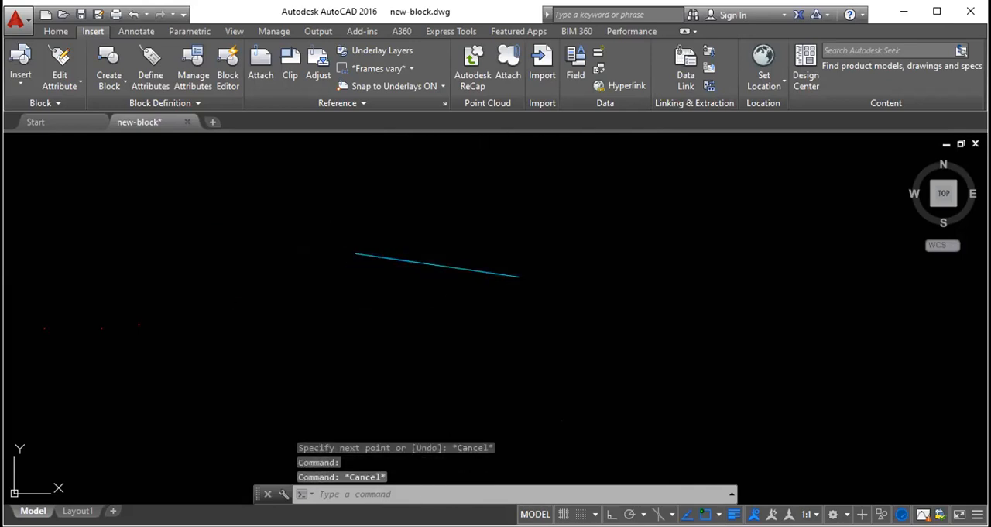
- Draw a second line 35'4.93458694" long below the first one, rising to the right
key(Return)
click(349, 383)
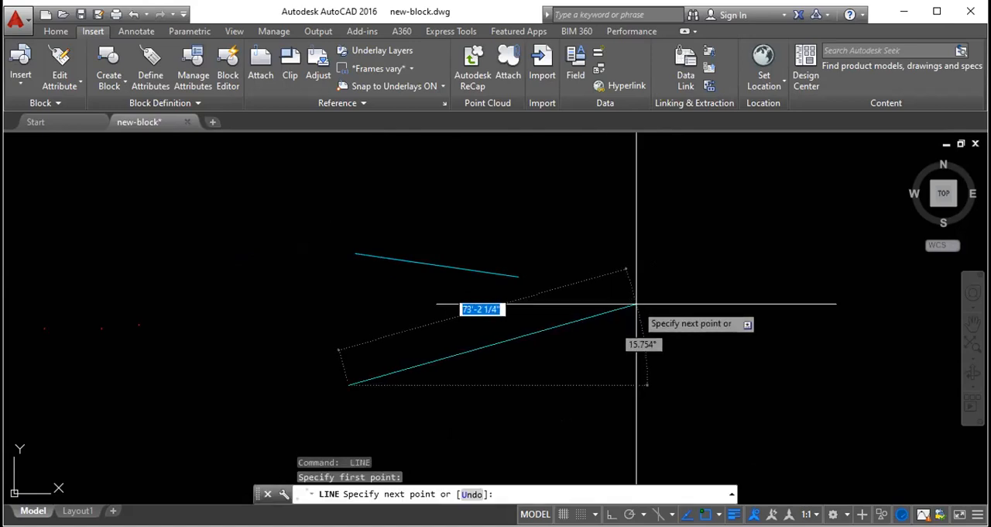
text(35'4.)
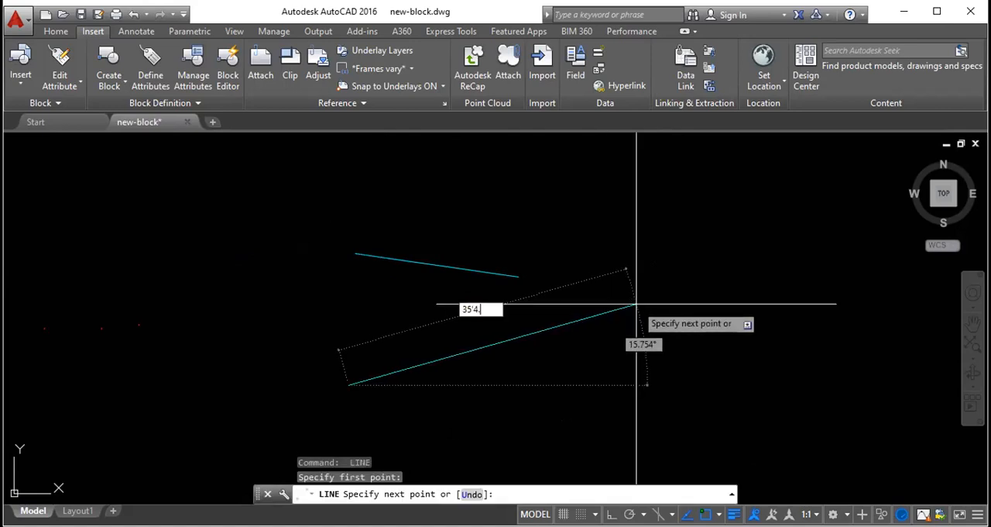
text(93458694")
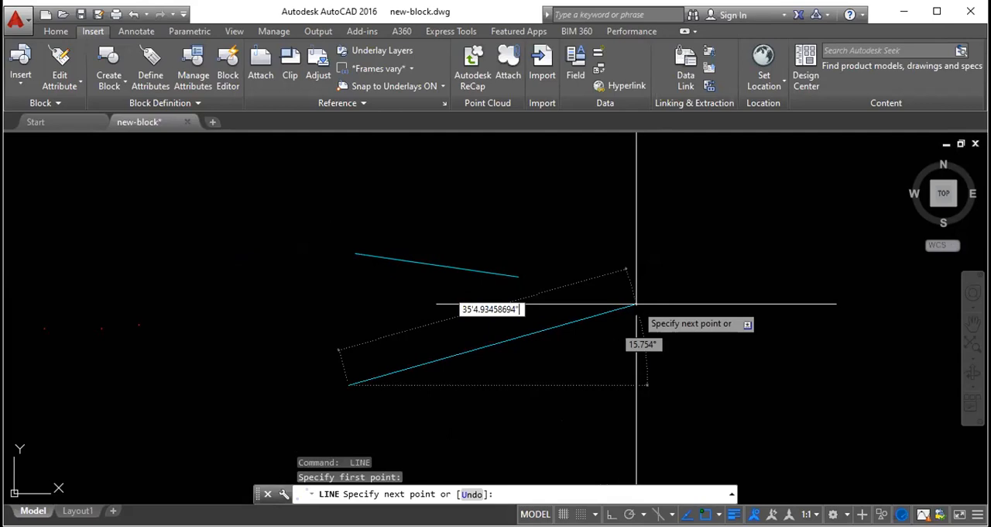
key(Return)
key(Escape)
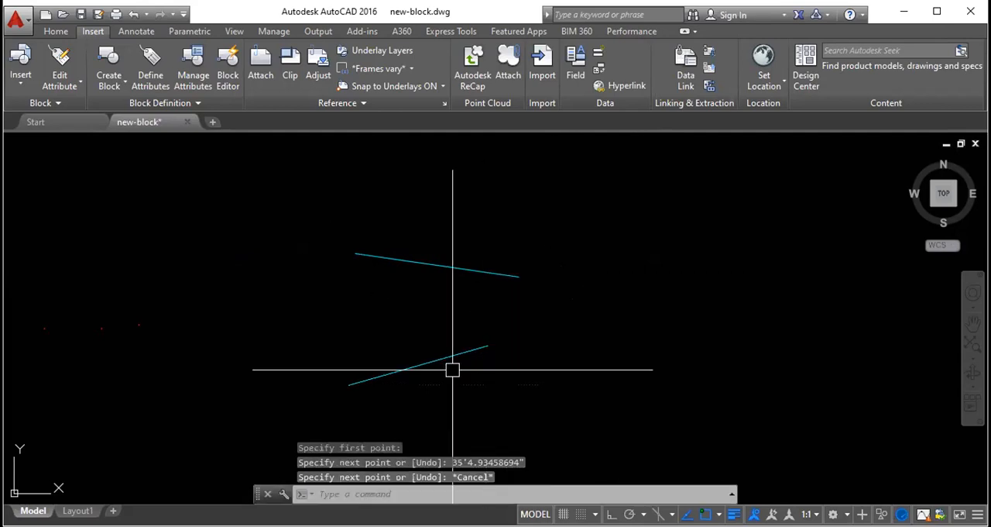
- Examine the lower line and its grips up close, then clear the selection
click(409, 367)
scroll(400, 391, up, 2)
key(Escape)
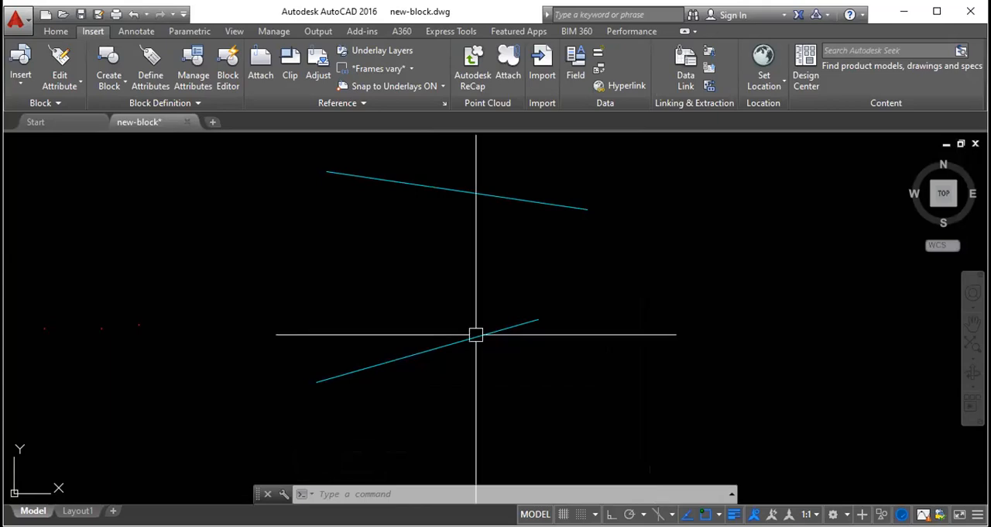
- Check the display and the open-and-save program options again and close them without changes
text(op)
key(Return)
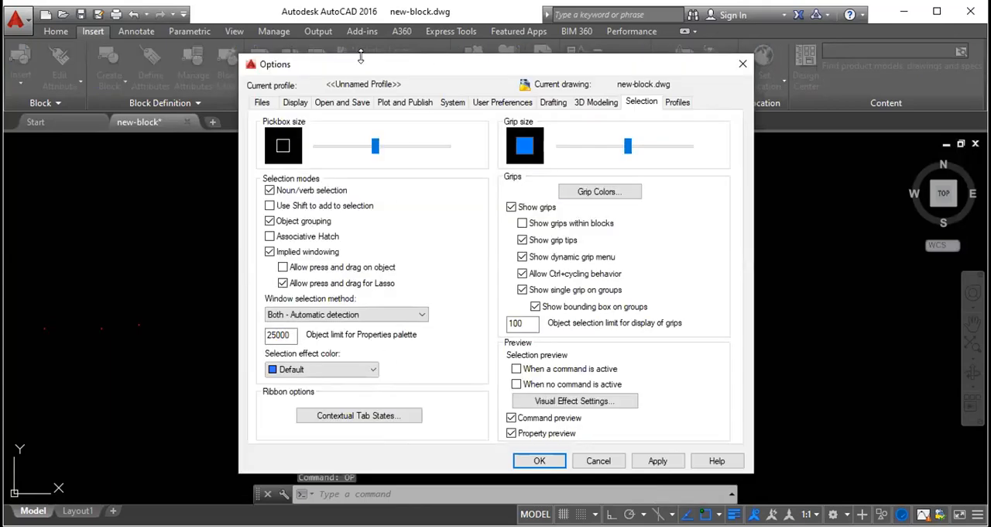
click(297, 103)
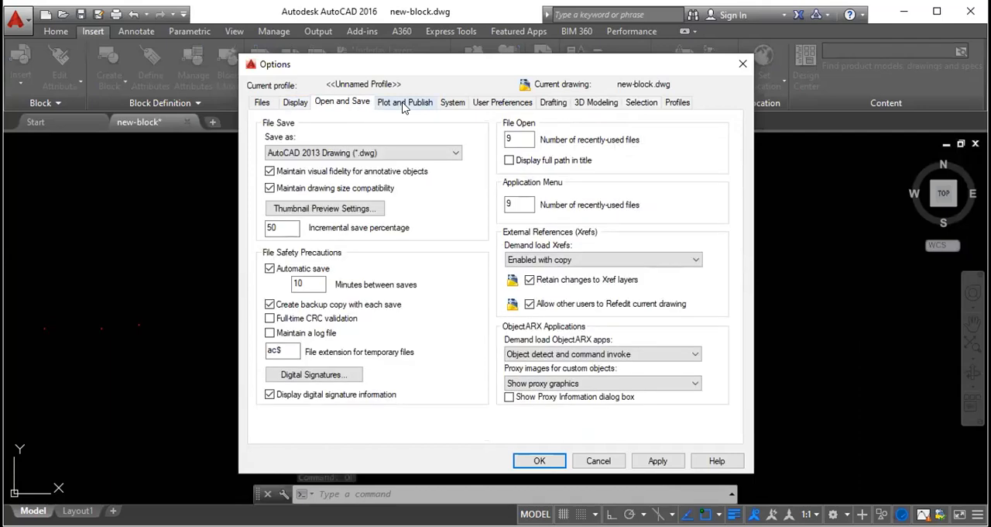
click(744, 64)
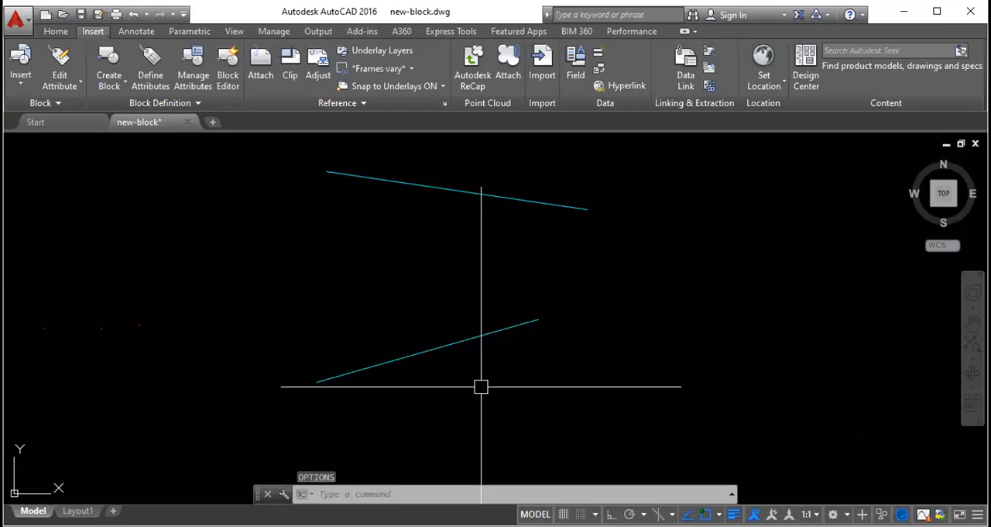
text(RE)
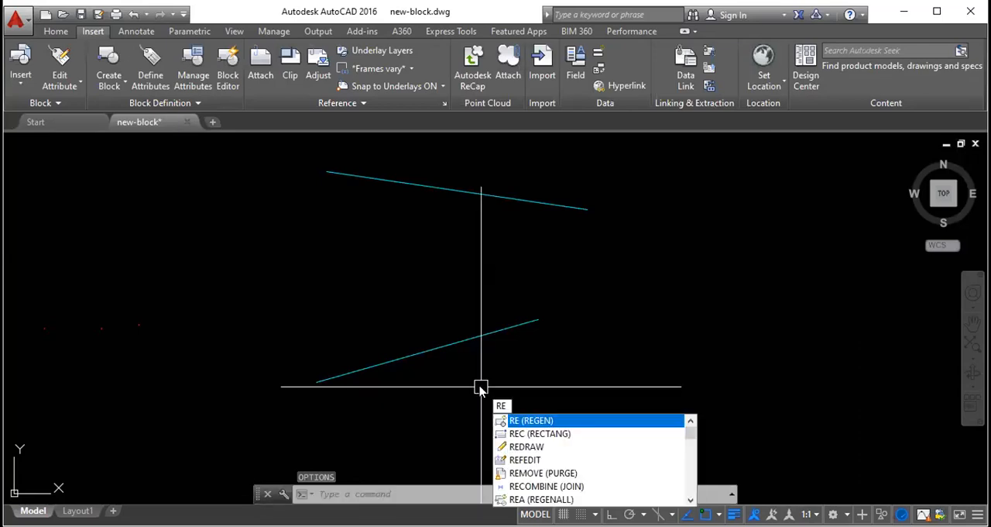
text(C)
key(Return)
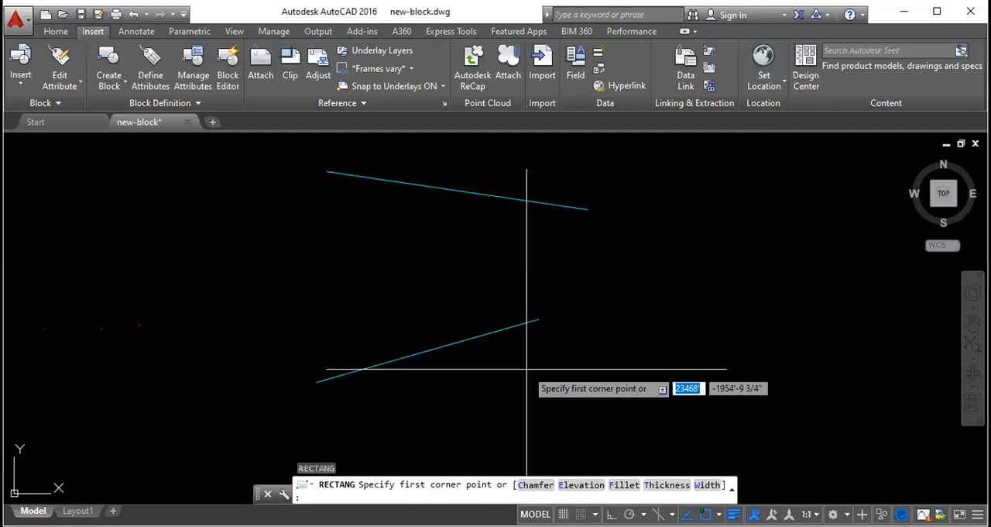
text(2)
key(Escape)
key(Escape)
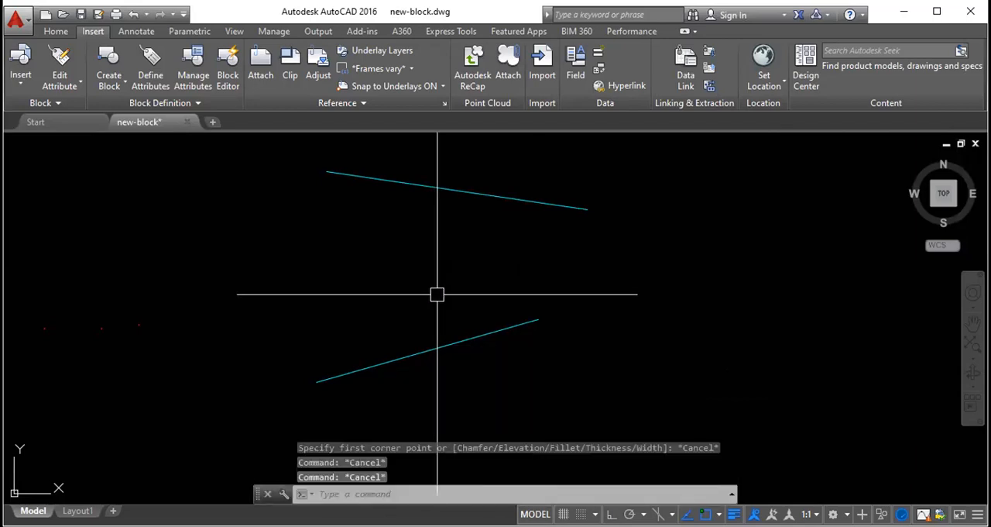
- Check the drafting options and the tooltip appearance size and transparency settings without changing them
text(op)
key(Return)
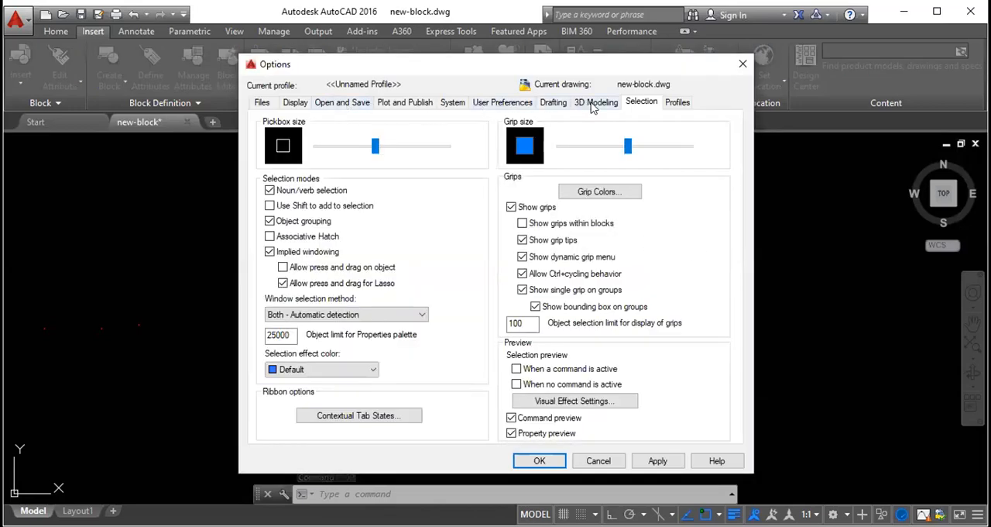
click(593, 106)
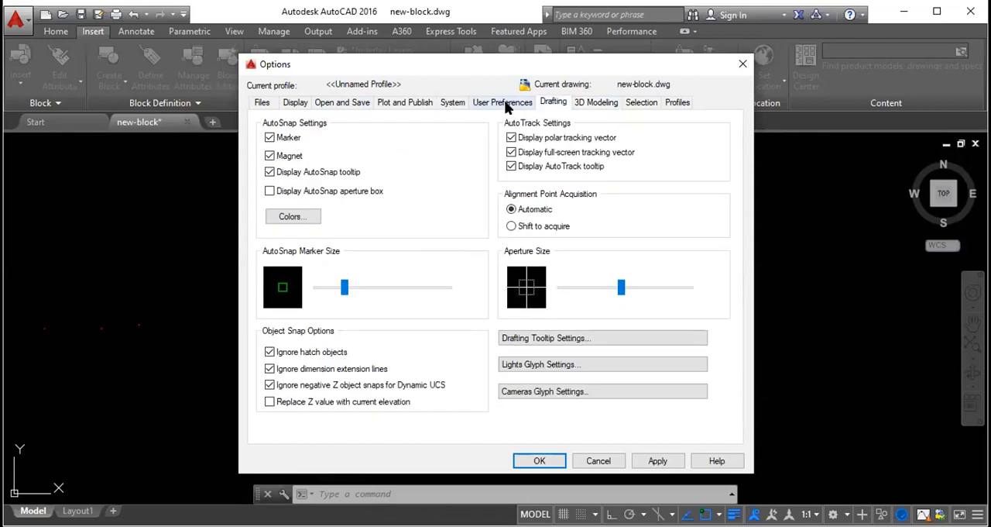
click(553, 342)
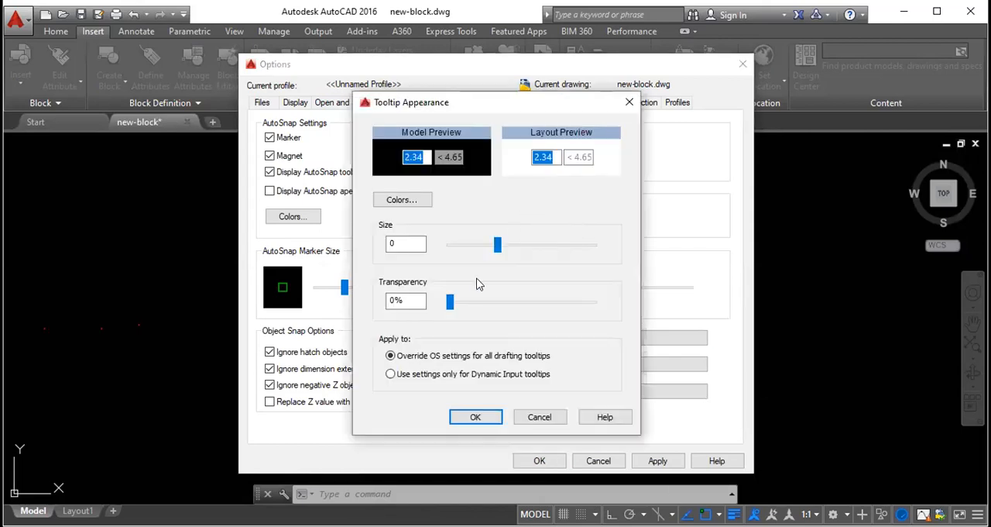
mouse_move(450, 302)
mouse_down()
mouse_move(518, 303)
mouse_move(449, 303)
mouse_up()
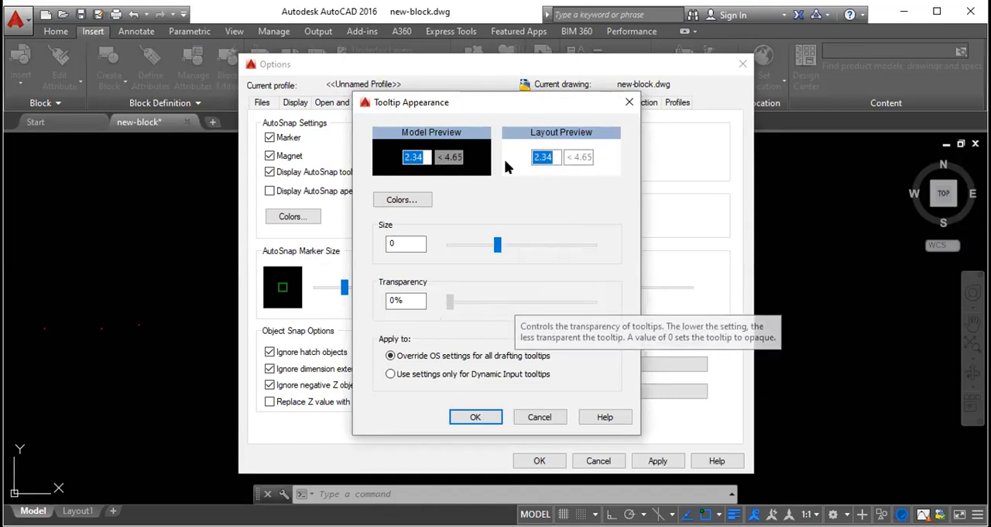
mouse_move(497, 245)
mouse_down()
mouse_move(531, 247)
mouse_move(497, 246)
mouse_up()
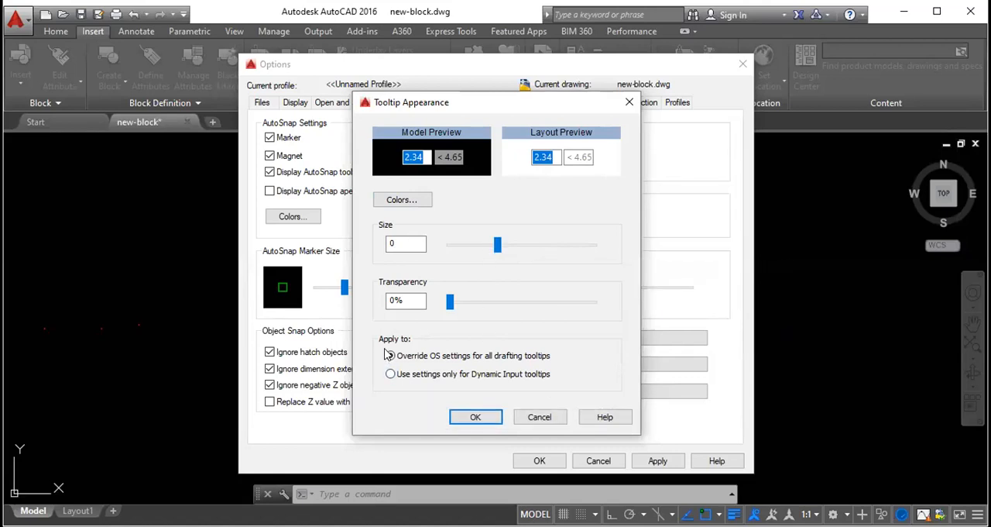
click(480, 417)
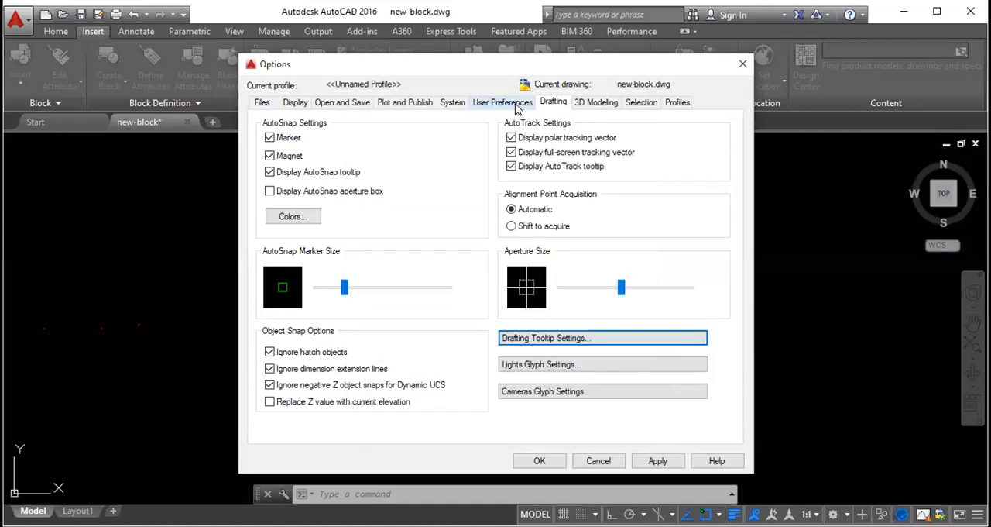
- Look through the user preferences, system and plot-and-publish options
click(515, 104)
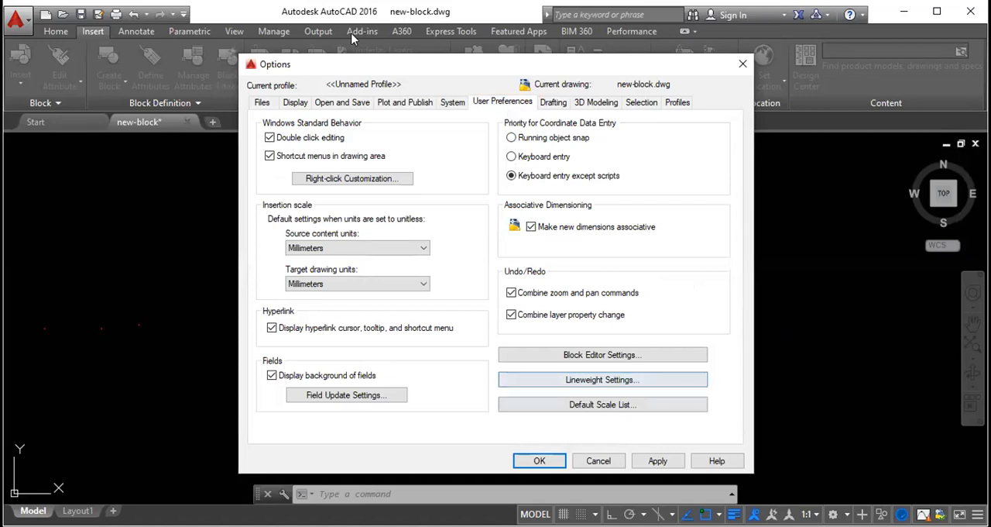
click(454, 104)
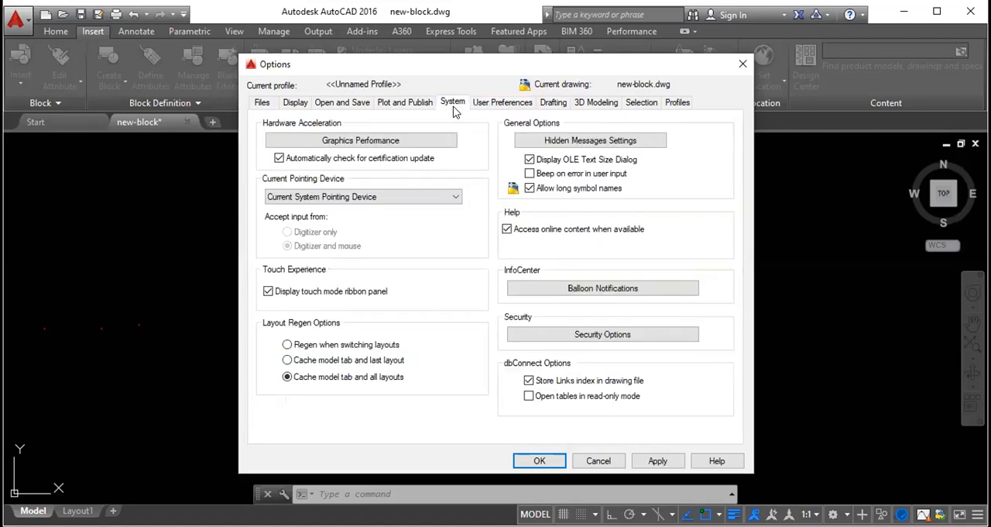
click(413, 104)
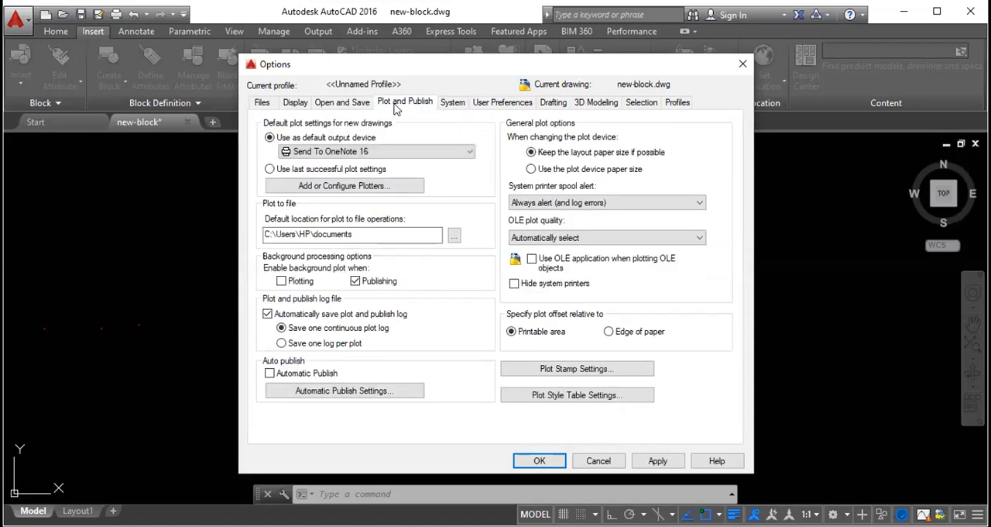
- Turn off Show ToolTips in the display options and test the setting by starting and cancelling a rectangle
click(294, 105)
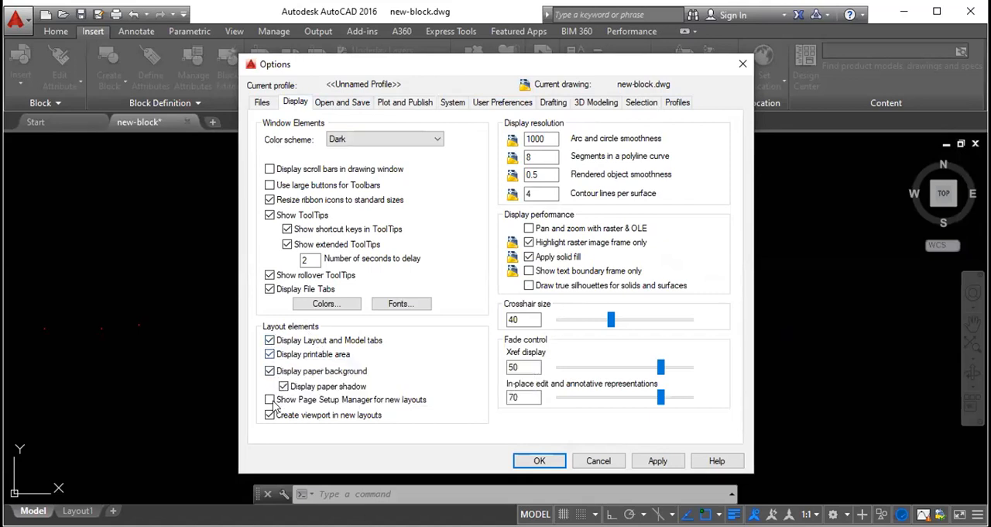
click(269, 200)
click(269, 215)
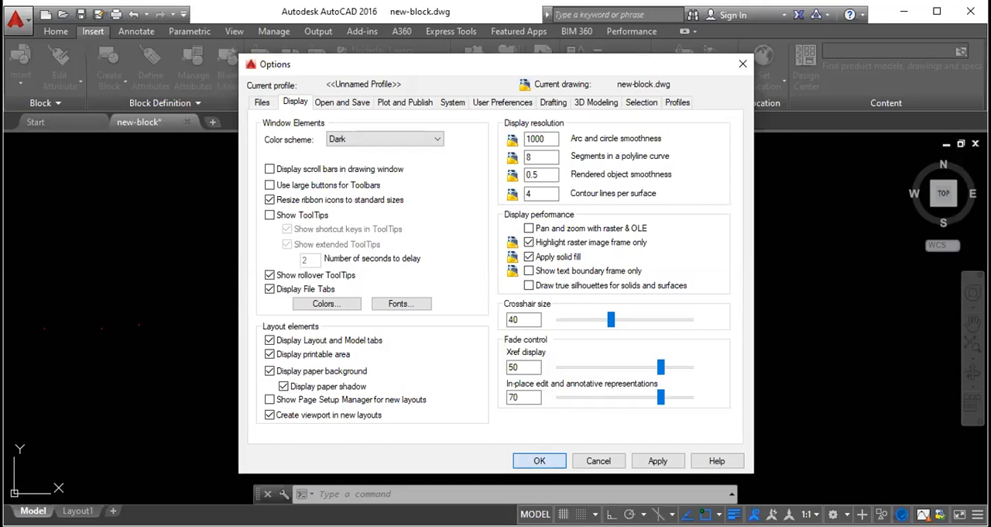
click(539, 461)
text(rec)
key(Return)
key(Escape)
key(Escape)
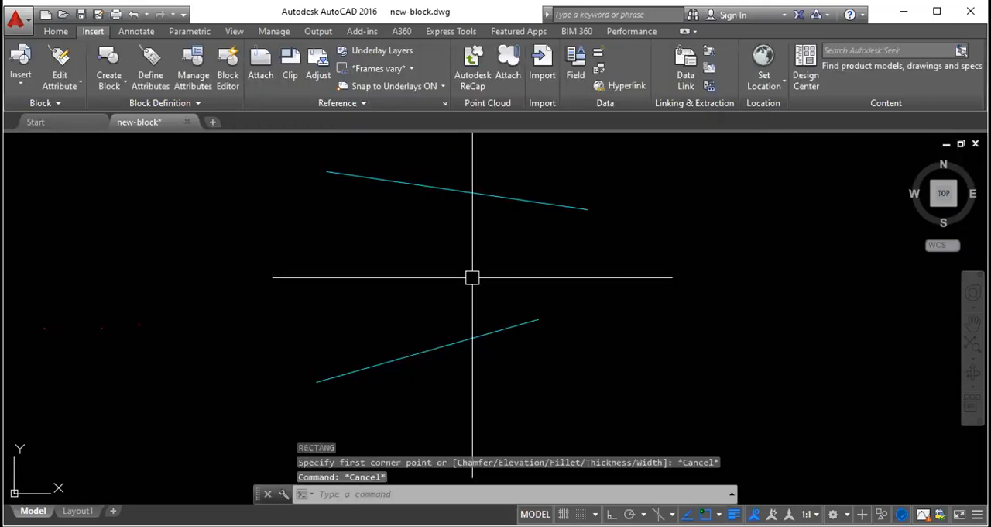
- Try to switch Show ToolTips back on in the display options
text(op)
key(Return)
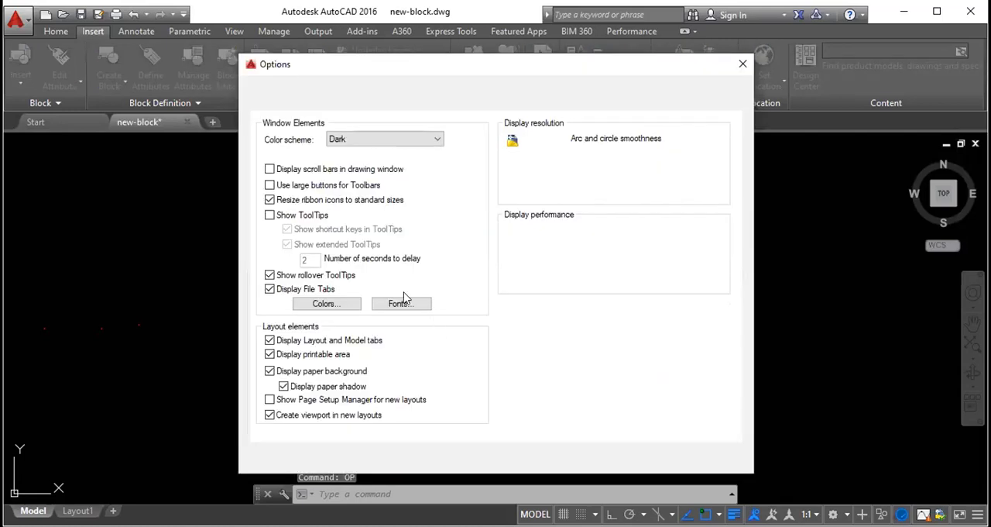
click(269, 216)
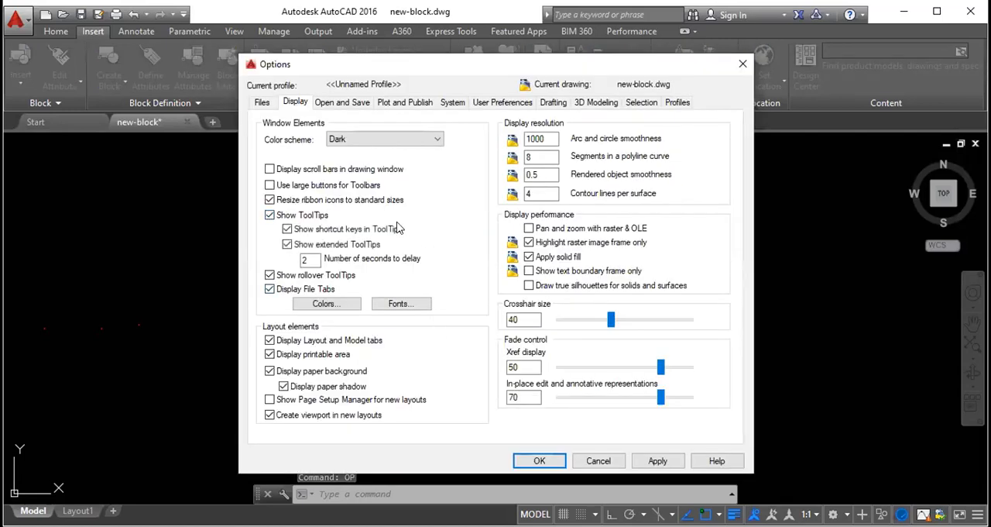
- Review the option pages from open-and-save through plotting, system, user preferences, drafting and 3D modeling to selection, and close them without saving
click(344, 104)
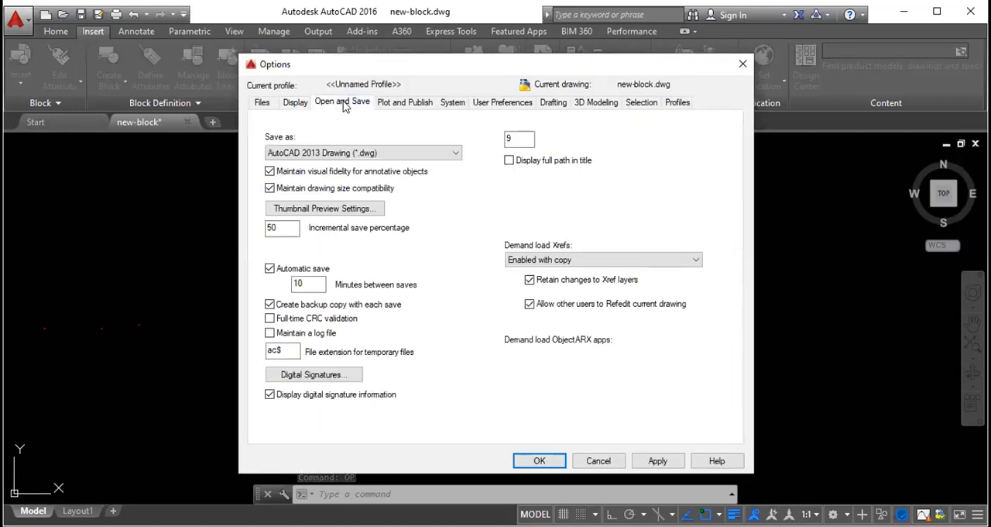
click(402, 104)
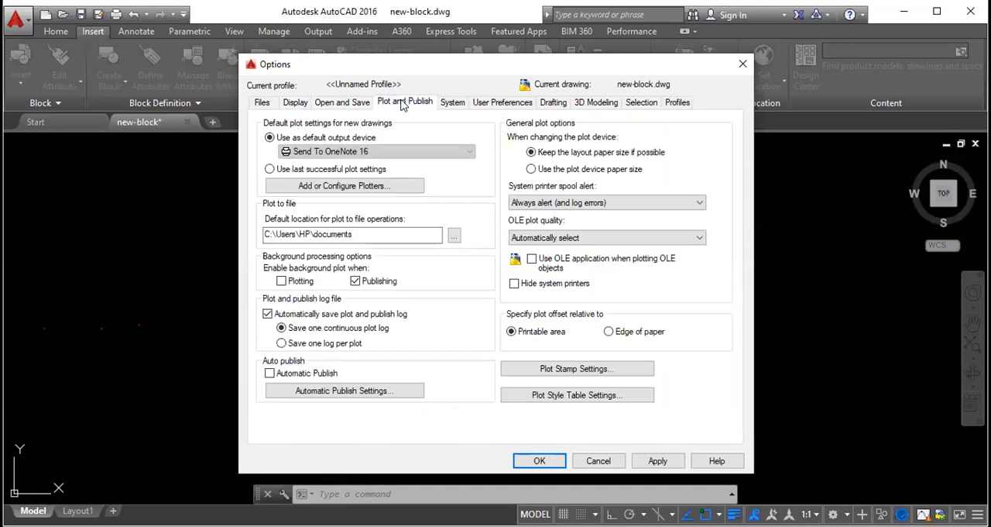
click(454, 105)
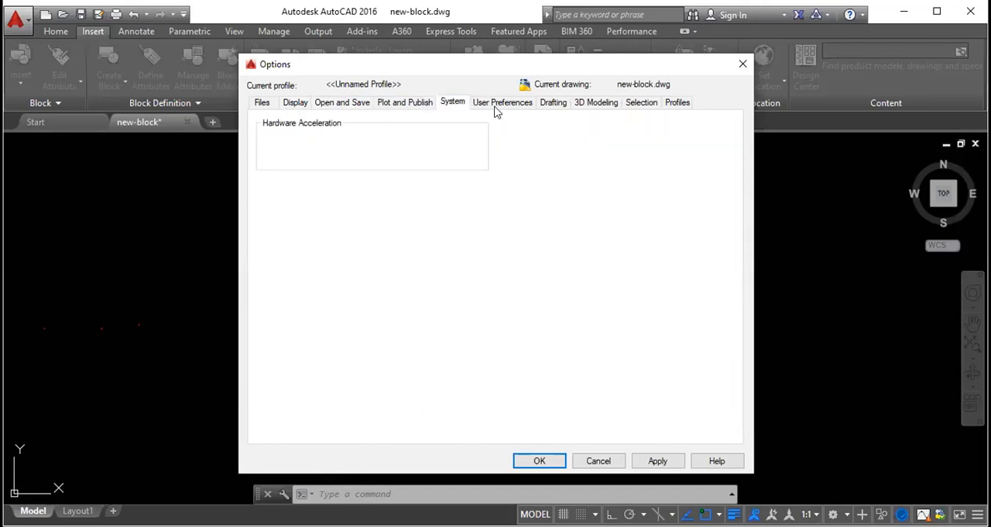
click(501, 108)
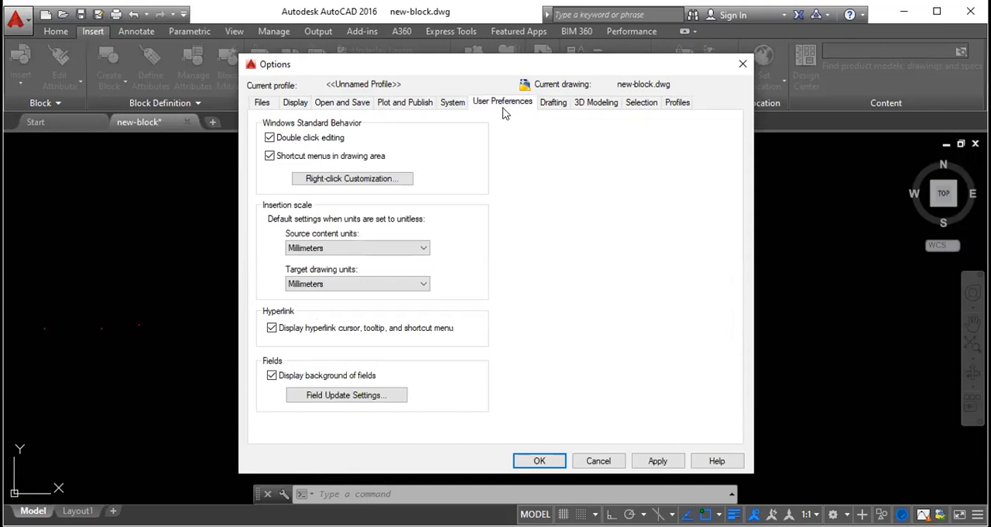
click(552, 105)
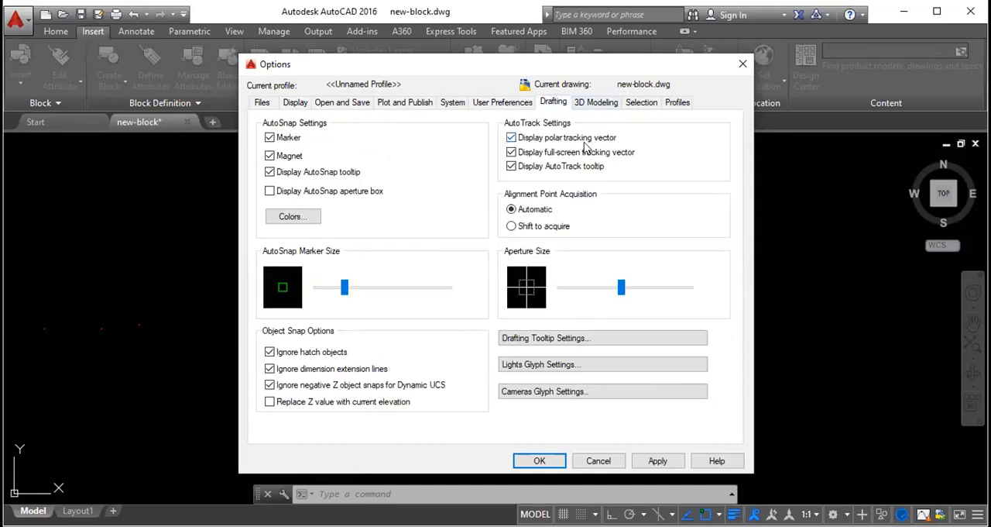
click(614, 104)
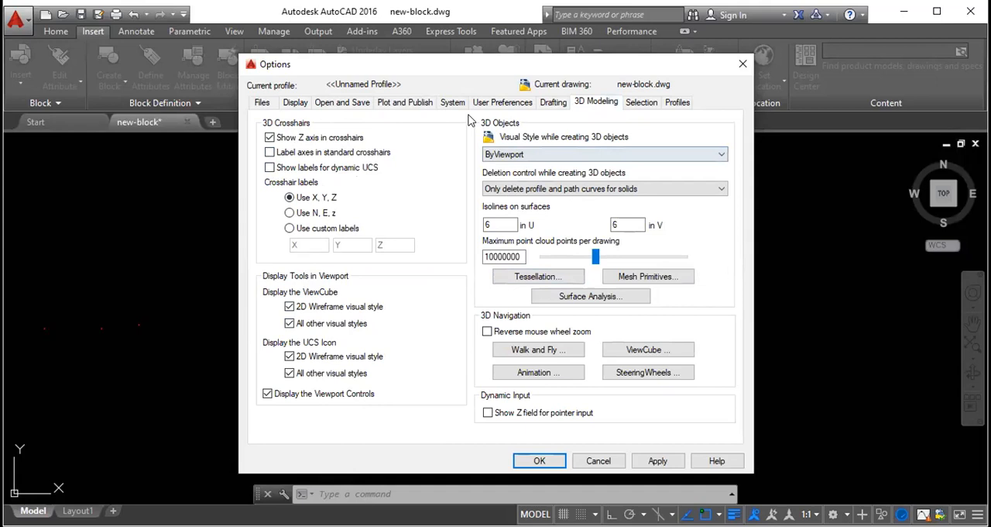
click(643, 103)
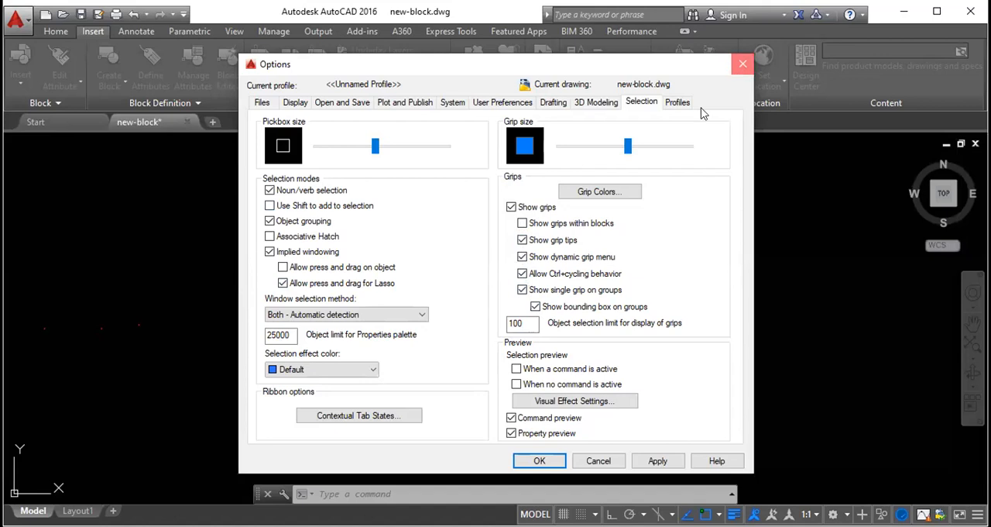
key(Escape)
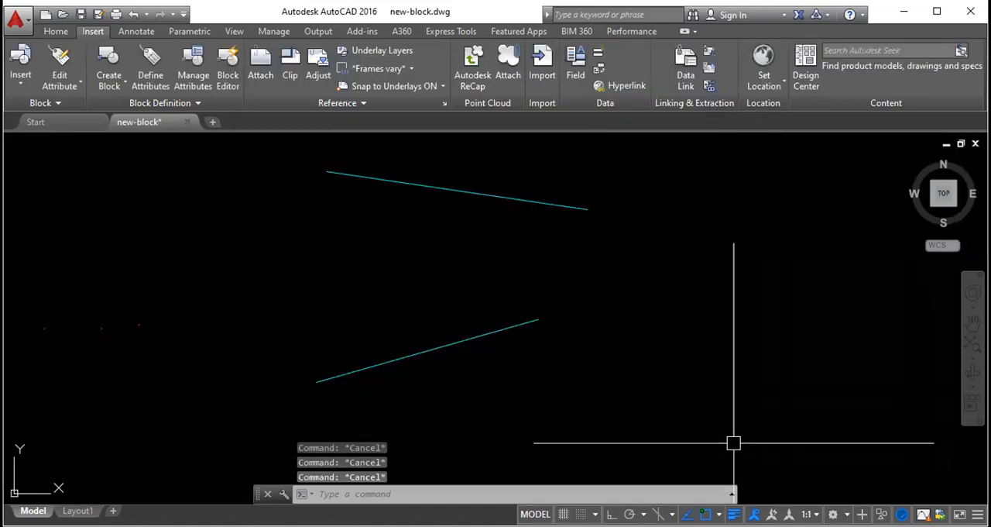
- Add Quick Properties to the tools shown on the status bar
click(731, 493)
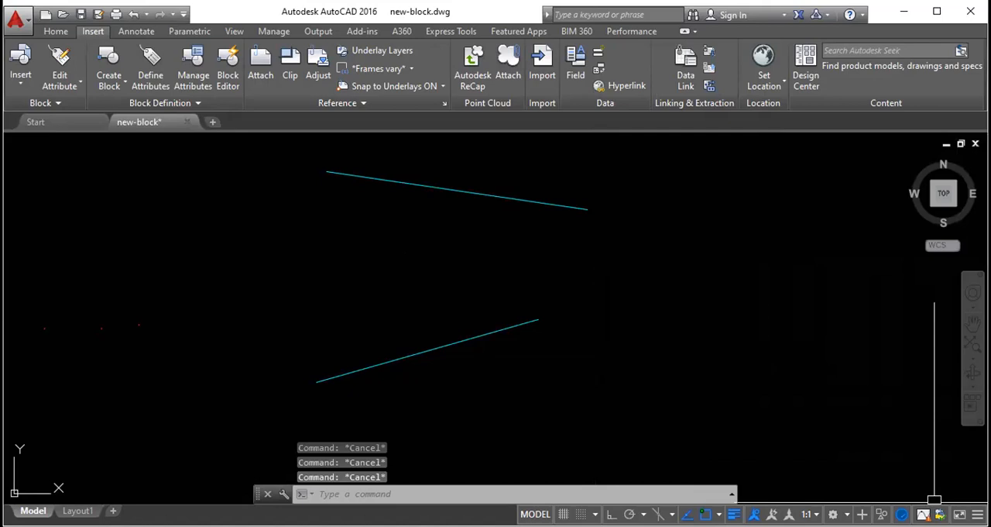
click(977, 513)
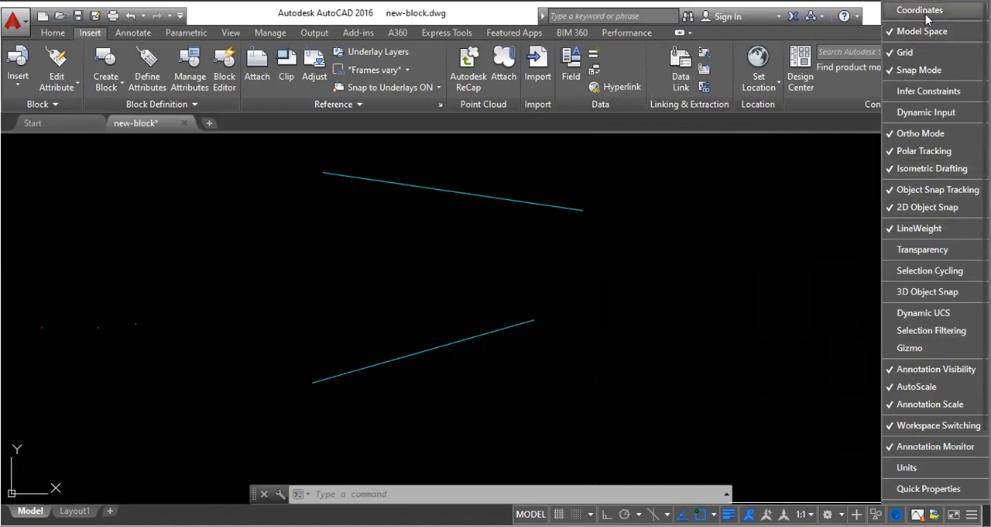
click(925, 488)
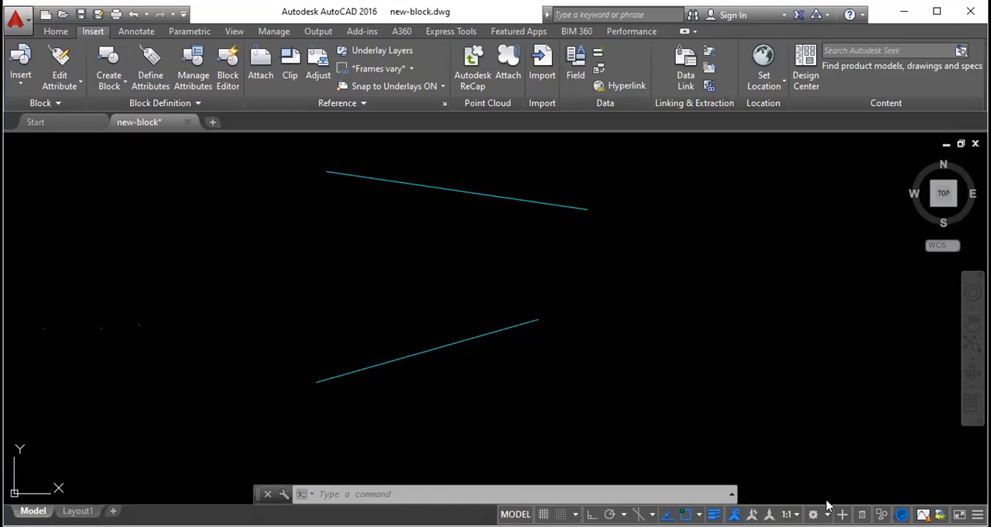
- Choose the Drafting & Annotation workspace, and cancel the stray selection window and rectangle started in the drawing
click(826, 511)
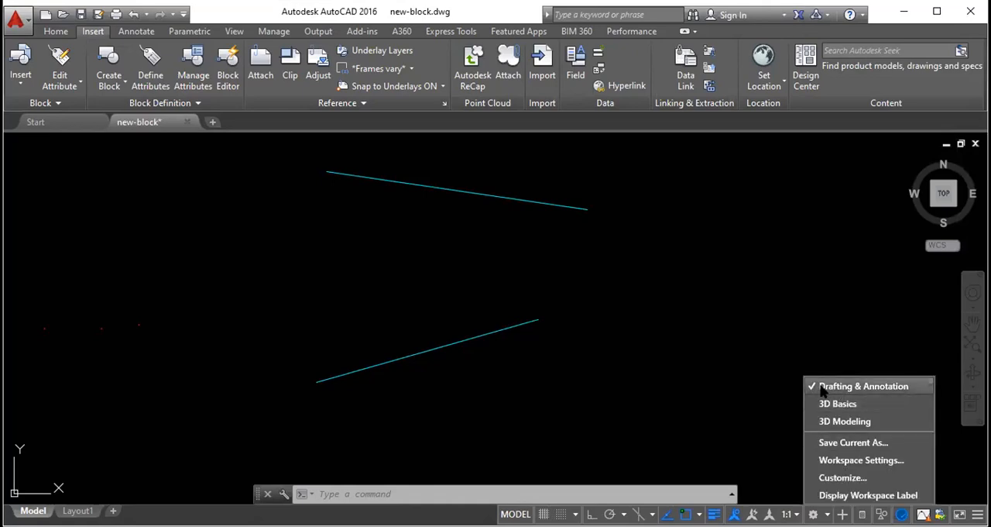
click(820, 386)
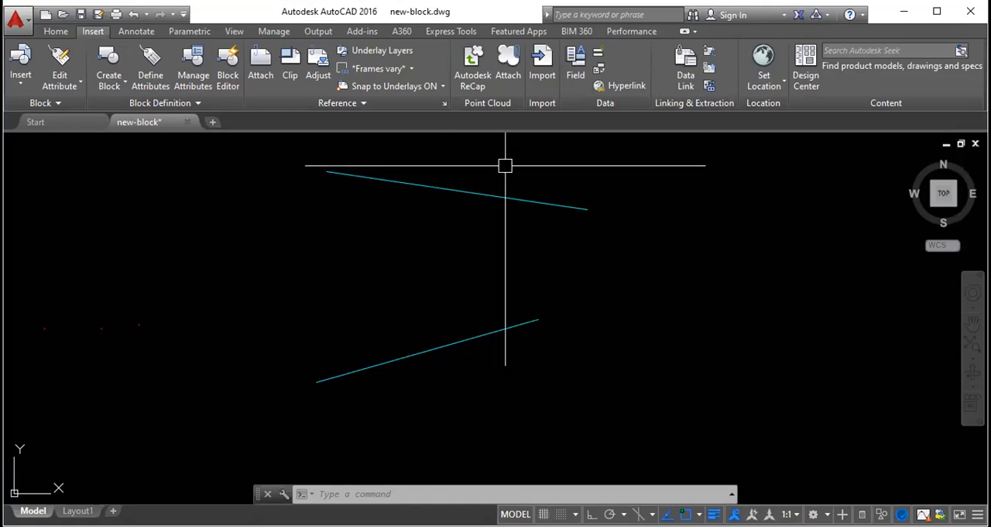
click(460, 264)
key(Escape)
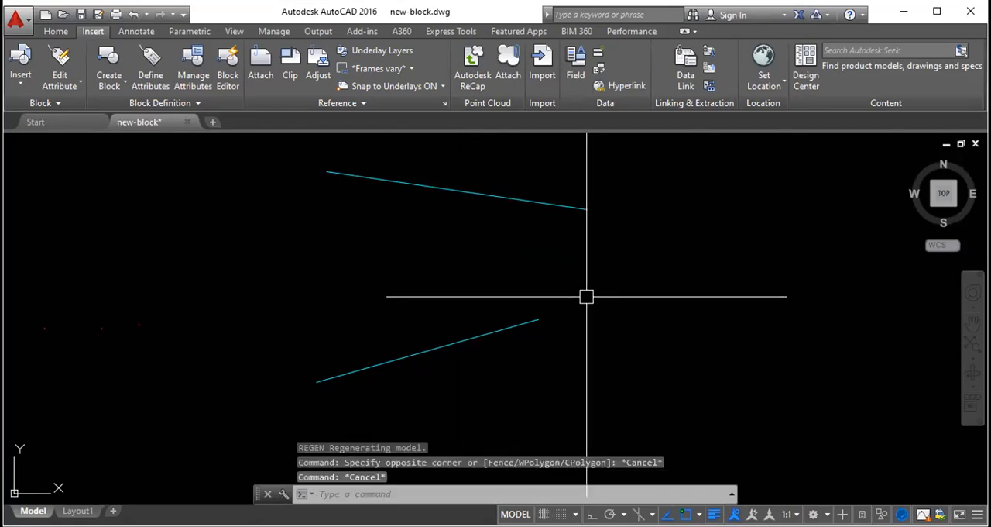
key(Return)
key(Escape)
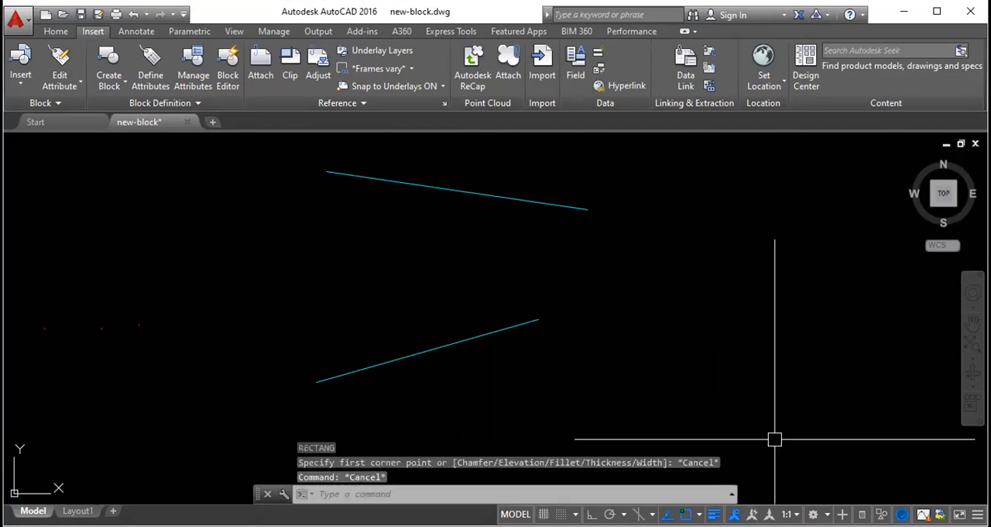
- Examine the available workspaces and the workspace settings, close them without changes and cancel the stray selection window
click(813, 513)
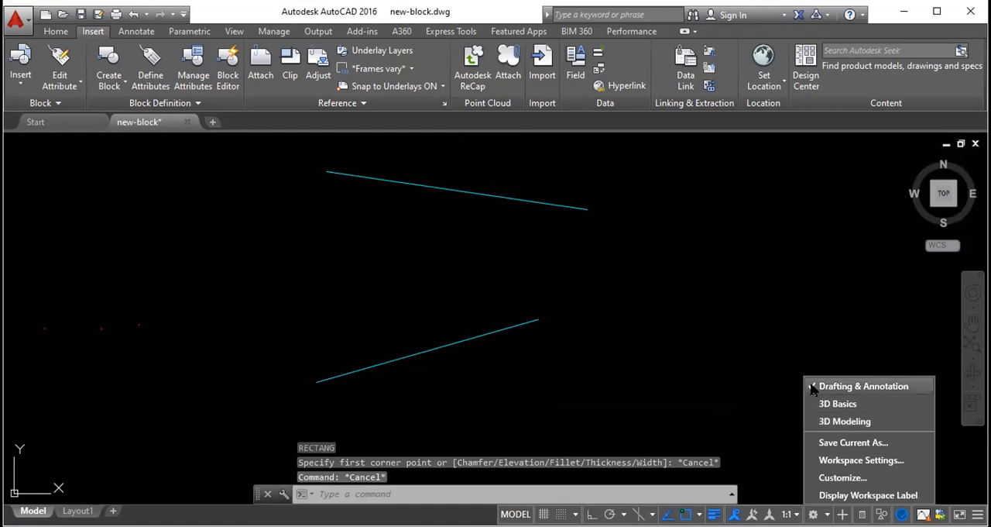
click(813, 514)
click(813, 513)
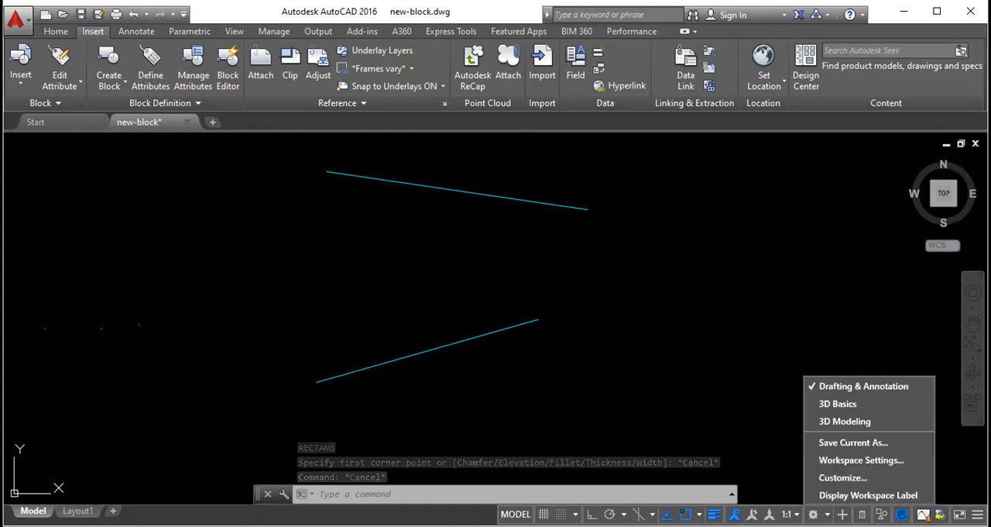
click(818, 461)
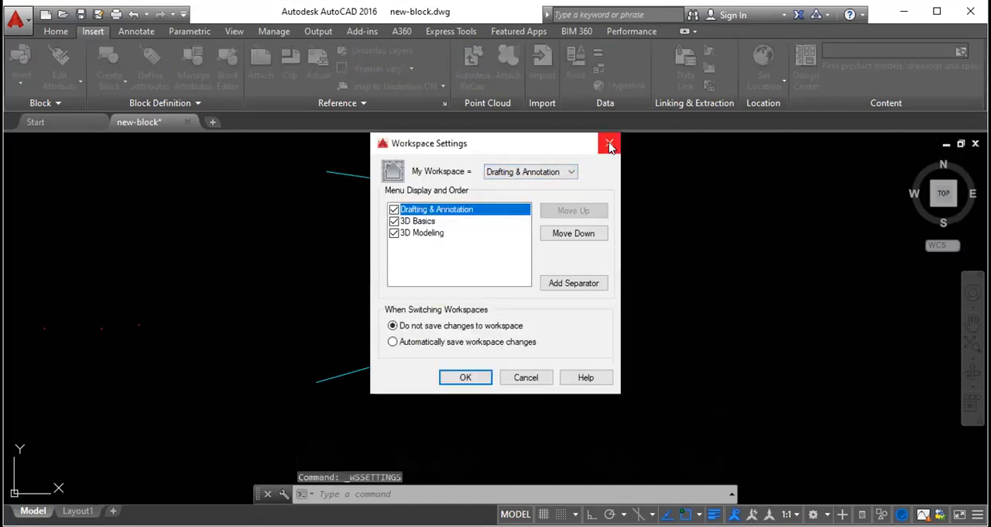
click(394, 209)
click(465, 377)
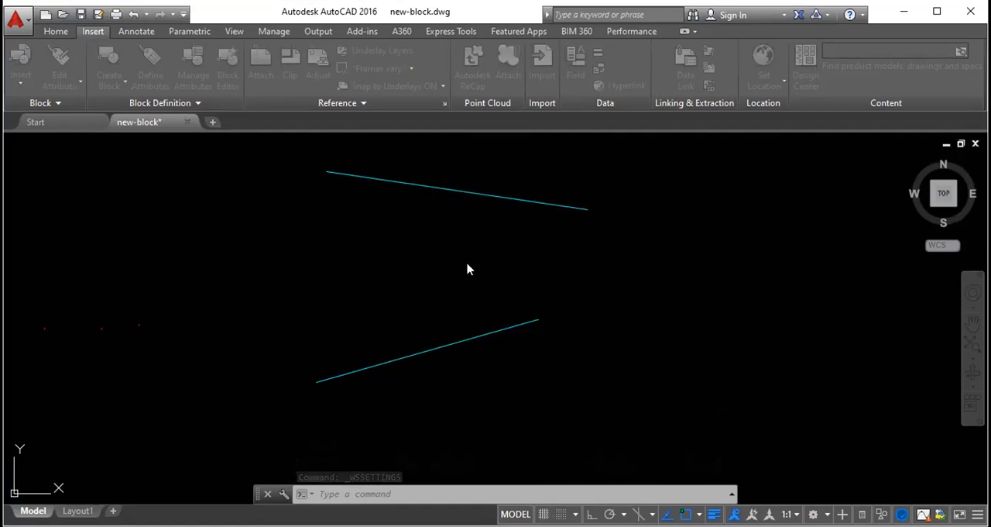
click(470, 261)
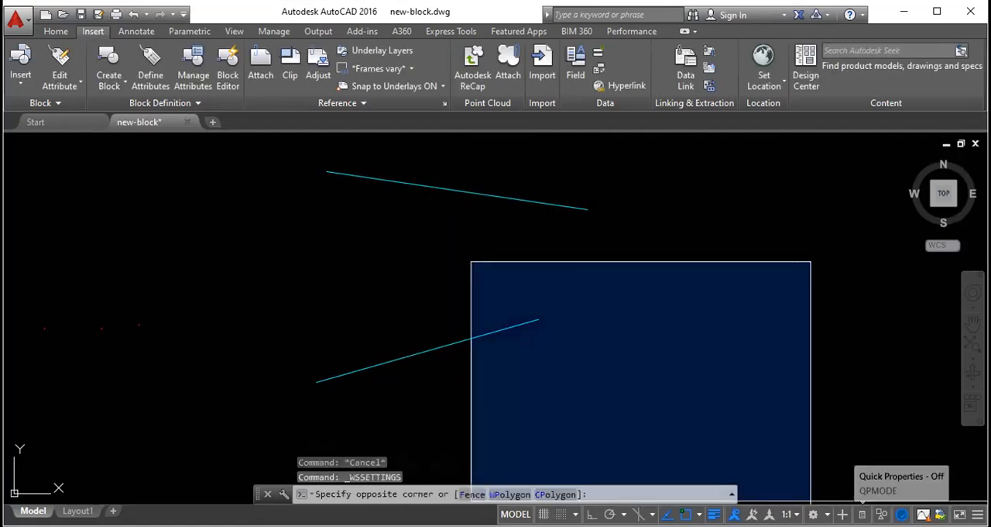
key(Escape)
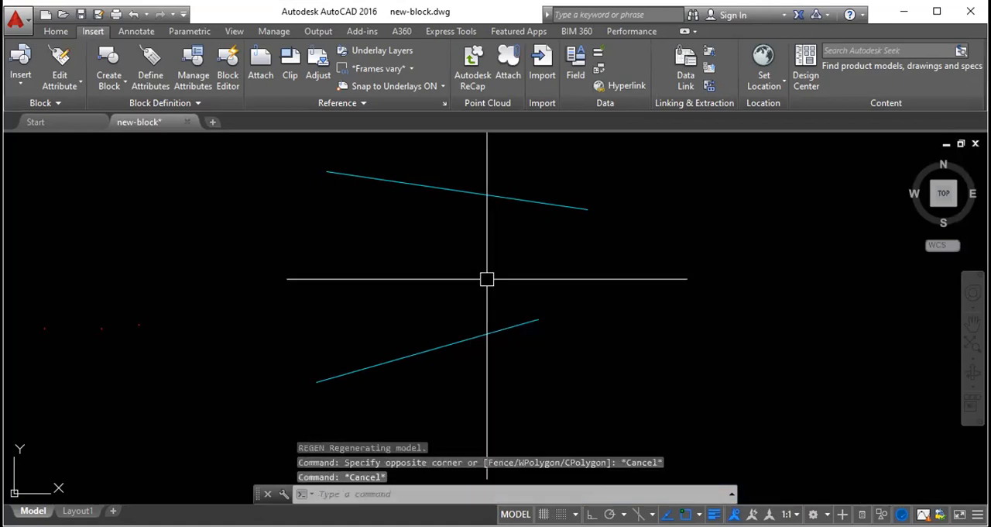
text(rec)
key(Return)
click(480, 267)
key(Escape)
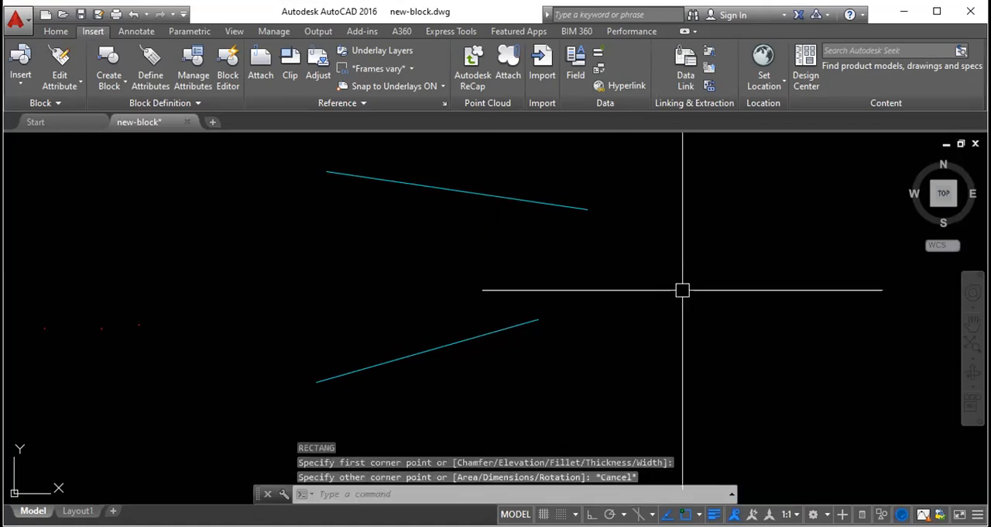
key(Escape)
- Review the workspace settings, including menu order and saving behaviour when switching, and close them without changes
click(813, 514)
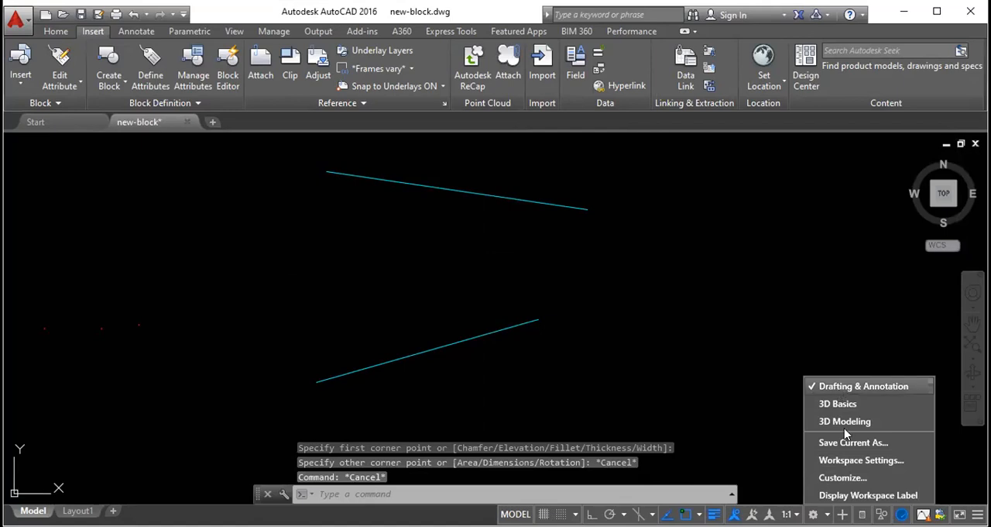
click(854, 462)
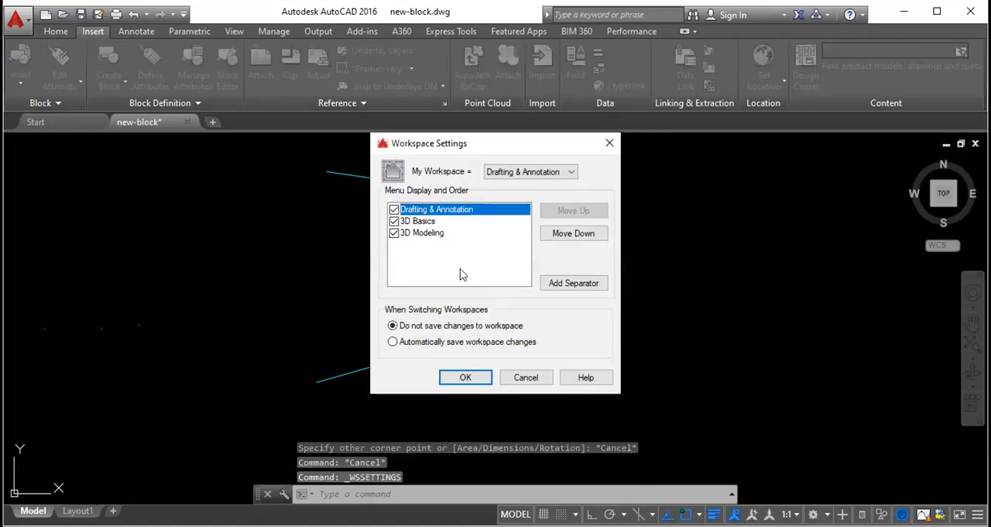
key(Escape)
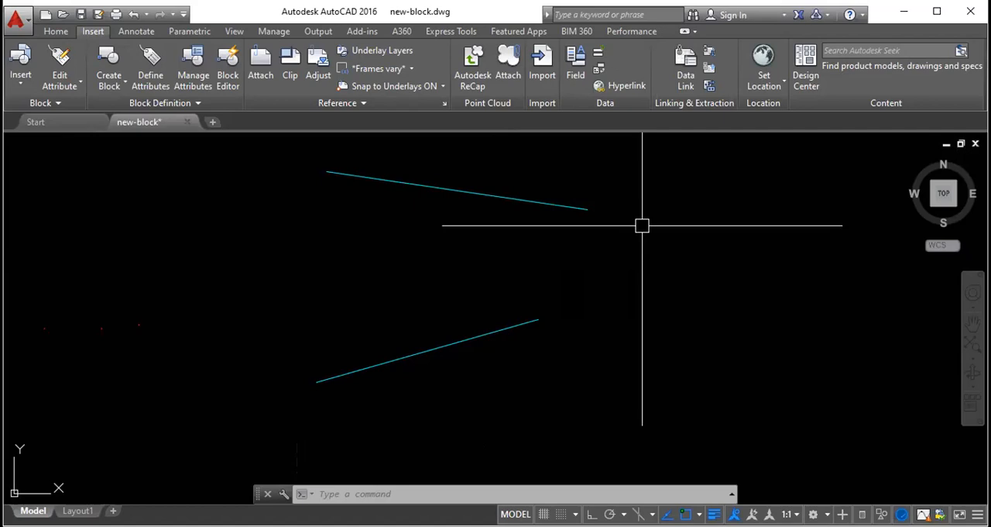
text(rec)
key(Return)
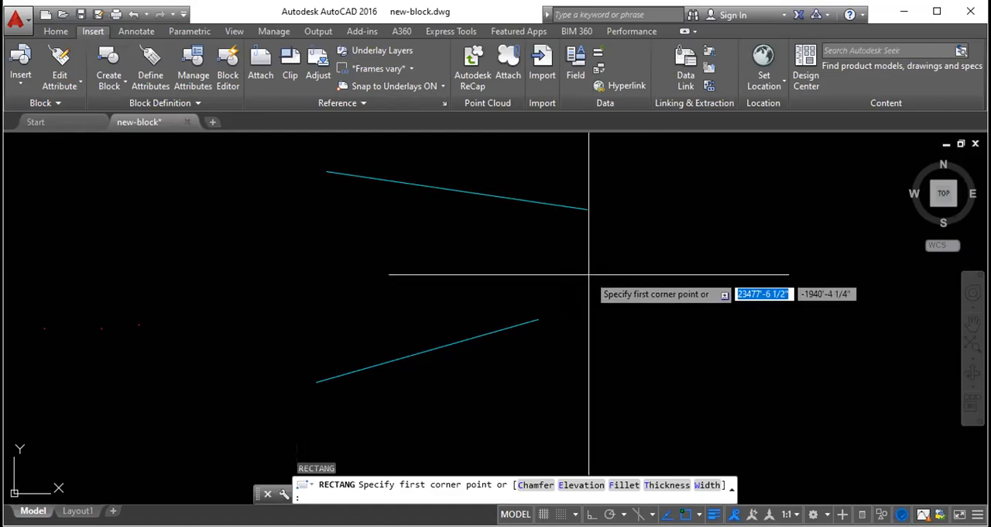
text(1,1)
key(Return)
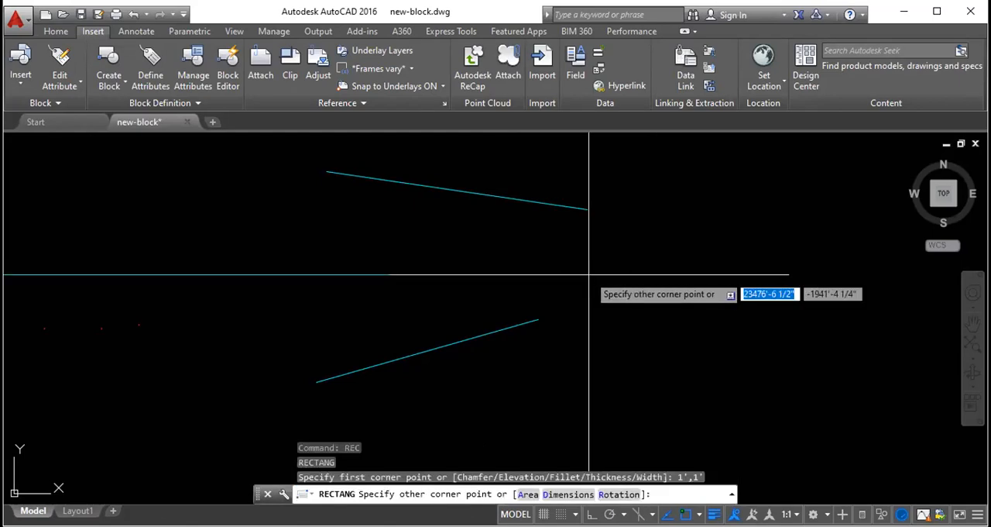
key(Escape)
key(Escape)
key(Escape)
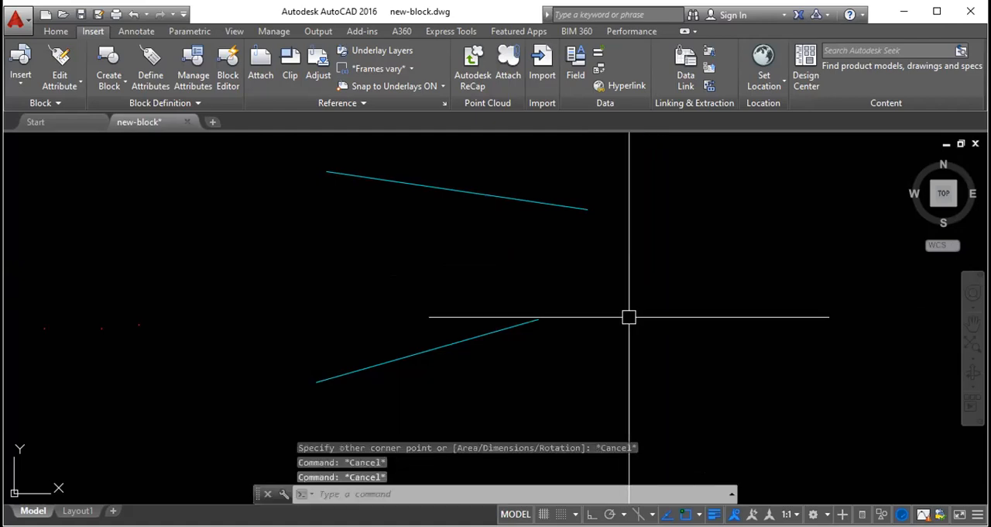
- Draw a 1' by 1' rectangle just below the end of the upper line, using the relative corner @1',1'
key(Return)
click(550, 229)
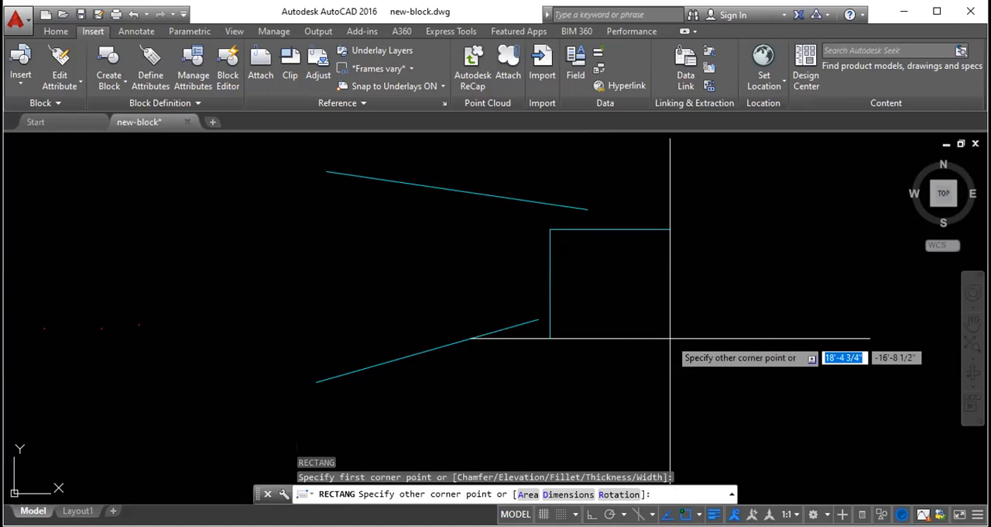
text(@1',1')
key(Return)
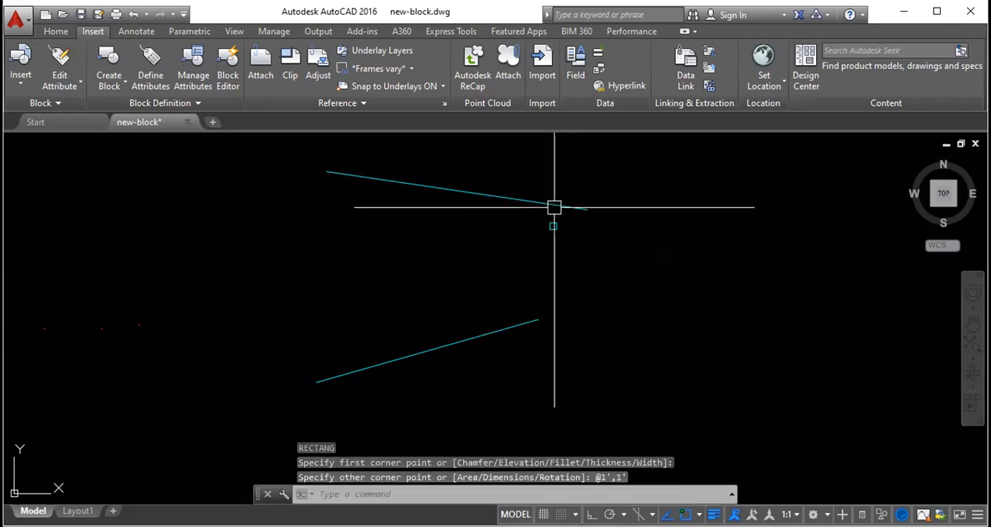
scroll(550, 231, down, 3)
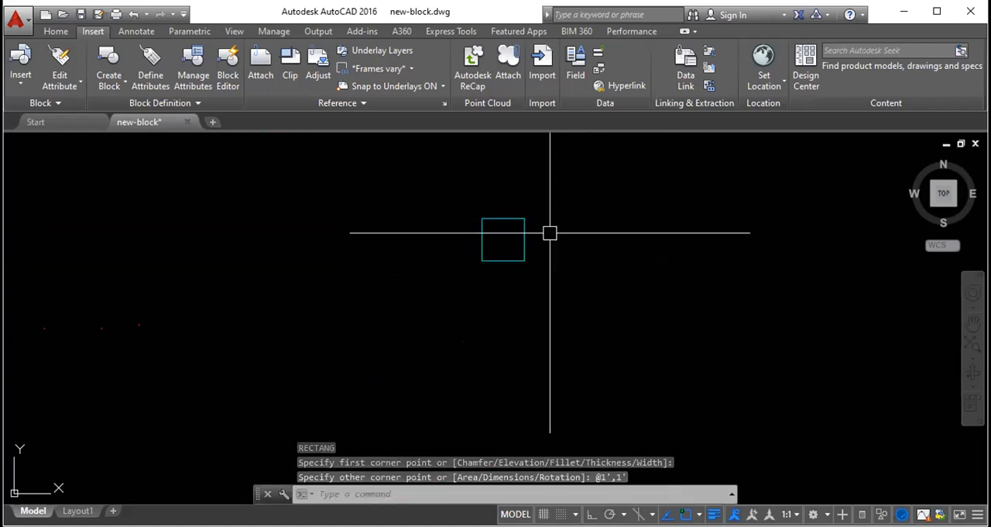
- Erase the small square below the upper line
click(556, 288)
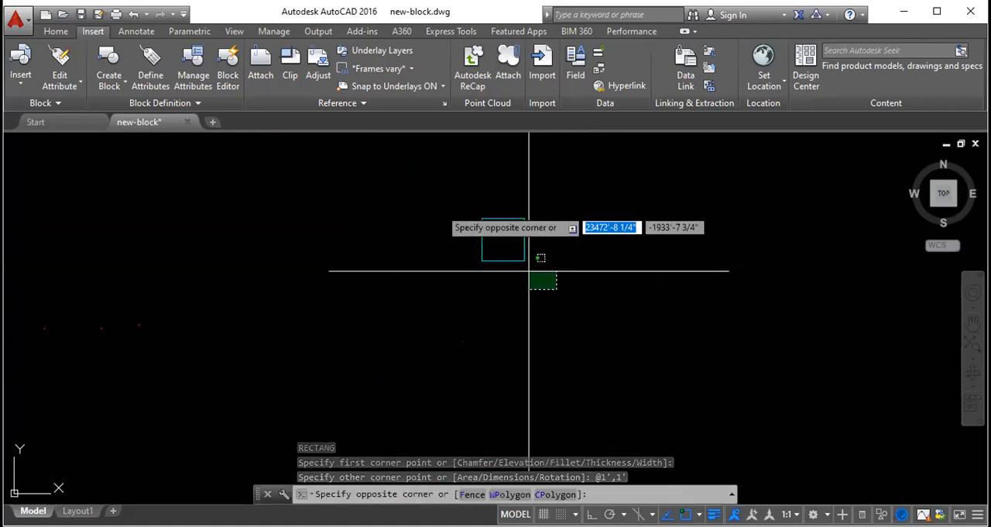
click(397, 185)
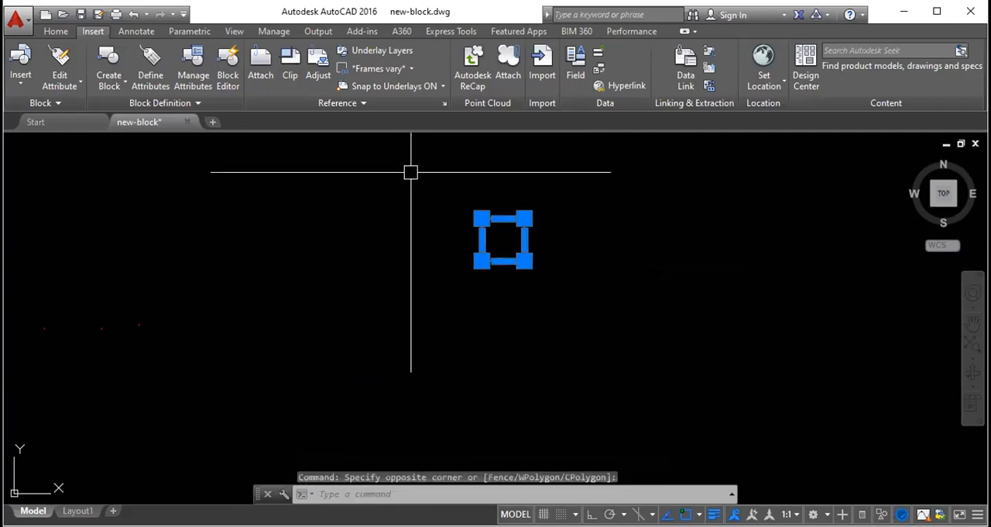
key(Delete)
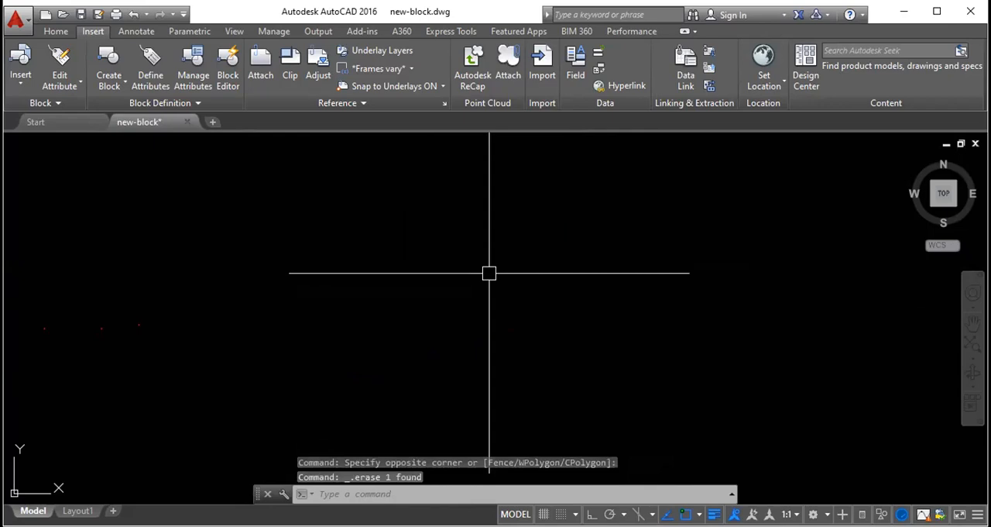
- Draw a 1' square in the emptied area by entering @1',1' as its opposite corner
text(rec)
key(Return)
click(463, 221)
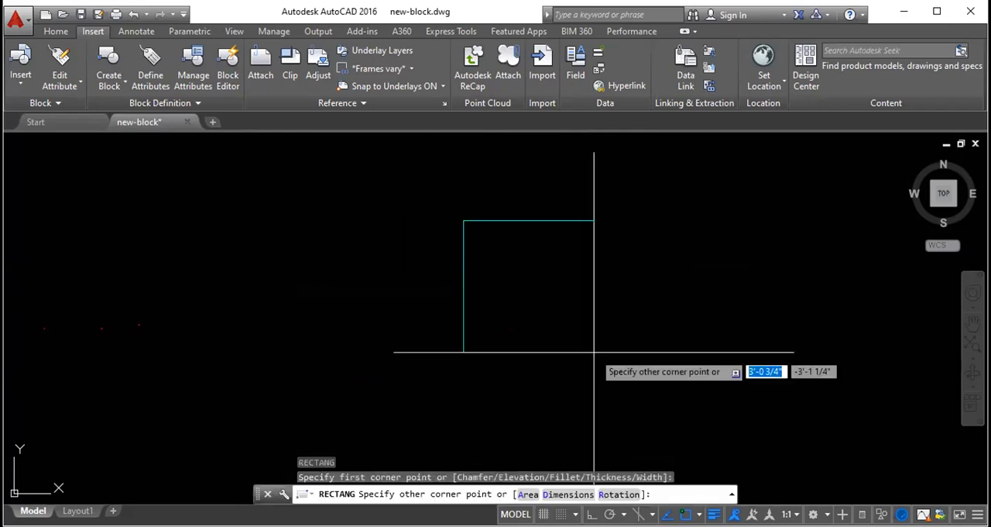
text(@1',1')
key(Return)
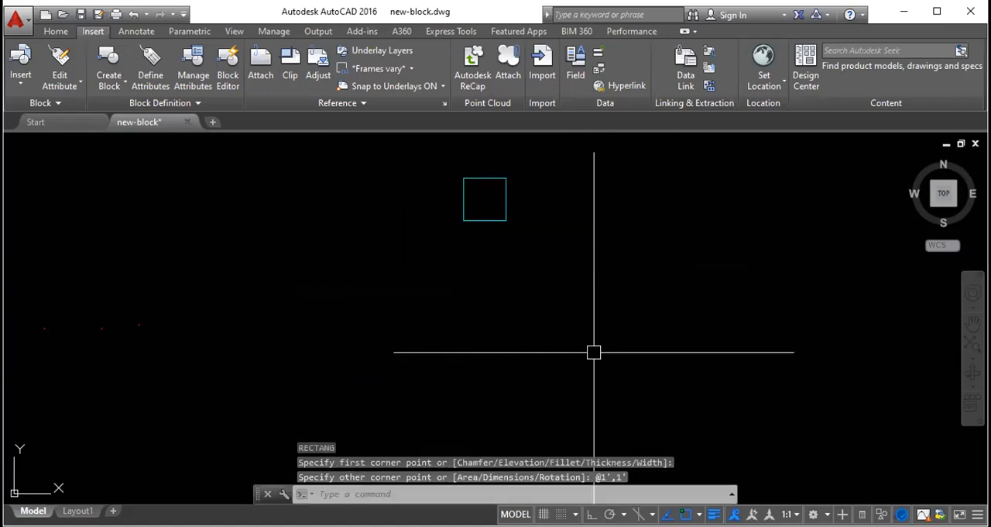
- Draw a second 1' square below and to the right of the first, entering 1' for each side separately
key(Return)
click(544, 270)
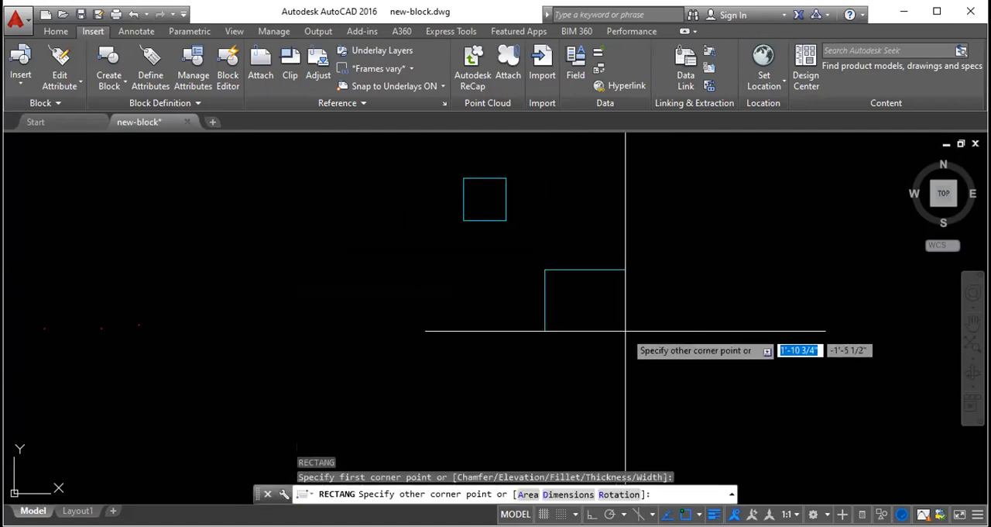
text(1')
key(Tab)
text(1')
key(Return)
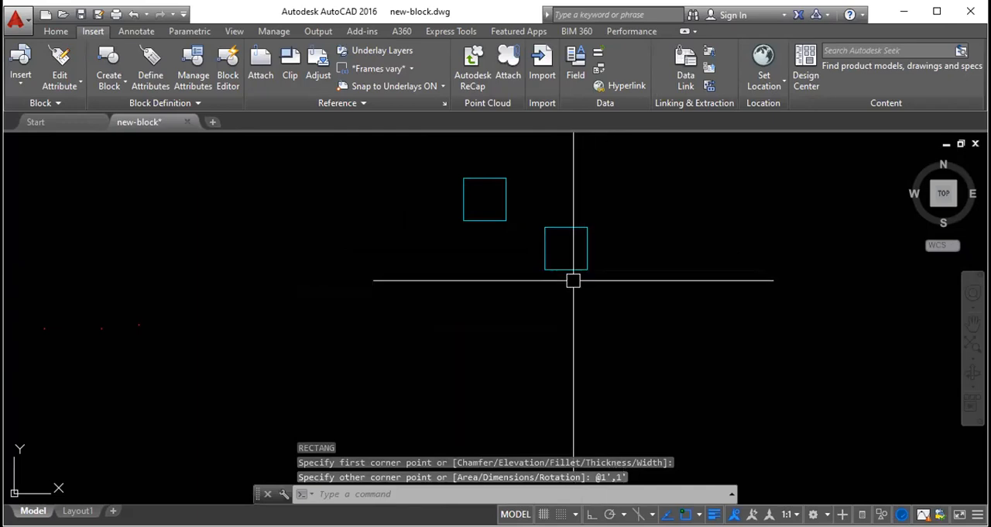
- Erase both 1' squares together
click(609, 298)
click(443, 170)
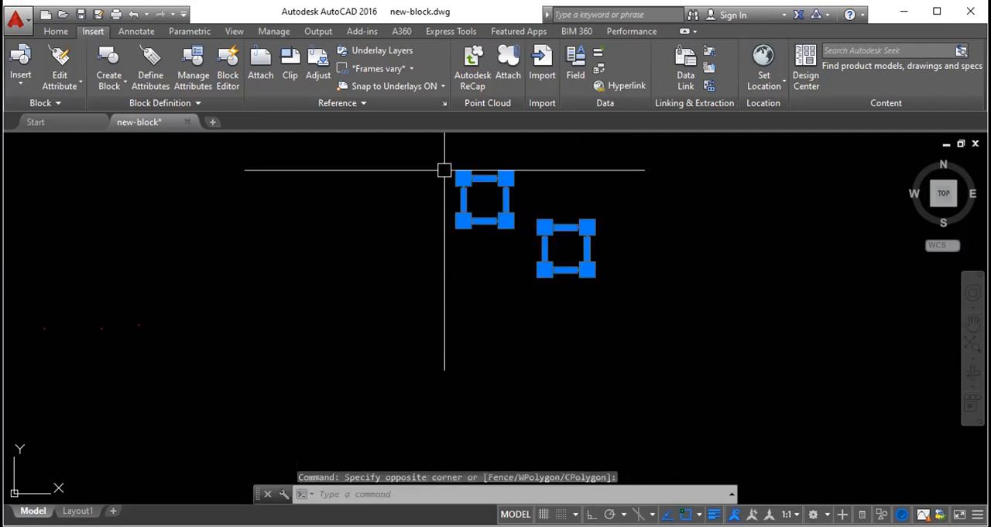
key(Delete)
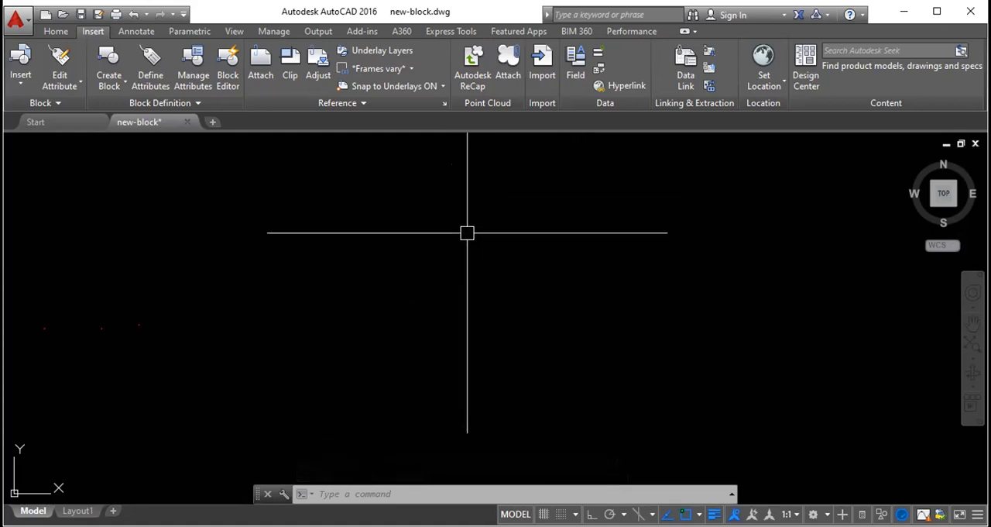
- Draw a rectangle 2' wide and 2' high below the upper slanted line
text(rec)
key(Return)
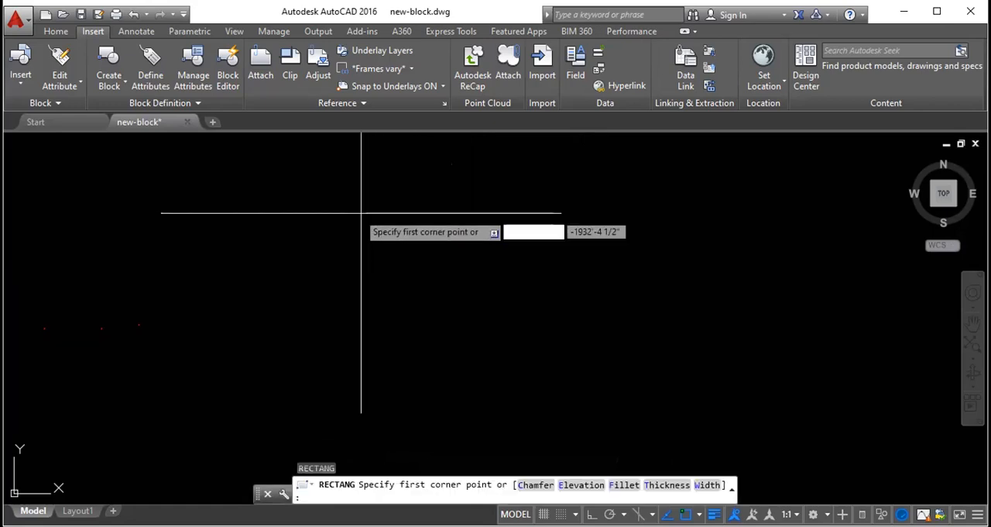
click(345, 207)
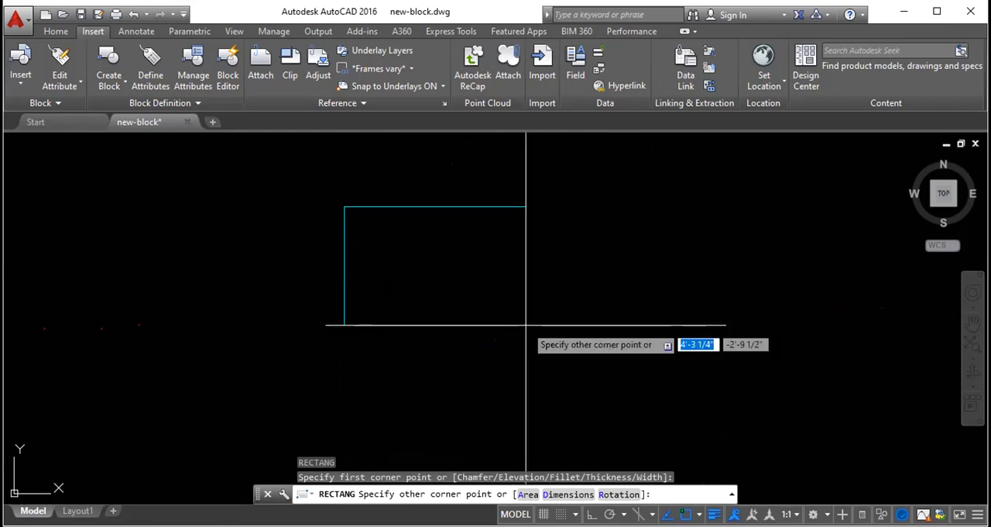
text(2')
key(Tab)
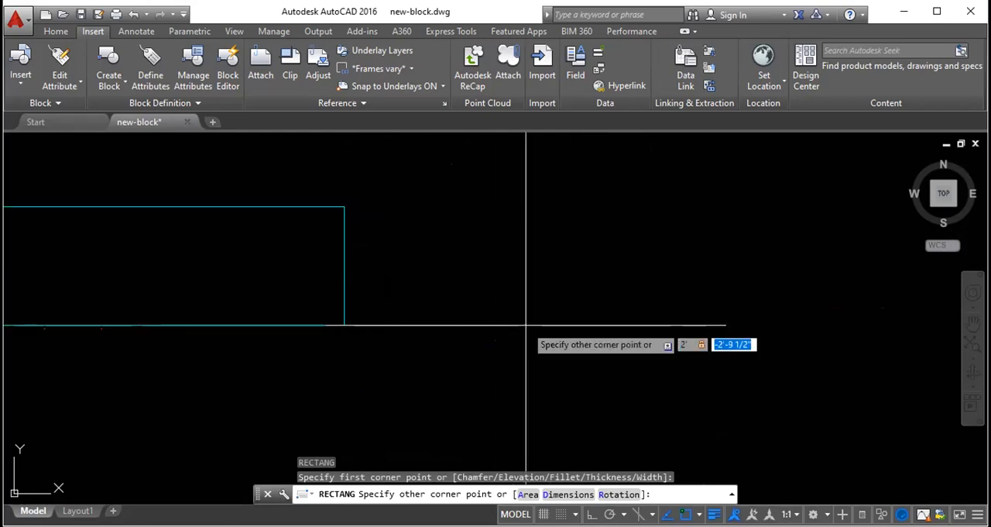
text(2')
key(Return)
scroll(453, 252, down, 3)
scroll(446, 243, up, 2)
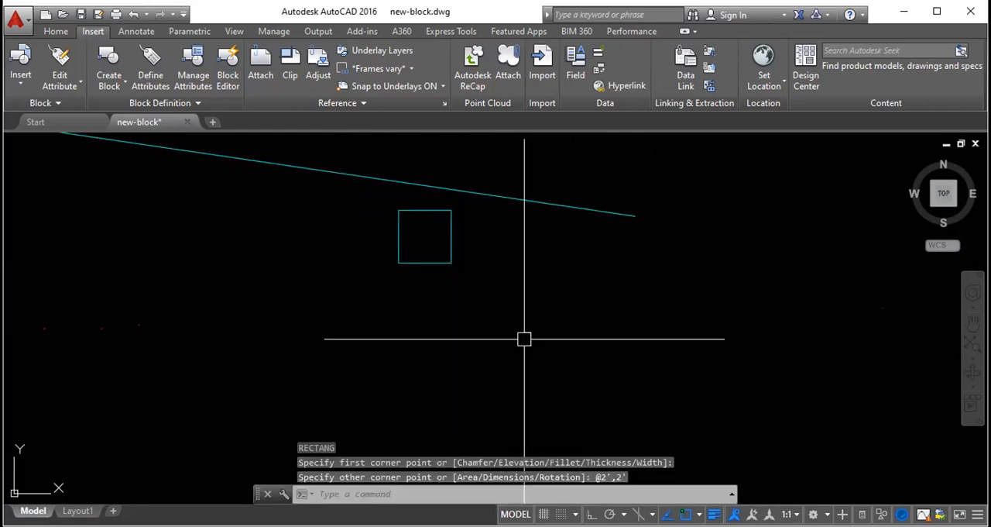
- Draw a rectangle 10' wide and 4' high to the right of the small square, and leave it deselected
key(Return)
click(773, 370)
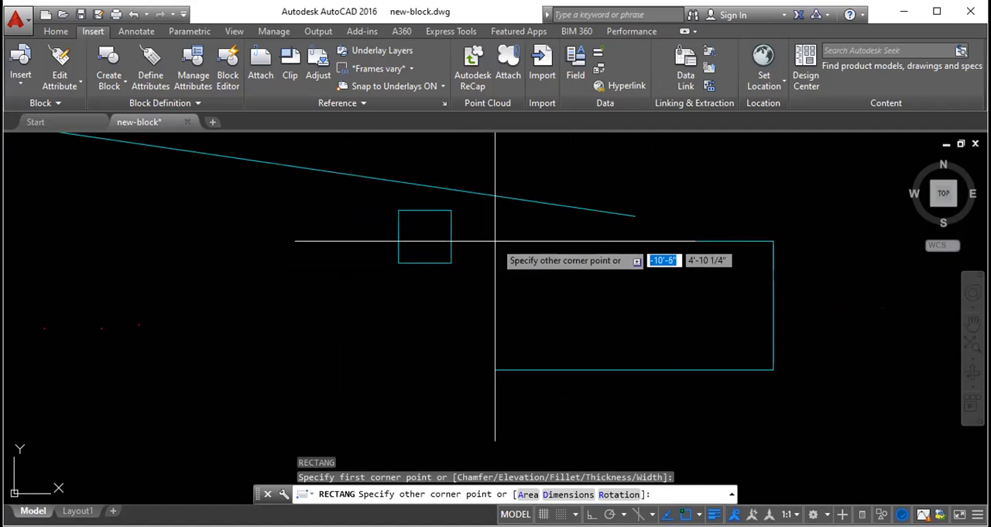
text(10')
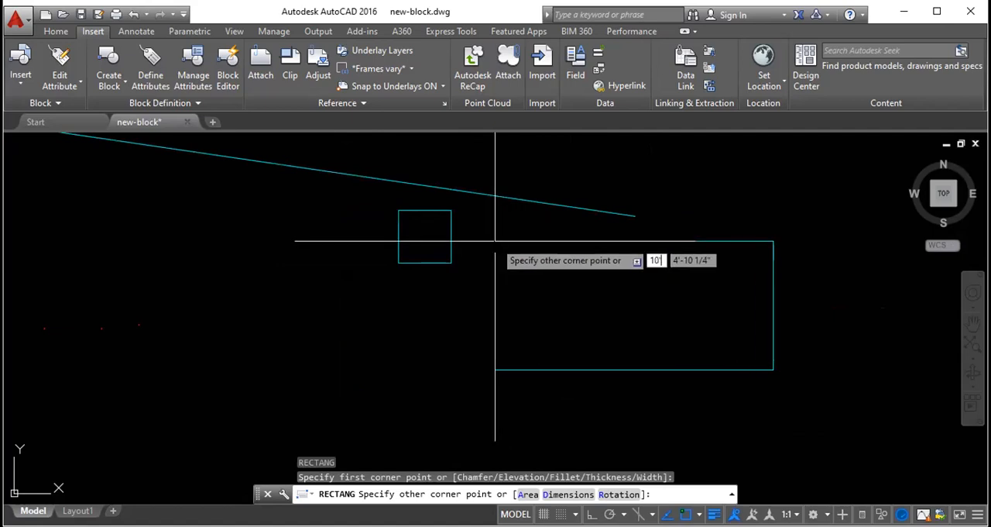
key(Tab)
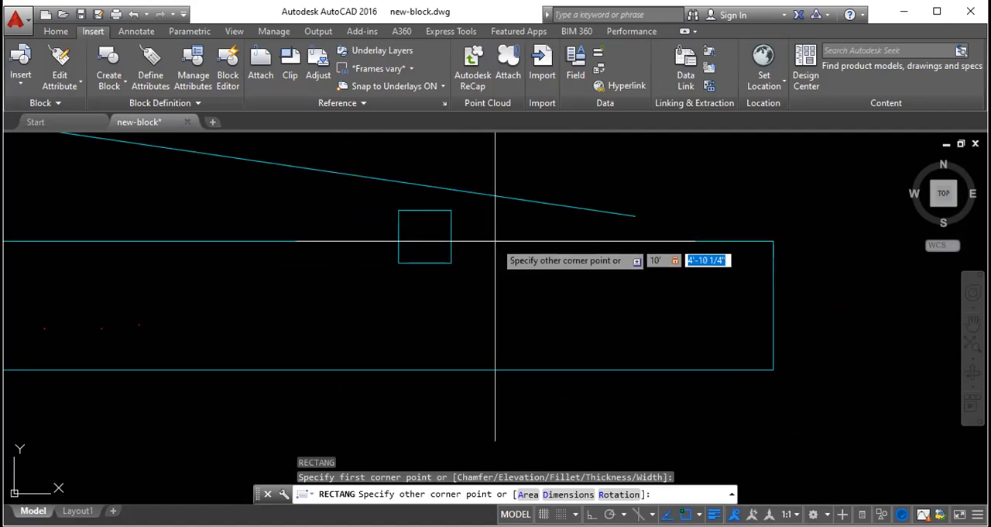
text(4')
key(Return)
scroll(465, 217, down, 2)
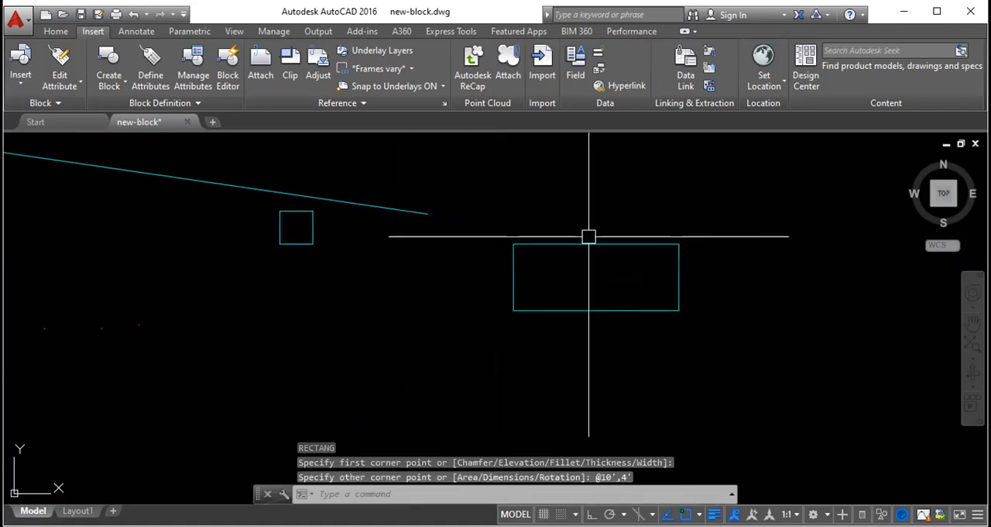
scroll(589, 236, up, 2)
click(548, 247)
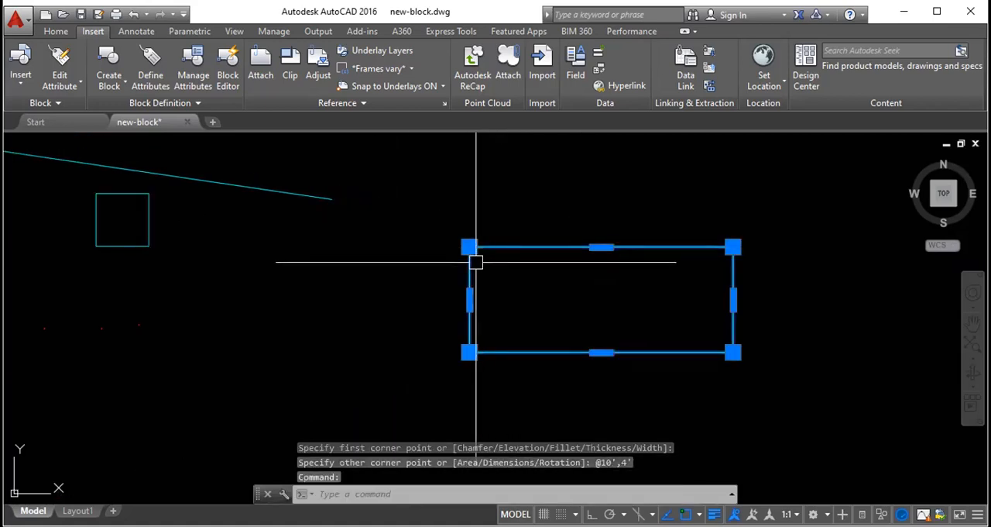
key(Escape)
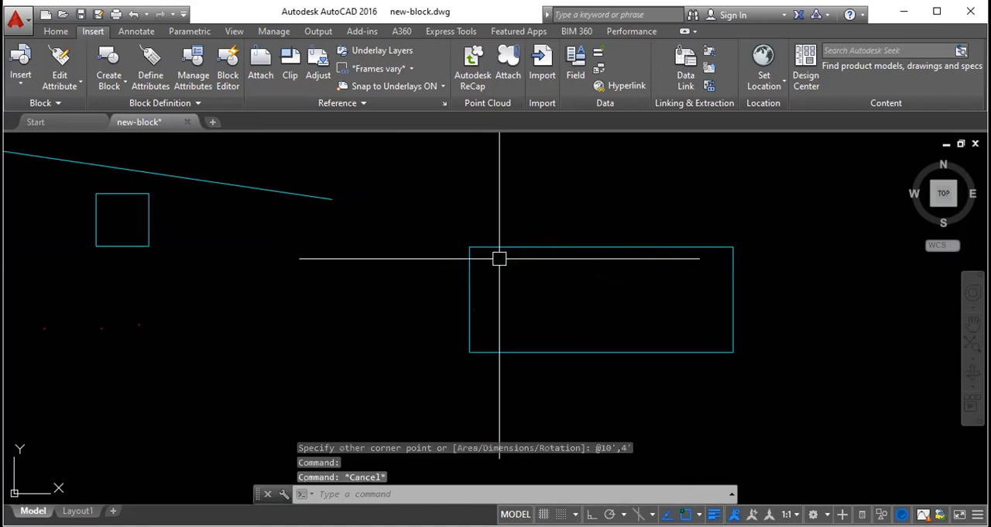
- Add aligned dimensions to the left side and top side of the large rectangle, placed outside it
text(dal)
key(Return)
click(469, 352)
click(470, 247)
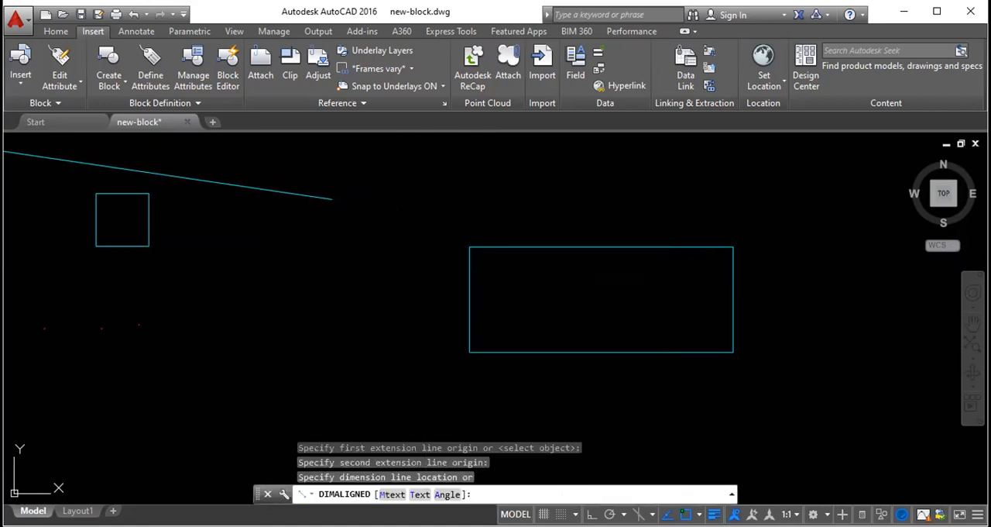
click(425, 300)
key(Return)
click(470, 248)
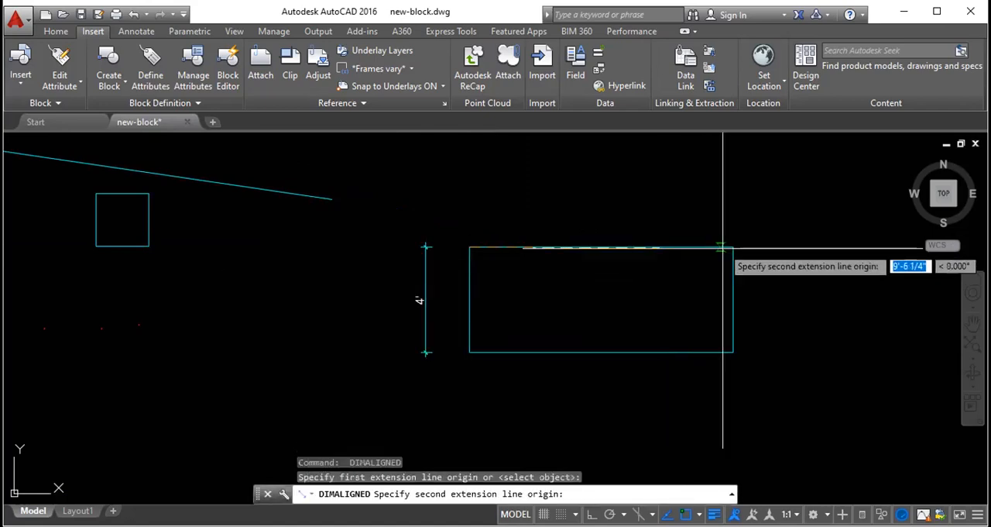
click(733, 247)
click(522, 225)
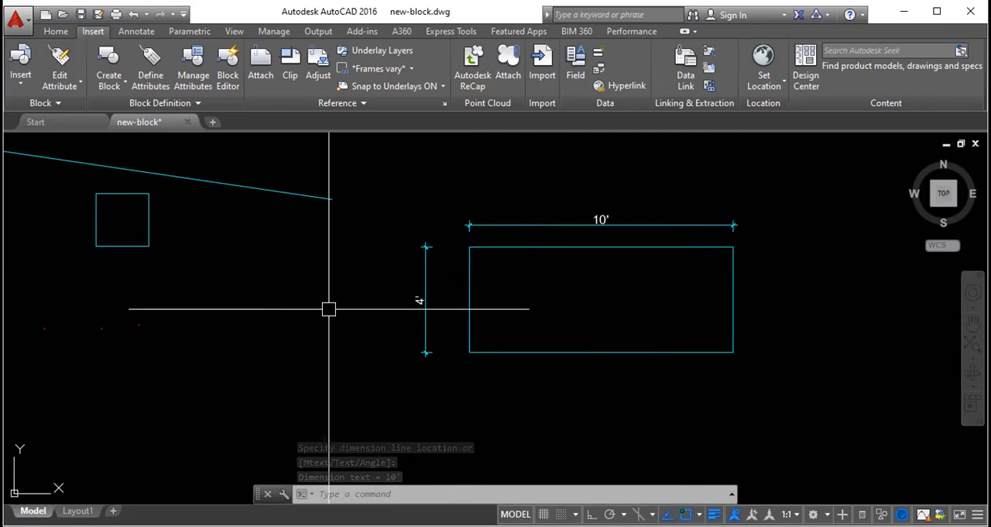
text(rec)
key(Return)
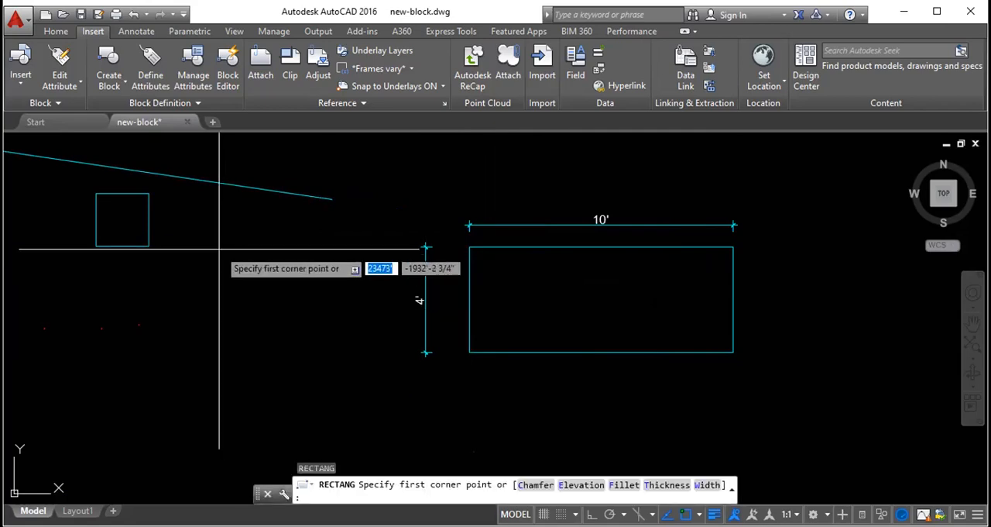
key(Escape)
key(Escape)
key(Escape)
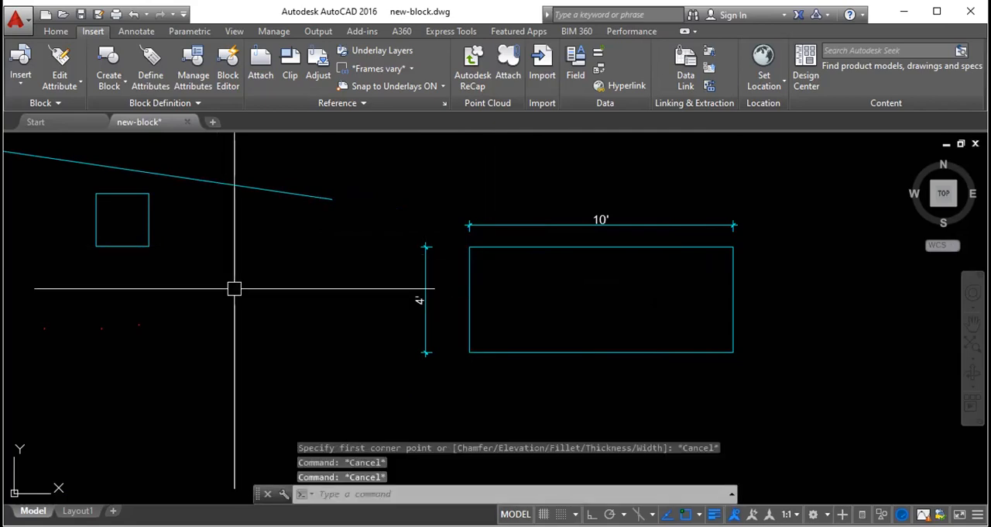
- Draw a rectangle 1' wide and 4' high to the right of the small square
key(Return)
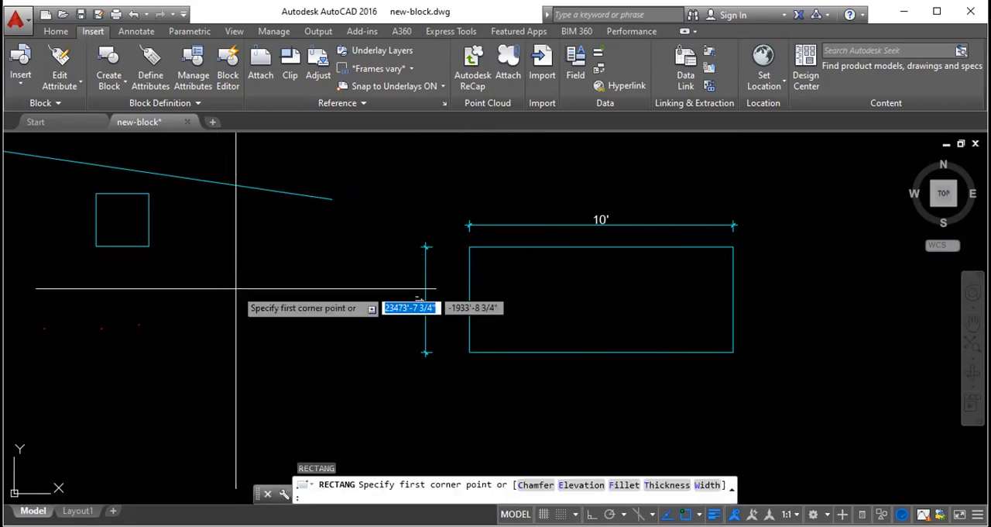
click(218, 251)
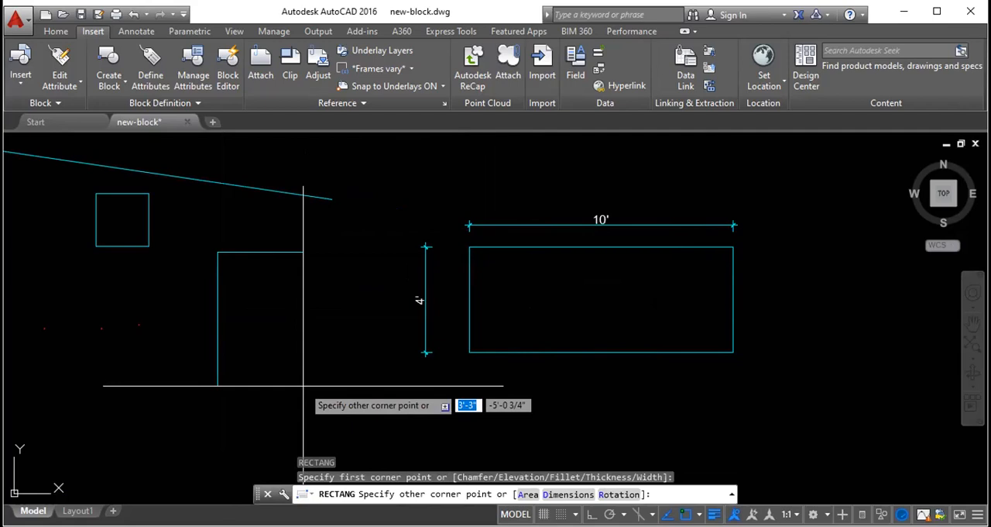
text(1')
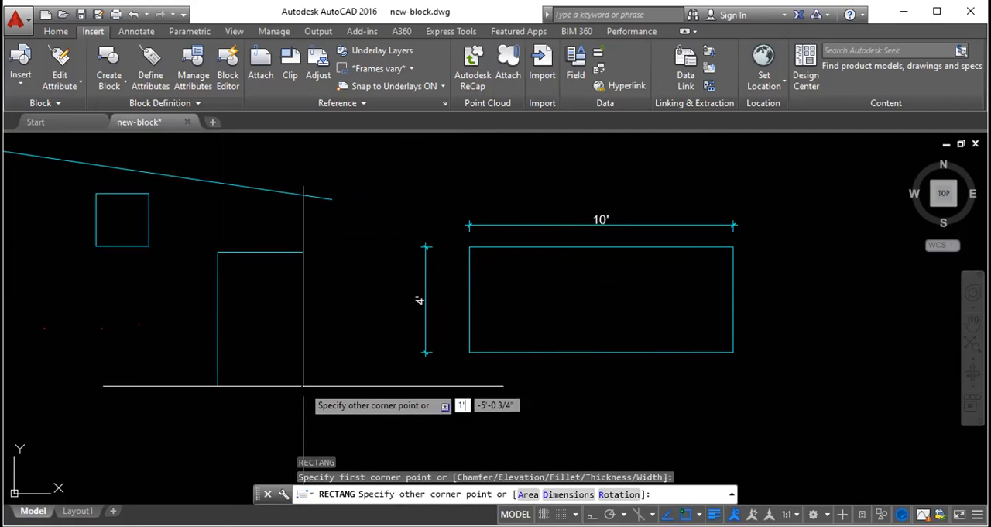
key(Tab)
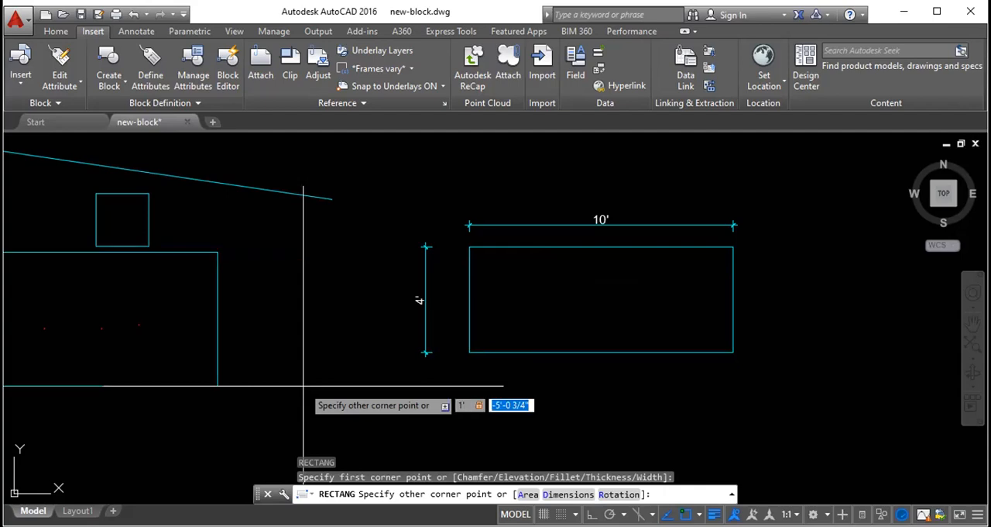
text(4')
key(Return)
- Move the 1' by 4' rectangle down so it sits clear below the slanted line, beside the small square
click(233, 255)
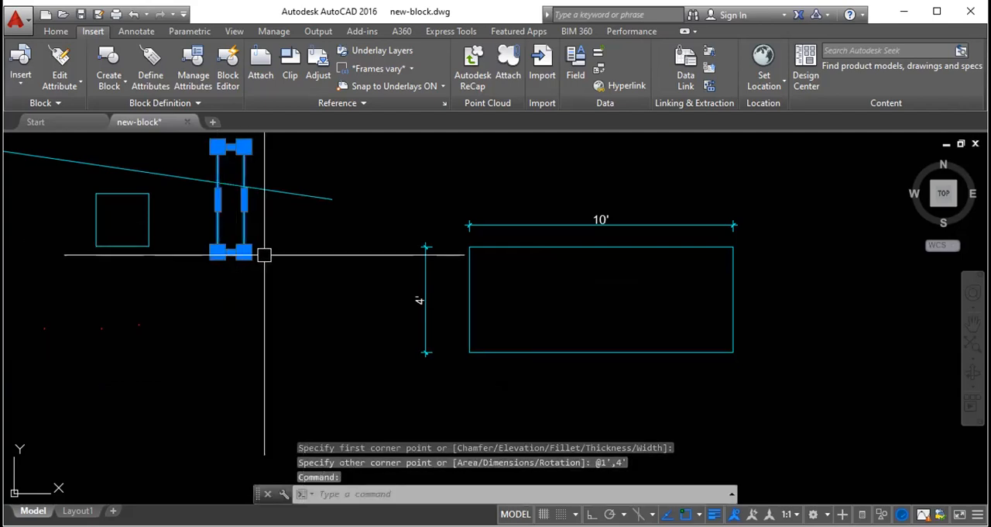
text(m)
key(Return)
click(328, 215)
click(319, 312)
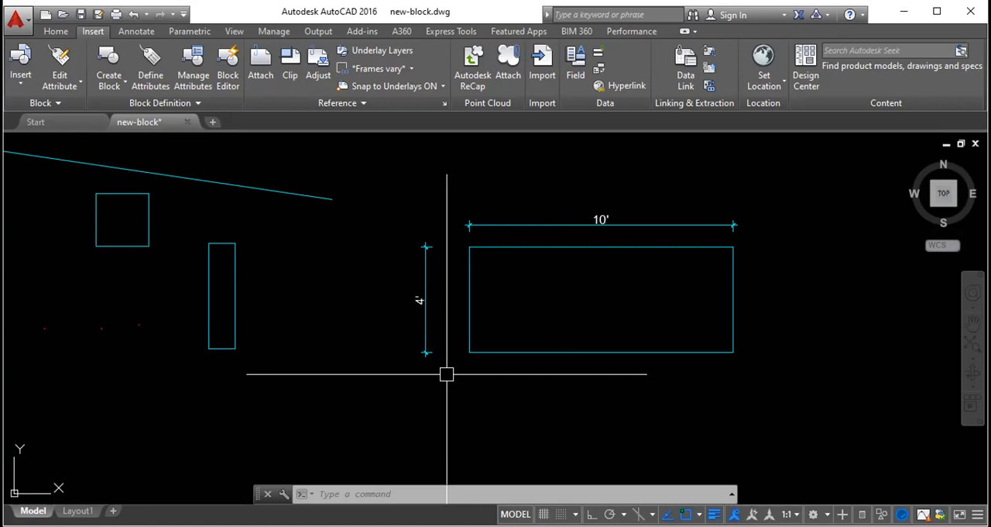
- Draw a 3' by 2' rectangle with its first corner at @3',2' and its opposite corner at @3',2'
text(rec)
key(Return)
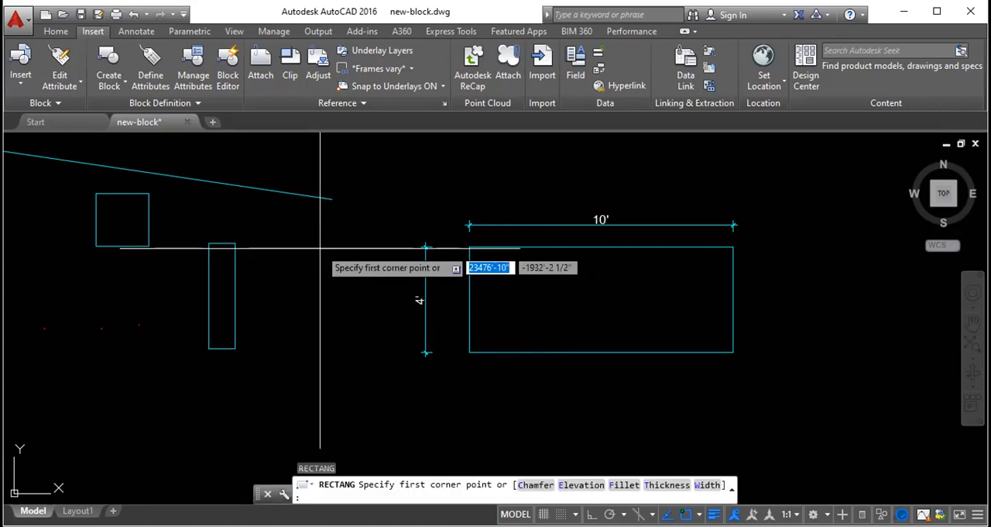
text(@)
text(3')
key(Tab)
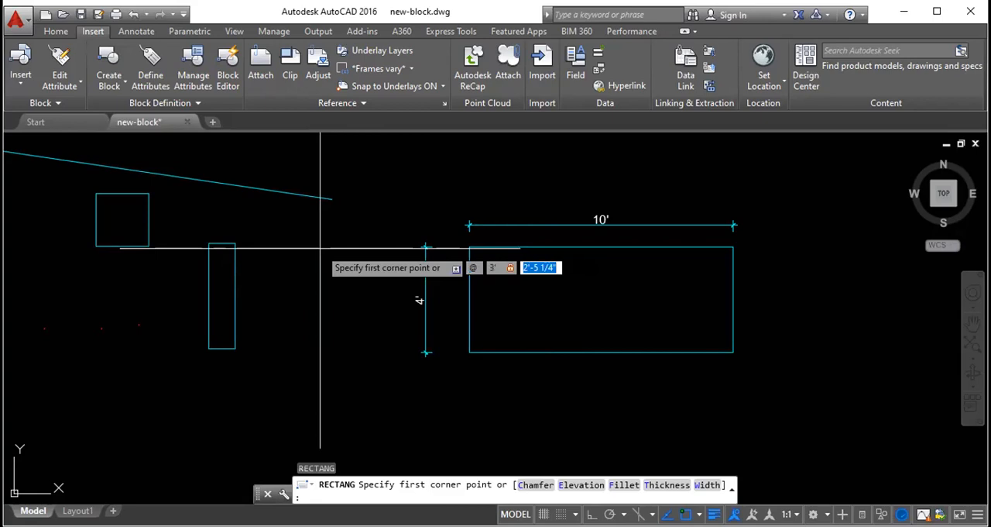
text(2')
key(Return)
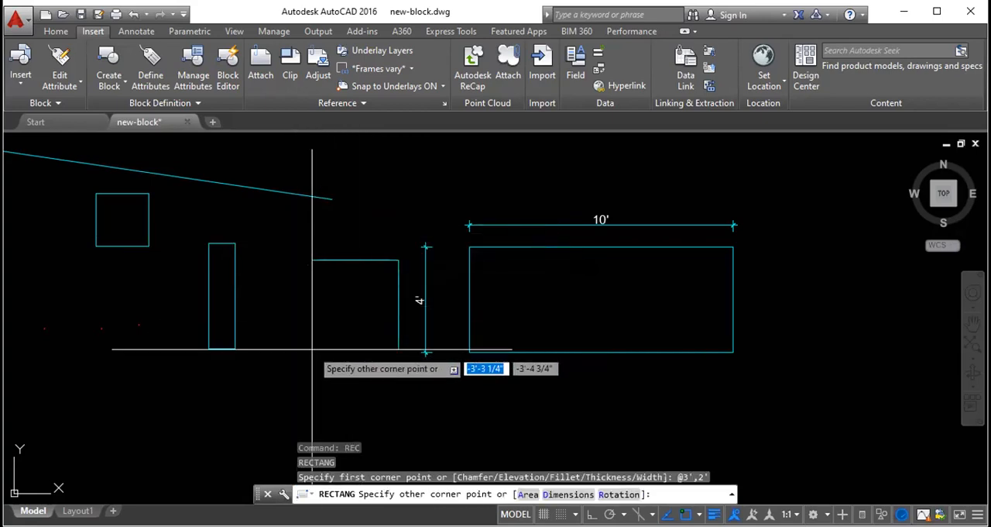
text(@)
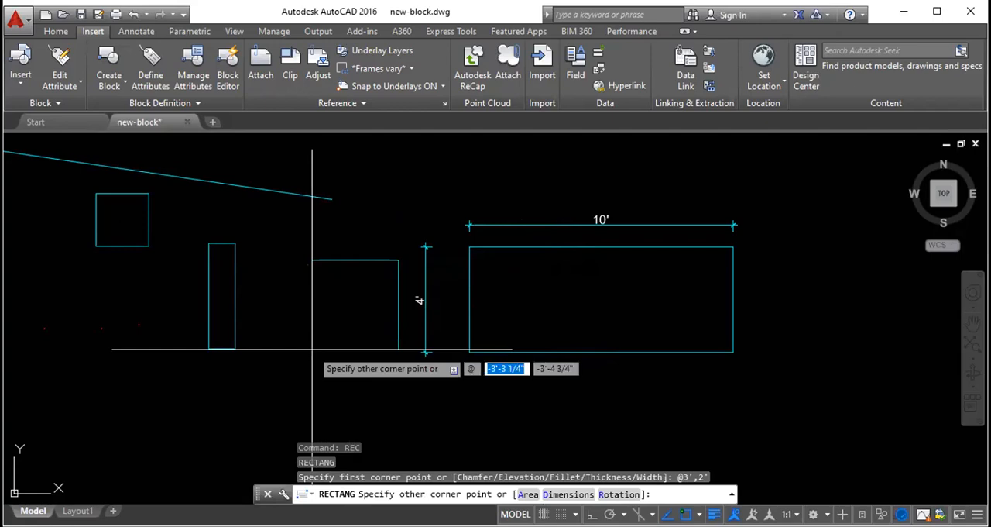
text(3',2')
key(Return)
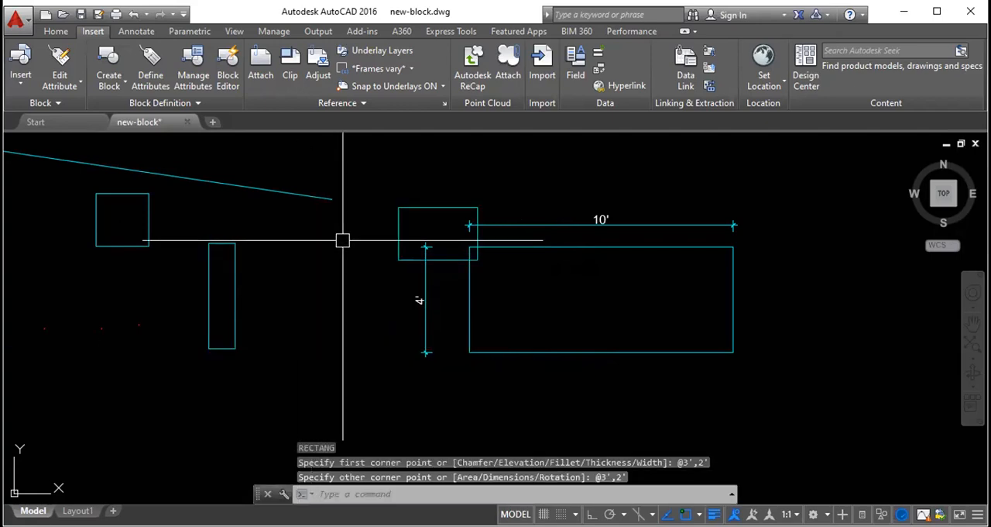
- Move the 3' by 2' rectangle by its upper-left corner to the empty area below, left of the large rectangle
click(398, 228)
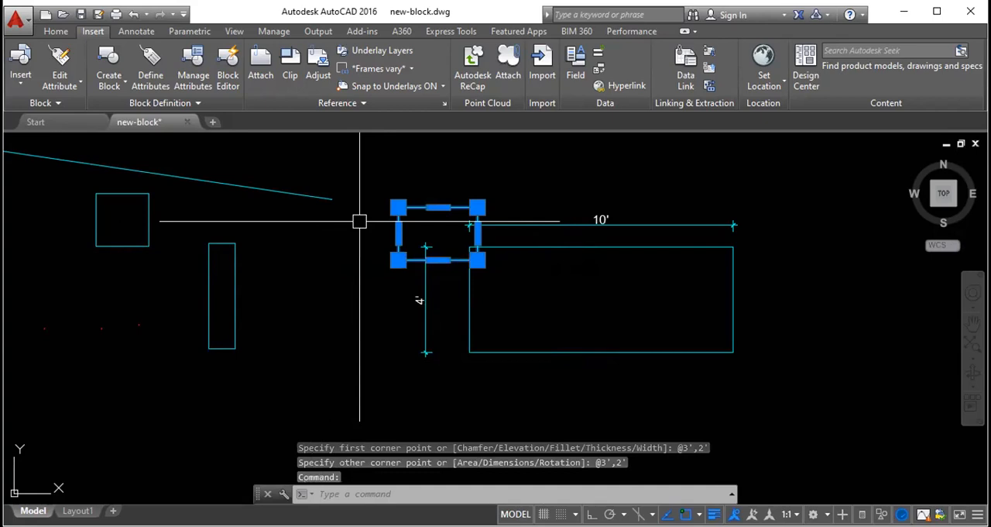
text(m)
key(Return)
click(398, 207)
click(295, 387)
key(Escape)
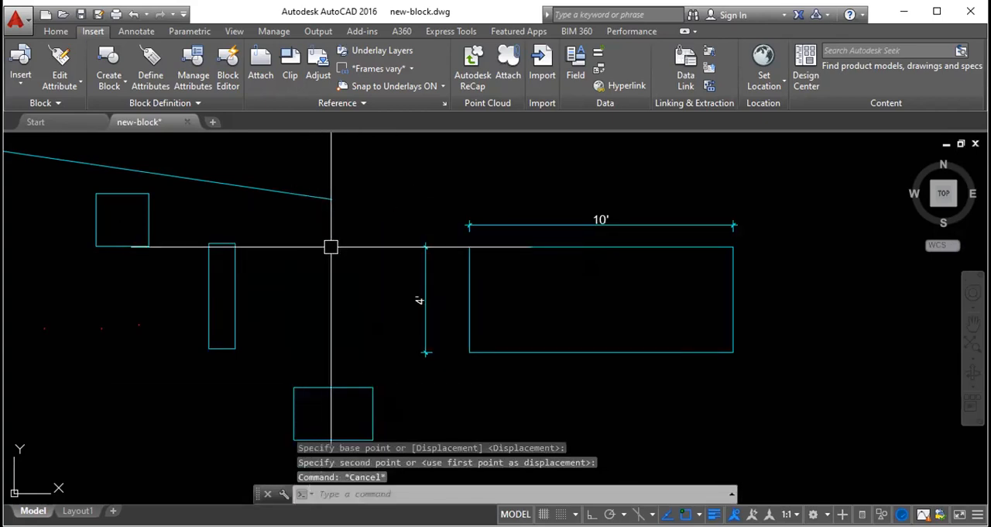
- Draw a 4' by 4' square starting above the 3' by 2' rectangle, using the relative corner @4',4'
text(rec)
key(Return)
click(365, 319)
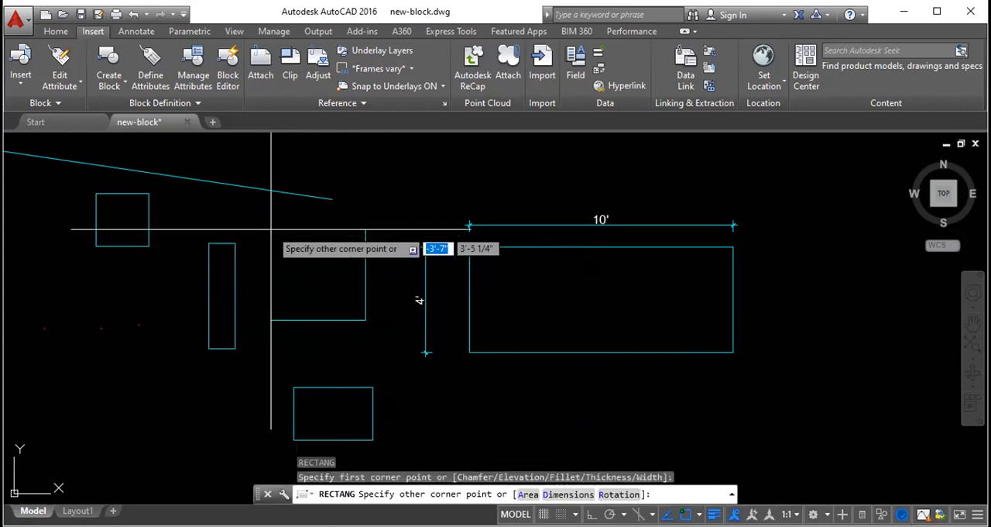
text(@4')
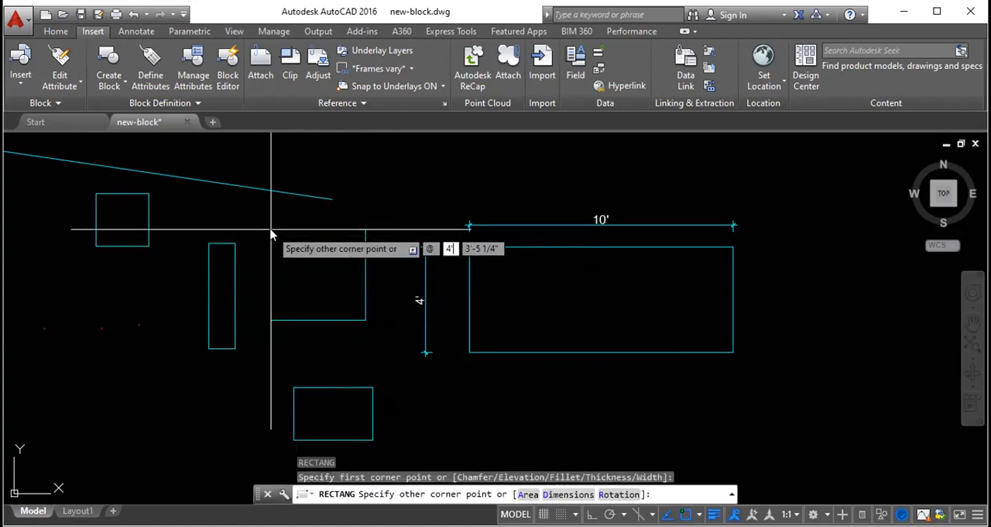
key(Tab)
text(4')
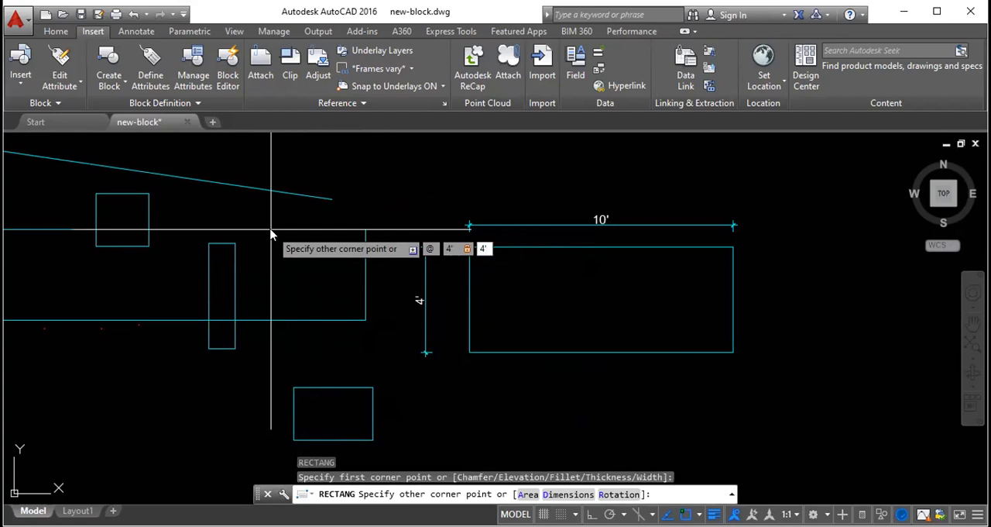
key(Return)
- Move the 4' square left into the gap between the narrow rectangle and the large rectangle's vertical dimension
click(382, 288)
click(346, 242)
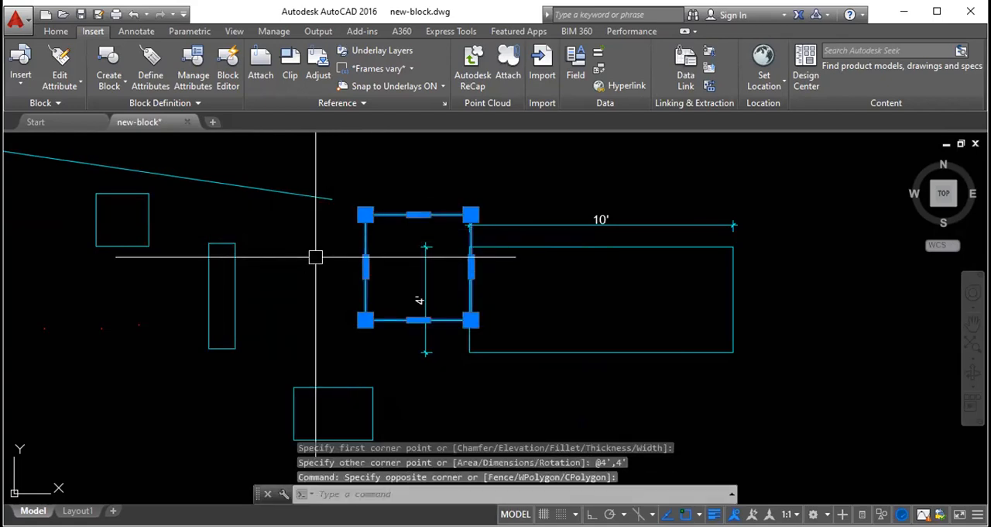
text(m)
key(Return)
click(331, 253)
click(246, 252)
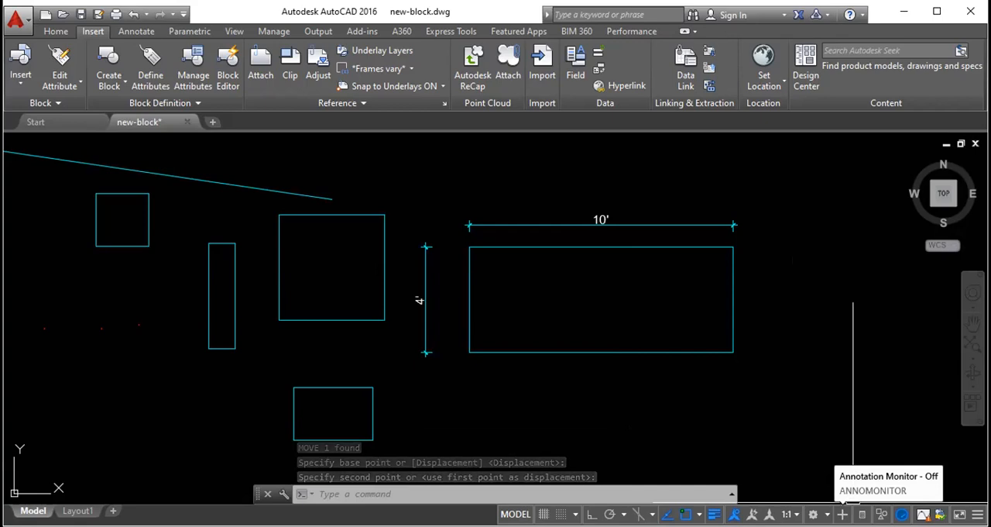
- Switch the Annotation Monitor on and back off
click(843, 513)
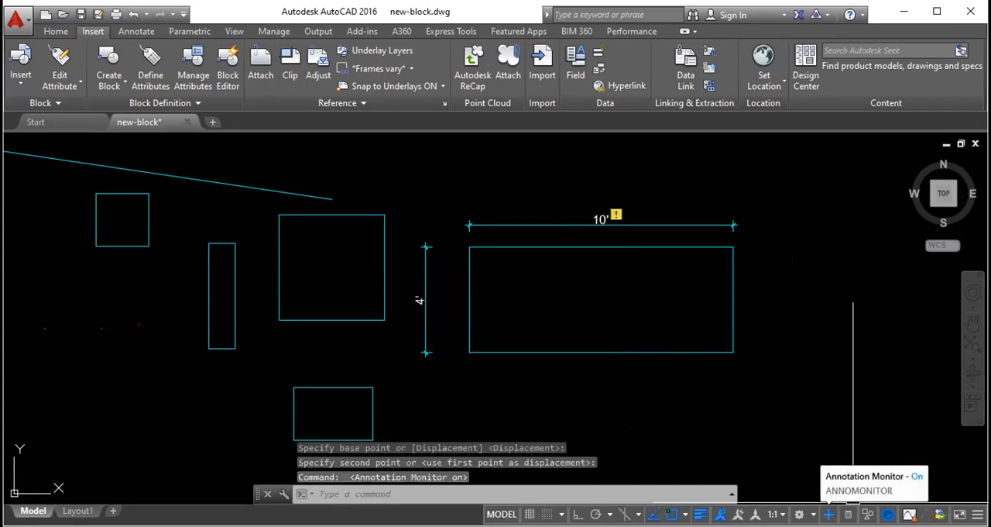
click(828, 514)
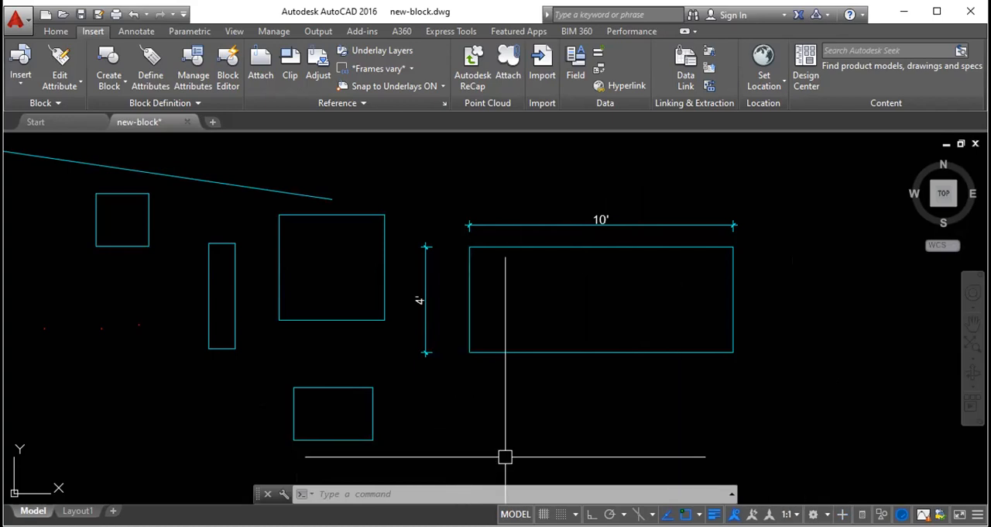
text(op)
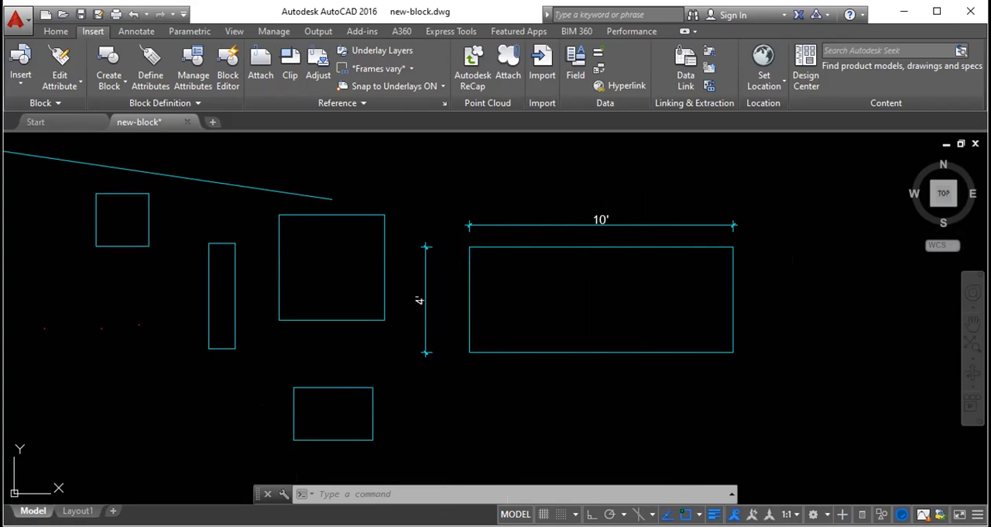
key(Return)
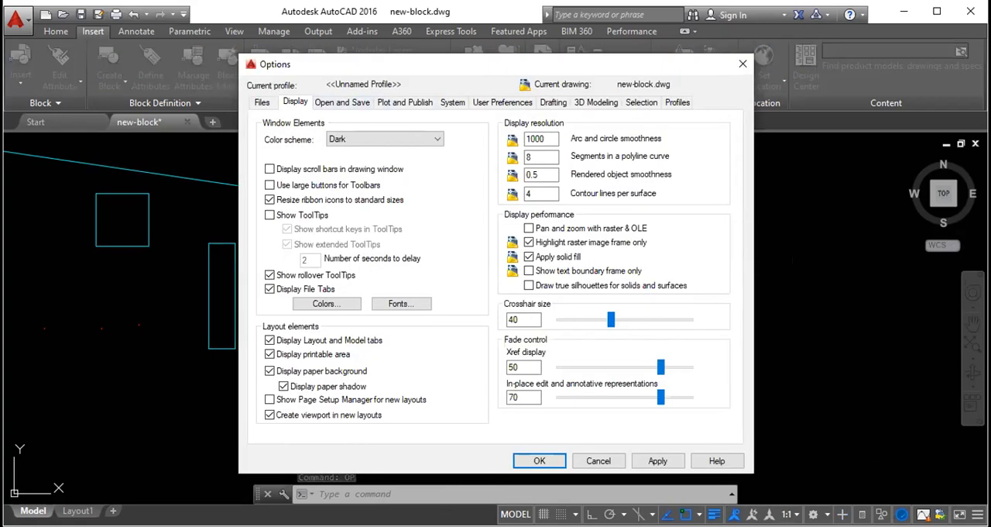
key(Escape)
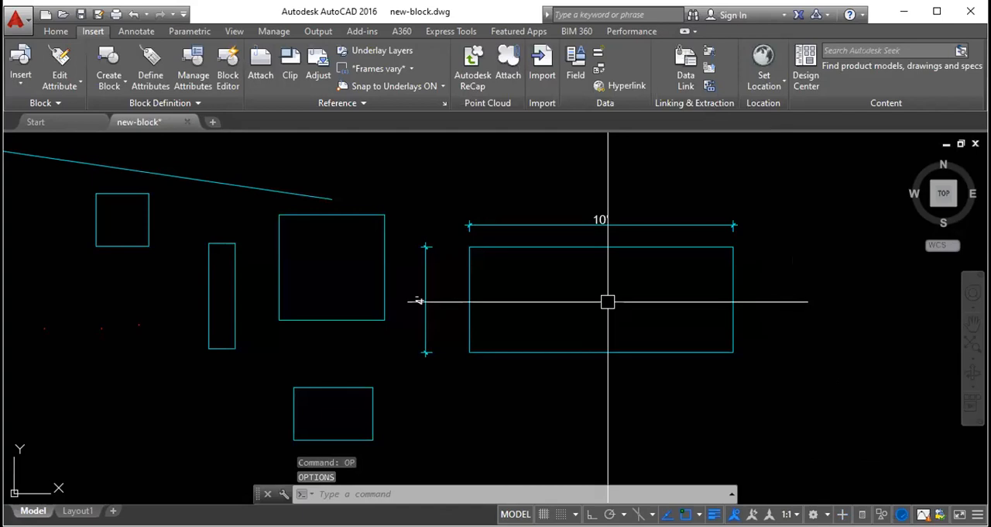
text(rec)
key(Return)
key(Escape)
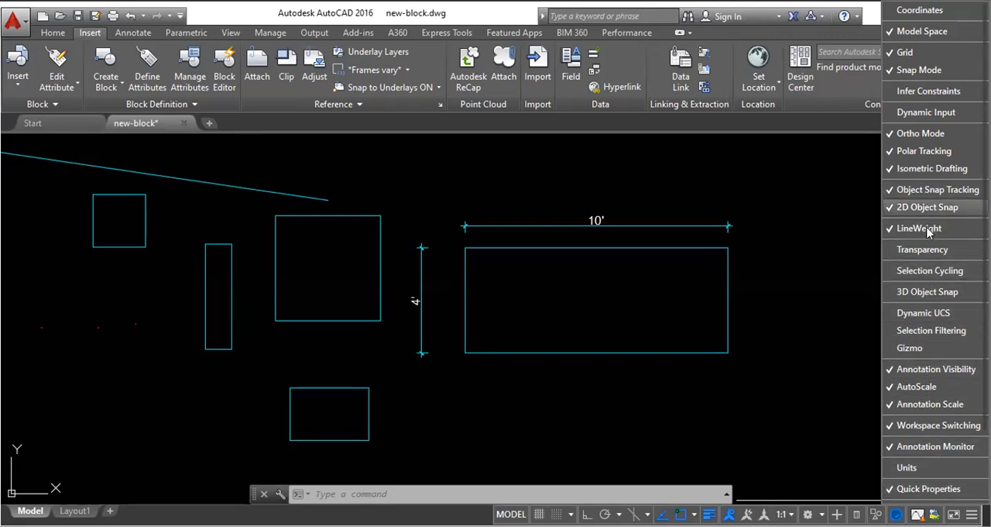
- Add the Dynamic UCS toggle to the status bar
click(926, 312)
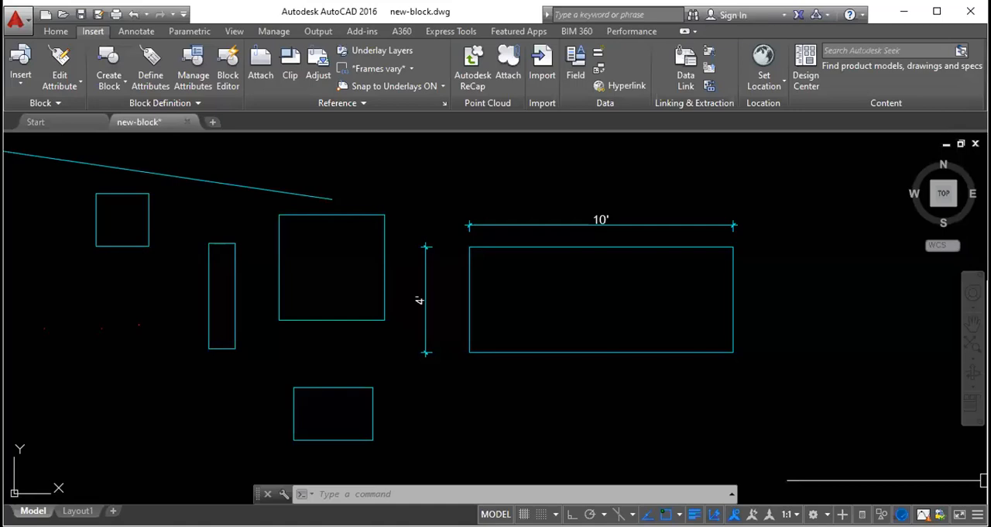
text(DYnamic)
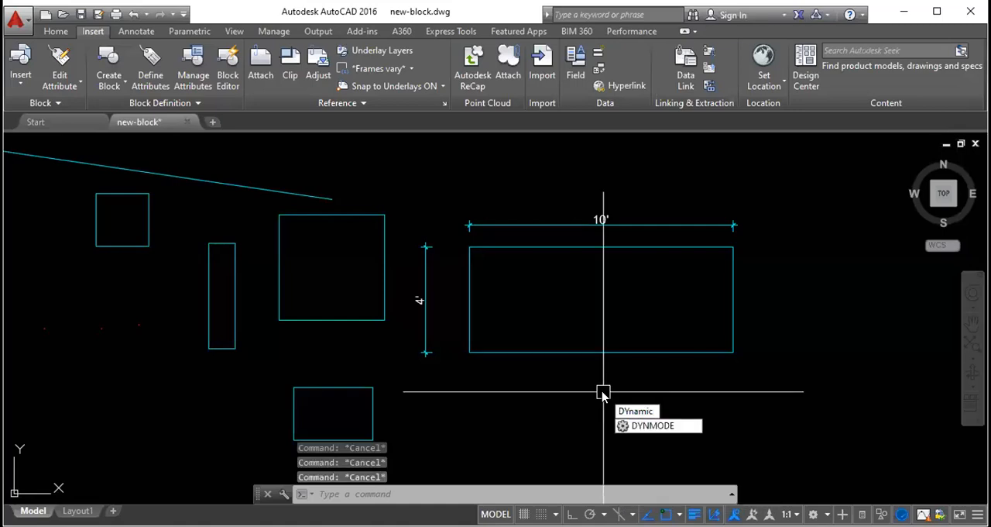
key(Return)
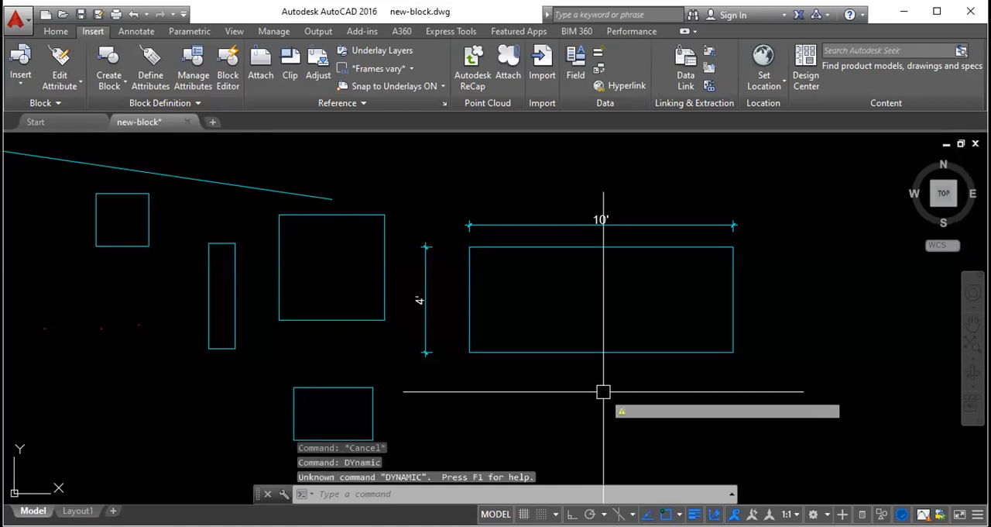
key(Escape)
key(Escape)
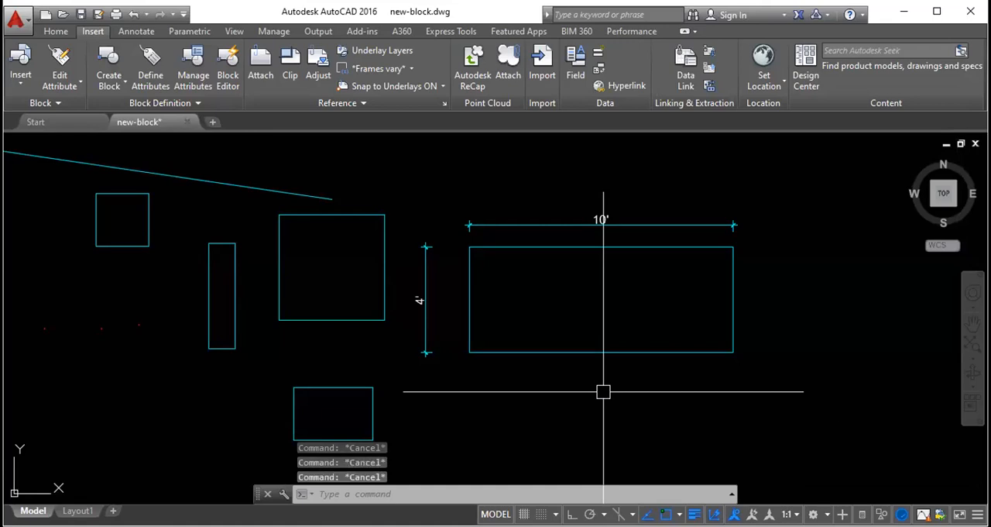
text(DYnamic)
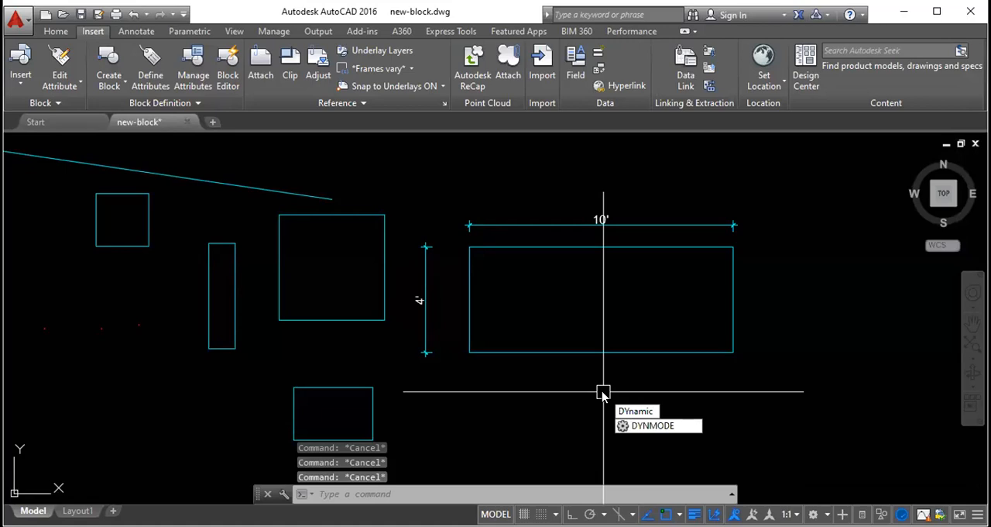
click(652, 425)
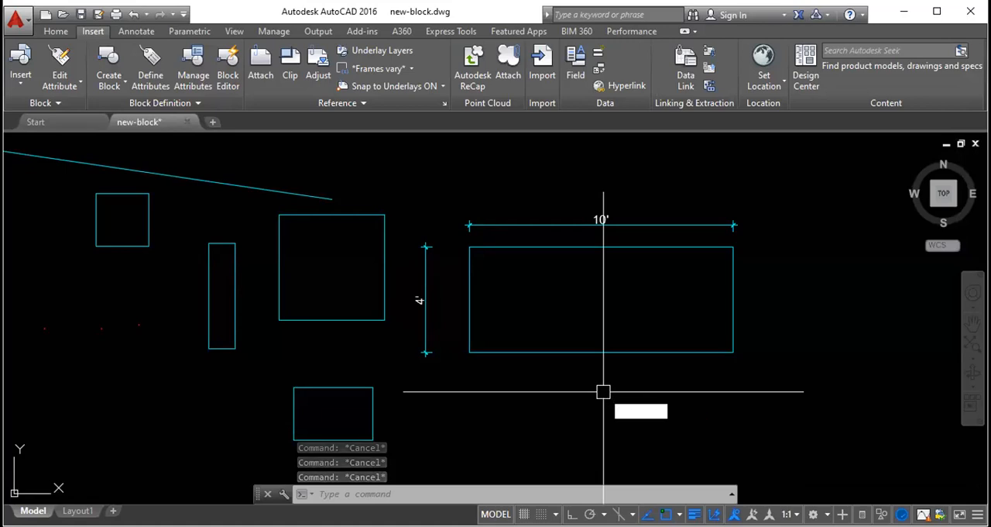
key(Escape)
key(Escape)
key(Escape)
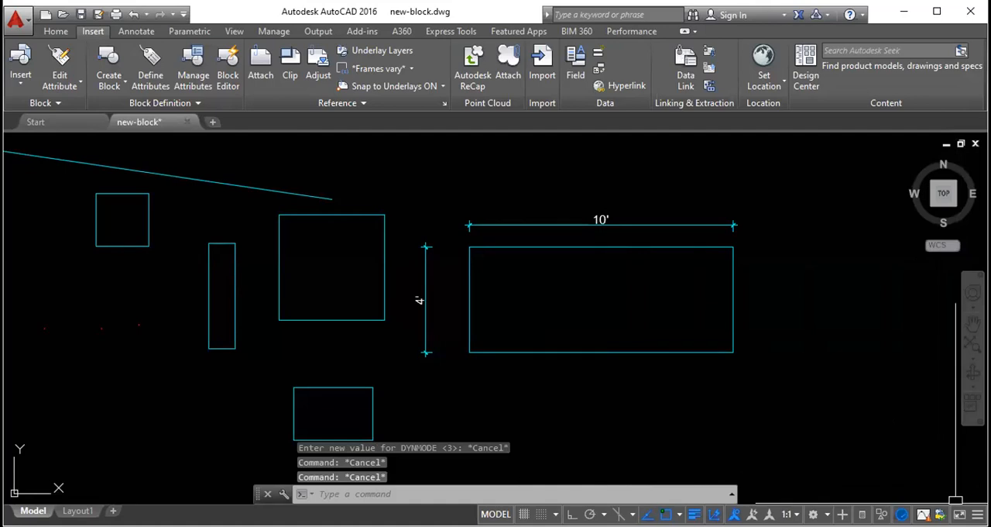
- Add the Dynamic Input toggle to the status bar and close the customization list
click(977, 513)
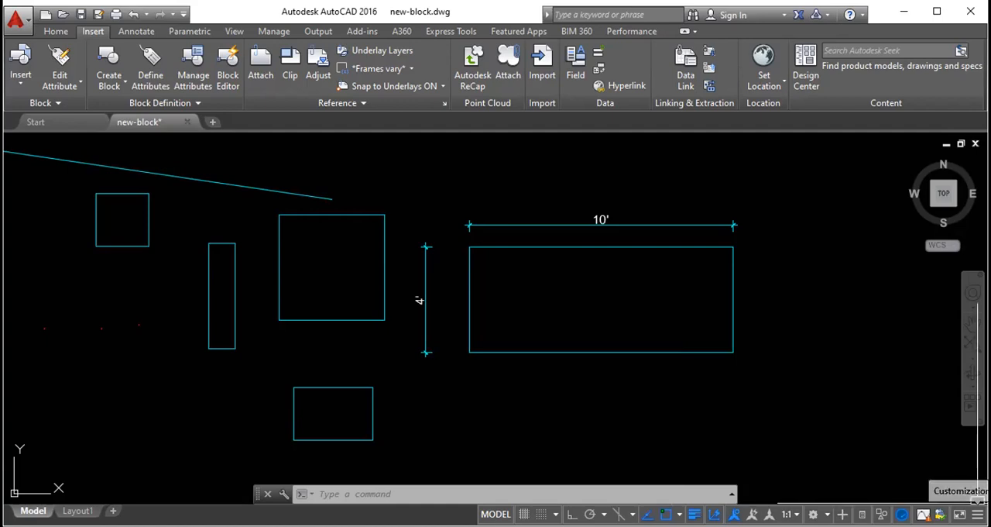
click(977, 514)
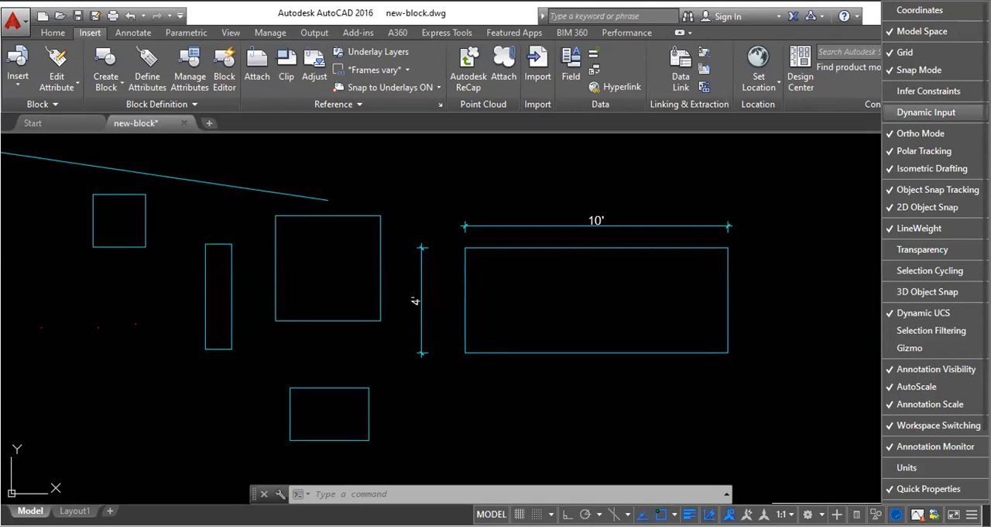
click(926, 111)
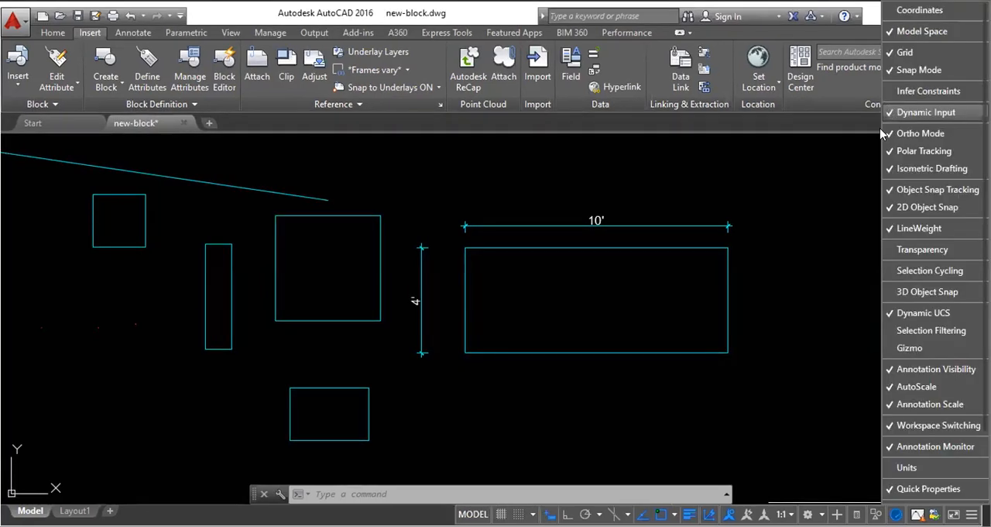
click(551, 459)
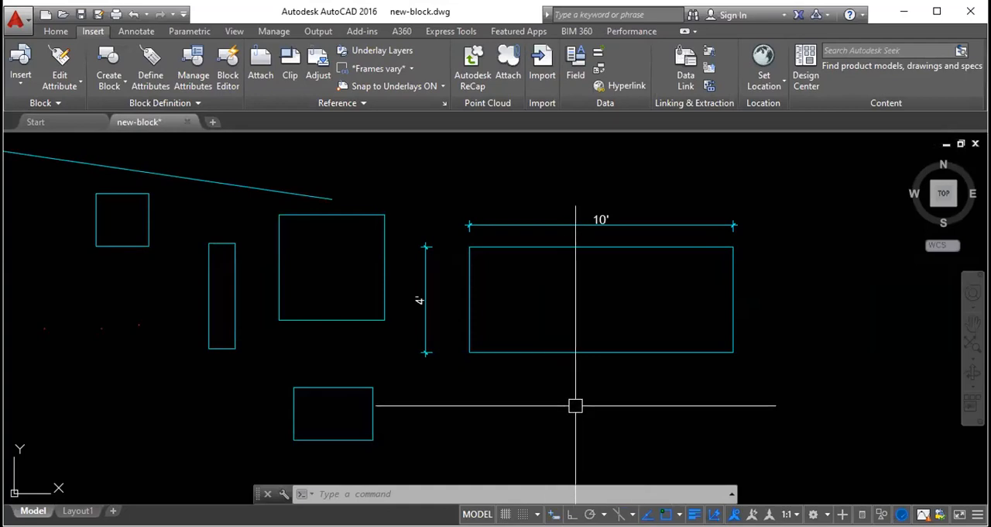
text(rec)
key(Return)
click(586, 270)
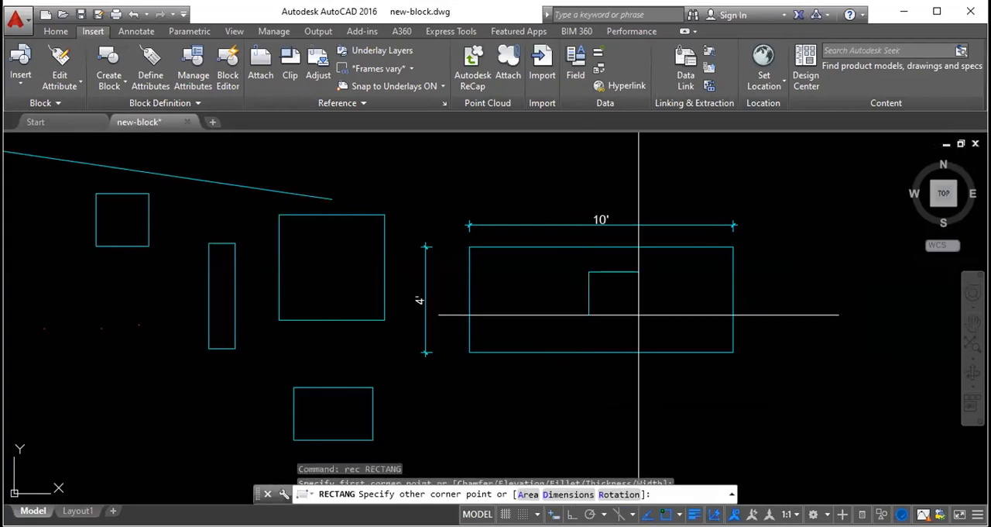
key(Escape)
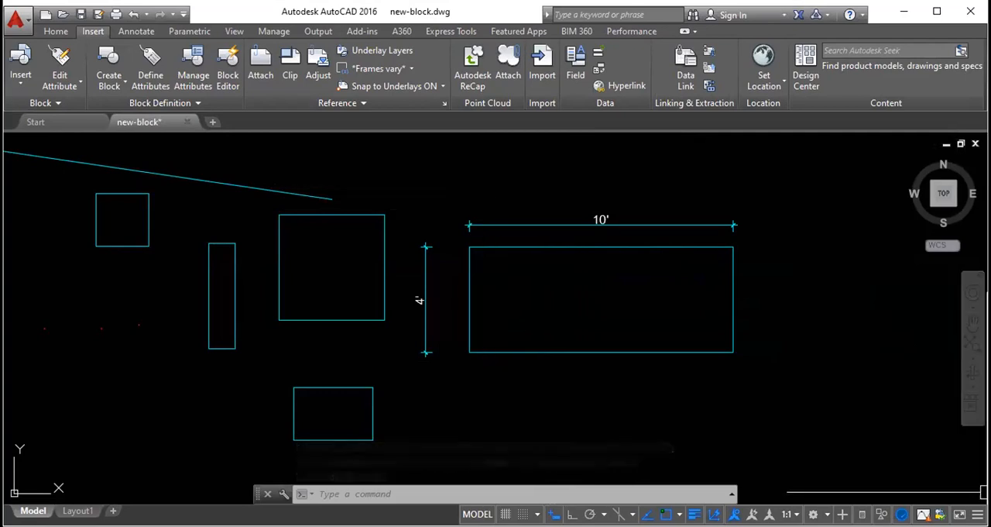
- Turn on Dynamic Input and try starting a rectangle beside the large dimensioned rectangle with the cursor prompts
click(977, 513)
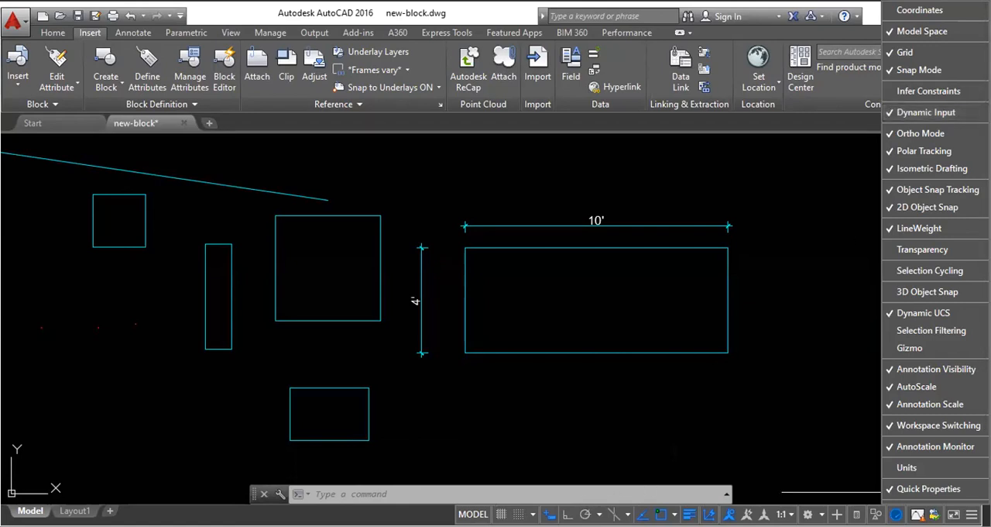
click(544, 505)
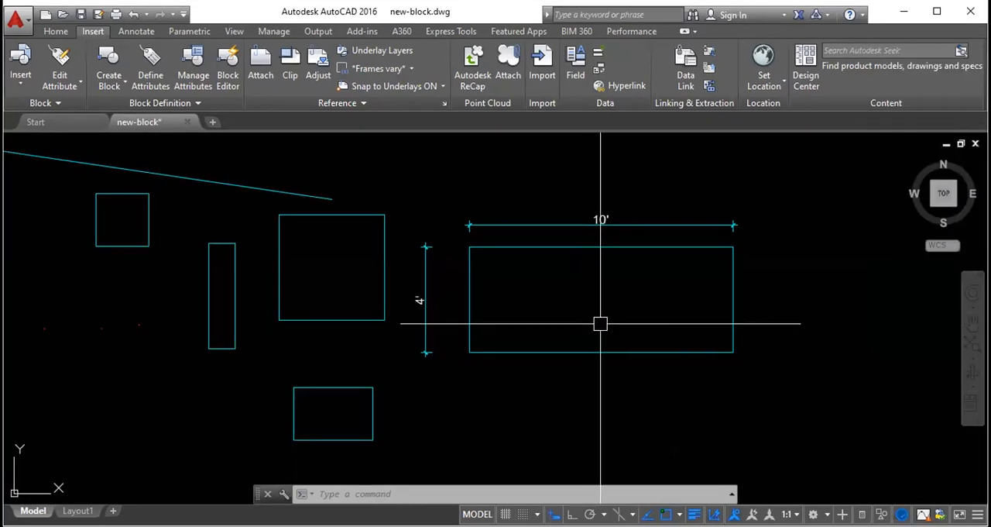
text(rec)
key(Return)
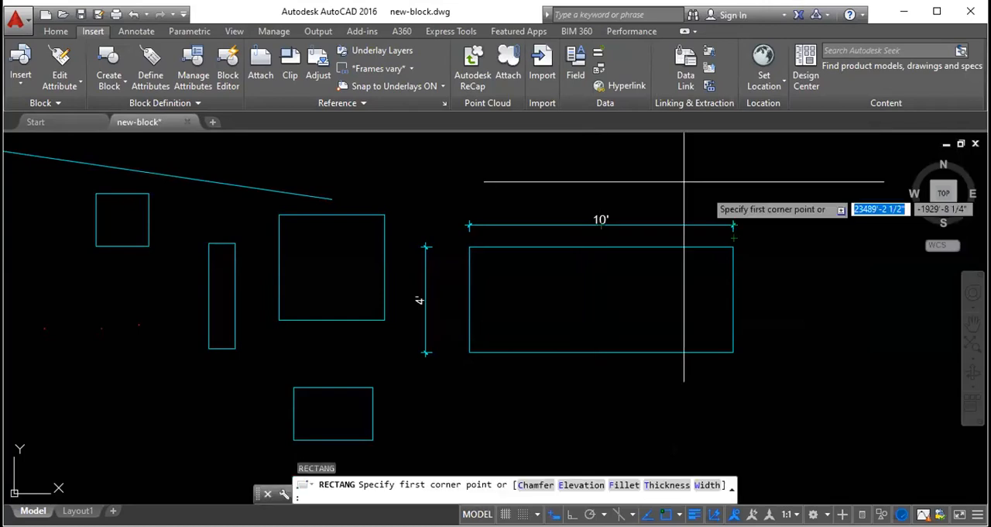
click(760, 252)
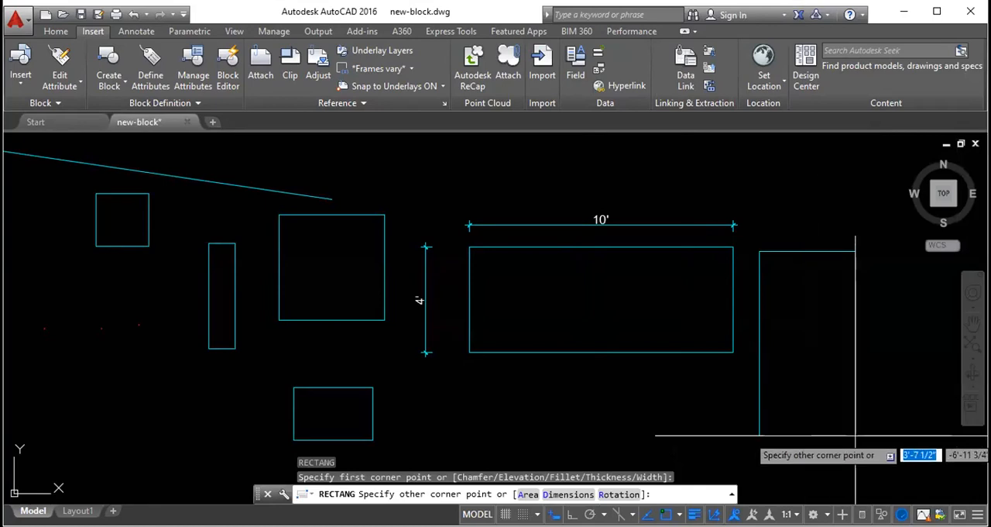
key(Escape)
key(Escape)
key(Escape)
- Erase all the practice lines, rectangles and dimensions with one crossing selection
scroll(566, 308, down, 6)
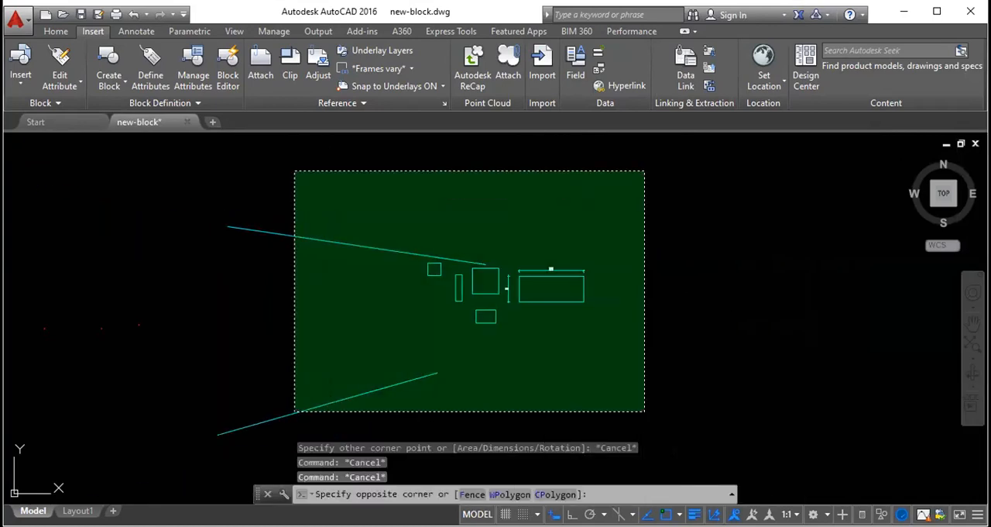
click(294, 173)
key(Delete)
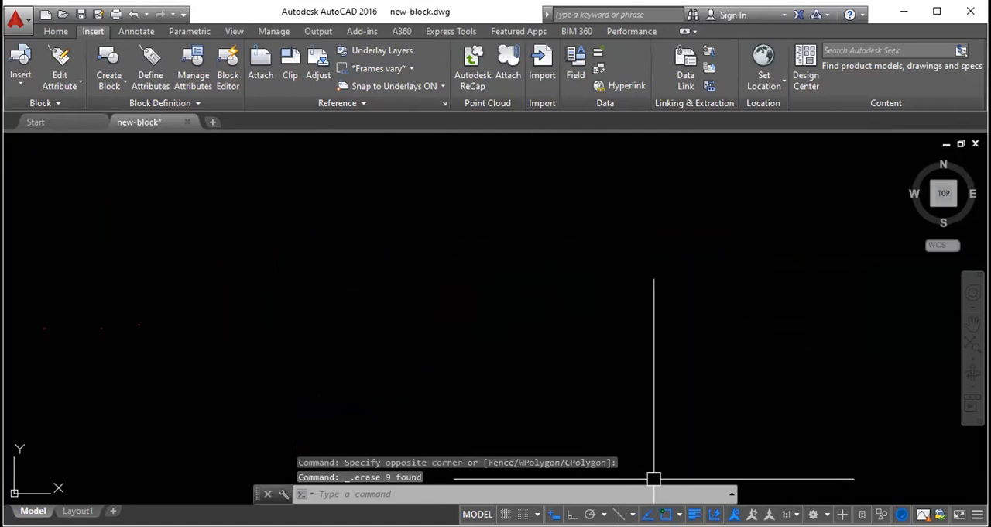
- With Dynamic Input off, try to draw a 2' square by entering 2',2' as the other corner without the relative prefix
text(rec)
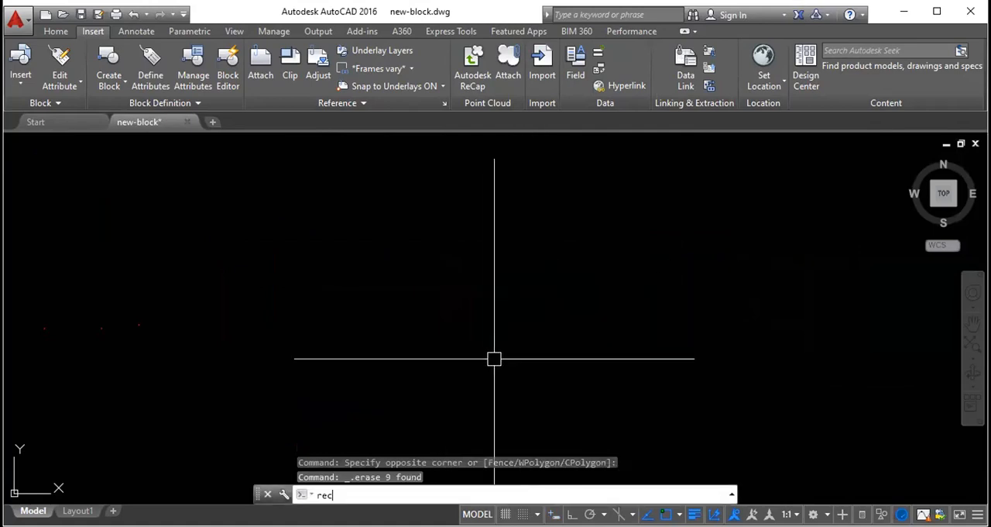
key(Return)
click(380, 249)
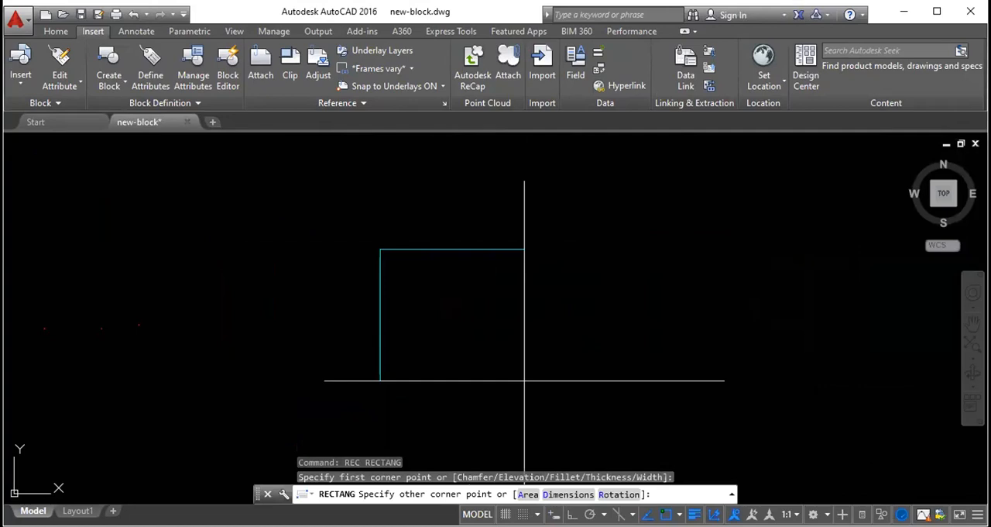
text(2',2')
key(Return)
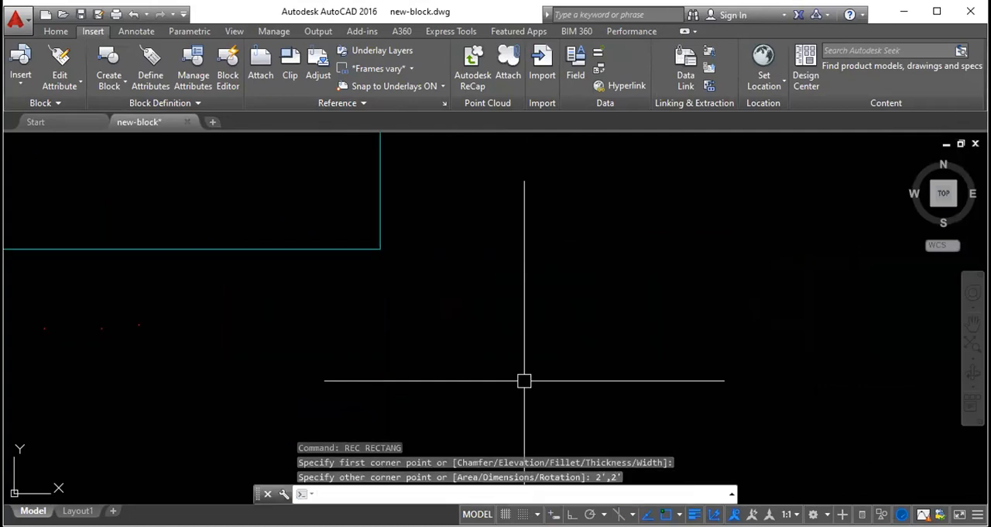
- Erase the oversized rectangle drawn with the absolute corner coordinates
click(456, 270)
click(410, 239)
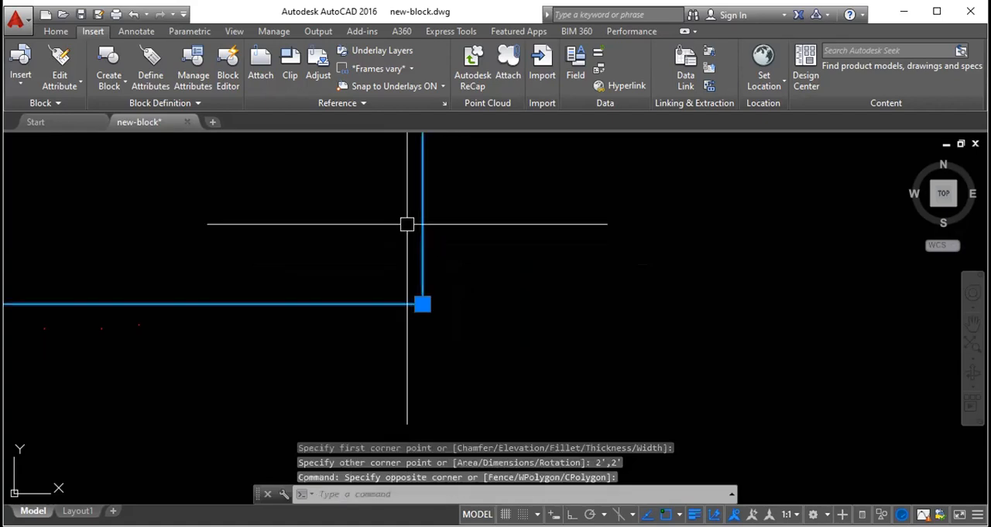
key(Delete)
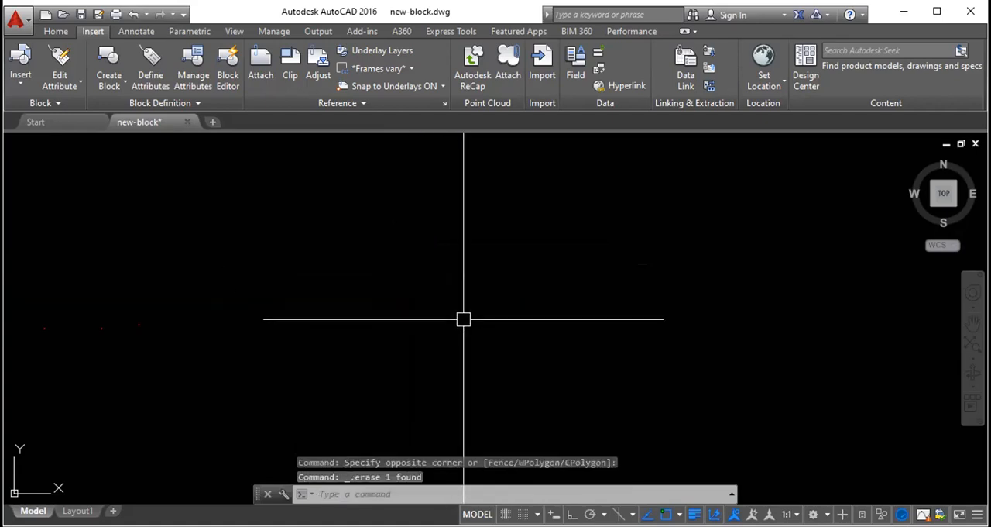
- Draw a 2' by 2' square by entering the relative corner @2',2'
text(rec)
key(Return)
click(541, 350)
text(@2',2;)
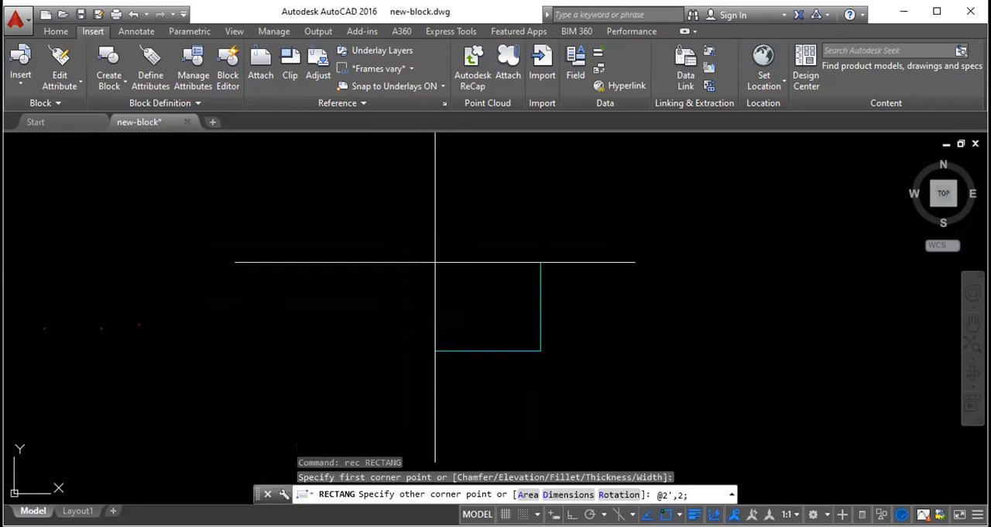
text(')
key(Return)
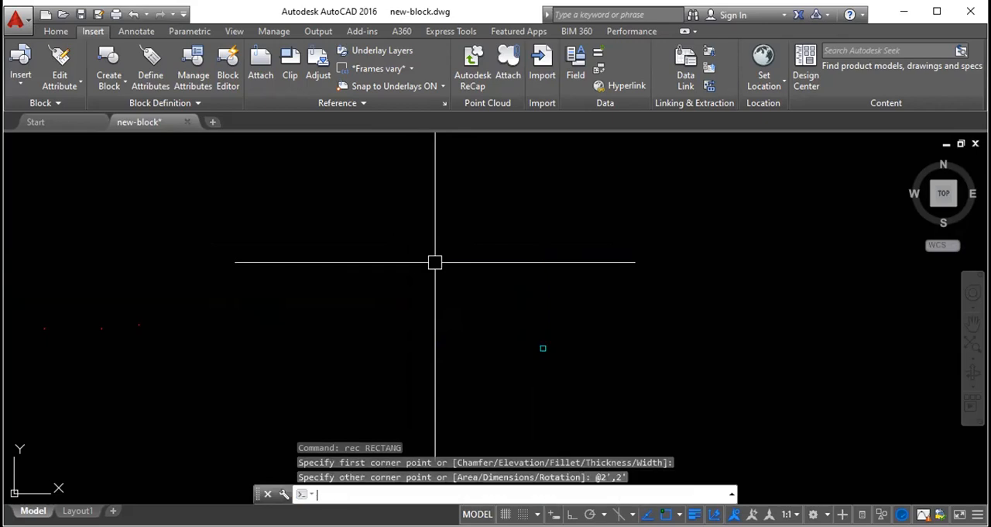
scroll(539, 350, up, 2)
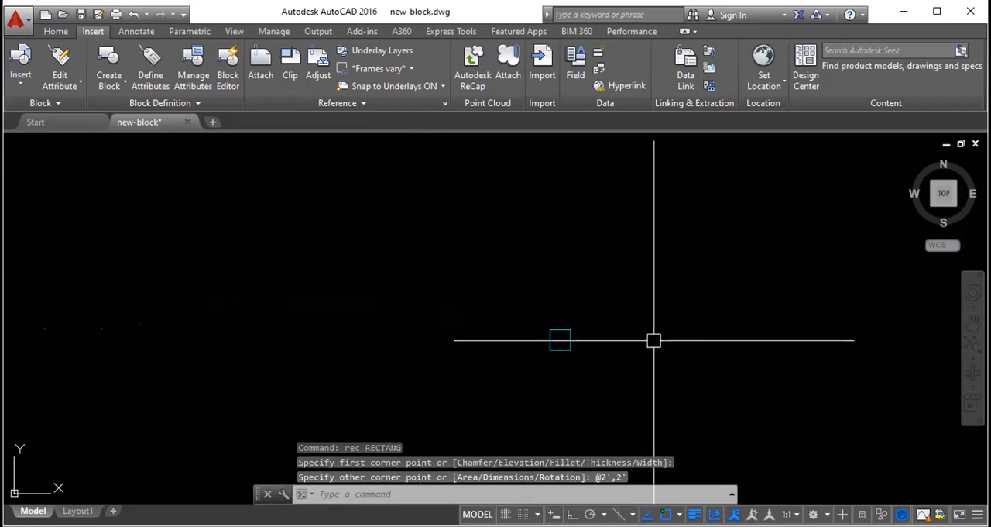
- Draw a 4' by 5' rectangle to the right of the small square by entering the relative corner @4',5'
key(Return)
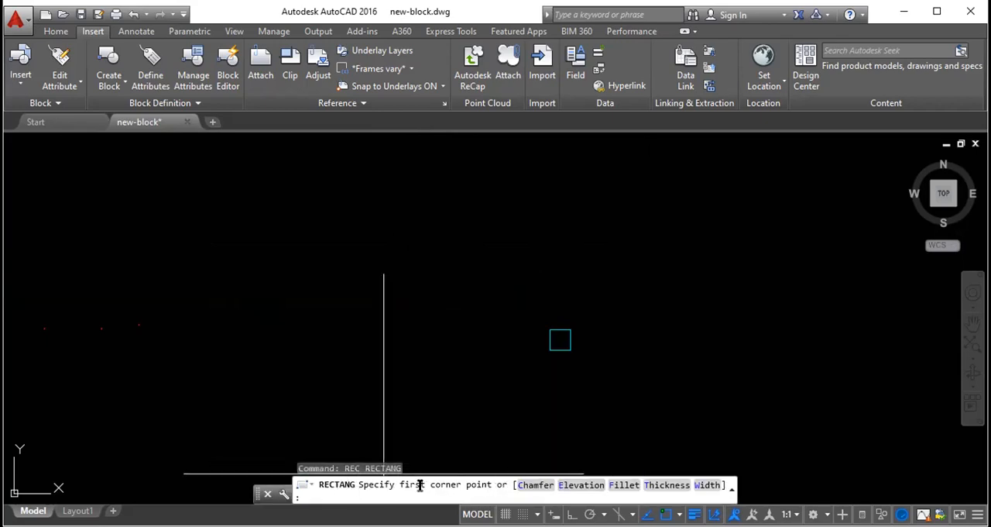
click(747, 347)
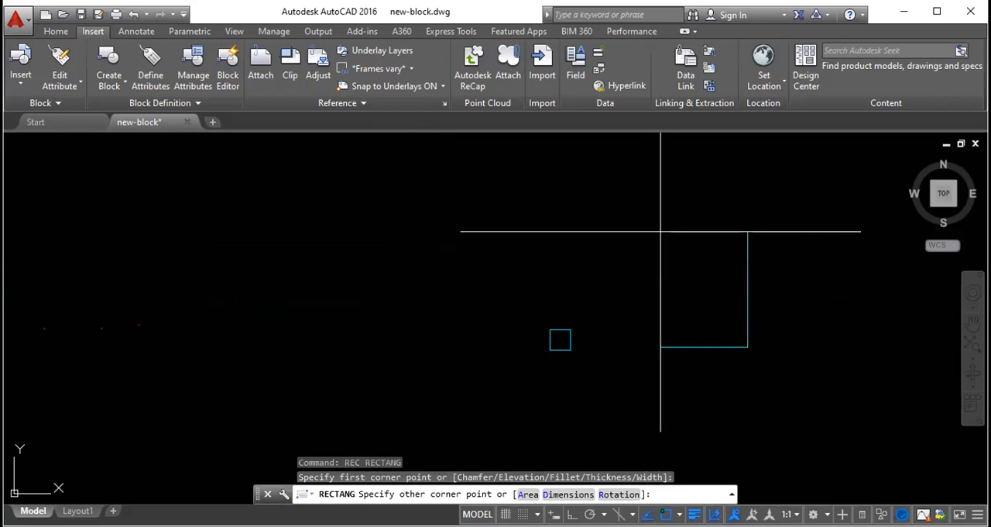
text(@4',5')
key(Return)
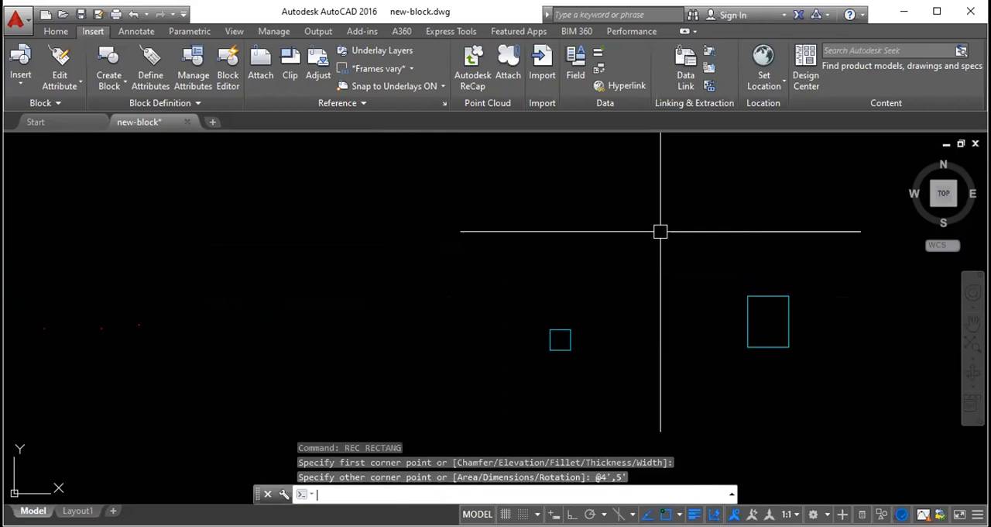
click(811, 373)
click(646, 196)
click(611, 370)
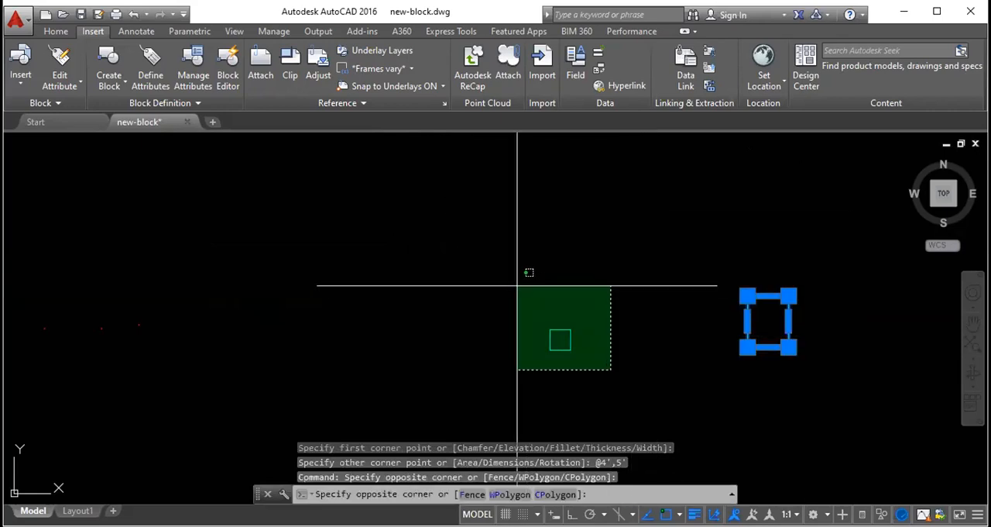
click(517, 286)
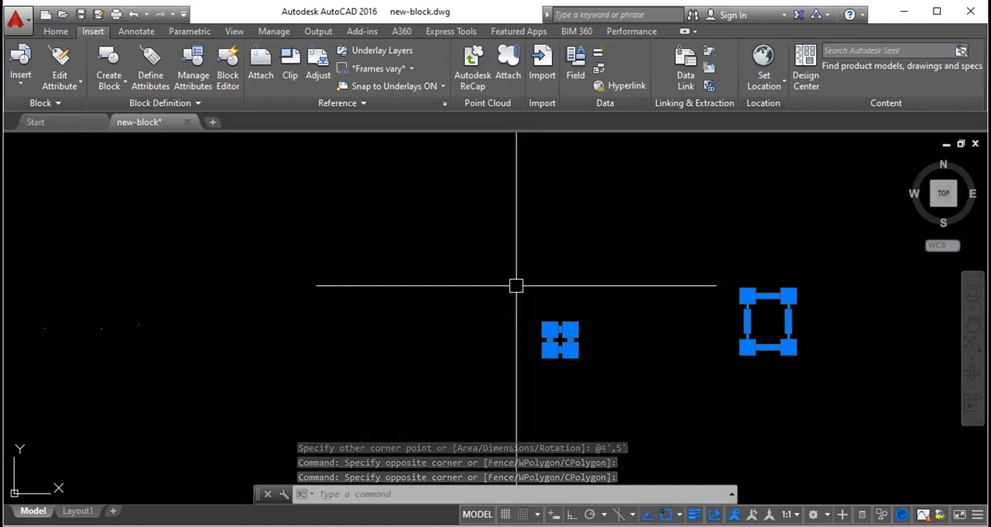
key(Escape)
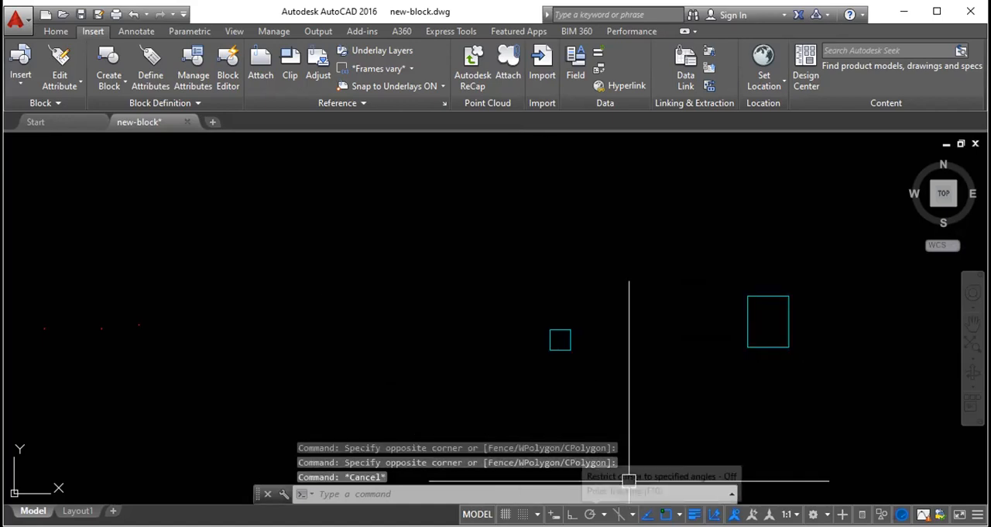
- Turn Dynamic Input back on
click(554, 514)
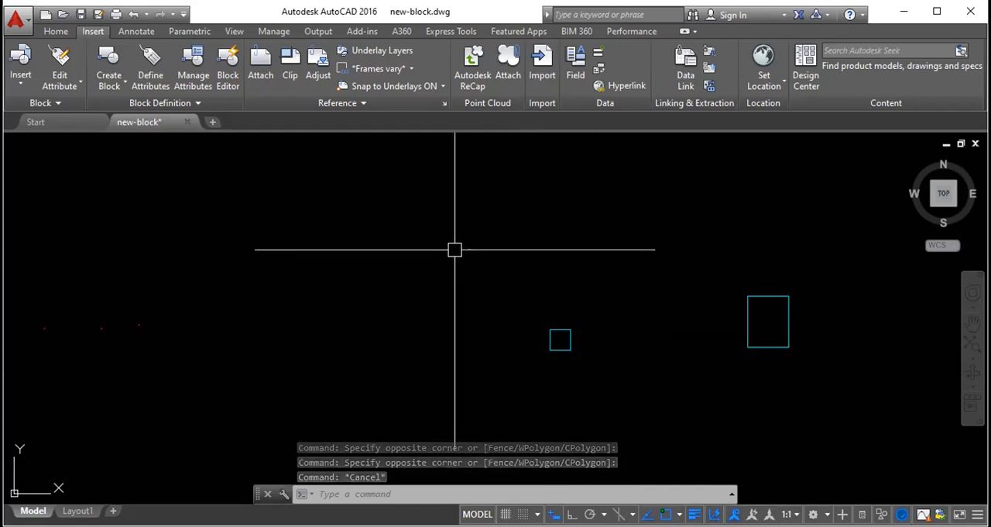
text(rec)
key(Return)
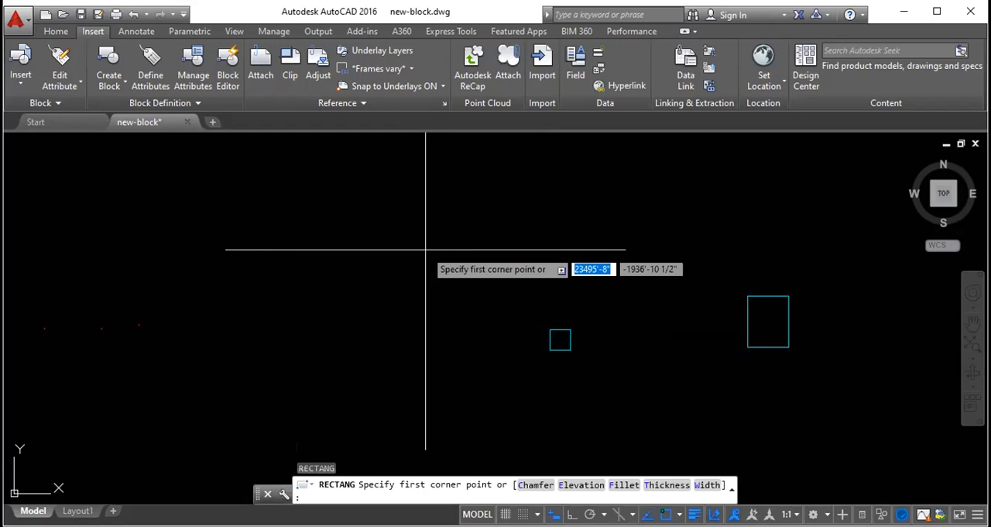
click(341, 209)
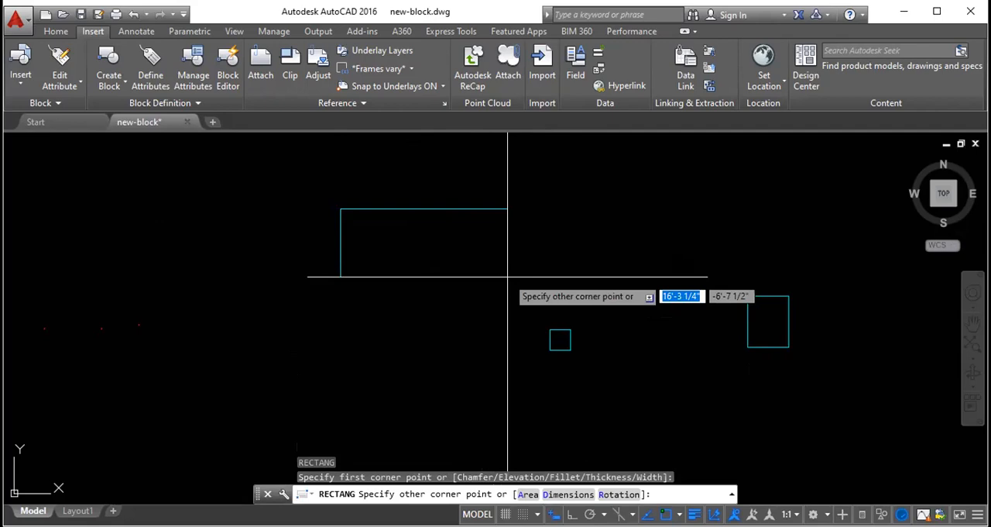
key(Escape)
key(Escape)
key(Escape)
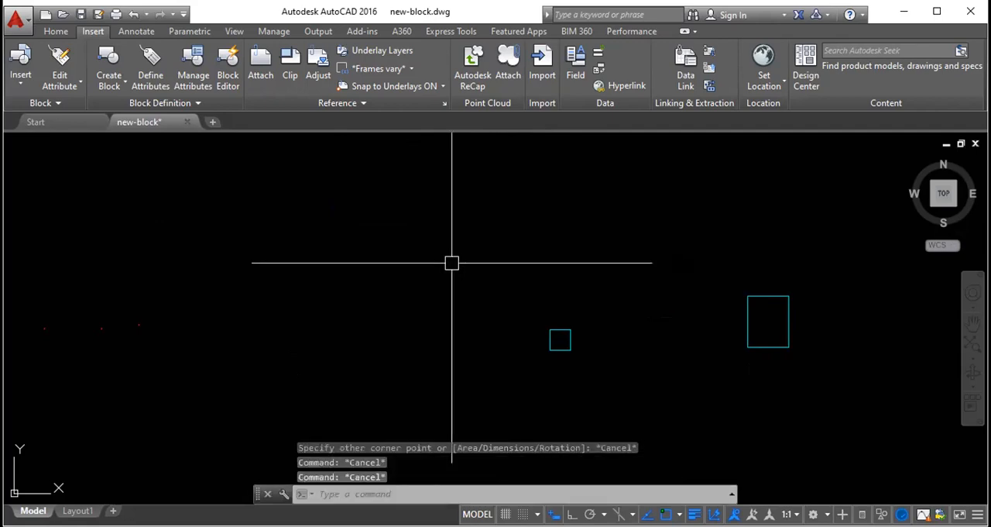
key(Return)
click(277, 203)
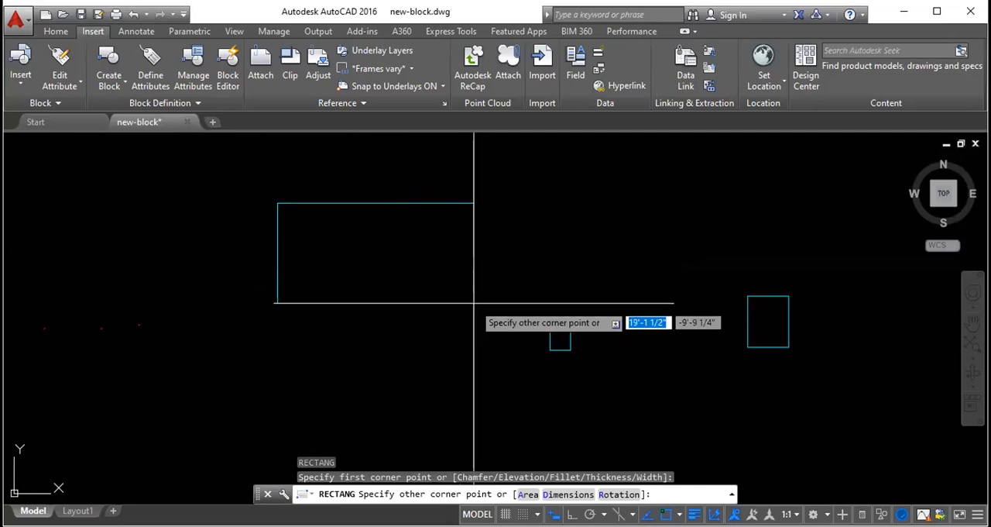
key(Escape)
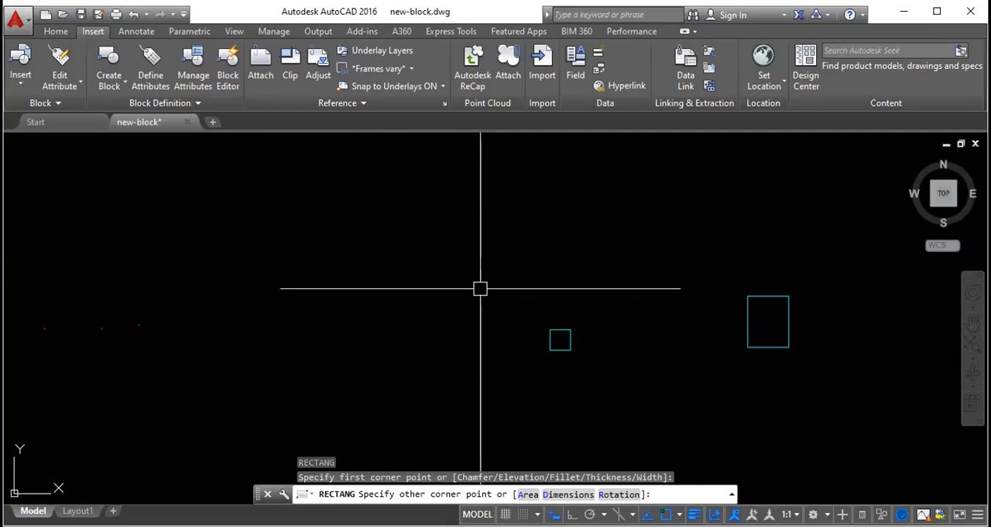
text(rec)
key(Return)
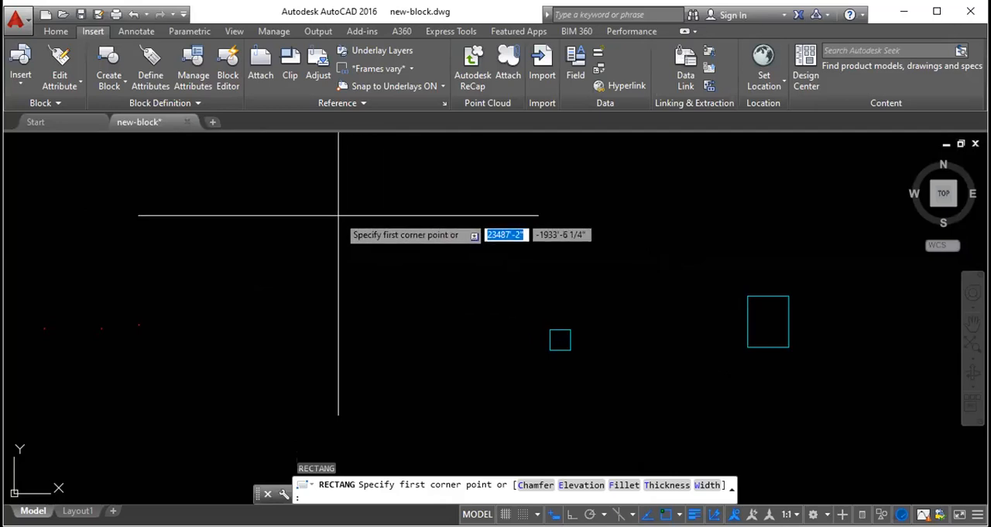
key(Escape)
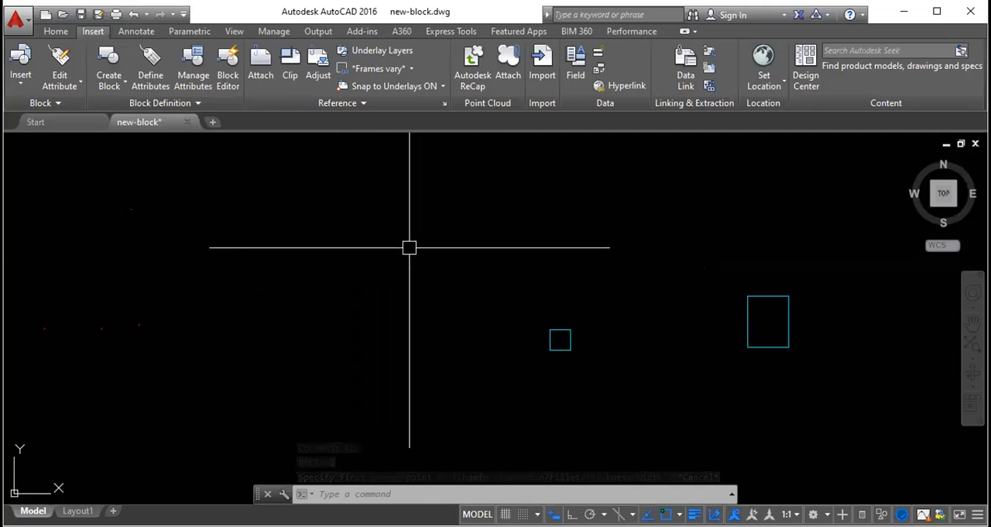
key(Return)
click(345, 228)
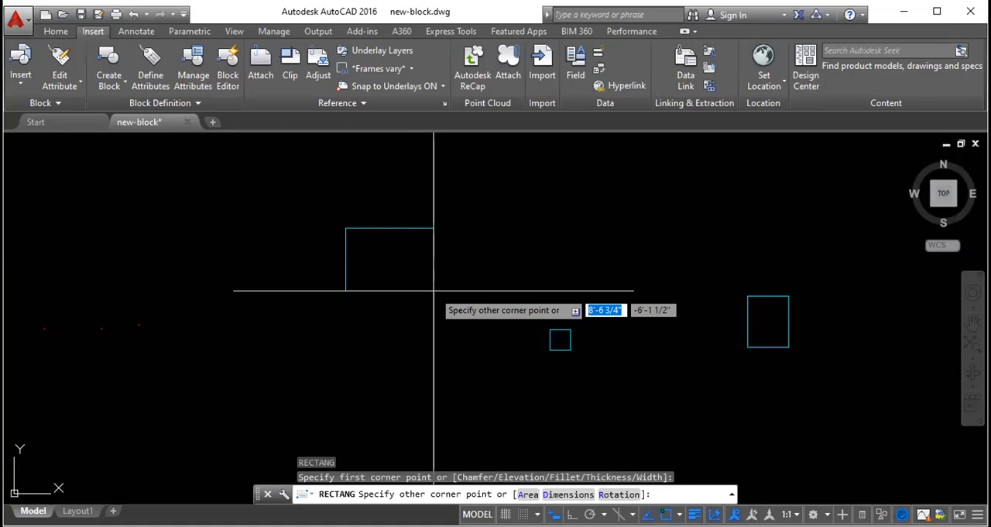
key(Escape)
key(Escape)
key(Escape)
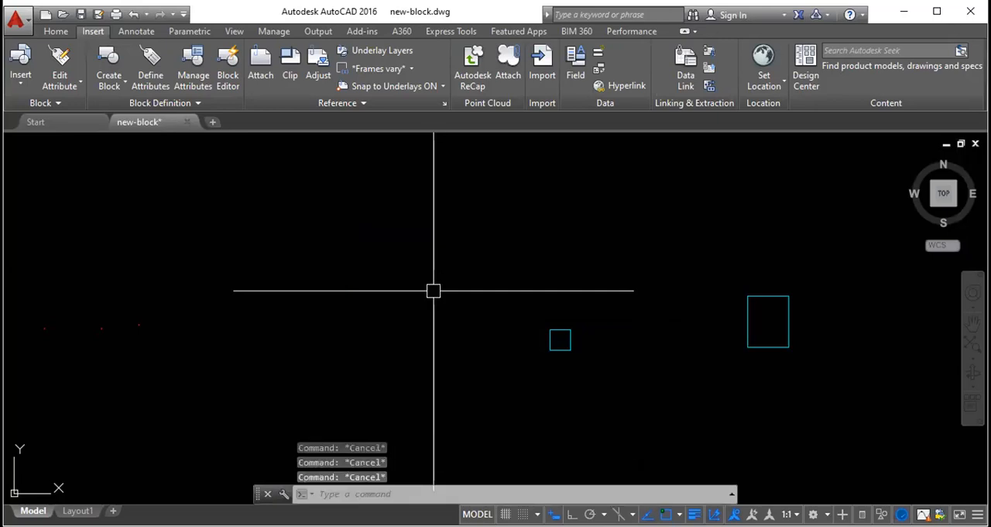
text(REC)
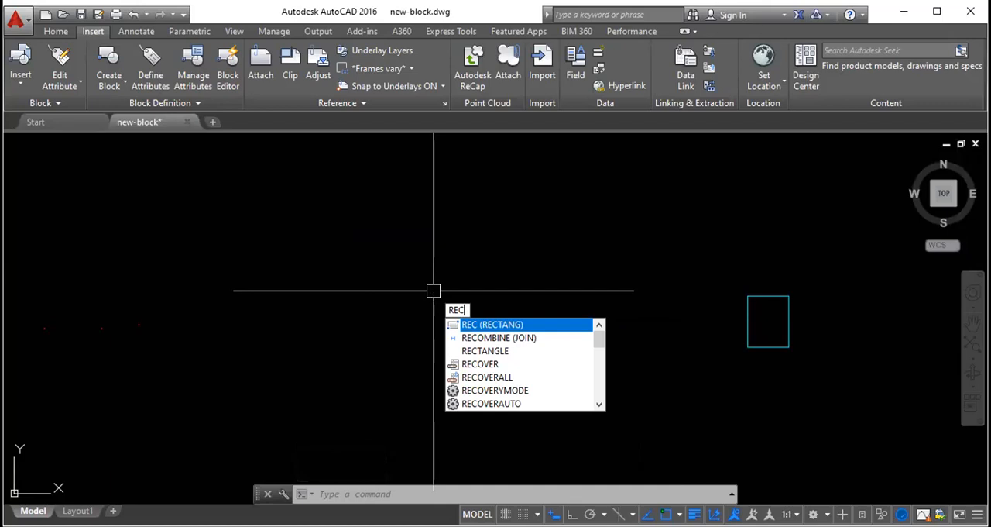
key(Return)
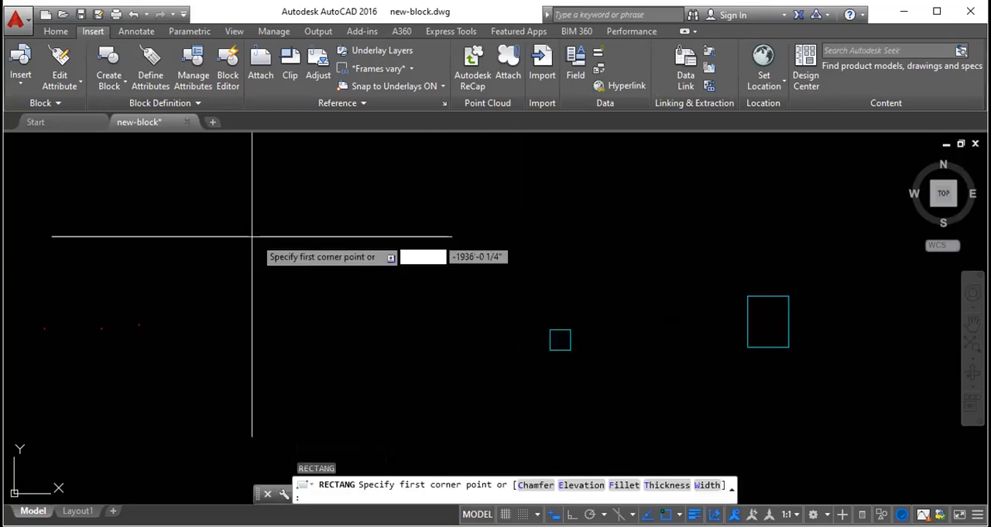
key(Escape)
key(Escape)
key(Escape)
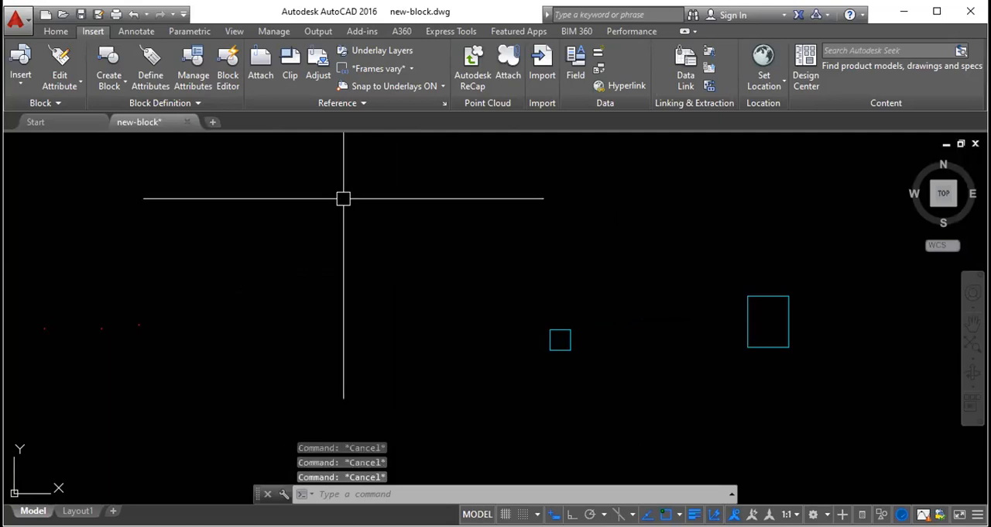
key(Return)
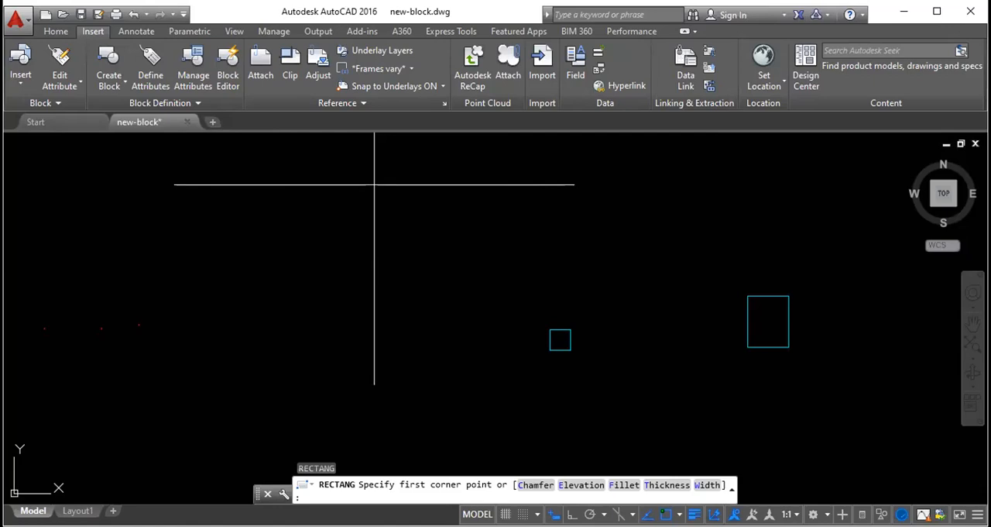
click(247, 207)
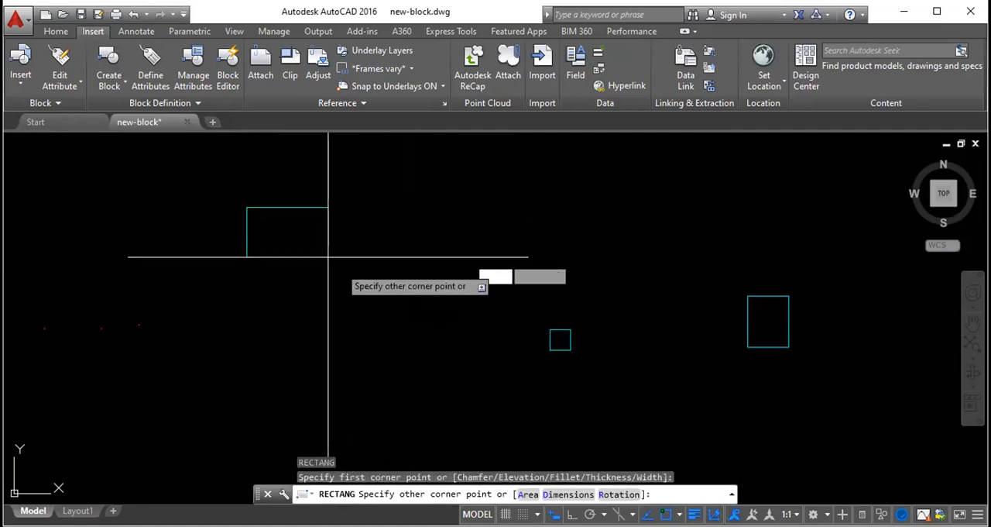
key(Escape)
key(Escape)
key(Escape)
key(Escape)
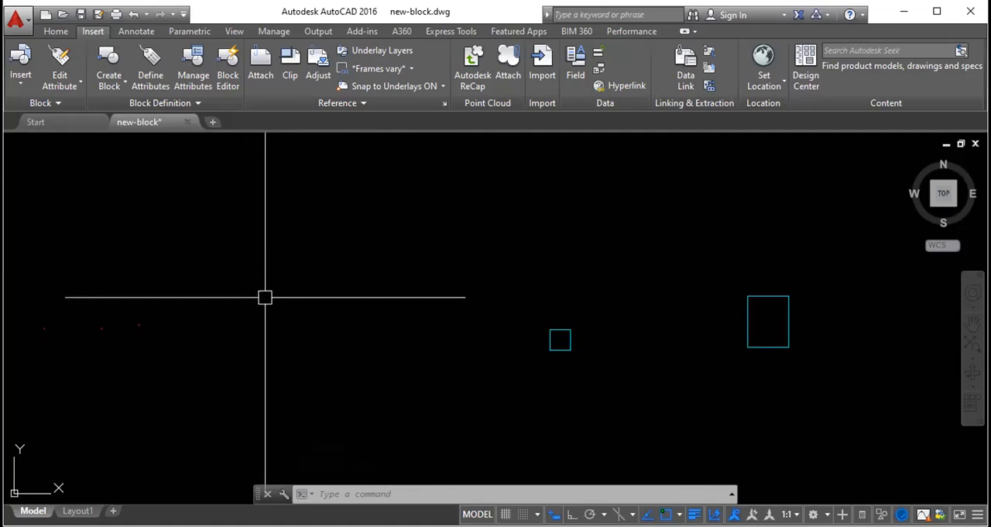
text(rec)
key(Return)
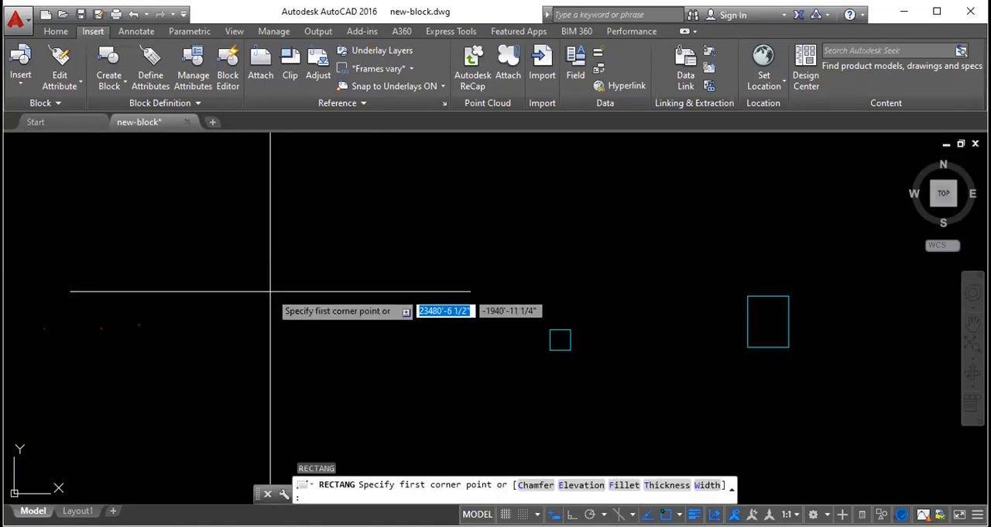
text(2')
key(Tab)
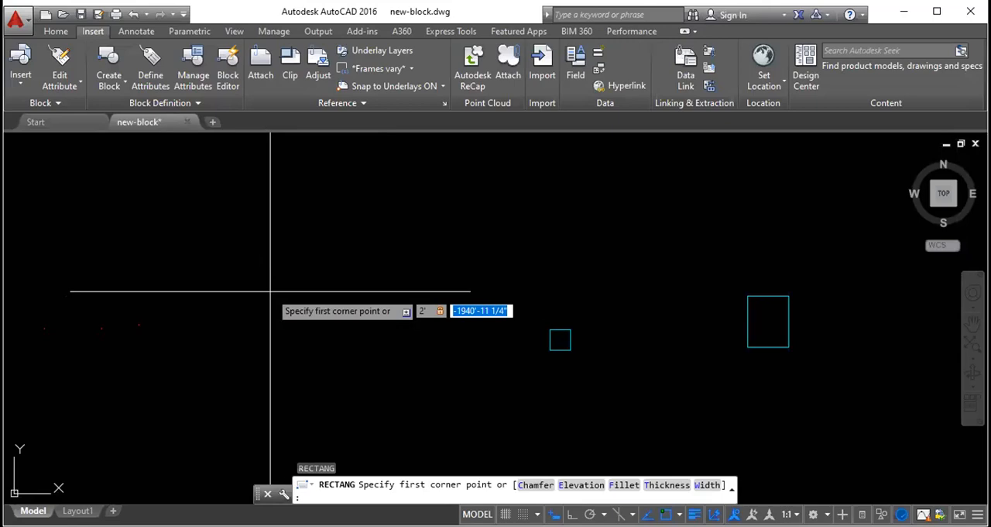
key(Escape)
key(Escape)
key(Escape)
key(Escape)
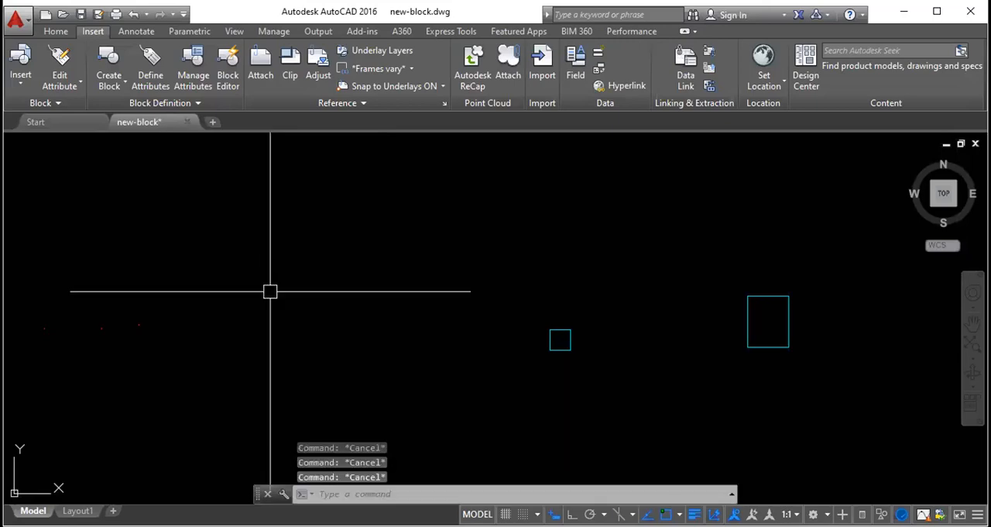
- Draw a small square to the left of the existing rectangles by entering the relative corner @2,2 without foot marks
text(rec)
key(Return)
click(236, 237)
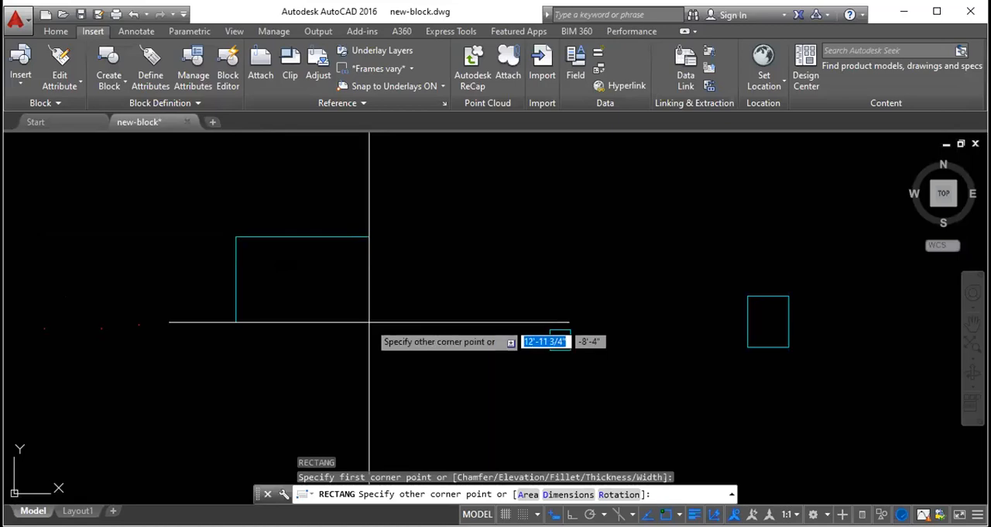
text(@2,2)
key(Return)
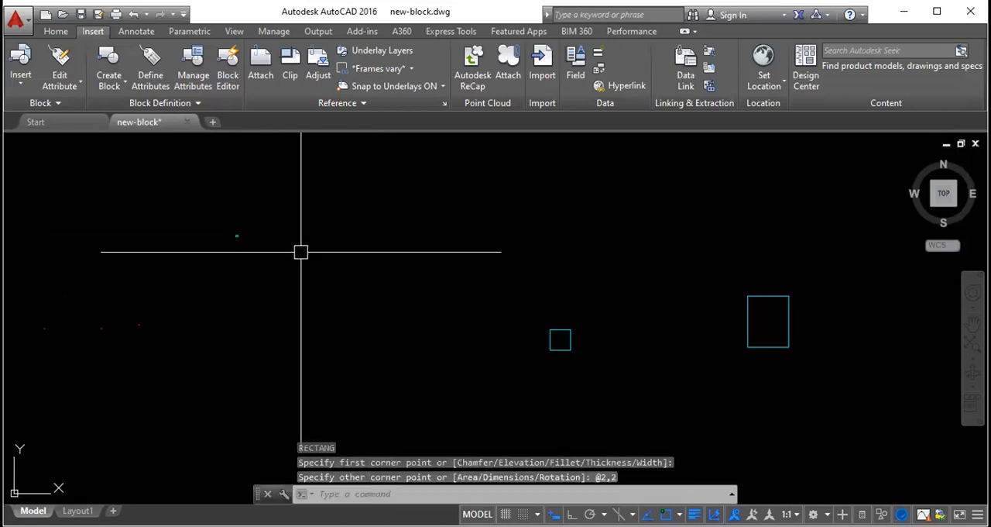
scroll(182, 234, up, 4)
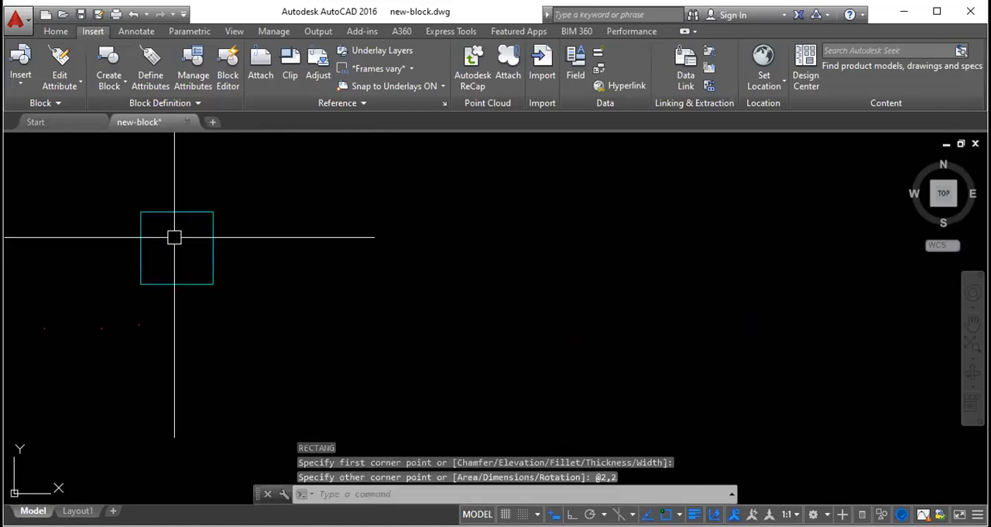
- Erase the tiny square drawn with the relative corner @2,2
click(250, 235)
click(161, 199)
key(Delete)
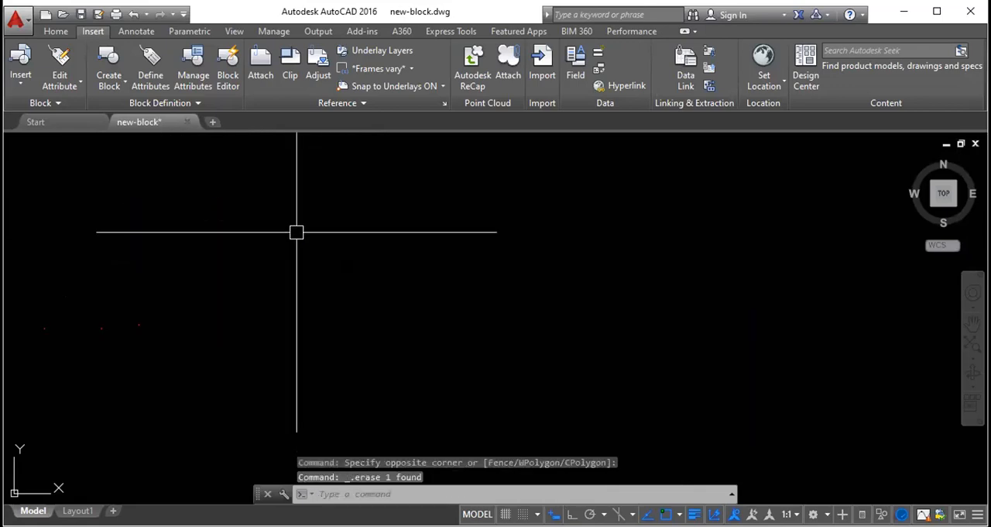
scroll(349, 237, up, 4)
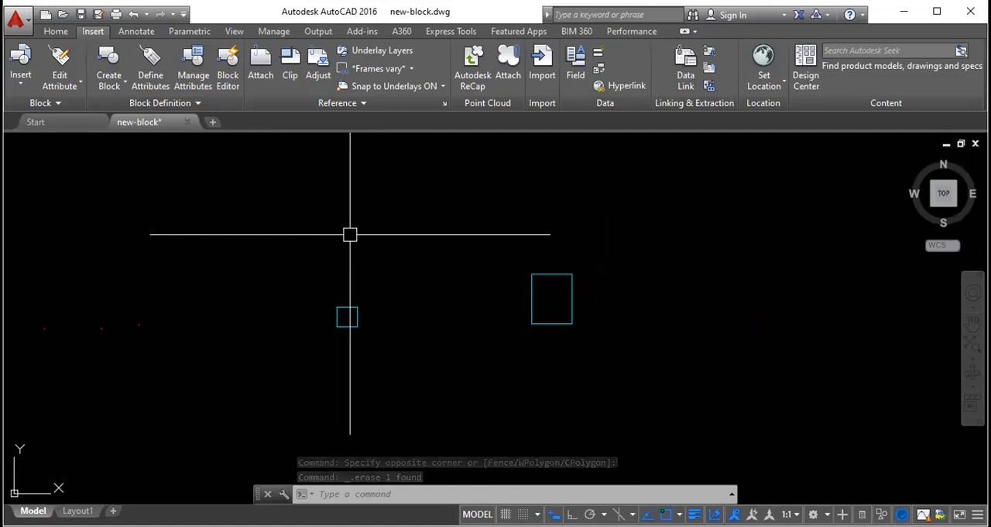
text(rec)
key(Return)
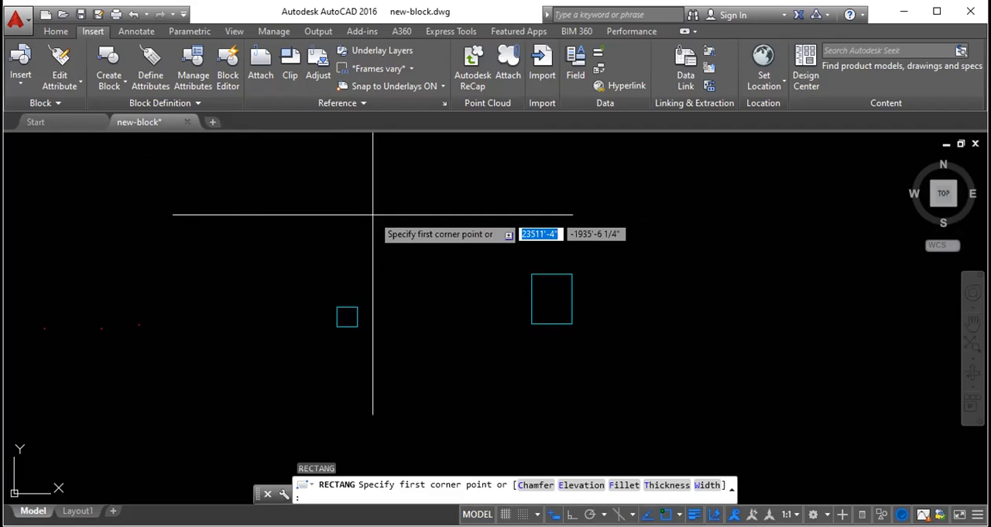
key(Escape)
key(Escape)
key(Escape)
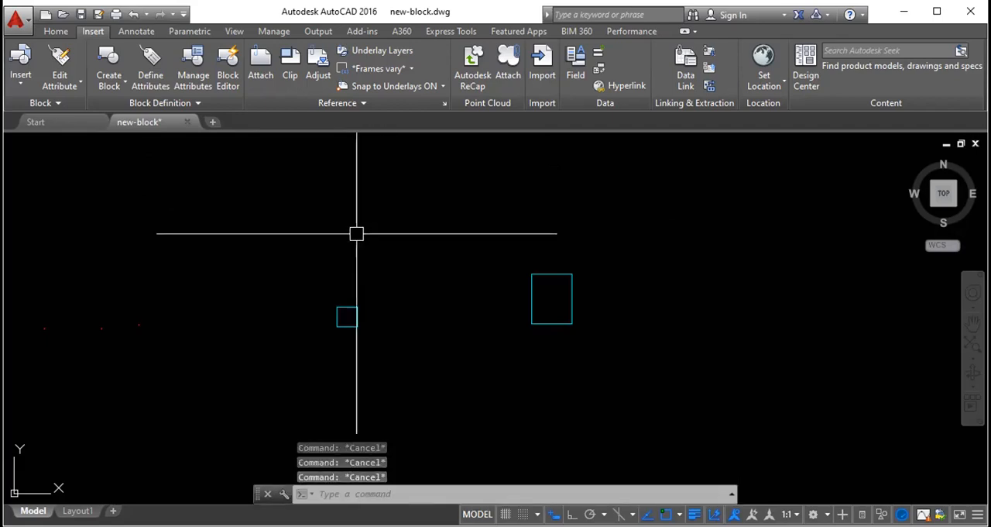
- Draw a circle with a 4' radius above and between the two rectangles, then erase it
text(c)
key(Return)
click(461, 217)
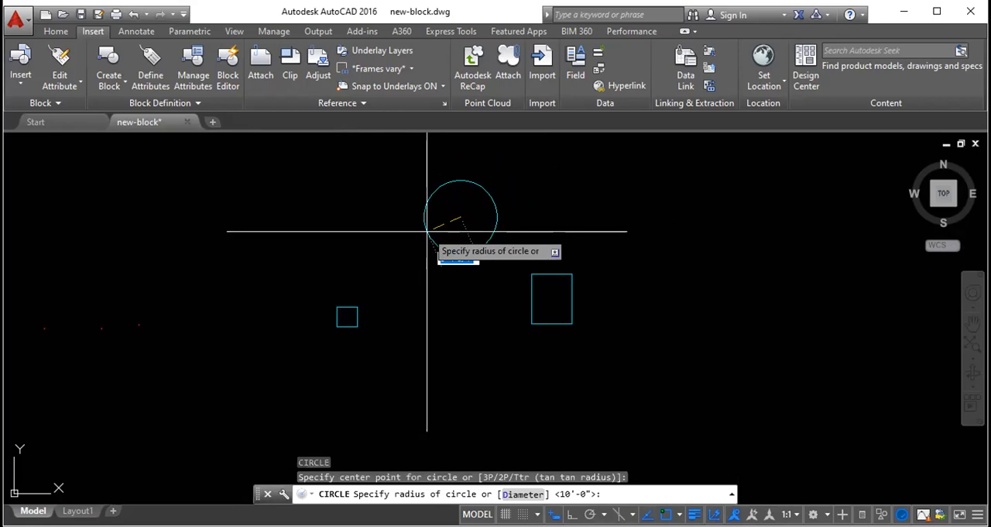
click(425, 227)
click(420, 225)
key(Delete)
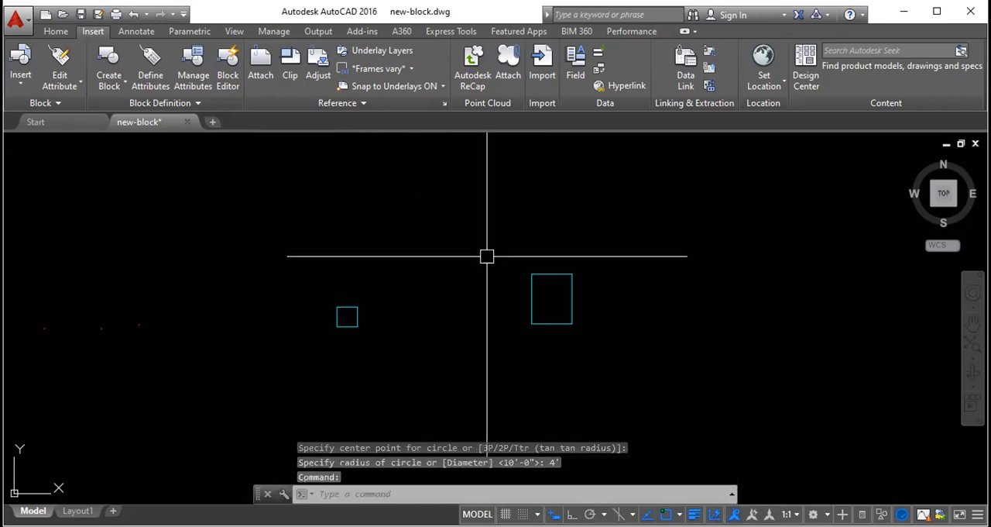
- Erase both the 2' square and the 4' by 5' rectangle together
click(622, 348)
click(333, 239)
key(Delete)
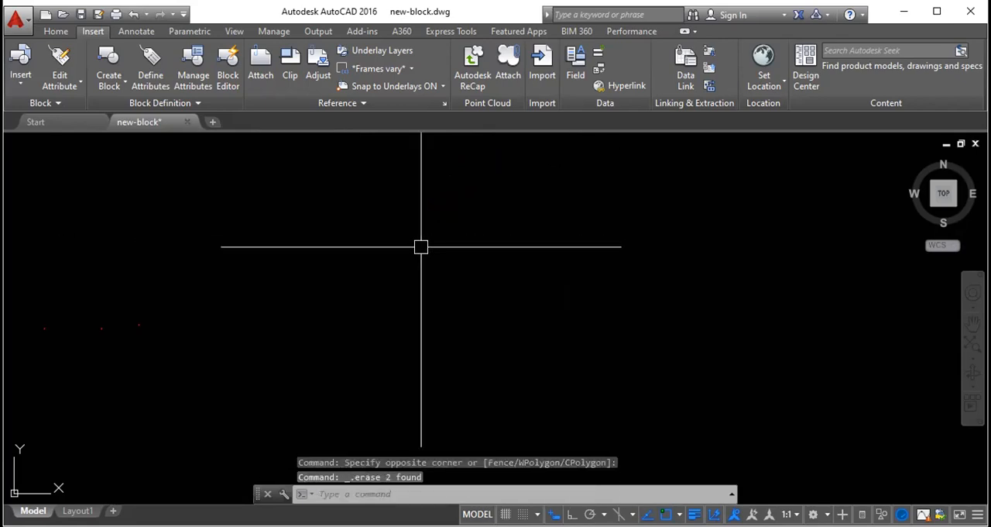
- Draw a 4-sided polygon inscribed in a circle with a 4' radius in the cleared drawing area and leave it unselected
text(POL)
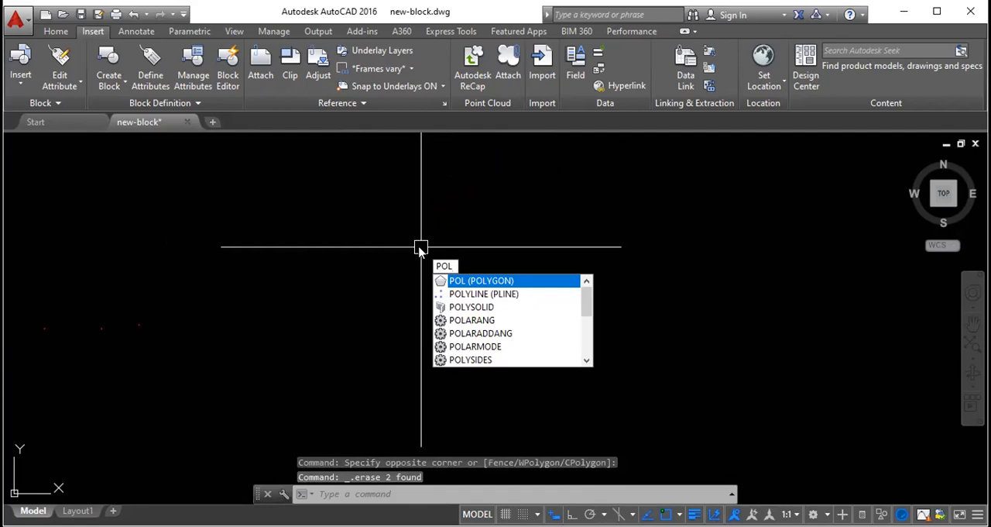
click(481, 280)
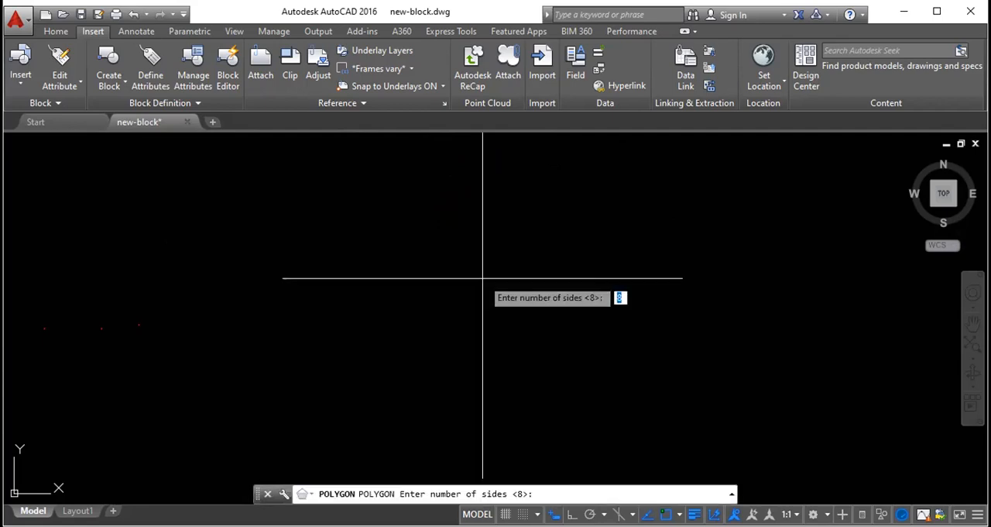
text(4)
key(Return)
click(462, 247)
click(511, 286)
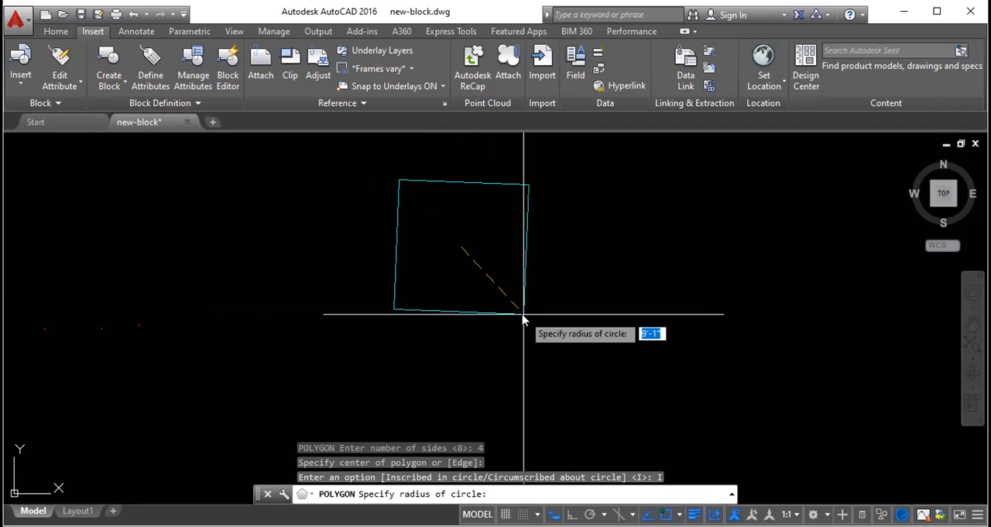
text(4')
key(Return)
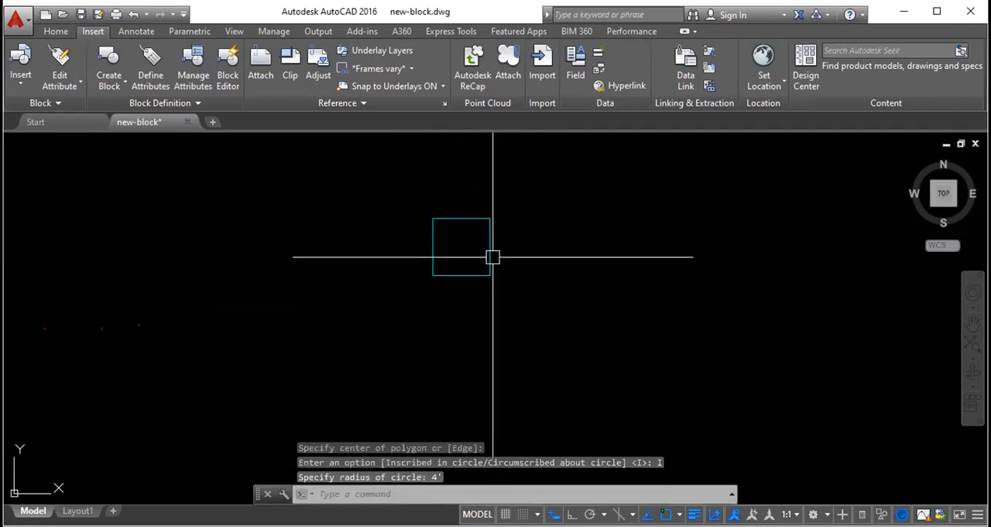
click(491, 257)
key(Escape)
key(Escape)
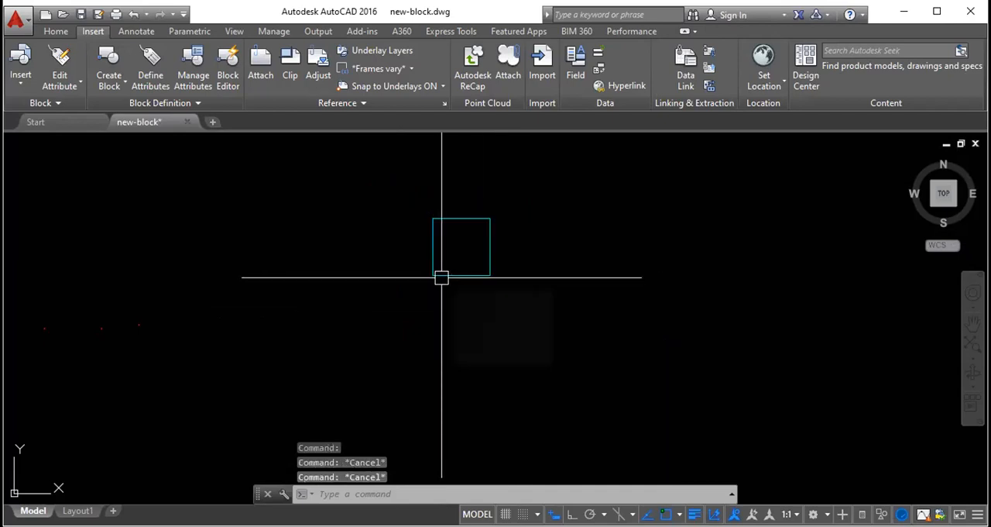
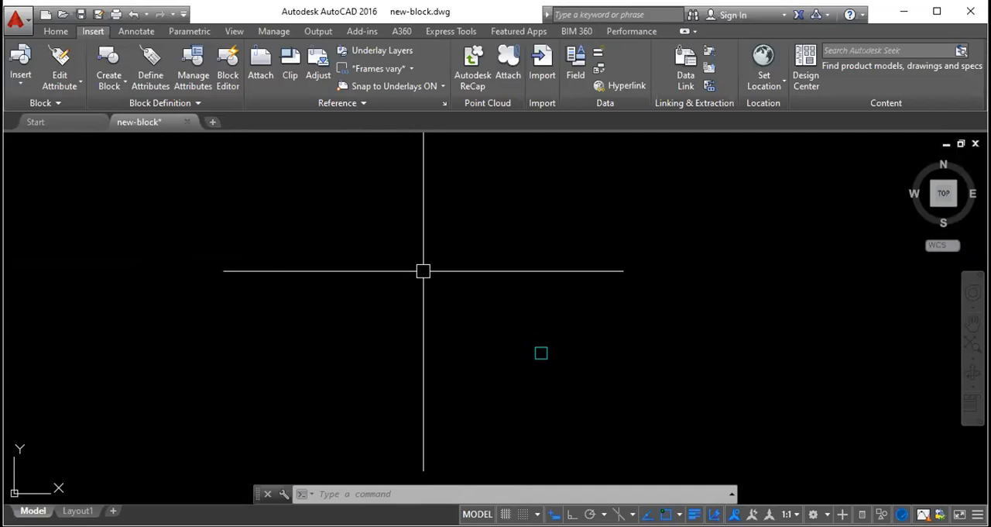
text(ARC)
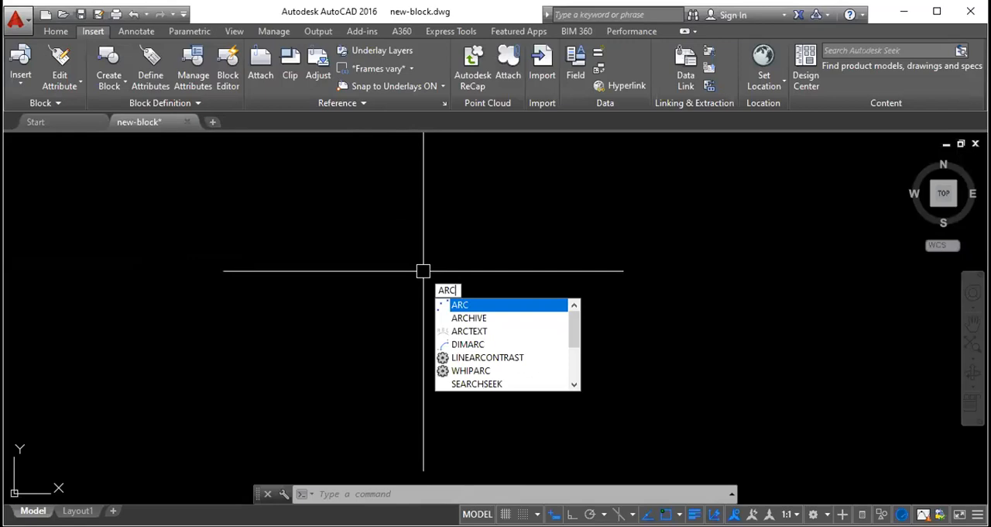
key(Escape)
text(A)
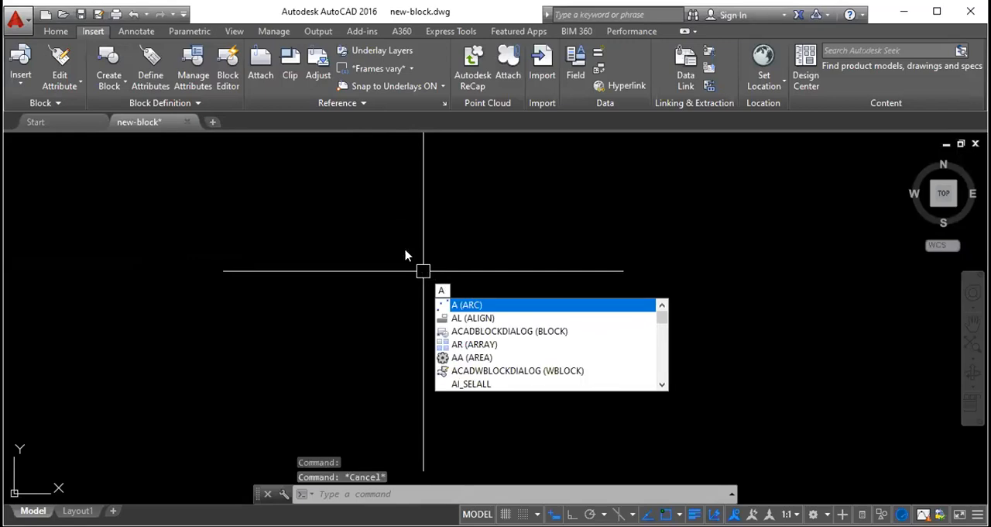
key(Return)
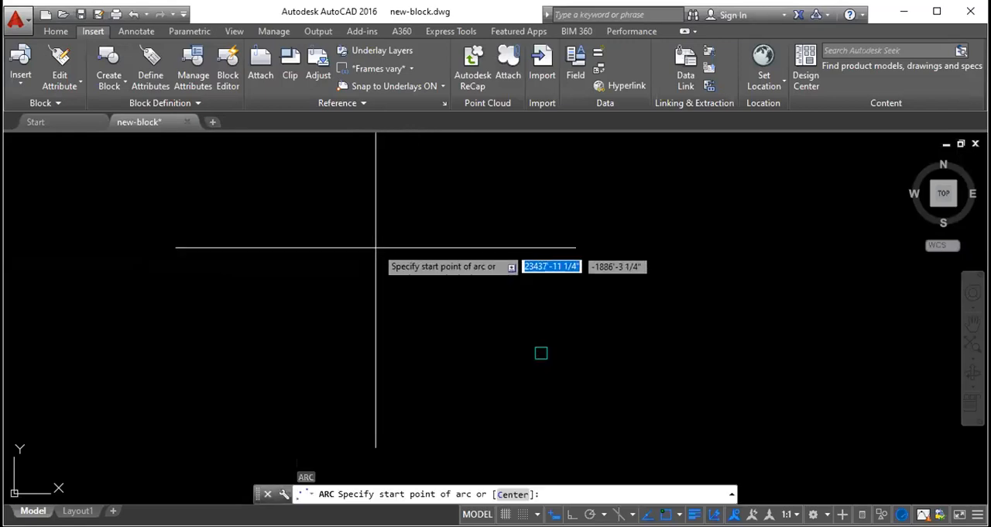
click(277, 287)
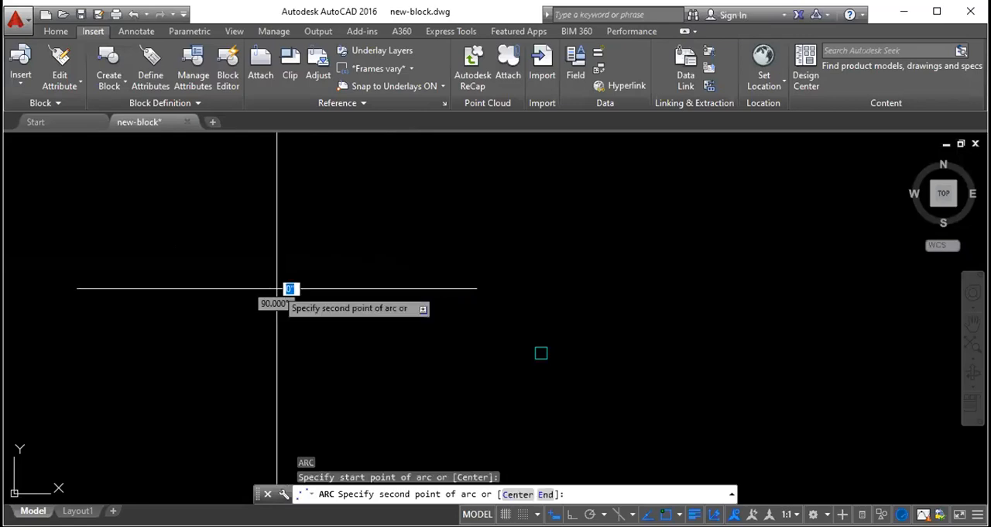
click(623, 287)
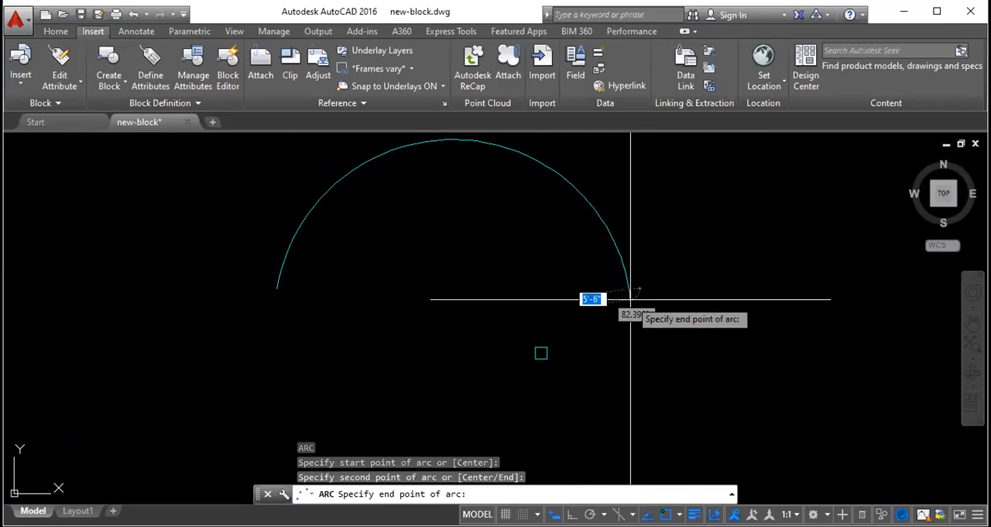
key(Escape)
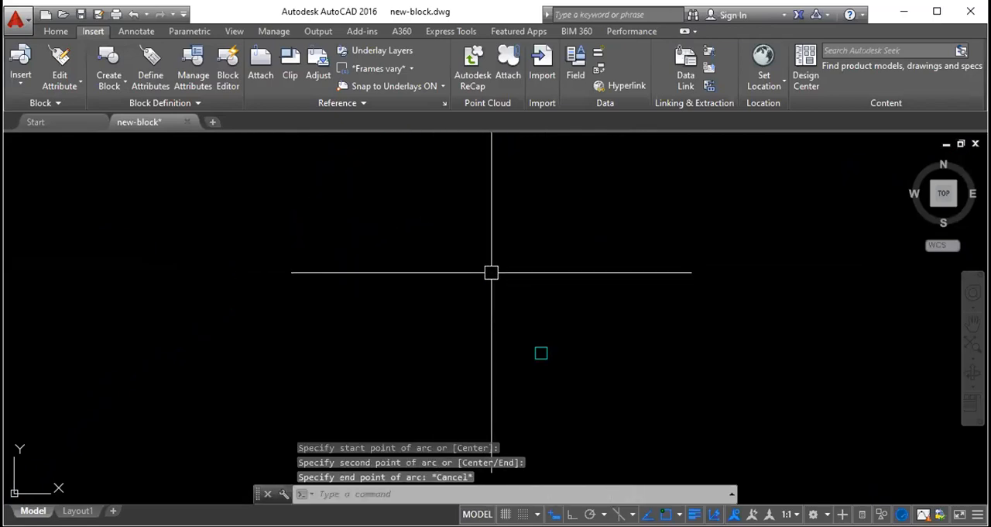
- Draw a rectangle about 102' wide in the empty area, above and to the left of the tiny square
text(rec)
key(Return)
click(287, 222)
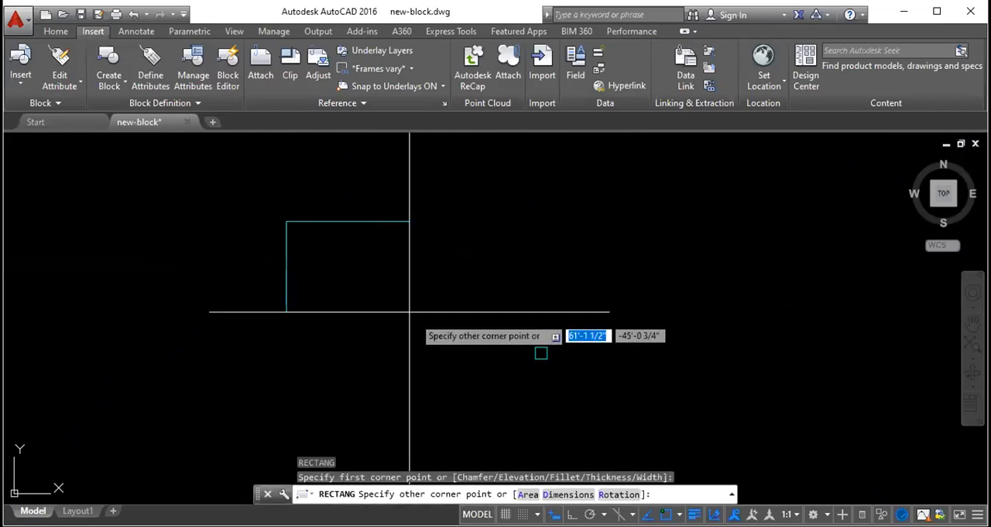
click(491, 344)
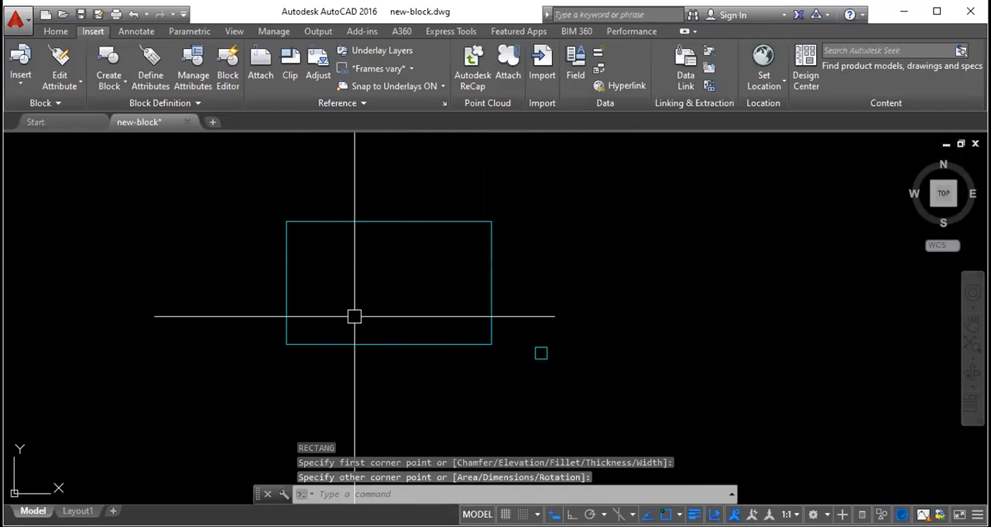
- Draw a three-point arc from the rectangle's lower-left corner through its lower-right corner, ending just below it, and leave it unselected
text(arc)
key(Return)
click(286, 344)
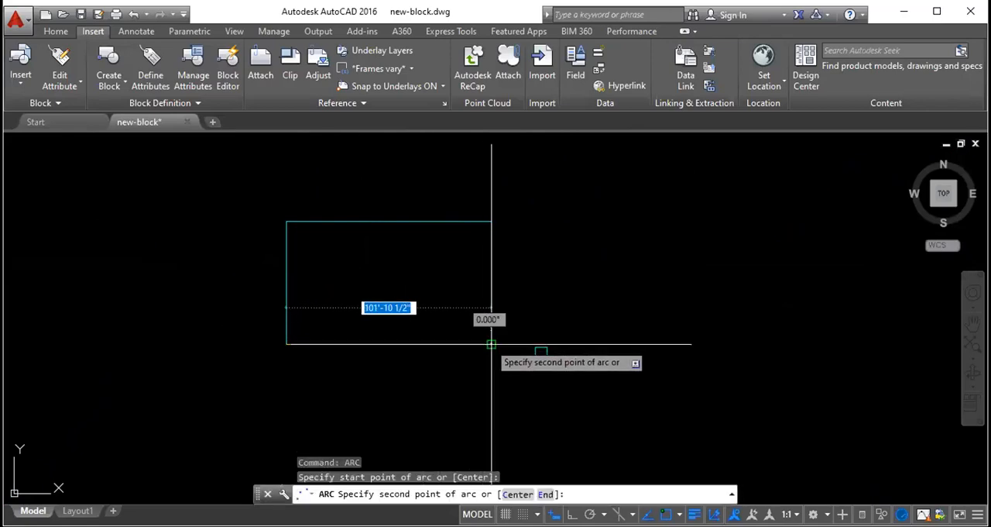
click(491, 343)
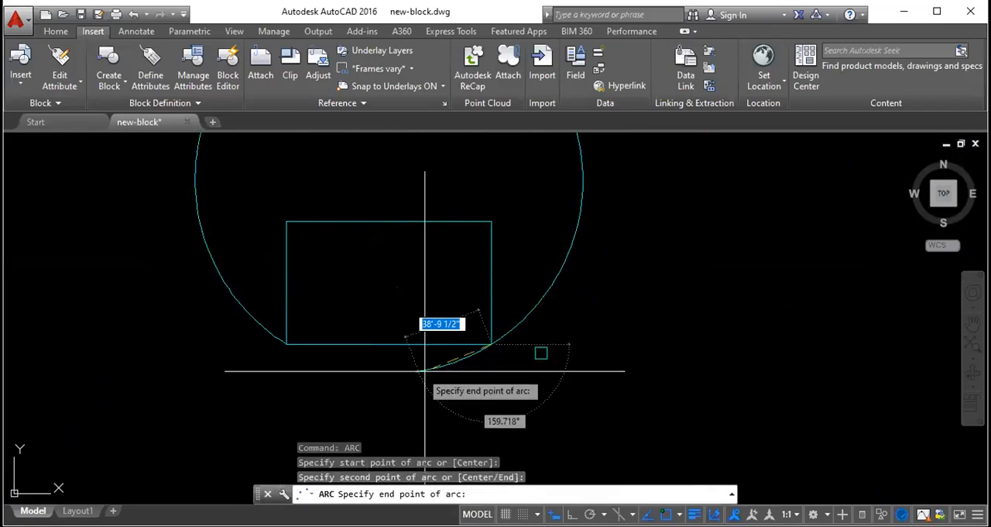
click(490, 359)
key(Escape)
click(485, 313)
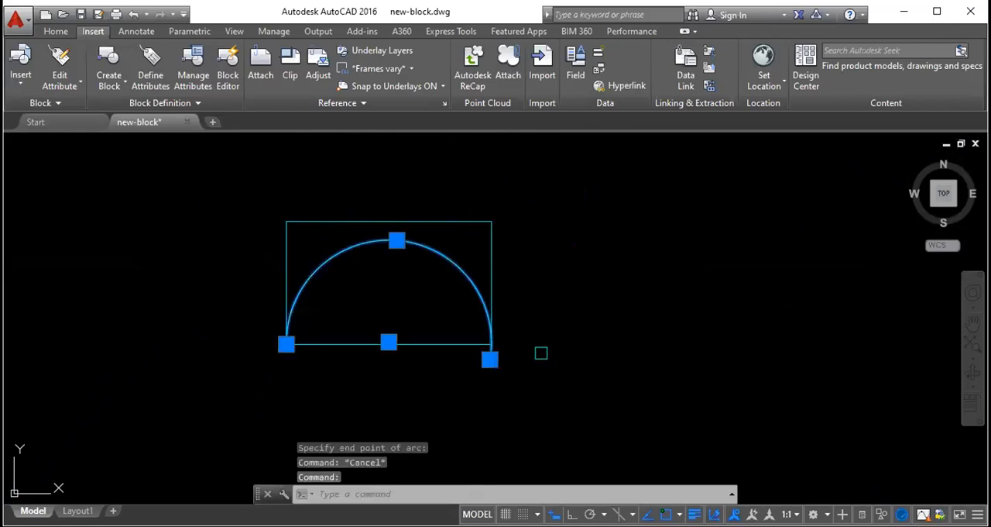
key(Escape)
click(449, 272)
key(Escape)
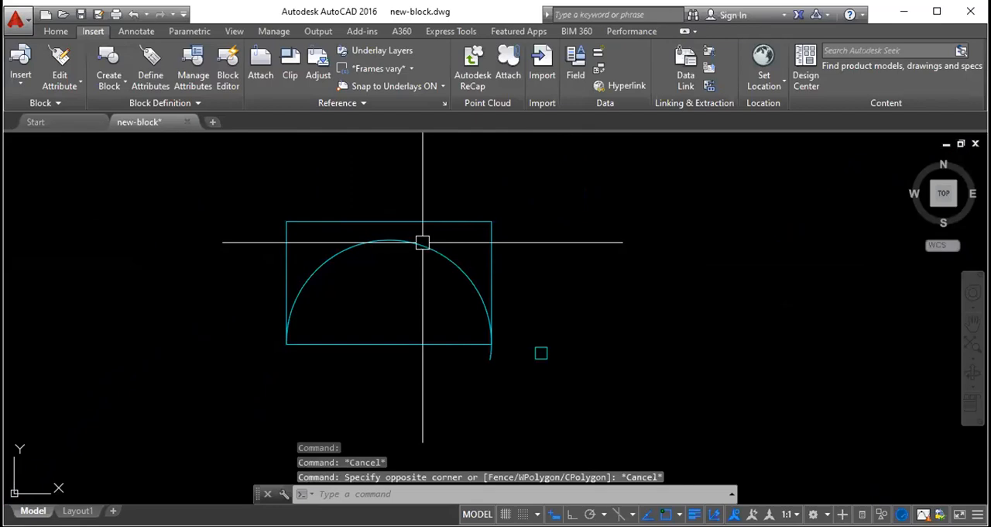
- Stretch the arc's low end onto the rectangle's lower-right corner and its midpoint up to the middle of the rectangle's upper edge
click(422, 243)
click(490, 356)
click(491, 343)
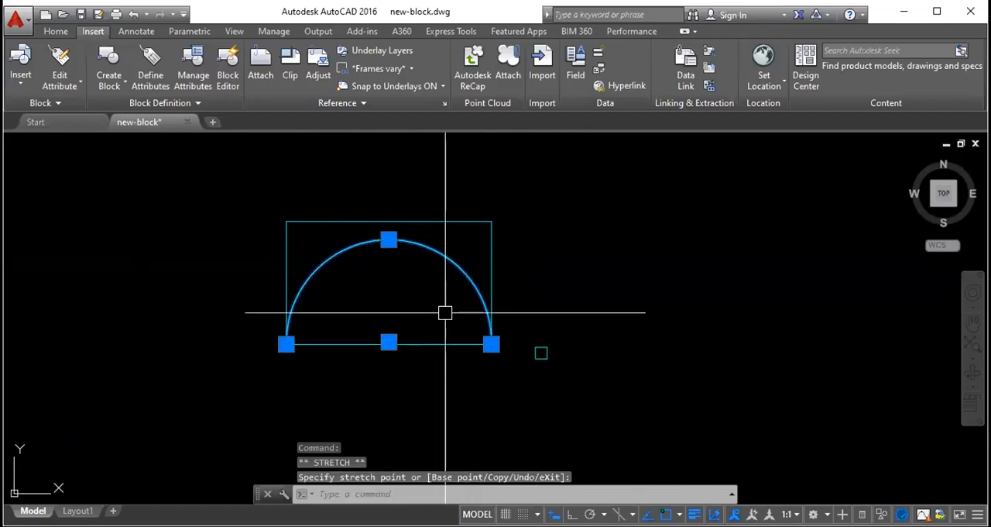
click(389, 239)
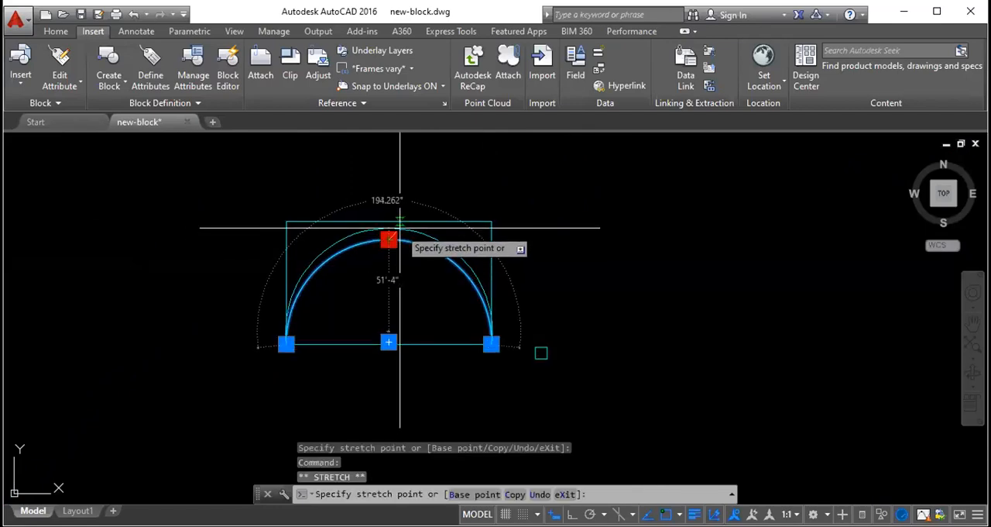
click(389, 219)
key(Escape)
- Erase the rectangle around the arc
scroll(411, 305, up, 2)
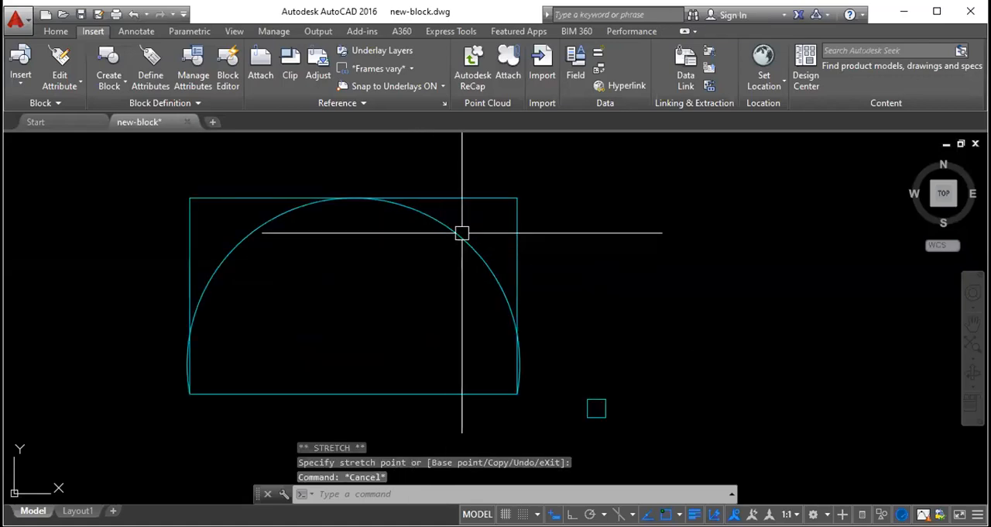
key(Delete)
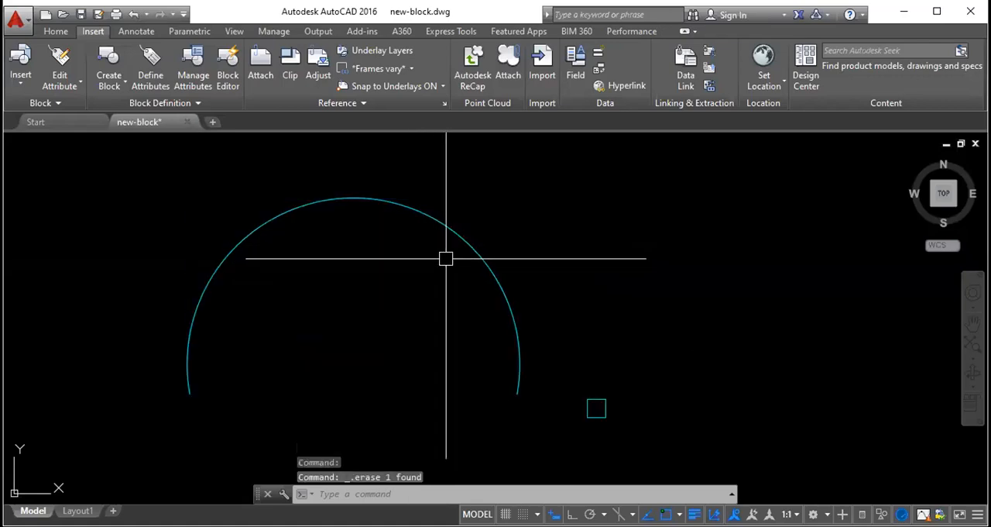
scroll(426, 263, down, 4)
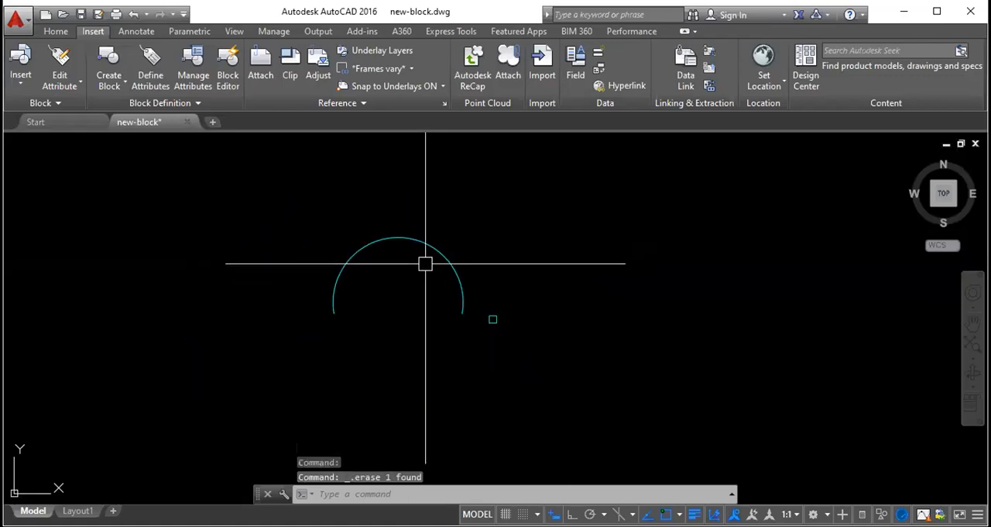
- Draw connected lines from the arc's left end straight down, across, and back up to its right end to close the shape
text(l)
key(Return)
click(333, 313)
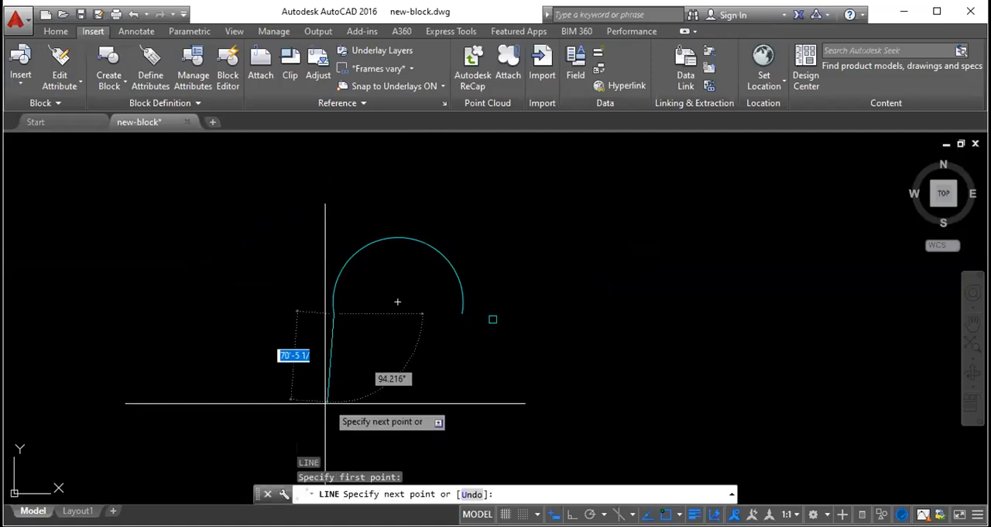
click(334, 440)
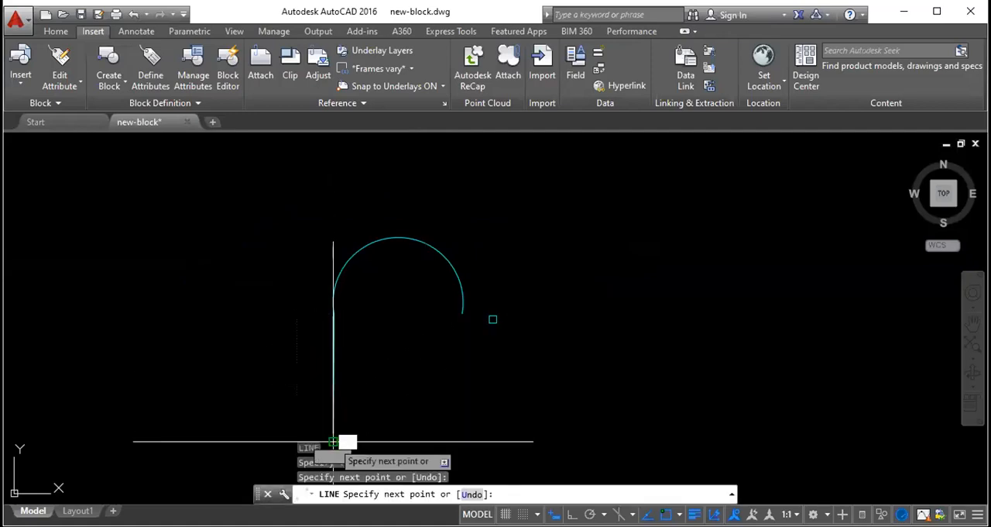
click(459, 441)
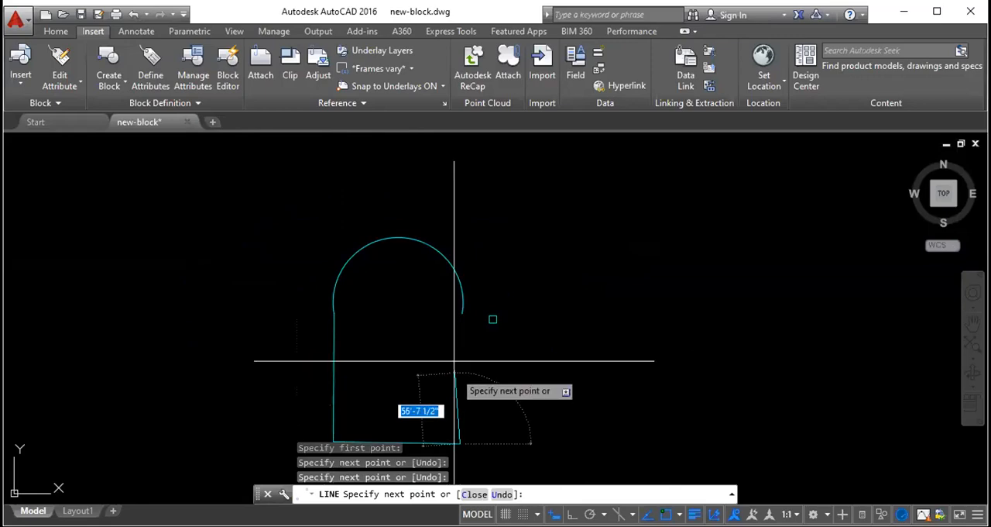
click(462, 314)
key(Escape)
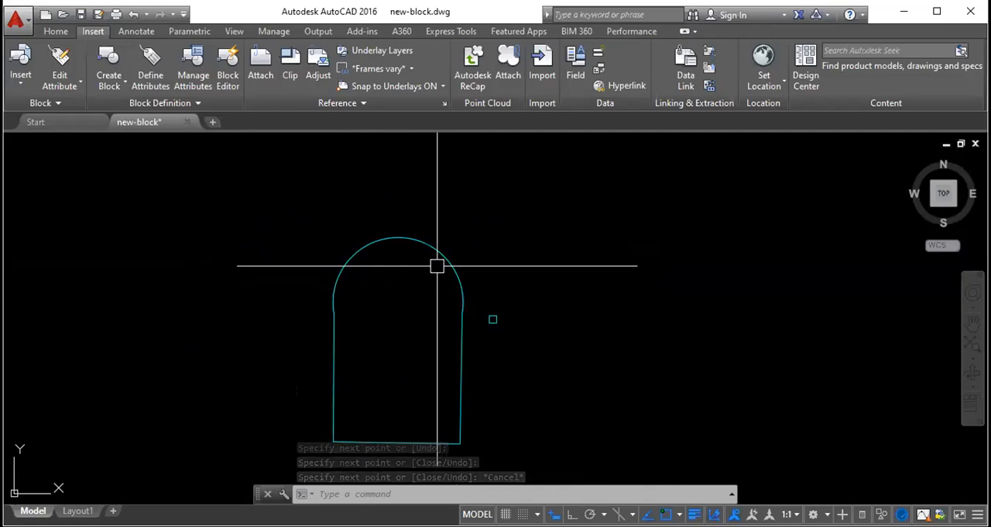
- Erase the arc, its two side lines and the tiny square together
click(458, 421)
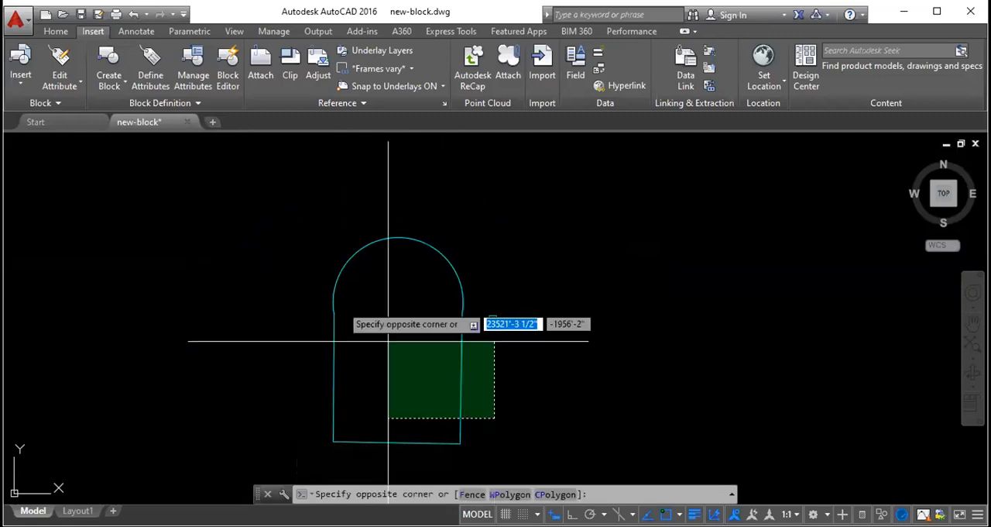
click(281, 237)
key(Delete)
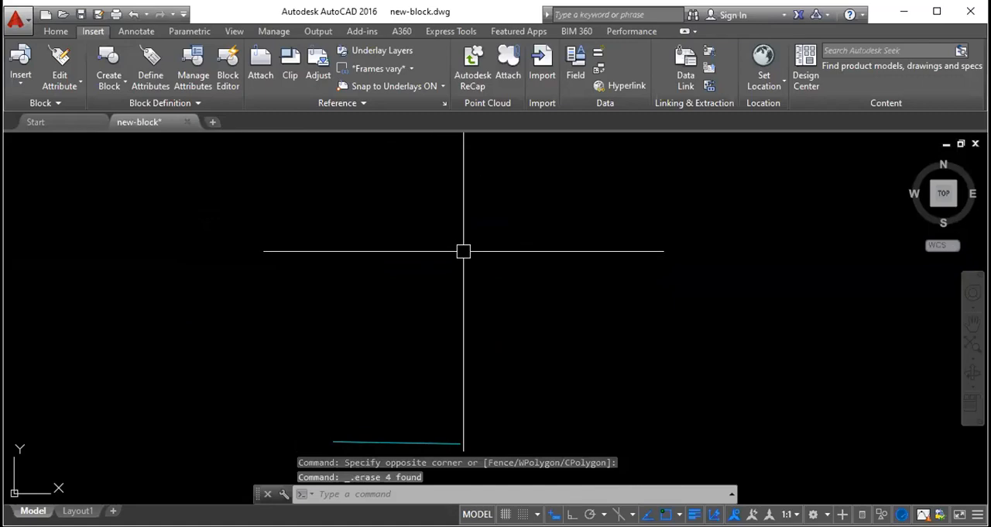
- Draw a freehand rectangle in the cleared area, well above the remaining line
text(rec)
key(Return)
click(389, 224)
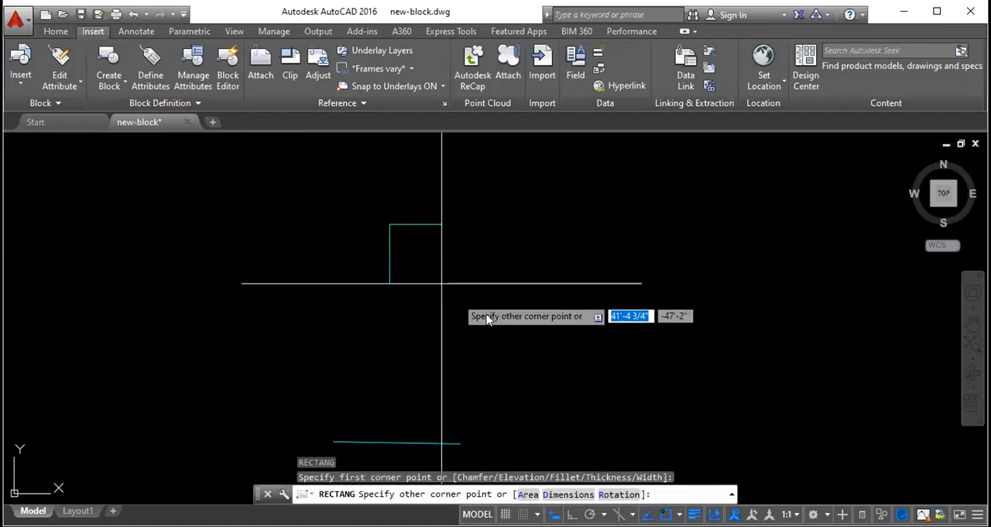
click(472, 290)
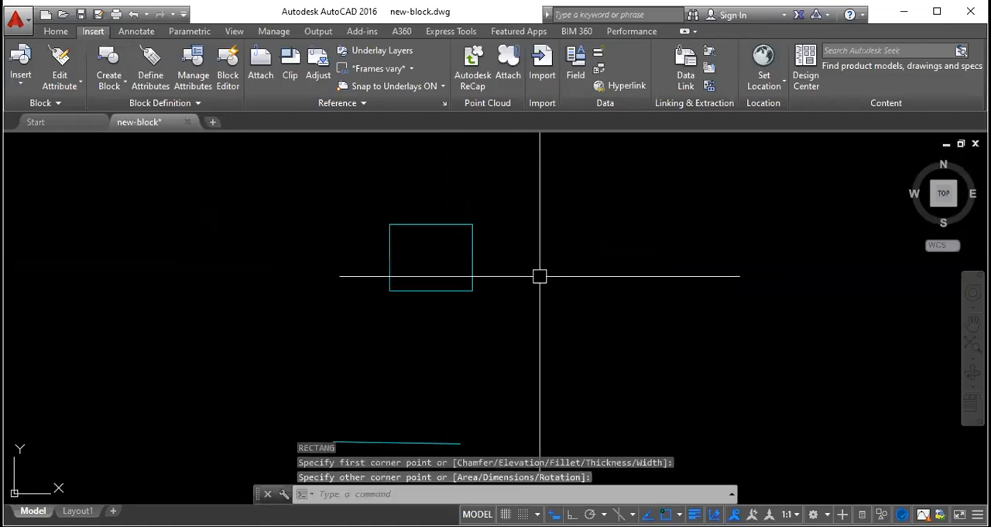
- Draw a freehand circle to the right of the rectangle, slightly larger than the rectangle
text(cir)
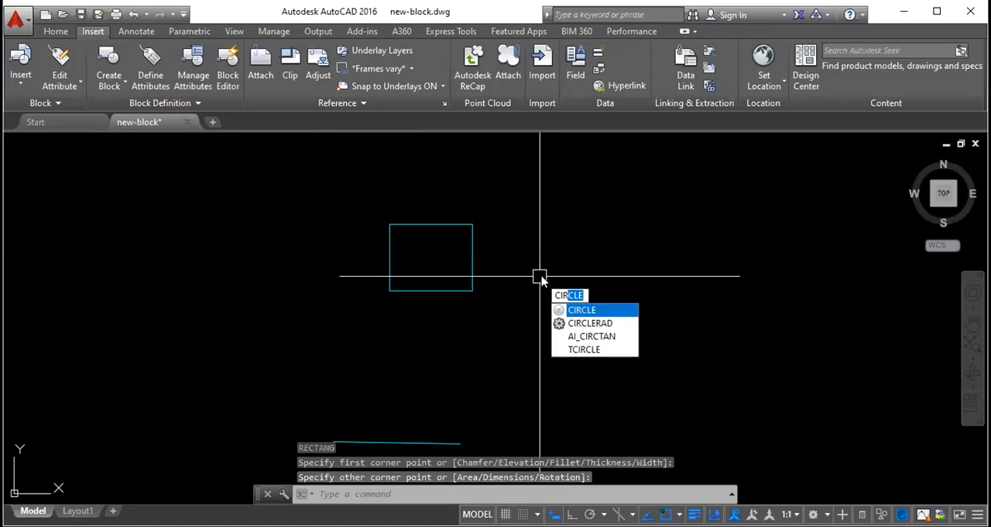
key(Return)
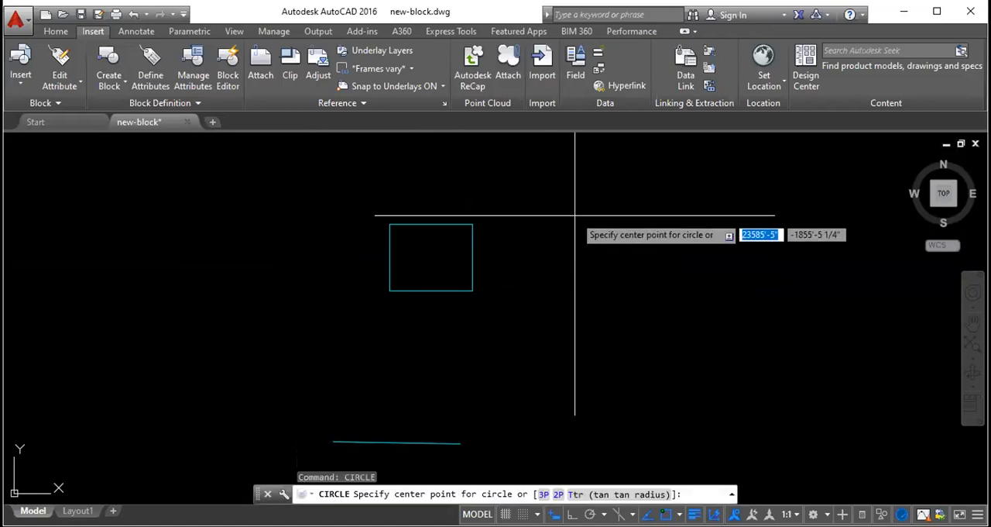
click(583, 239)
click(583, 290)
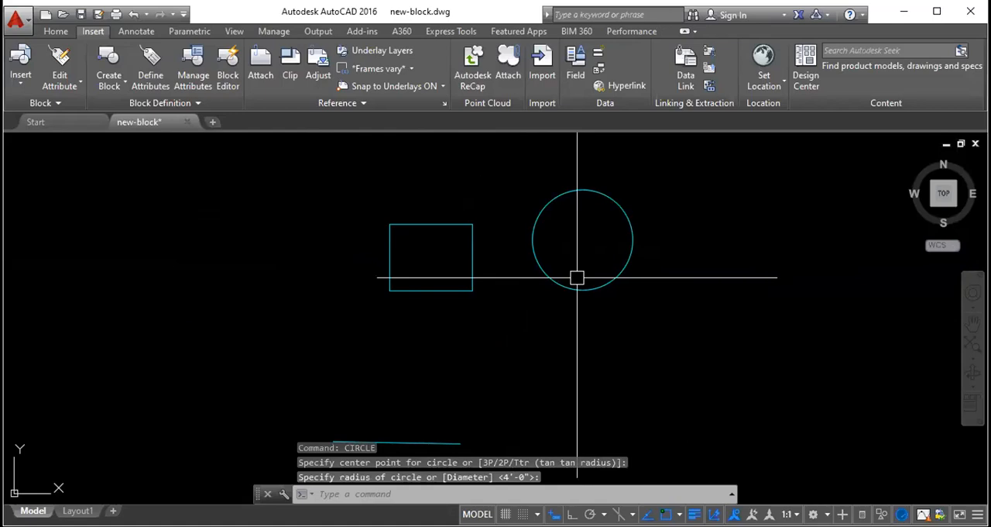
- Draw two separate slanted lines that cross each other to the left of the rectangle
text(l)
key(Return)
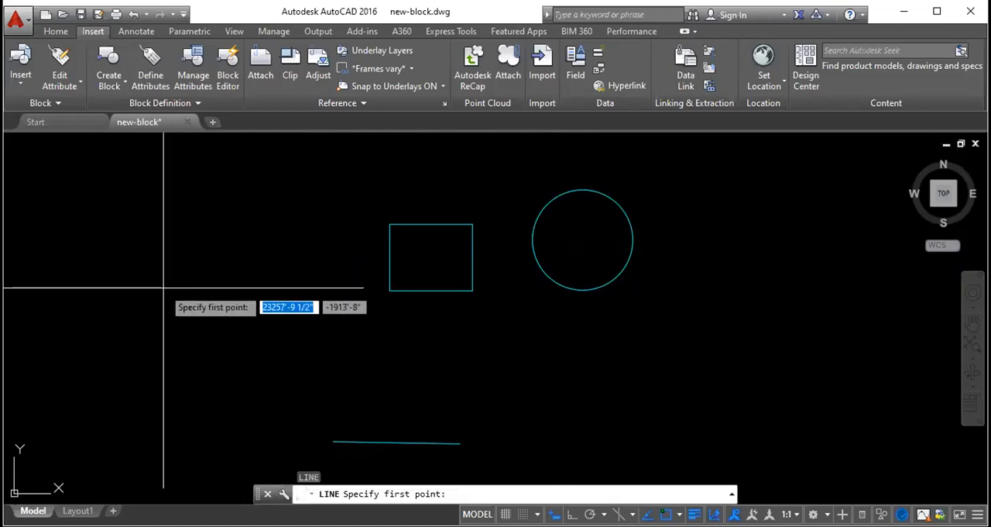
click(116, 288)
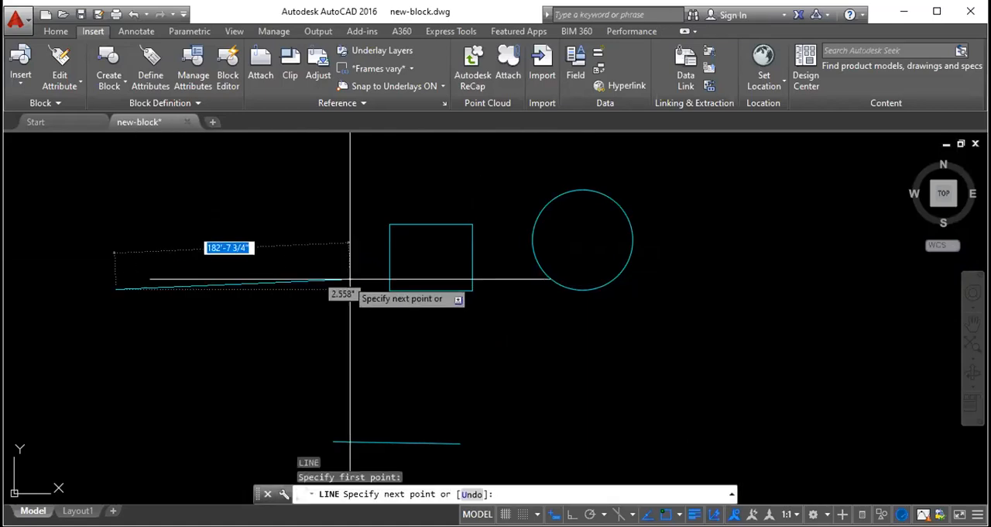
click(322, 224)
key(Escape)
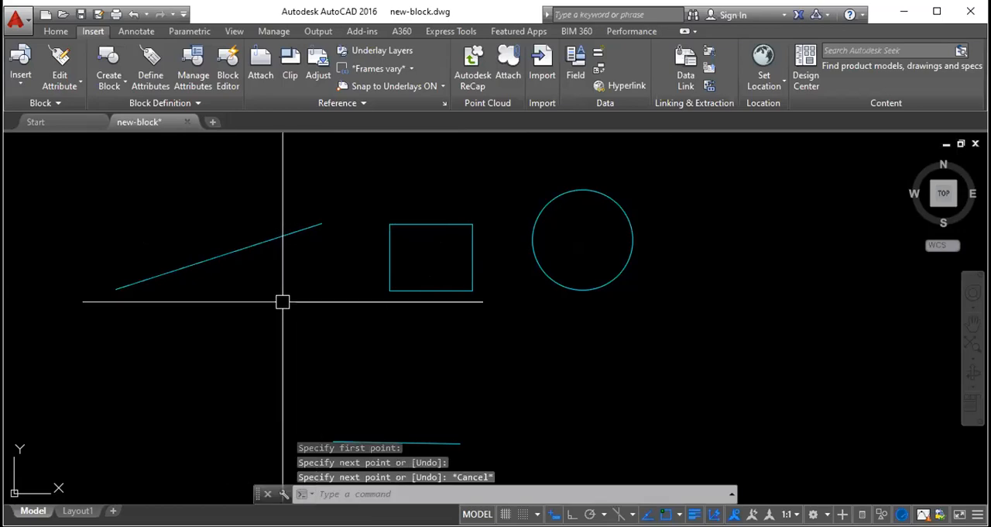
key(space)
click(153, 215)
click(275, 349)
key(Escape)
- Draw a long, slightly rising line beneath the rectangle and the circle, extending past the circle's right side
key(space)
click(379, 368)
click(724, 353)
key(Escape)
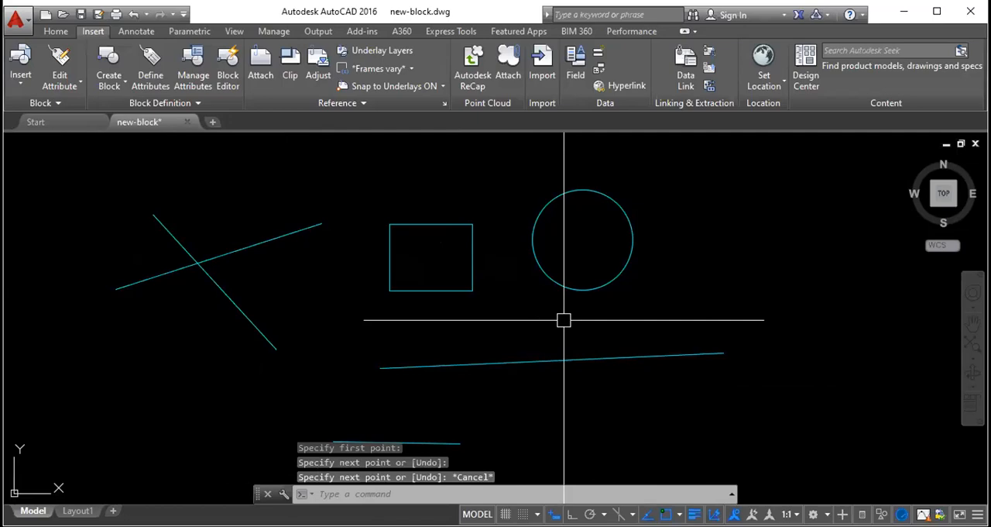
- Draw an upward-bulging three-point arc to the right of the circle and leave the Arc command
text(arc)
key(Return)
click(688, 285)
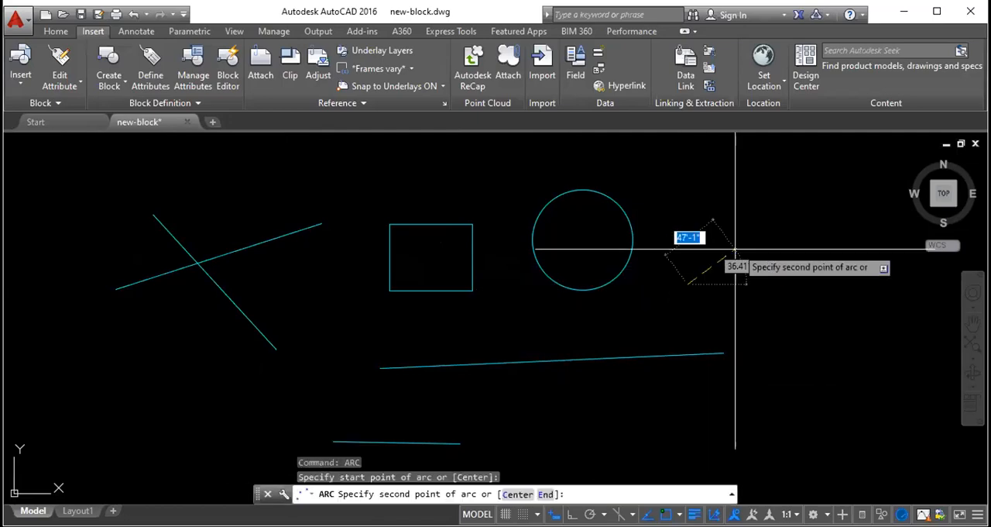
click(796, 198)
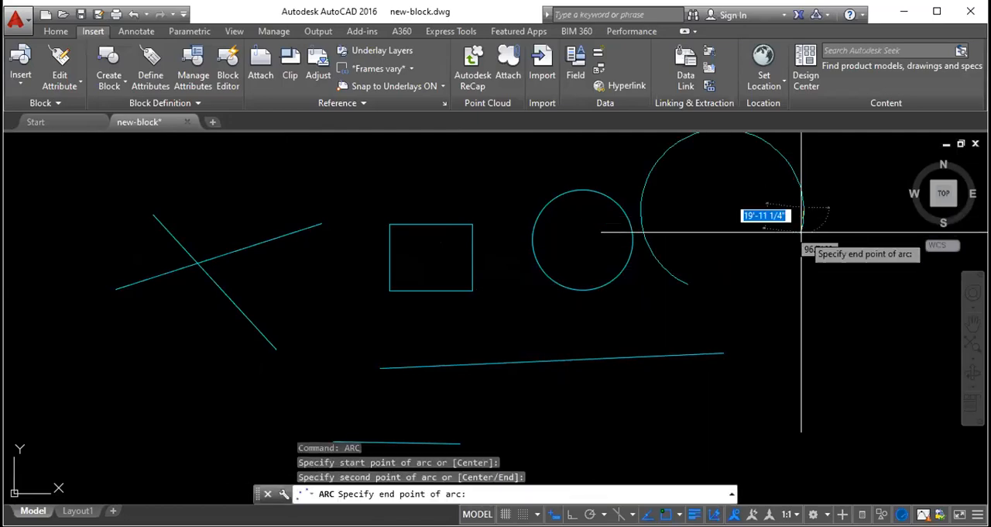
click(878, 291)
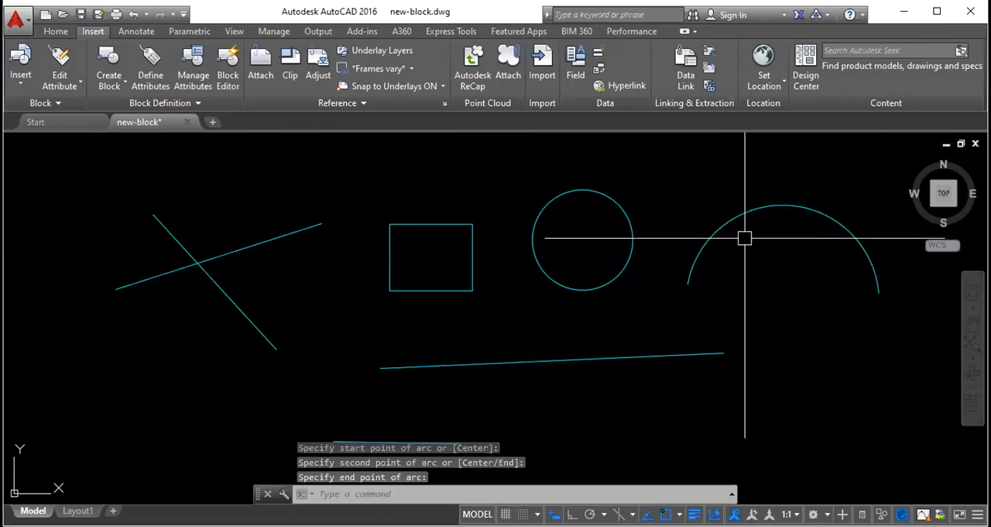
key(Return)
scroll(565, 247, down, 5)
scroll(594, 311, up, 2)
key(Escape)
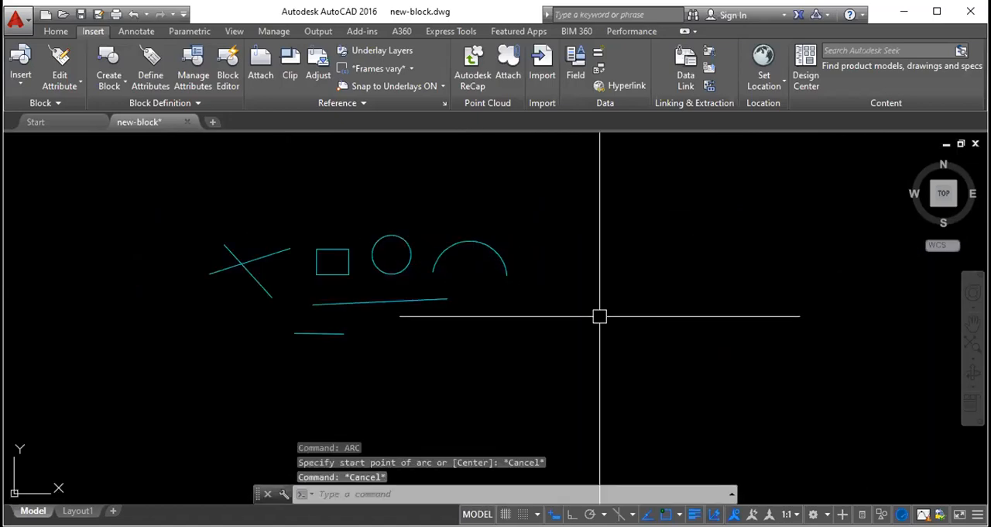
- Draw a wide freehand rectangle well to the right of the arc and leave the Rectangle command
text(rec)
key(Return)
click(624, 337)
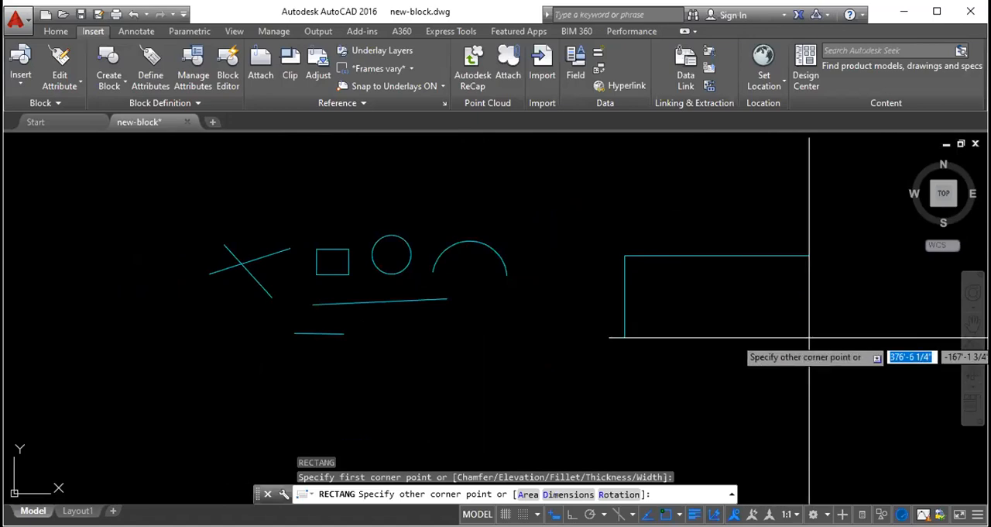
click(809, 256)
key(Escape)
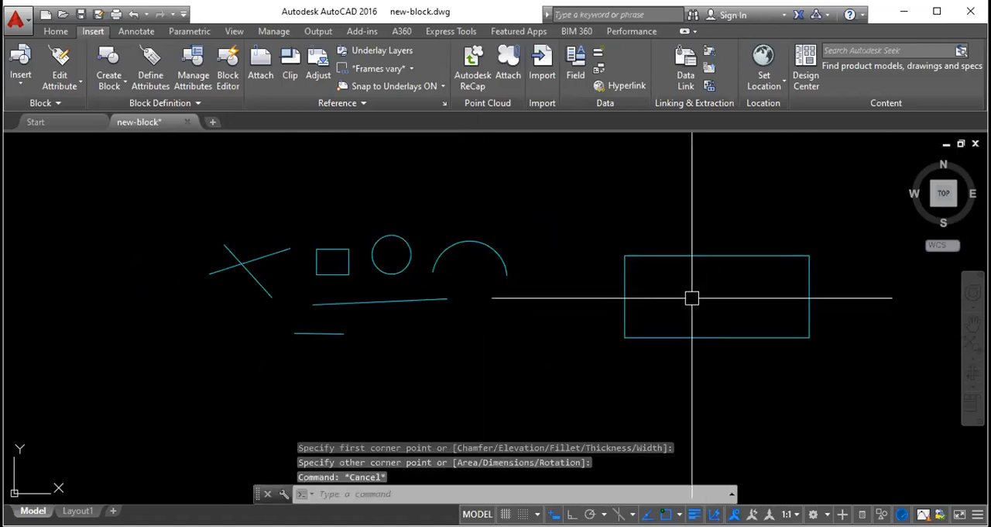
- Draw a three-point arc inside the wide rectangle, from its lower-left corner through the top edge's midpoint to its lower-right corner
text(arc)
key(Return)
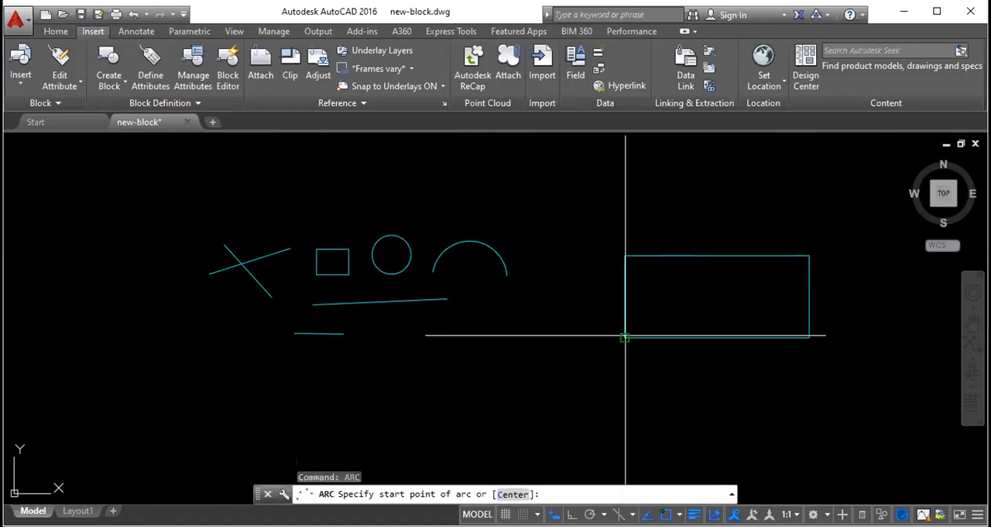
click(624, 336)
click(717, 256)
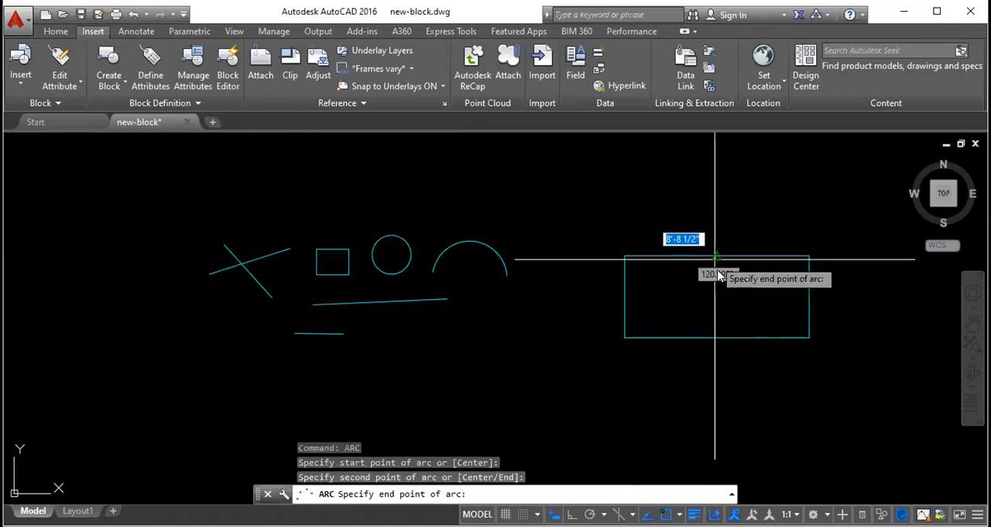
click(809, 336)
key(Escape)
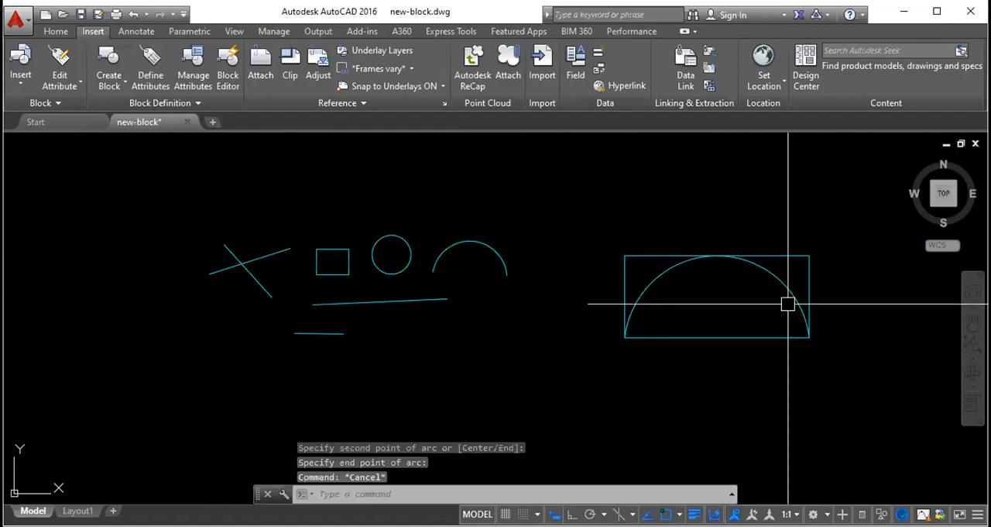
- Erase the wide rectangle around the new arc, keeping the arc
click(782, 256)
key(Delete)
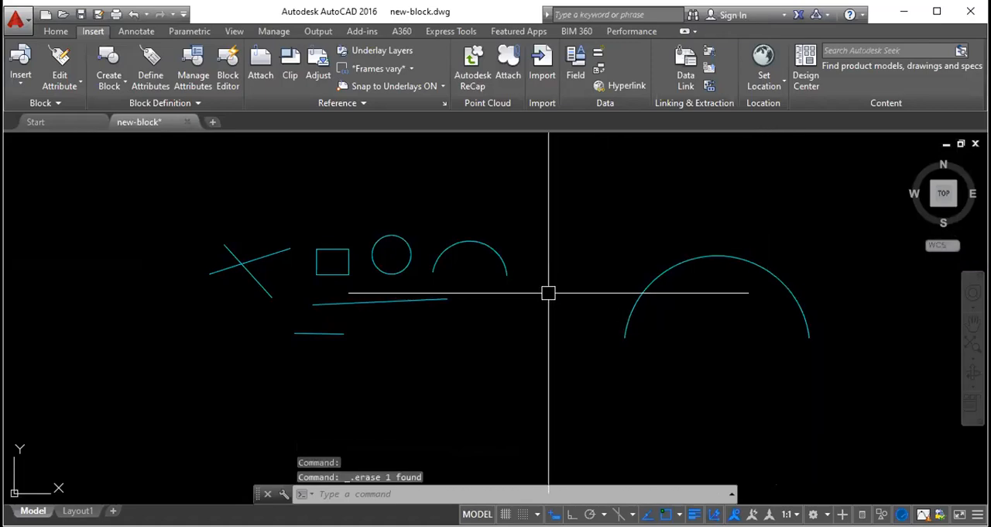
click(699, 340)
click(131, 198)
click(405, 203)
click(307, 218)
key(Escape)
key(Escape)
key(Escape)
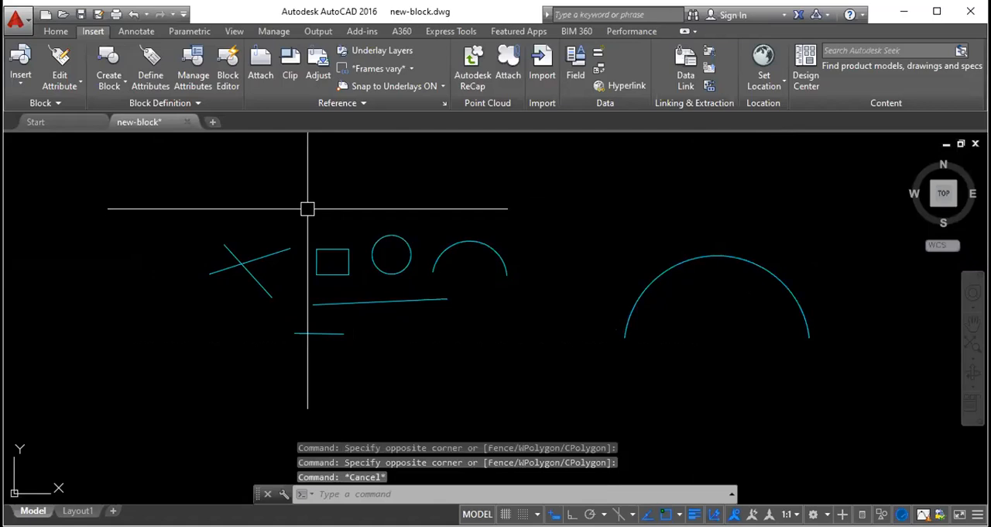
- Select all the practice shapes with a crossing window and erase them
click(648, 363)
click(636, 350)
click(658, 380)
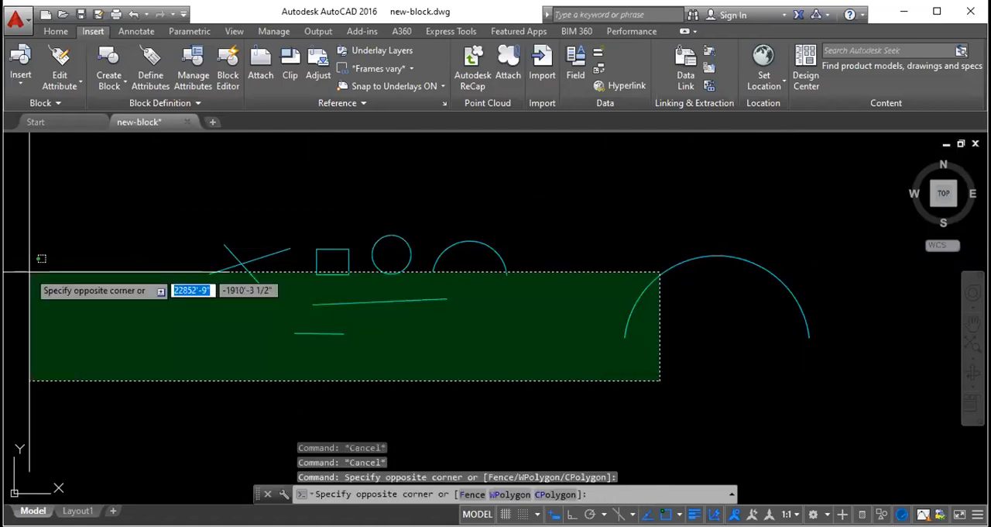
click(158, 214)
key(Delete)
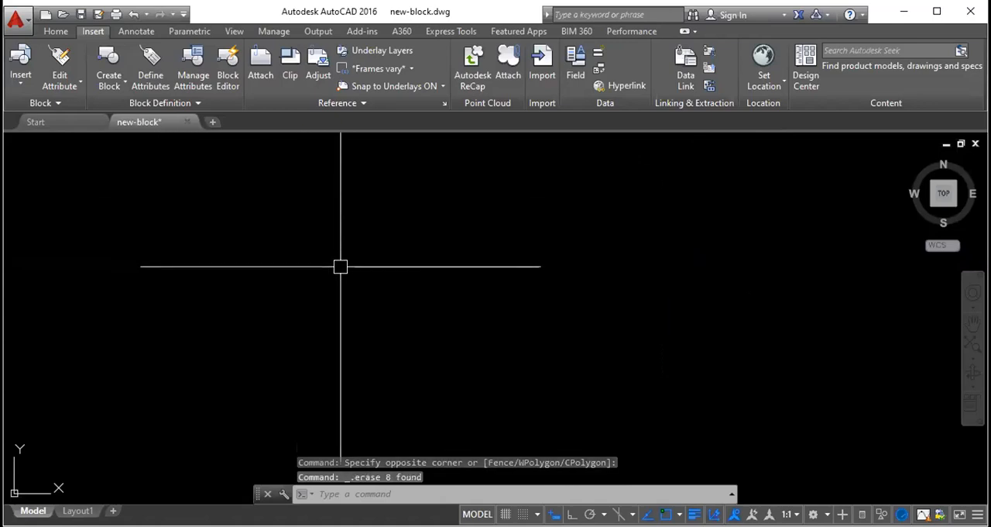
- Draw a nearly square freehand rectangle in the upper-left part of the empty drawing area
text(rec)
key(Return)
click(55, 192)
click(152, 284)
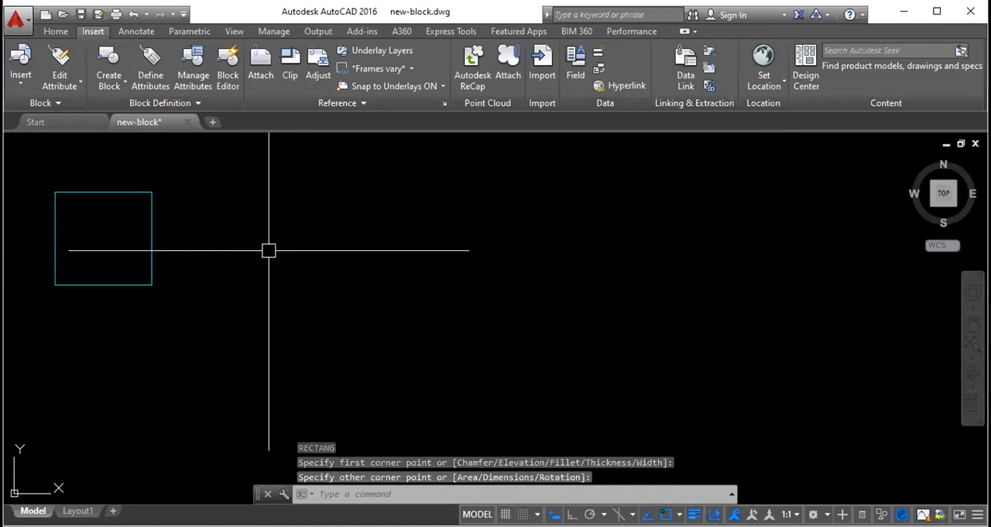
- Draw a freehand circle just to the right of the rectangle, slightly taller than the rectangle
text(c)
key(Return)
click(235, 233)
click(290, 245)
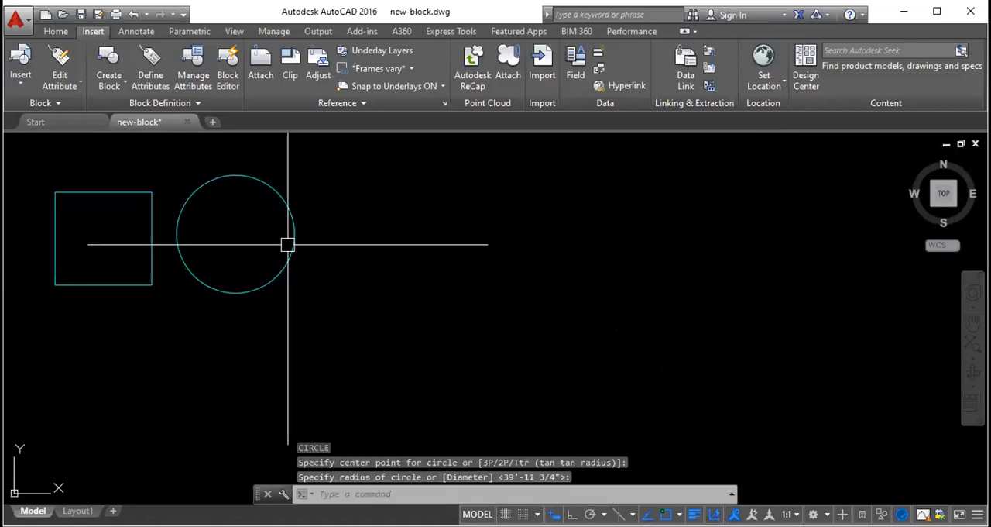
- Draw a second, much larger circle overlapping the first circle, and erase it
key(Return)
click(333, 241)
click(441, 244)
click(443, 243)
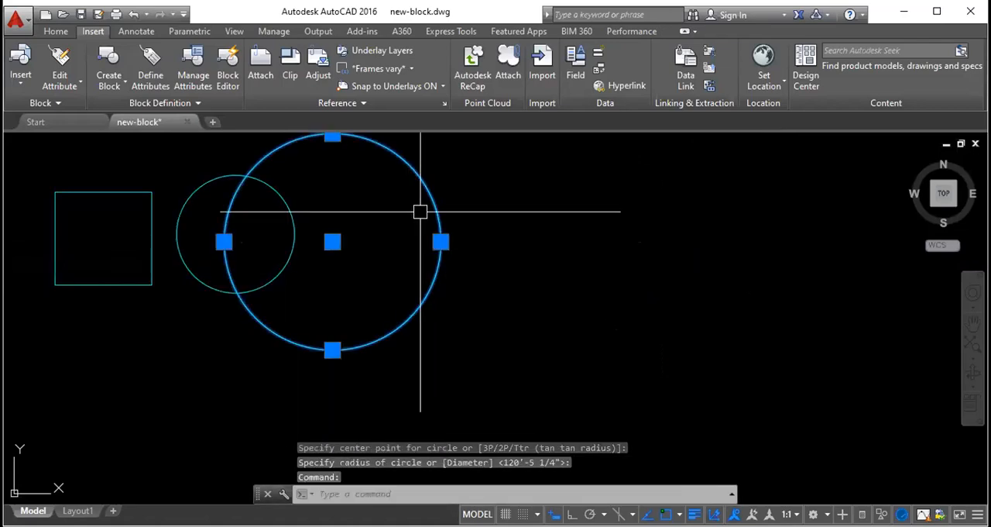
key(Delete)
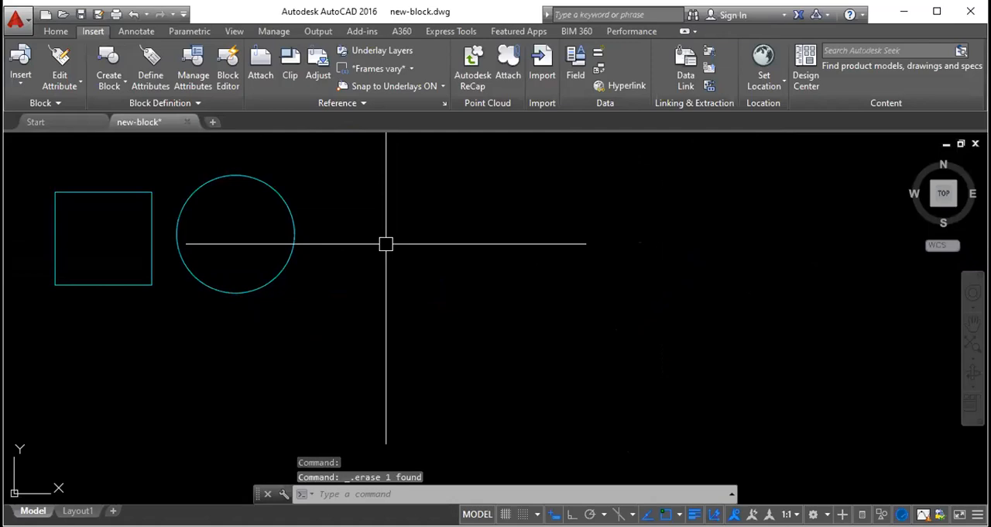
- Draw a single, nearly vertical line to the right of the circle, about as tall as the rectangle
text(l)
key(Return)
click(367, 190)
click(362, 284)
key(Escape)
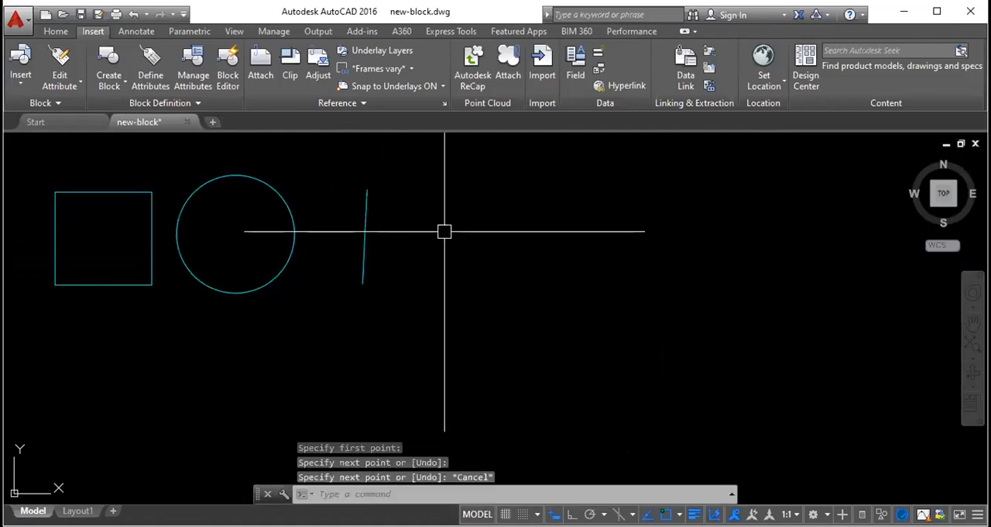
- Draw a large upward-bulging three-point arc to the right of the near-vertical line
text(Arc)
key(Return)
click(419, 274)
click(496, 179)
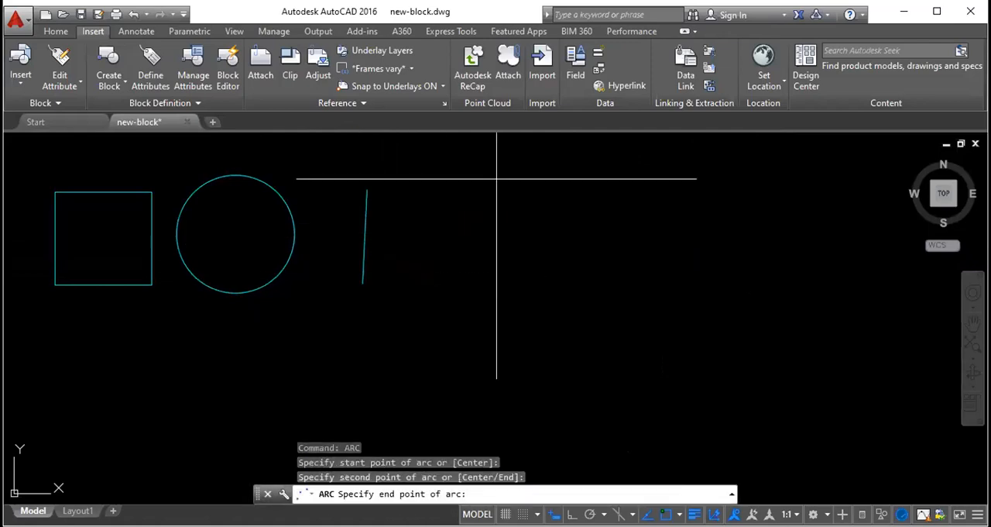
click(551, 264)
key(Escape)
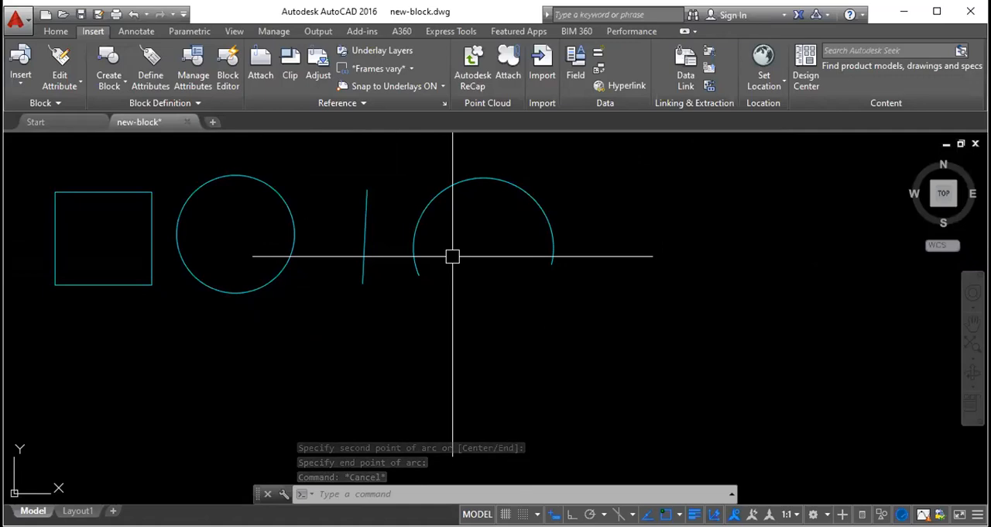
- Draw a 5-sided polygon to the right of the arc, using the Inscribed in circle option and a freehand radius
text(POLYGON)
key(Return)
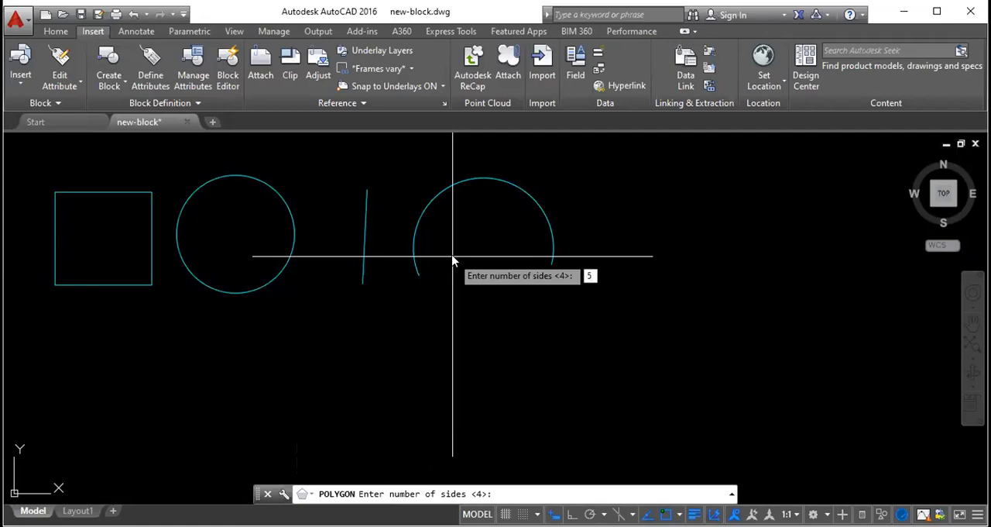
key(Return)
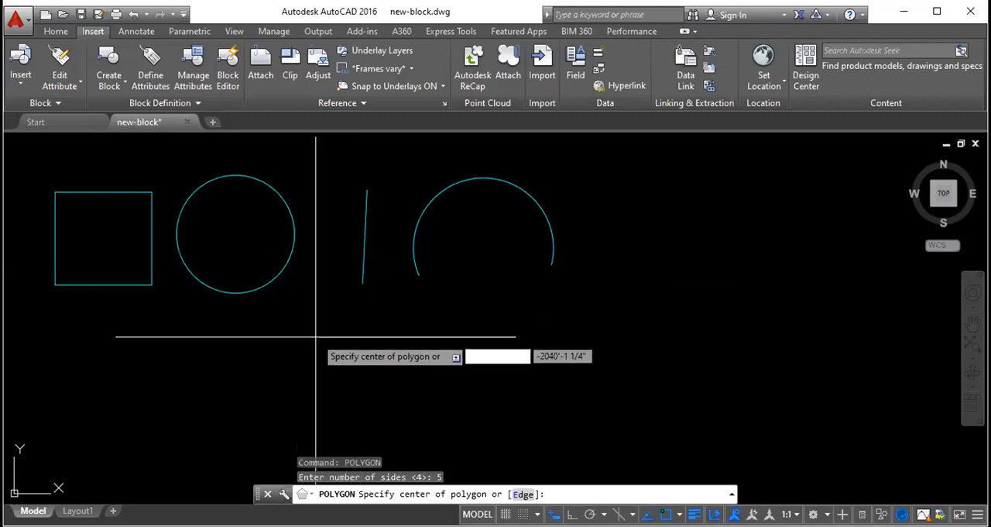
click(661, 208)
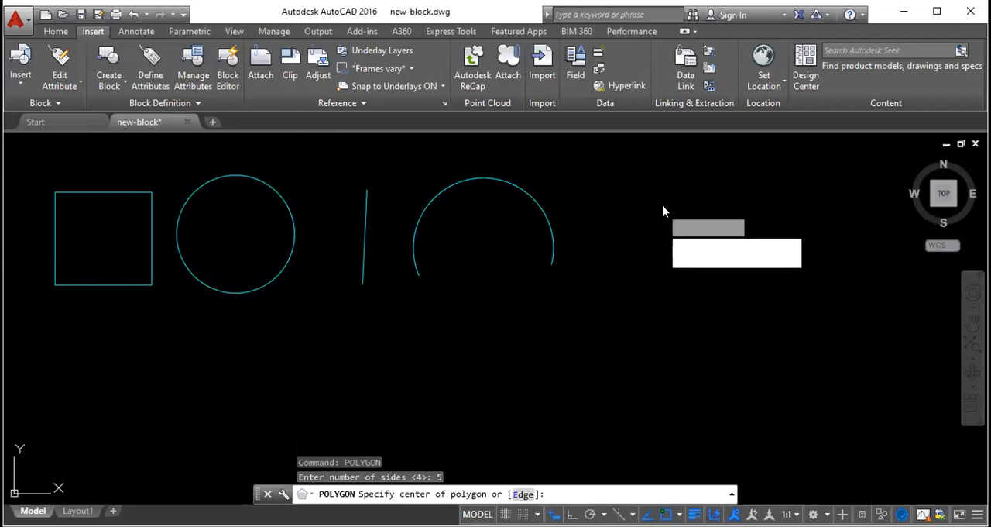
click(706, 246)
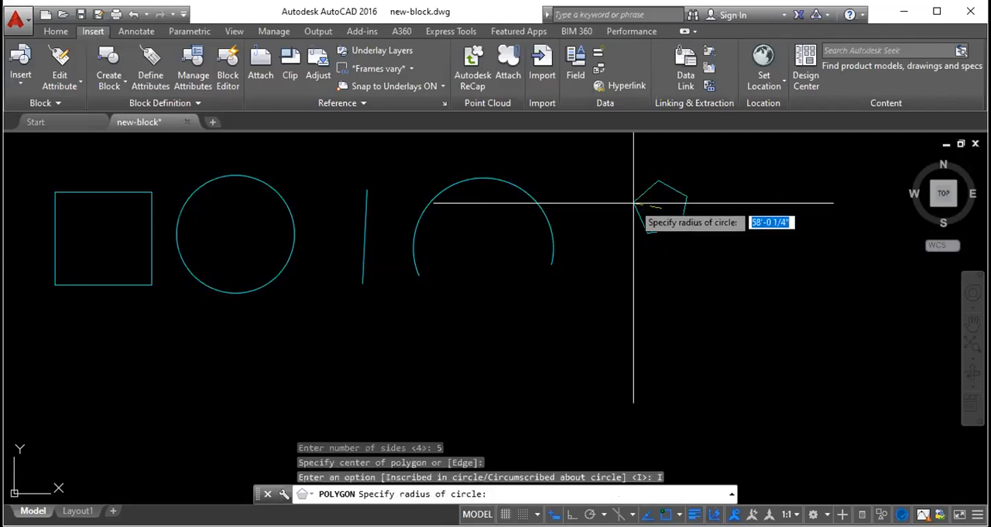
click(614, 204)
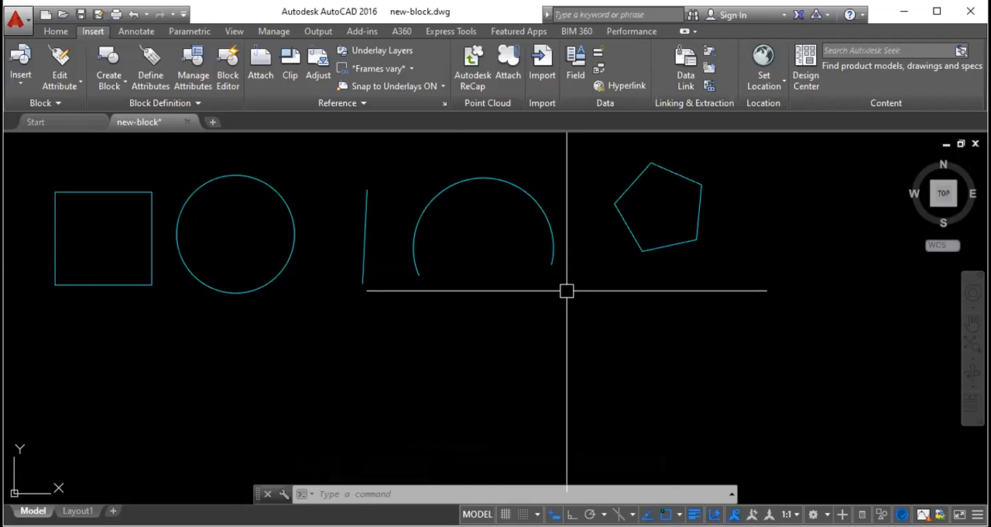
- Select the rectangle, circle, line, arc and pentagon together with a crossing window and erase them
click(673, 320)
click(131, 208)
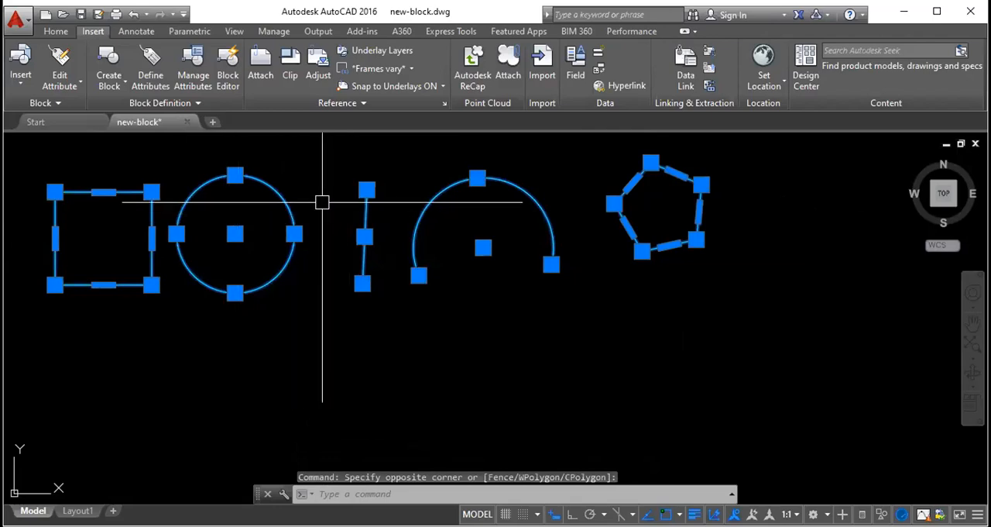
key(Delete)
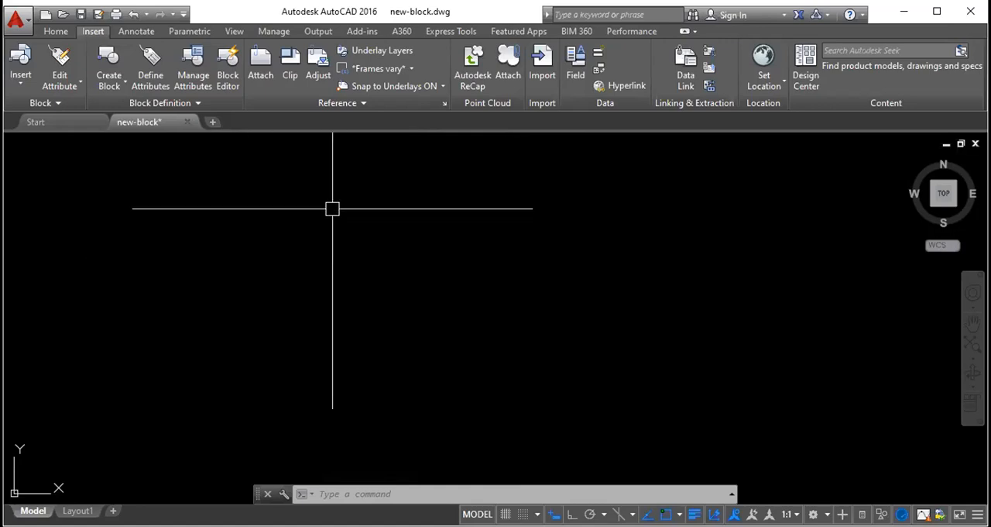
- Draw a freehand line about 857' long, sloping down to the right at about 14 degrees
key(l)
key(Return)
click(176, 206)
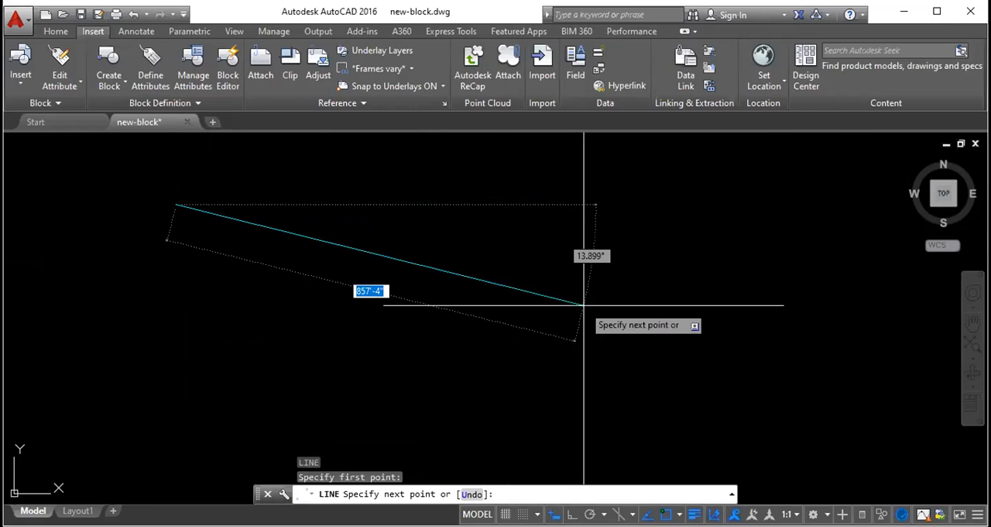
click(584, 304)
key(Escape)
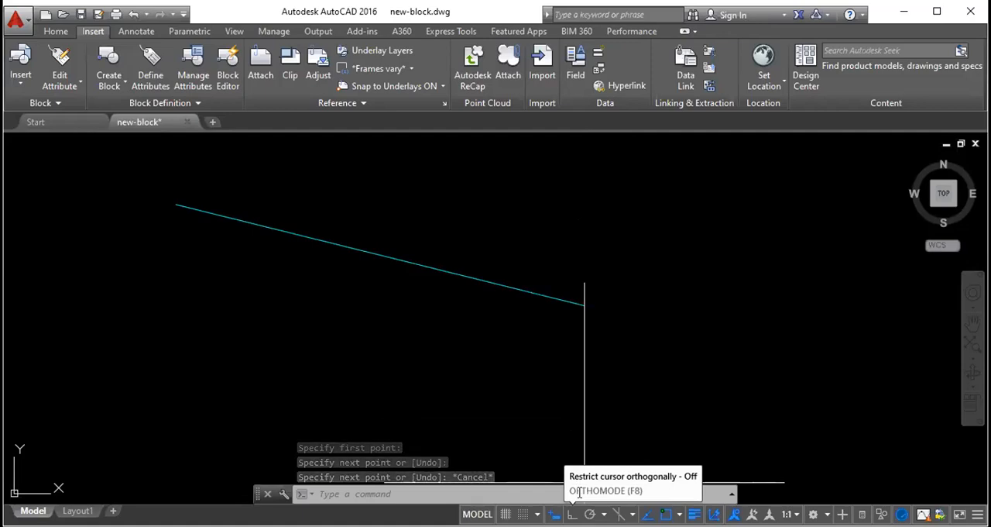
- Hide the Ortho Mode toggle through the status bar customization list and restore it
click(978, 513)
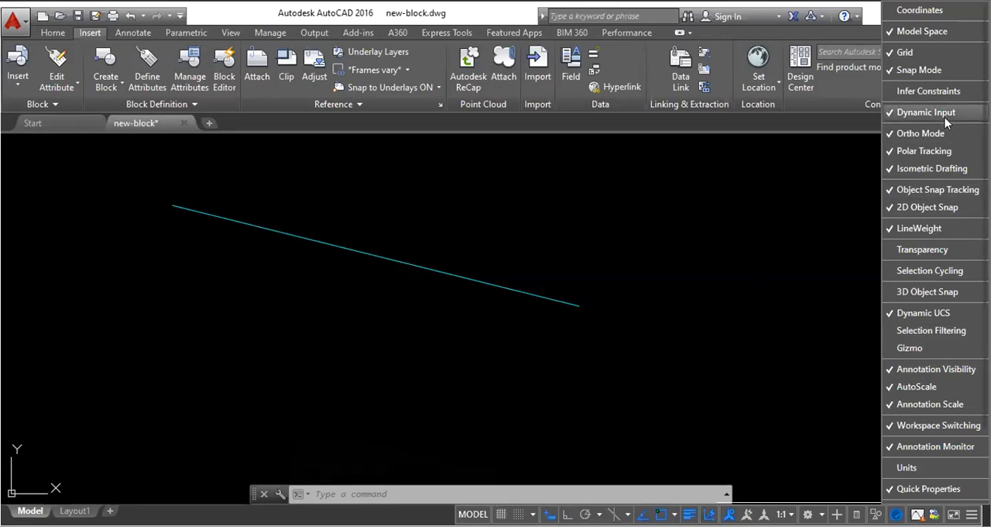
click(924, 133)
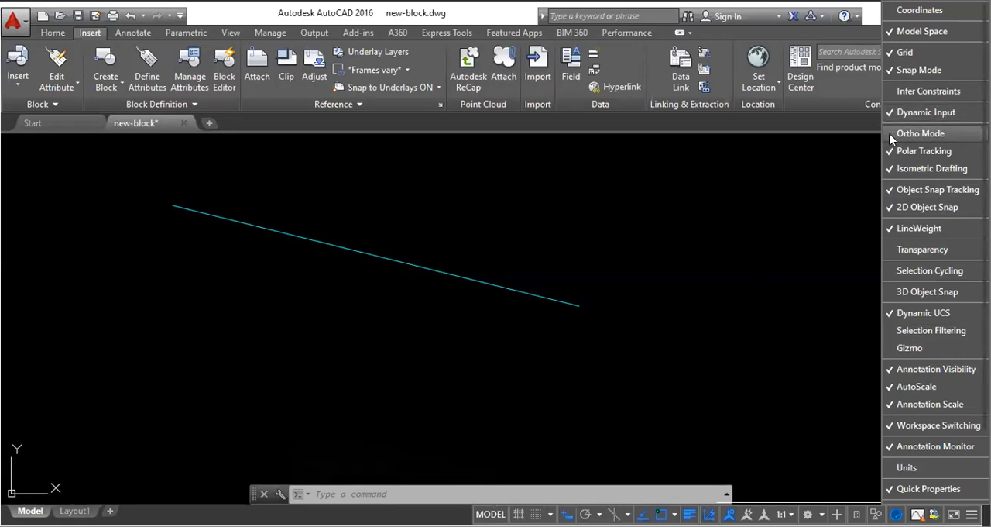
click(627, 424)
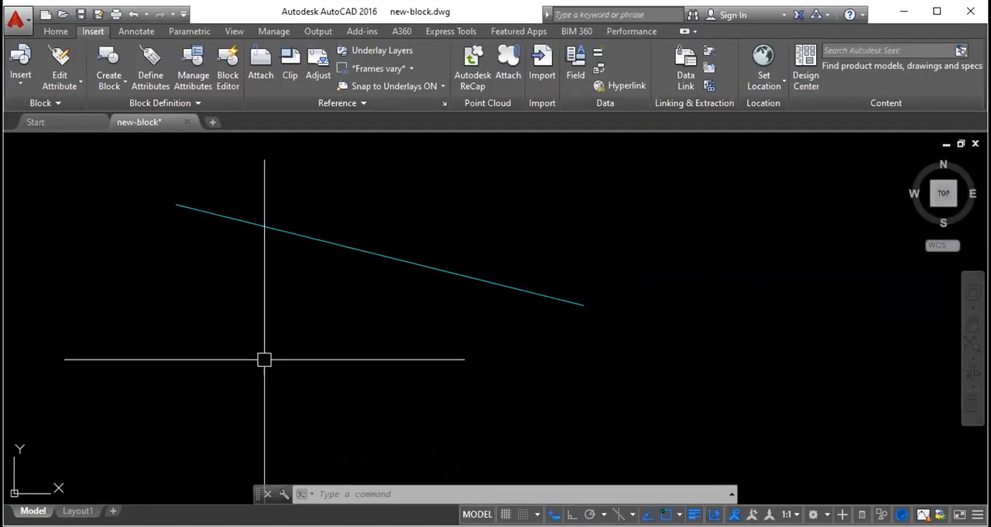
- Draw two roughly parallel rising lines across the sloping line, the first about 854' long at about 24 degrees
key(Return)
click(134, 347)
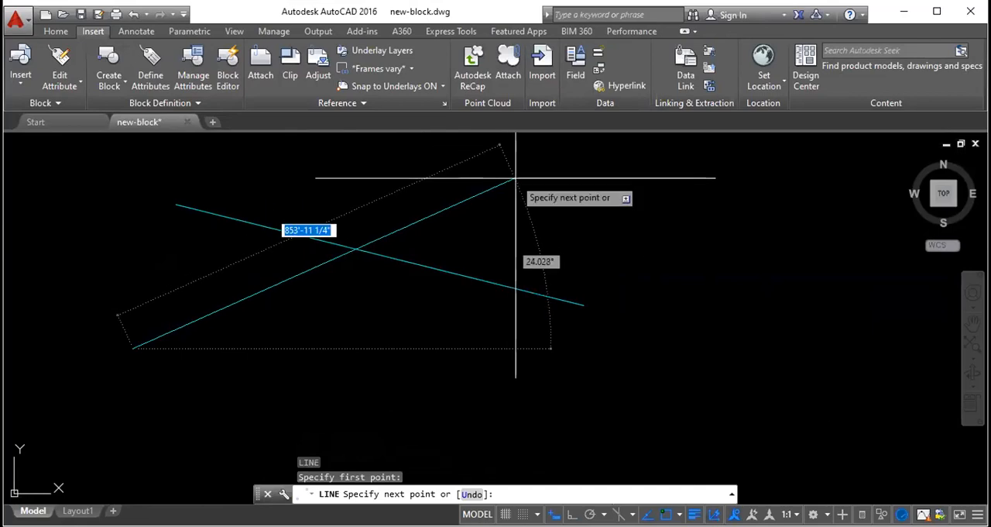
click(517, 179)
key(Escape)
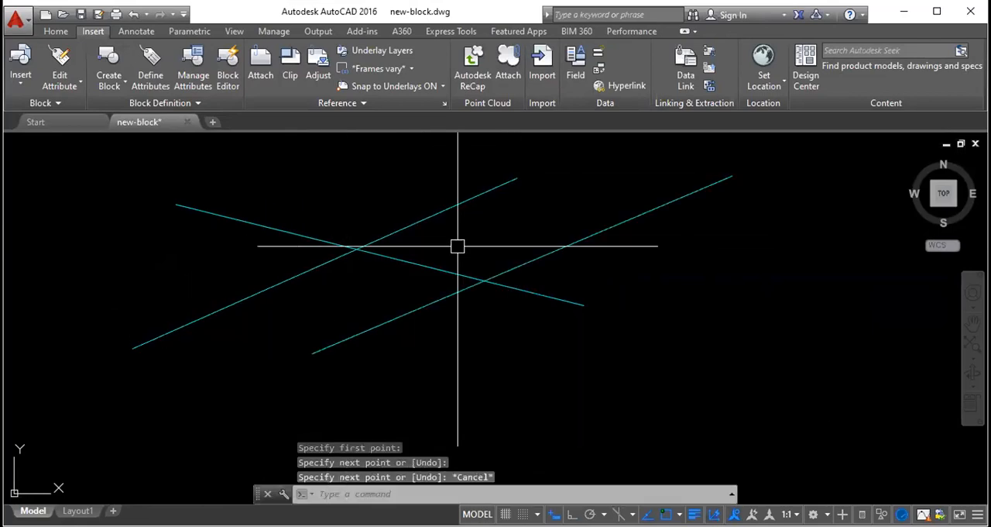
scroll(284, 267, down, 4)
- Turn on Ortho mode and draw connected lines running right, down and left, then sloping back to the starting point
click(572, 514)
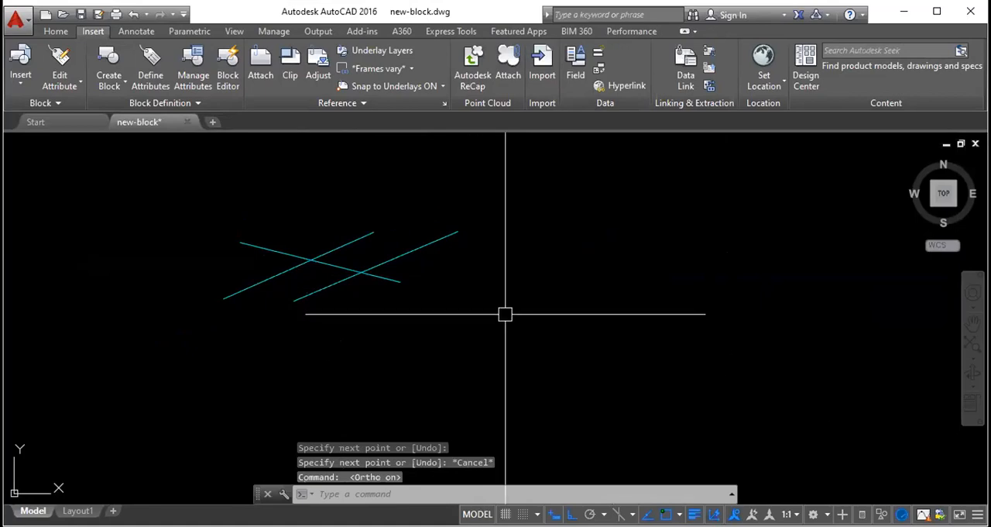
text(l)
key(Return)
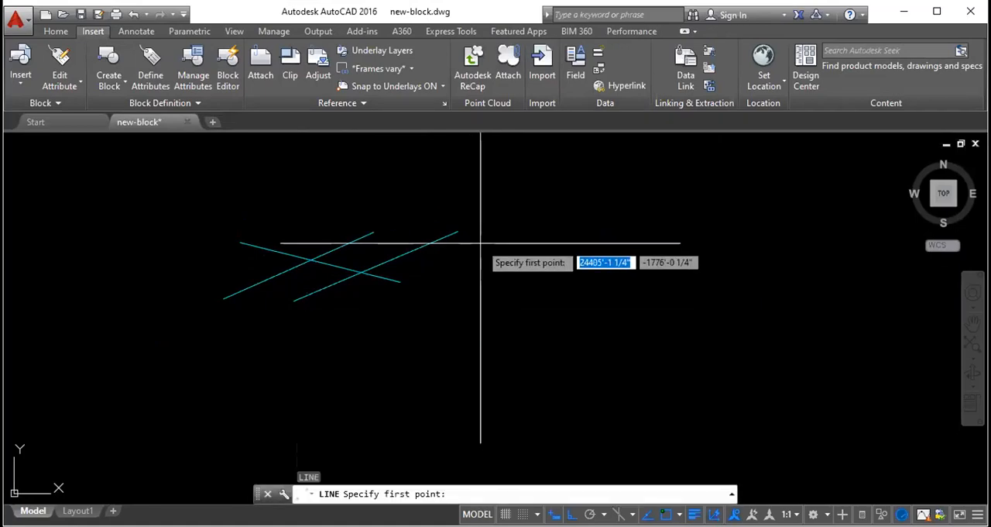
click(501, 285)
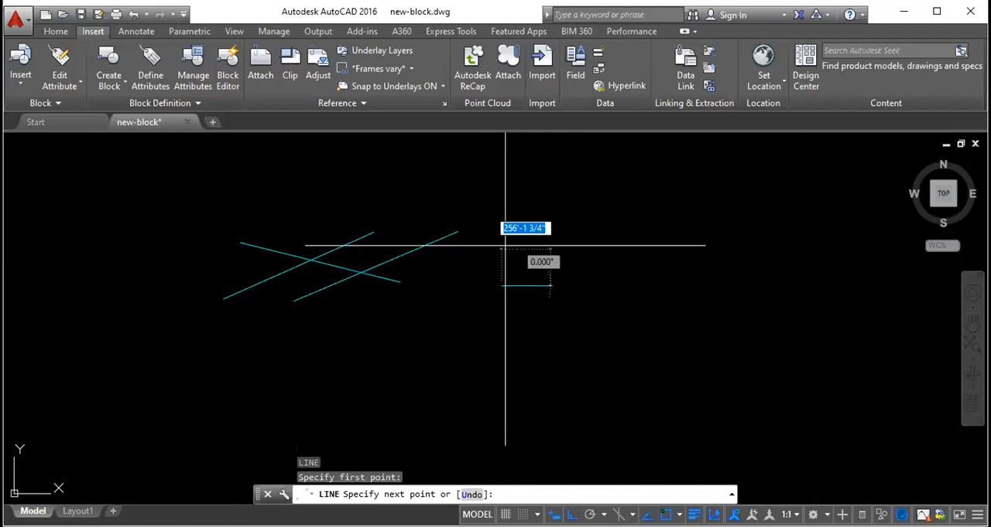
scroll(473, 207, down, 1)
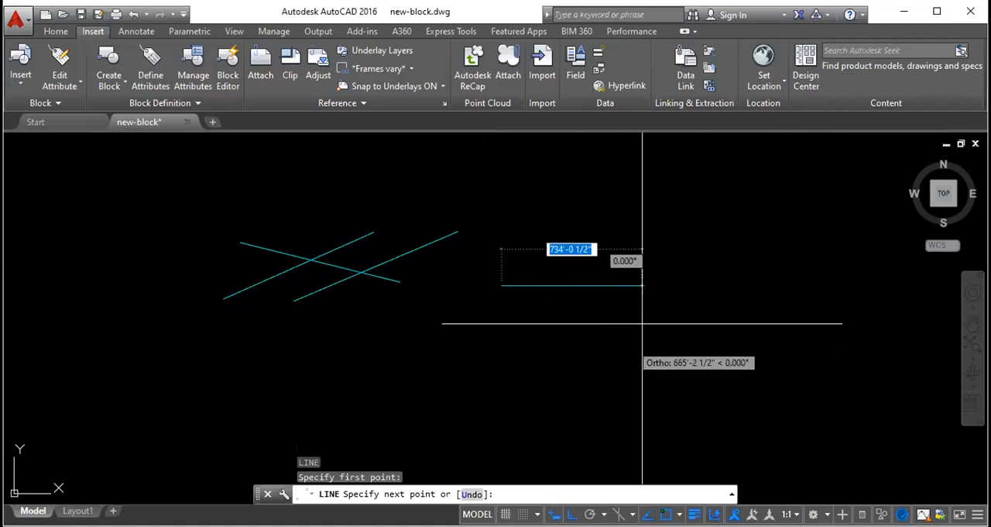
click(772, 238)
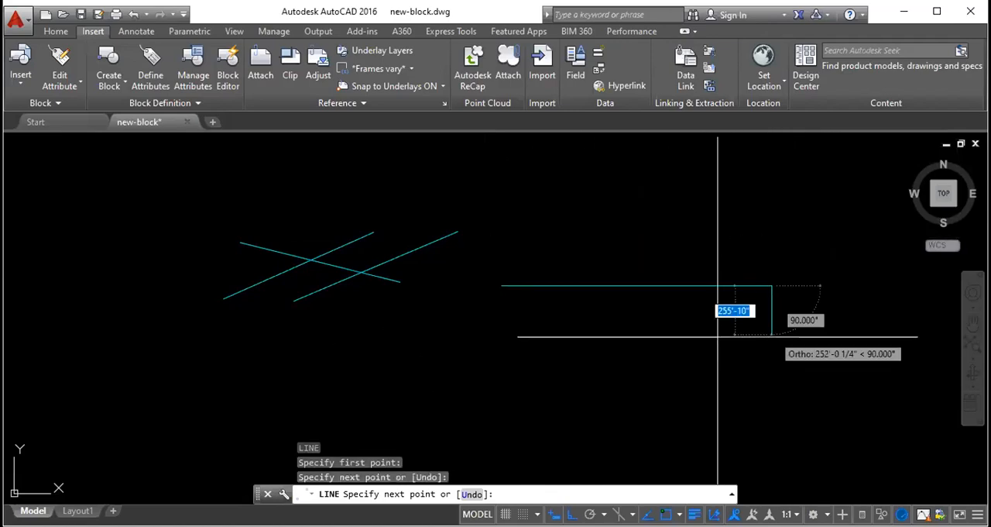
click(378, 375)
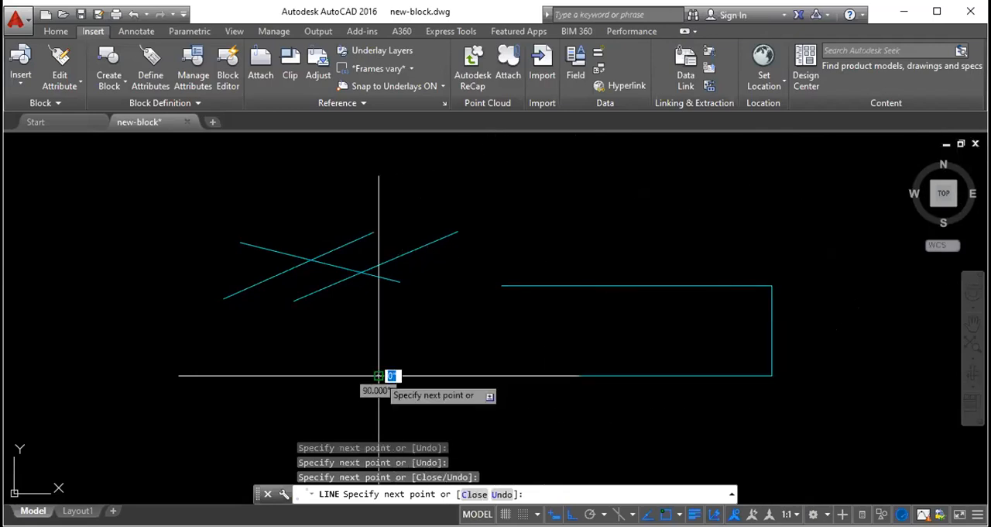
click(501, 285)
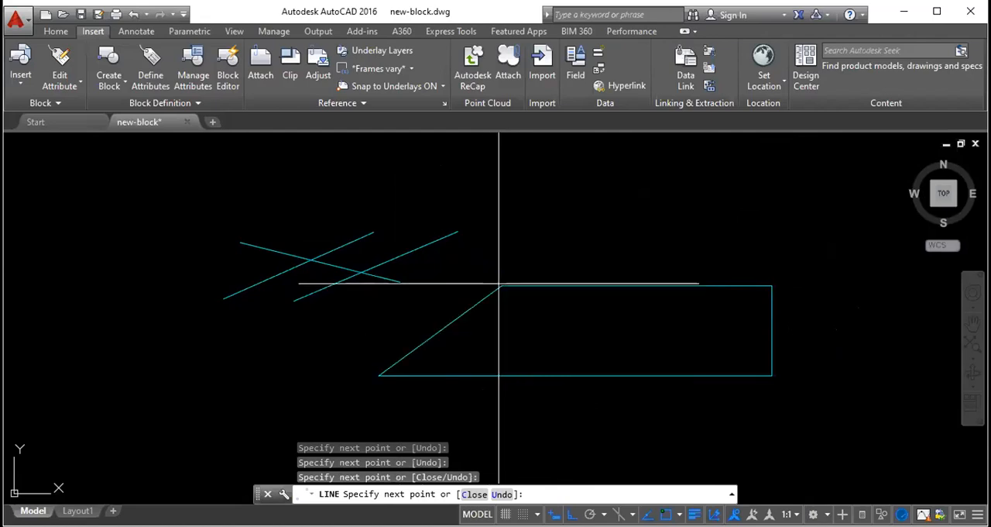
key(Escape)
- Erase the sloping closing line and draw a vertical line upward from the open left end of the upper horizontal line
click(441, 330)
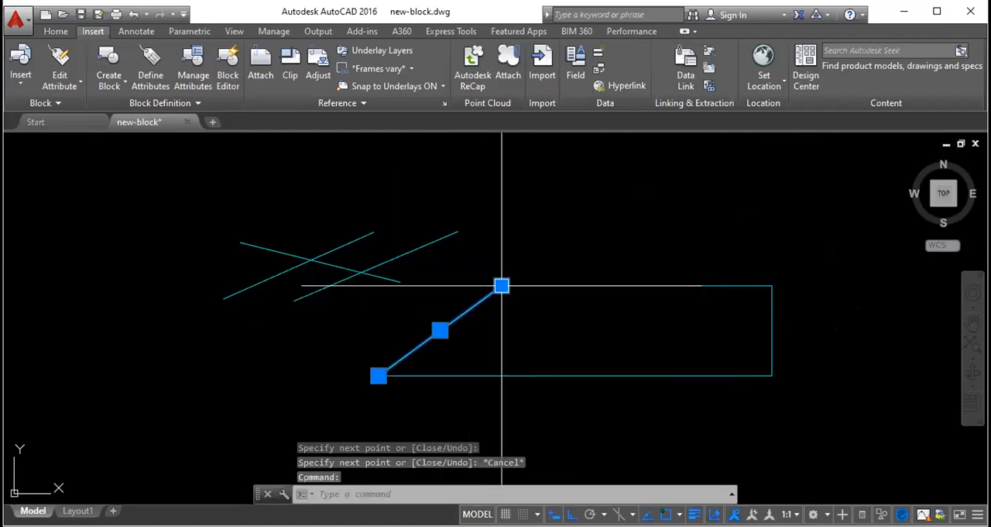
key(Delete)
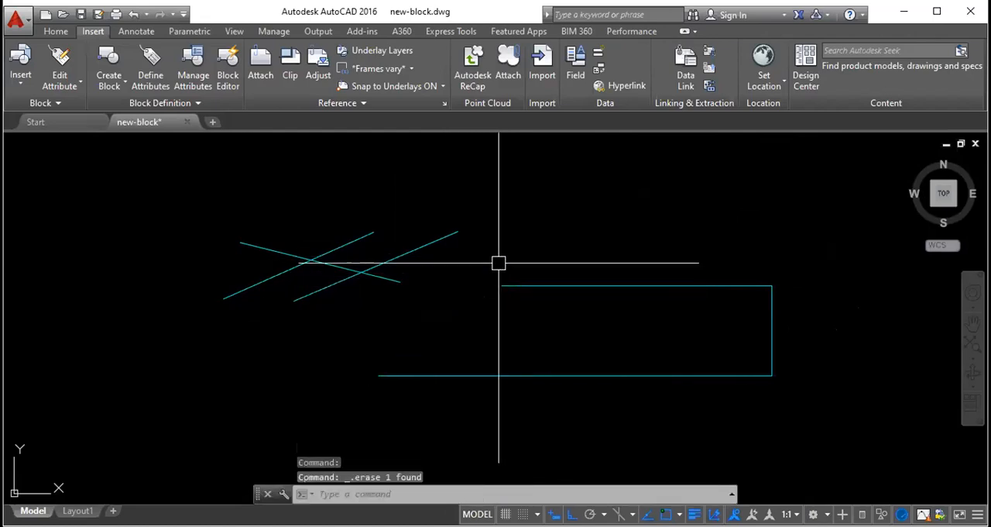
text(l)
key(Return)
click(502, 286)
click(502, 203)
key(Escape)
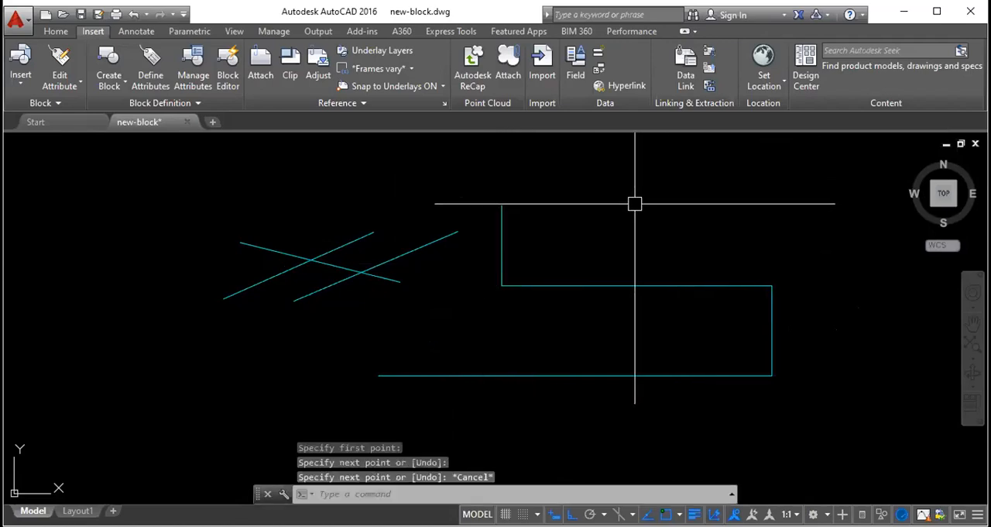
- Draw a chain of connected horizontal and vertical Ortho lines that overlaps the stepped shape and wraps around the crossing sloped lines
key(Return)
click(635, 219)
click(424, 175)
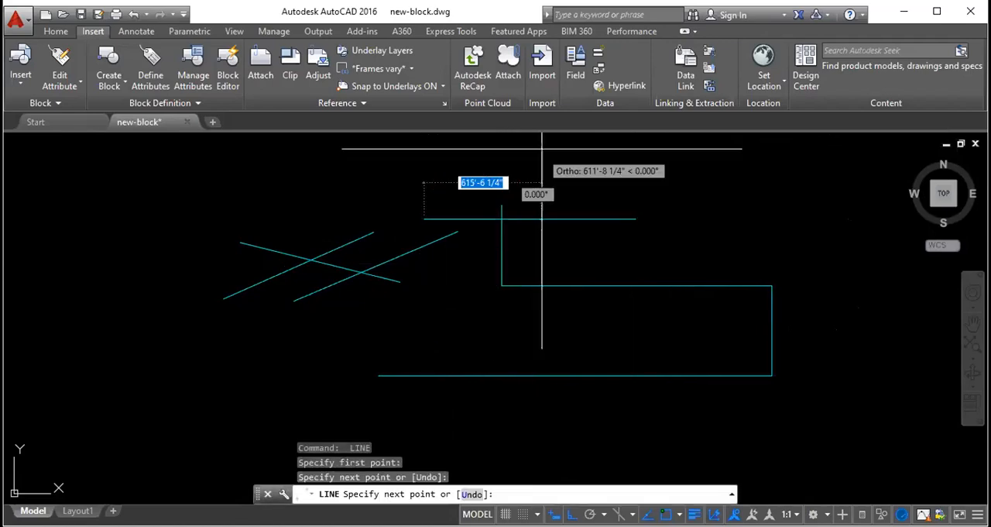
click(431, 152)
click(619, 152)
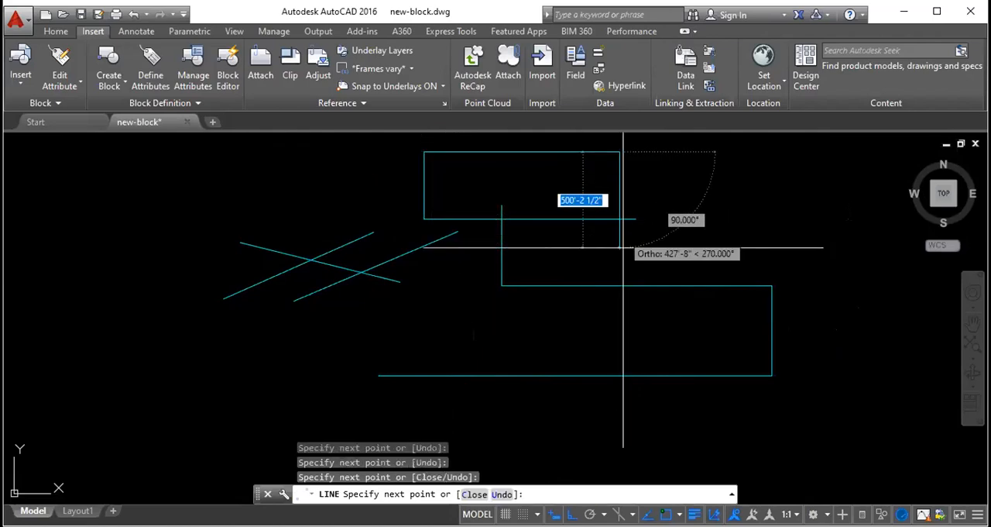
click(619, 336)
click(314, 336)
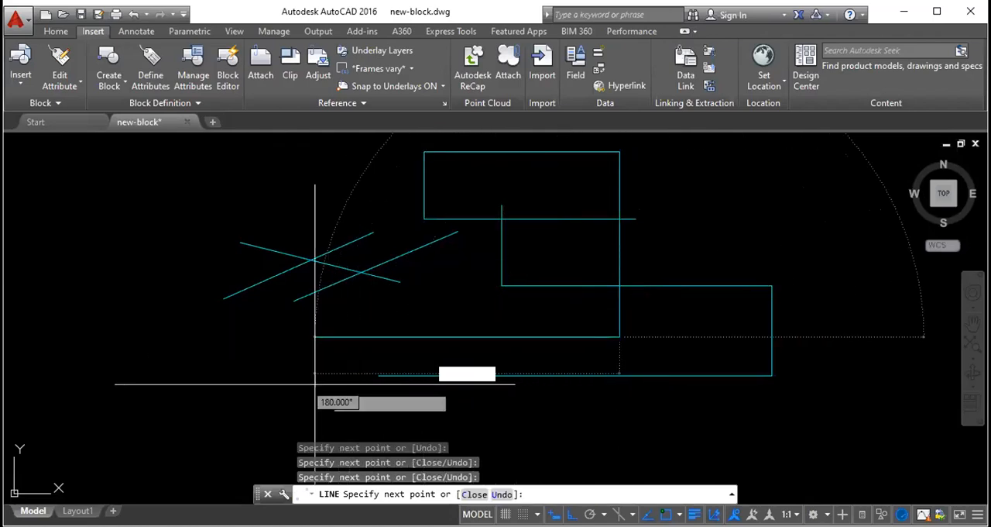
click(155, 336)
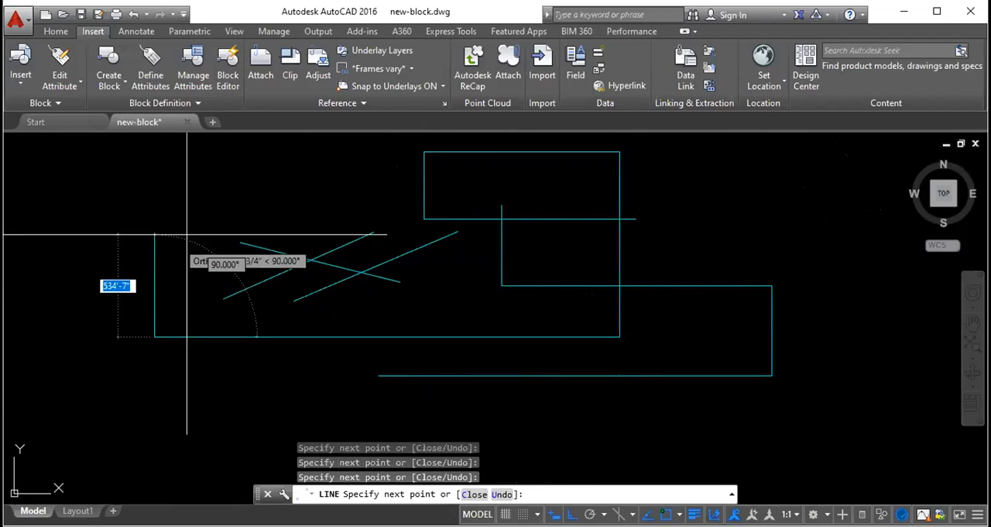
click(225, 179)
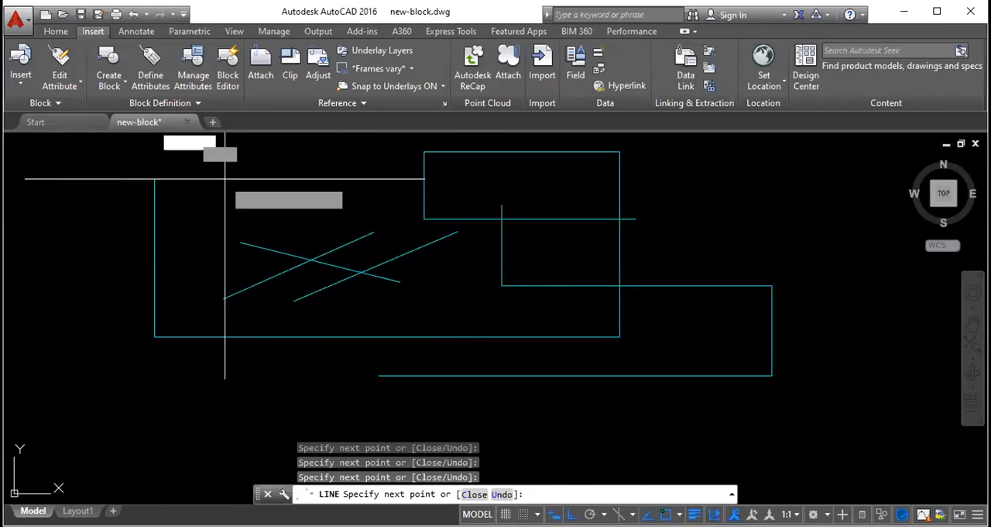
click(577, 179)
key(Escape)
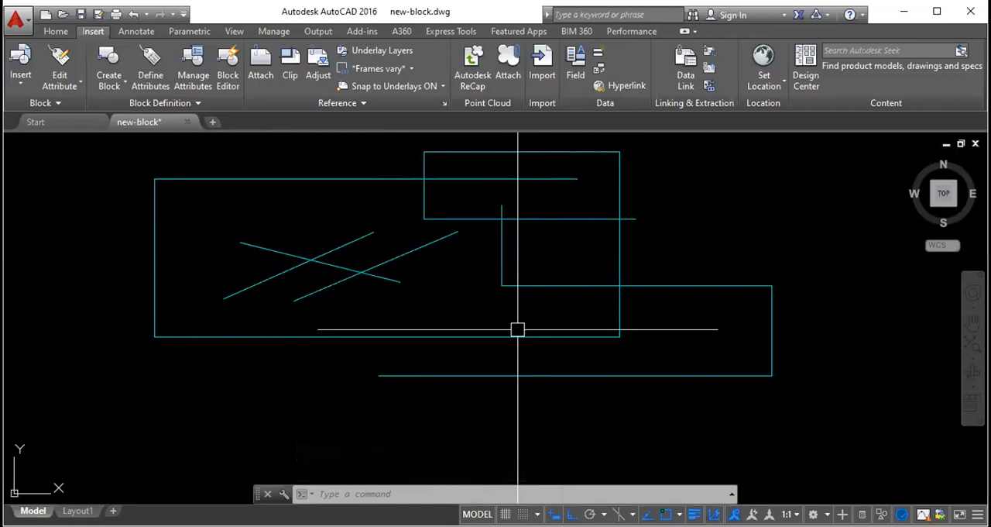
- Turn off Ortho mode and draw three connected slanting lines across the left end of the large orthogonal outline
key(F8)
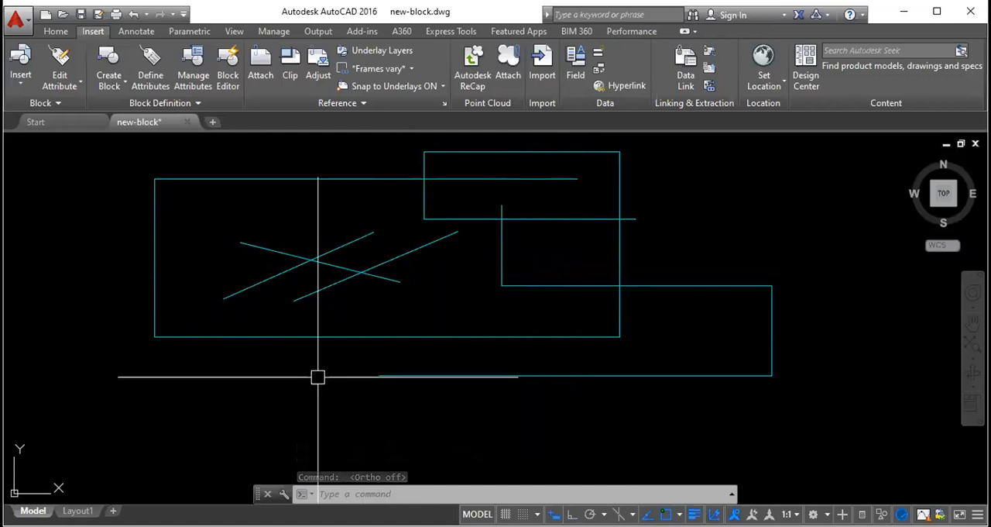
text(l)
key(Return)
click(294, 427)
click(82, 253)
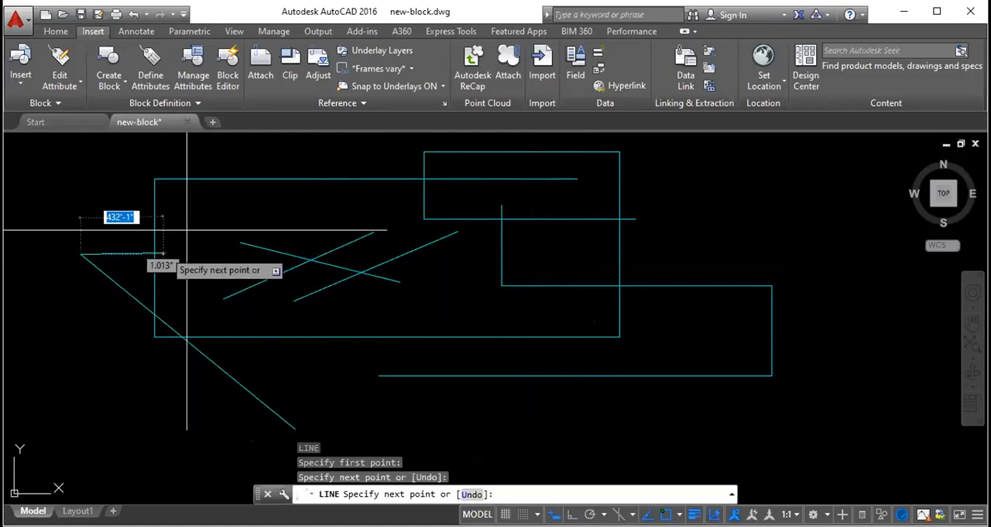
click(206, 222)
click(231, 449)
key(Escape)
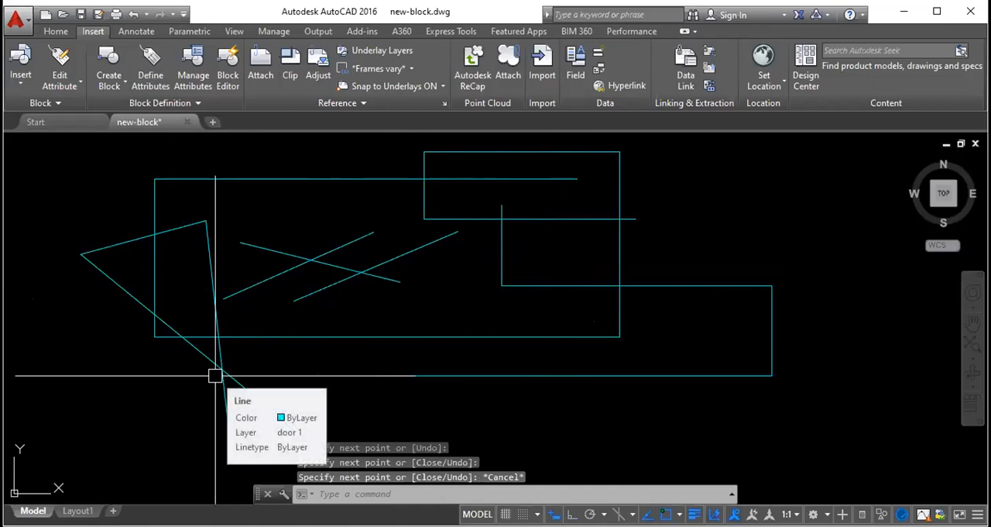
- Toggle Ortho mode on, off and on again, leaving it enabled
key(F8)
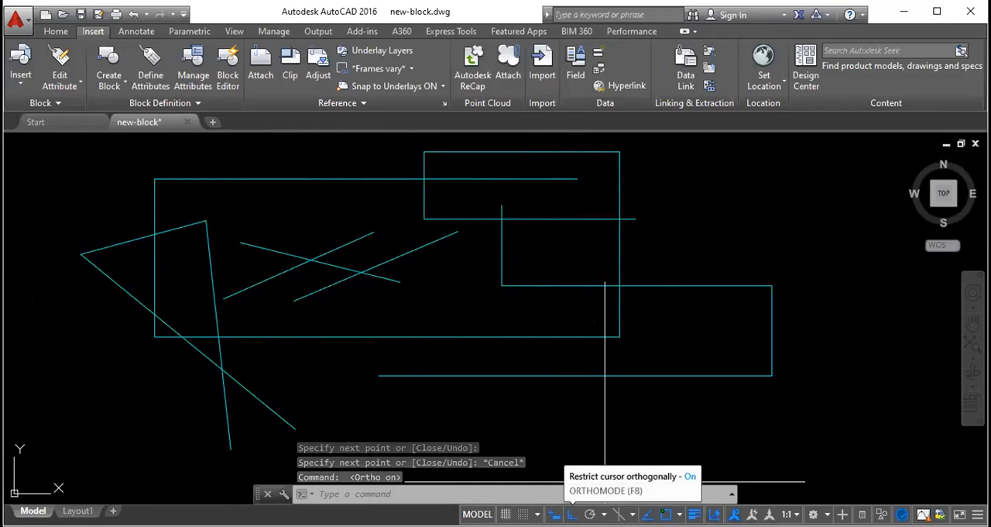
key(F8)
key(F8)
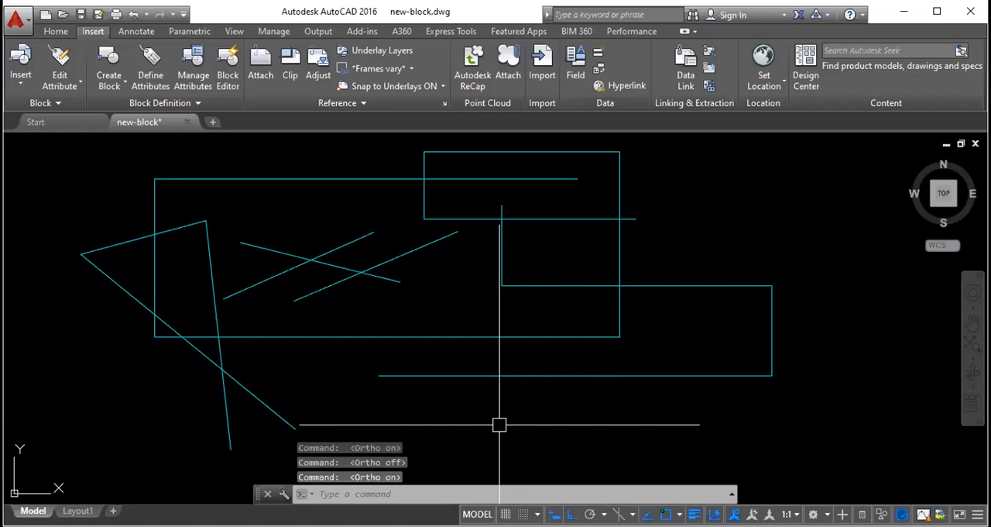
text(l)
key(Return)
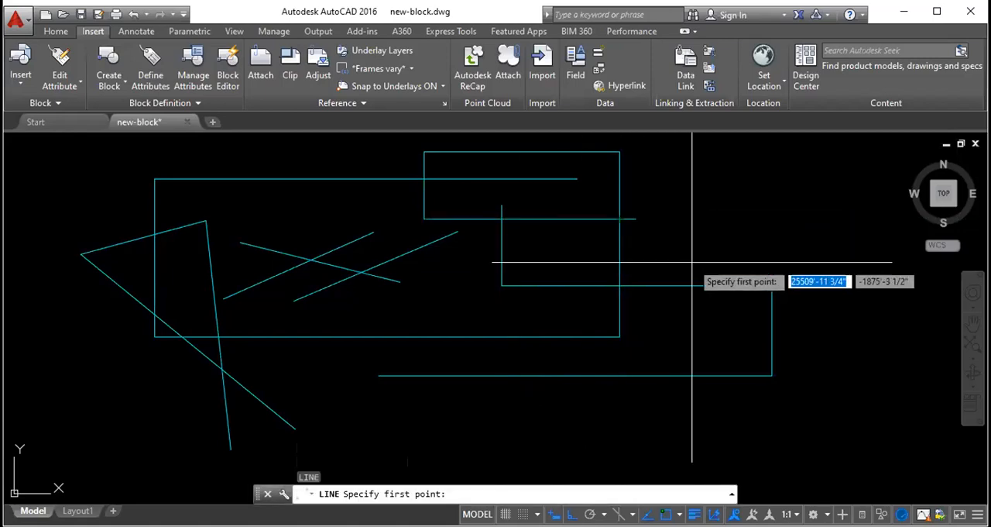
scroll(531, 316, down, 1)
scroll(453, 297, down, 1)
key(Escape)
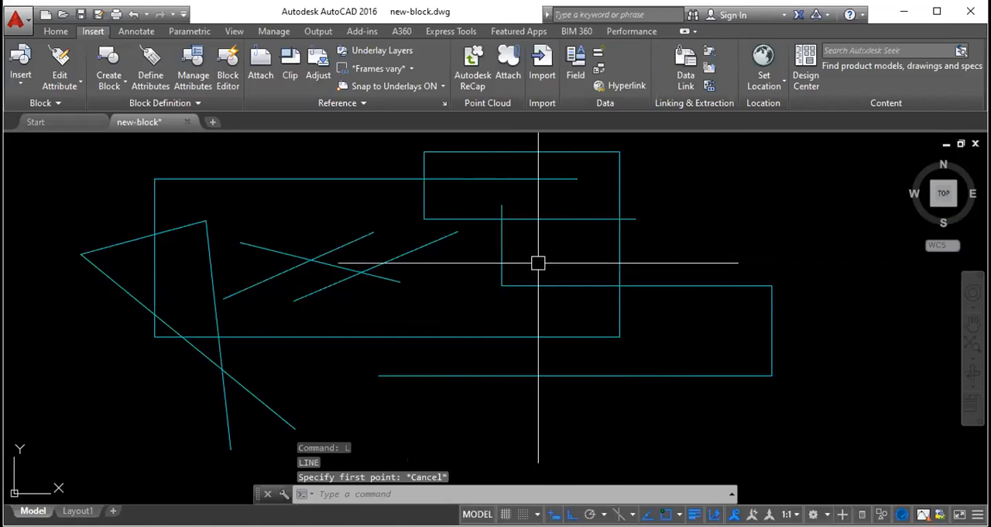
- Regenerate the model, select all the practice lines with a crossing window and erase them
text(re)
key(Return)
scroll(365, 293, down, 5)
scroll(504, 260, up, 3)
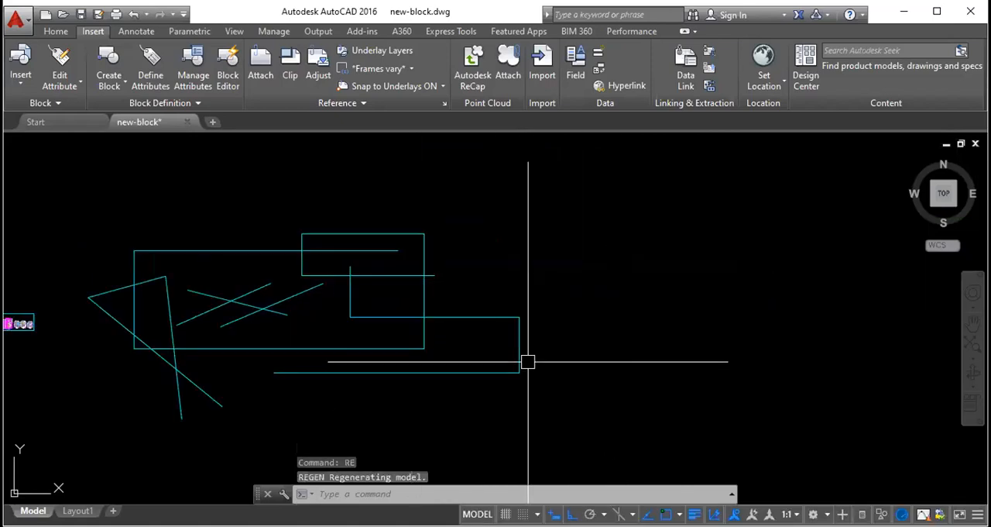
click(538, 410)
click(133, 195)
key(Delete)
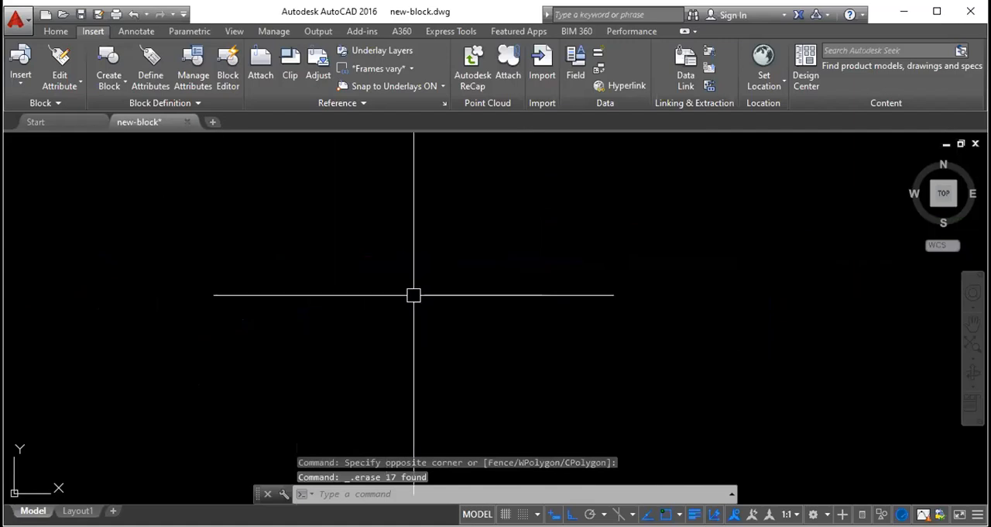
- Draw a horizontal Ortho line to the right and a shorter vertical line down from its right end
text(l)
key(Return)
click(376, 298)
click(623, 298)
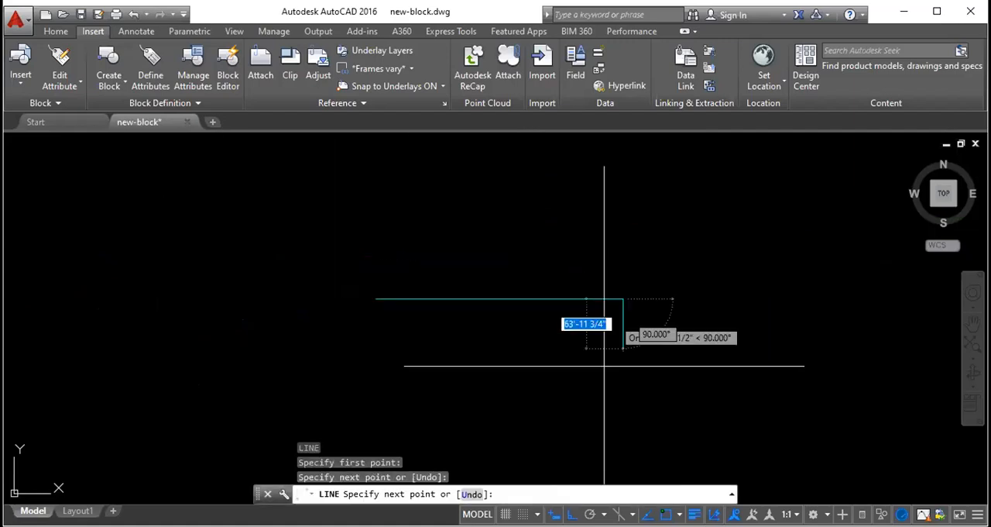
click(603, 414)
key(Escape)
- Select the connected horizontal and vertical lines and erase them
click(383, 300)
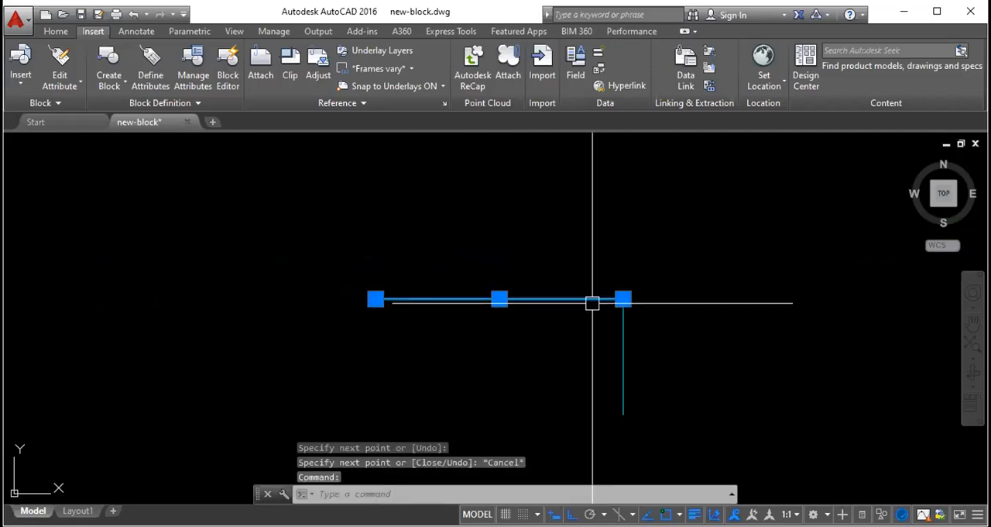
click(664, 385)
click(504, 228)
key(Delete)
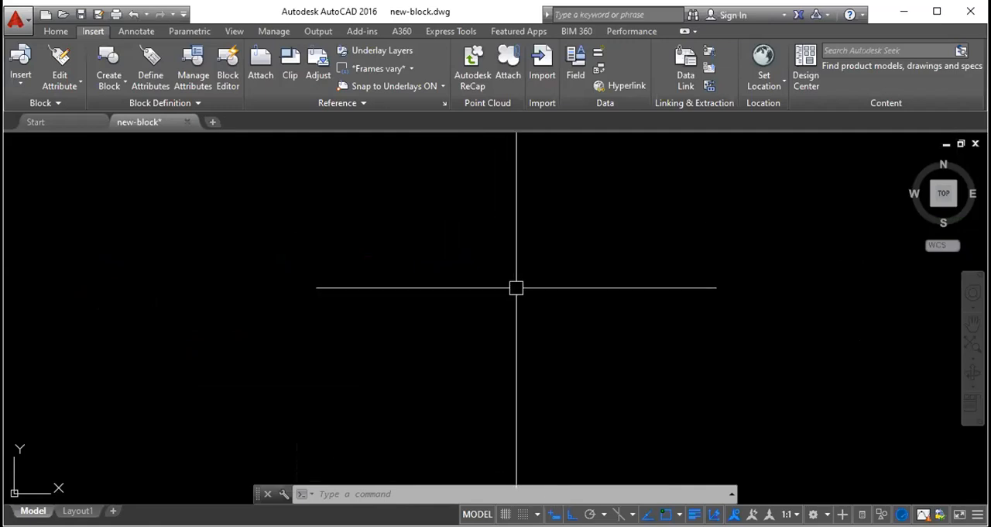
key(Escape)
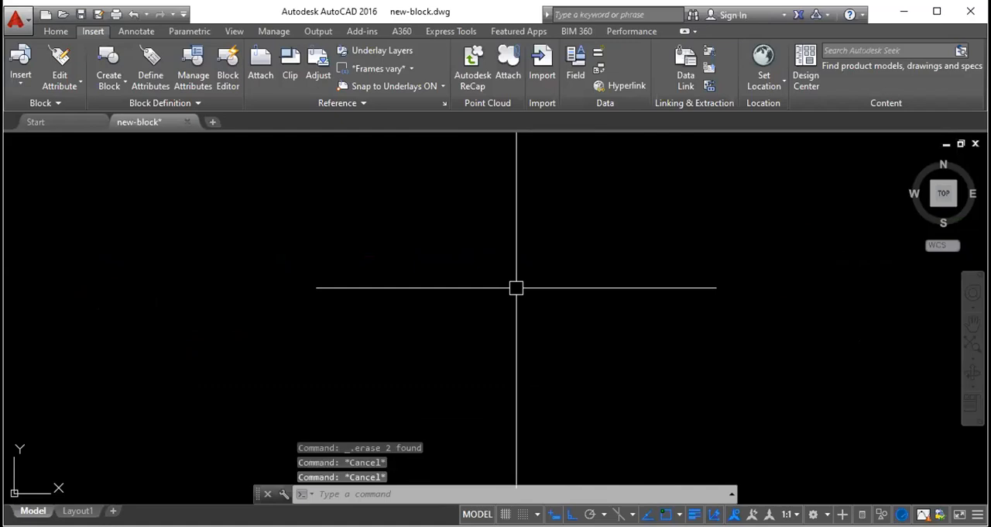
- Draw a single horizontal Ortho line 1' long and erase it
text(l)
key(Return)
click(392, 220)
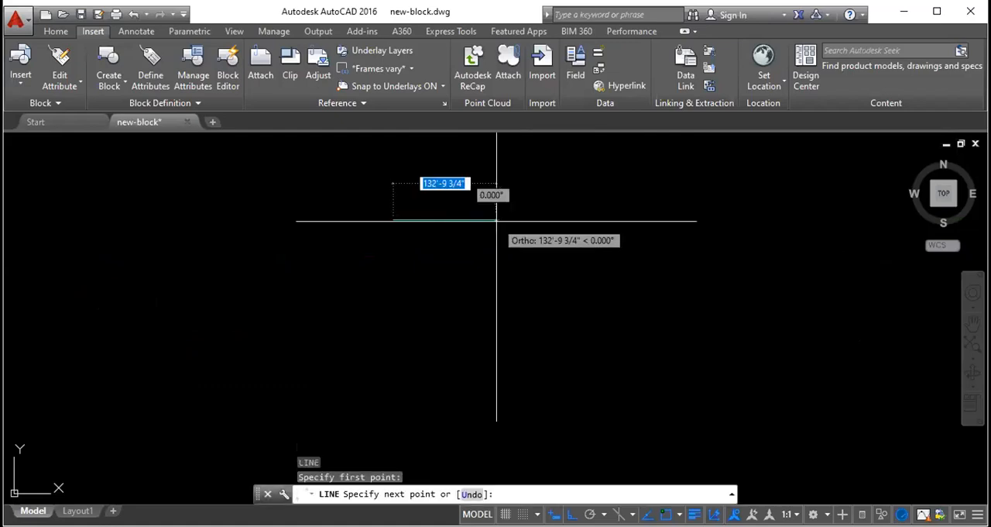
text(1')
key(Return)
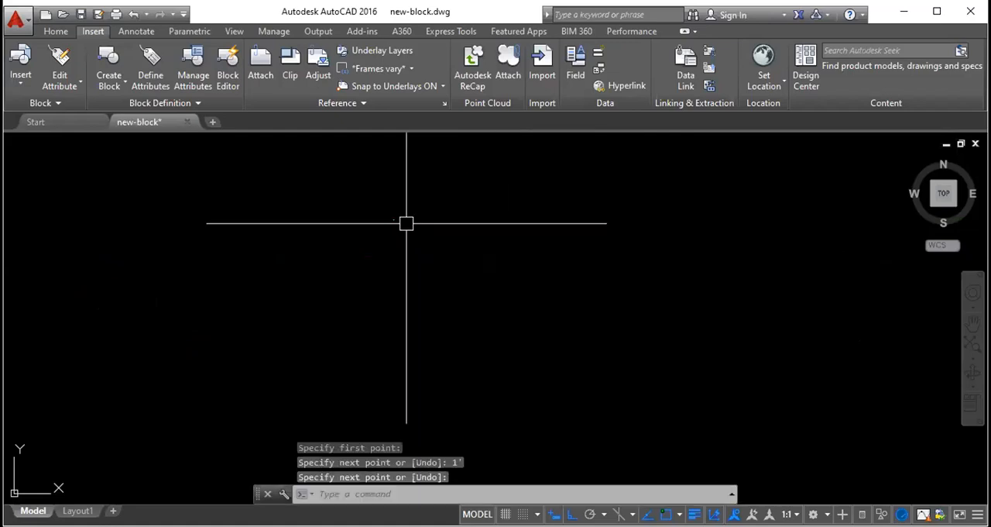
scroll(325, 198, up, 4)
key(Return)
click(212, 218)
key(Delete)
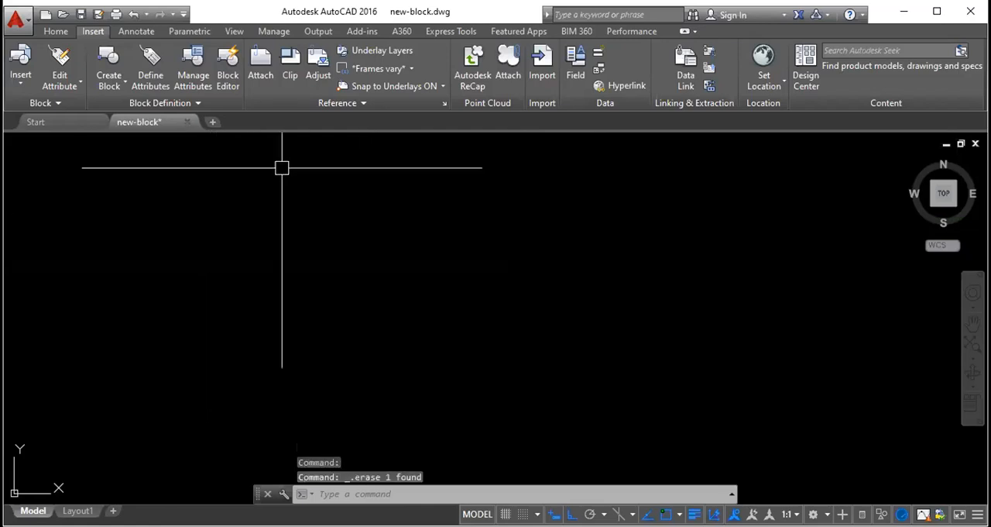
- Draw a closed square from four connected Ortho lines, each 1' long
text(l)
key(Return)
click(279, 205)
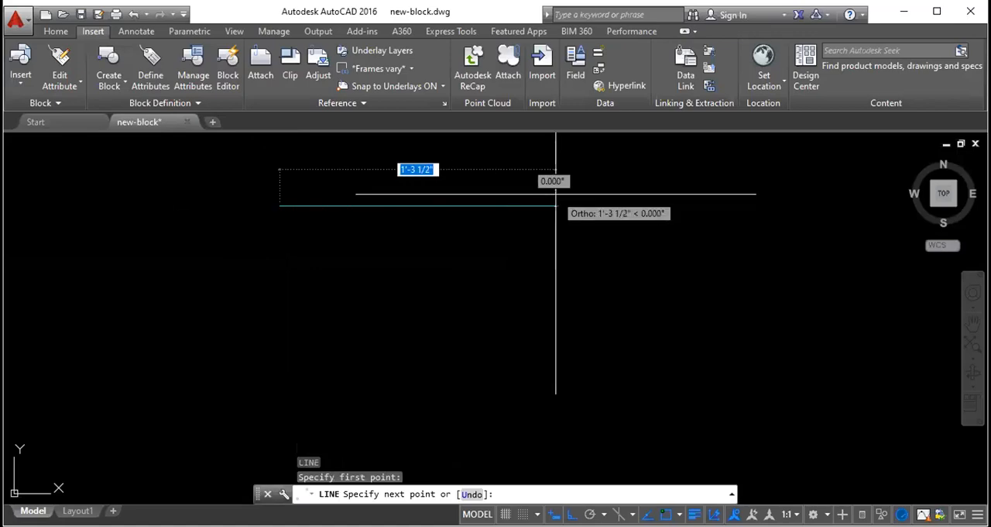
text(1')
key(Return)
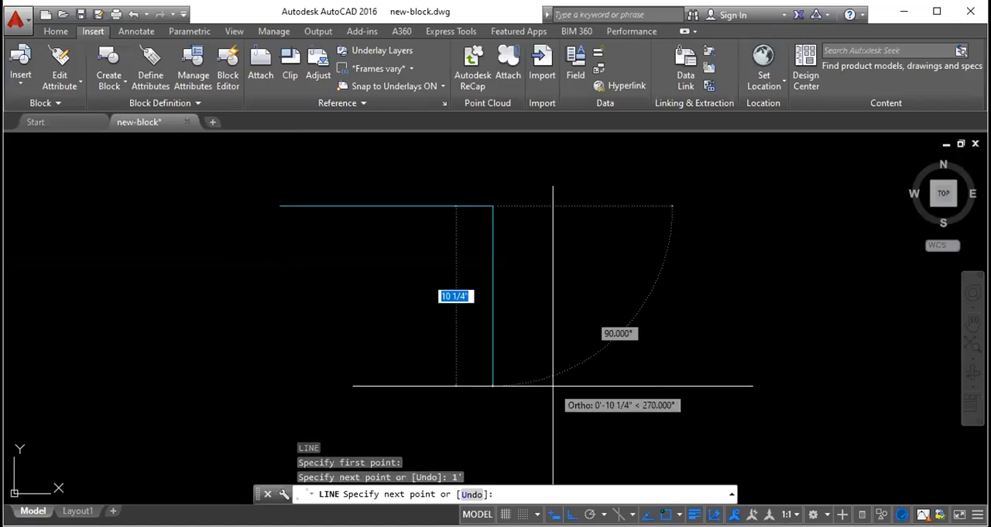
text(1')
key(Return)
text(1)
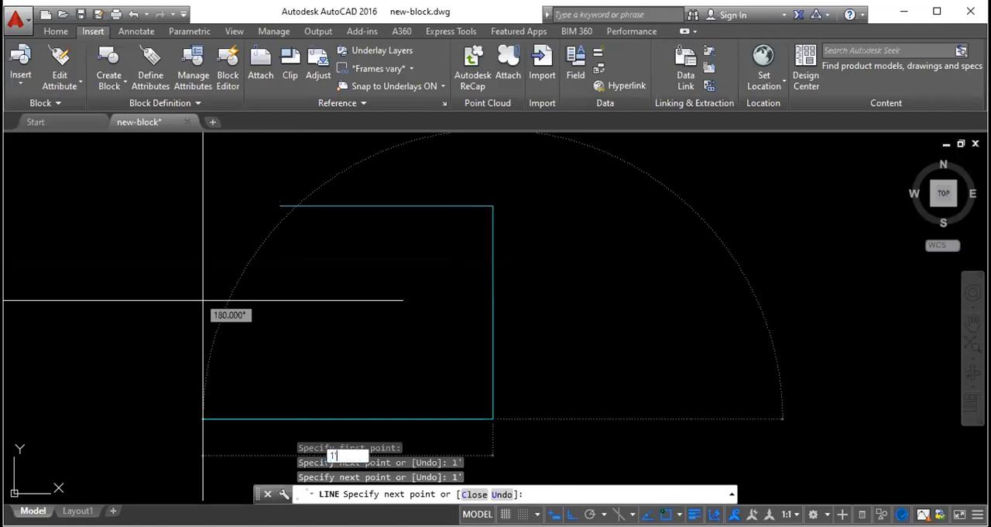
text(')
key(Return)
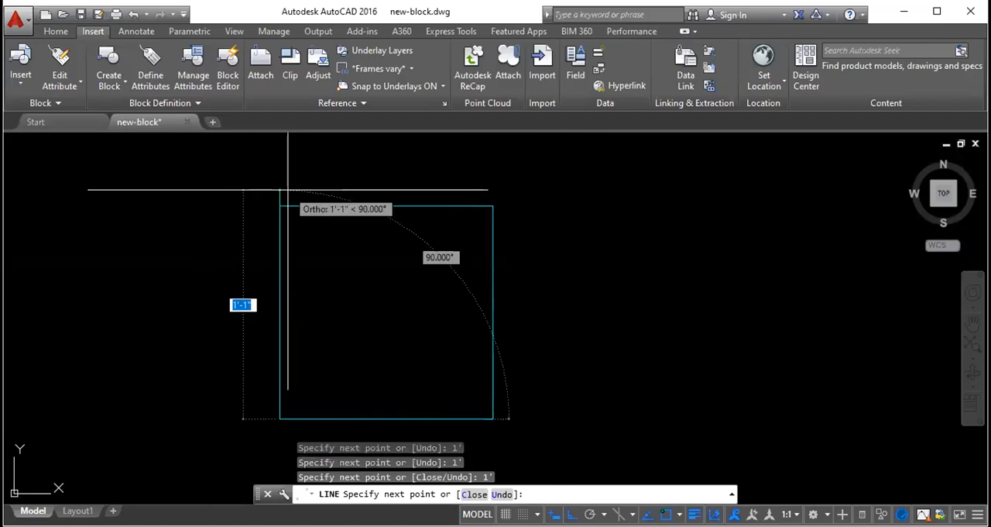
key(Escape)
- Select the whole square with a crossing window and clear the selection
scroll(387, 266, down, 4)
click(460, 433)
click(258, 188)
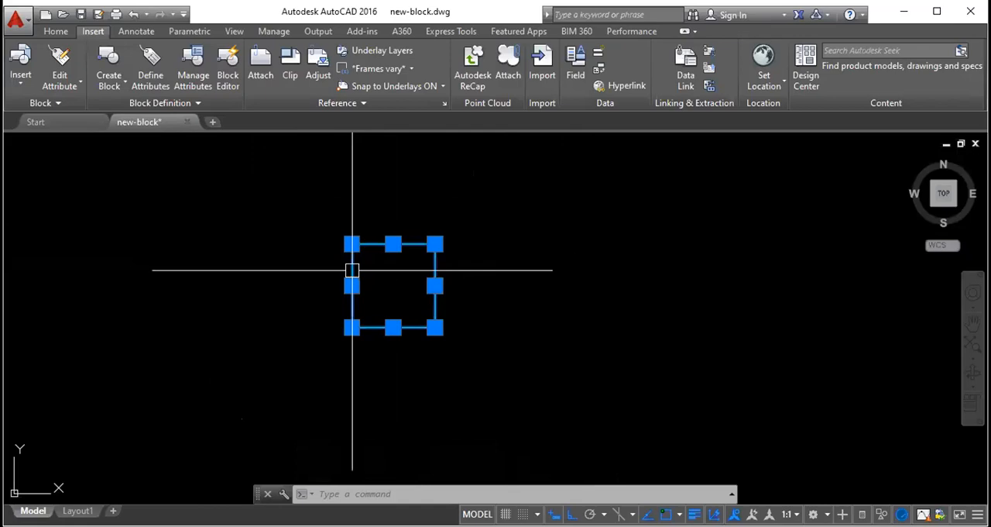
click(411, 257)
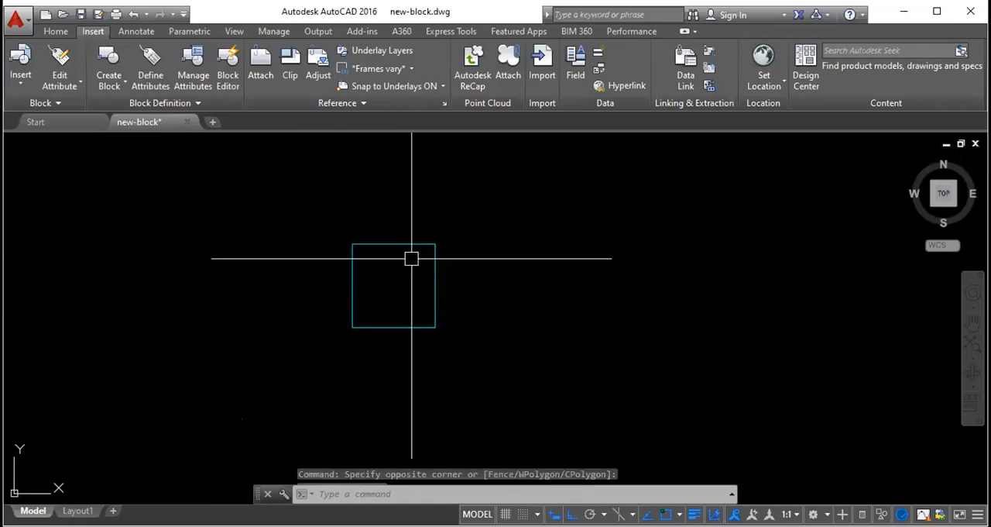
key(Escape)
- Select the square's left, bottom, right and top lines one by one and clear the selection
click(352, 294)
click(391, 325)
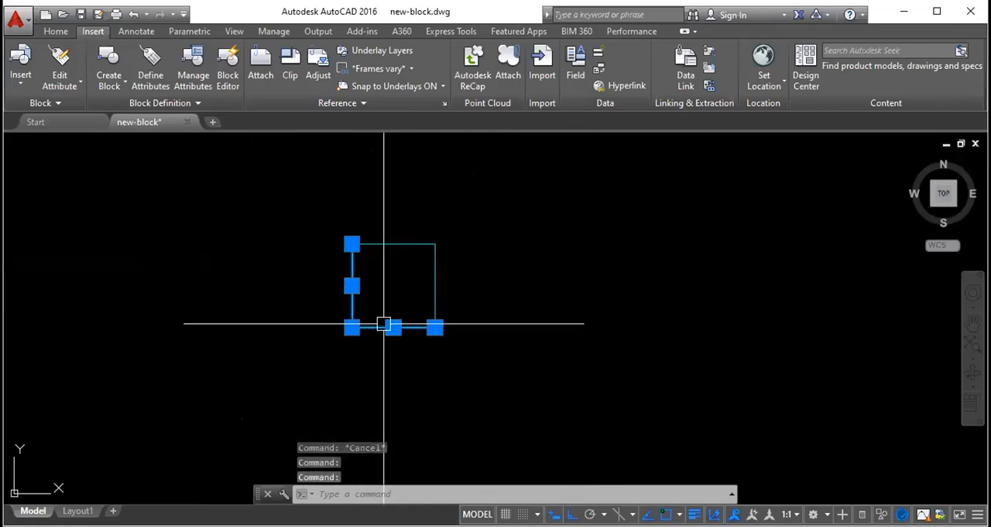
click(434, 284)
click(395, 240)
key(Escape)
- Move the square's left line outward to the left by its midpoint grip
click(352, 286)
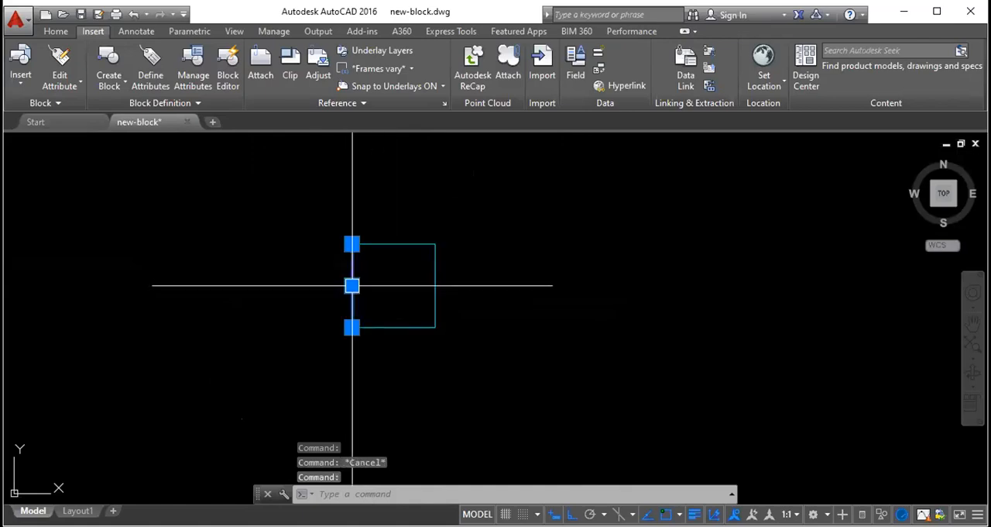
click(351, 286)
click(302, 286)
key(Escape)
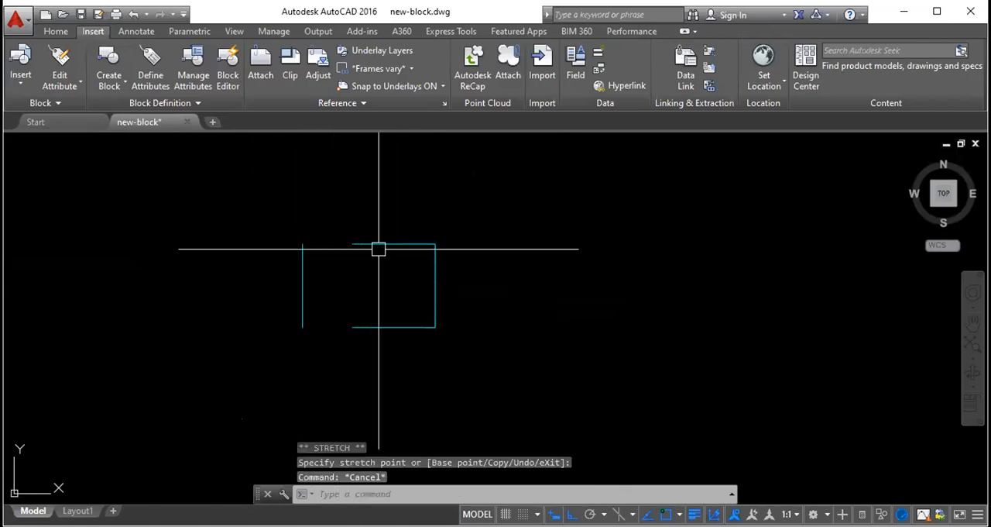
- Move the square's right line outward to the right by its midpoint grip
click(431, 285)
click(436, 283)
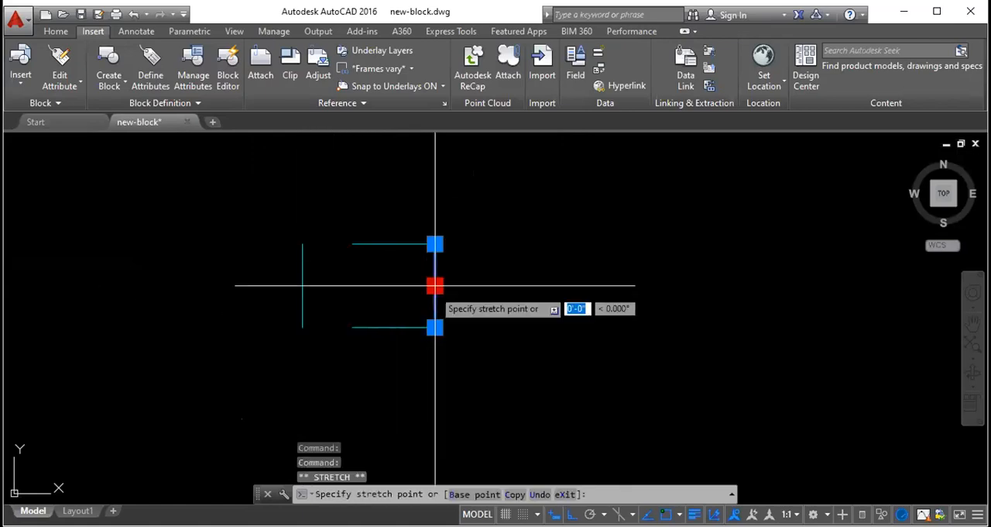
click(503, 284)
key(Escape)
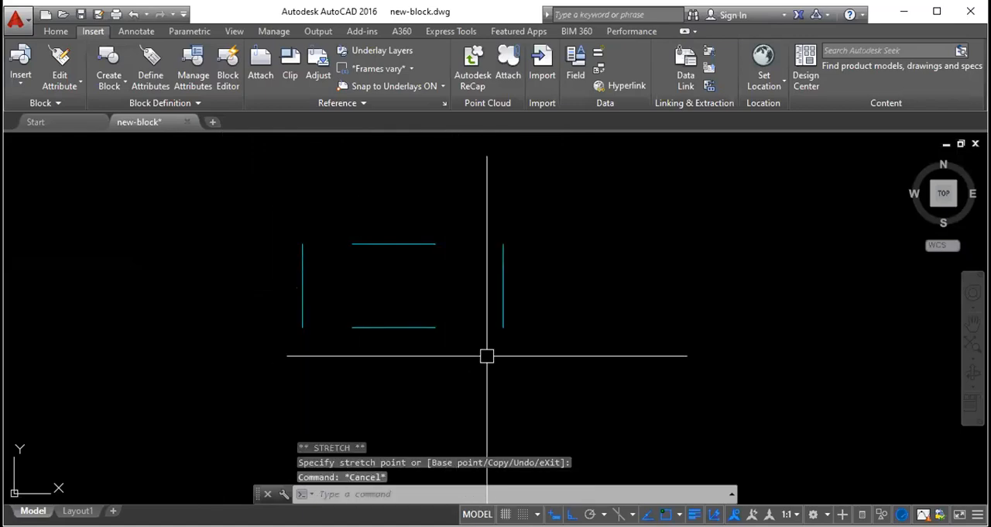
- Select the remaining bottom and top horizontal lines individually and clear the selection
click(364, 326)
click(379, 243)
key(Escape)
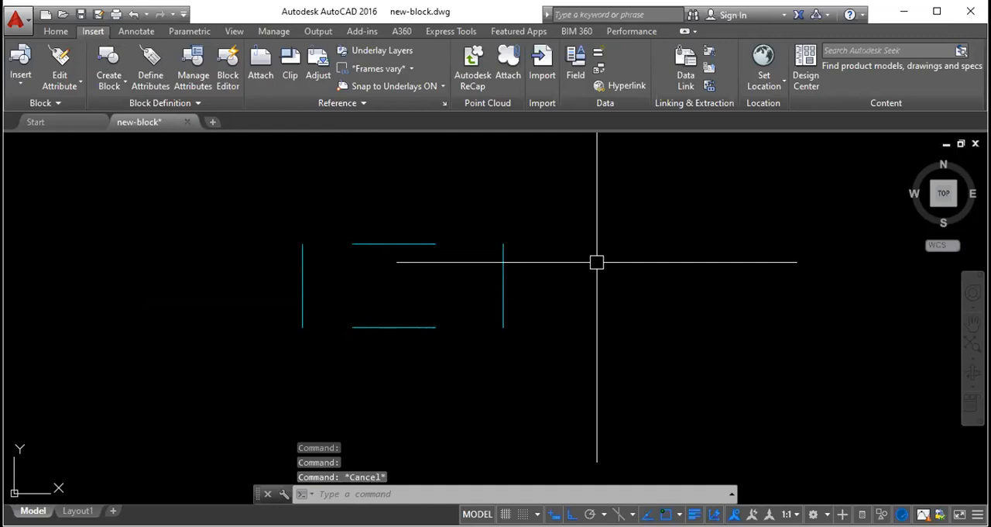
- Draw a roughly square rectangle to the right of the separated lines with the Rectangle command
text(rec)
key(Return)
click(641, 222)
click(727, 309)
key(Escape)
- Enlarge the rectangle by stretching its bottom edge downward and its right edge outward with the mid-edge grips
click(717, 255)
click(732, 271)
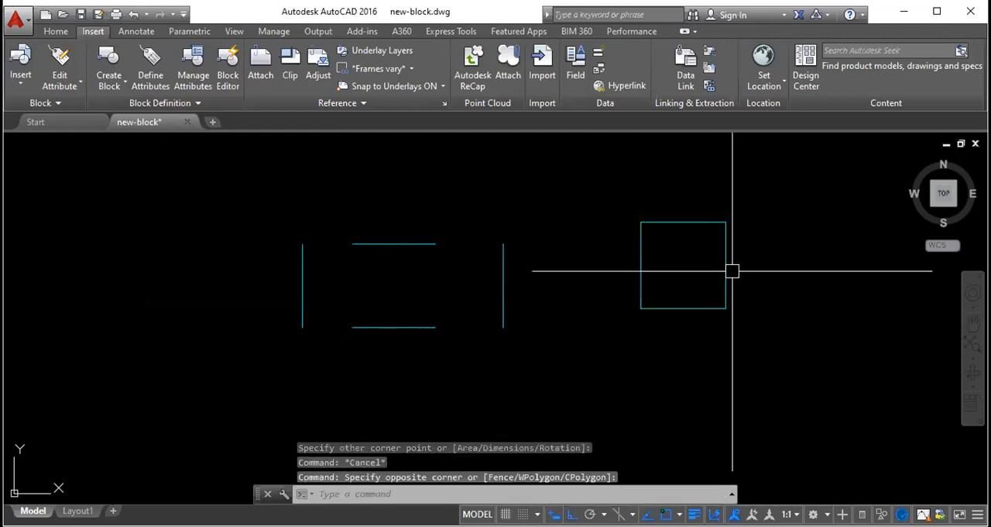
click(700, 308)
click(683, 308)
click(683, 398)
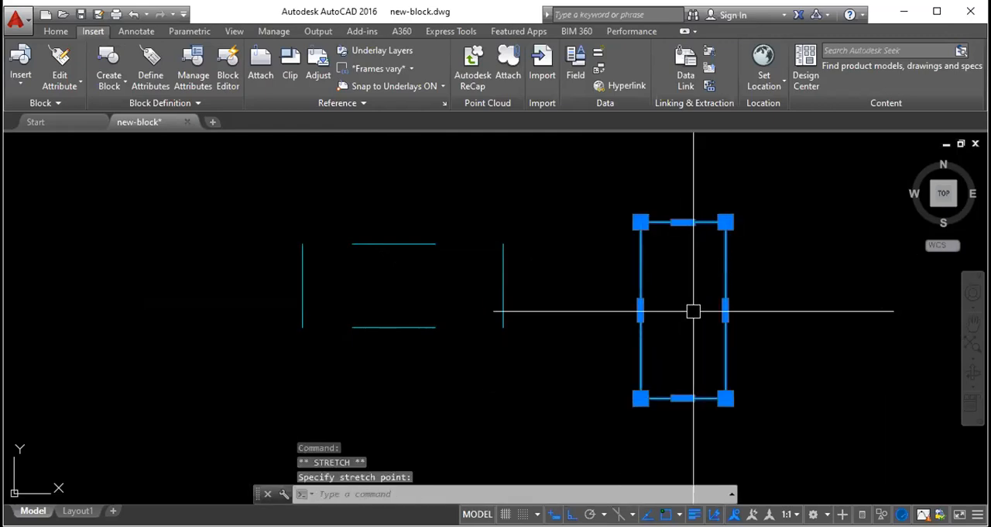
click(725, 310)
click(826, 307)
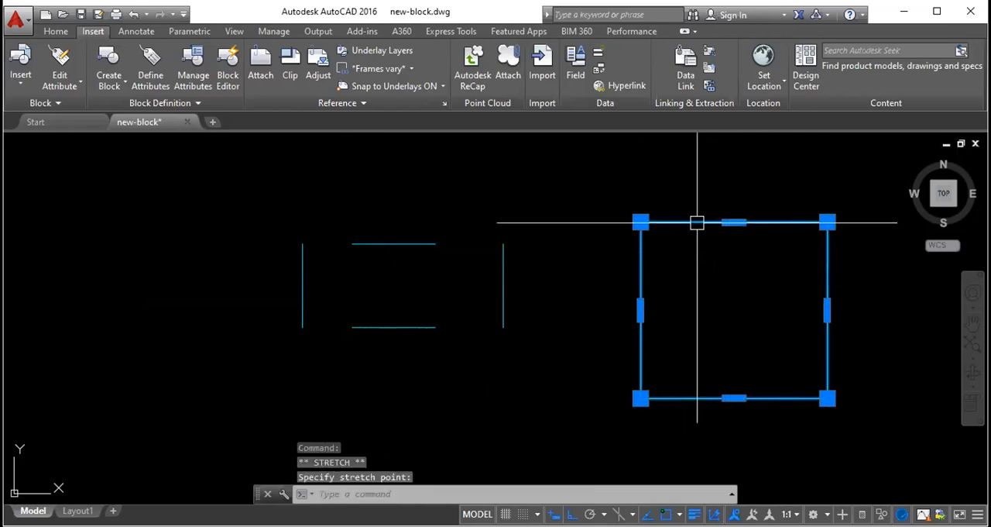
key(Escape)
- Select individual separated lines to compare them with the rectangle, clearing each selection and cancelling the crossing window
click(503, 285)
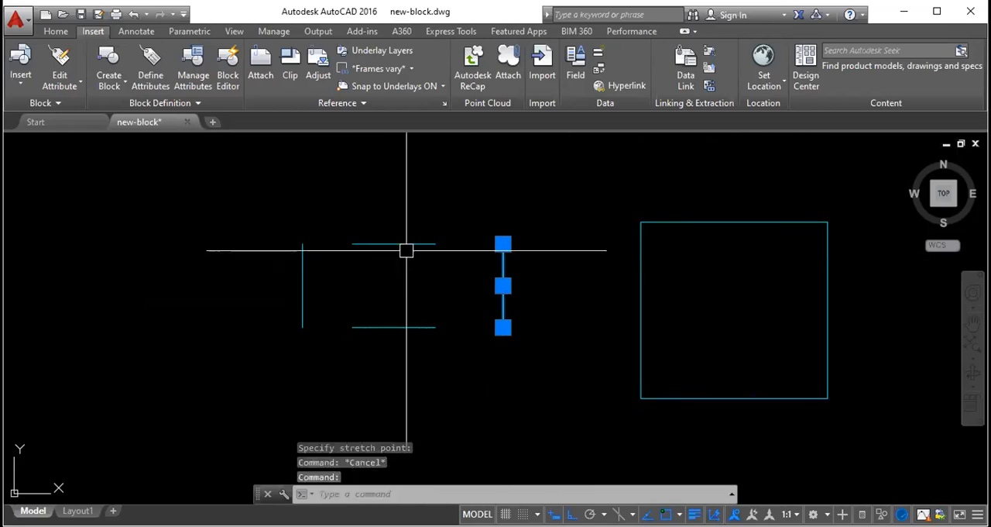
click(398, 243)
key(Escape)
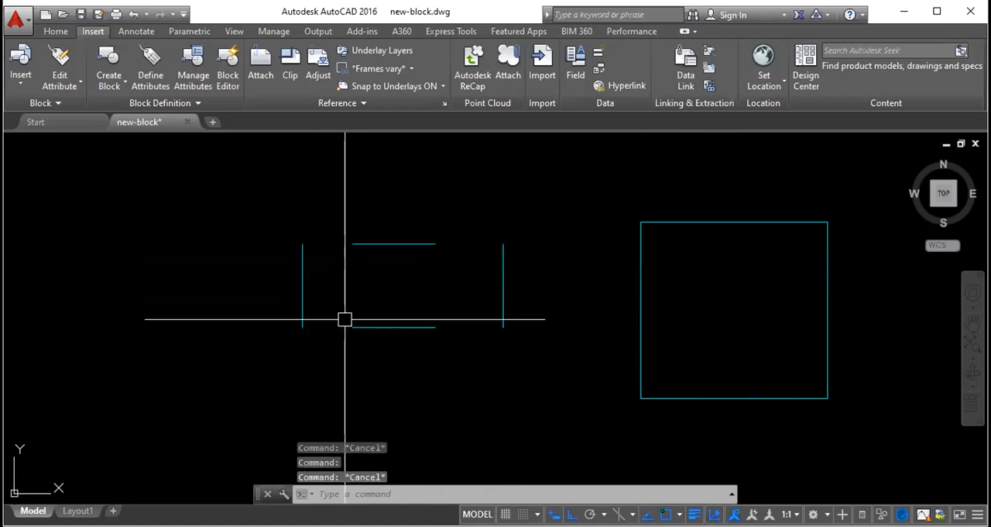
click(375, 334)
key(Escape)
click(390, 326)
key(Escape)
key(Escape)
click(689, 318)
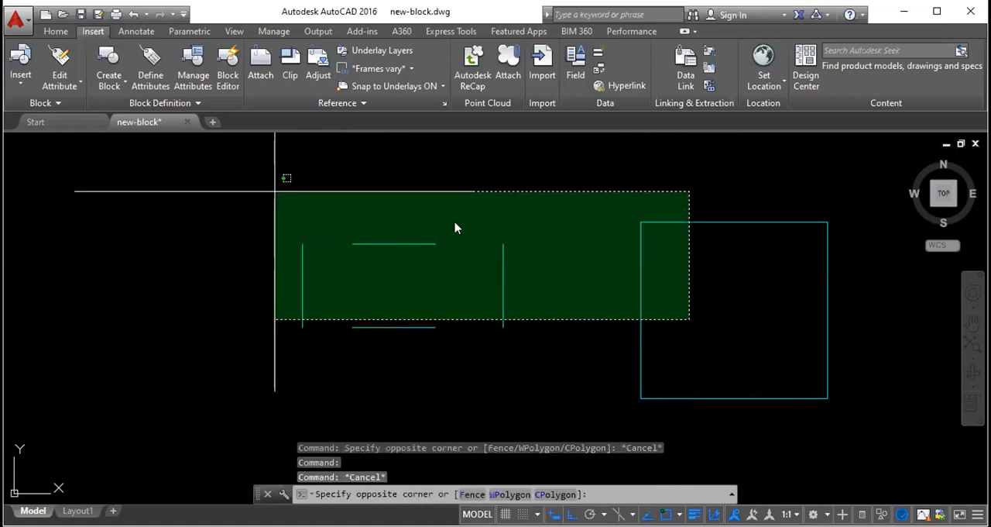
key(Escape)
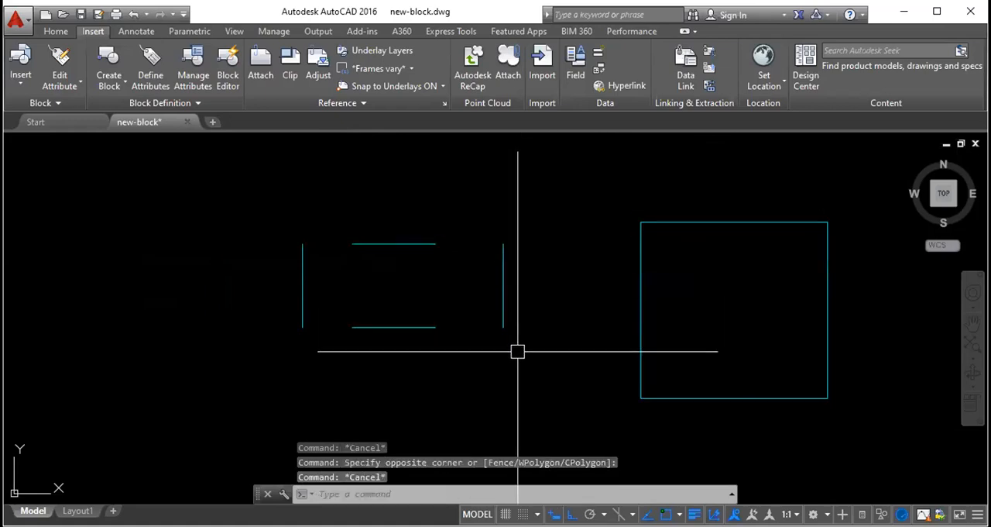
- Move the detached vertical lines back to the ends of the horizontal lines to close the square
click(502, 267)
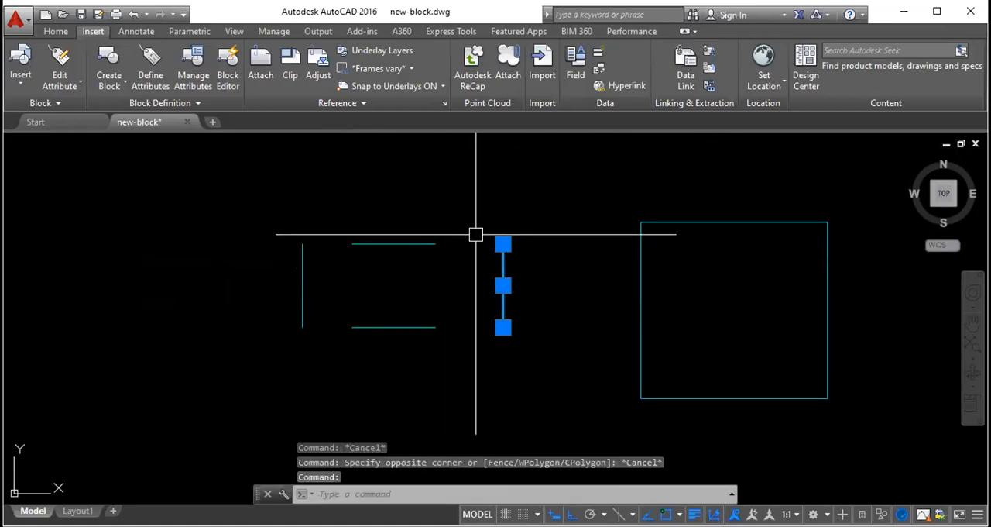
text(m)
key(Return)
click(504, 244)
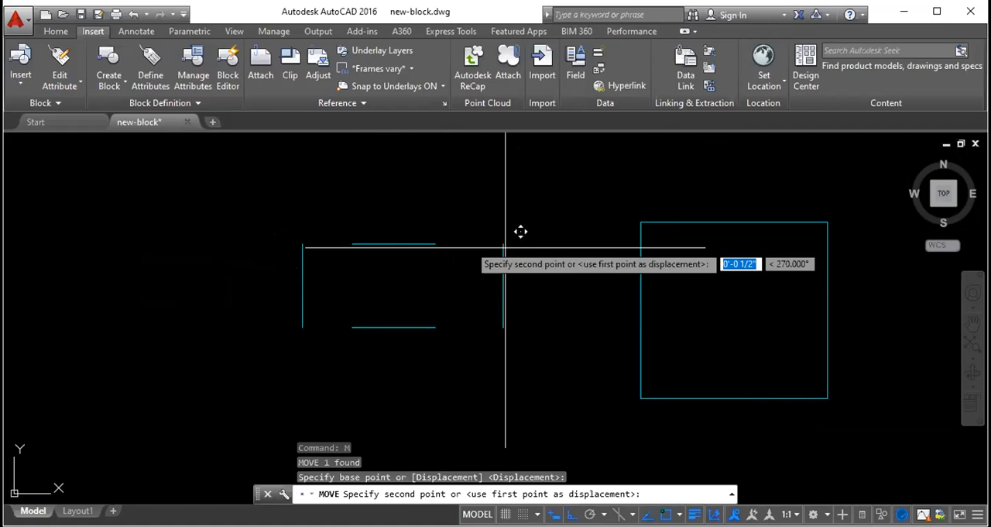
key(Escape)
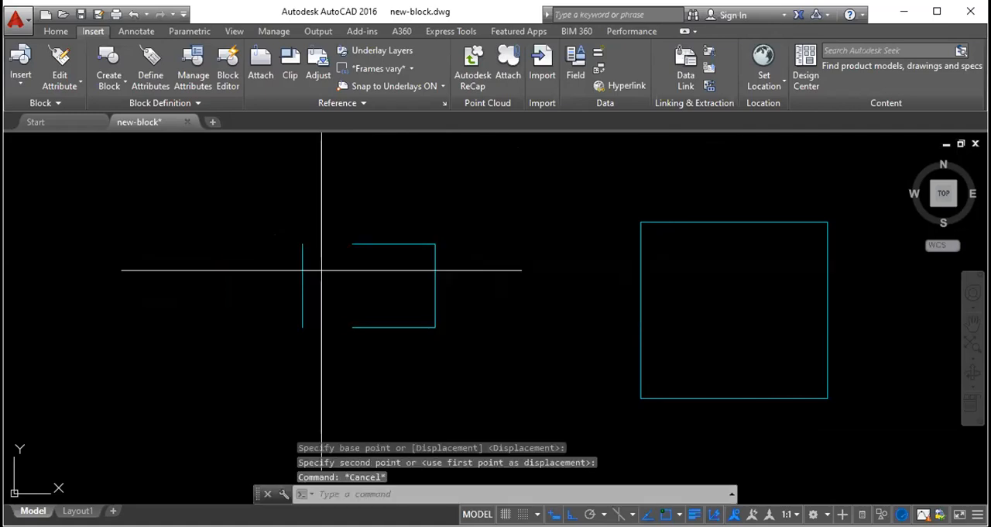
- Select the large rectangle beside the square and erase it
click(659, 281)
click(566, 226)
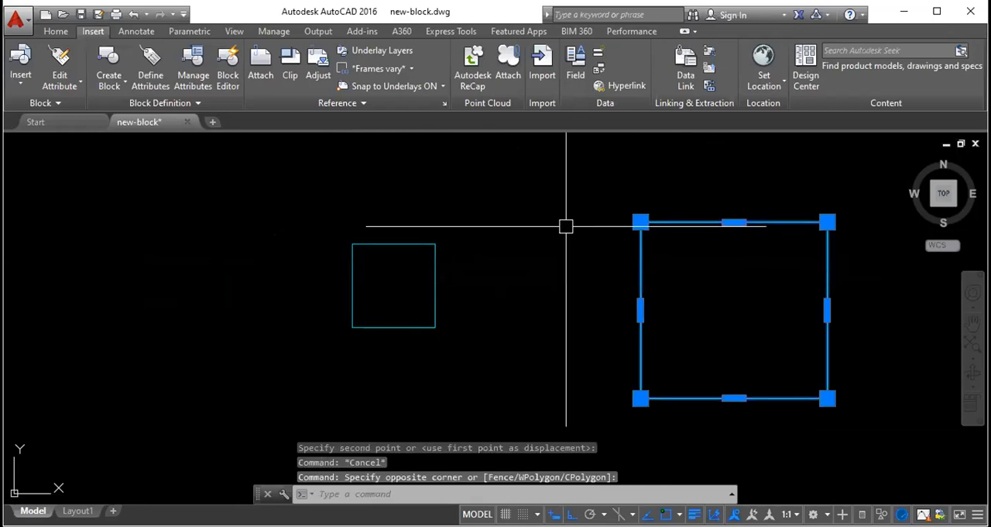
key(Delete)
- Draw a horizontal Ortho line about 2'-6 3/4" long to the right of the square
text(l)
key(Return)
click(498, 232)
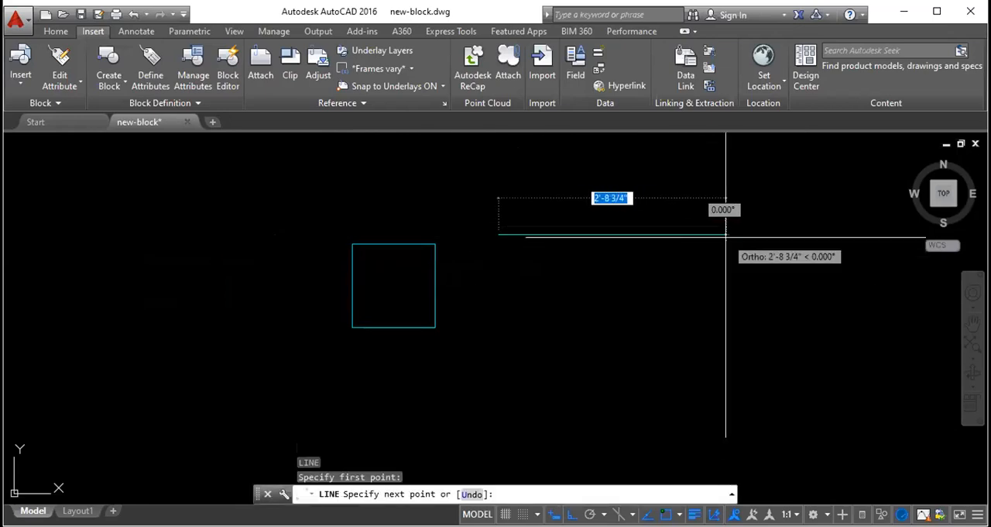
click(712, 333)
key(Escape)
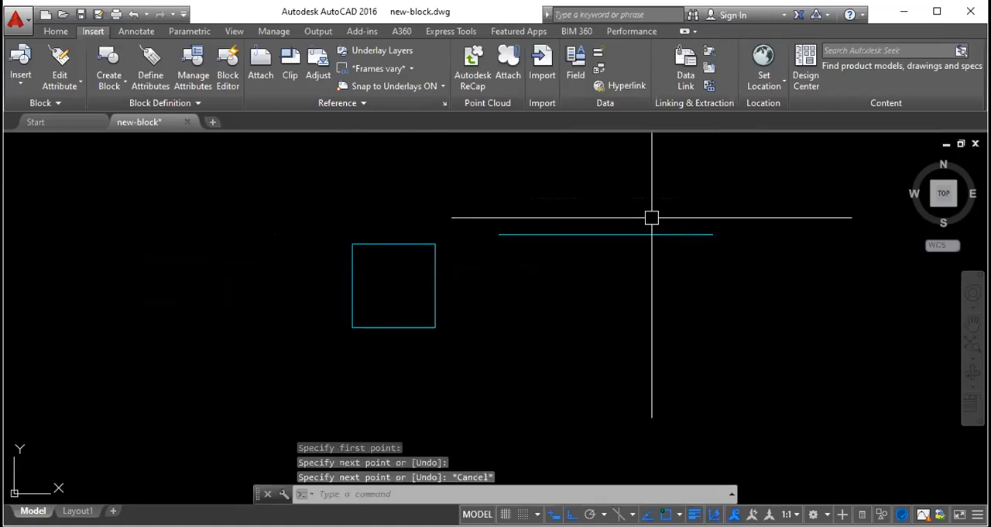
- Stretch the line's right endpoint straight up to slant it, and pull that endpoint left to shorten it
click(652, 234)
click(712, 234)
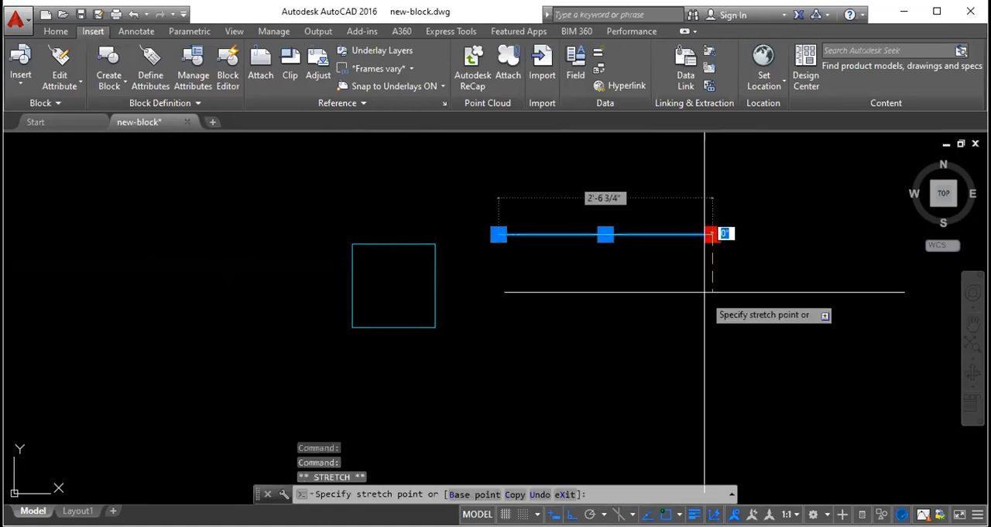
click(635, 186)
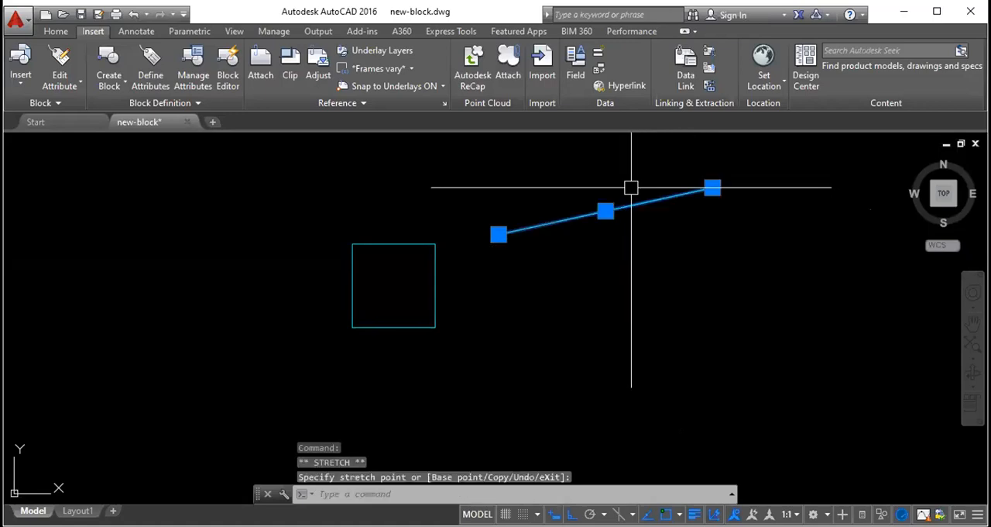
click(712, 187)
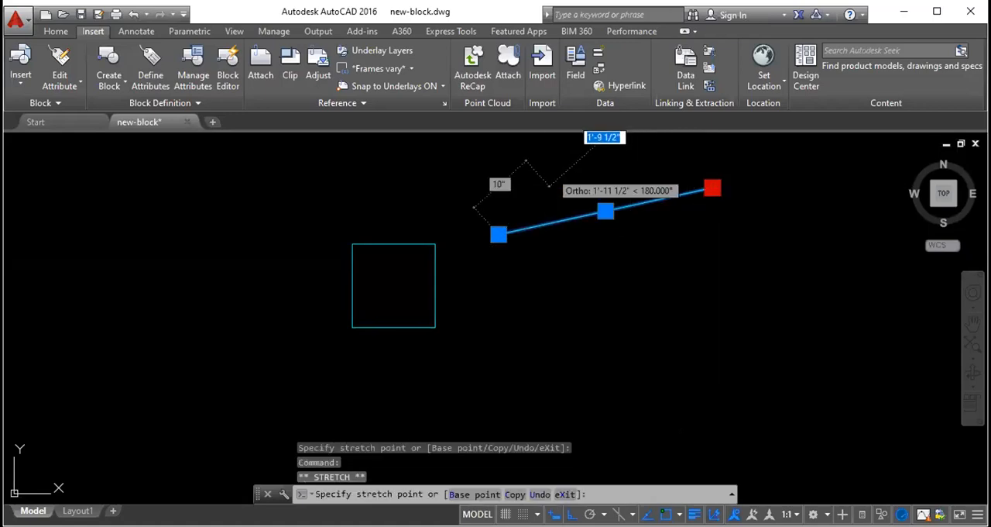
click(550, 187)
key(Escape)
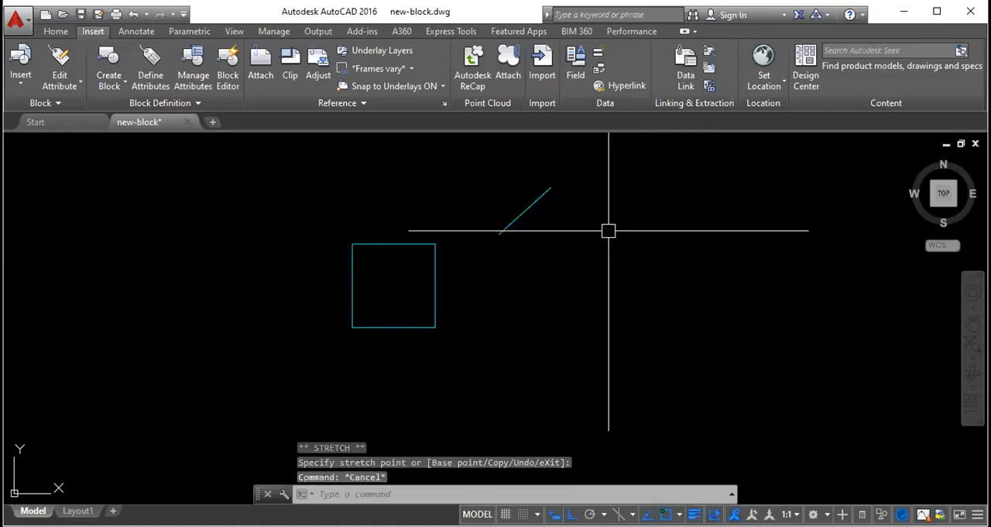
key(Escape)
- Stretch the slanted line's upper endpoint far to the right to lengthen it
click(536, 199)
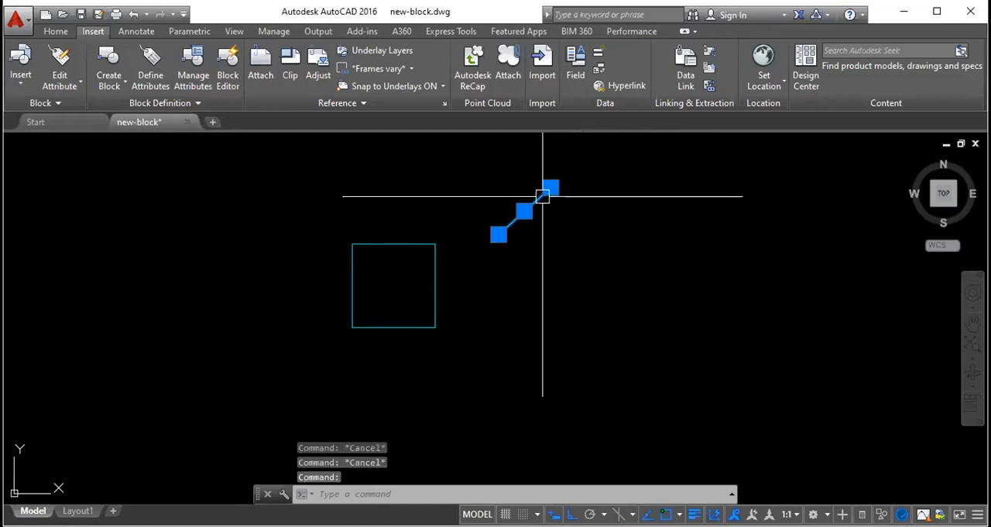
click(550, 188)
key(Escape)
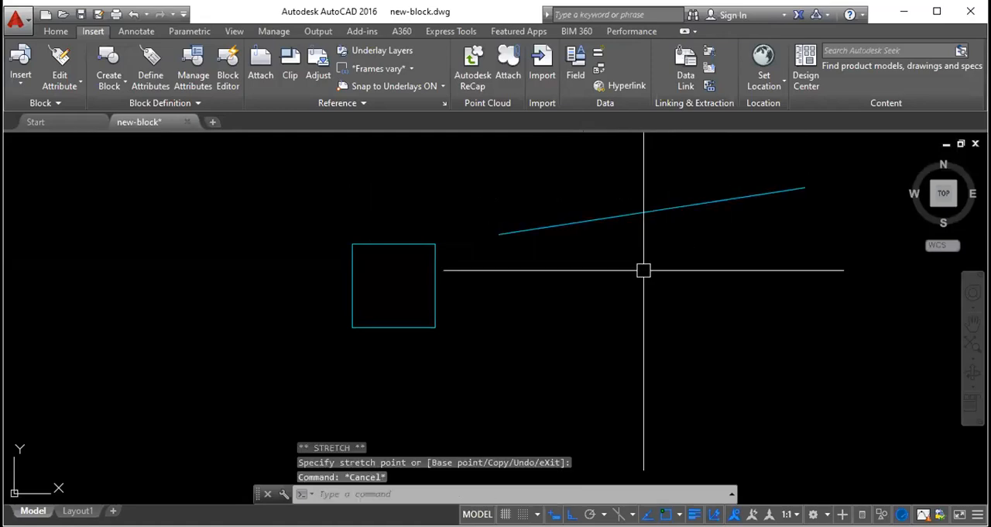
- Draw a horizontal Ortho line below the slanted line
text(l)
key(Return)
click(565, 291)
click(802, 277)
key(Escape)
- Copy the new horizontal line a short distance straight down to make a parallel pair
click(768, 315)
click(736, 271)
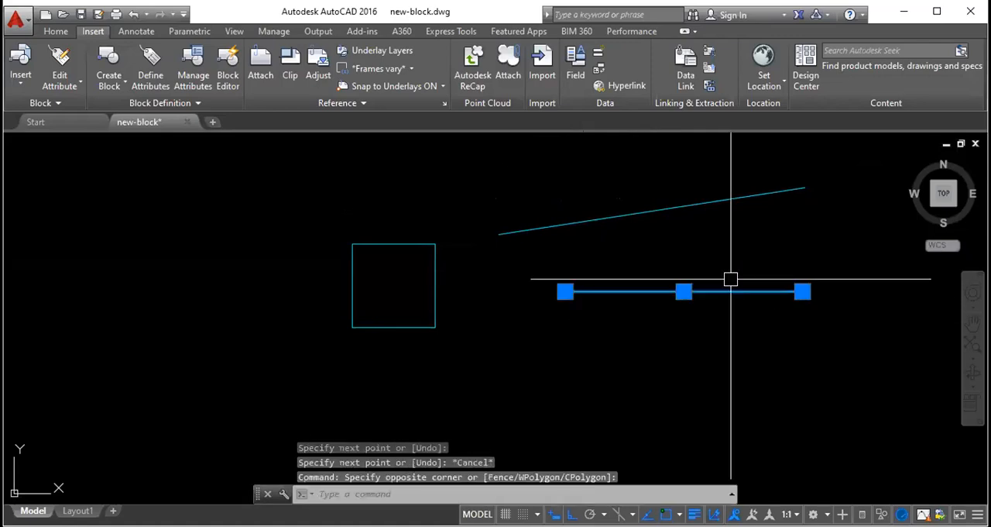
text(co)
key(Return)
click(803, 292)
click(804, 326)
key(Escape)
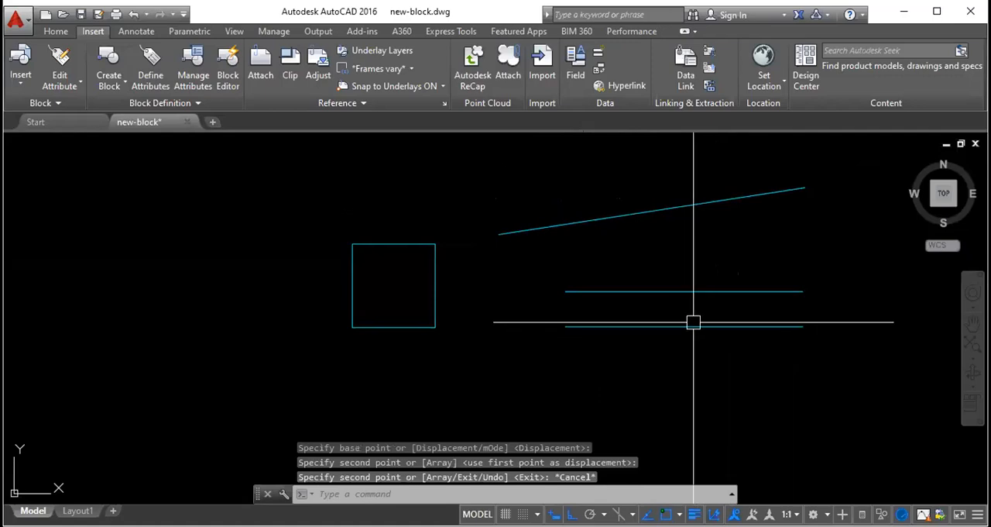
- Draw a zigzag of four connected line segments between the two parallel lines, starting at the lower line's left end
text(l)
key(Return)
click(565, 326)
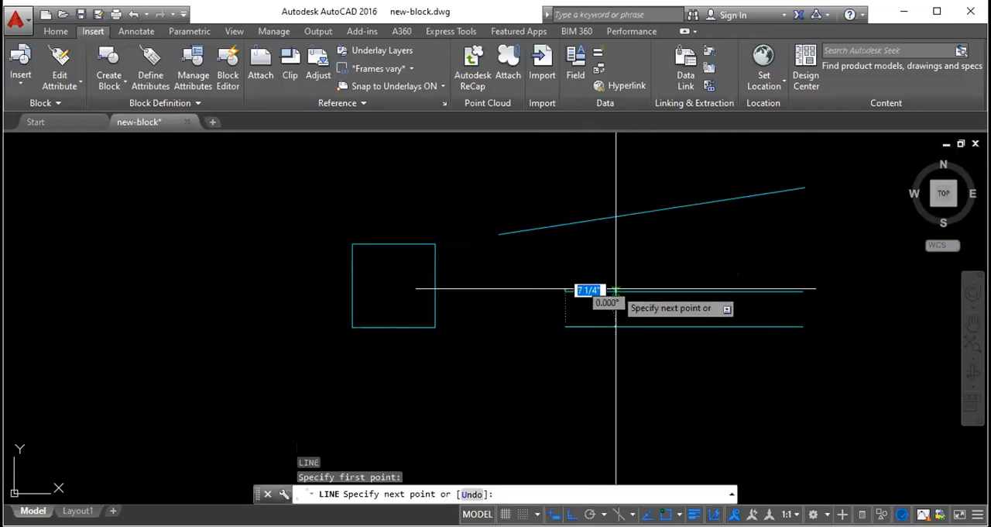
click(672, 325)
click(731, 291)
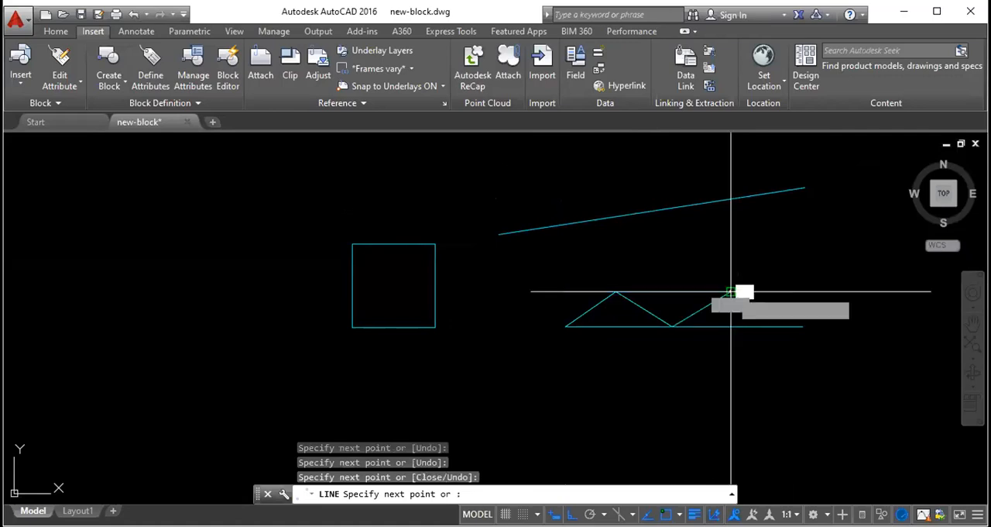
click(779, 326)
key(Escape)
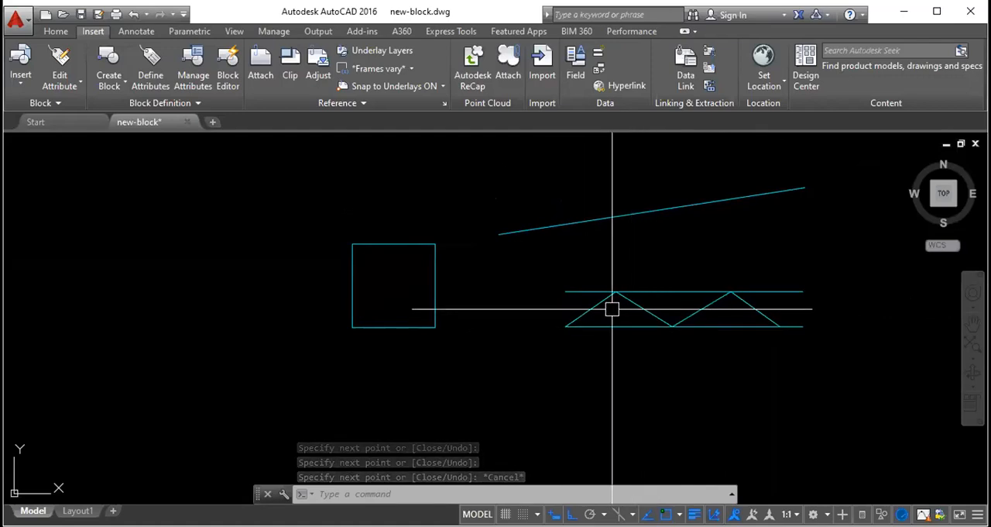
click(663, 291)
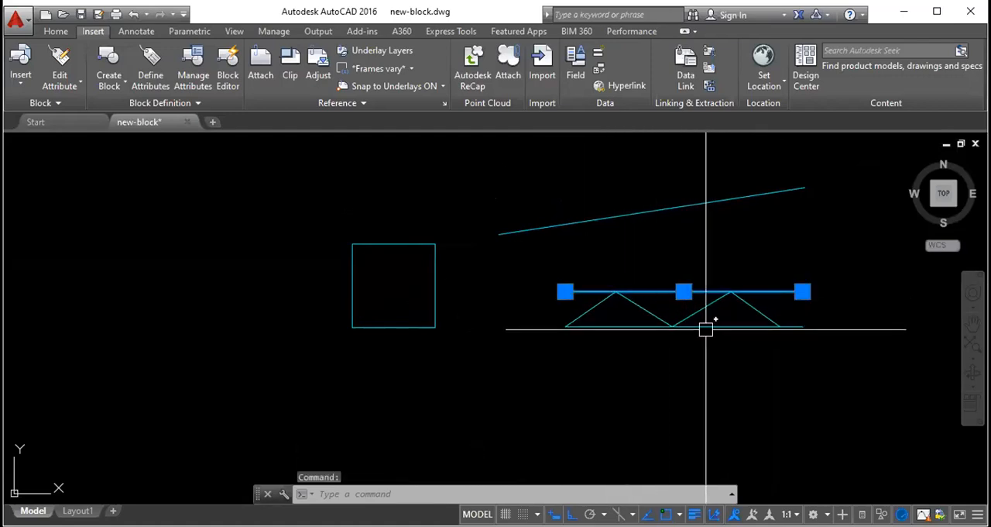
key(Escape)
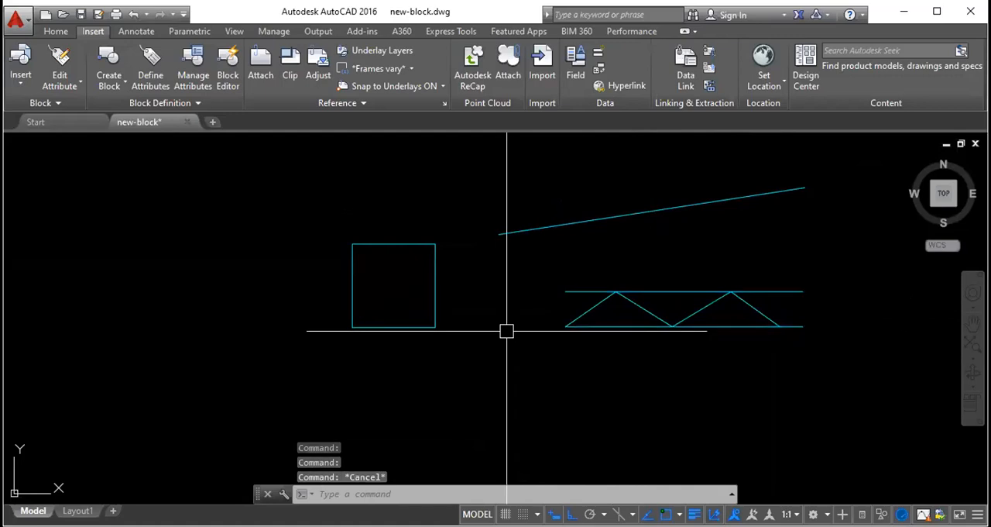
- Draw a stepped Ortho profile below the zigzag: right, up, right about 11 1/4", down and a short segment right
key(l)
key(Return)
click(433, 438)
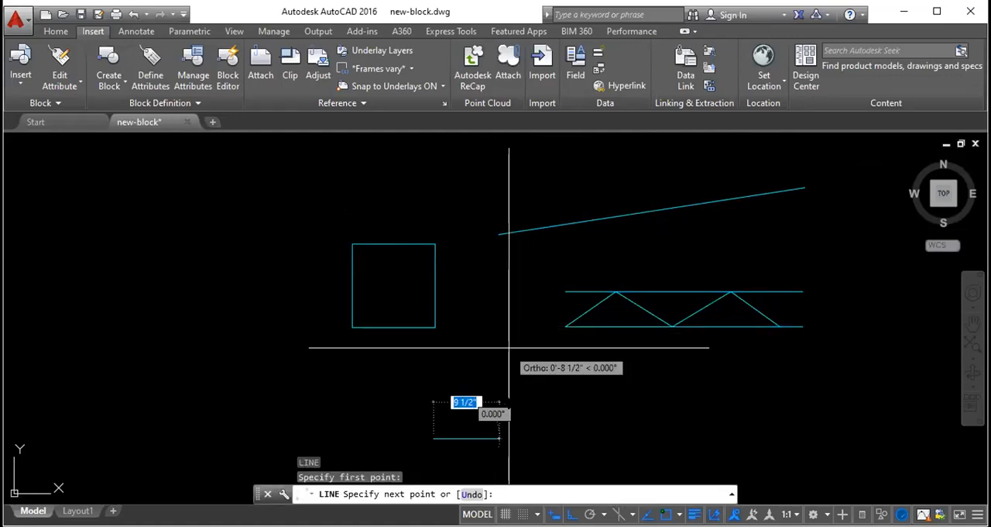
scroll(480, 337, down, 3)
scroll(483, 365, up, 4)
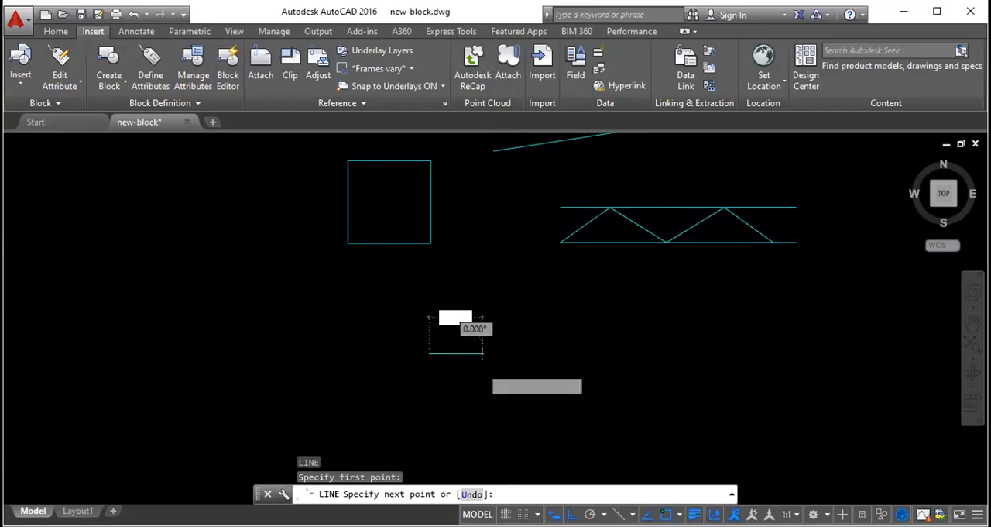
click(650, 346)
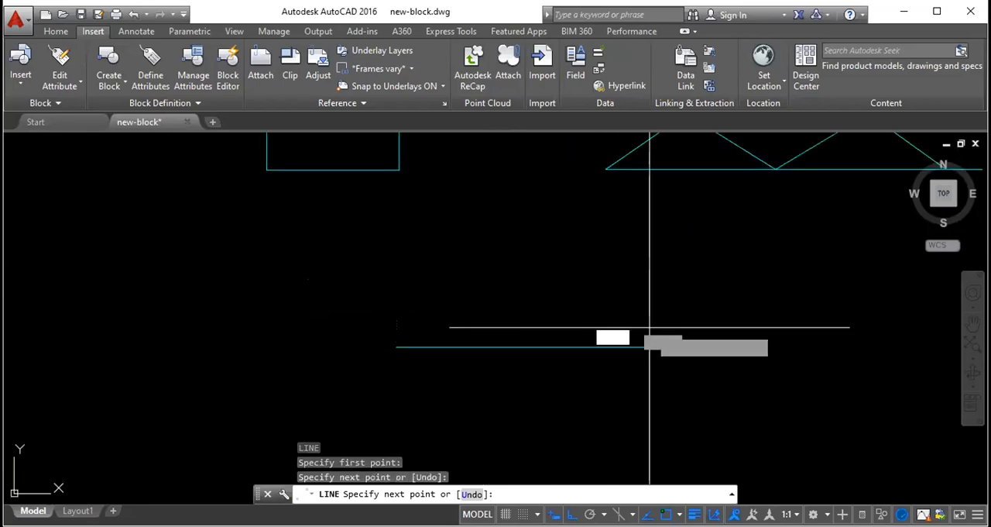
click(650, 238)
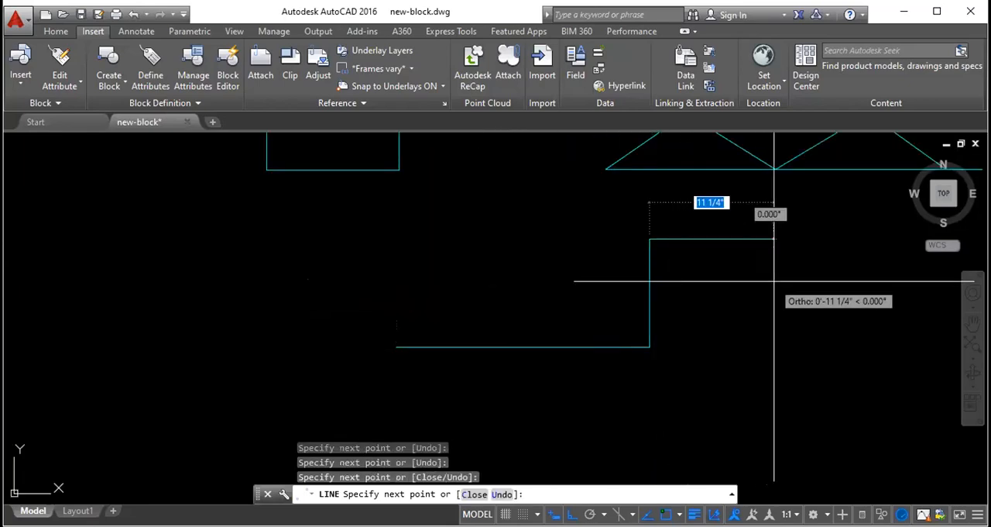
click(773, 239)
click(773, 358)
click(834, 315)
key(Escape)
scroll(546, 321, down, 4)
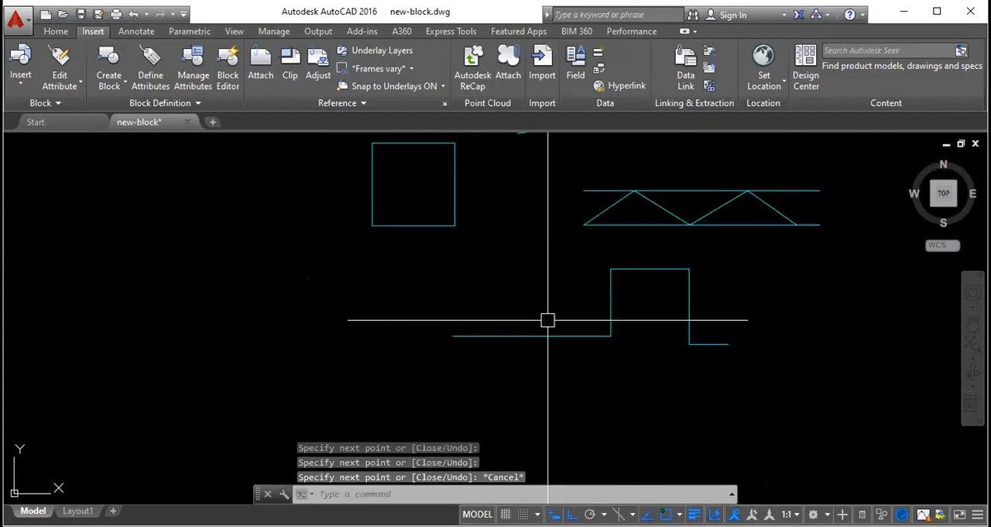
- Select and deselect the lower parallel line and parts of the zigzag one at a time to inspect them
scroll(671, 269, up, 2)
click(657, 272)
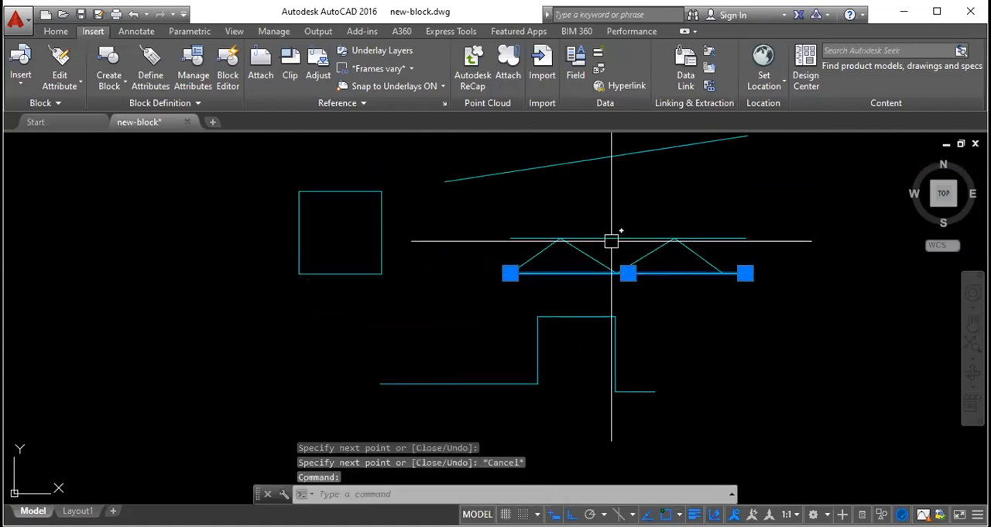
key(Escape)
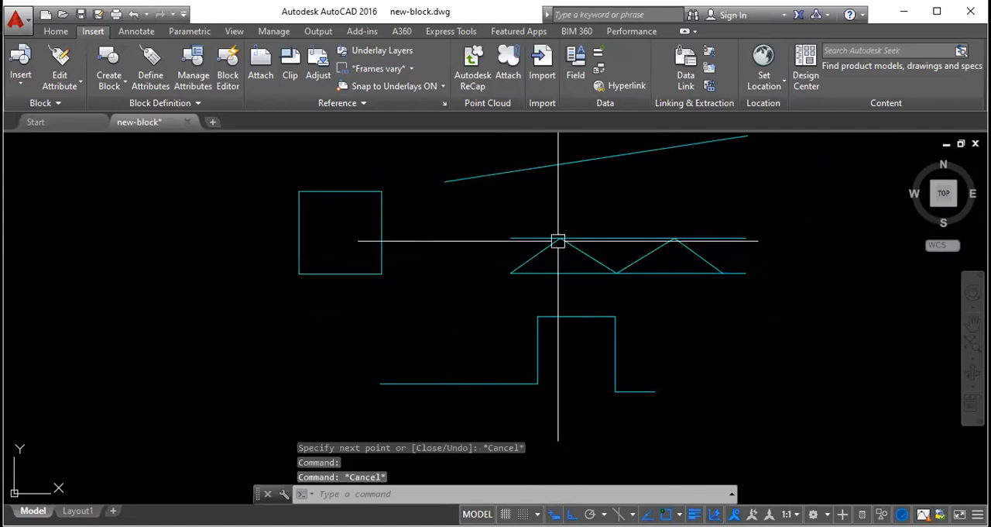
click(561, 241)
key(Escape)
click(535, 255)
key(Escape)
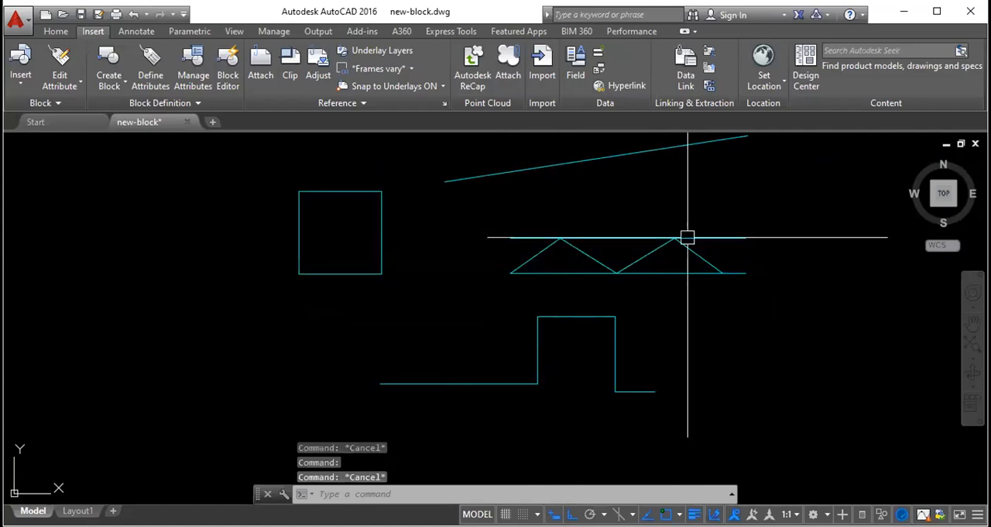
- Draw a slanted line from the zigzag's last lower point up to the upper parallel line
text(l)
key(Return)
click(722, 272)
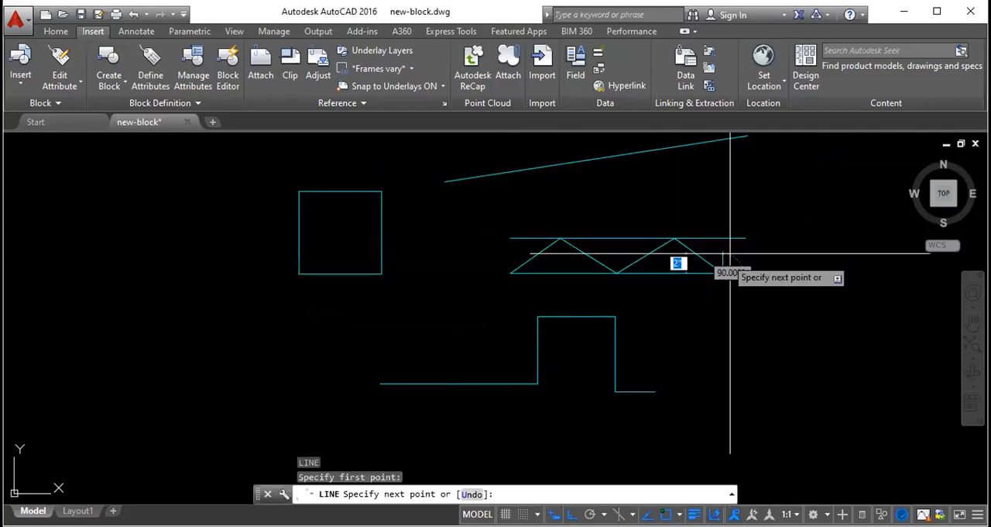
scroll(833, 225, up, 4)
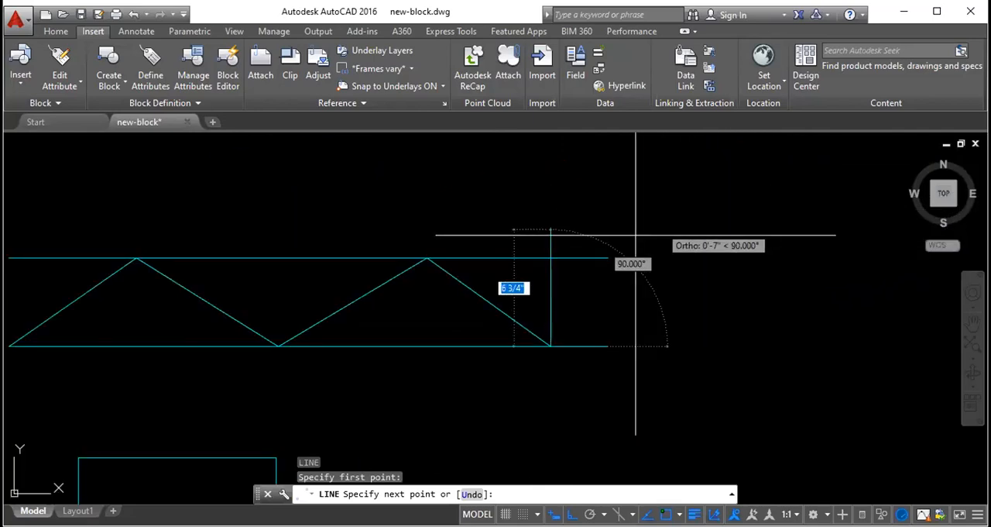
click(590, 258)
key(Escape)
- Stretch the new slanted line's upper endpoint to the right end of the upper parallel line
click(570, 285)
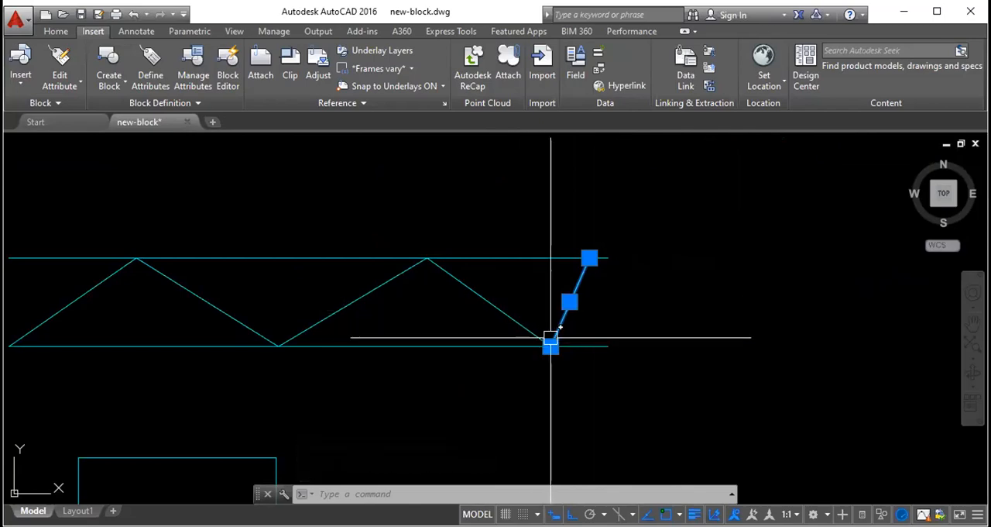
key(Escape)
click(589, 257)
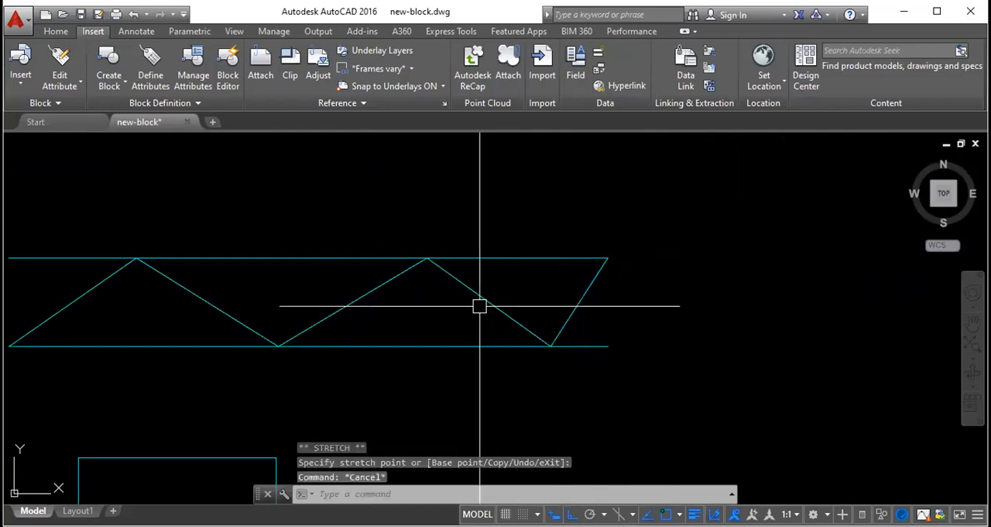
scroll(593, 260, down, 5)
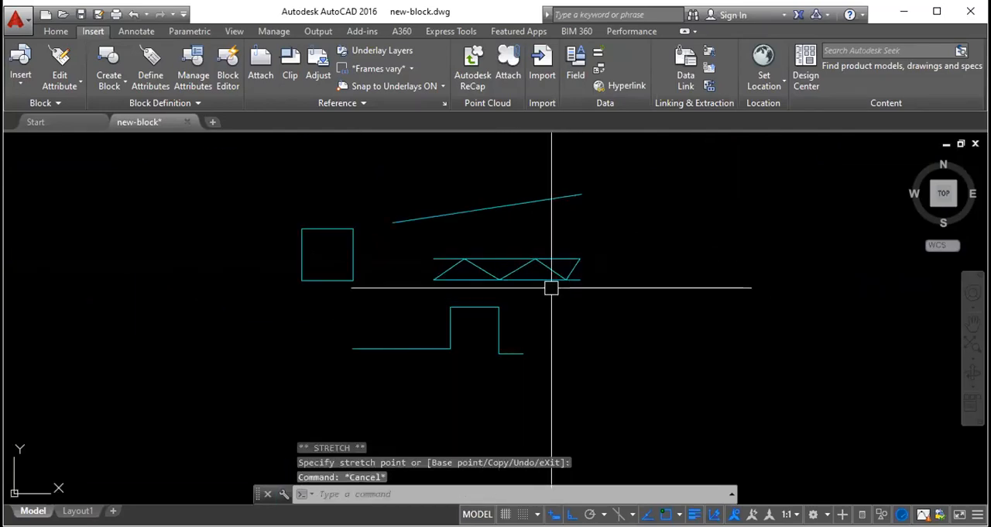
scroll(522, 232, up, 3)
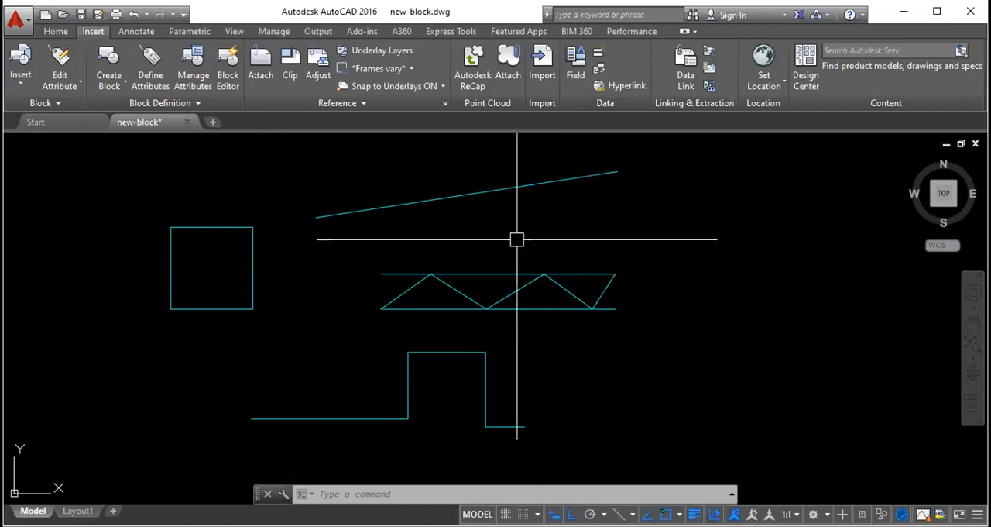
key(Escape)
key(Escape)
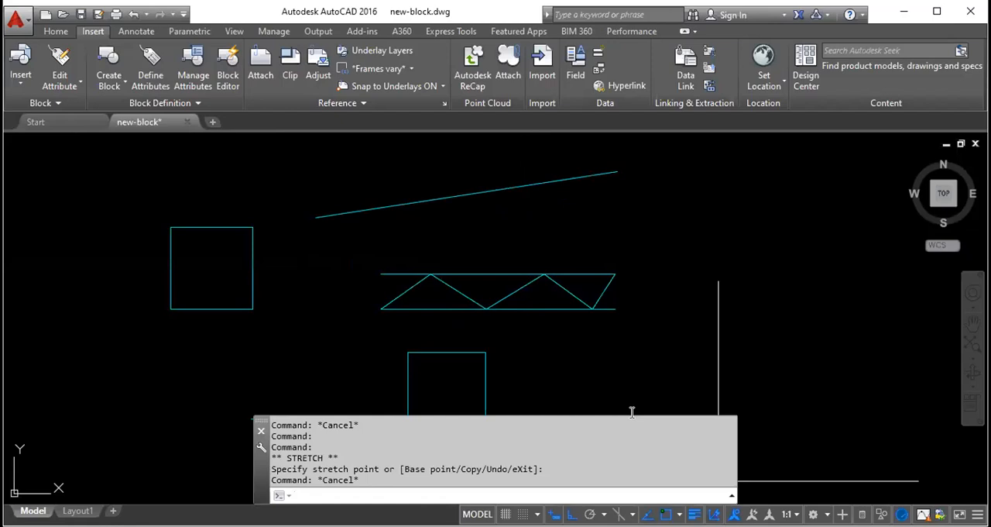
- Erase the square, the long slanted line, the zigzag with its parallel lines and the profile's raised part with a crossing selection
click(581, 358)
key(Escape)
click(656, 354)
click(212, 152)
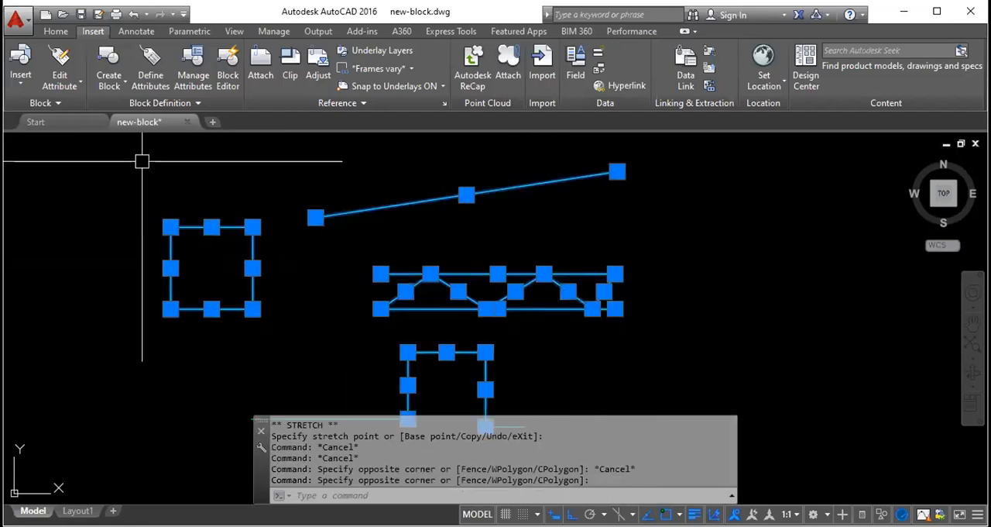
key(Delete)
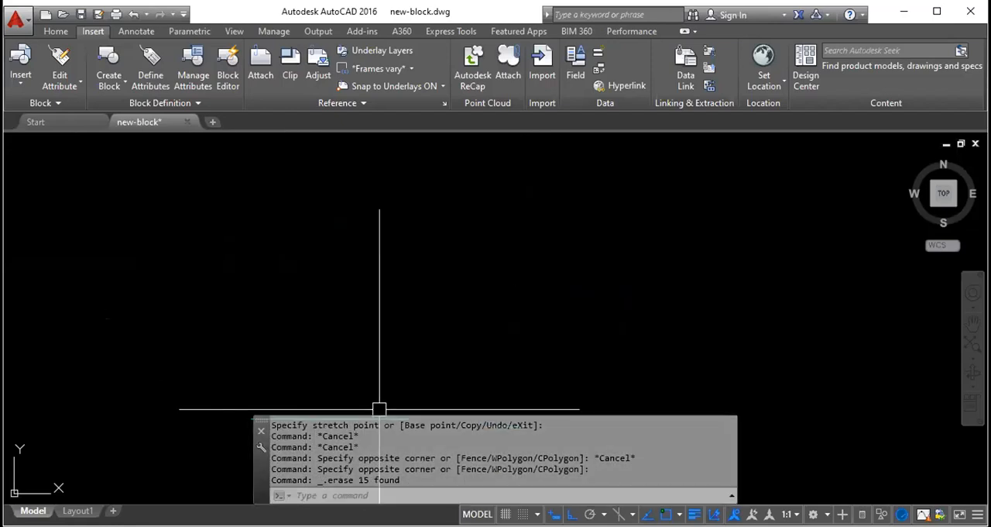
- Turn Ortho off and, using the temporary Ortho override, draw a horizontal line and a vertical line about 1'-4 1/4" down from its right end
key(F8)
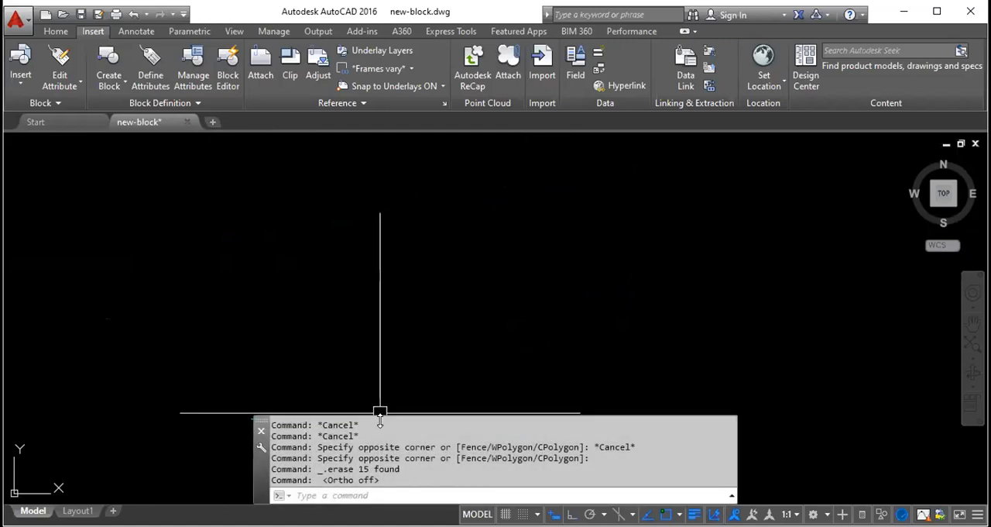
key(Escape)
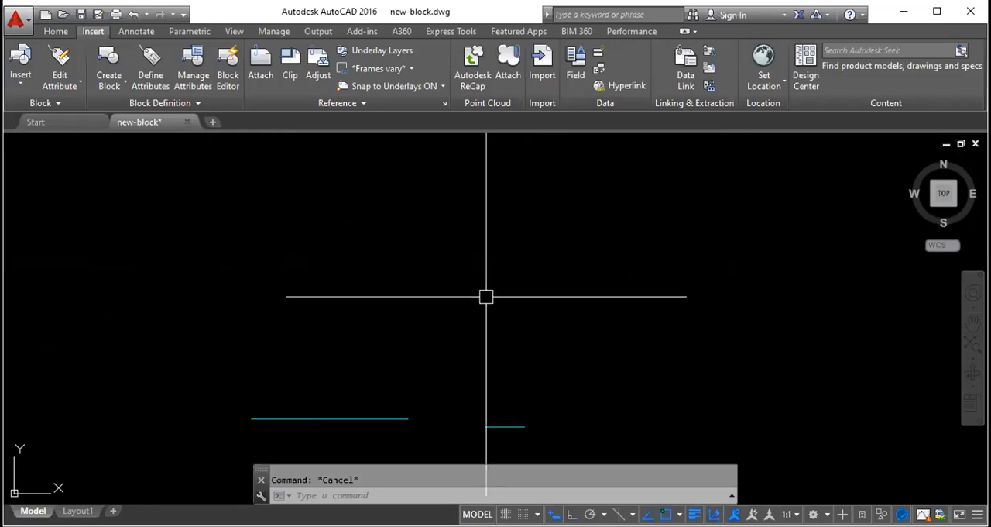
text(l)
key(Return)
click(396, 288)
key(shift)
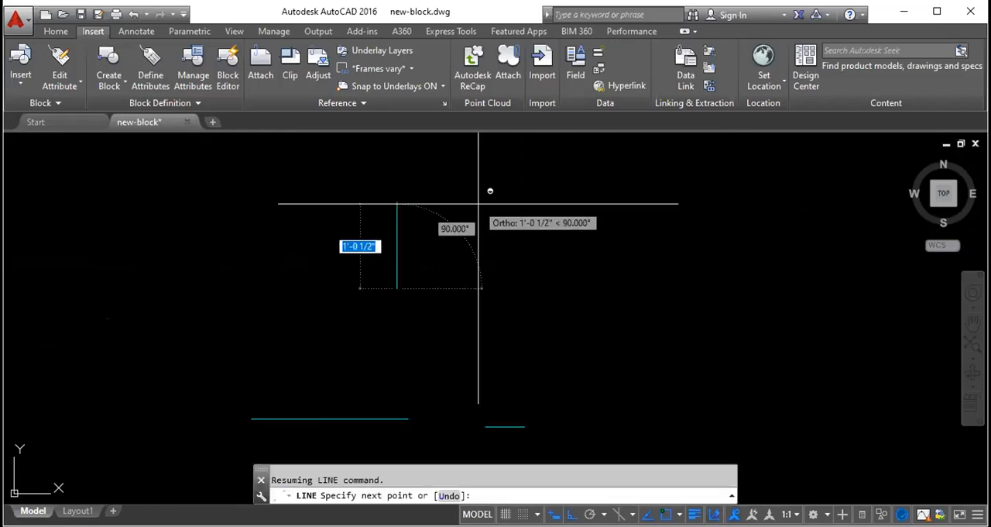
click(756, 210)
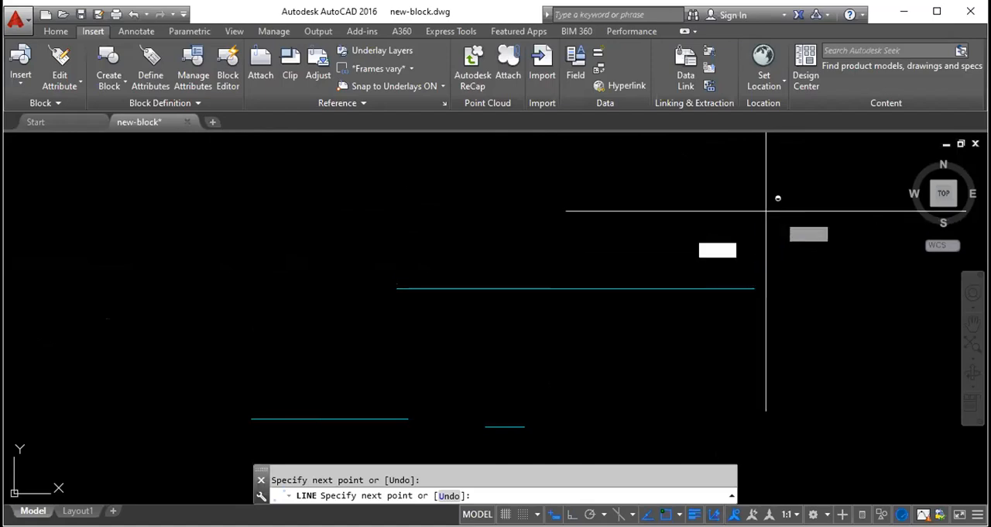
click(755, 399)
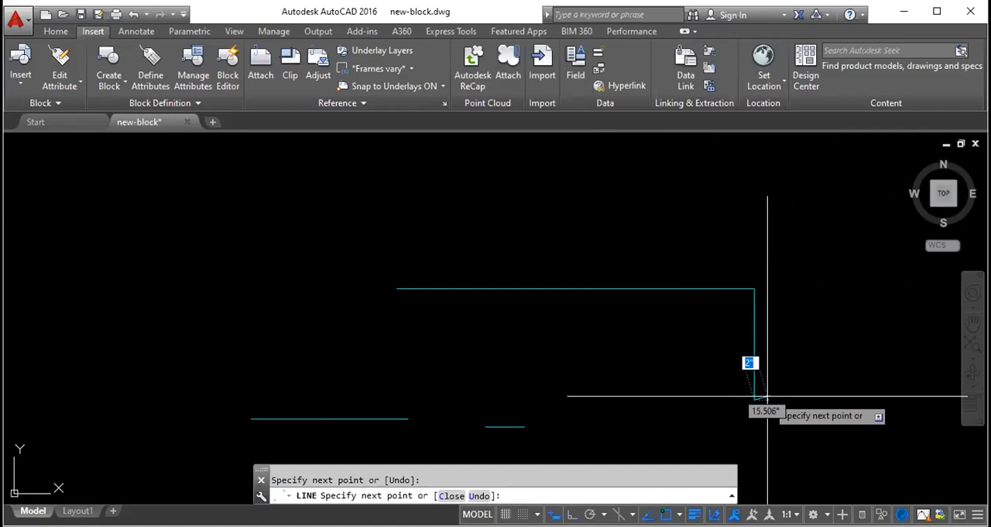
key(Escape)
- Erase all the remaining lines to leave the drawing empty
click(513, 239)
key(Delete)
click(544, 436)
click(103, 266)
key(Delete)
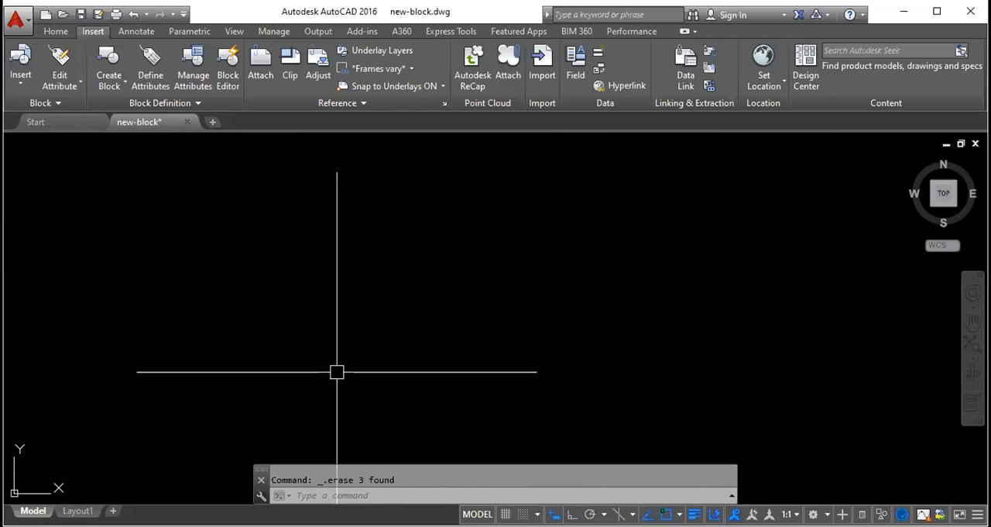
- Draw a triangle with an Ortho-constrained horizontal base and two freely angled sides meeting at an apex
text(l)
key(Return)
click(279, 378)
key(F8)
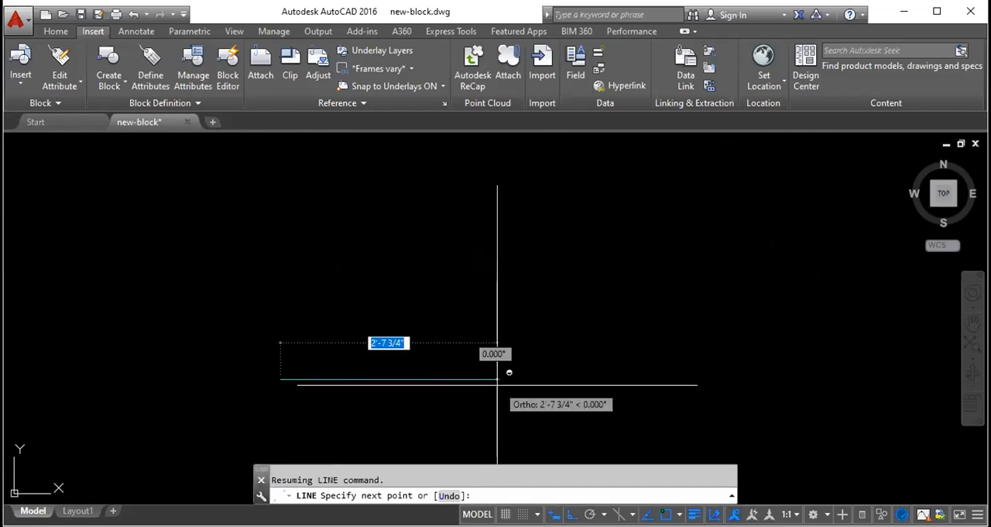
click(471, 318)
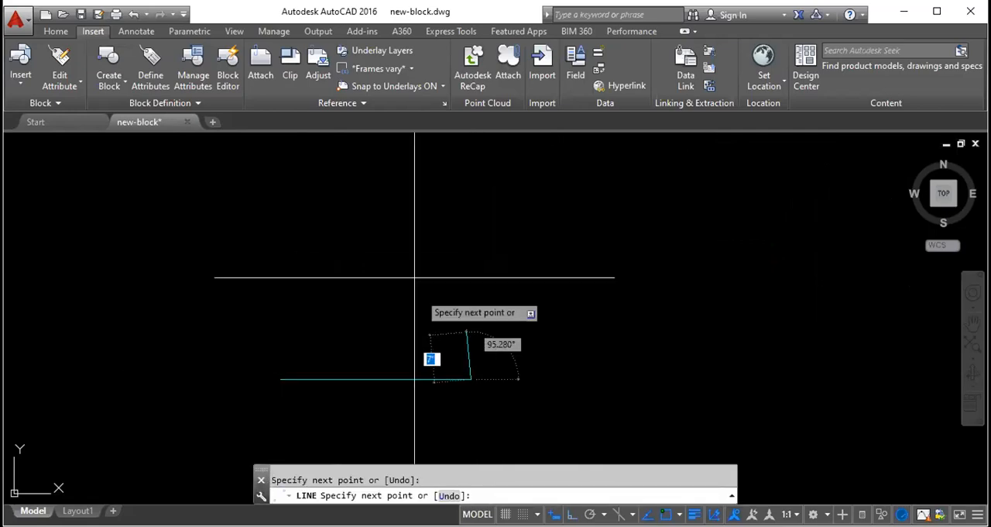
click(369, 204)
click(279, 378)
key(Return)
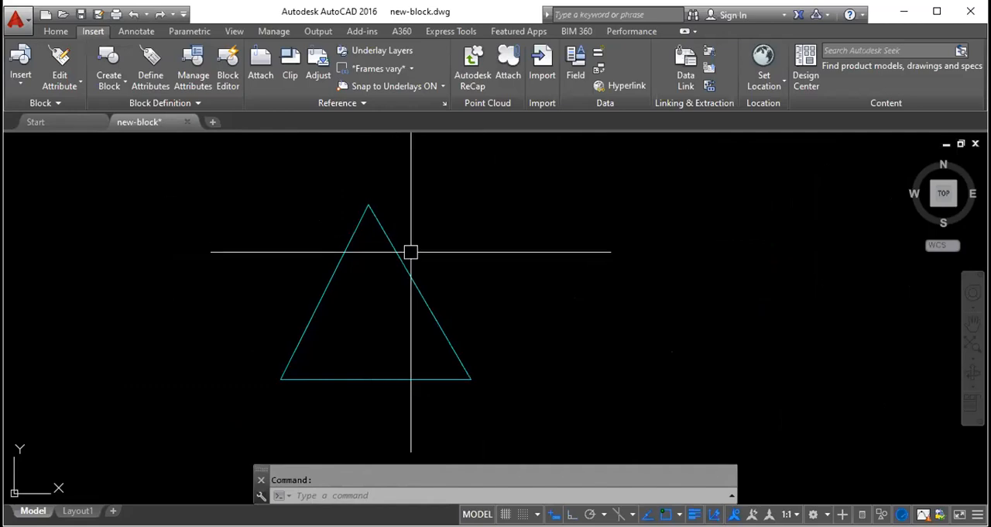
- Erase the whole triangle with a crossing selection
click(514, 437)
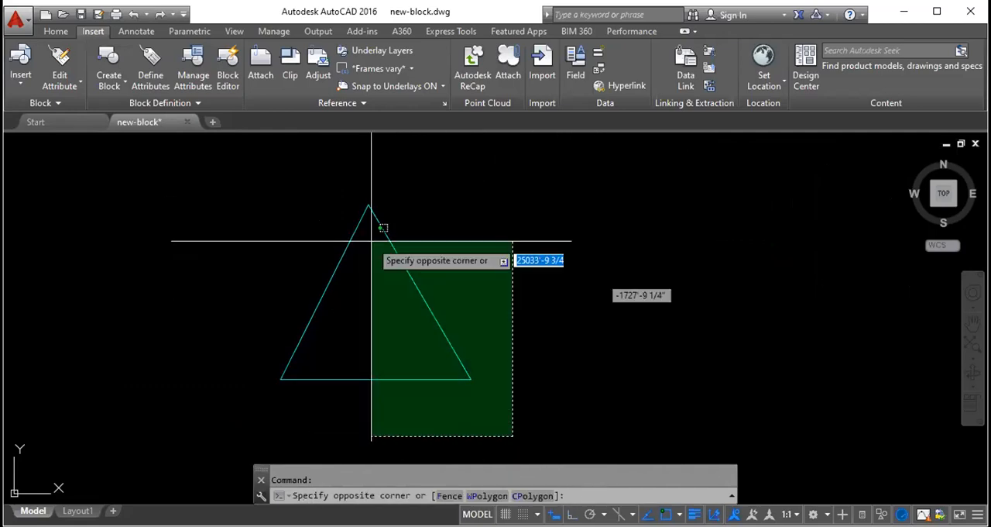
click(237, 155)
key(Delete)
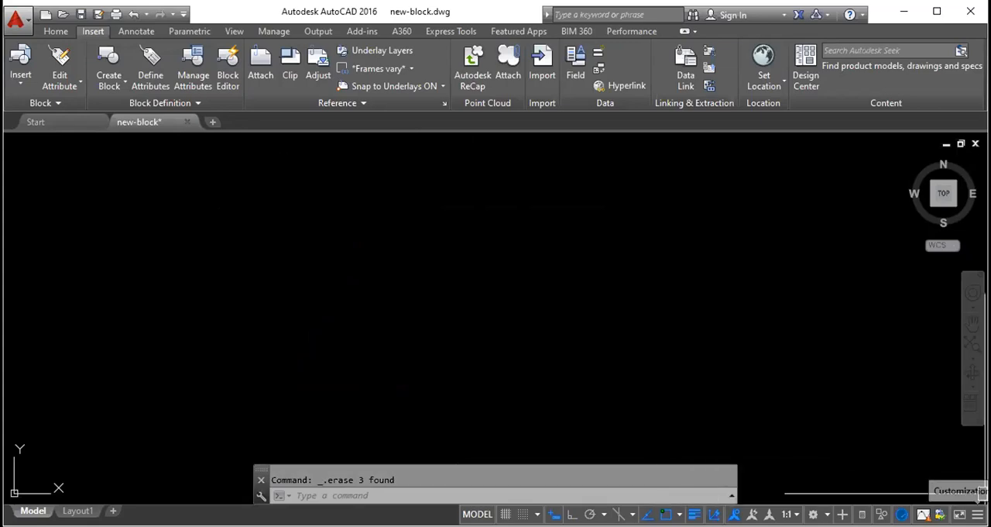
- Open the status bar customization list and toggle the Object Snap Tracking entry off and back on
click(977, 513)
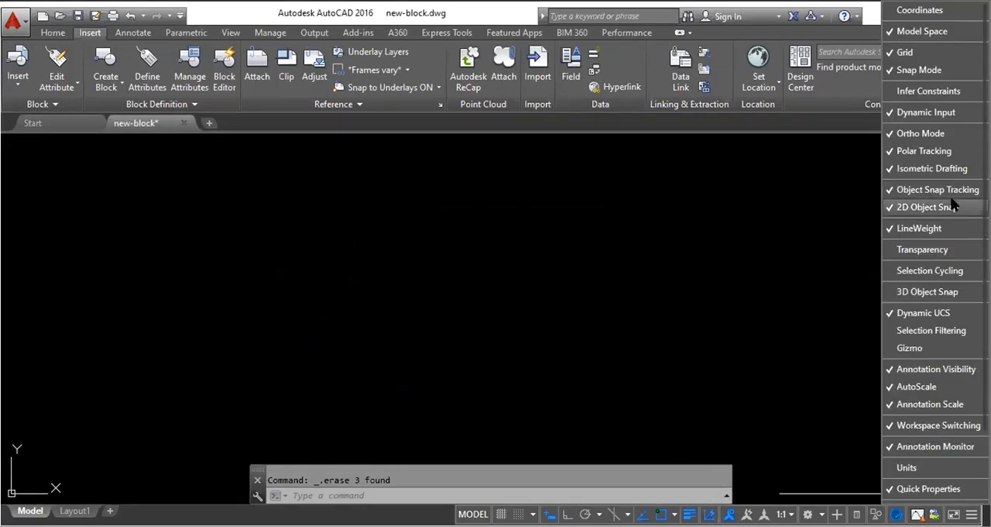
click(889, 187)
click(889, 186)
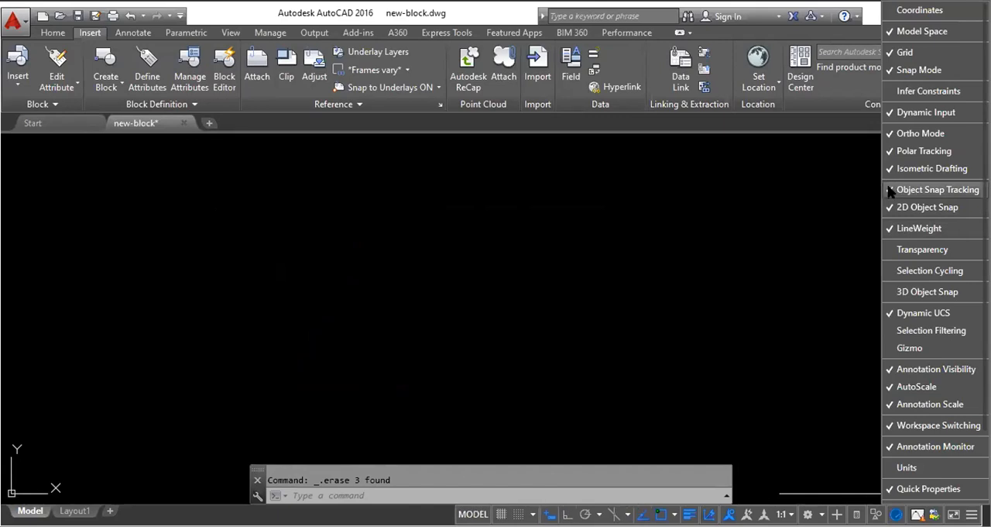
- Close the status bar customization list and draw two circles of similar size side by side in the empty drawing
click(890, 190)
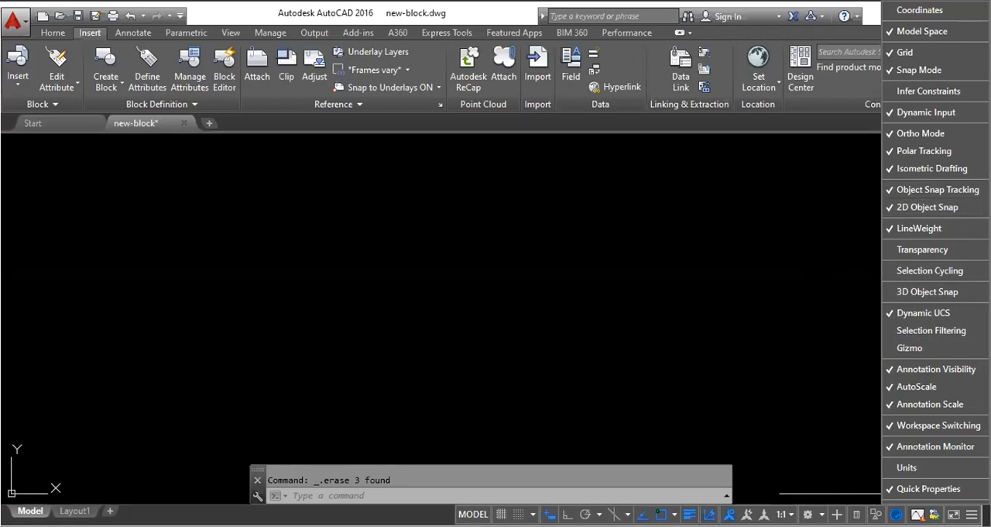
click(667, 390)
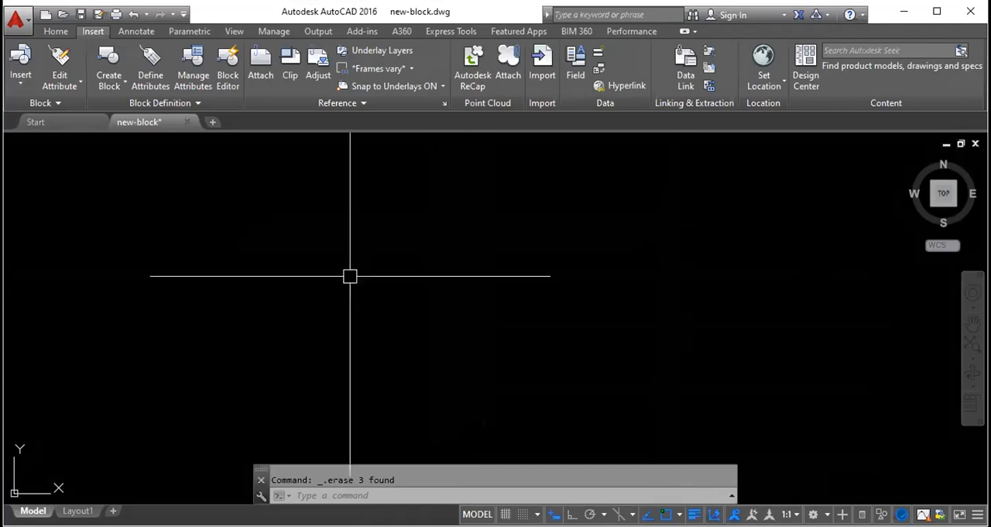
text(c)
key(Return)
click(261, 240)
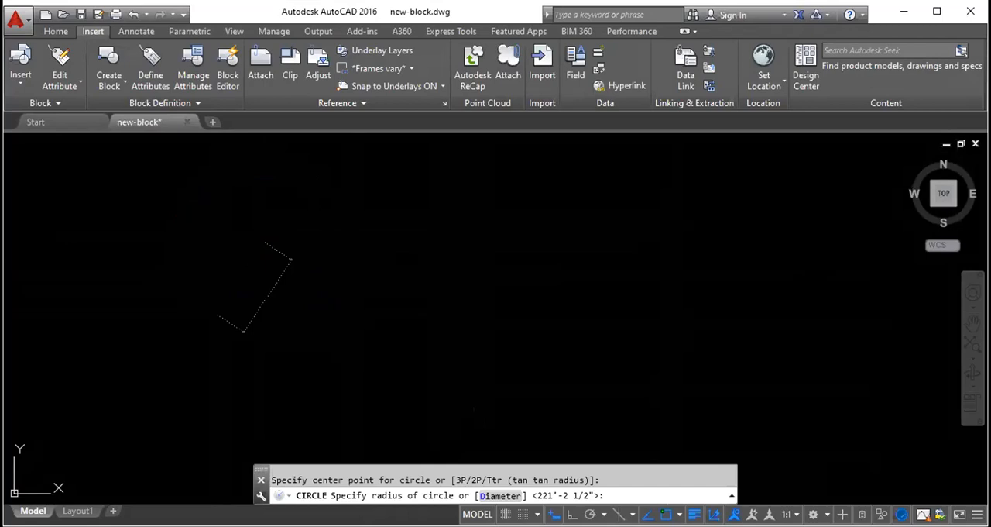
click(214, 311)
click(488, 329)
key(Escape)
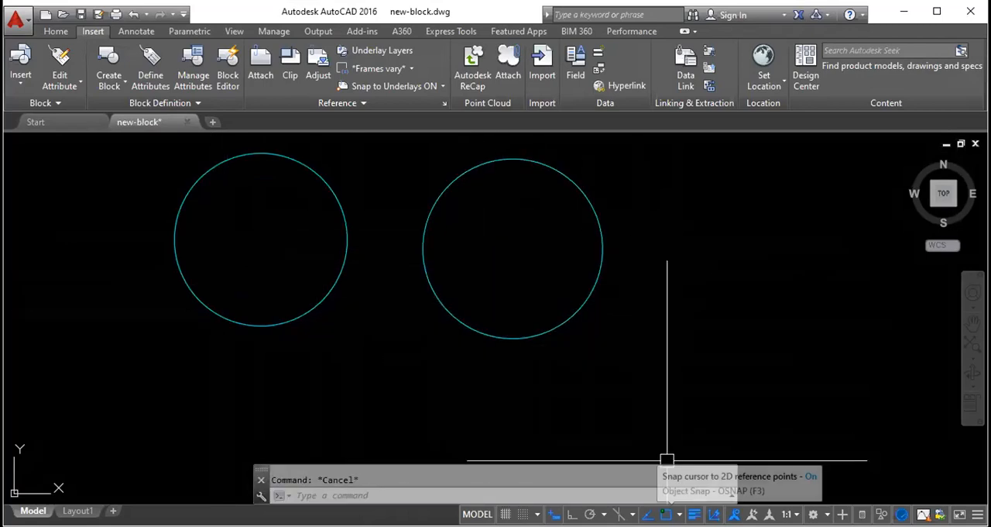
- Turn Object Snap off and draw a line by eye from the left circle's centre to the right circle's centre
click(666, 514)
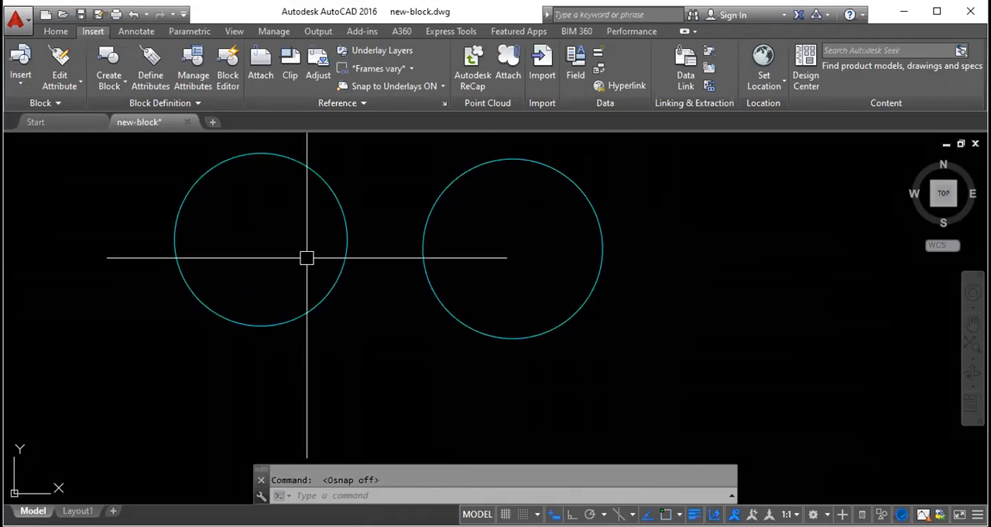
text(l)
key(Return)
click(261, 240)
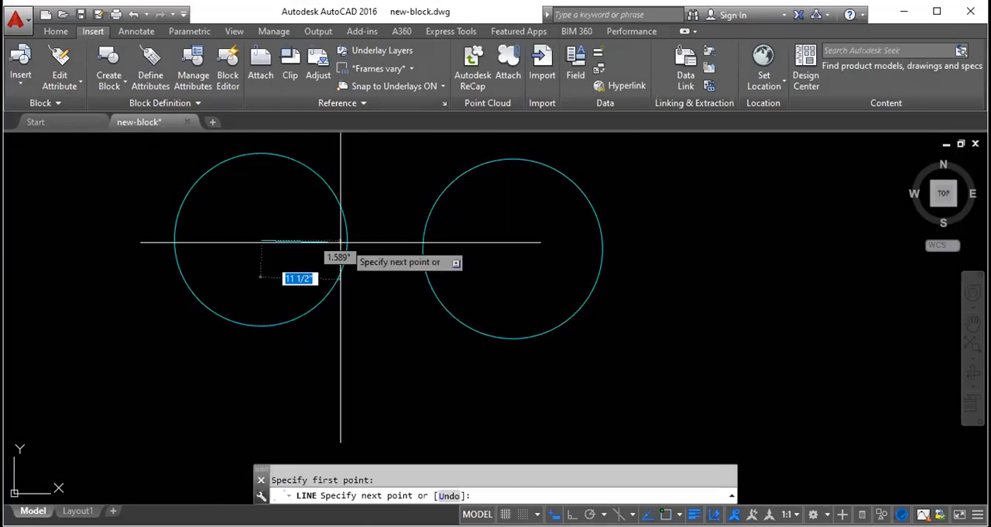
click(517, 249)
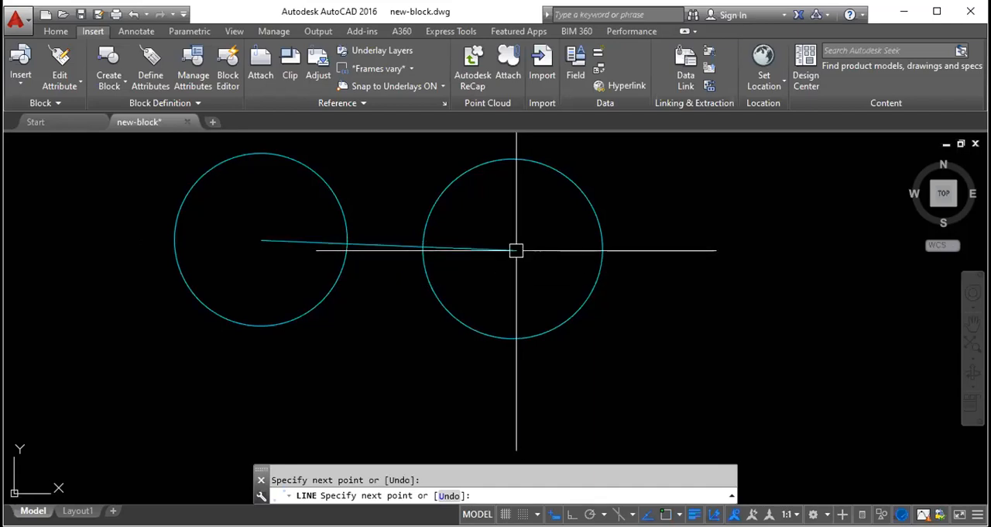
key(Escape)
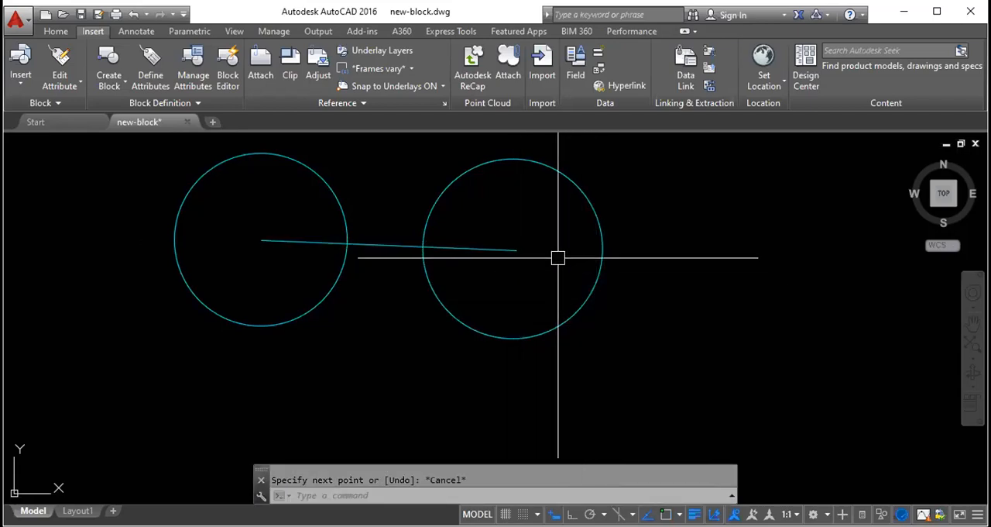
- Select the circles and examine up close how the line's endpoints sit relative to their centre grips
click(585, 306)
click(321, 299)
scroll(271, 230, up, 4)
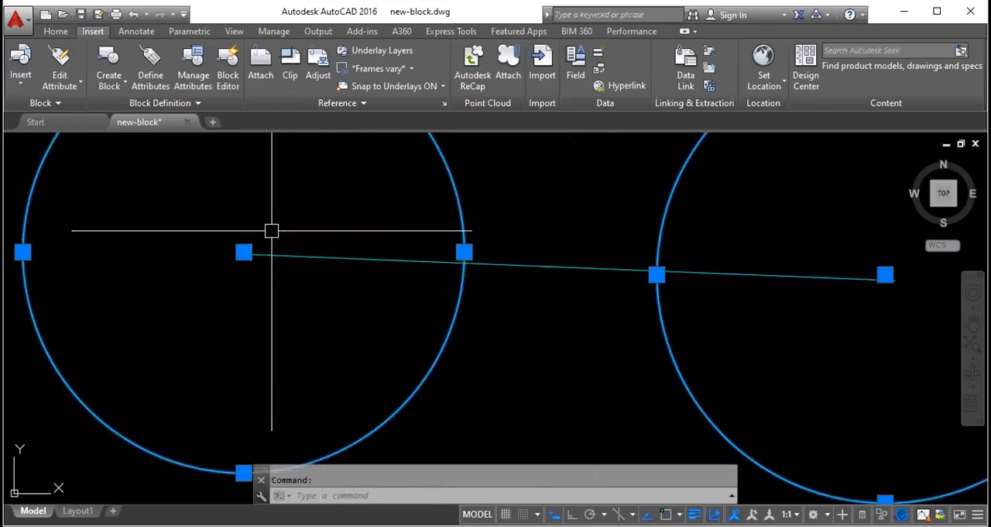
key(Escape)
scroll(271, 230, up, 4)
click(755, 206)
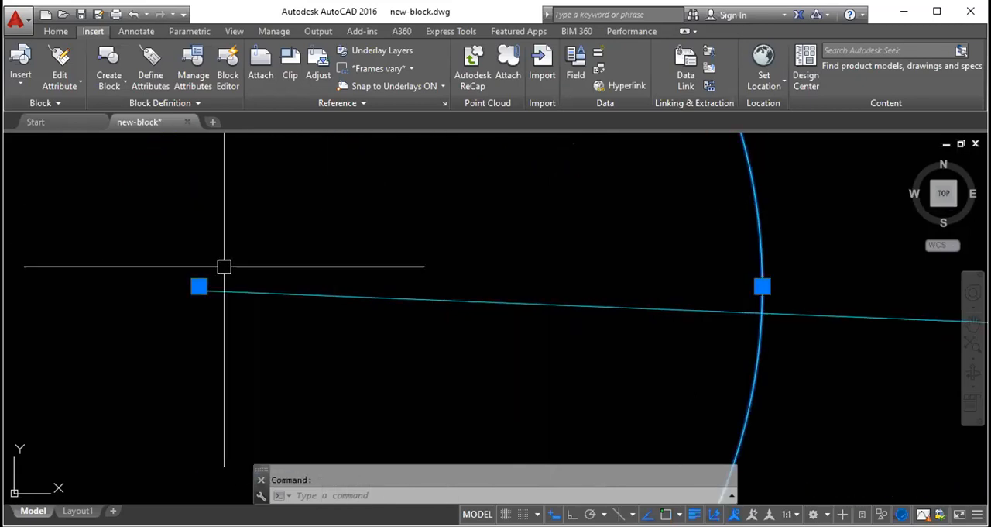
scroll(195, 281, up, 5)
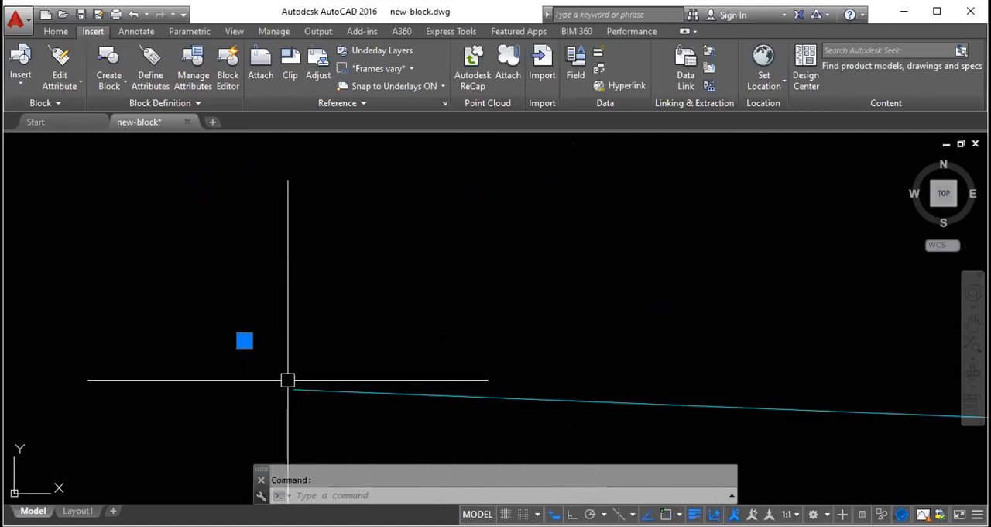
scroll(319, 289, down, 8)
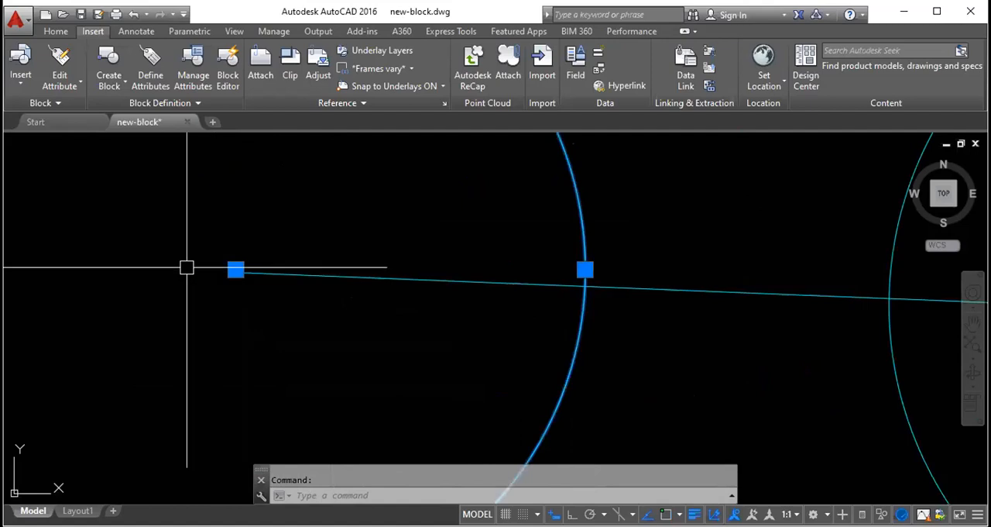
click(152, 268)
scroll(309, 265, up, 6)
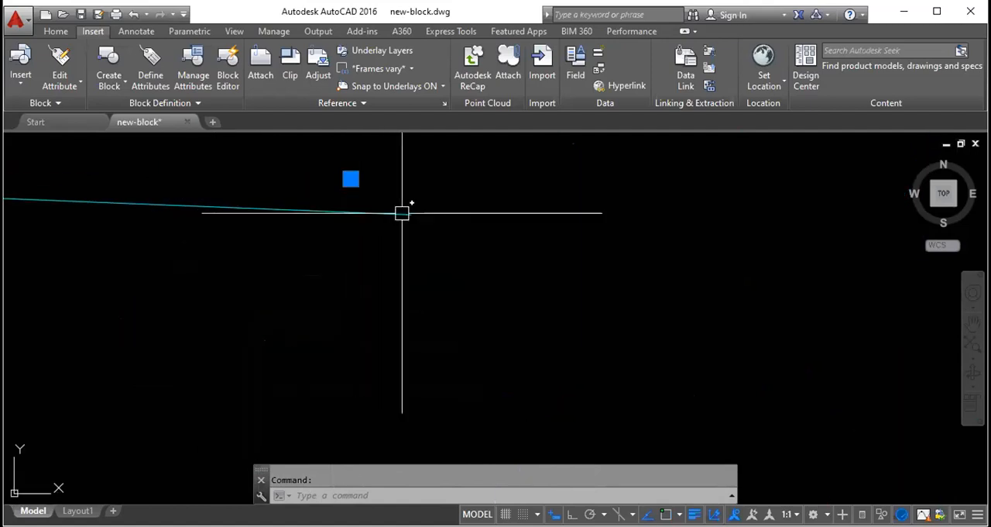
scroll(425, 294, down, 7)
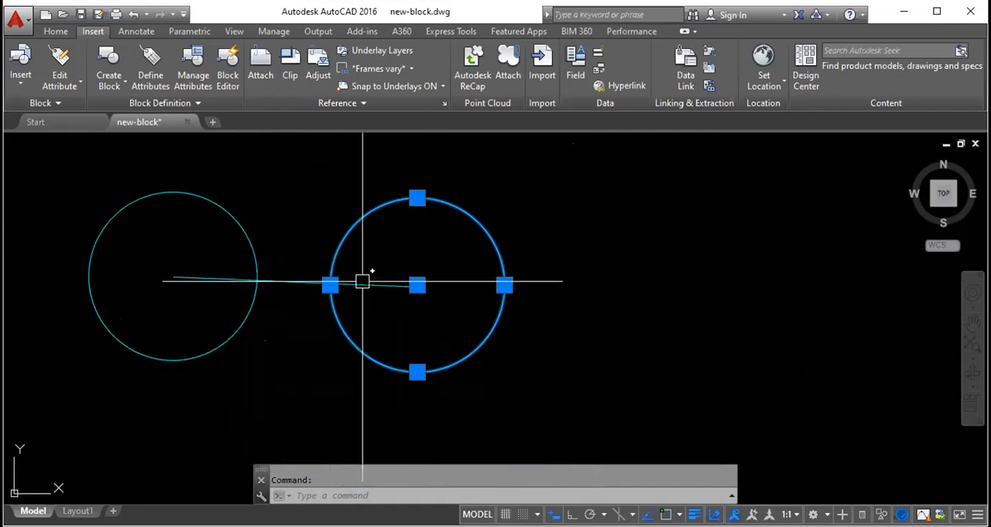
key(Escape)
- Erase the line between the two circles and turn Object Snap back on
scroll(433, 309, down, 4)
scroll(379, 343, up, 3)
click(350, 277)
click(373, 226)
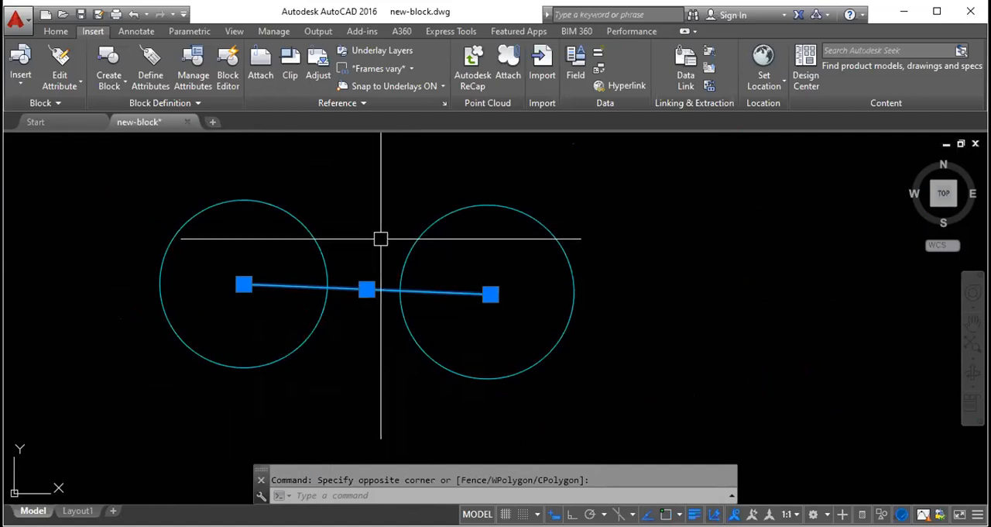
key(Delete)
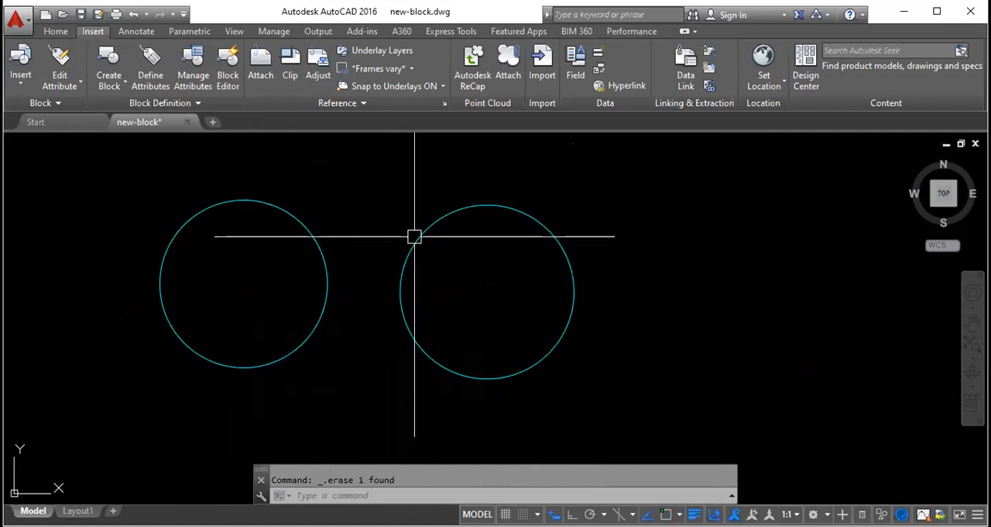
key(F3)
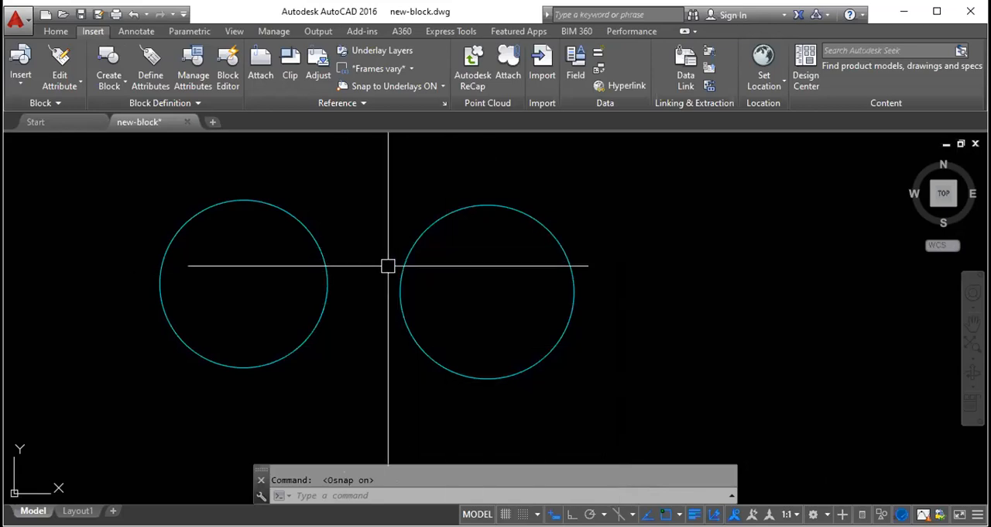
text(l)
key(Return)
key(Escape)
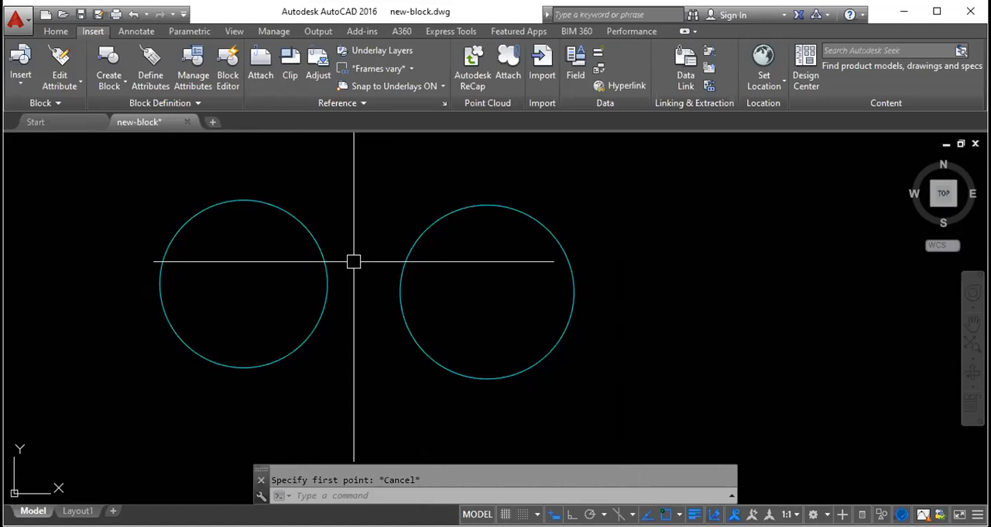
text(l)
key(Escape)
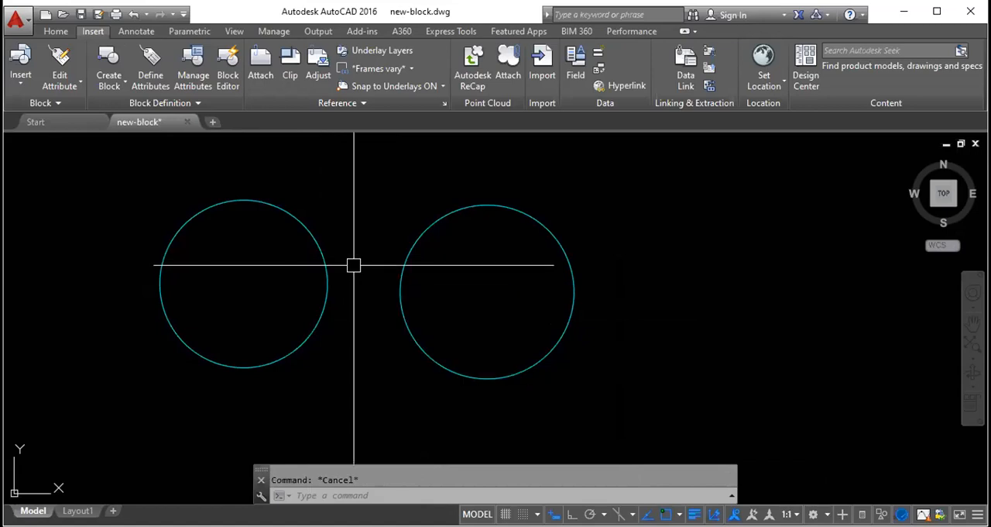
text(l)
key(Return)
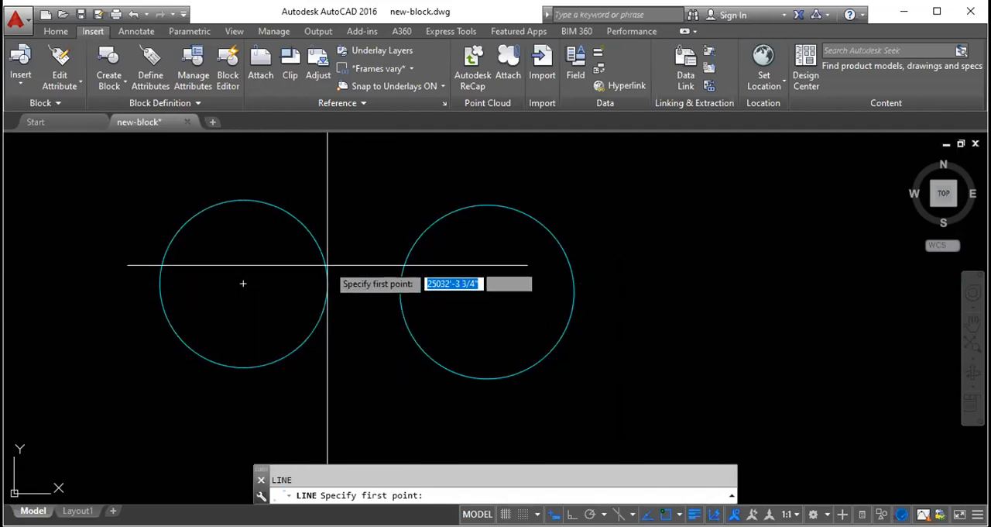
key(Escape)
click(495, 217)
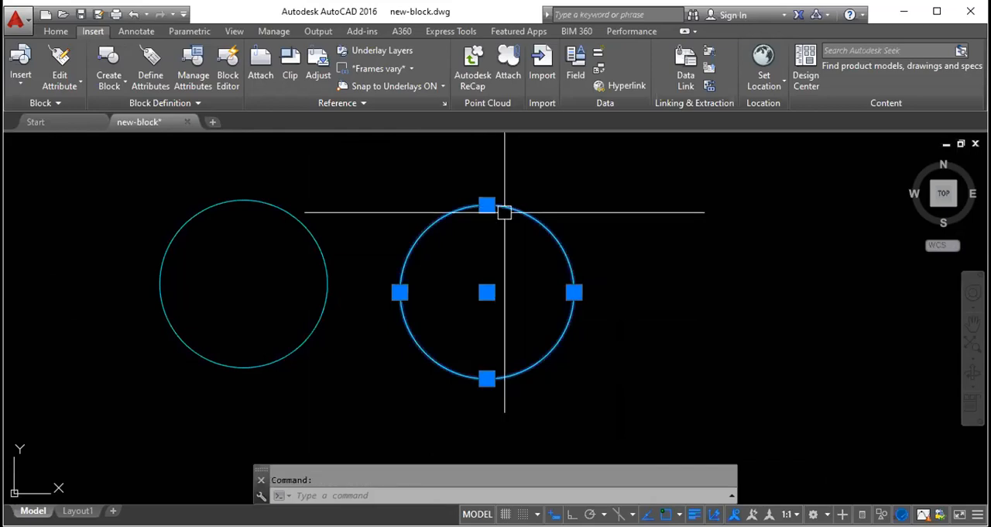
key(Escape)
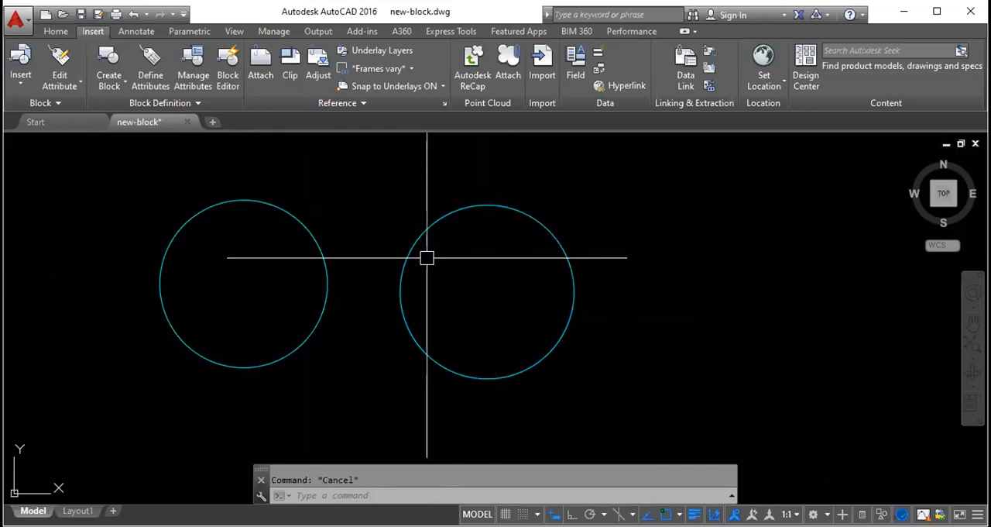
- Draw a line snapped from the right circle's centre to the left circle's centre
text(l)
key(Return)
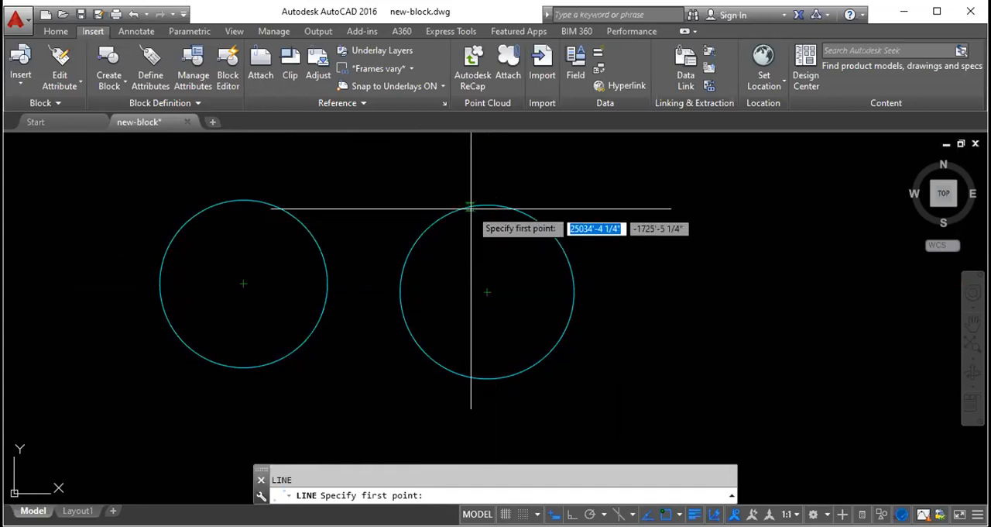
click(487, 291)
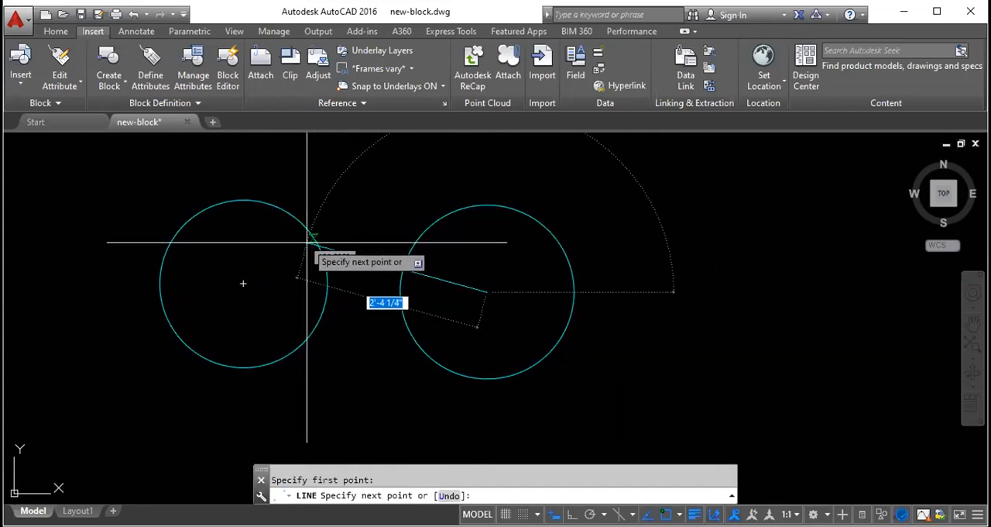
click(246, 282)
key(Escape)
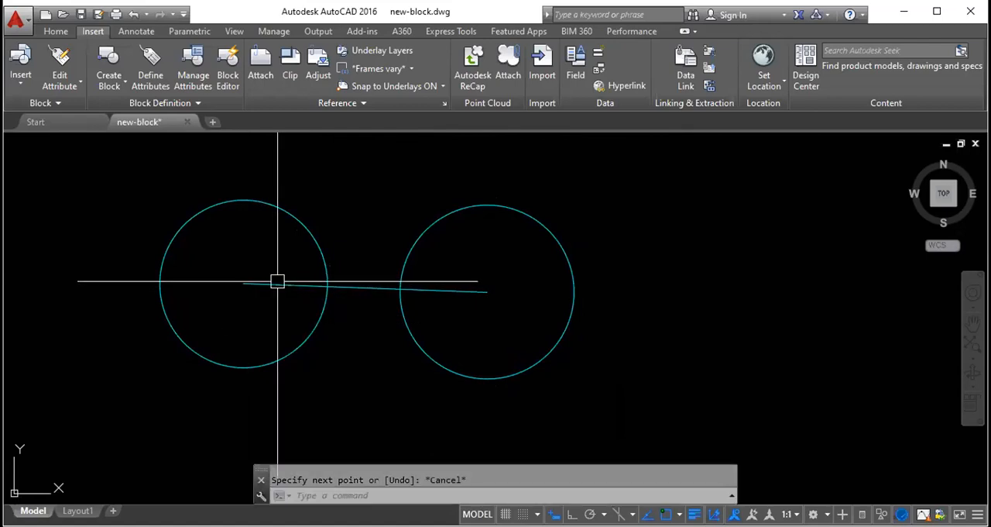
- Select both circles and examine up close how the snapped line's endpoints meet their centre grips
click(321, 240)
click(412, 241)
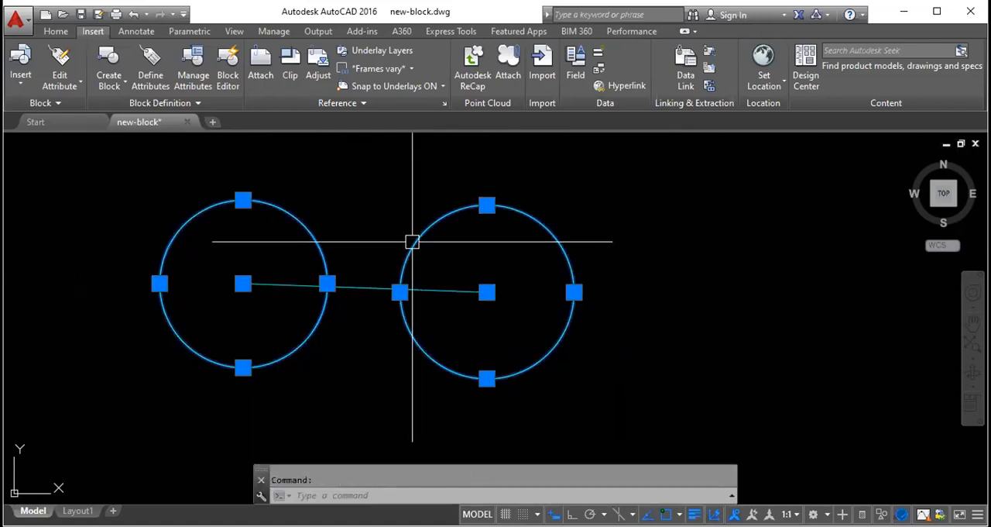
scroll(482, 284, up, 12)
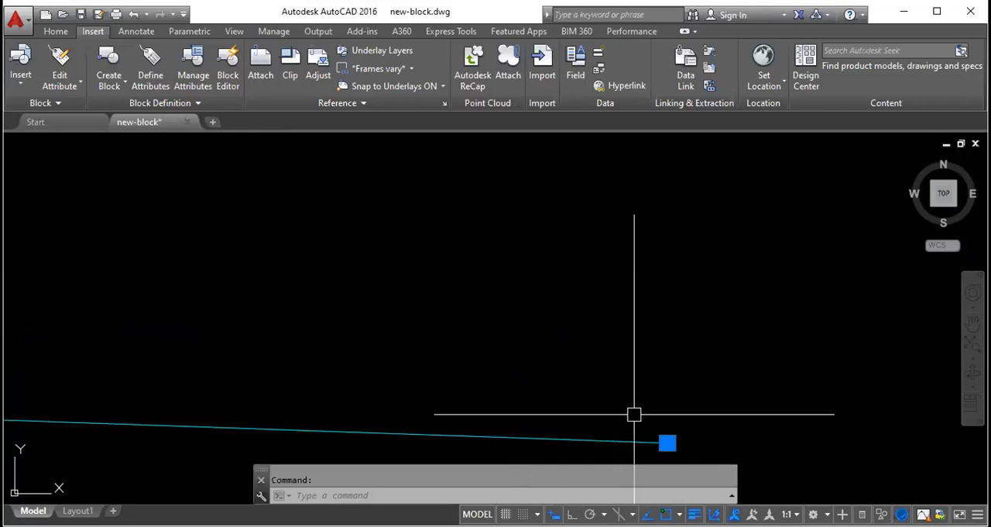
scroll(626, 316, down, 10)
scroll(420, 325, up, 10)
scroll(281, 325, down, 10)
key(Escape)
- Erase the connecting line and both circles to empty the drawing
click(353, 310)
key(Delete)
click(392, 296)
click(288, 288)
key(Delete)
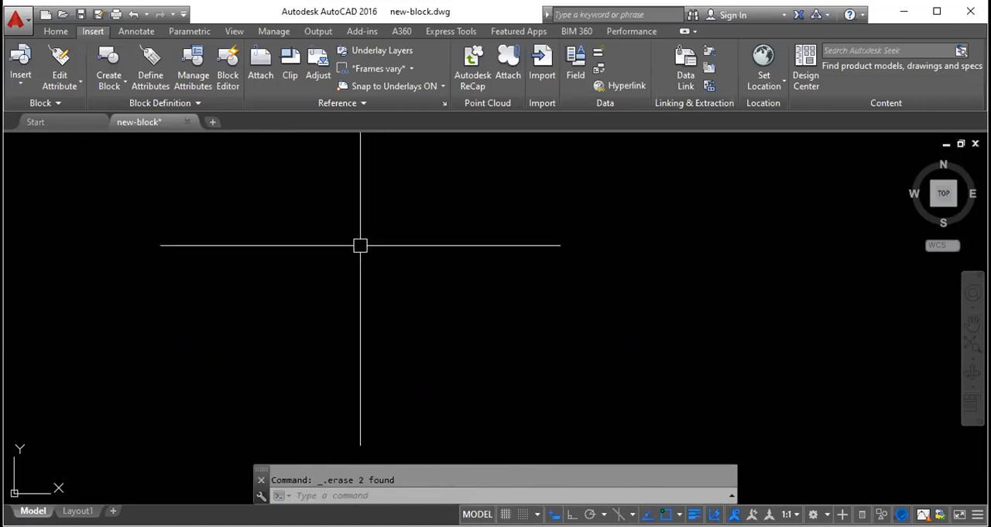
- Draw a square with the Rectangle command, setting its opposite corner at relative coordinates @1,1
key(Return)
click(331, 245)
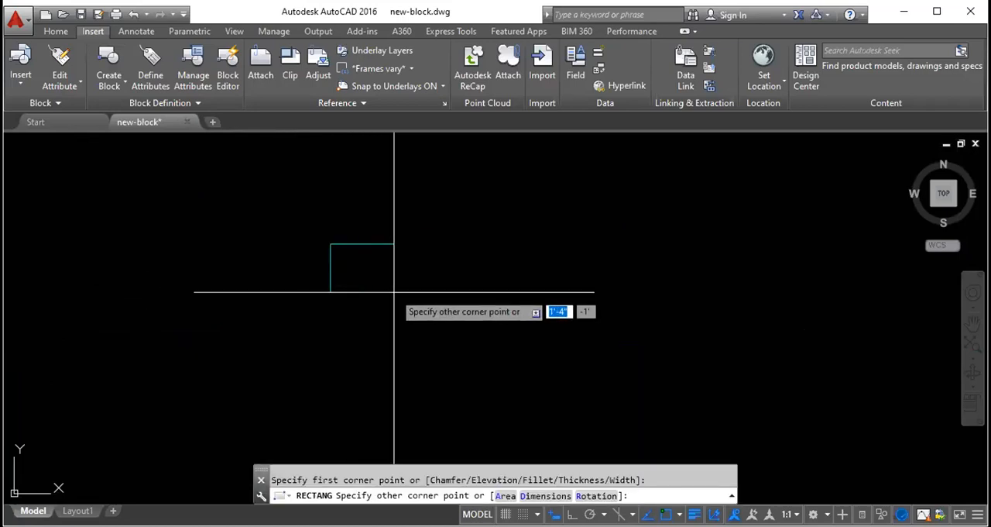
text(@1,1)
key(Return)
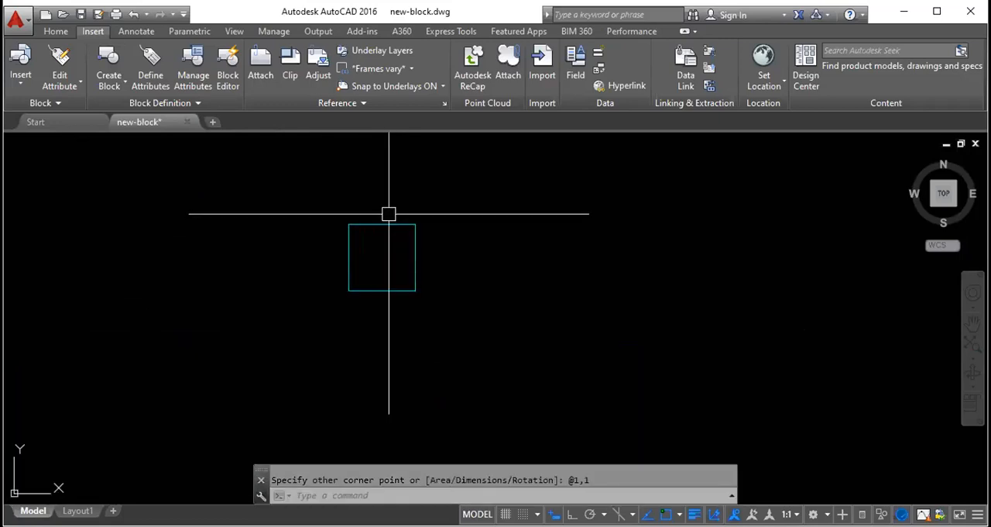
text(l)
key(Return)
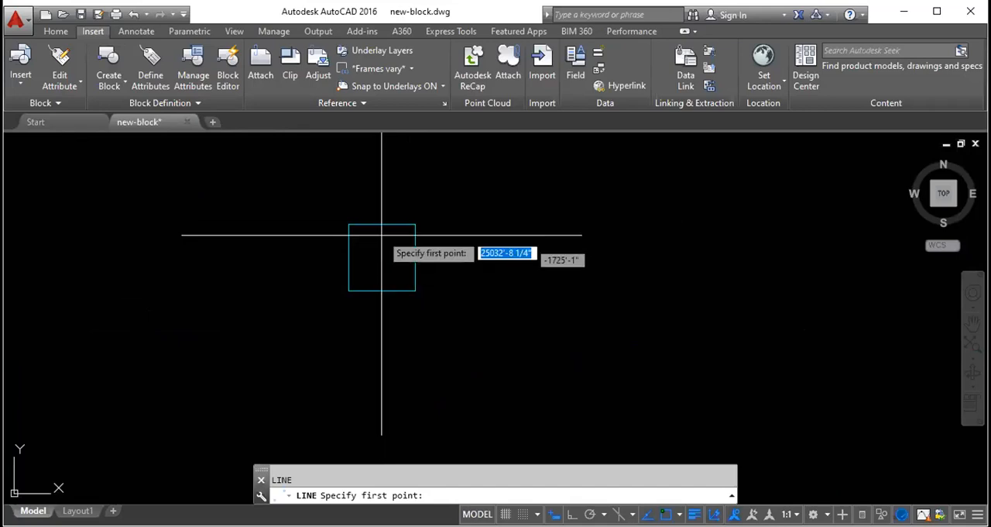
click(378, 257)
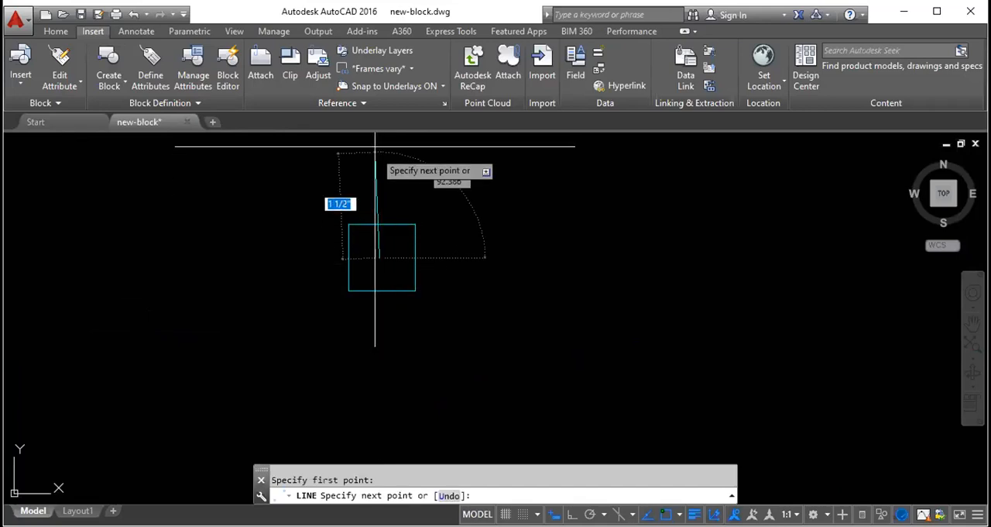
key(Escape)
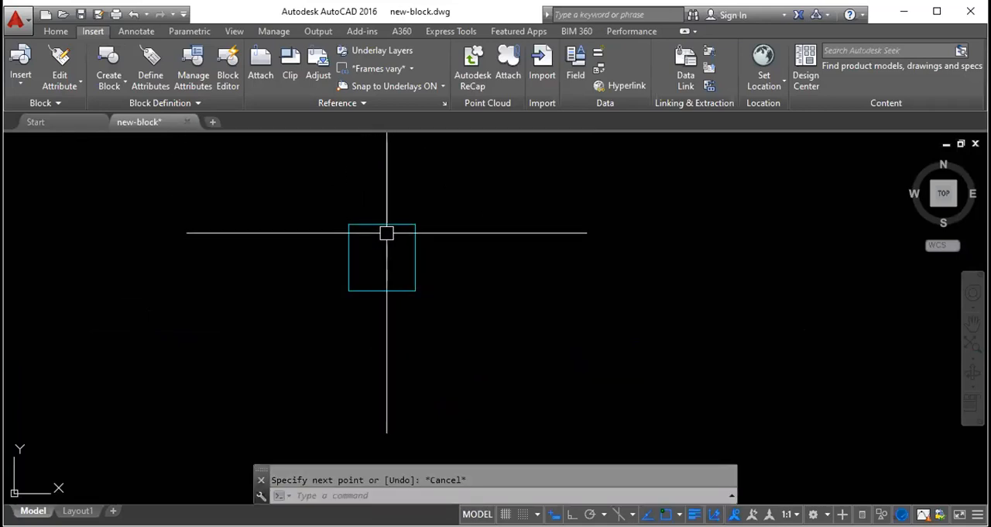
key(Escape)
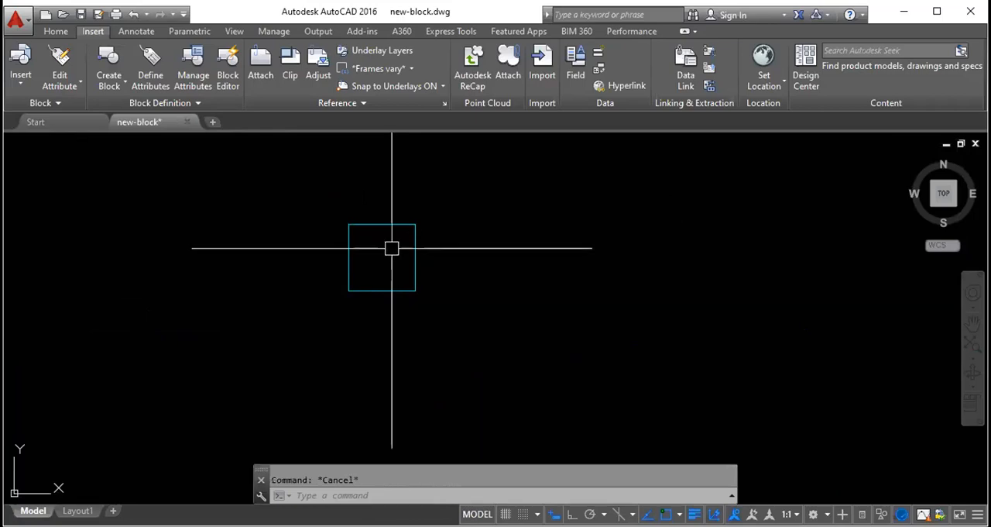
- Turn on Ortho and draw a vertical line freehand through the square, from above its top edge to below its bottom edge
key(Return)
click(571, 514)
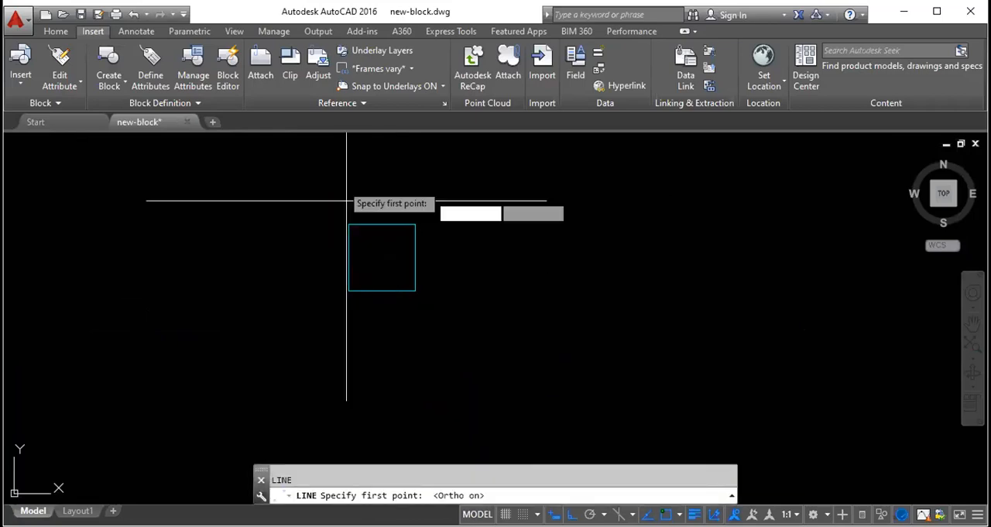
click(382, 171)
click(382, 403)
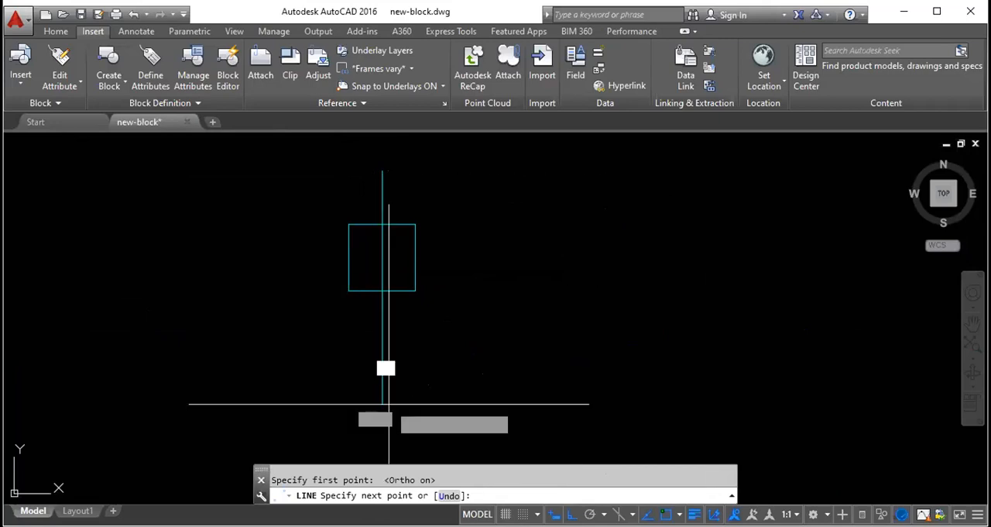
key(Escape)
- Select the square and examine up close how its top edge's midpoint grip lines up with the vertical line
click(380, 246)
key(Delete)
click(396, 223)
scroll(381, 238, up, 5)
scroll(384, 164, up, 3)
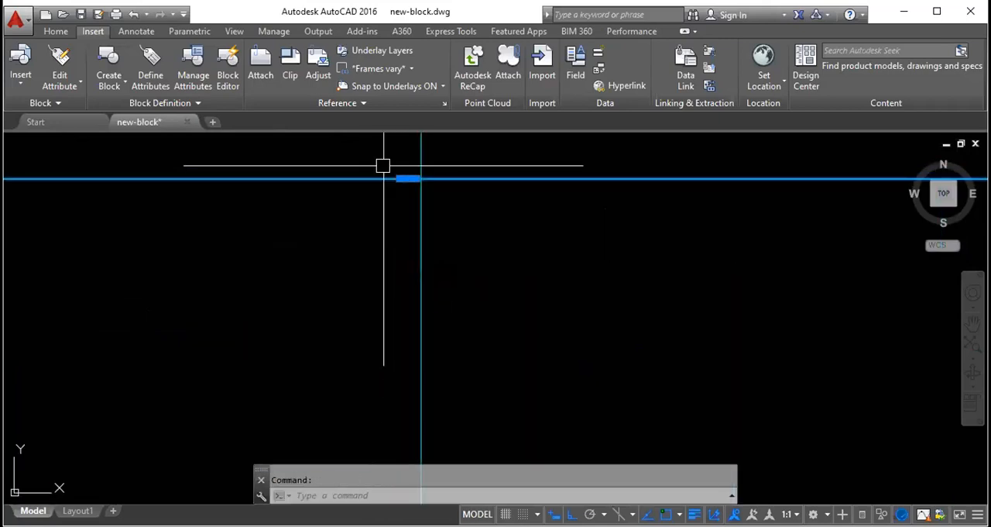
scroll(382, 165, up, 2)
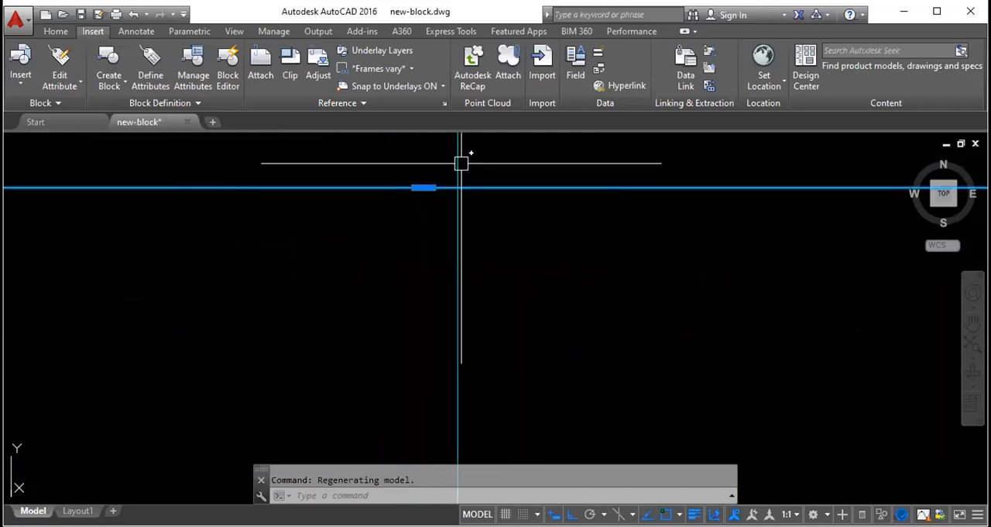
click(422, 187)
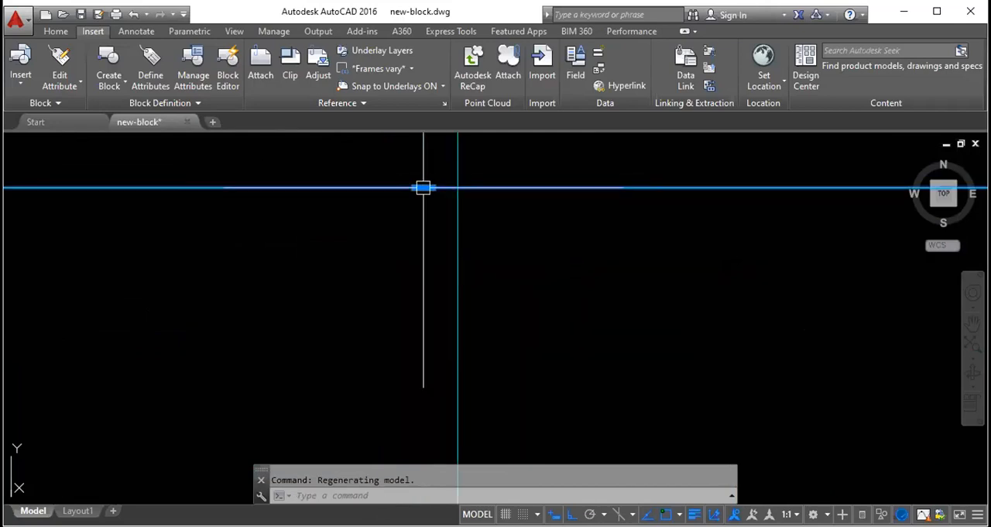
scroll(398, 205, down, 8)
key(Escape)
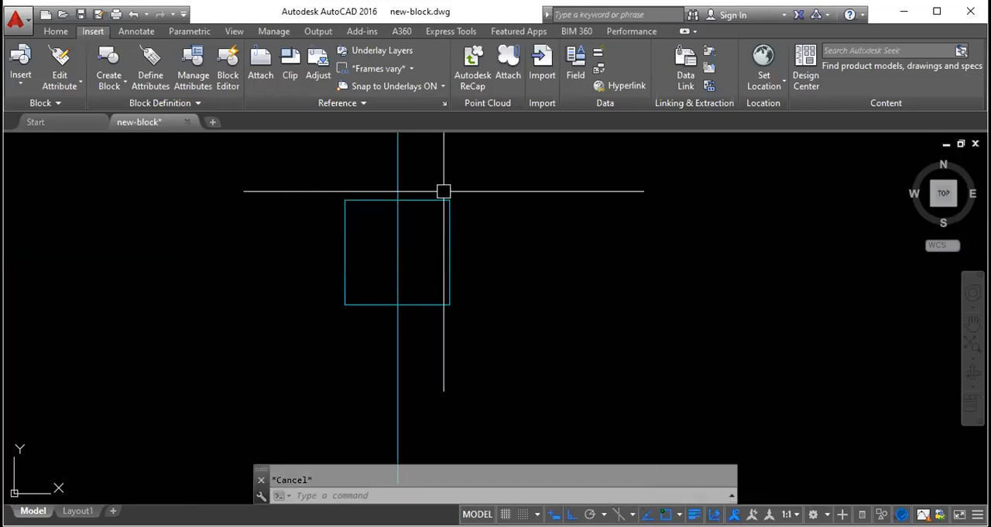
- Erase the freehand vertical line and draw a new one from the square's bottom-edge midpoint to its top-edge midpoint
click(398, 248)
key(Delete)
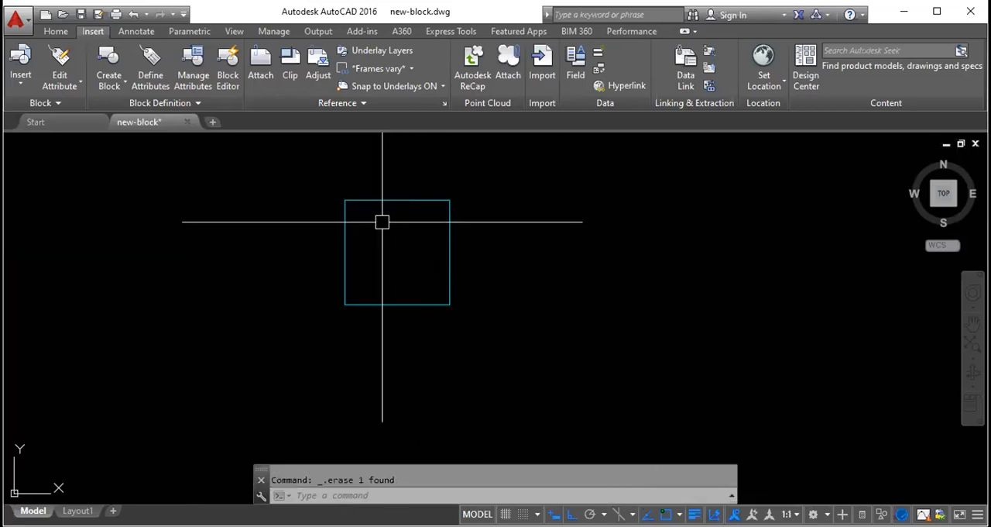
text(l)
key(Return)
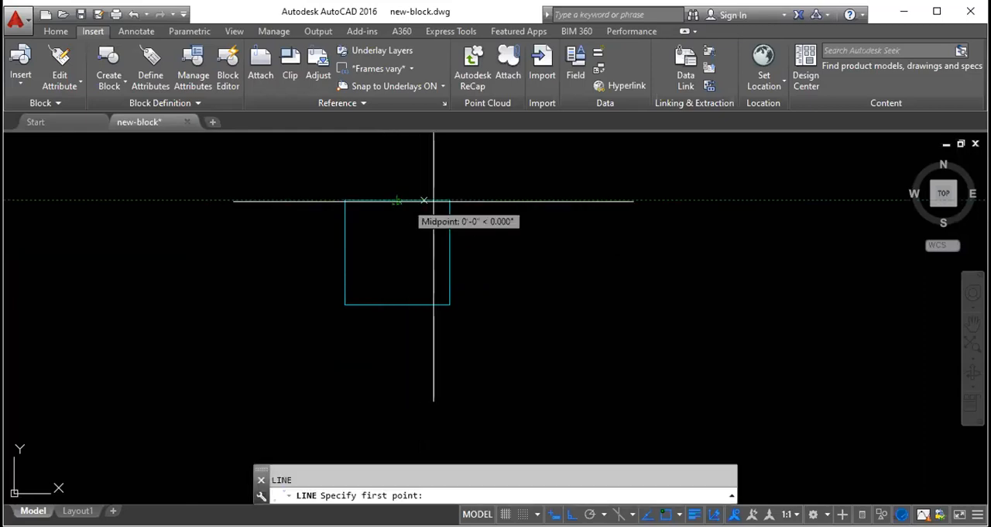
click(396, 303)
click(394, 200)
key(Escape)
- Stretch both ends of the vertical line by their grips beyond the square's top and bottom edges, and erase the line
click(400, 230)
click(397, 200)
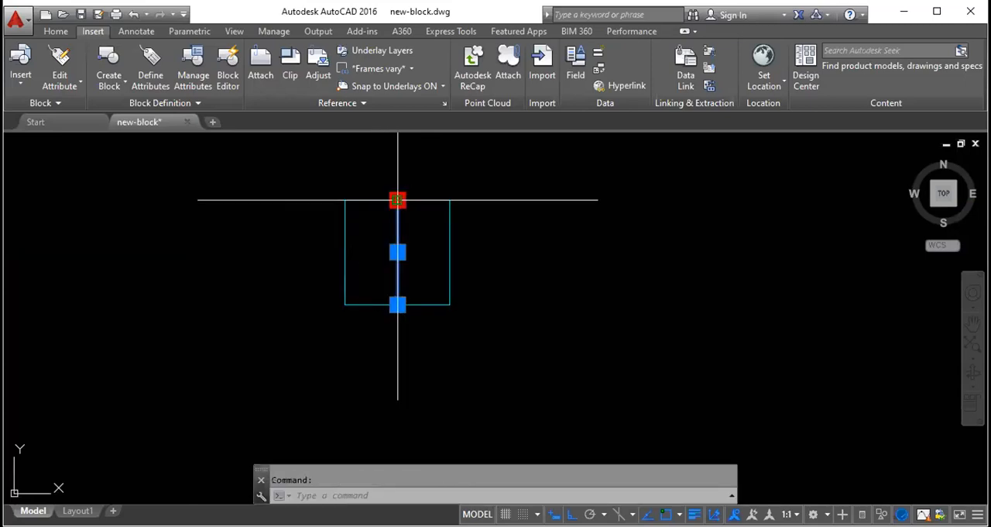
click(397, 147)
key(Escape)
click(401, 269)
click(397, 303)
key(Escape)
click(395, 326)
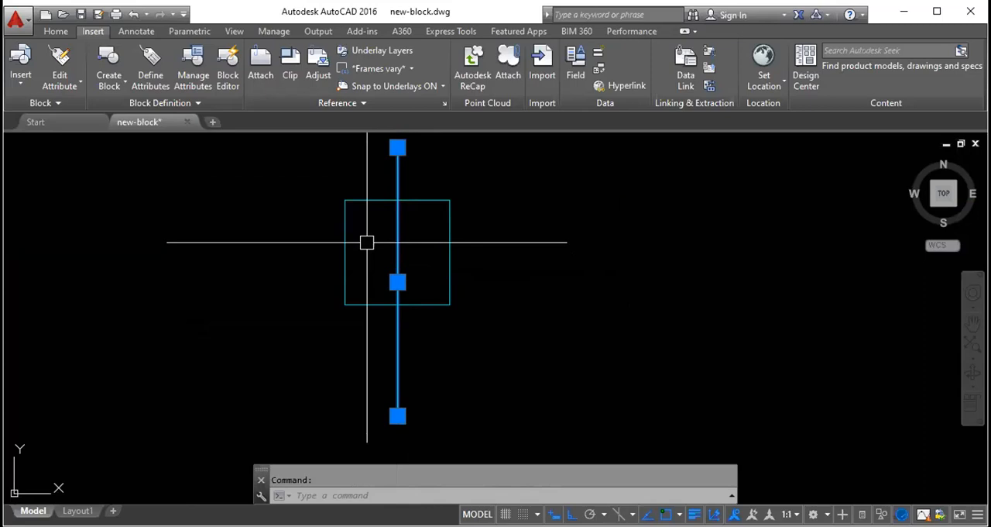
key(Delete)
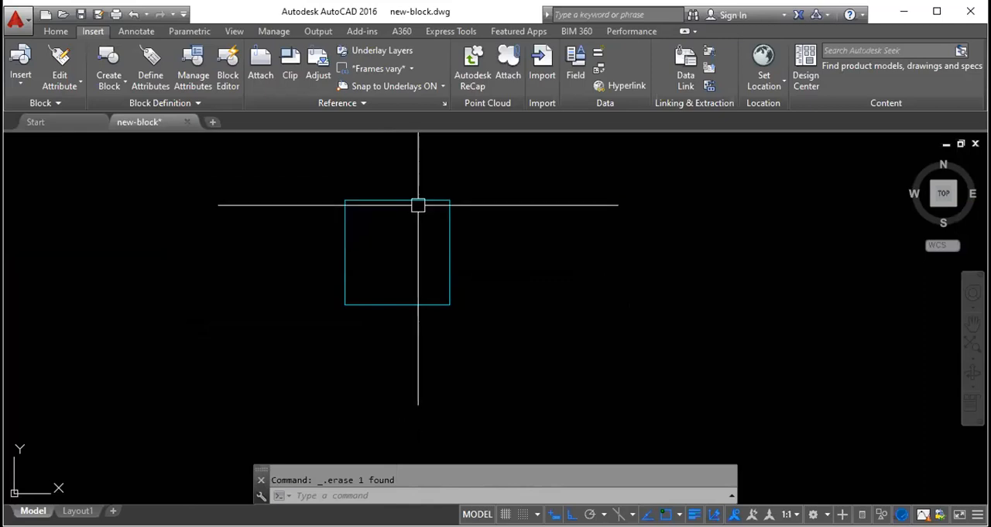
- Draw a vertical line between the square's top and bottom edge midpoints and a horizontal line between its side midpoints
click(420, 199)
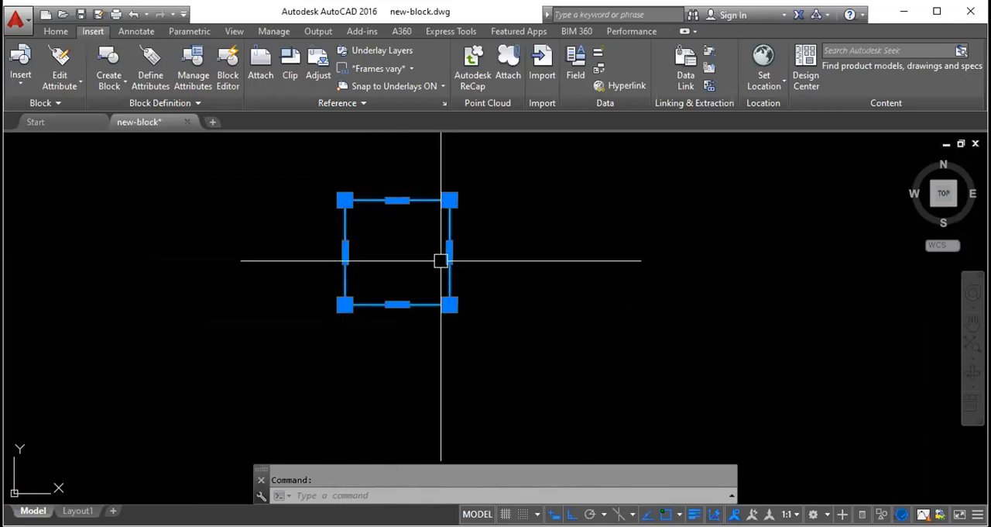
key(Escape)
text(l)
key(Return)
click(396, 200)
click(396, 304)
key(Escape)
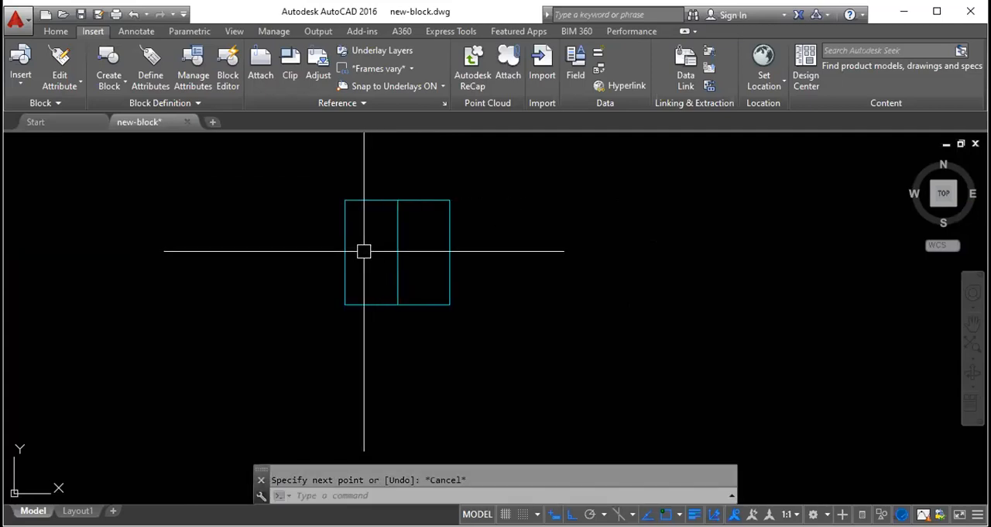
key(Return)
click(345, 252)
click(449, 252)
key(Escape)
- Erase both midpoint lines crossing inside the square
click(399, 257)
click(373, 232)
key(Delete)
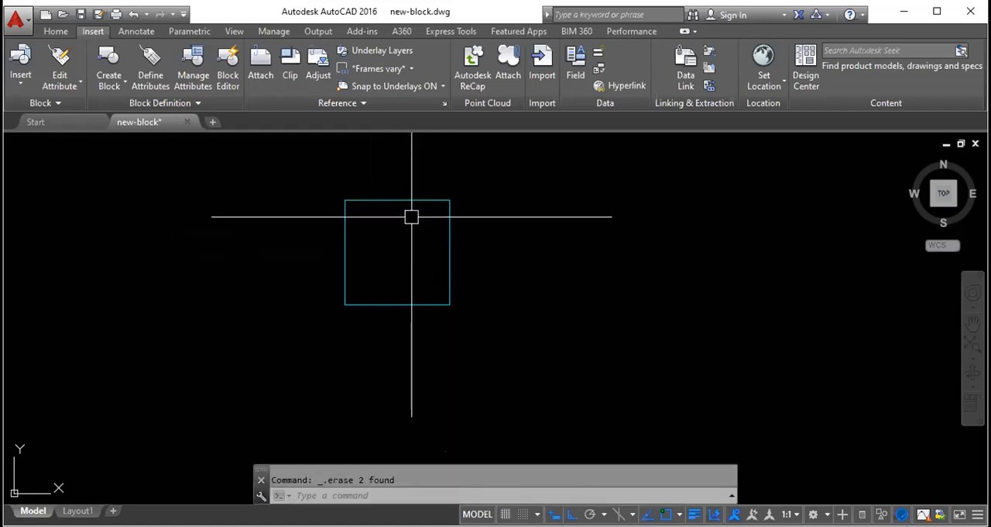
- Draw a horizontal line from the square's centre, tracked from its top and right edge midpoints, to well beyond its right side
text(l)
key(Return)
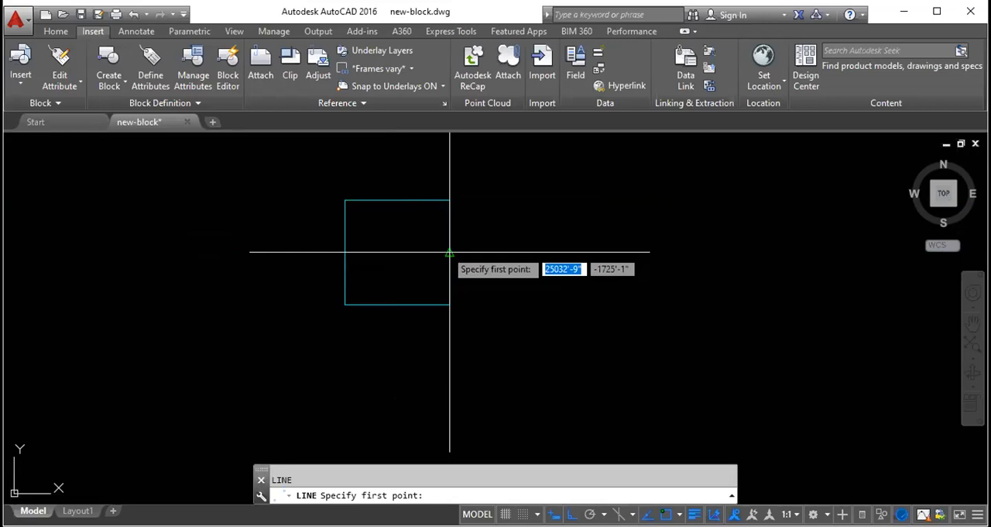
click(397, 251)
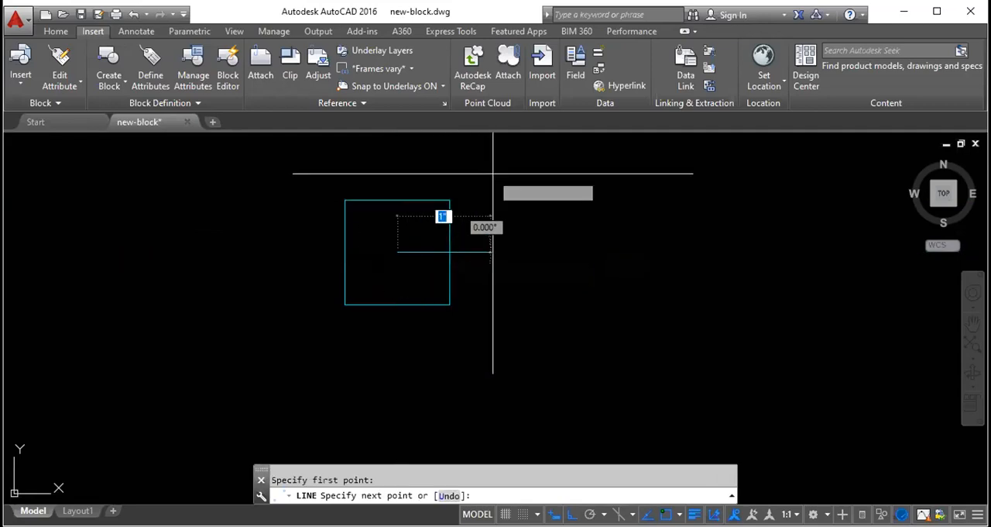
click(706, 202)
key(Escape)
click(540, 255)
key(Escape)
- Erase the horizontal line that starts at the square's centre
click(344, 200)
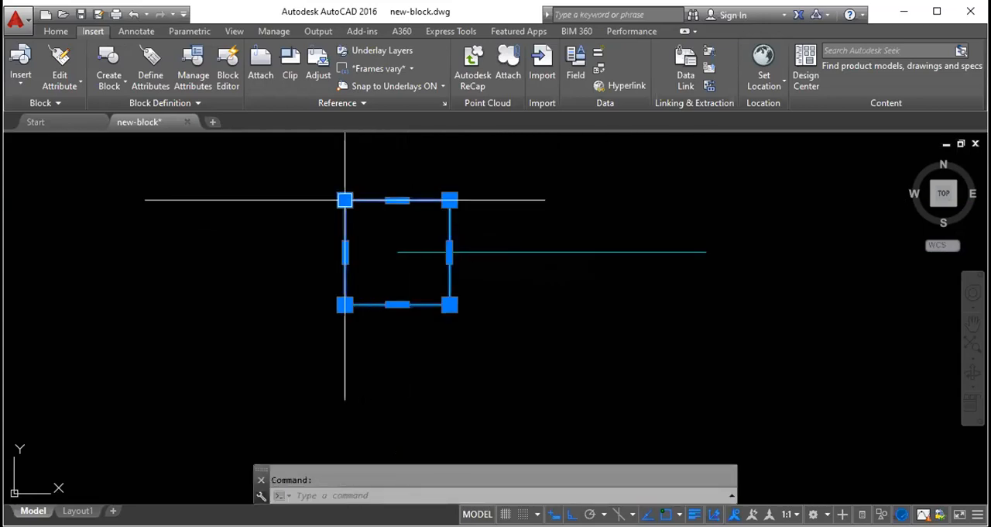
key(Escape)
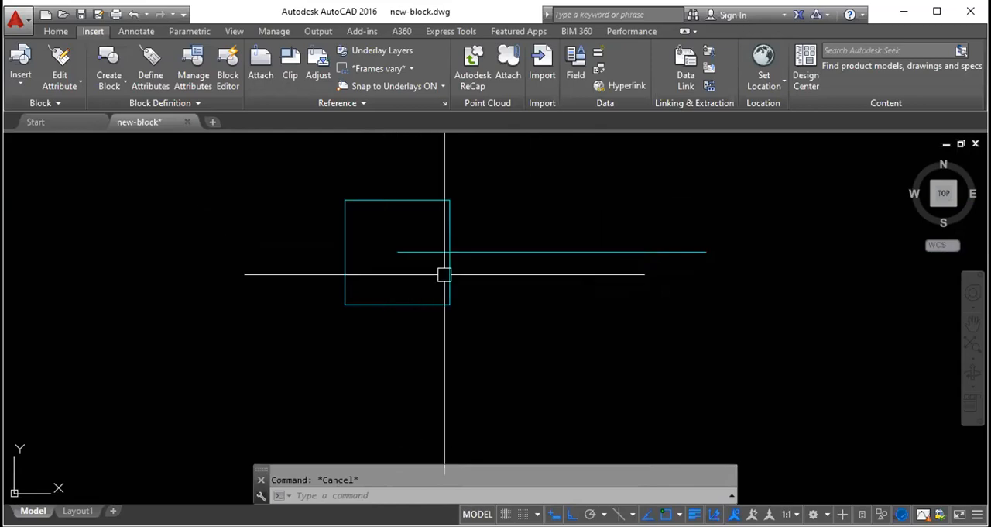
click(488, 252)
key(Delete)
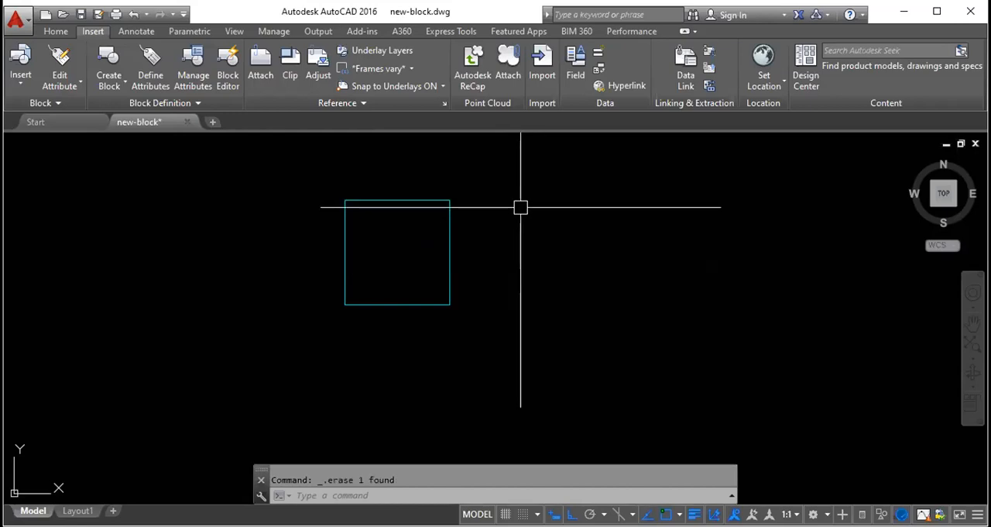
- Draw a 1" line straight down to the right of the square, continued by a 1" line to the right
text(l)
key(Return)
click(547, 192)
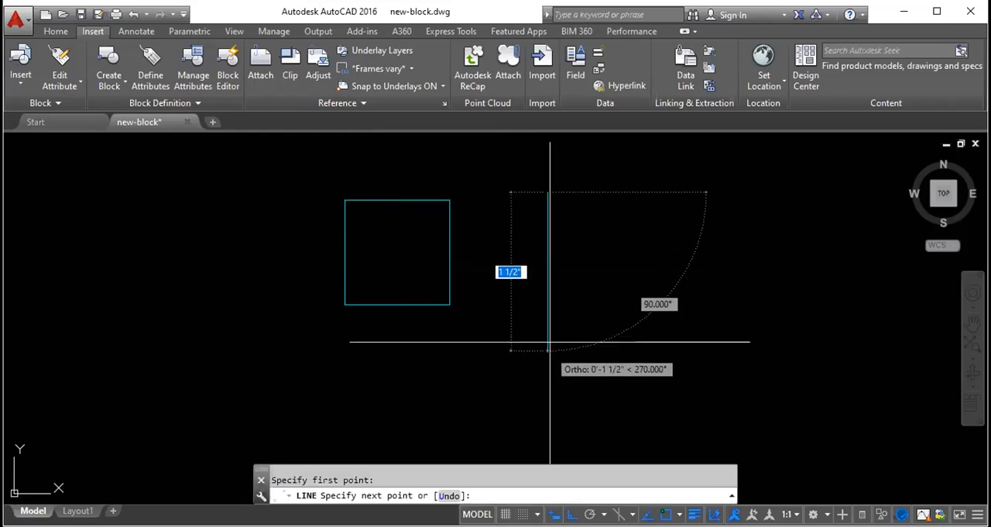
text(1)
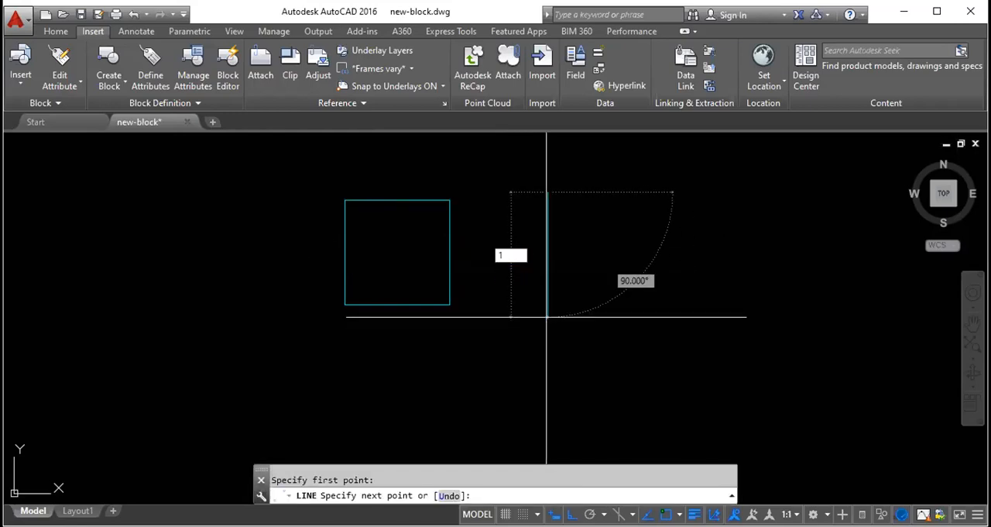
key(Return)
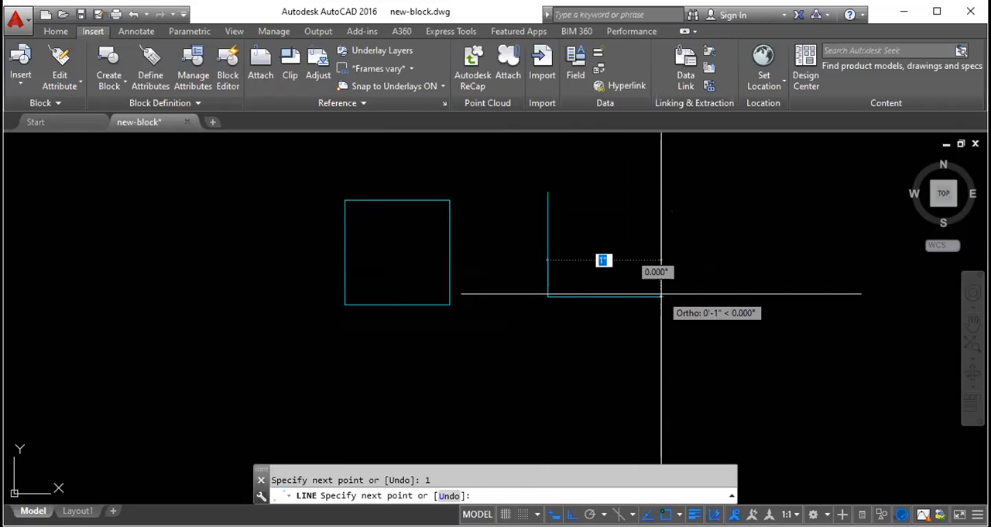
text(1)
key(Return)
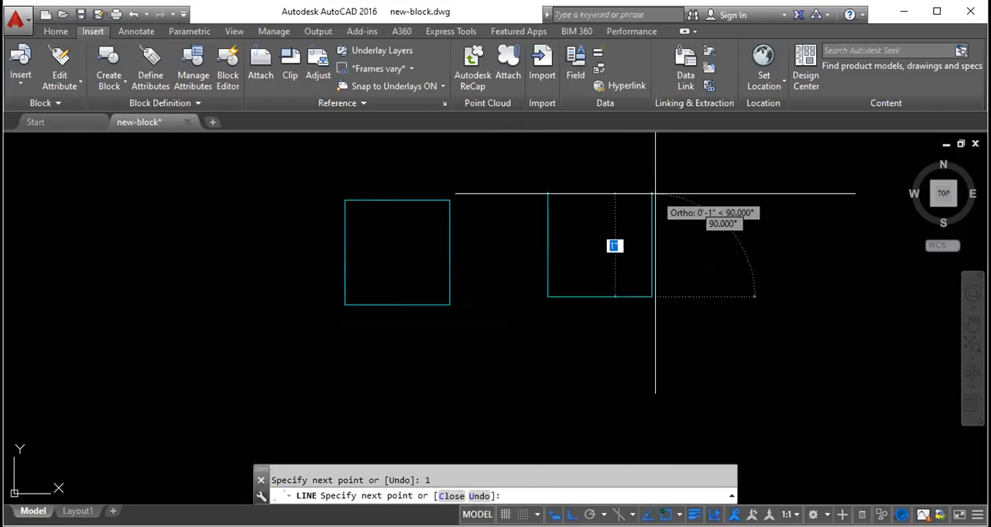
- Complete the second square with a right side up to the left side's top level and a top edge closing it
key(Return)
key(Return)
click(652, 296)
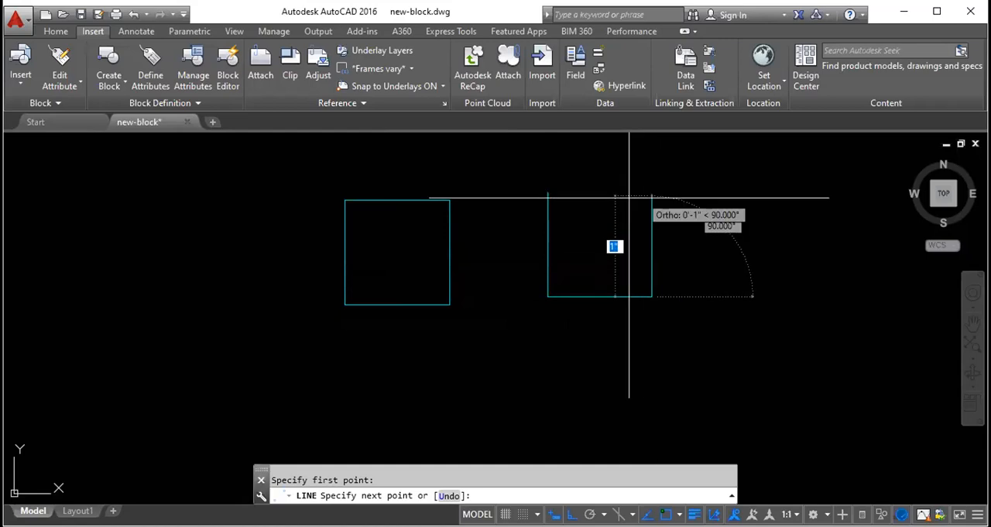
click(595, 190)
click(548, 192)
key(Escape)
click(600, 193)
key(Escape)
text(l)
key(Return)
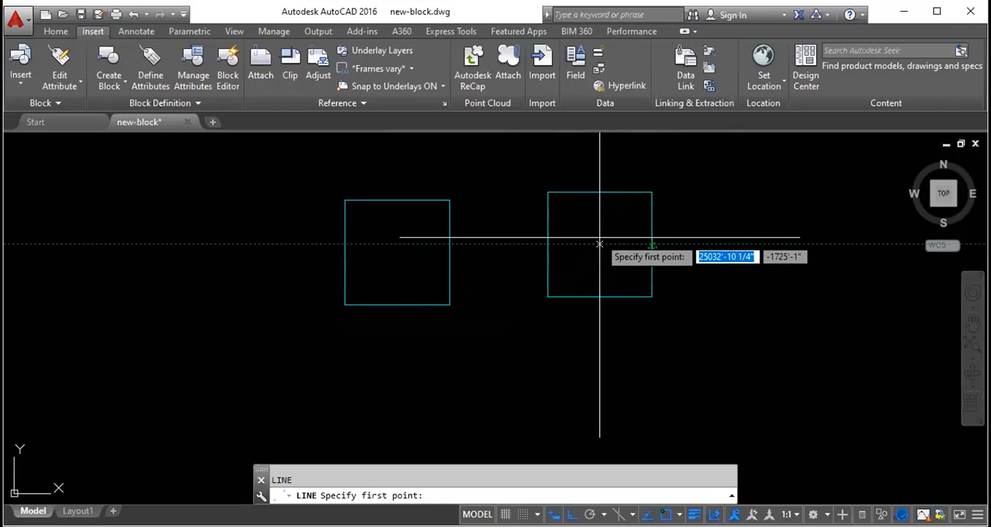
click(600, 192)
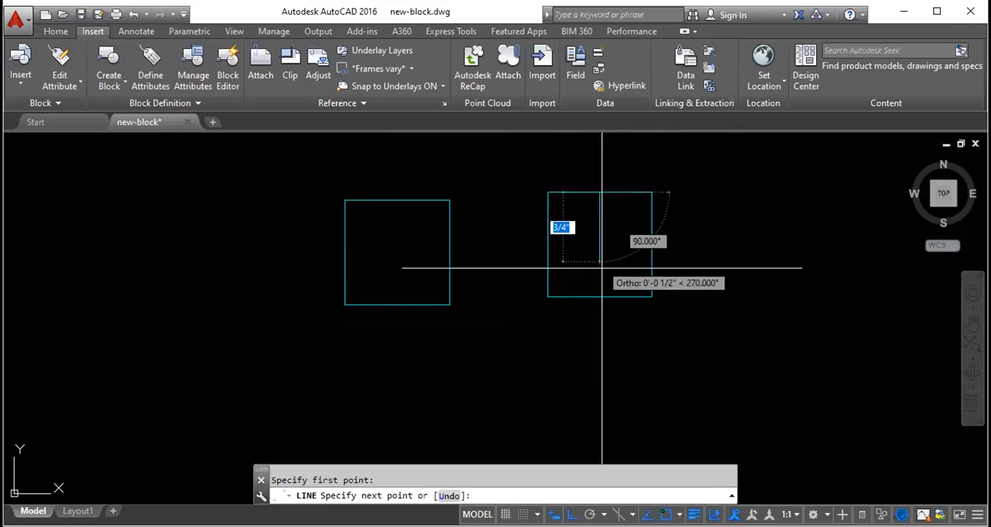
key(Escape)
click(591, 187)
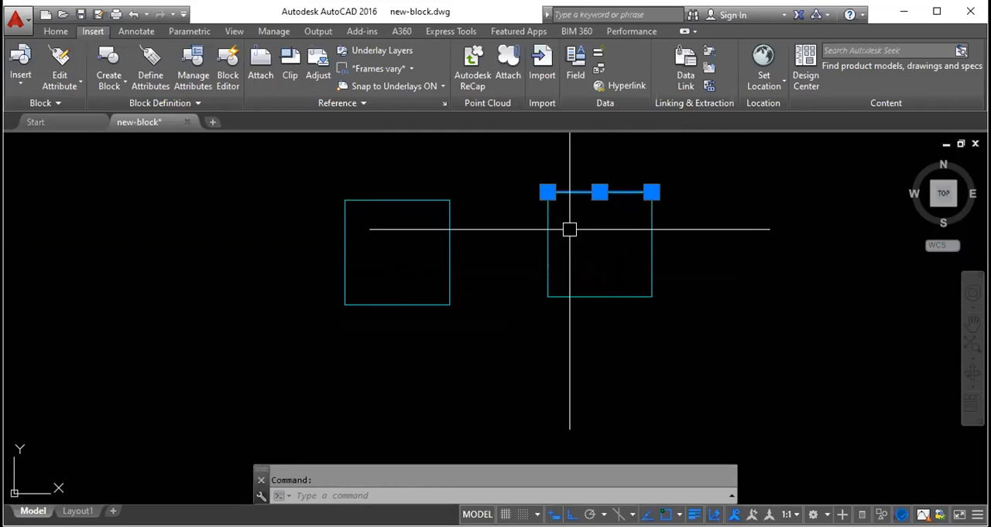
key(Escape)
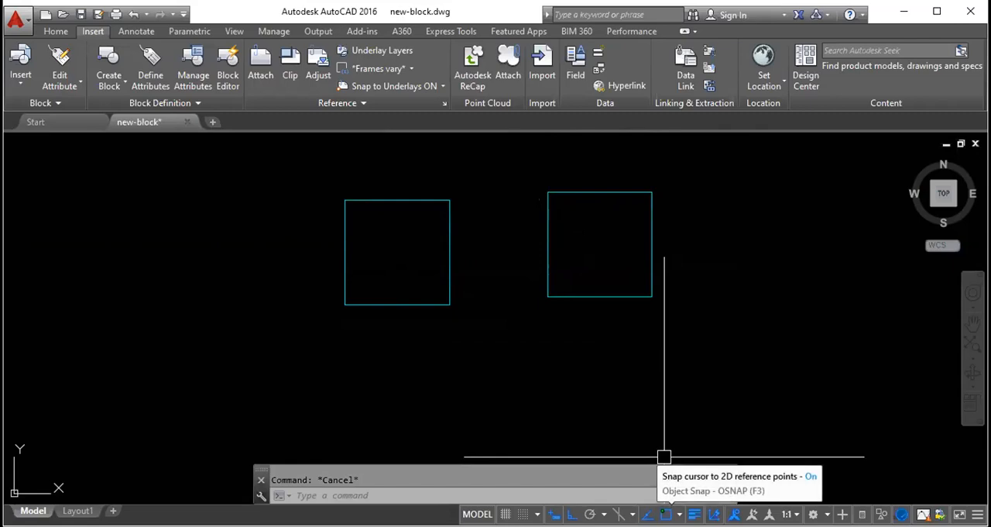
- Open the Object Snap drafting settings with the OSNAP command, review the snap modes and the tracking option, and close the dialog
right_click(670, 509)
click(671, 490)
click(677, 513)
key(Escape)
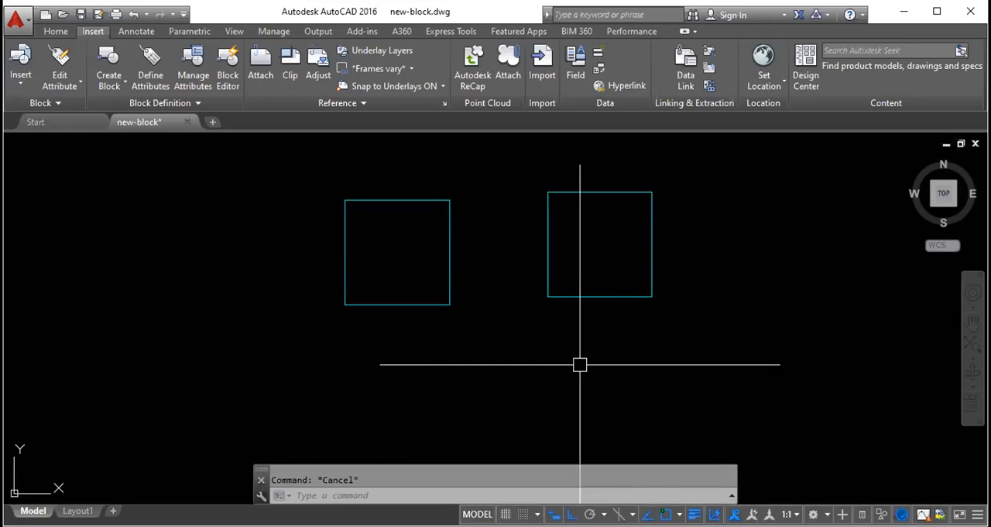
text(osnap)
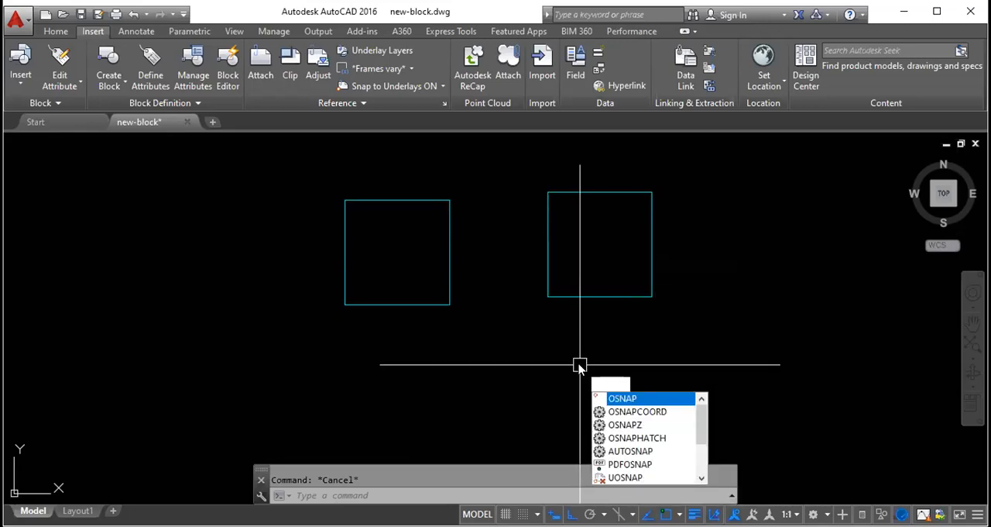
key(Return)
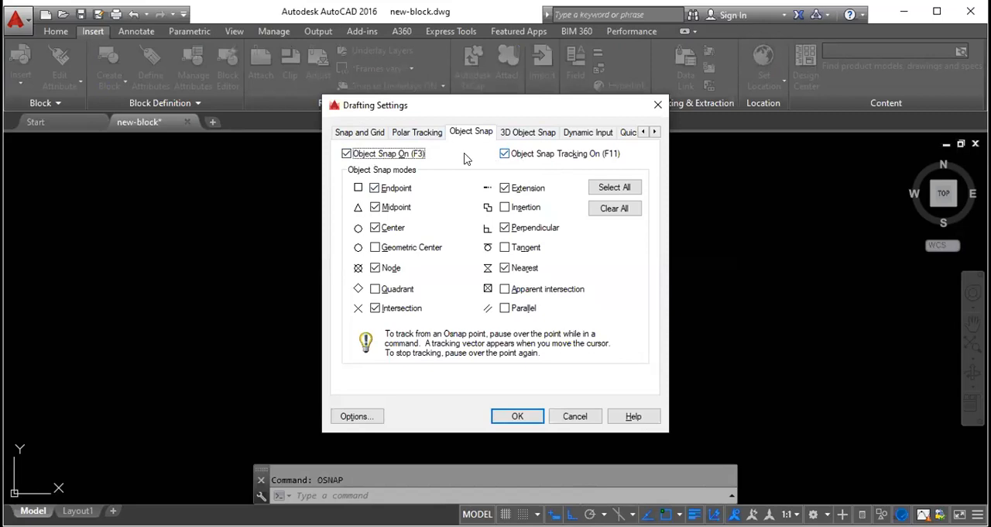
click(611, 158)
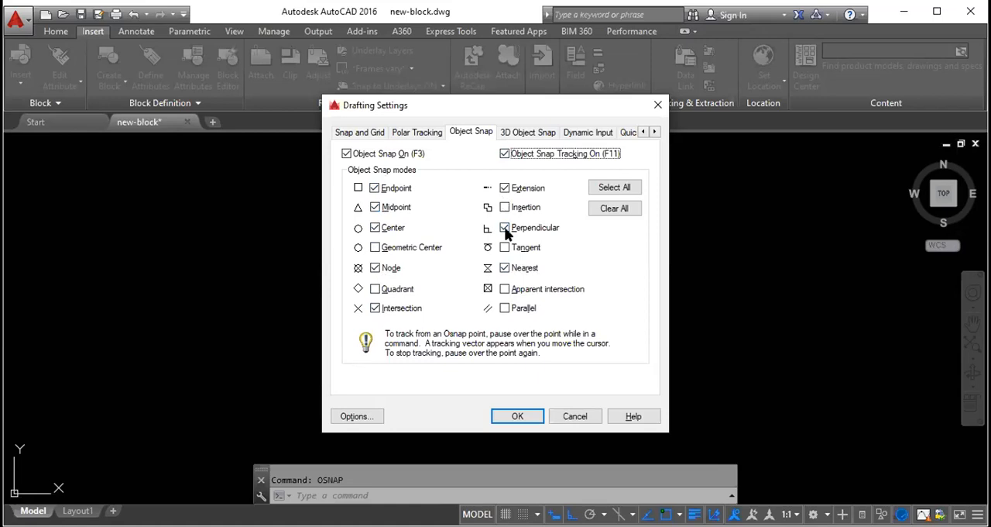
click(657, 106)
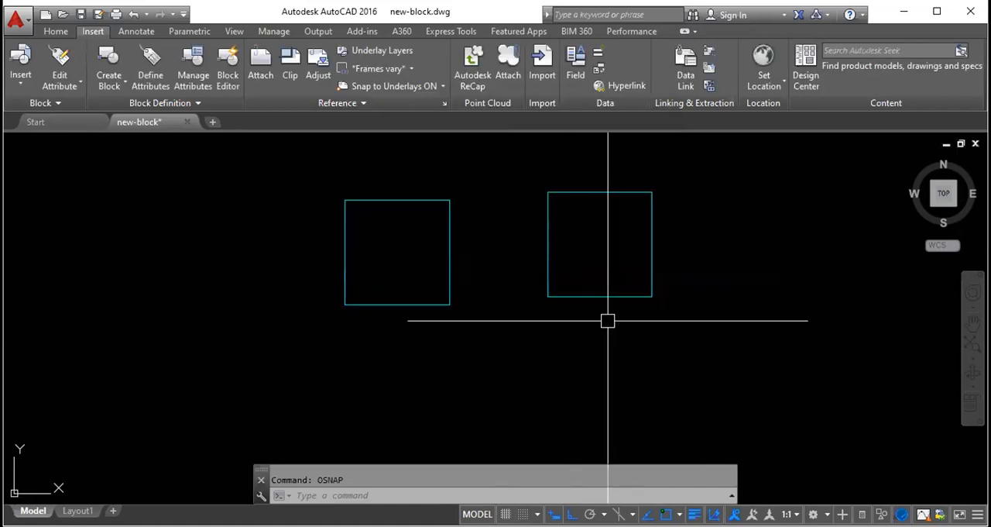
- Draw a diagonal line about 1 1/2" long, sloping down to the right, in the empty area left of both squares
text(l)
key(Return)
click(99, 277)
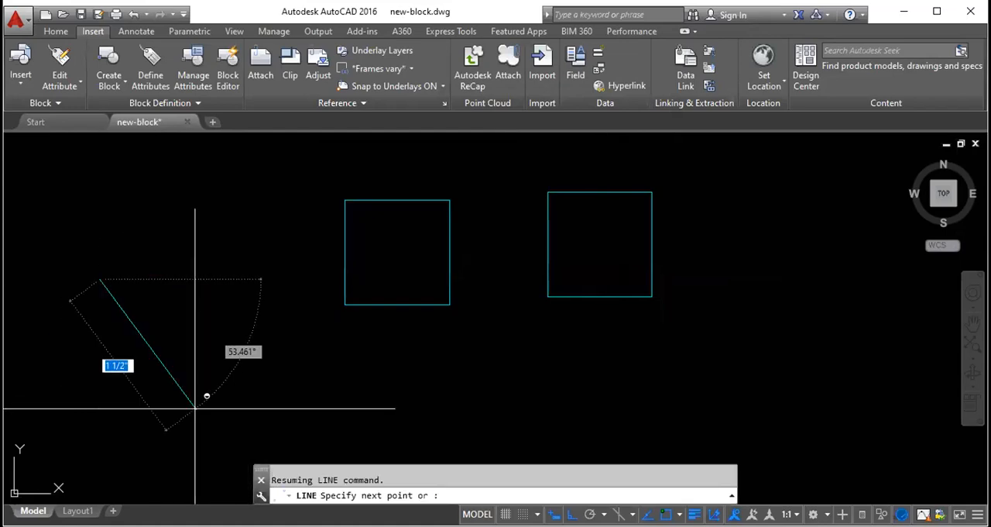
click(213, 404)
key(Escape)
click(155, 341)
key(Escape)
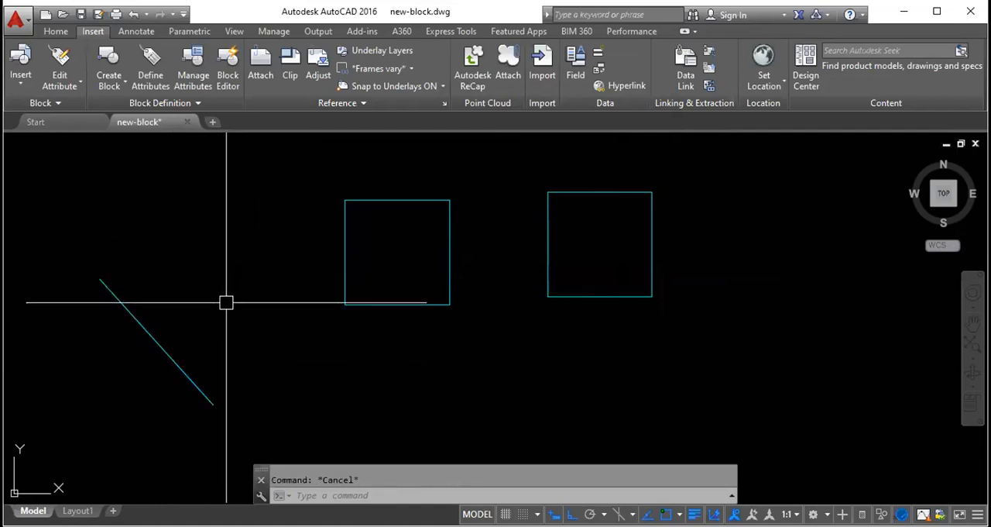
- Draw a horizontal line to the right, starting from a point on the diagonal line
text(l)
key(Return)
click(149, 334)
click(274, 214)
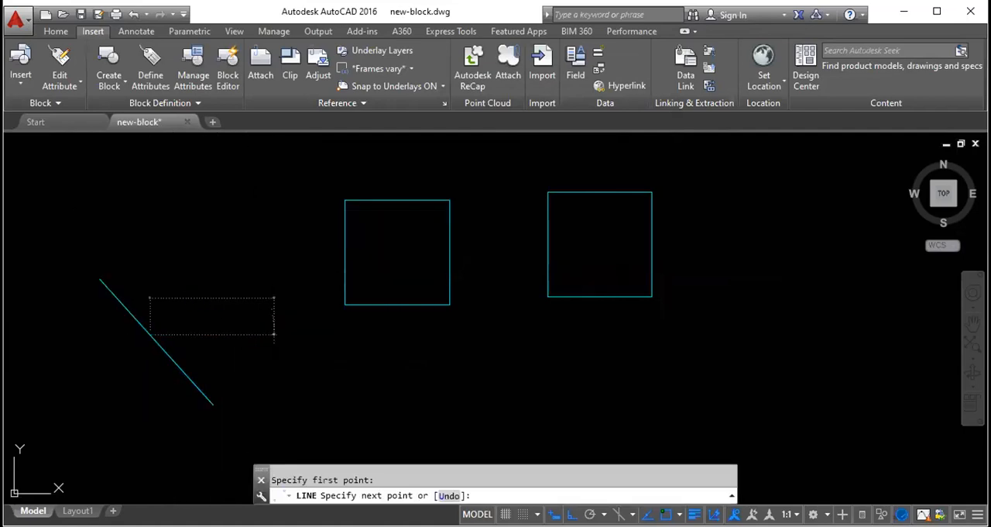
key(Escape)
click(237, 333)
key(Escape)
scroll(147, 335, up, 3)
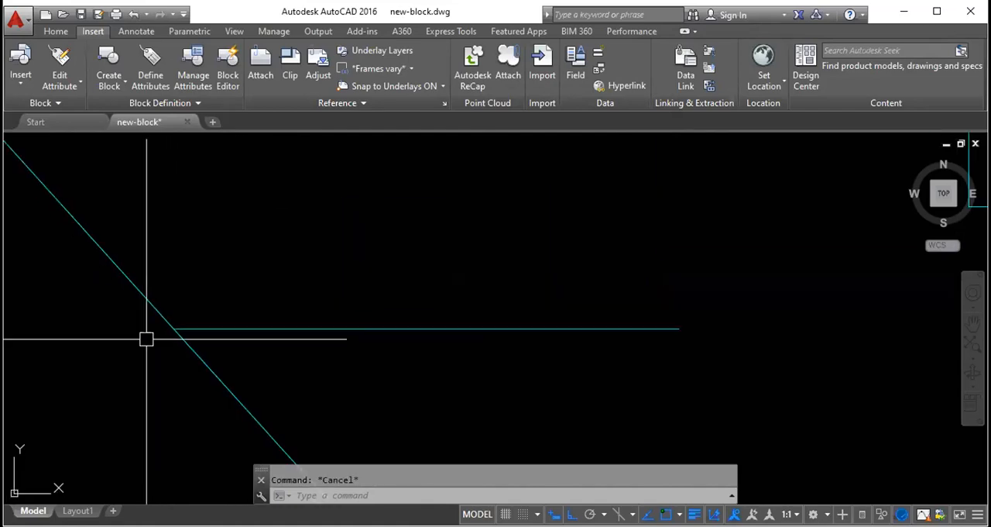
- Erase the horizontal line that starts on the diagonal line
click(233, 328)
key(Delete)
scroll(327, 292, down, 2)
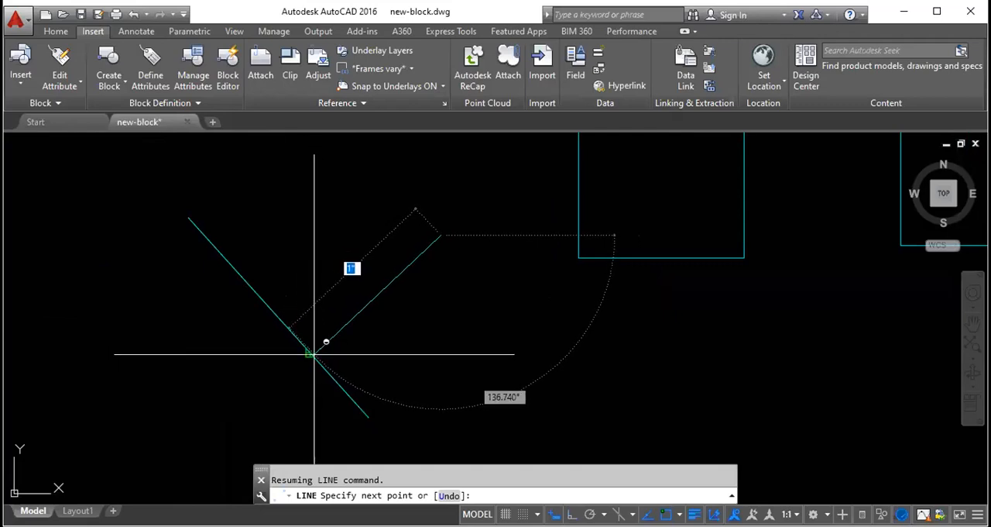
- Draw two lines ending perpendicular on the diagonal line, one about 1" long onto its lower part and one onto its upper part
click(314, 353)
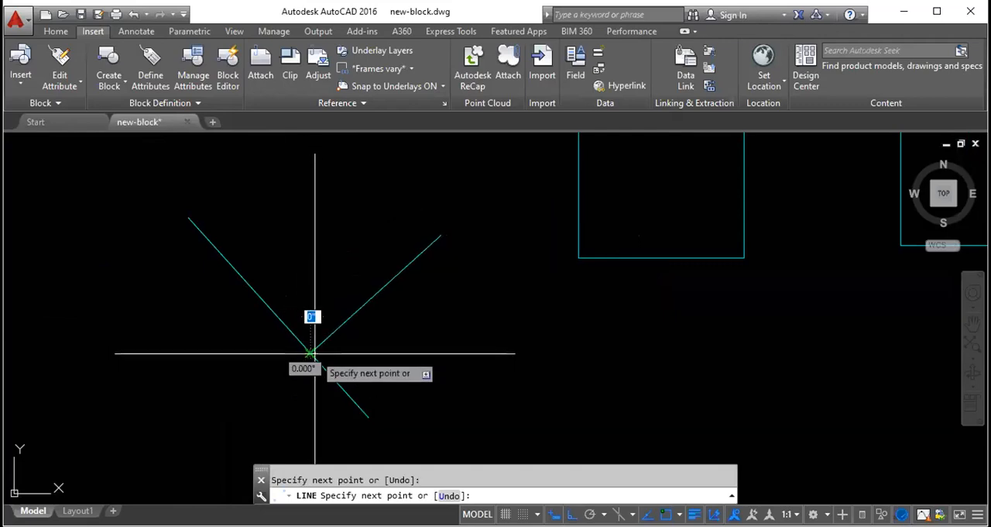
key(Escape)
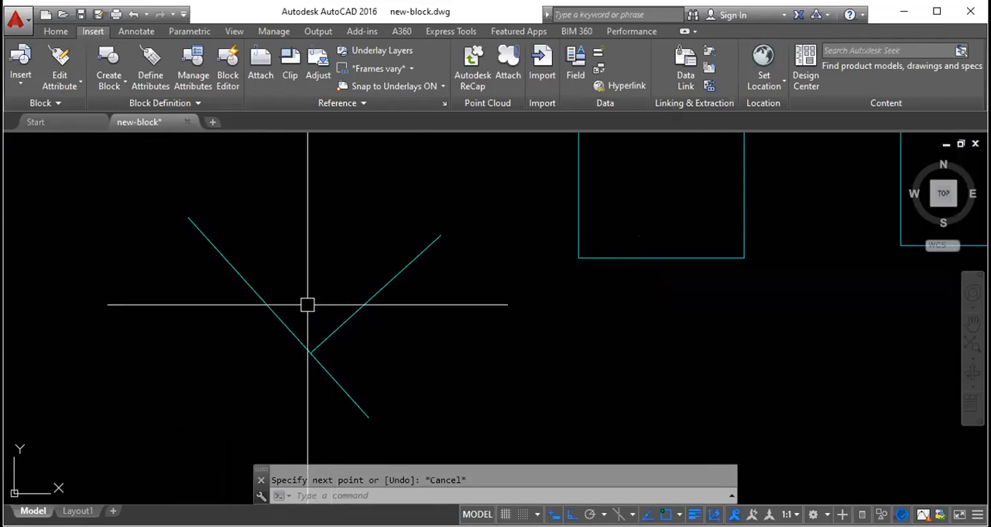
key(Return)
click(358, 195)
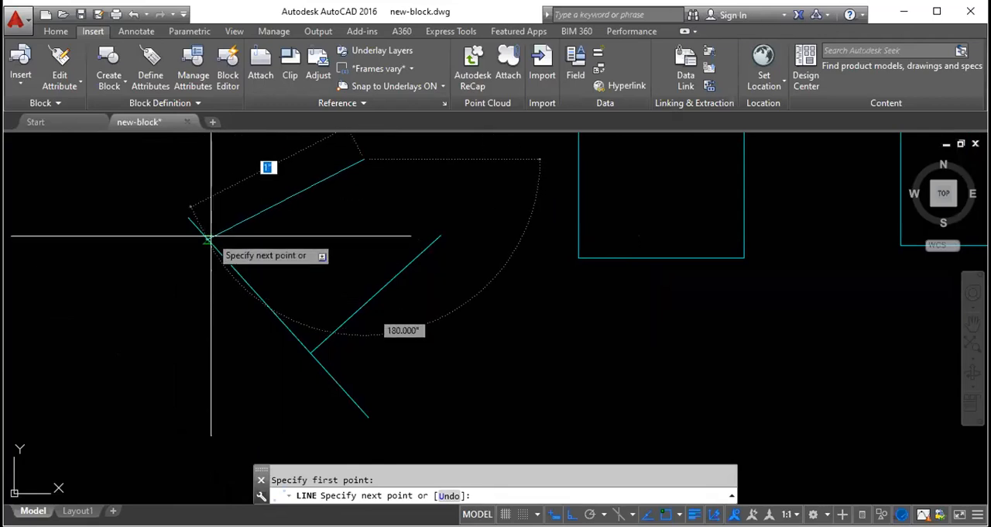
click(237, 272)
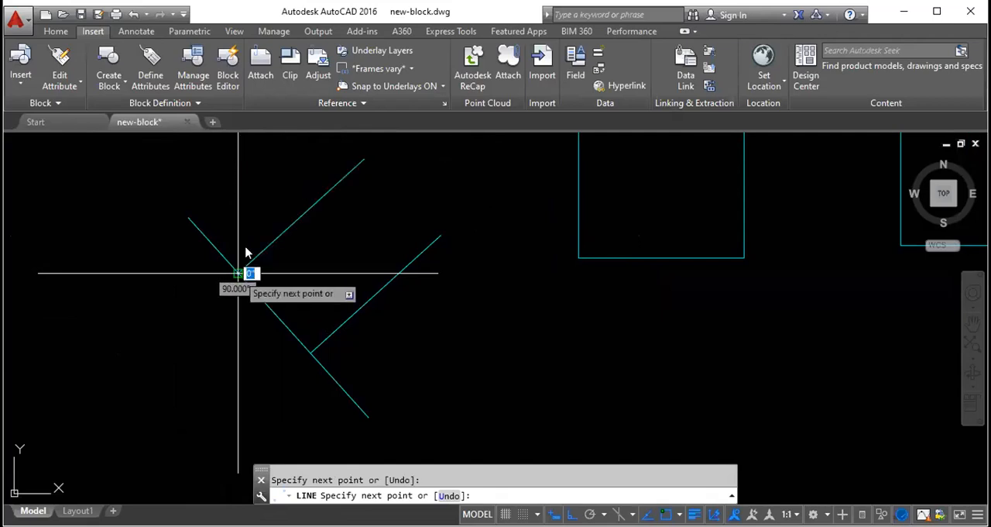
key(Escape)
click(272, 240)
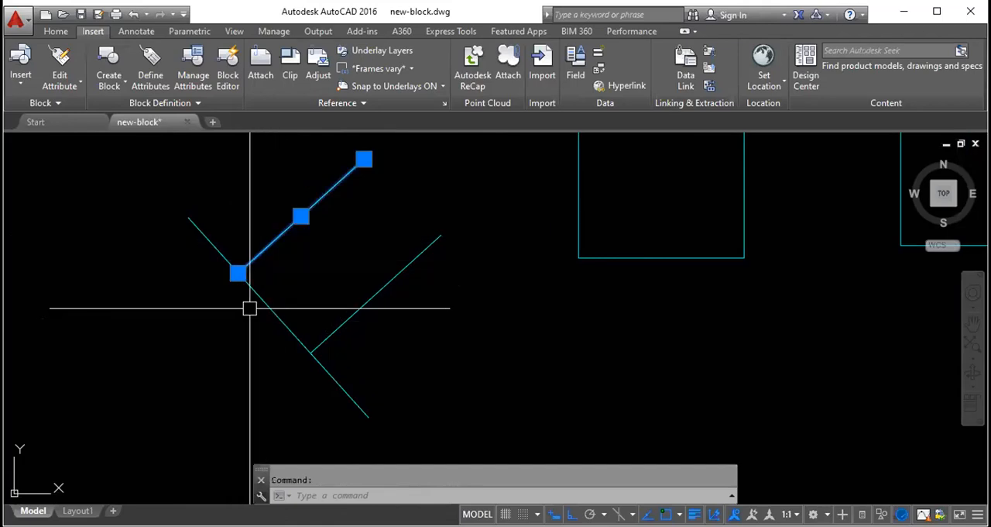
key(Escape)
- Erase the diagonal line together with the two perpendicular lines
click(362, 368)
click(204, 191)
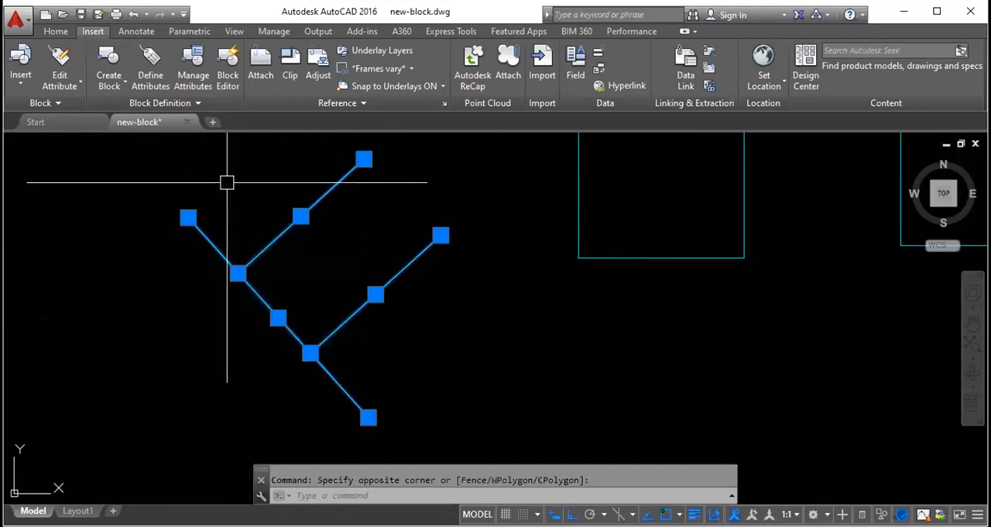
key(Delete)
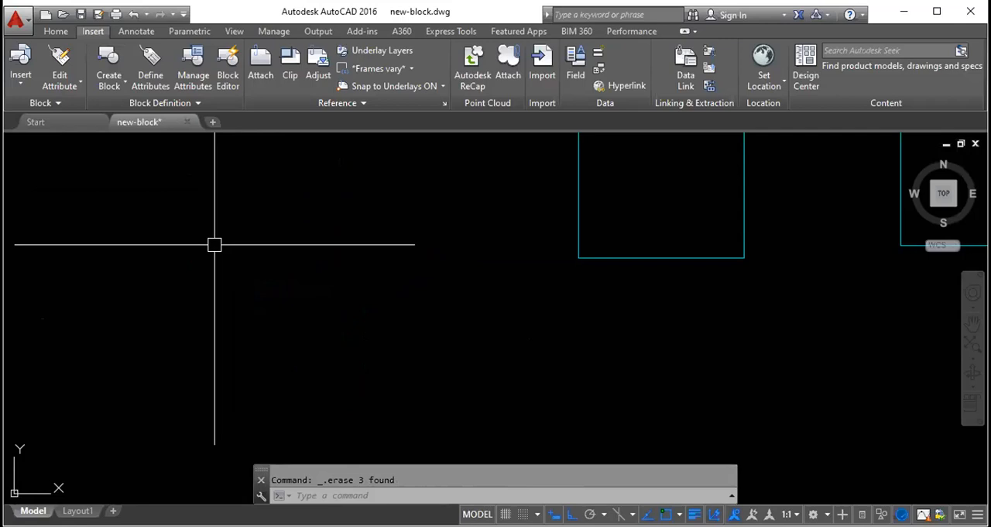
- Draw a steep line with Ortho turned off, sloping up to the right in the empty area left of the squares
text(l)
key(Return)
click(338, 360)
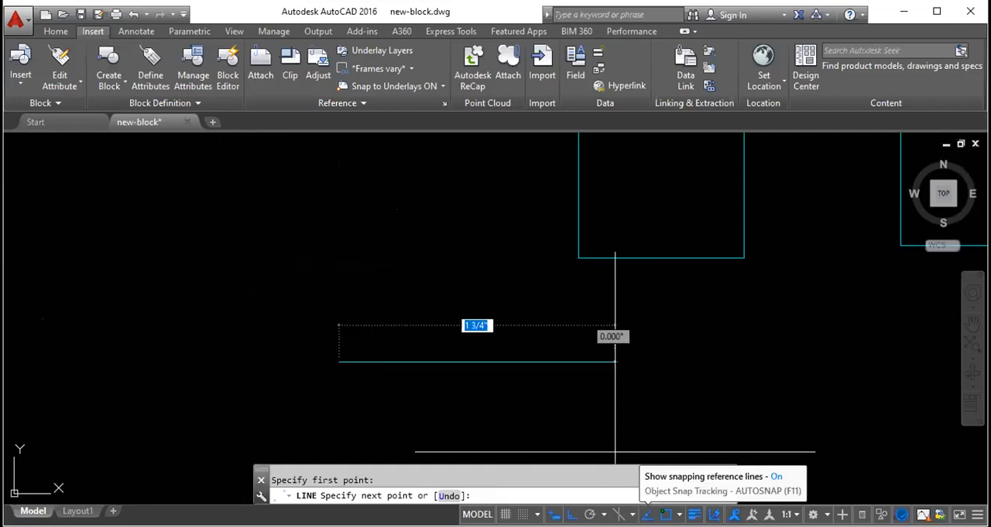
click(571, 513)
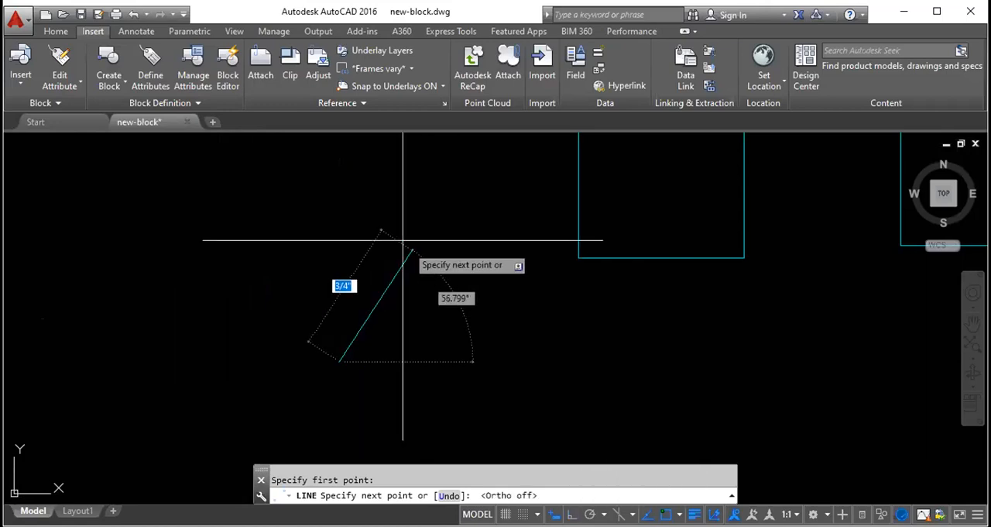
scroll(469, 333, down, 2)
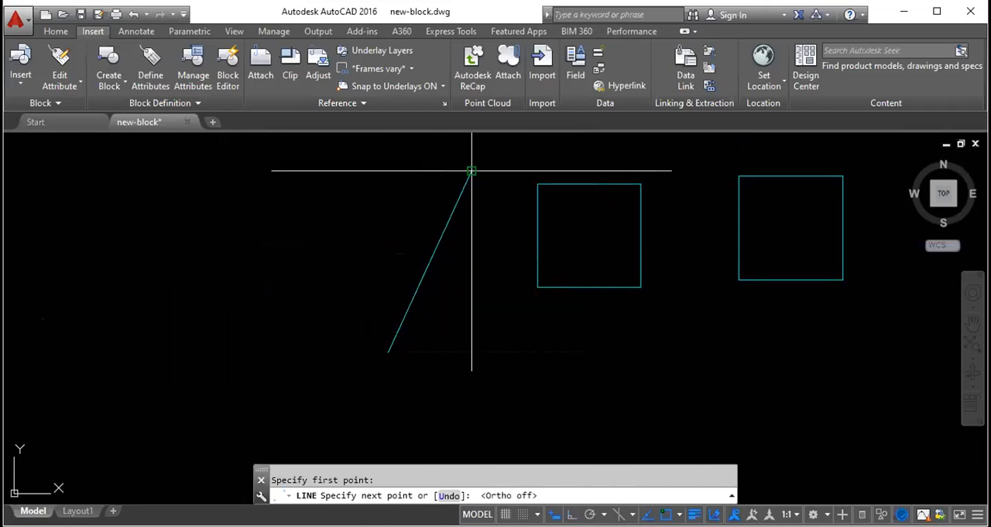
click(471, 171)
key(Escape)
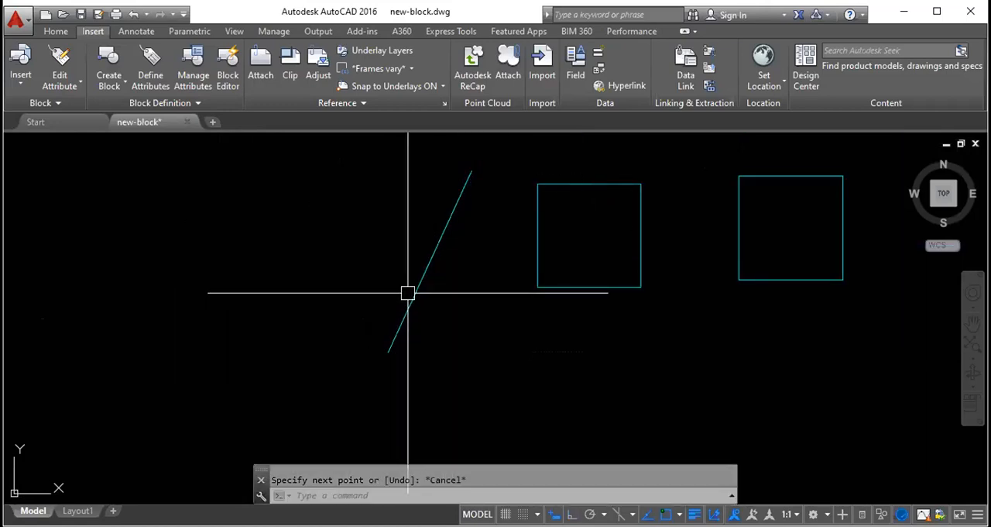
- Draw a line about 1 1/2" long from the upper left, ending perpendicular on the steep line, and review the active object snap modes
key(space)
click(303, 188)
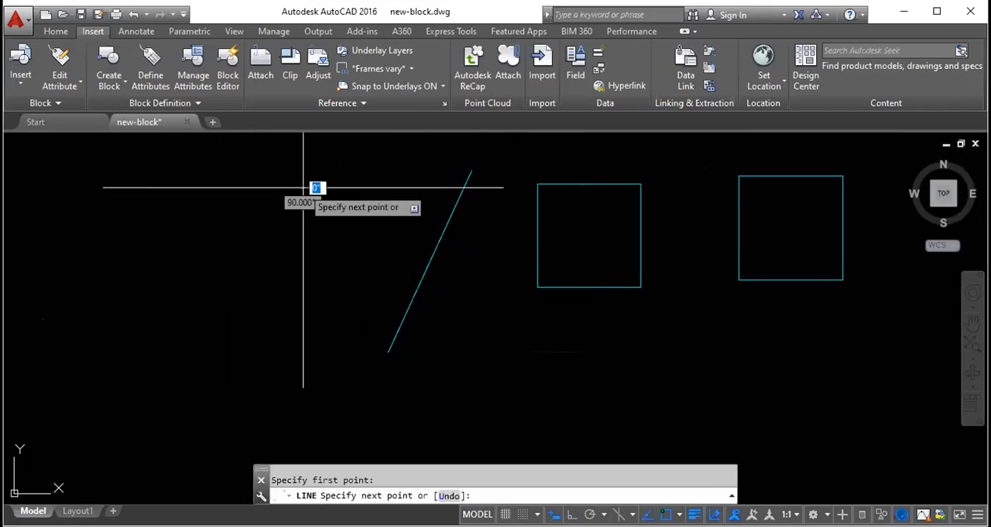
click(436, 249)
key(Escape)
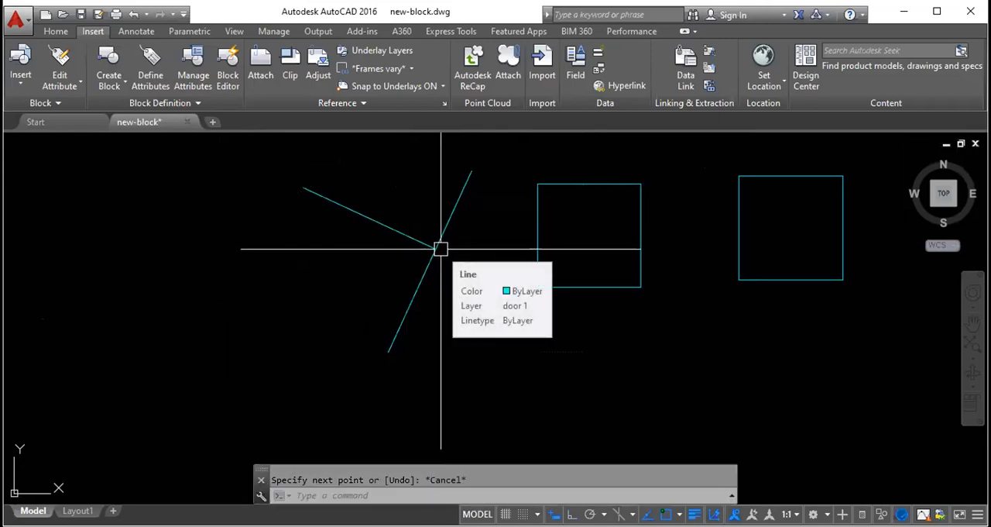
shift+right_click(647, 459)
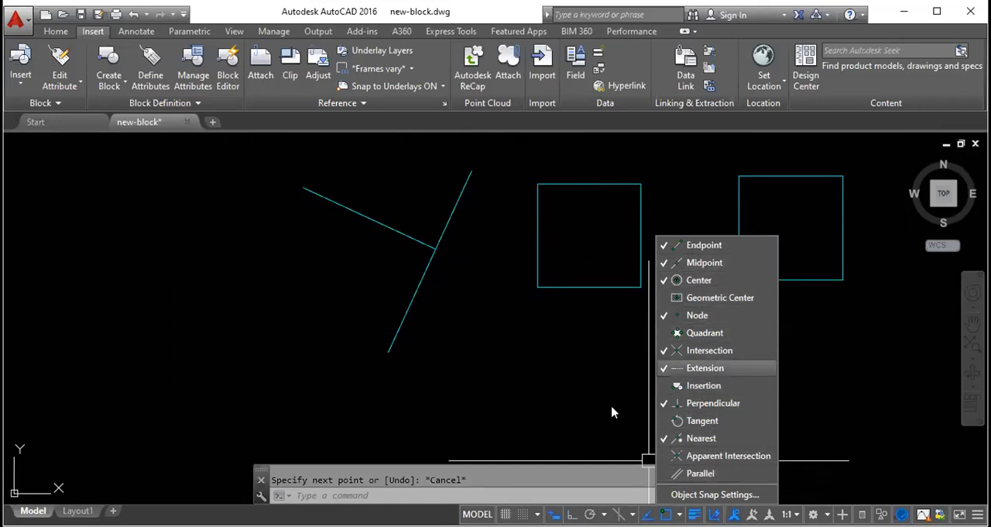
click(453, 349)
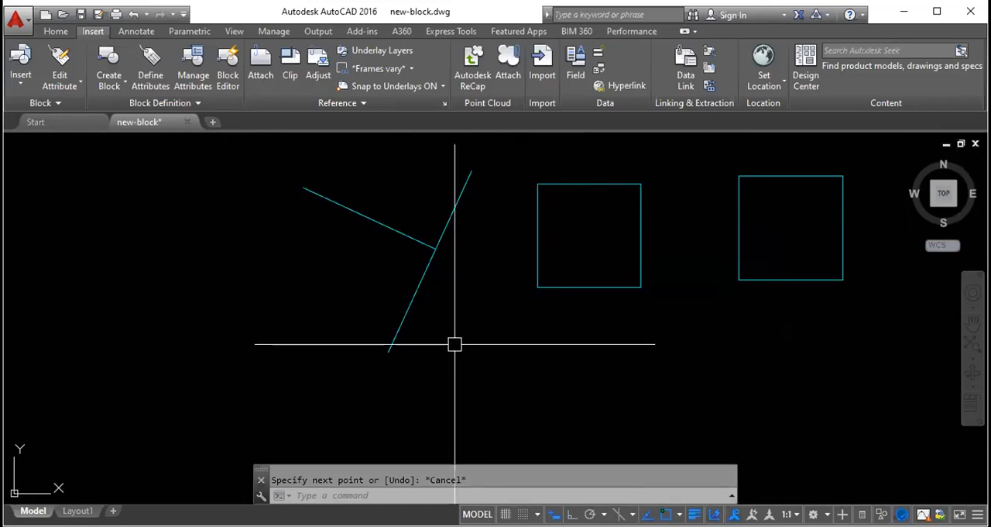
- Erase the steep line and the line perpendicular to it
click(465, 292)
click(328, 229)
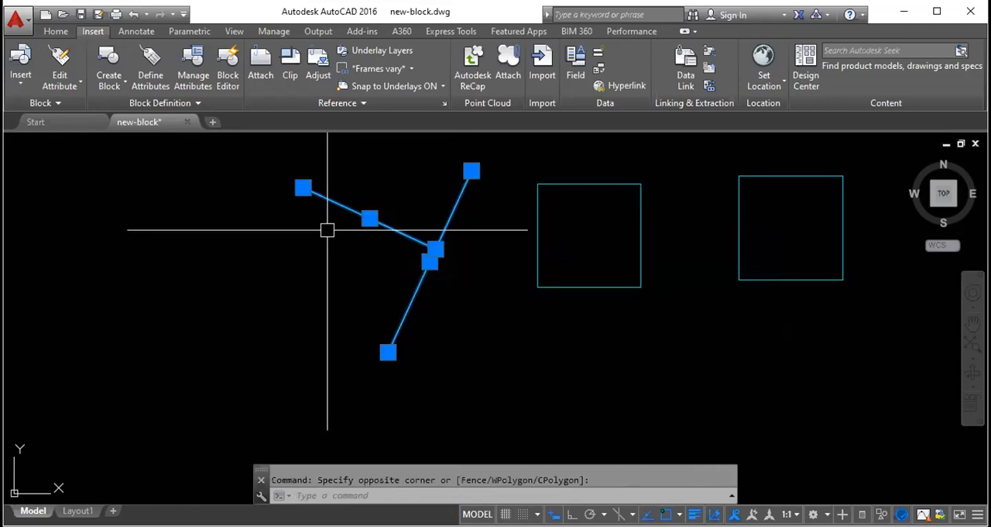
key(Delete)
- Erase both squares, including their leftover sides, to empty the drawing area
click(828, 183)
click(504, 220)
key(Delete)
middle_drag(798, 262, 713, 303)
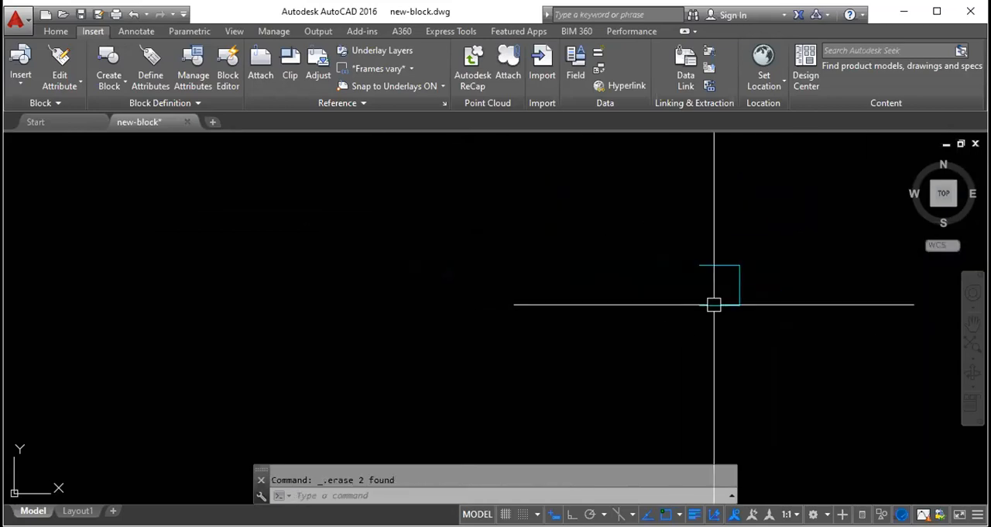
click(774, 333)
click(579, 143)
key(Delete)
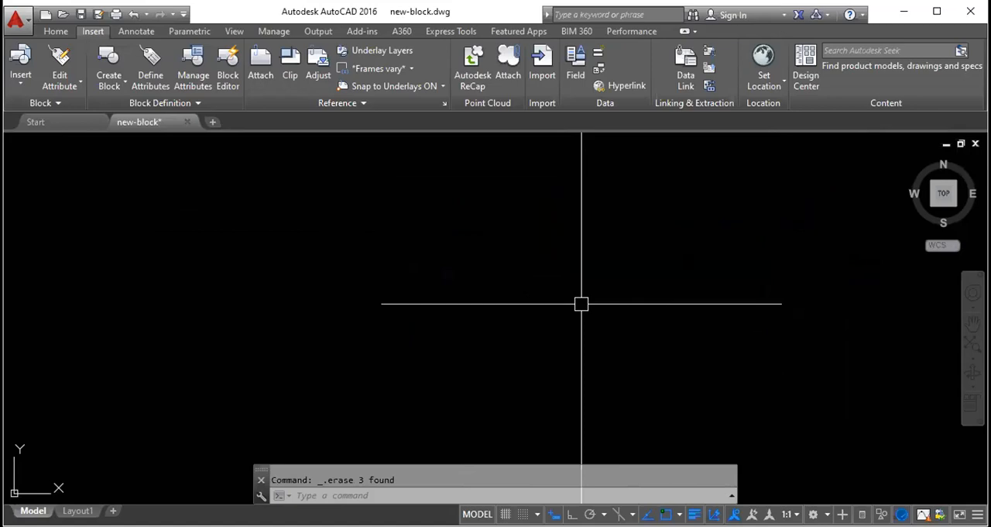
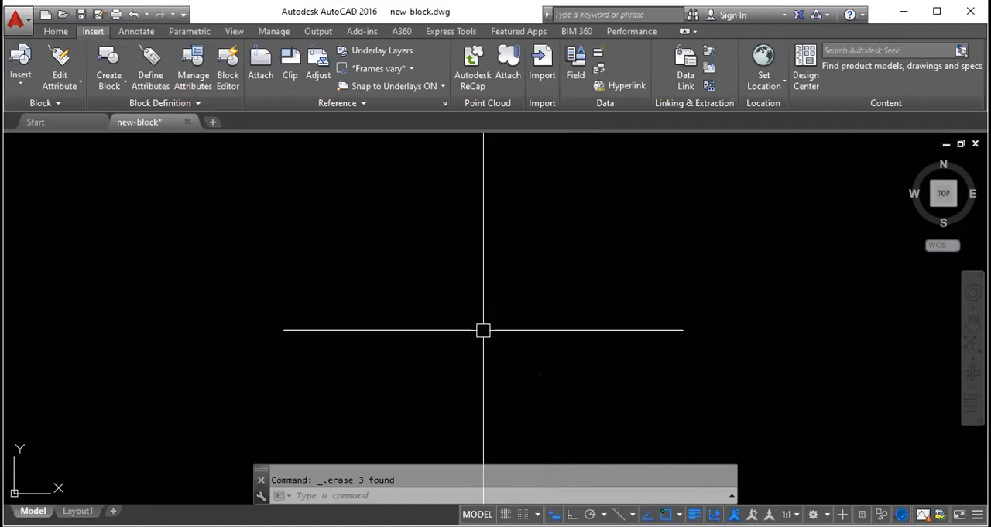
click(55, 32)
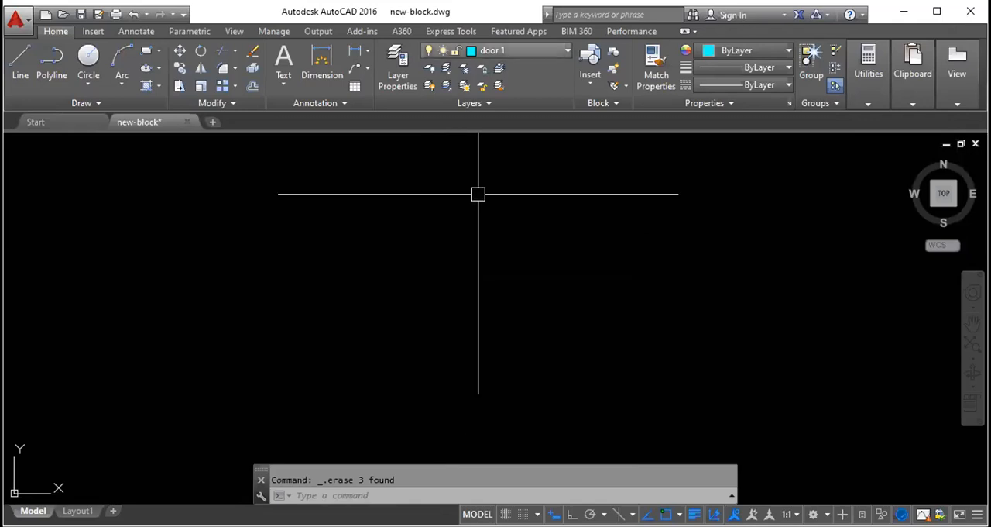
click(524, 51)
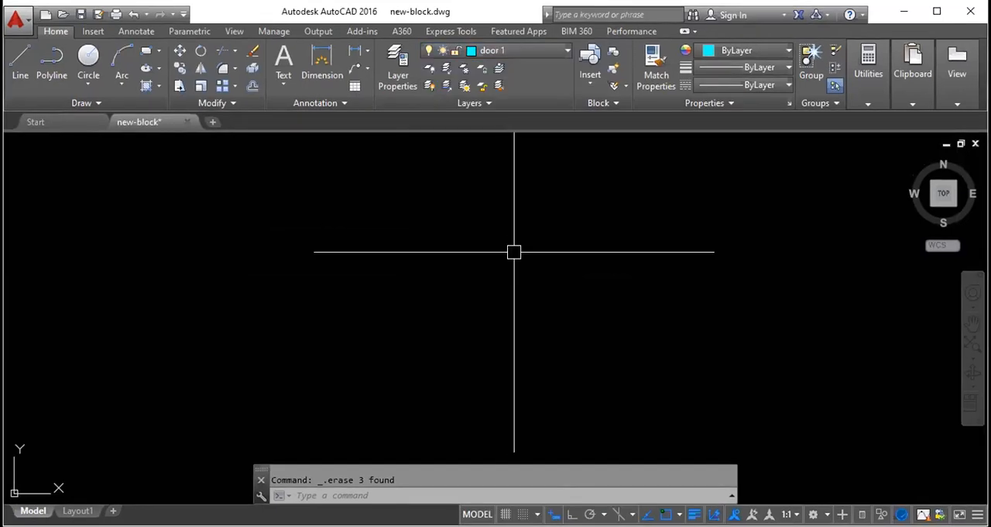
text(l)
key(Return)
click(311, 268)
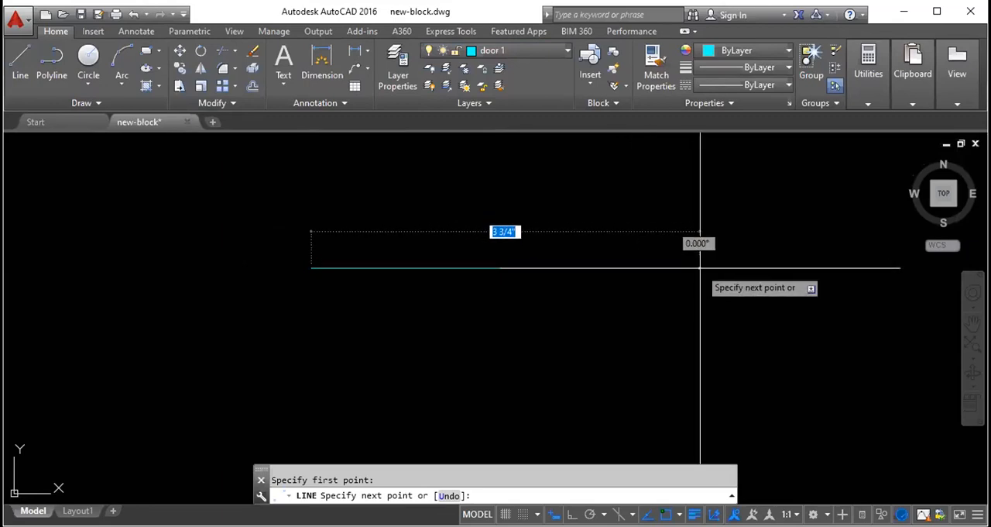
key(Escape)
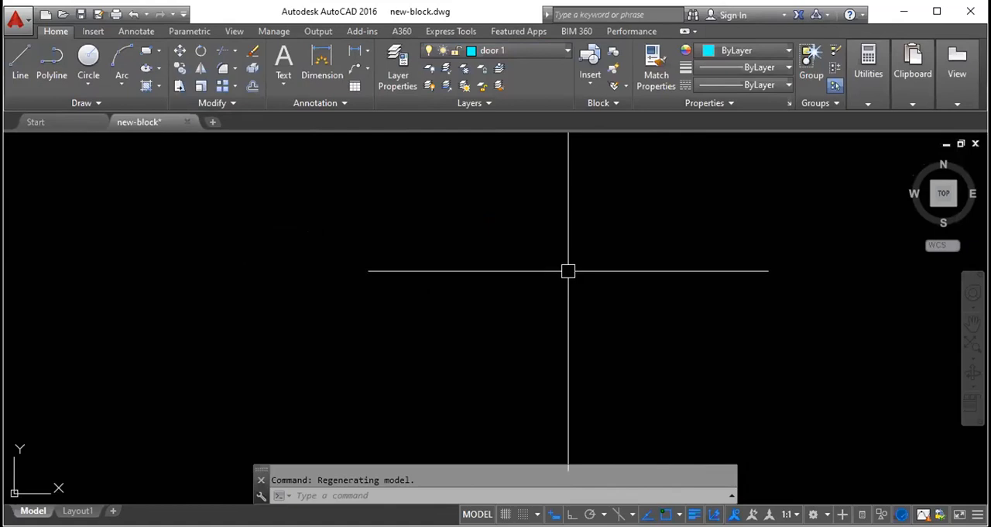
- Examine the junction of the hatched wall and the red column at grid D beside the first floor bedroom
scroll(584, 268, down, 7)
scroll(438, 278, up, 9)
scroll(519, 309, up, 4)
scroll(562, 323, up, 9)
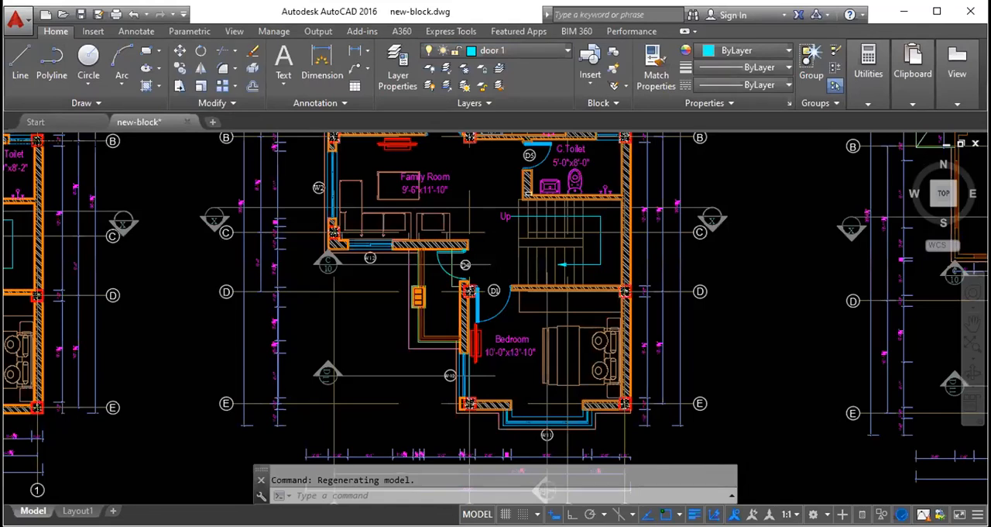
scroll(621, 308, up, 6)
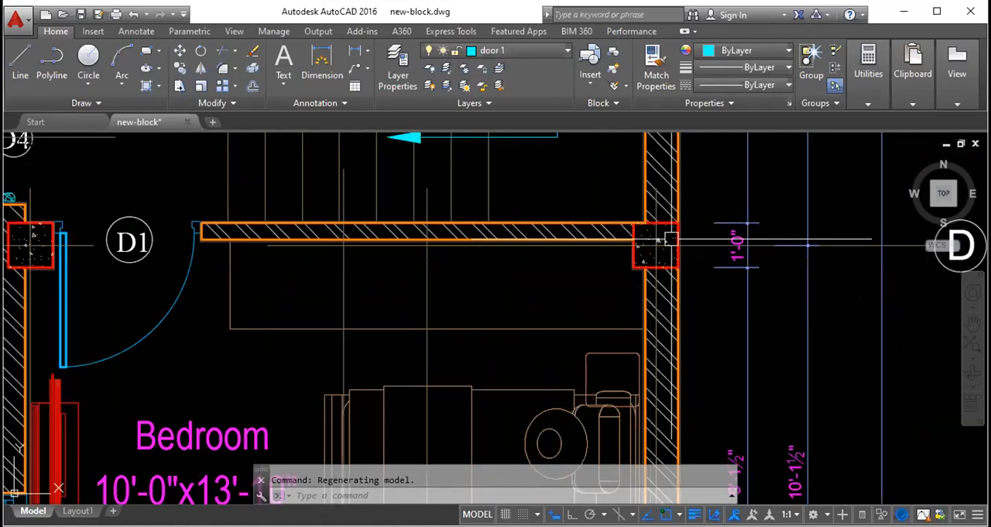
scroll(671, 230, up, 4)
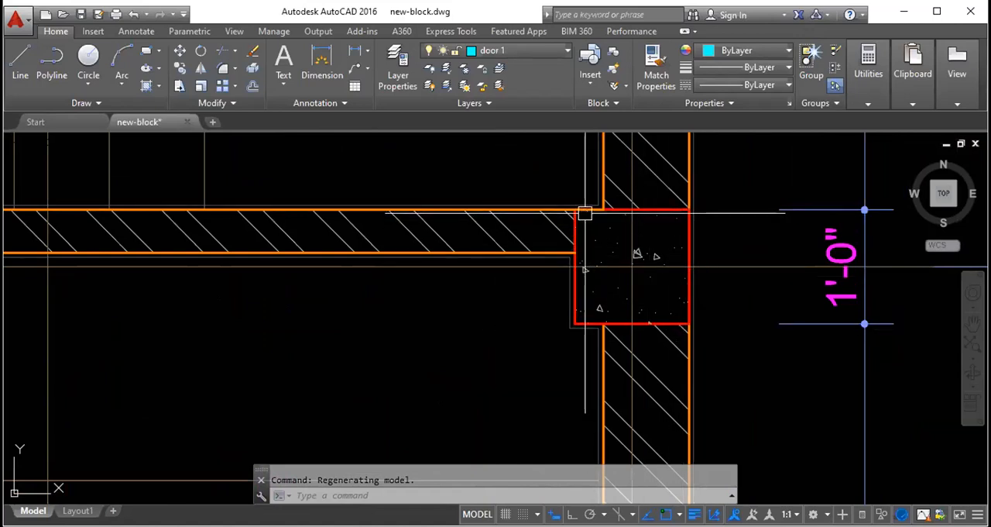
mouse_move(685, 226)
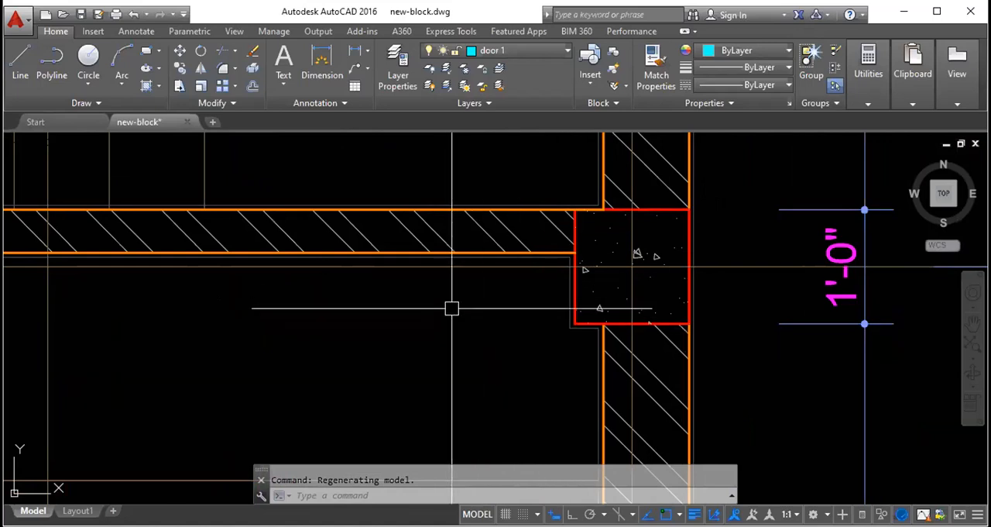
- Check which layer the outer wall line next to window W11 in the first floor bedroom belongs to
scroll(445, 302, down, 4)
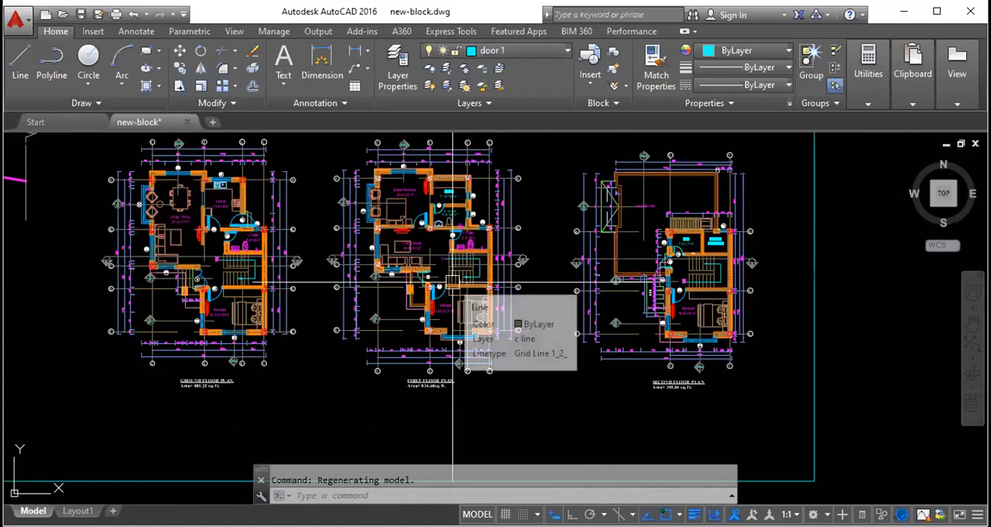
scroll(456, 336, up, 2)
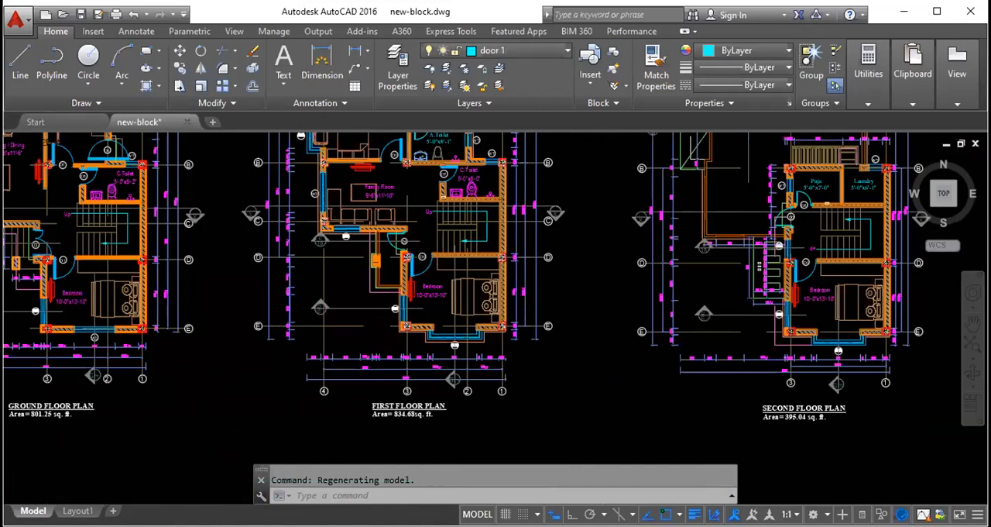
scroll(454, 344, up, 10)
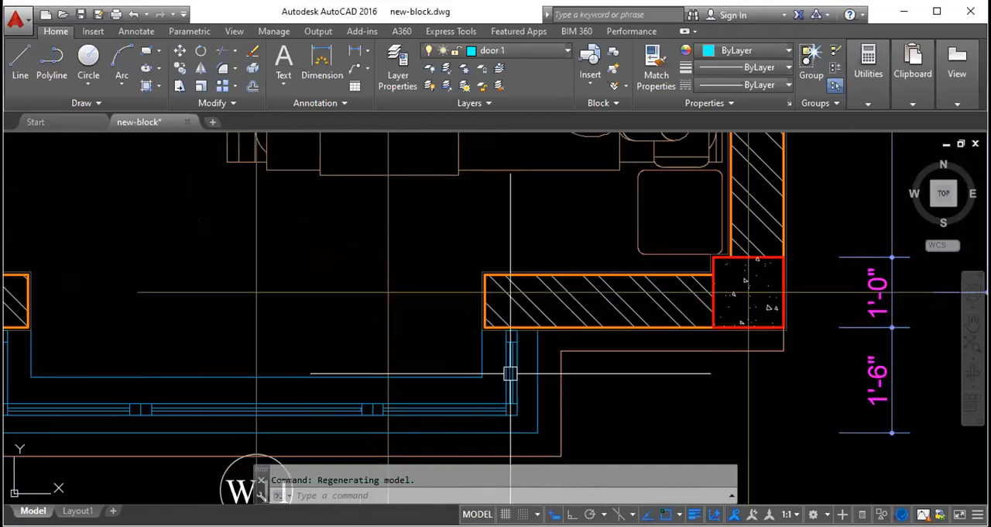
scroll(497, 323, up, 5)
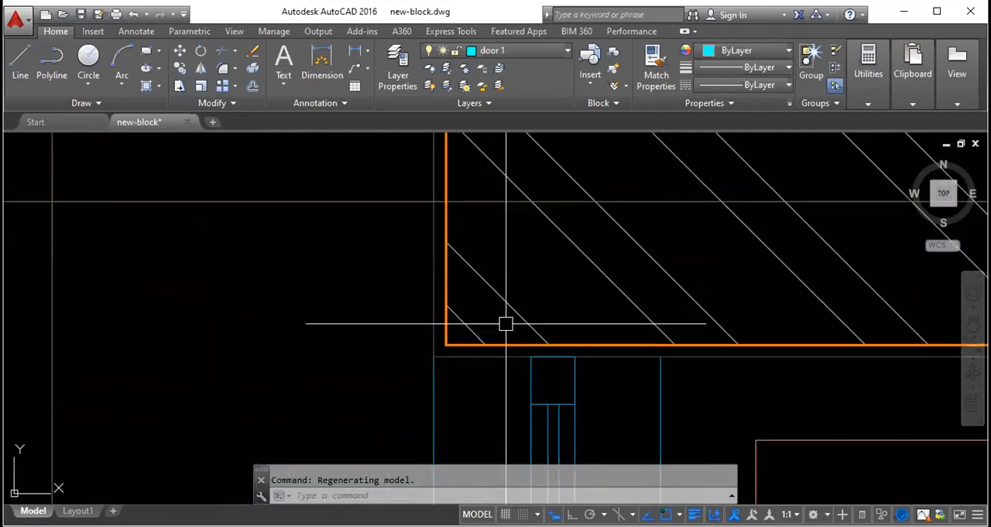
click(509, 344)
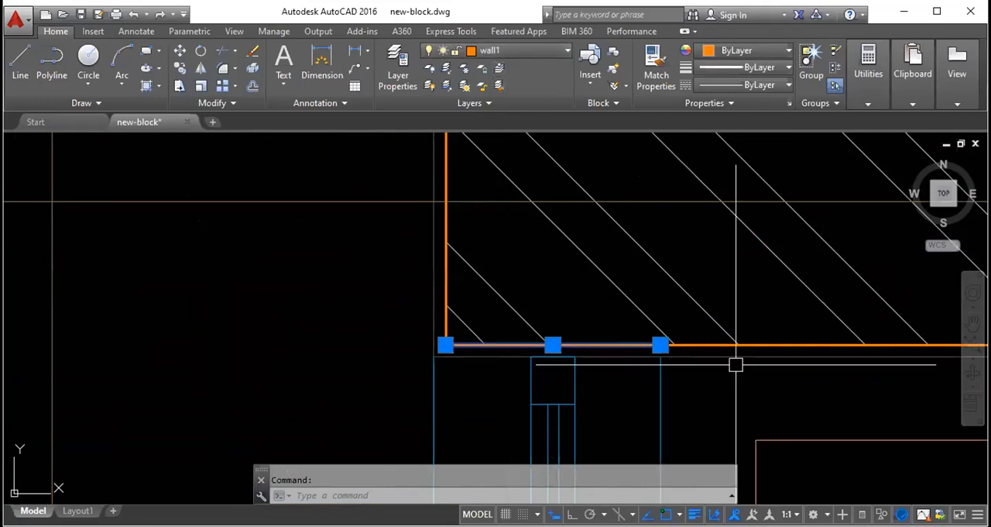
key(Escape)
scroll(535, 283, down, 3)
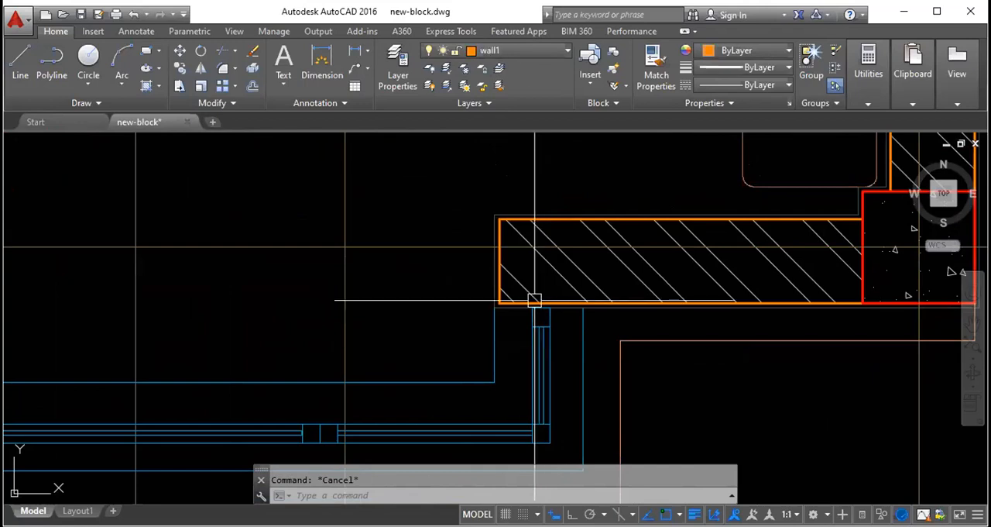
- Check the layer of the inner vertical and horizontal lines of bay window W11
click(494, 324)
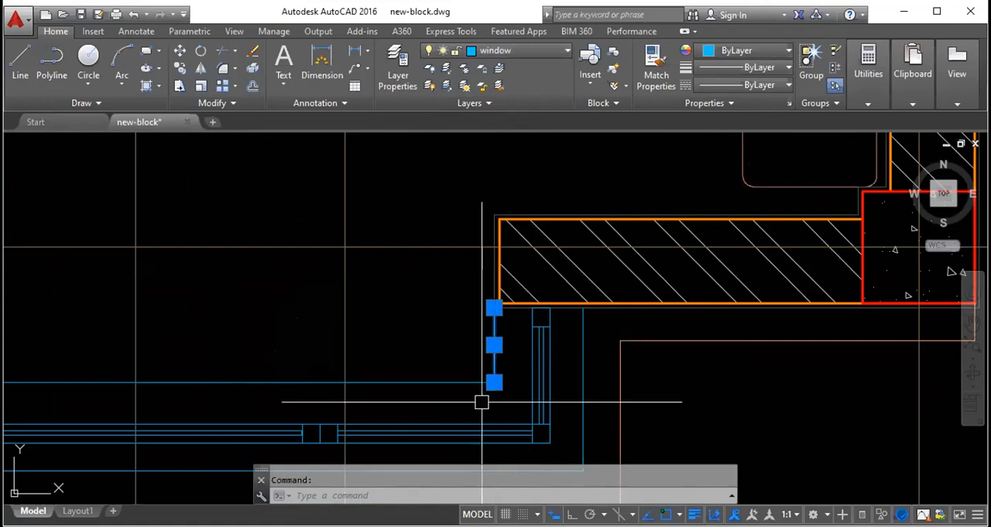
click(385, 387)
scroll(494, 303, down, 3)
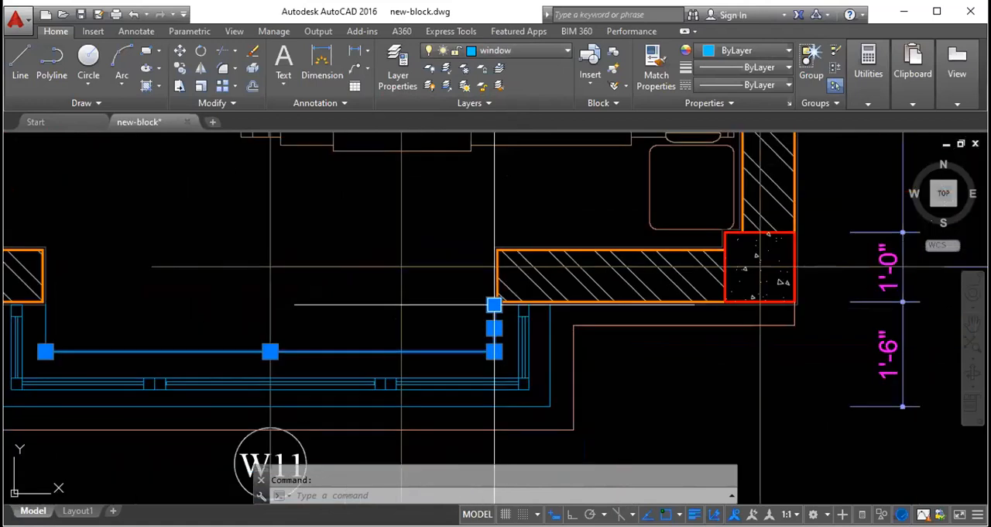
key(Escape)
scroll(495, 303, down, 2)
mouse_move(364, 288)
middle_down()
mouse_move(387, 336)
mouse_move(452, 368)
middle_up()
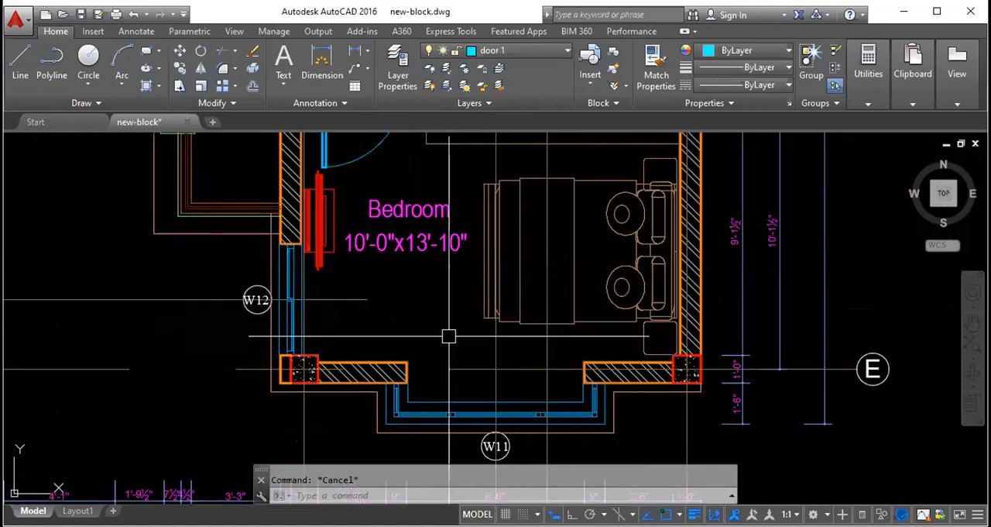
- Check the layer of the vertical line below the small three-slot pillar west of the first floor bedroom
scroll(448, 336, down, 4)
scroll(334, 260, up, 10)
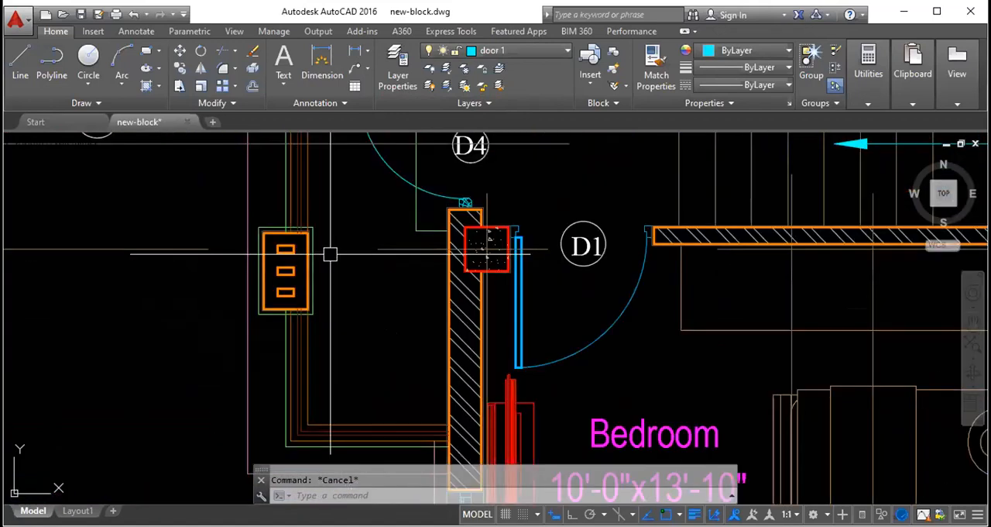
scroll(281, 281, down, 3)
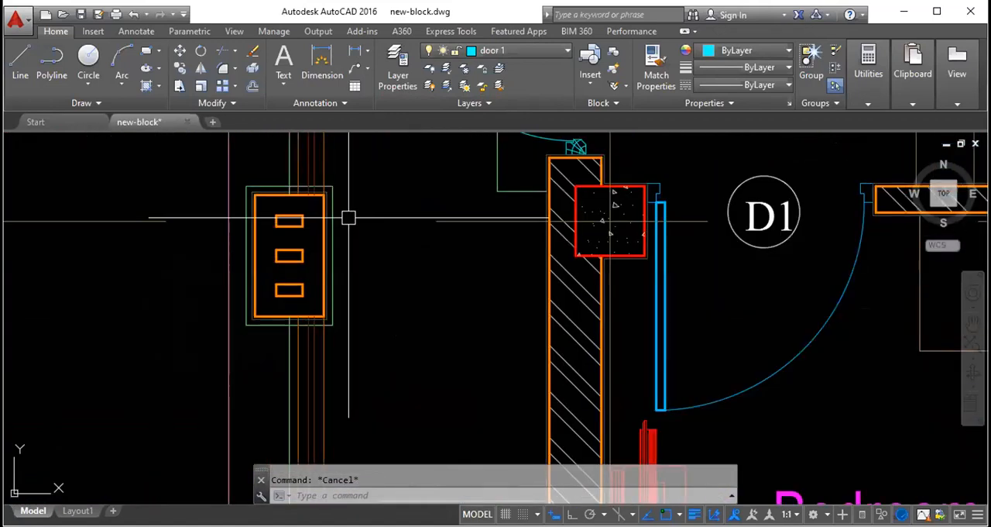
click(324, 341)
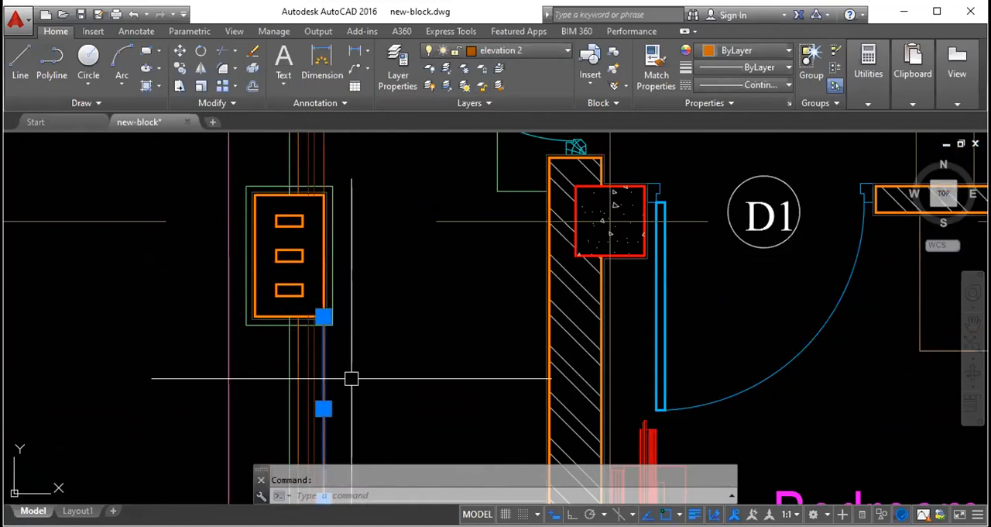
scroll(403, 267, down, 6)
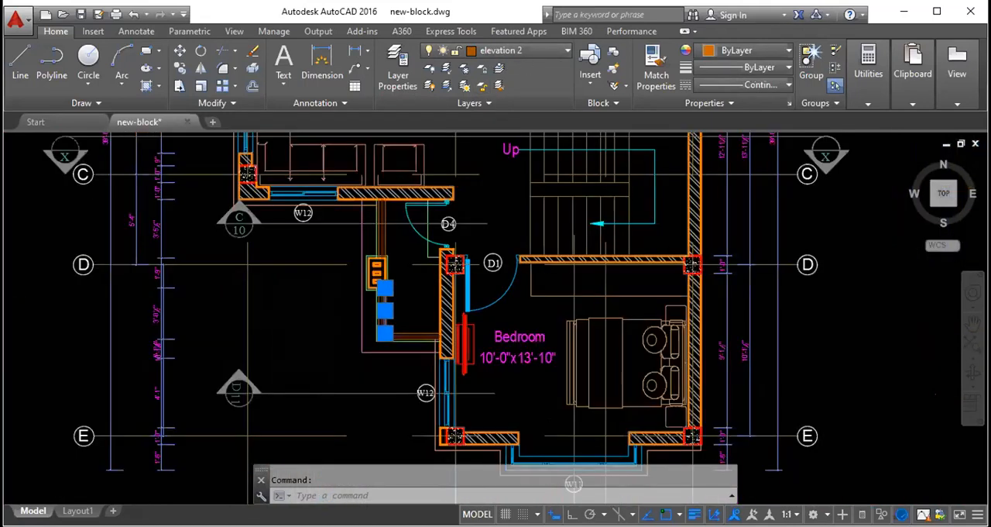
key(Escape)
- Examine the wall end beside door D1 and check the layer of the overall dimension above the first floor plan
middle_drag(465, 203, 455, 231)
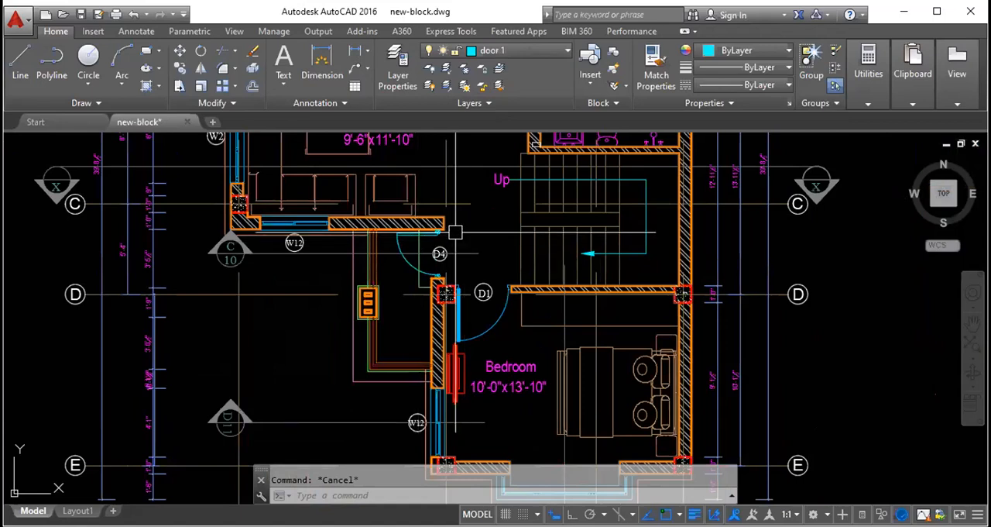
scroll(511, 291, up, 10)
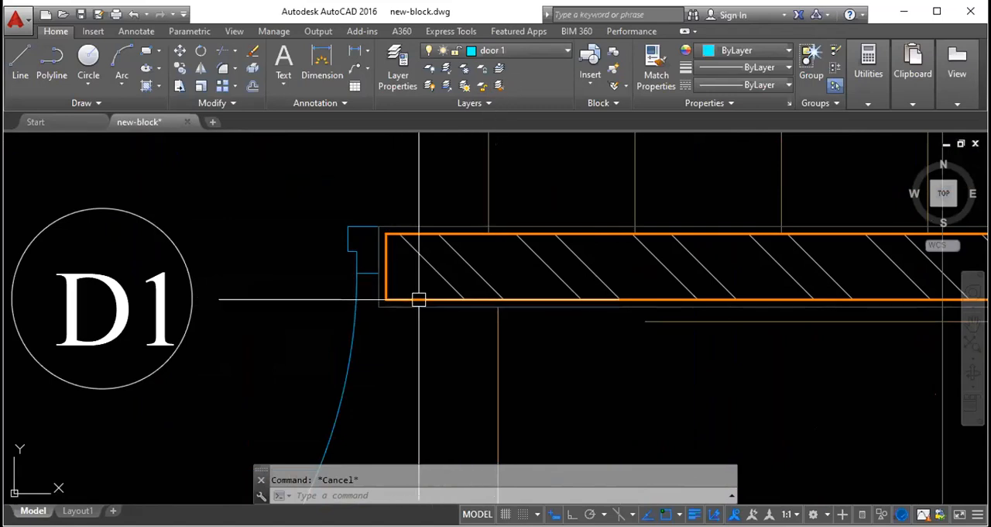
scroll(434, 321, down, 4)
scroll(447, 300, down, 8)
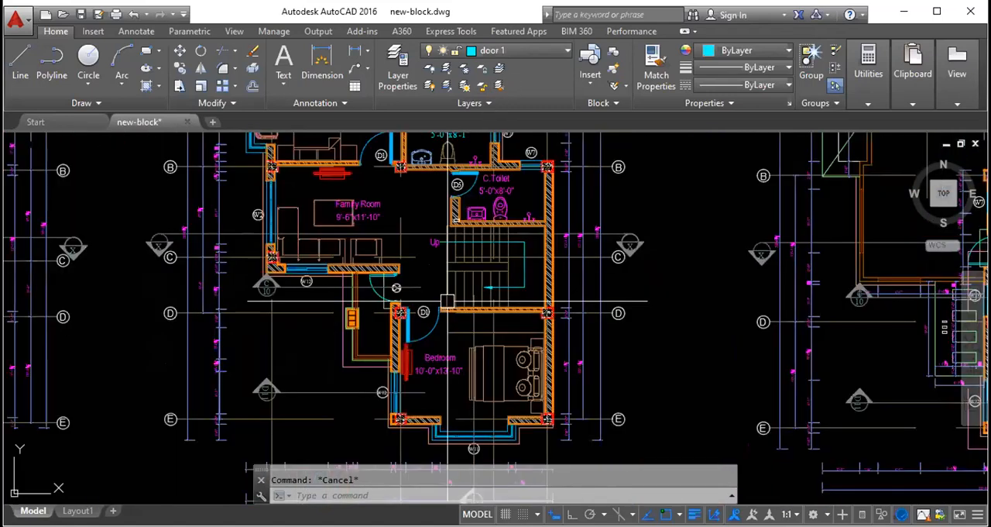
scroll(447, 300, down, 5)
scroll(457, 244, up, 4)
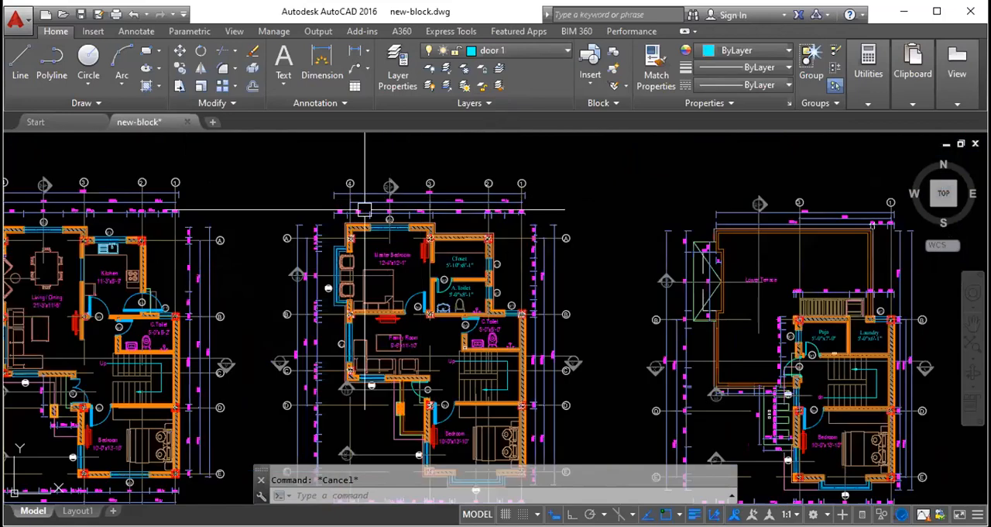
click(452, 194)
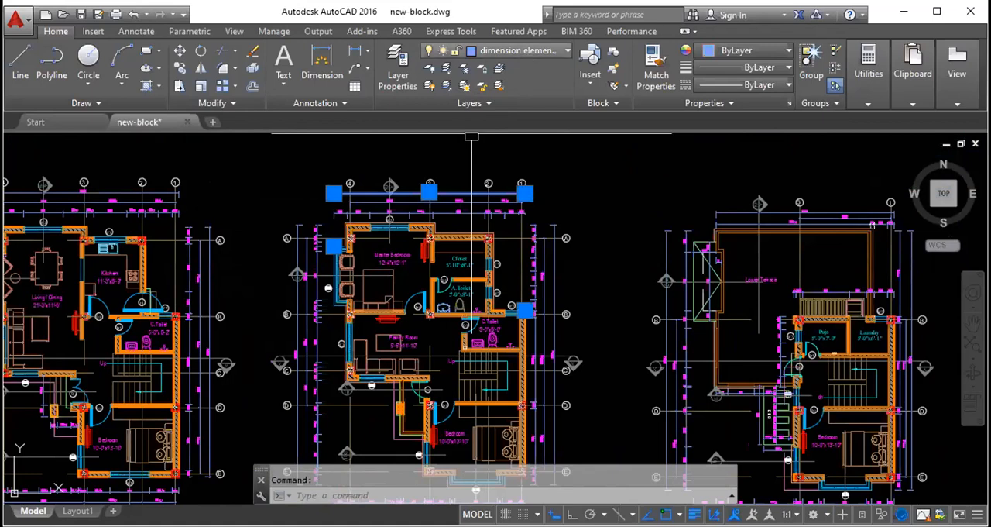
scroll(469, 203, up, 4)
key(Escape)
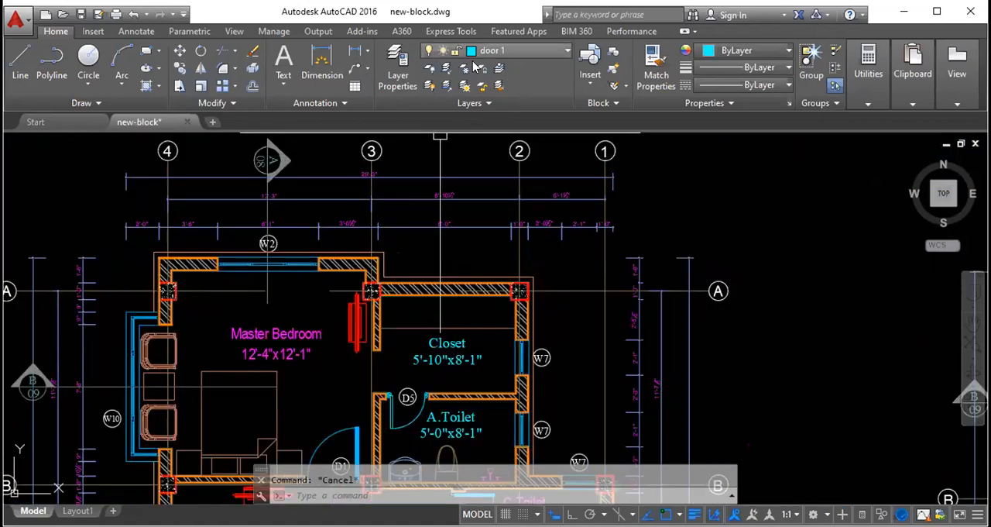
- Turn off the dimension element- 8 layer of the overall dimension and hide the dimensions on the floor plans
click(418, 176)
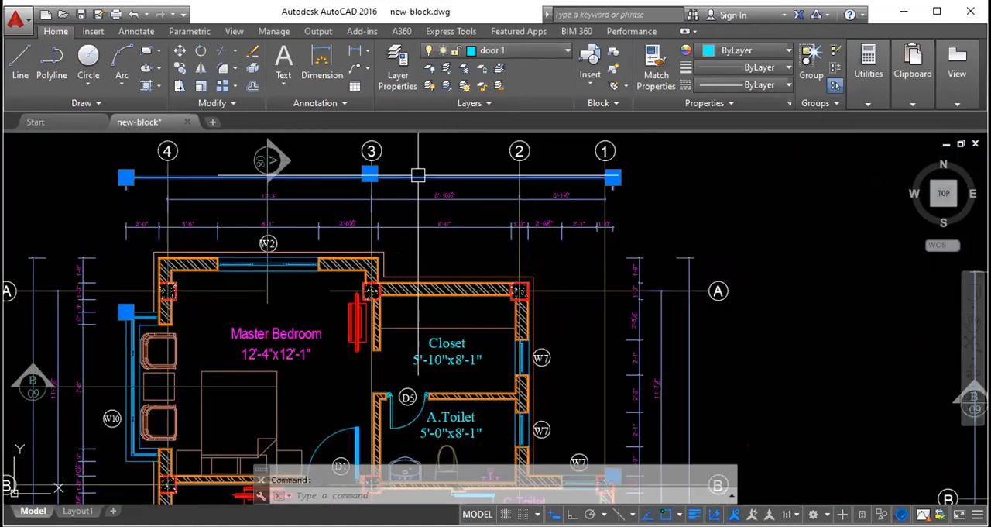
click(432, 54)
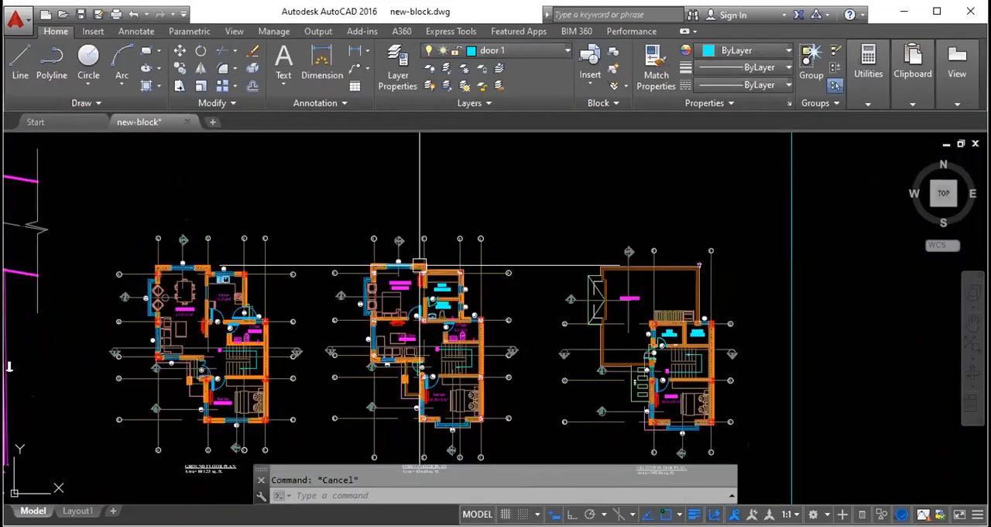
scroll(404, 213, down, 5)
scroll(410, 244, up, 5)
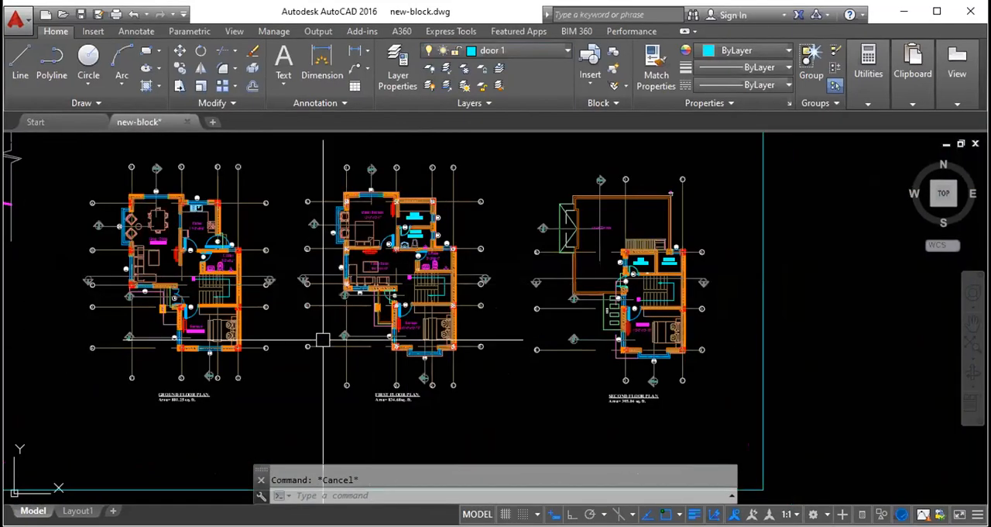
- Turn off the c line layer to hide the grid centre lines on all floor plans
click(503, 49)
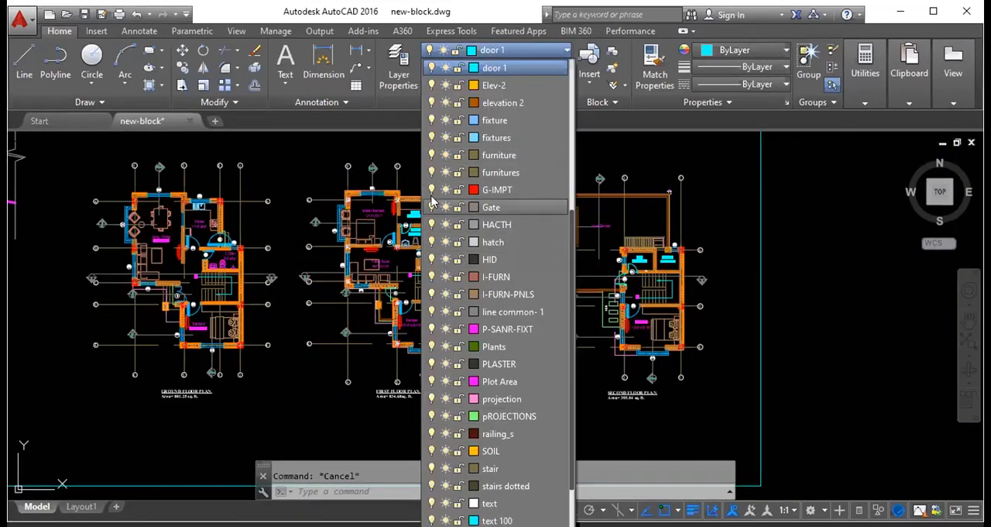
scroll(432, 202, up, 4)
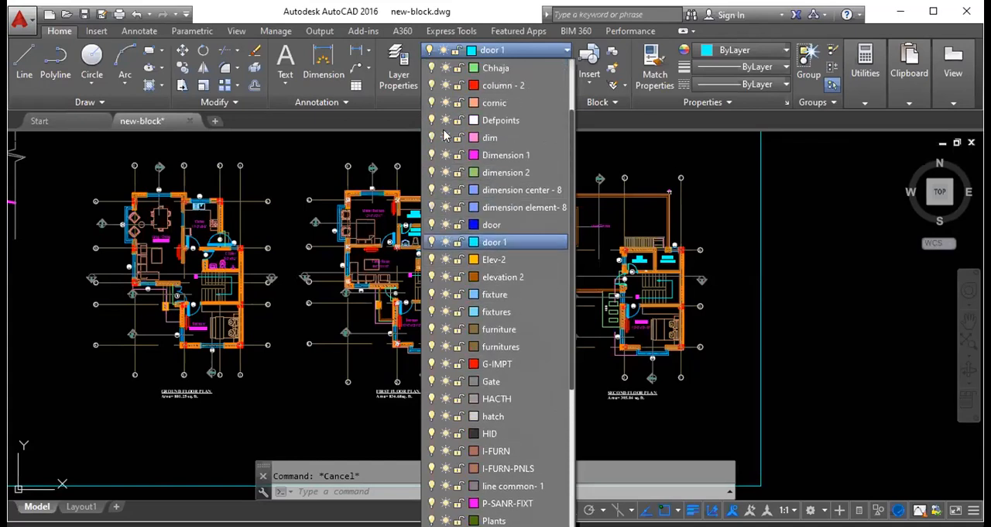
scroll(444, 136, up, 1)
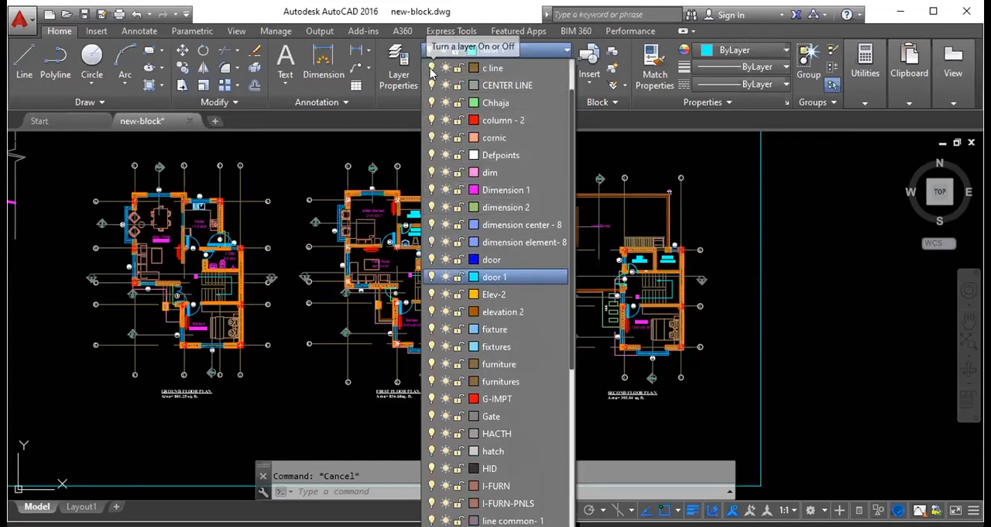
click(432, 68)
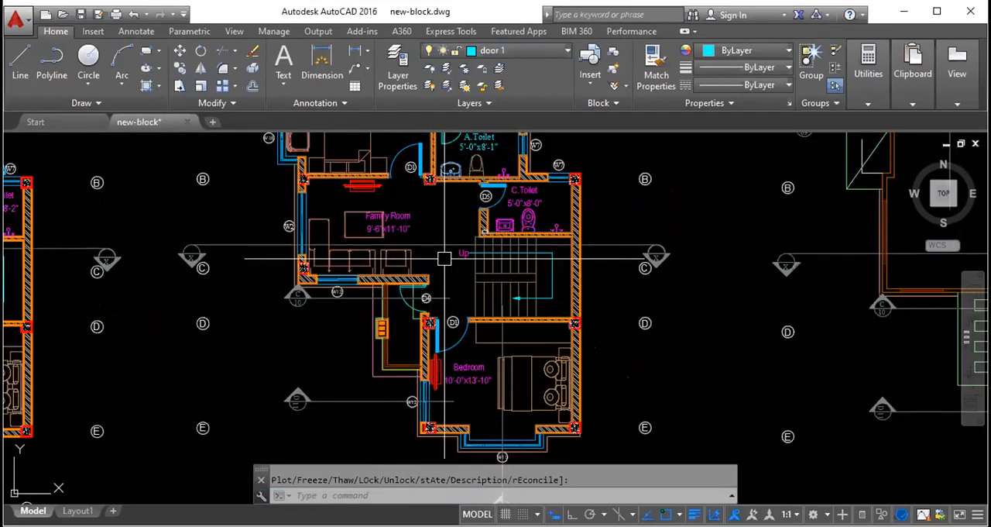
scroll(445, 268, down, 2)
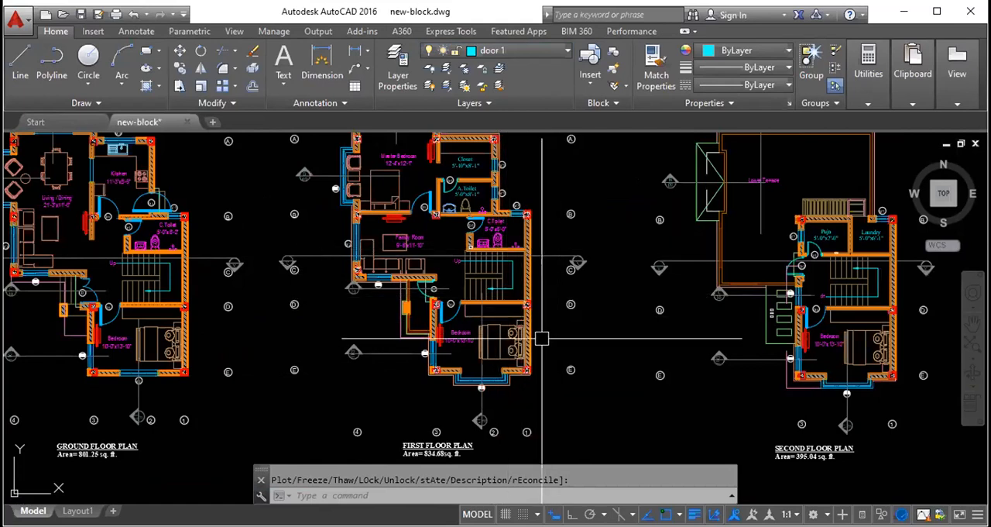
- Turn the dimension element- 8 and c line layers back on to show the dimensions and grid centre lines
click(513, 48)
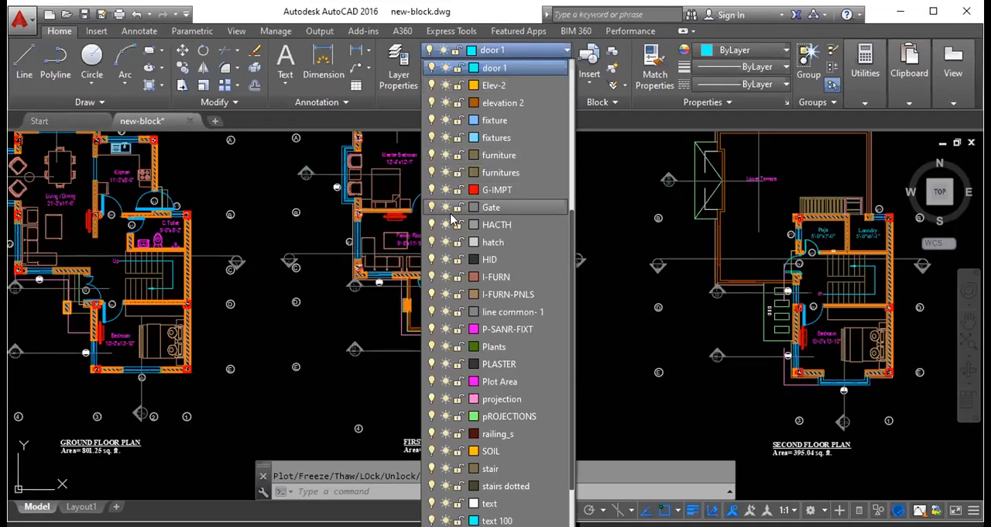
scroll(426, 128, up, 3)
click(431, 120)
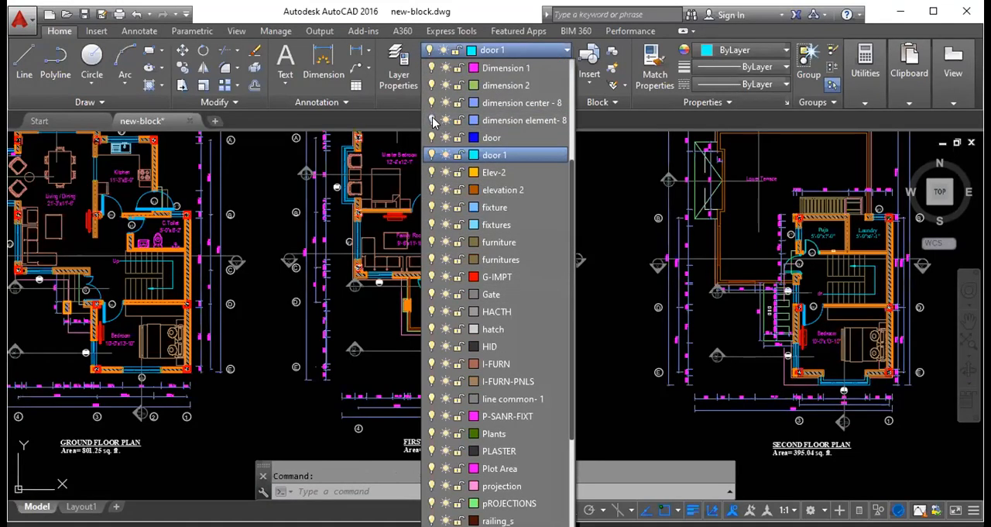
scroll(434, 116, up, 3)
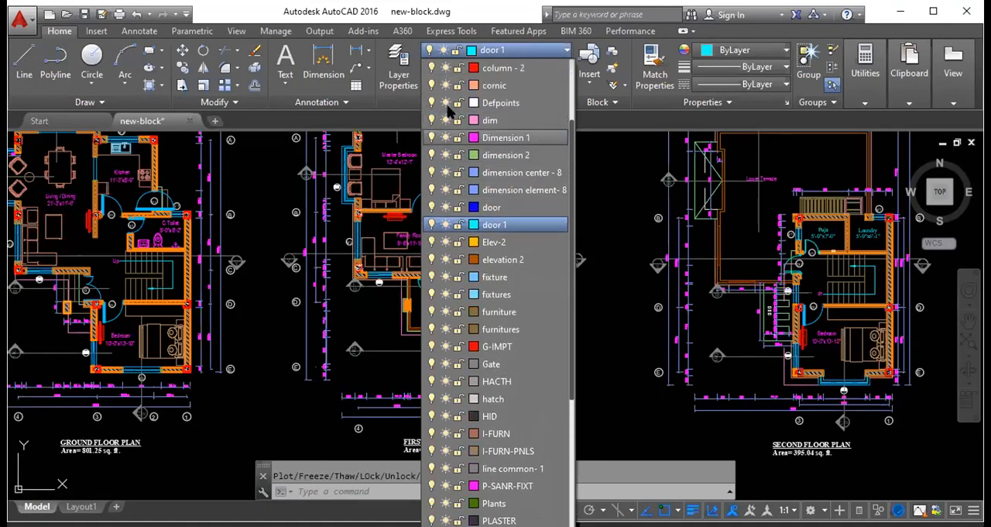
scroll(449, 112, up, 3)
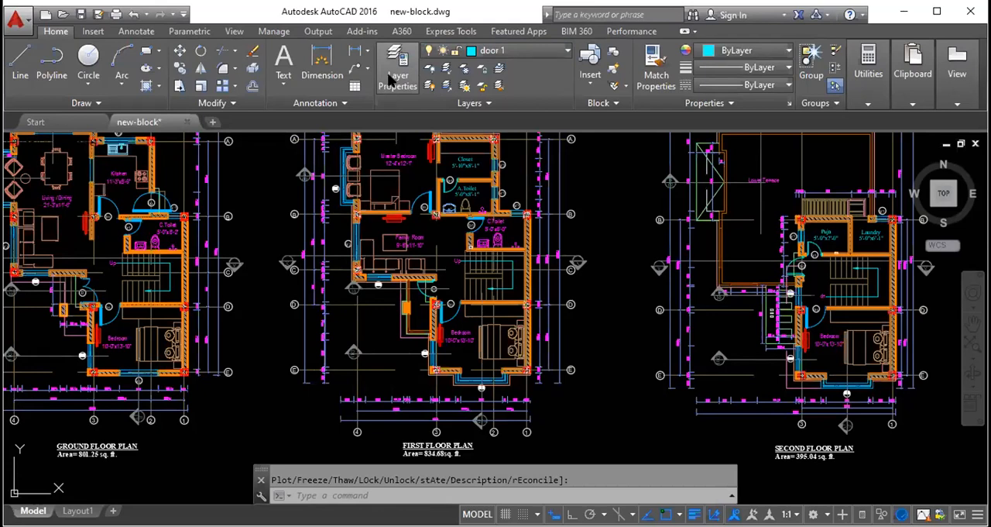
- View the drawing's full layer list in the layer properties manager and close the manager again
click(393, 78)
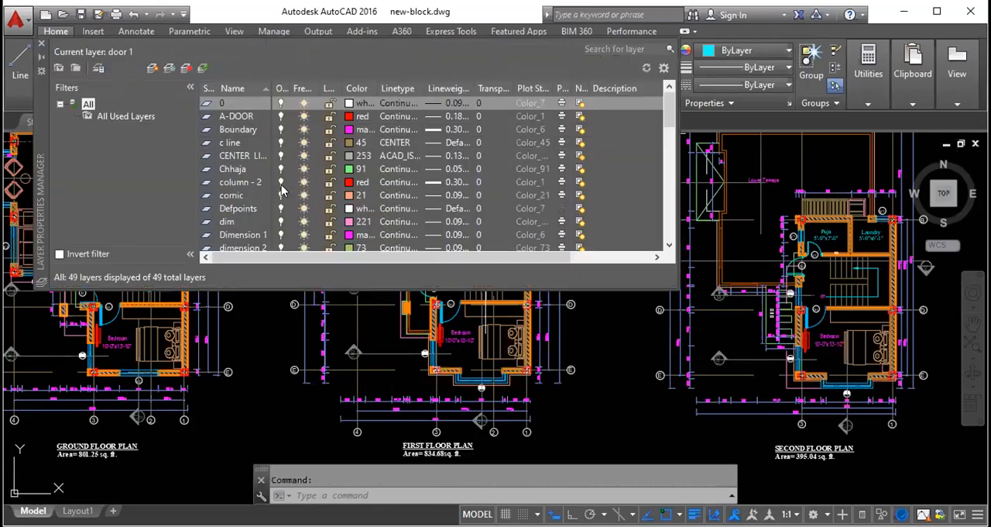
click(41, 44)
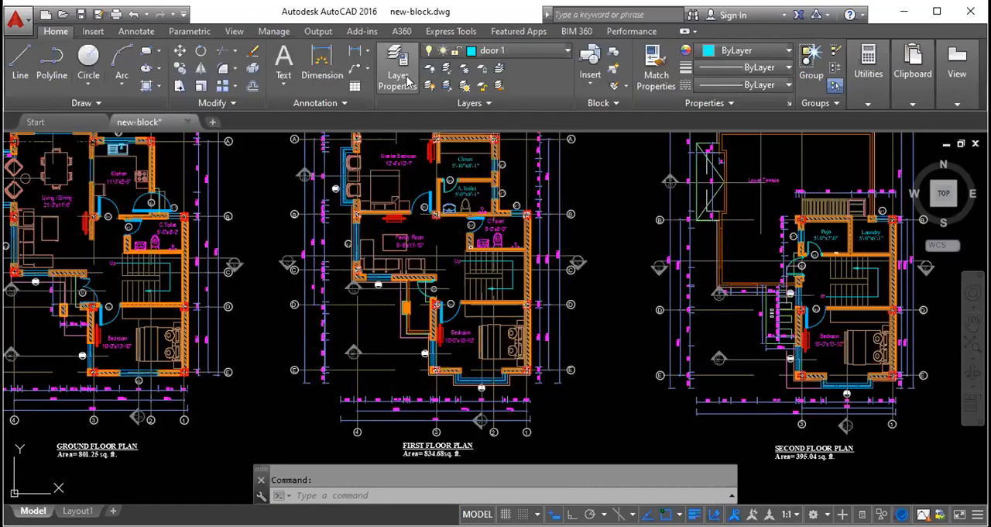
click(90, 32)
click(55, 32)
- Restore the previous layer status with the LAYERP command
text(l)
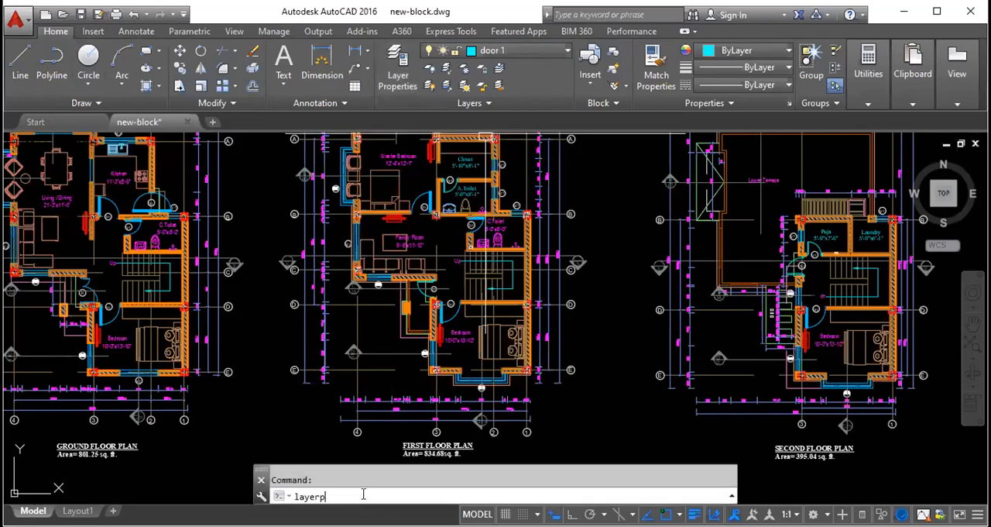
text(ayerp)
key(Return)
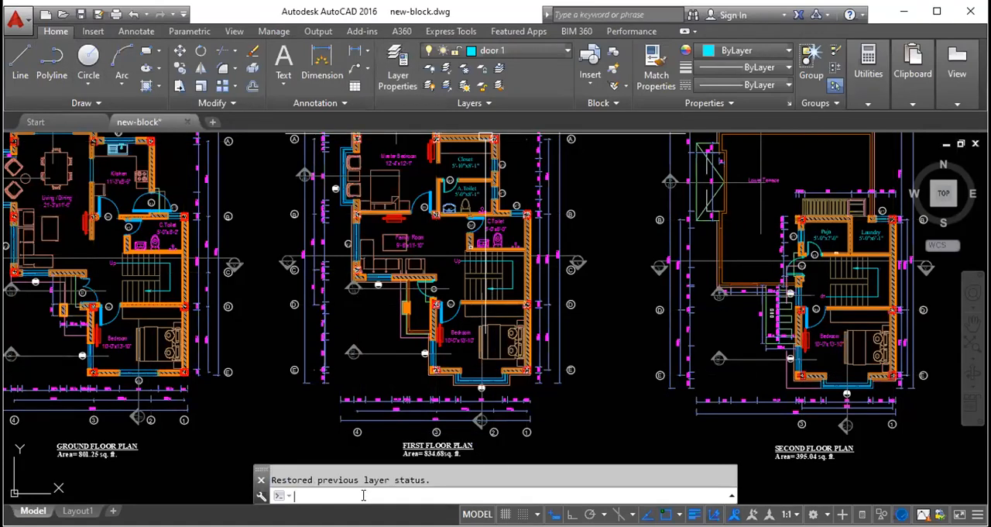
key(Escape)
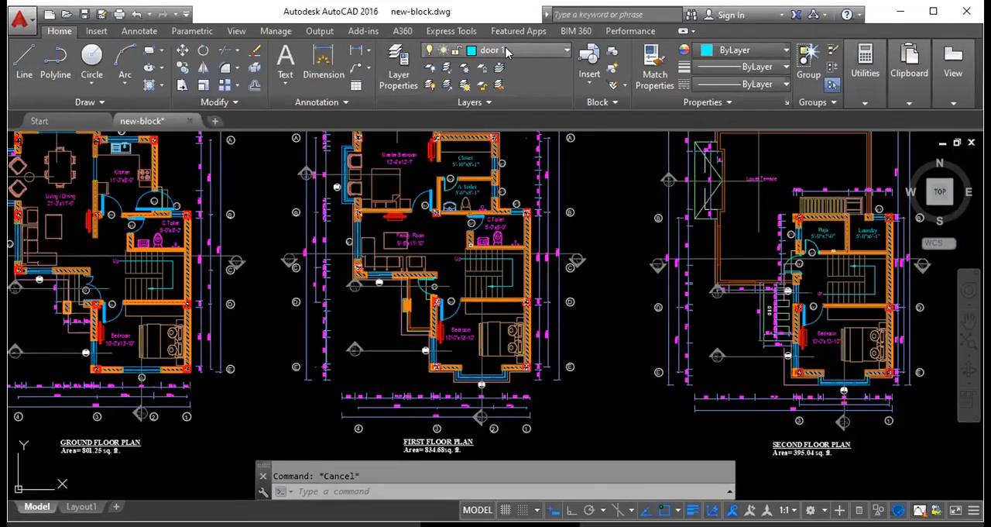
- Make layer 0 the current layer
click(505, 47)
scroll(498, 213, up, 3)
scroll(499, 212, up, 3)
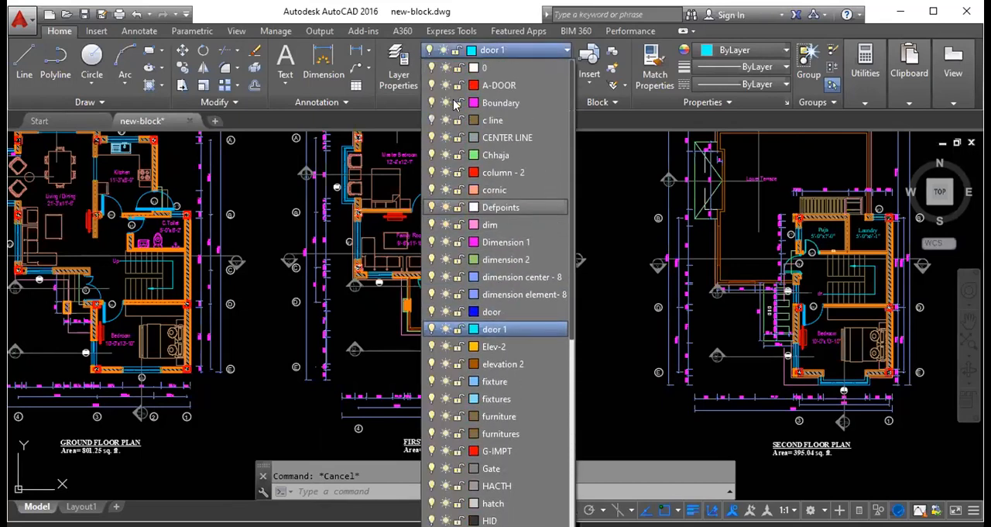
click(489, 70)
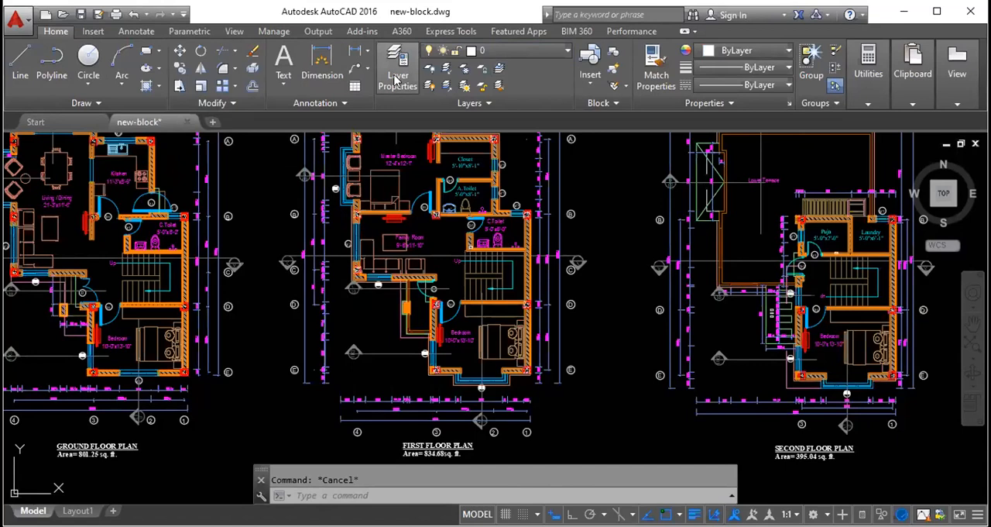
- Check the layer of door D1 at the first floor bedroom
scroll(442, 308, up, 4)
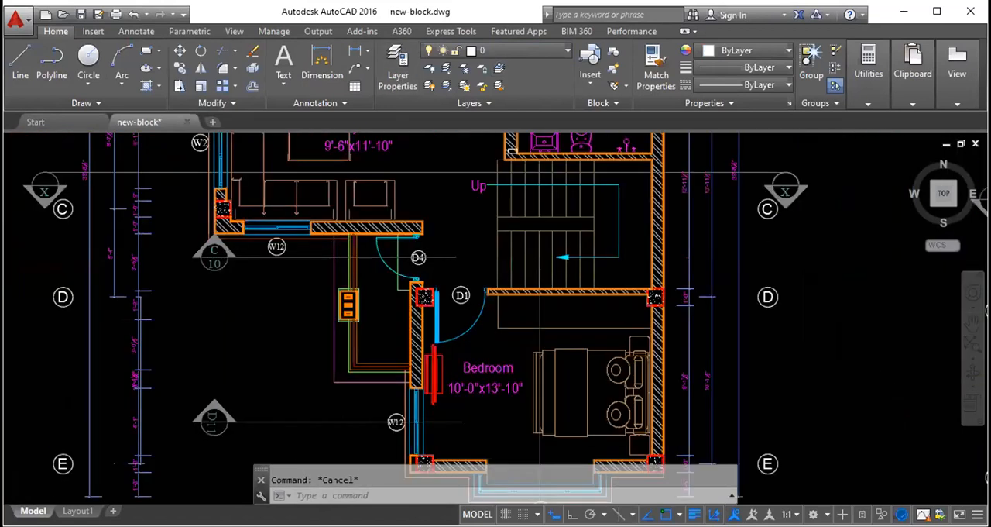
scroll(425, 305, up, 4)
click(456, 315)
key(Escape)
scroll(488, 309, down, 4)
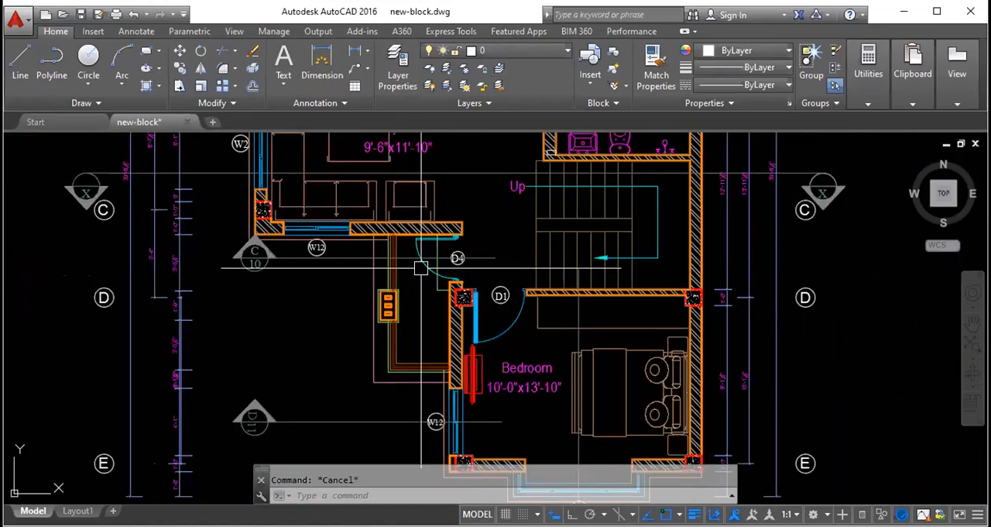
- Check the layers of the toilet fixtures in A.Toilet and C.Toilet on the first floor plan
middle_drag(615, 236, 694, 409)
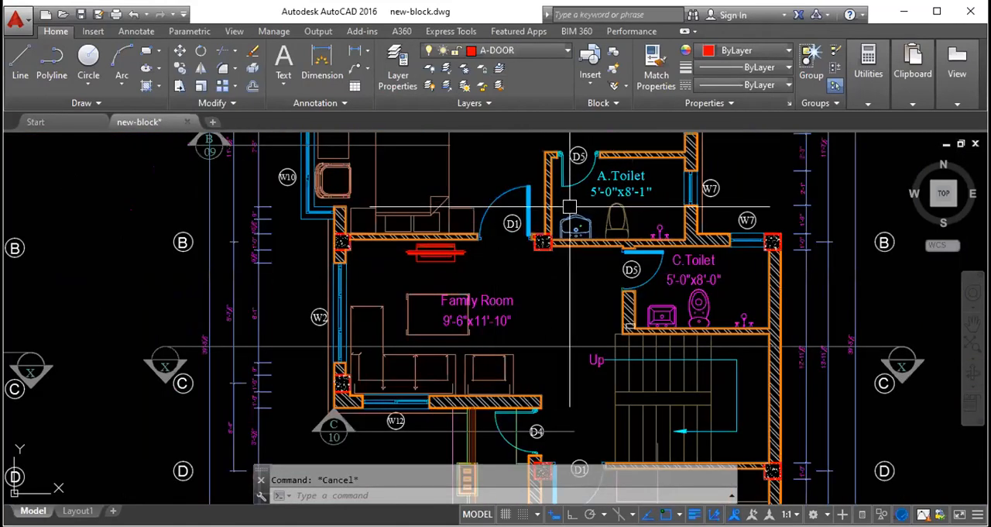
click(617, 218)
key(Escape)
click(699, 306)
key(Escape)
key(Escape)
- Check the layer of the Master Bedroom and Family Room labels on the first floor plan
middle_drag(552, 215, 565, 323)
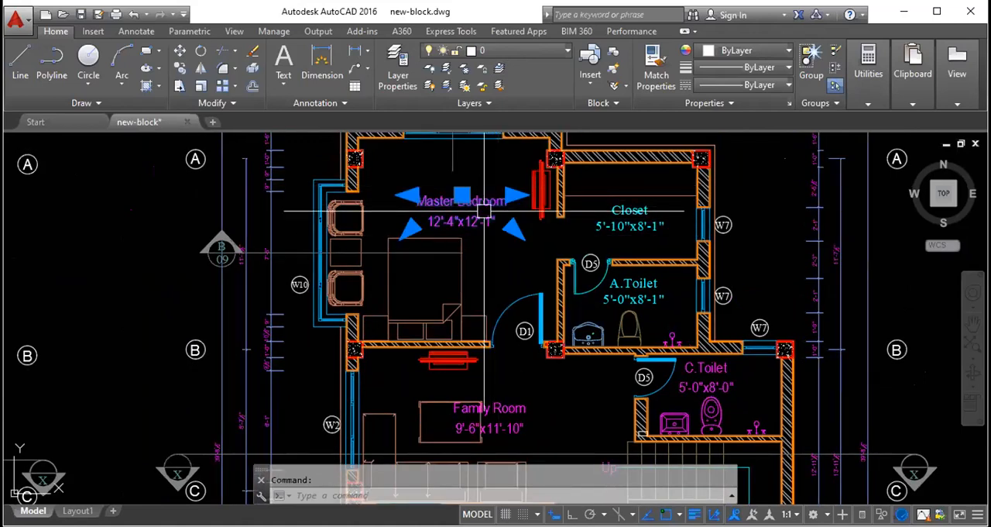
click(471, 216)
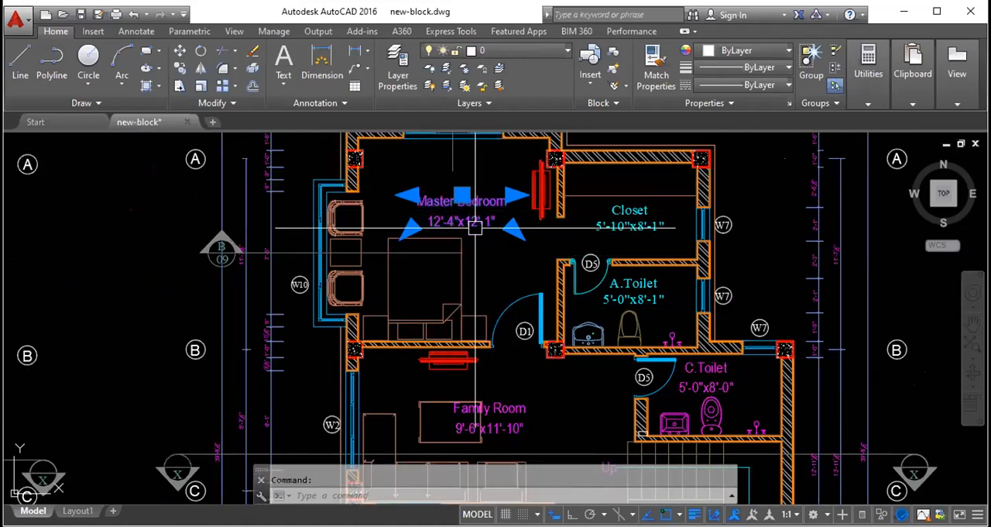
click(490, 414)
scroll(456, 249, down, 2)
scroll(456, 248, down, 2)
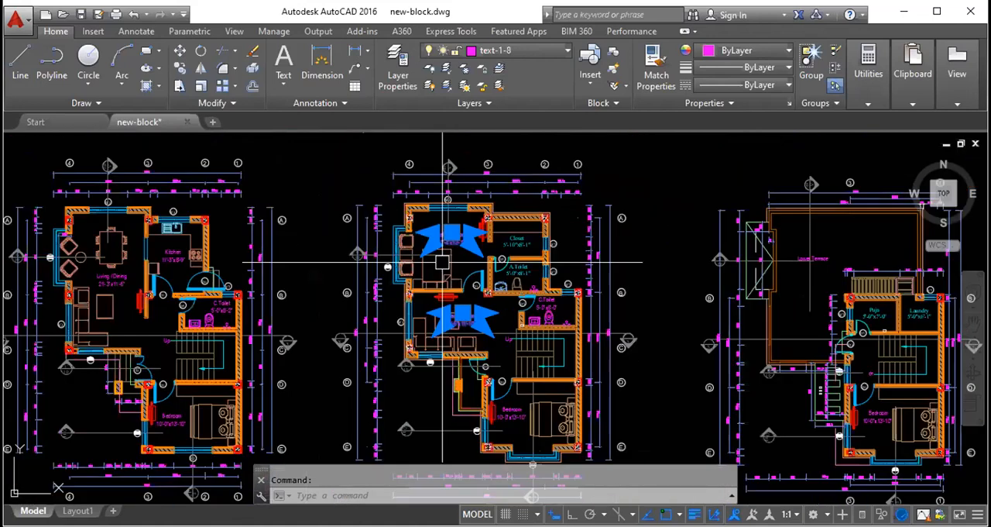
key(Escape)
- Examine the concrete hatch of the column between doors D4 and D1 on the first floor plan
scroll(480, 364, up, 2)
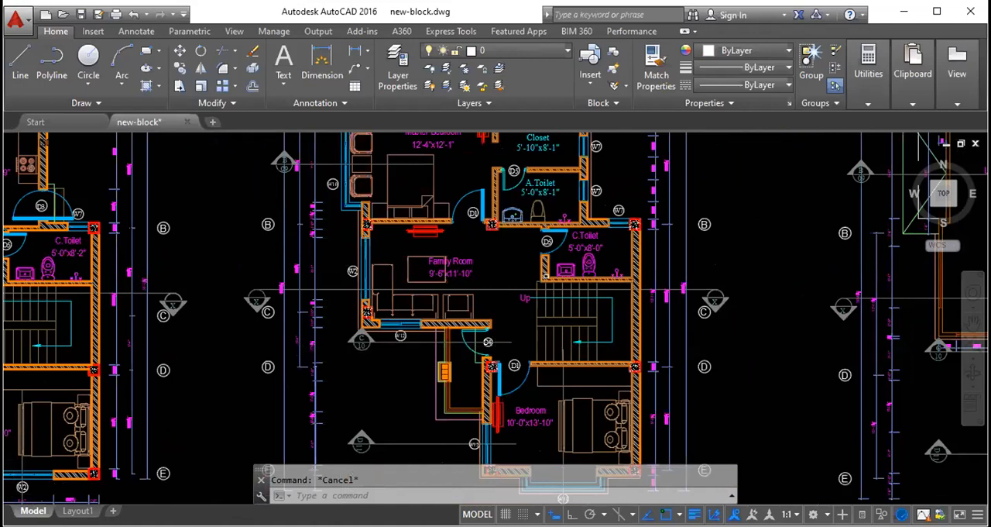
scroll(491, 364, up, 8)
click(506, 389)
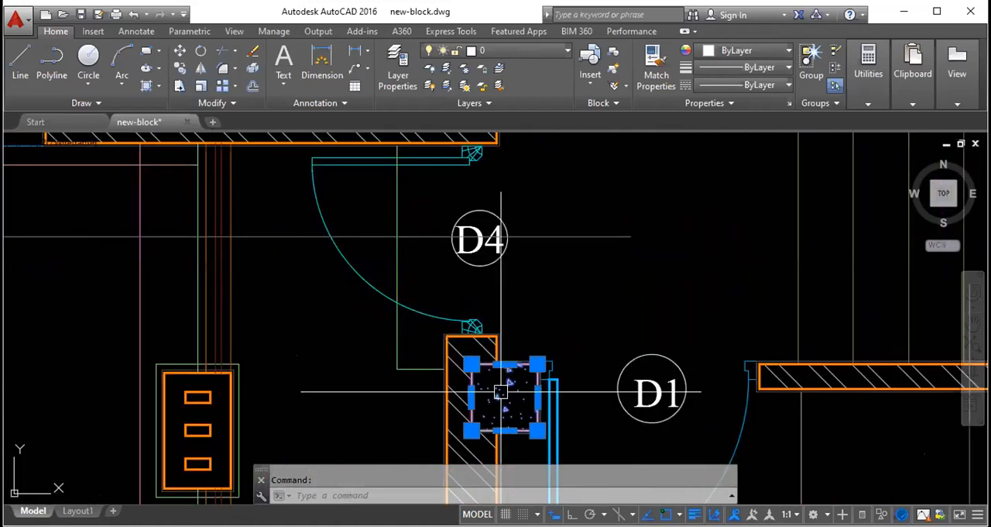
scroll(591, 296, down, 5)
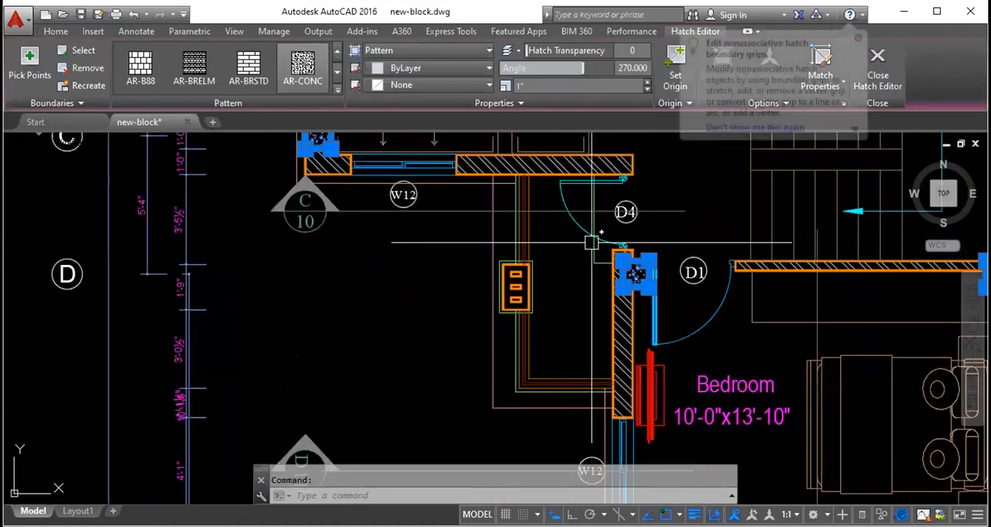
key(Escape)
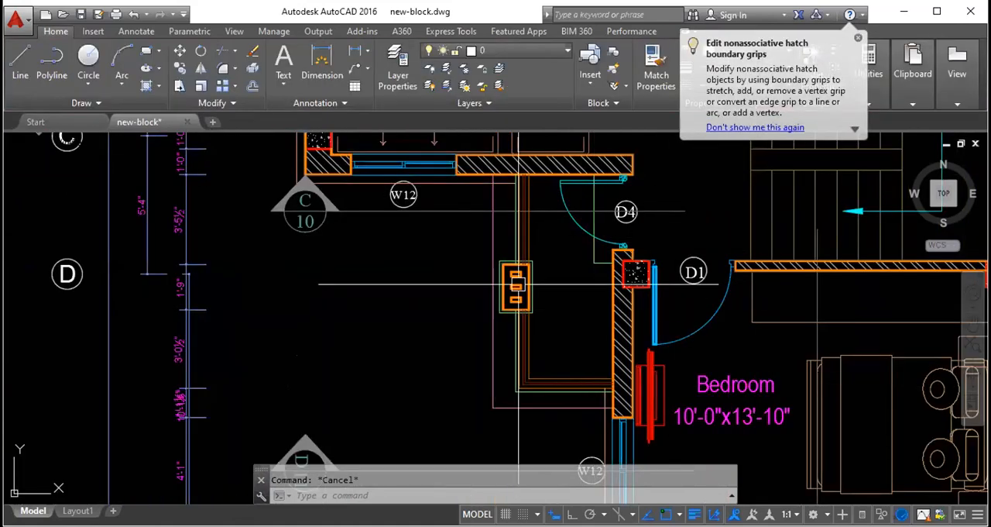
- Look through the layer list and turn the c line layer on in the layer properties manager
scroll(374, 364, down, 4)
middle_drag(462, 213, 492, 333)
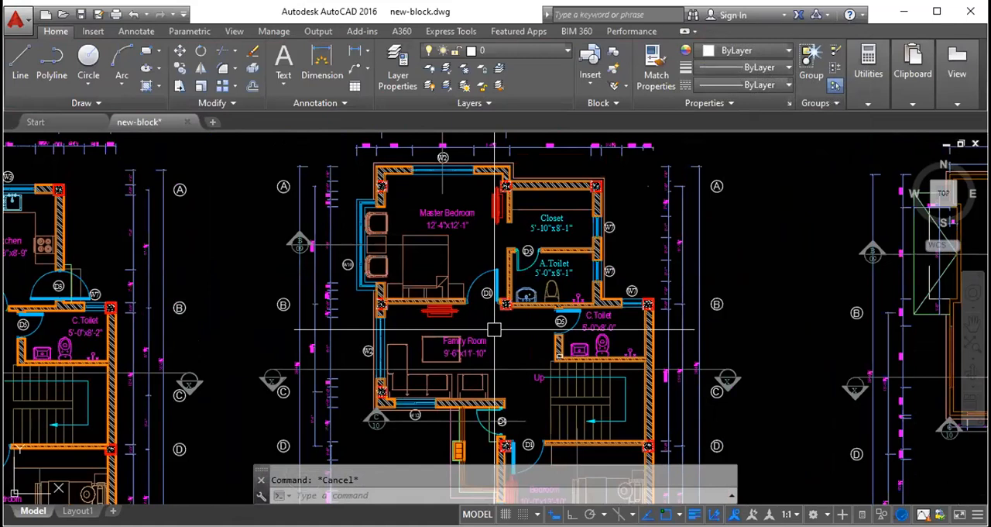
click(518, 47)
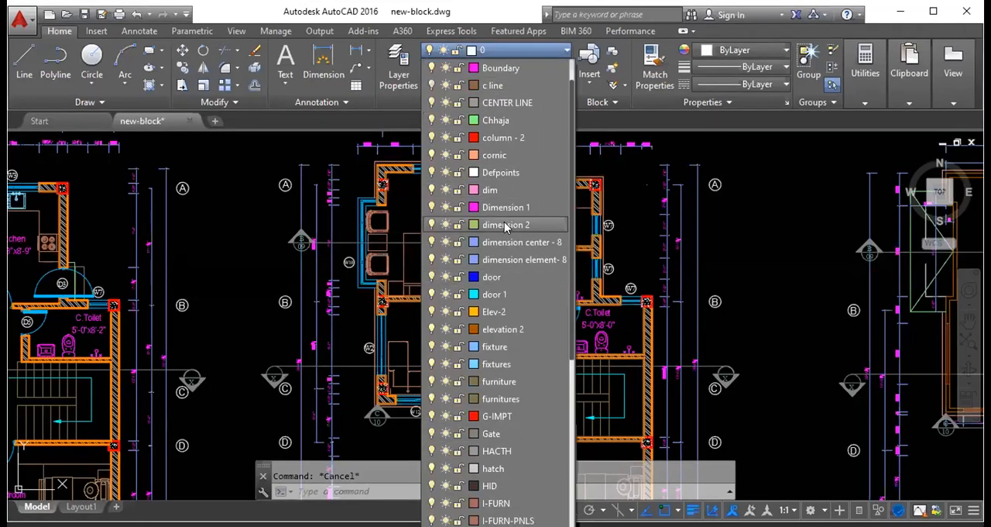
click(504, 49)
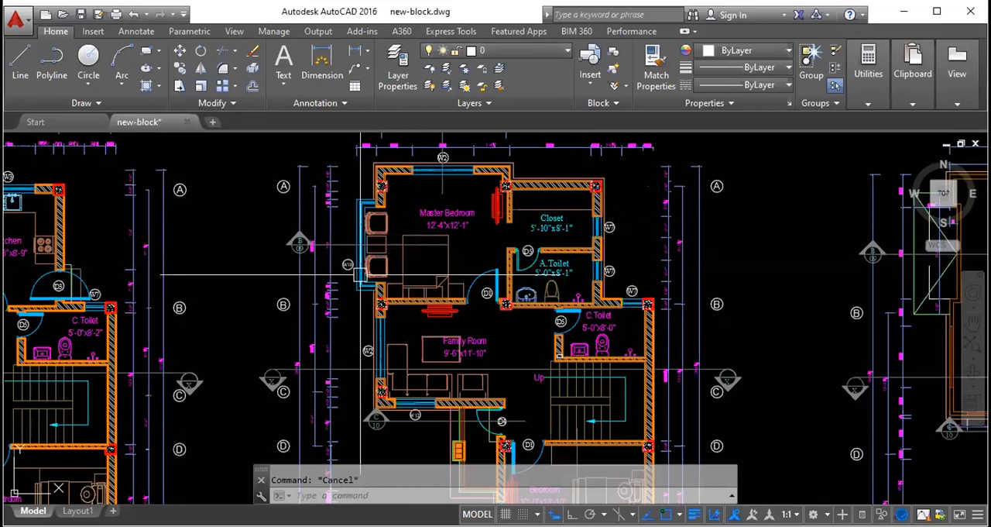
click(520, 53)
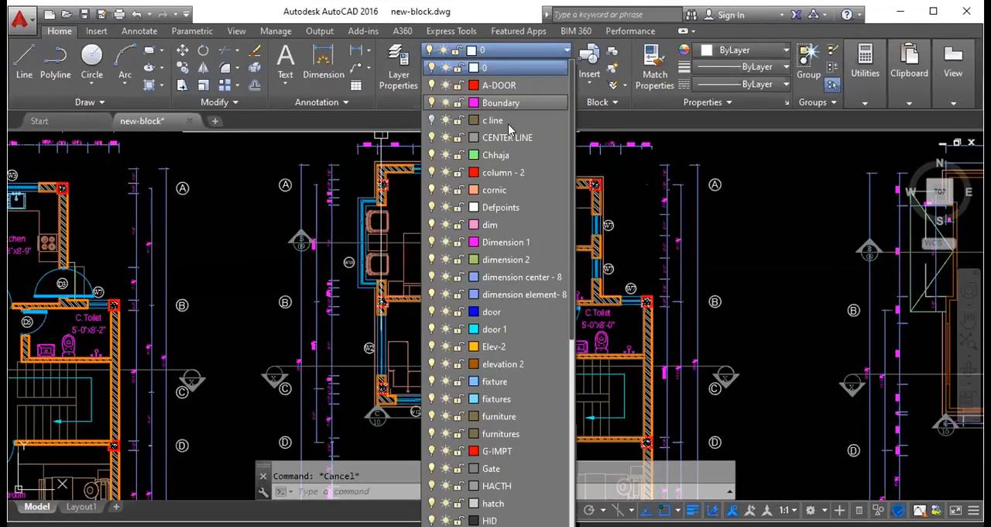
click(503, 49)
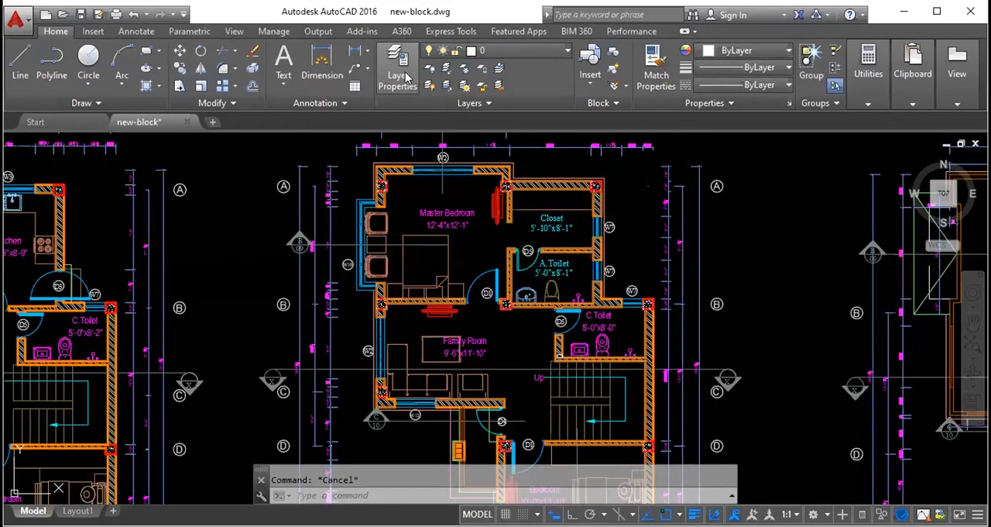
click(406, 77)
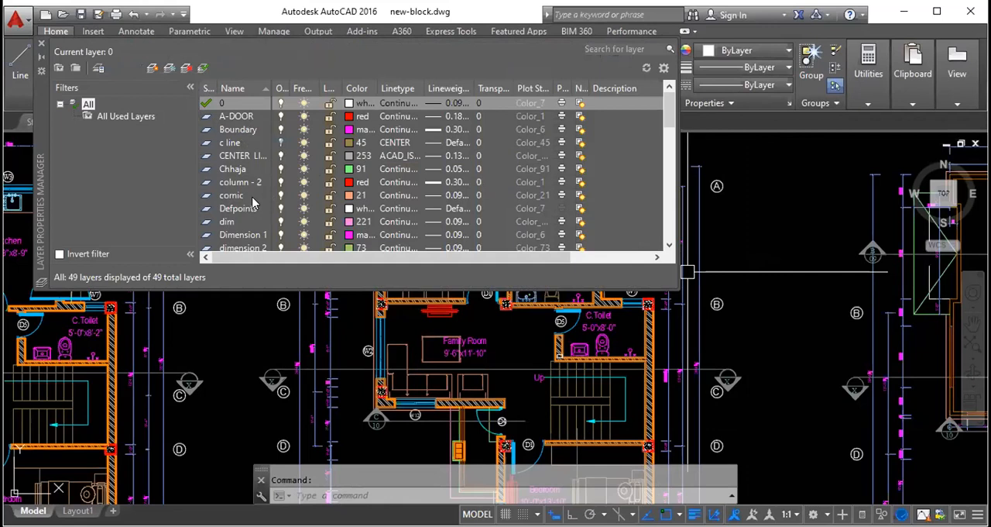
click(280, 144)
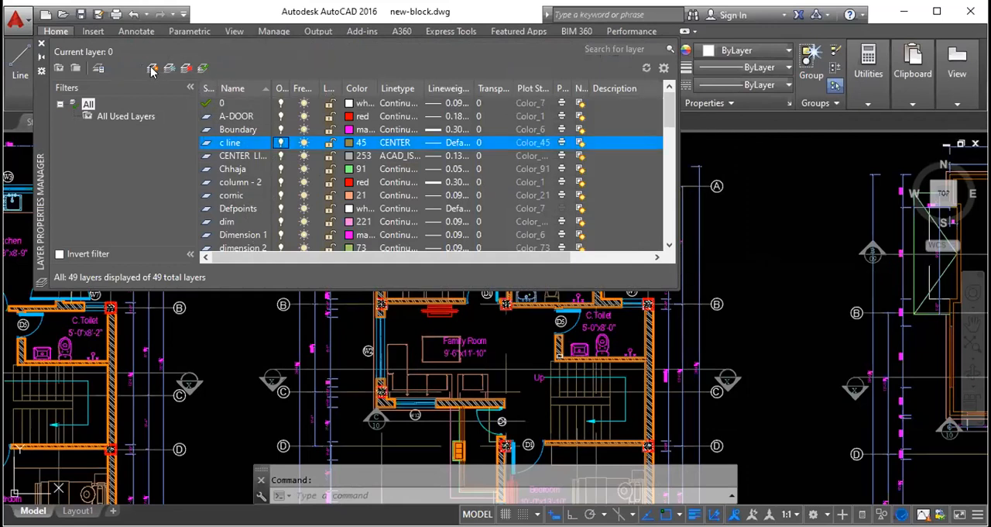
- Create a new layer based on the A-DOOR layer and name it sikirako layer
click(240, 116)
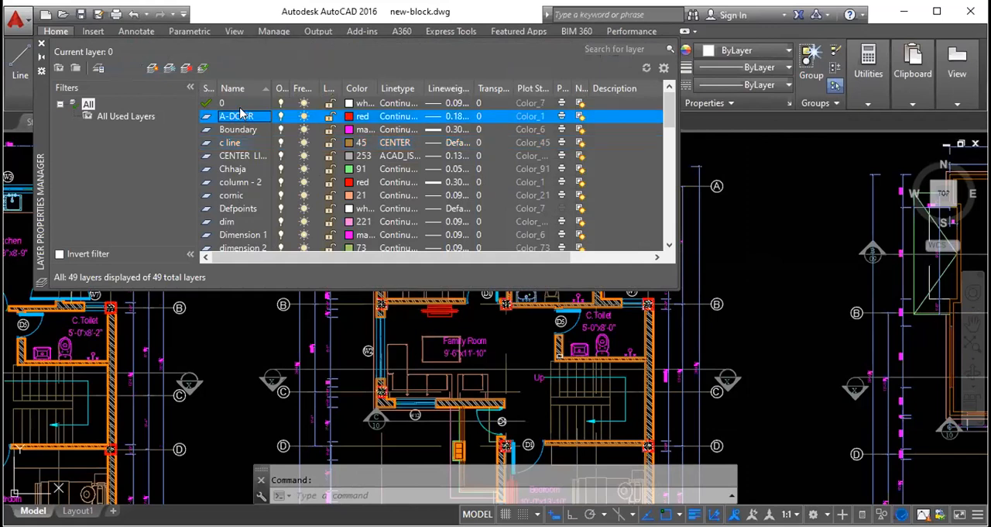
click(152, 70)
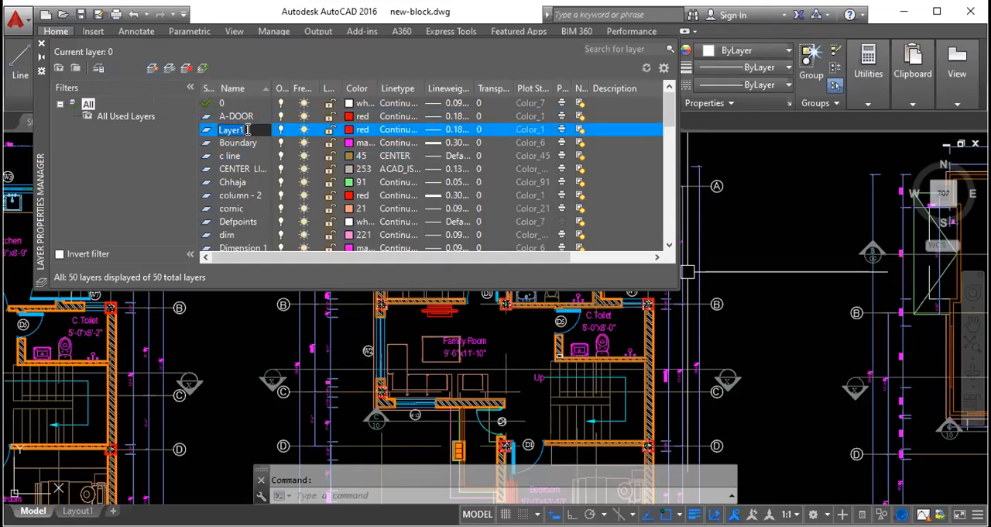
text(sikirako l)
key(Return)
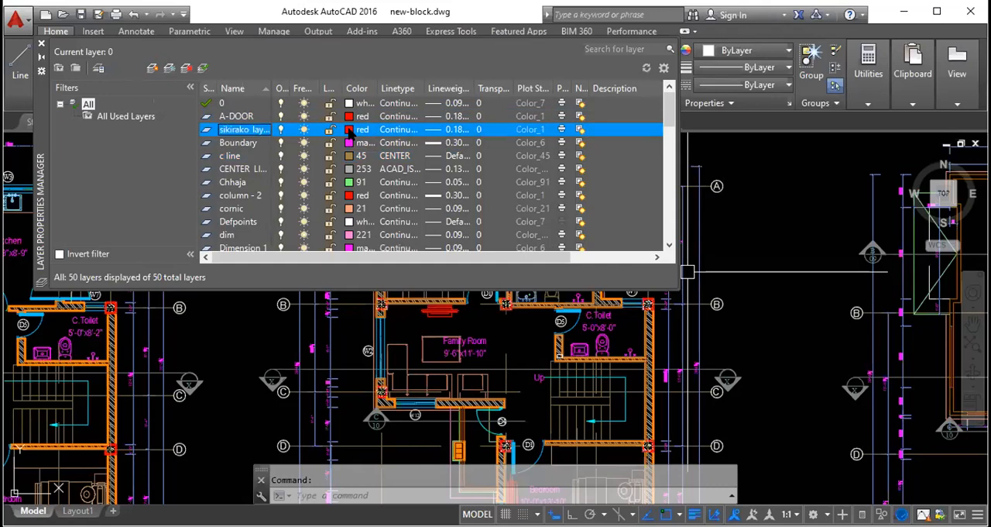
- Set the colour of the new sikirako layer to index color 50 (yellow)
click(348, 131)
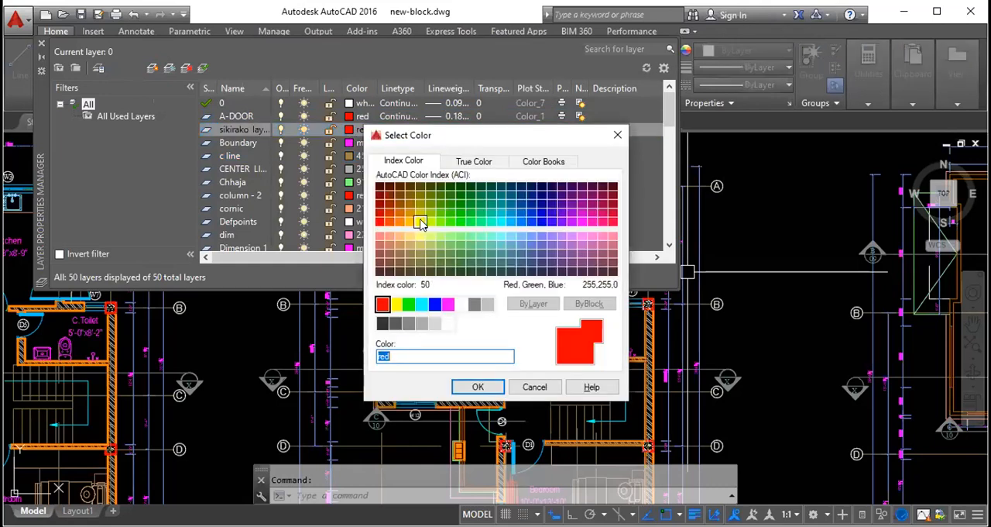
click(420, 222)
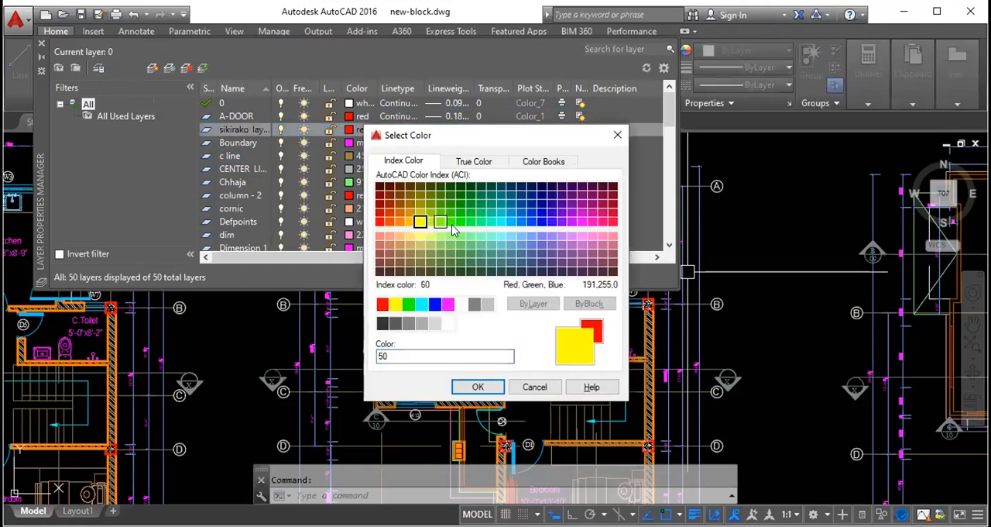
click(478, 387)
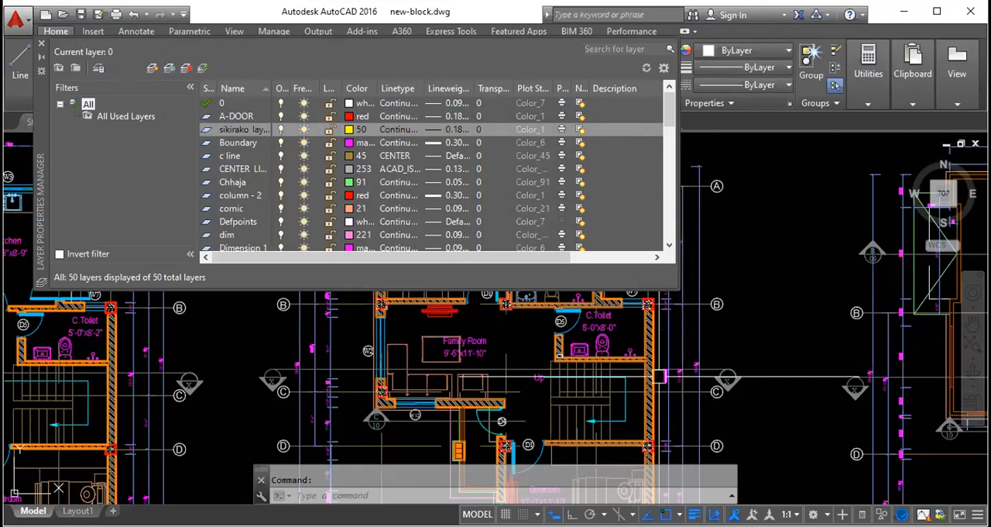
- Examine the loaded linetypes for the Boundary layer and the further linetypes available from acad.lin
click(395, 142)
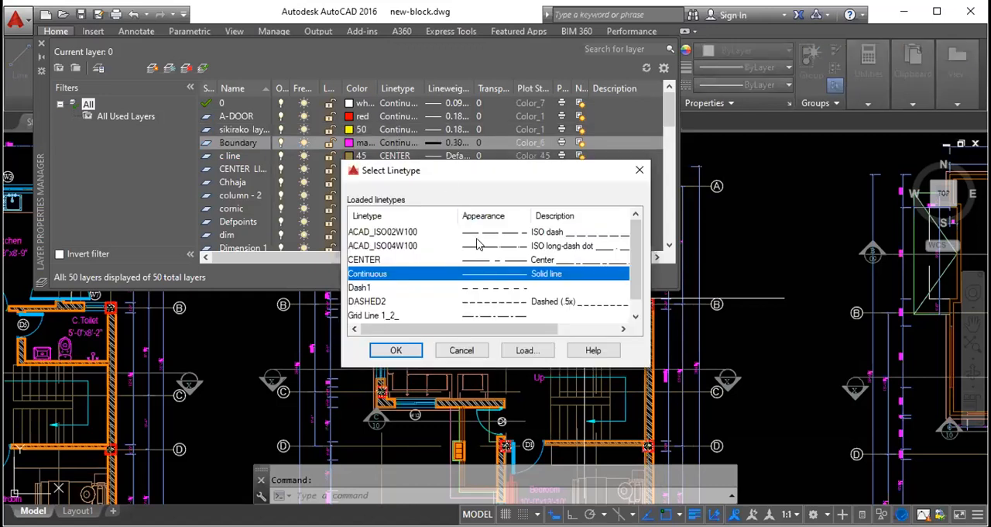
click(486, 261)
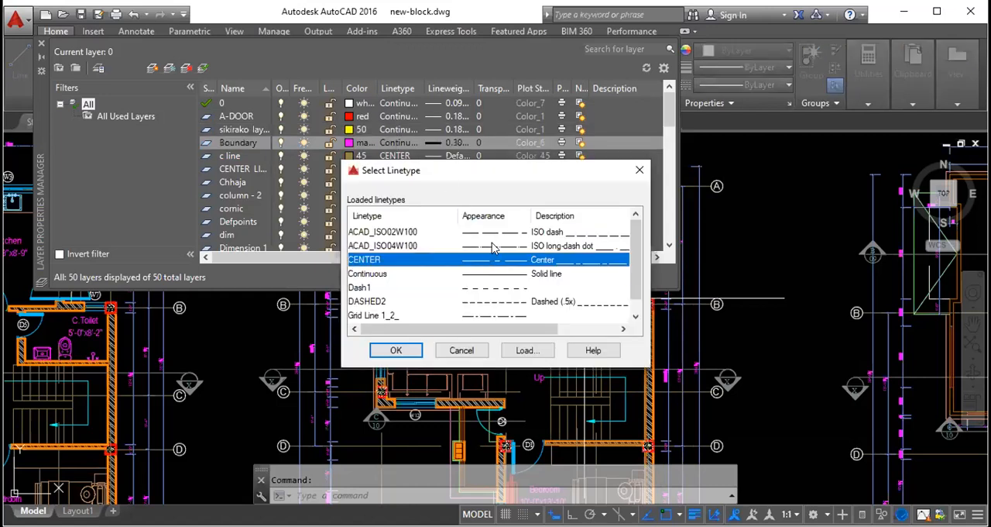
click(492, 246)
click(492, 232)
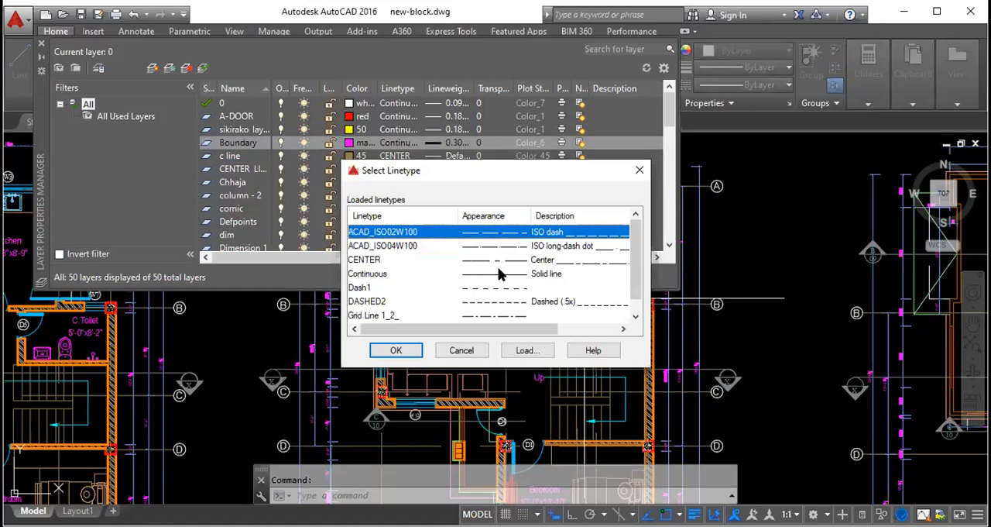
click(525, 350)
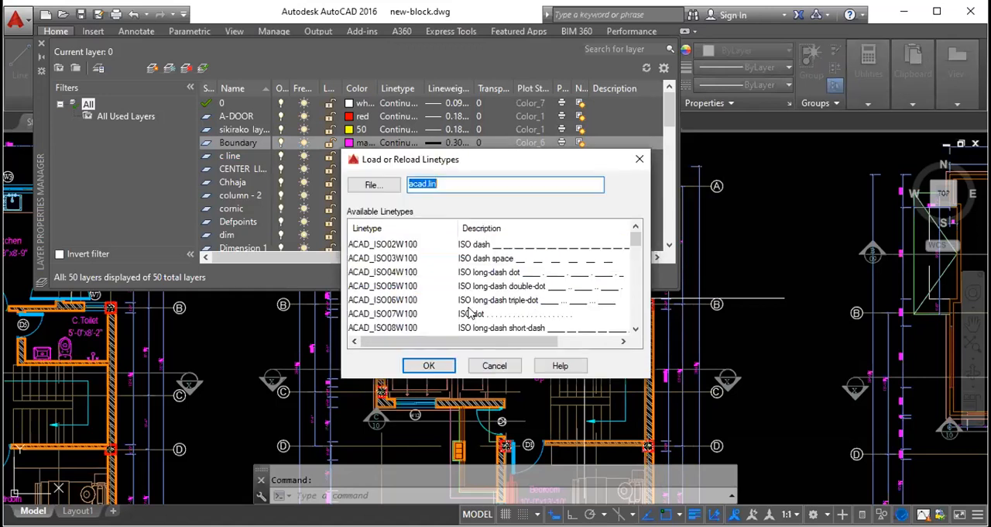
scroll(504, 255, down, 12)
scroll(500, 265, up, 12)
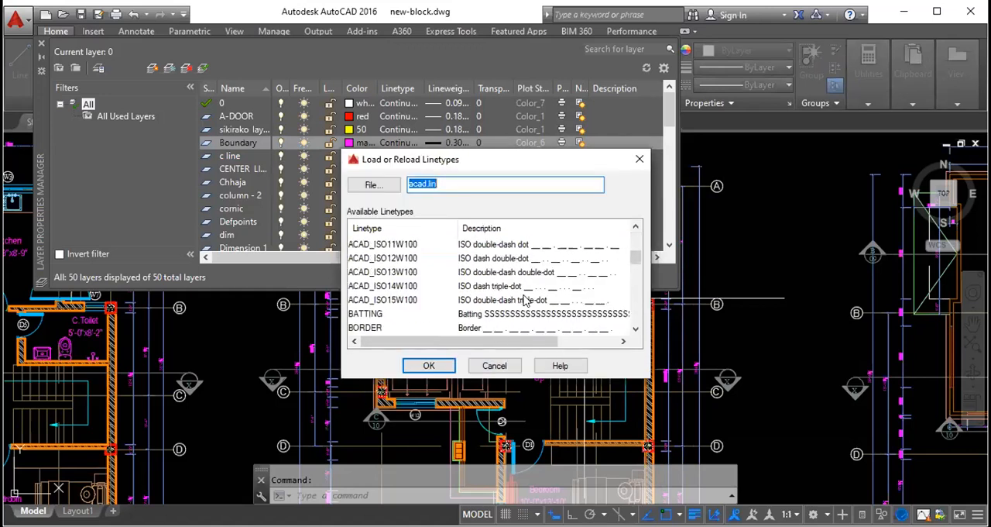
scroll(519, 287, down, 13)
scroll(527, 292, up, 4)
scroll(523, 288, down, 3)
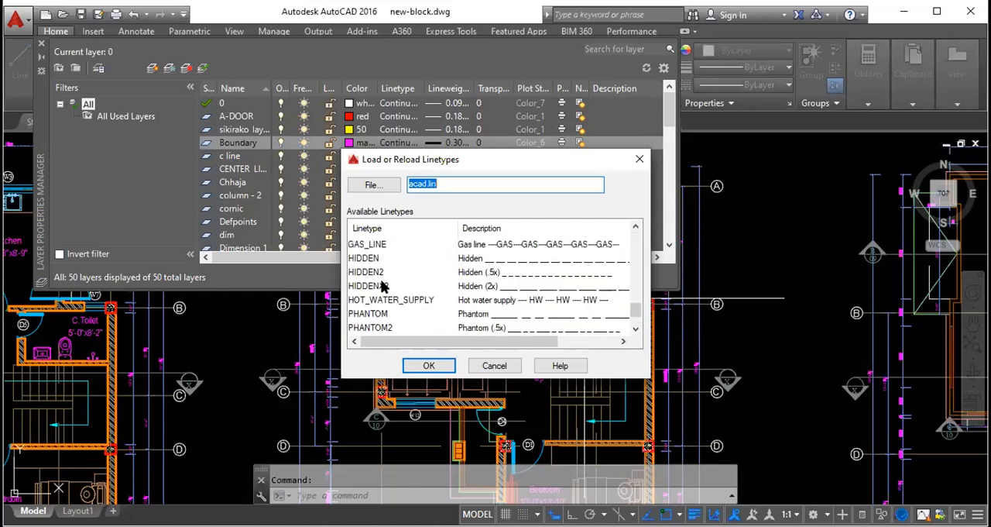
scroll(496, 268, up, 1)
scroll(500, 279, up, 5)
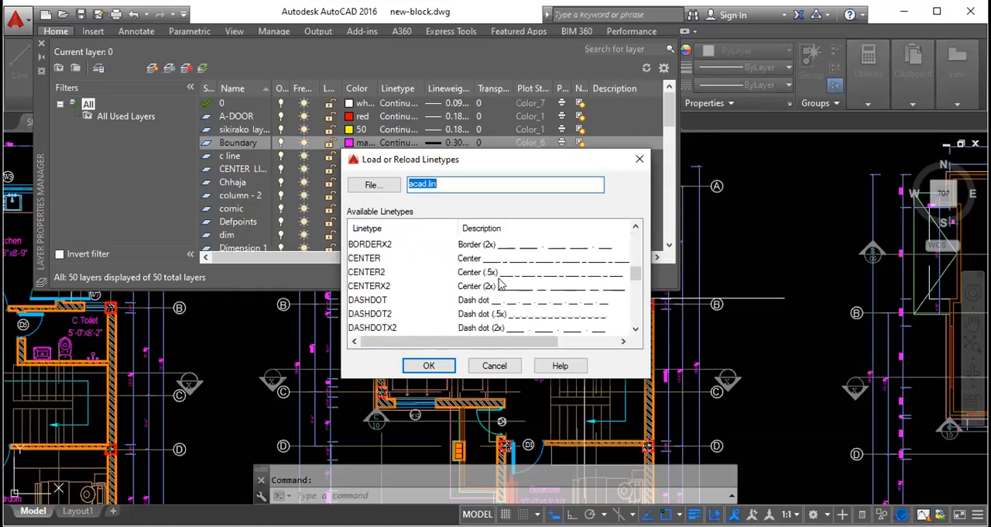
scroll(500, 281, up, 6)
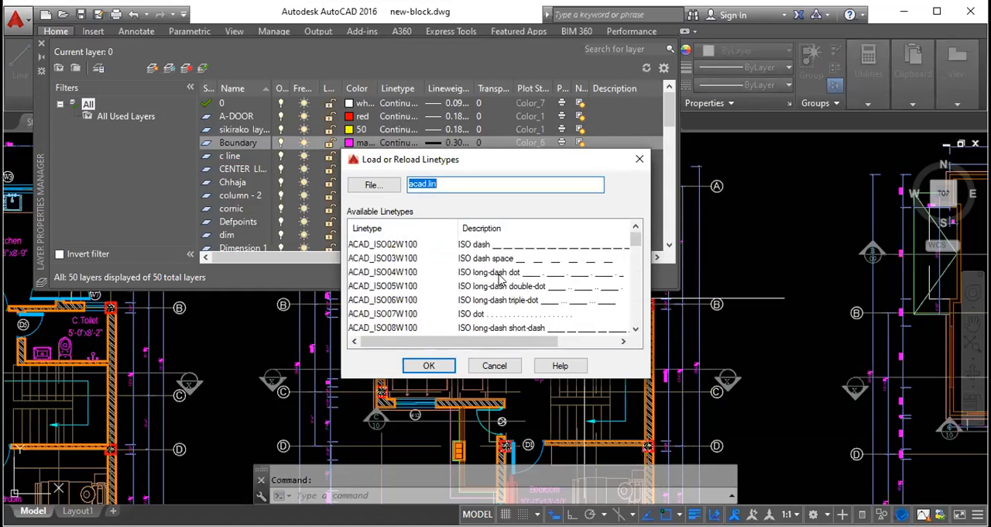
click(639, 159)
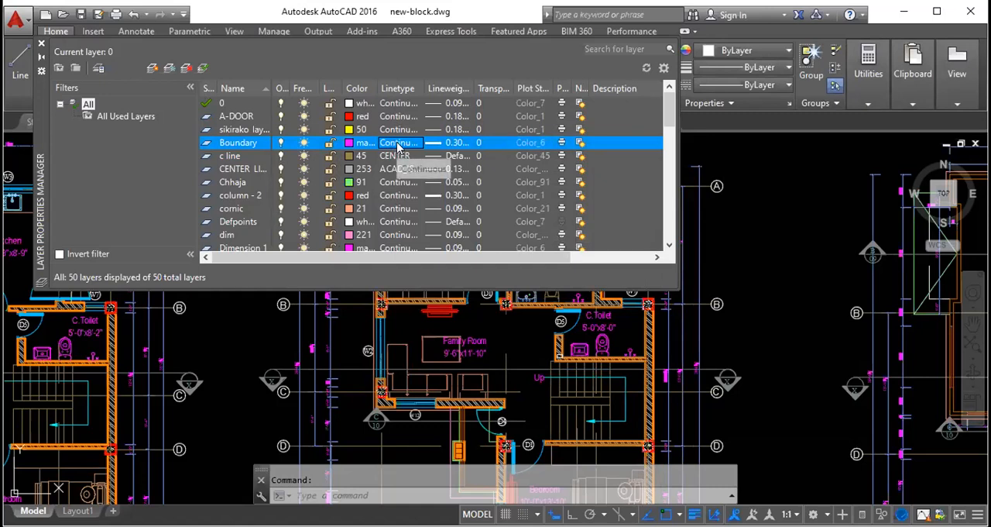
- Reopen the acad.lin linetype list from the Boundary layer and review the patterns from the ISO dashes to ZIGZAG
click(398, 144)
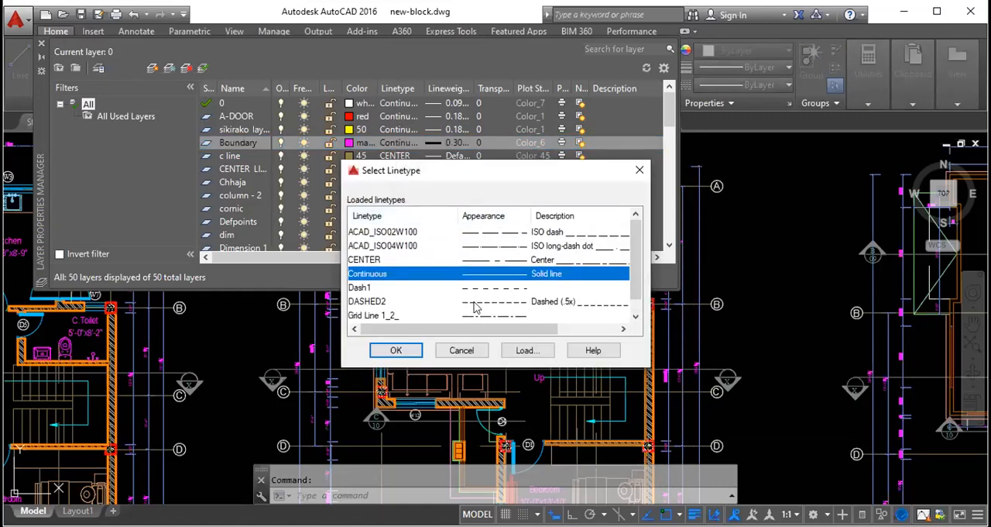
click(529, 354)
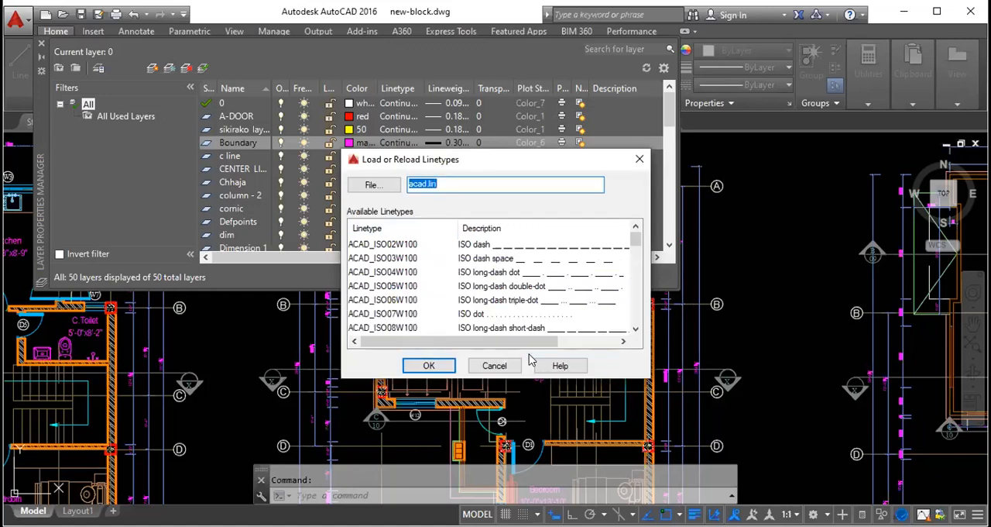
scroll(510, 271, down, 12)
scroll(508, 306, up, 9)
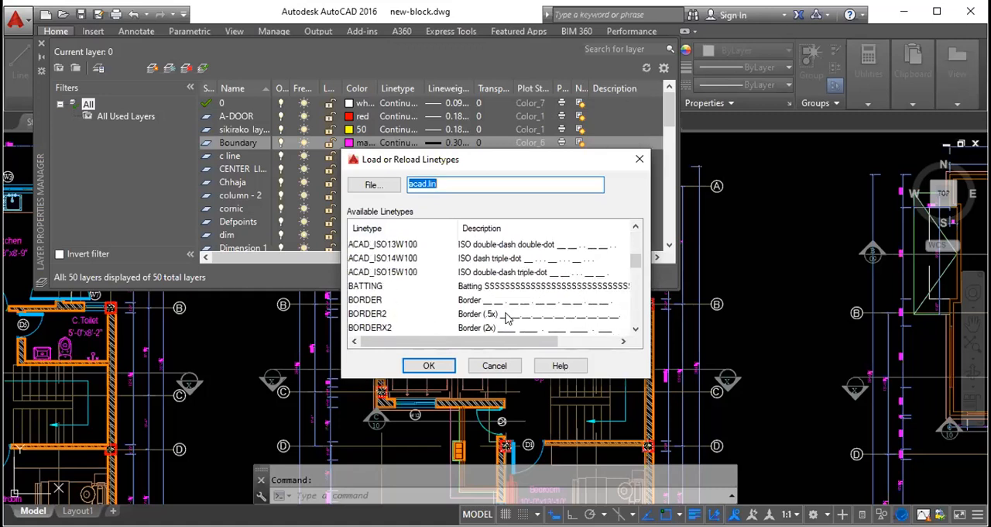
scroll(507, 316, up, 4)
scroll(511, 315, down, 12)
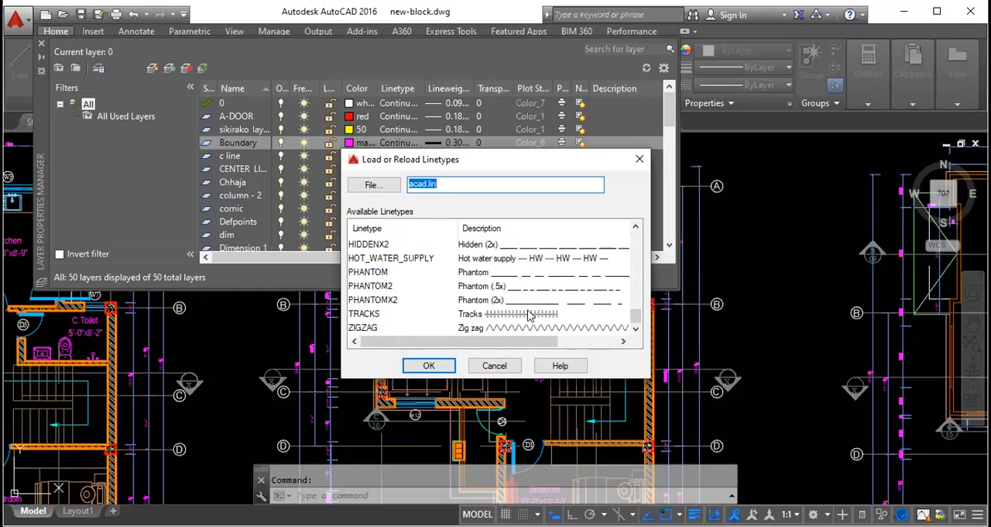
scroll(523, 315, up, 12)
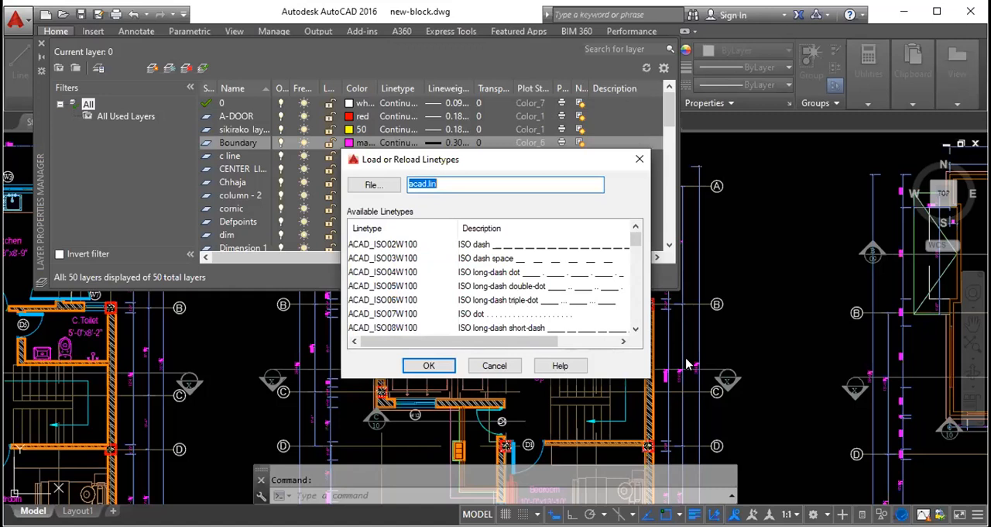
scroll(532, 288, down, 5)
scroll(531, 288, up, 5)
scroll(544, 298, down, 7)
scroll(544, 298, down, 5)
scroll(546, 306, up, 12)
- Reload the ACAD_ISO02W100 linetype from acad.lin and accept the linetype selection with Continuous for the Boundary layer
click(476, 244)
click(450, 243)
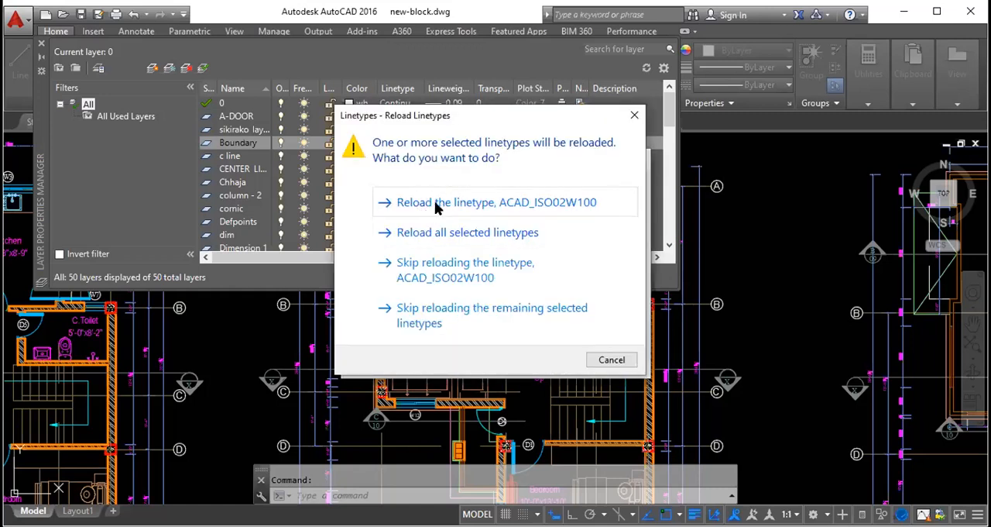
click(436, 203)
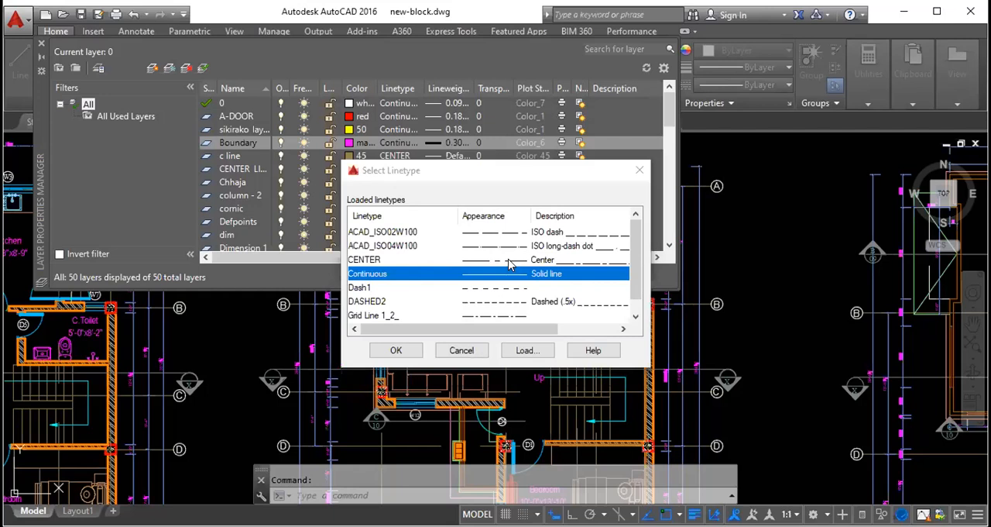
click(395, 350)
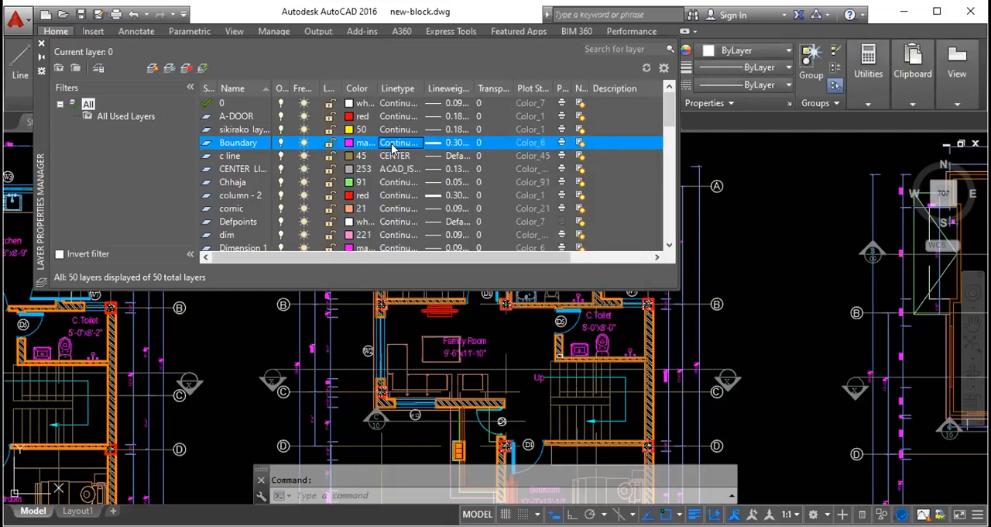
- Set the linetype of the Boundary layer to DASHED2
click(392, 147)
click(382, 301)
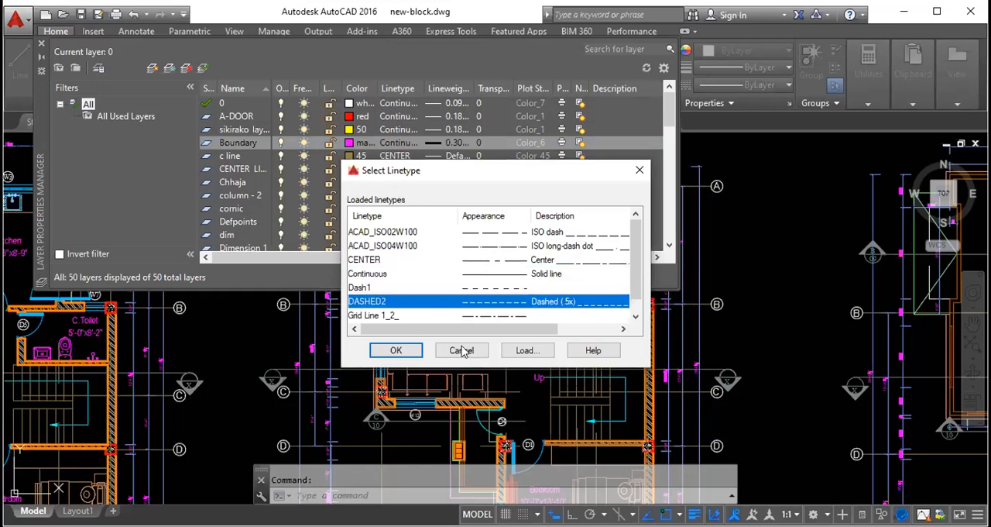
click(407, 352)
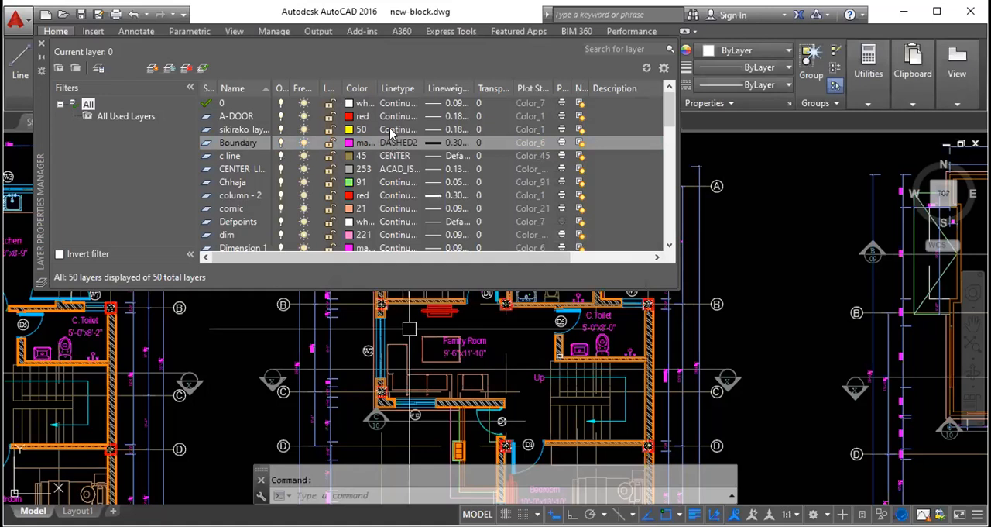
- Set the linetype of the sikirako layer to Dash1
click(393, 129)
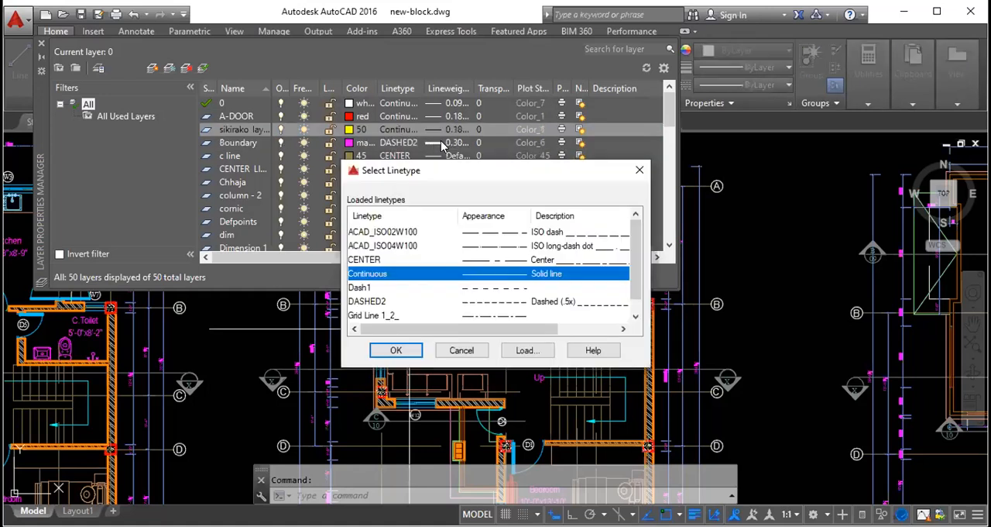
click(481, 288)
click(396, 350)
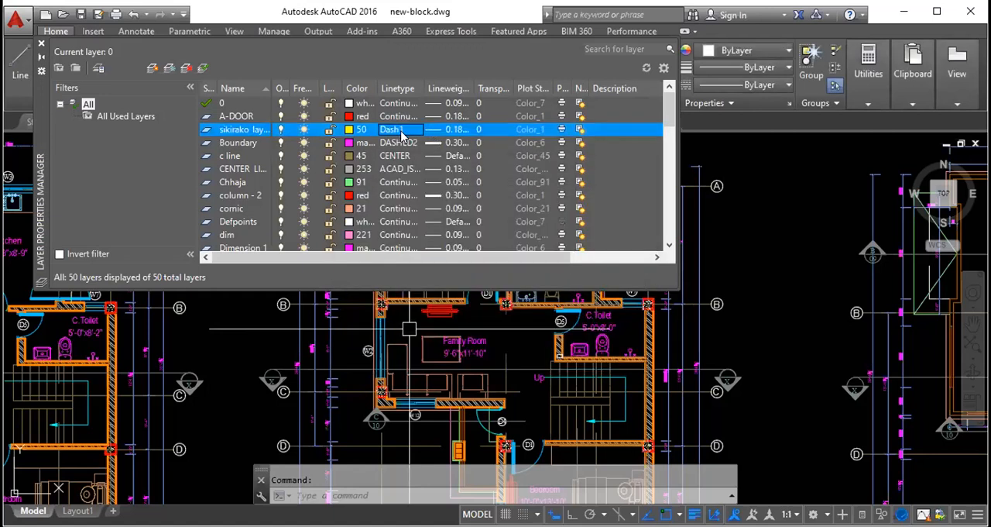
- Set the linetype of the Boundary layer back to Continuous
click(399, 143)
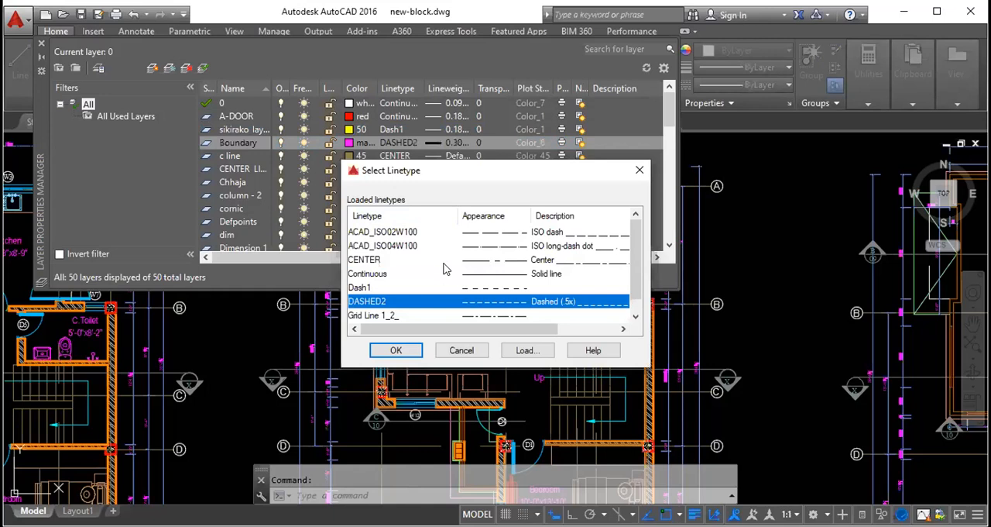
click(452, 274)
click(396, 350)
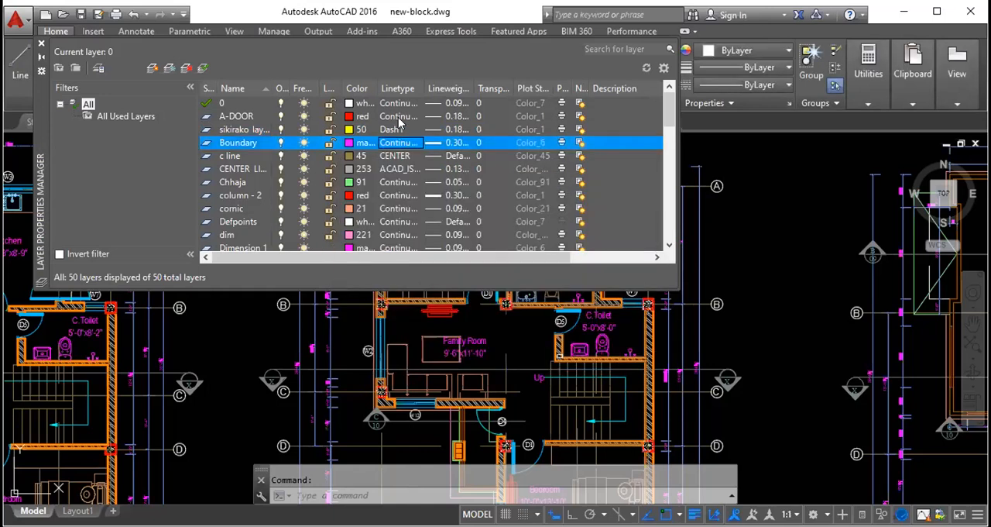
- Look through the lineweights offered for the sikirako layer, from Default up to 2.11 mm
double_click(256, 130)
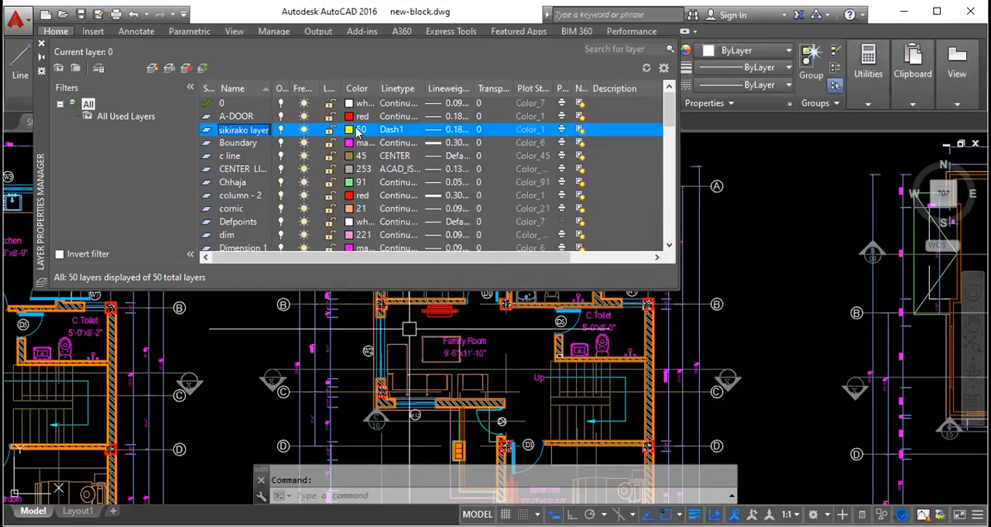
click(455, 130)
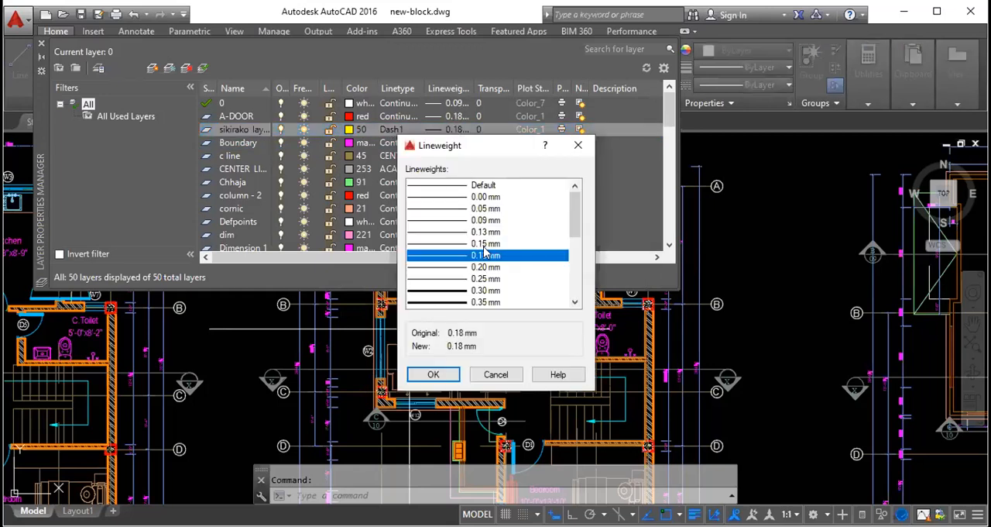
scroll(484, 205, down, 5)
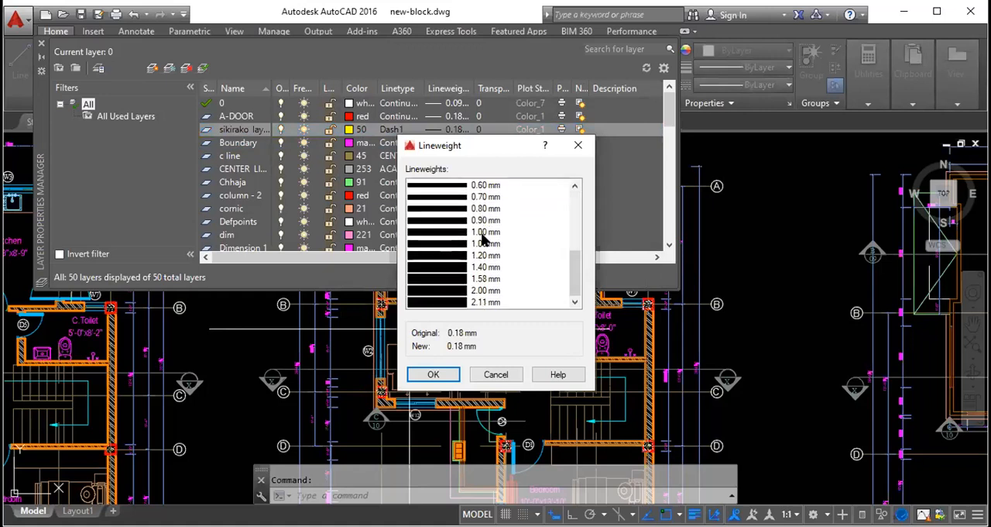
scroll(484, 244, up, 5)
scroll(484, 242, down, 5)
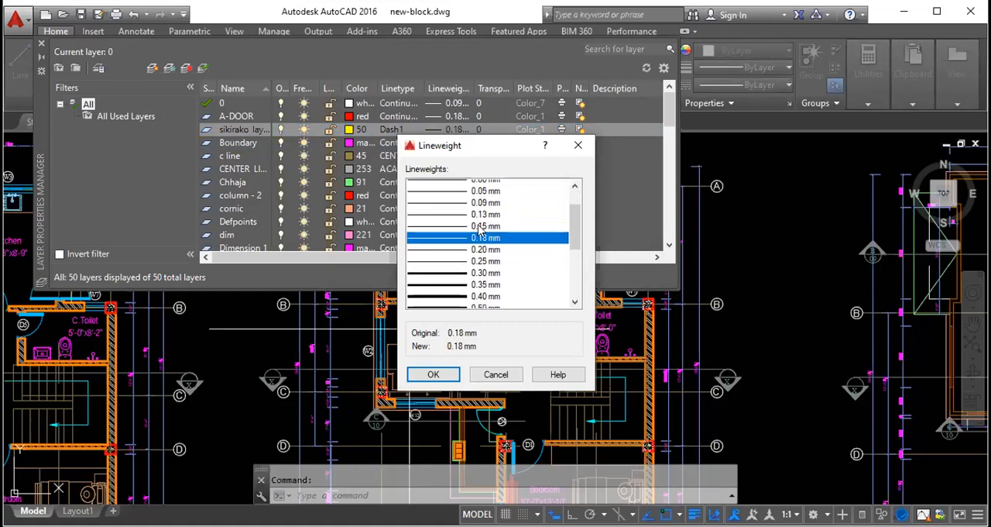
scroll(482, 231, up, 5)
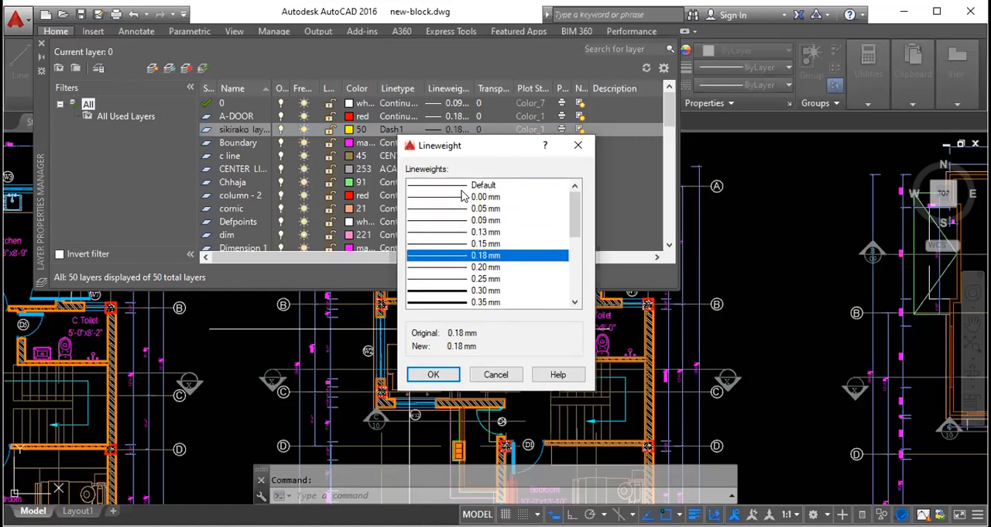
- Compare the thinner lineweights for the sikirako layer, trying 0.25, 0.30, 0.35, 0.13 and 0.15 mm
click(458, 279)
click(463, 291)
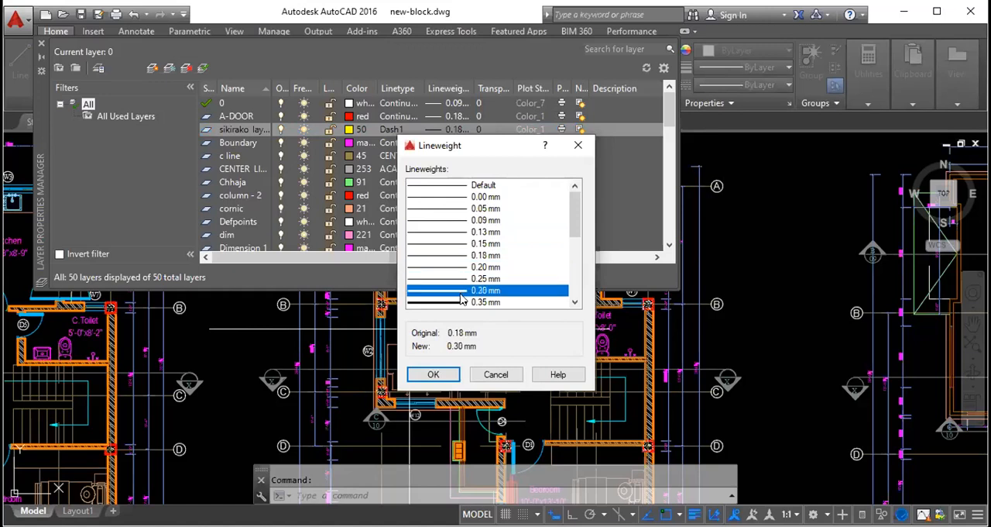
click(463, 302)
click(462, 290)
click(458, 279)
click(462, 292)
click(462, 302)
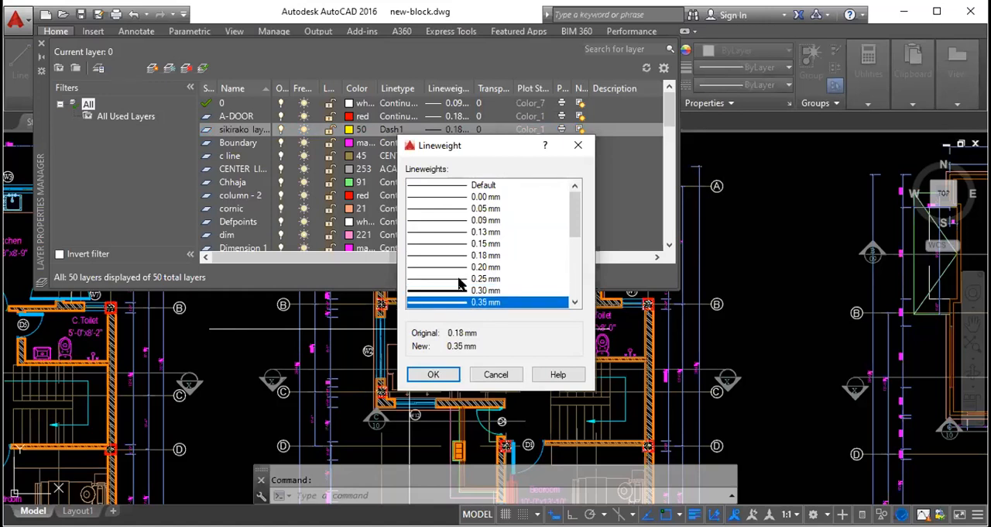
click(458, 232)
click(461, 245)
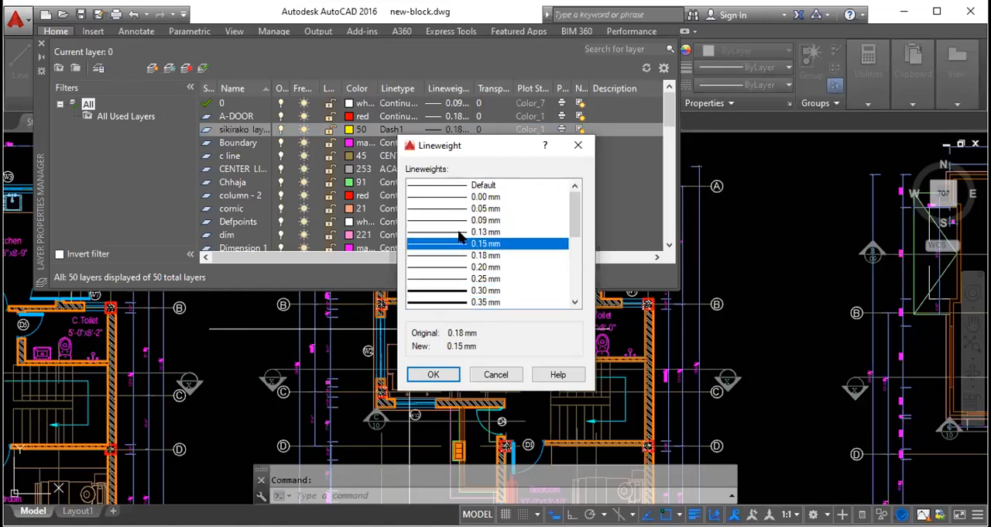
click(458, 233)
click(458, 243)
click(461, 232)
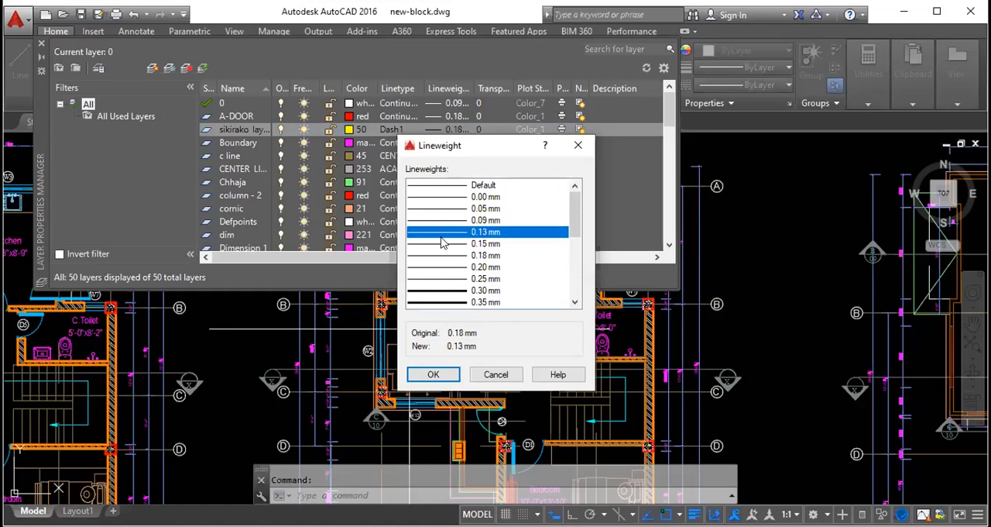
- Compare the thicker lineweights for the sikirako layer, trying 0.60 and 0.70 mm, and leave without applying one
scroll(445, 243, down, 3)
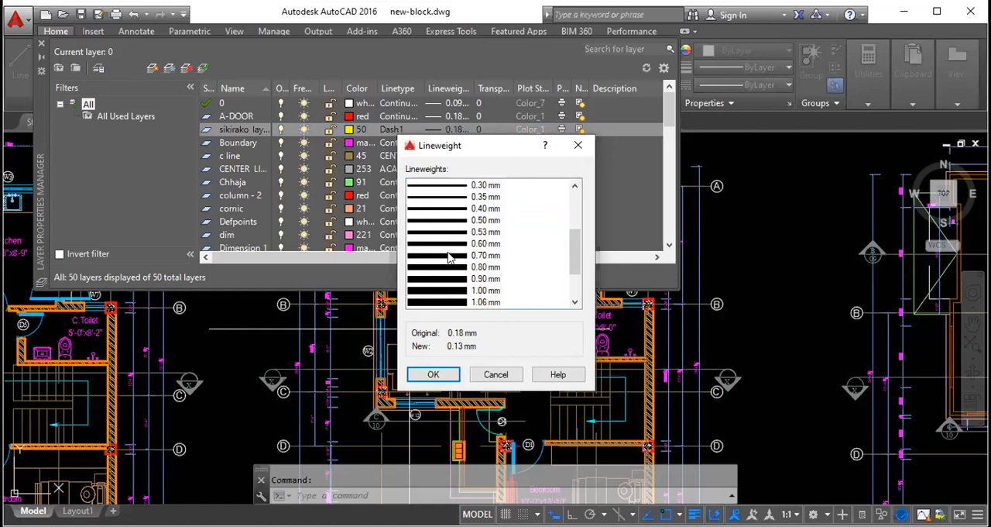
click(449, 243)
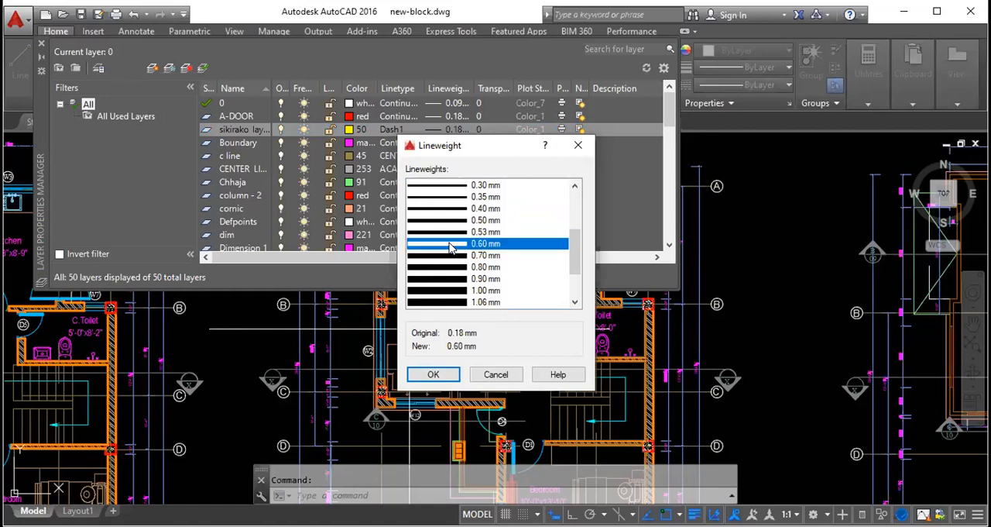
click(452, 252)
click(452, 248)
click(457, 255)
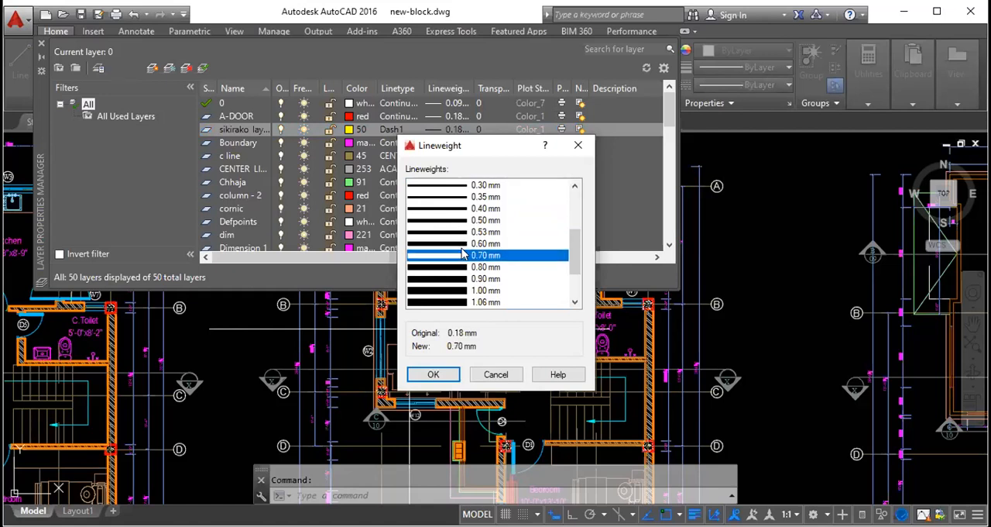
scroll(461, 253, down, 2)
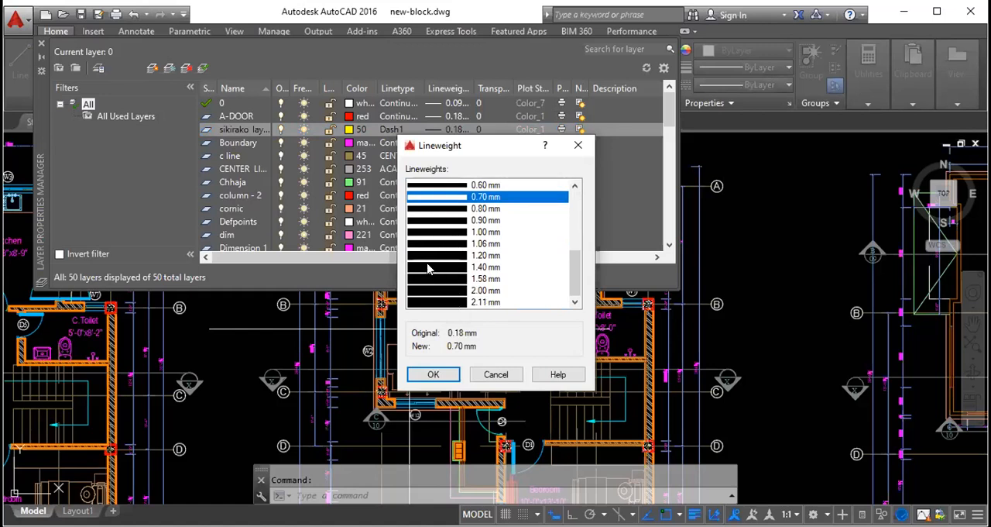
scroll(448, 303, up, 3)
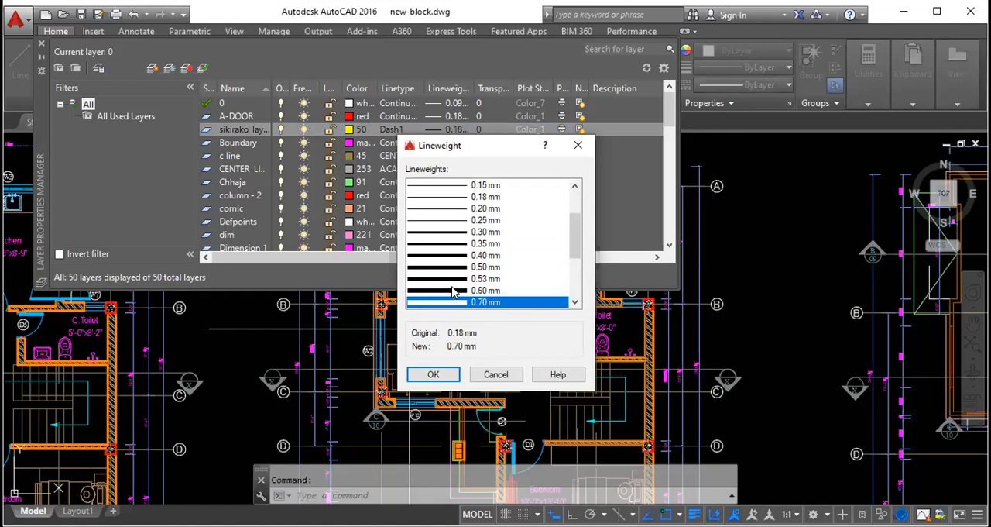
click(578, 145)
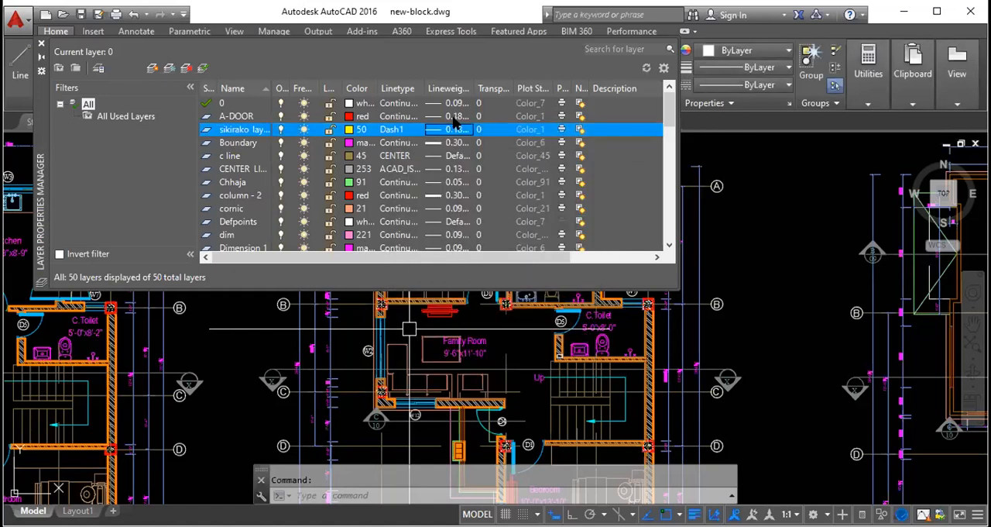
- Widen the Lineweight column, set the sikirako layer's lineweight to 0.35 mm, and view its transparency setting without changing it
drag(468, 89, 500, 89)
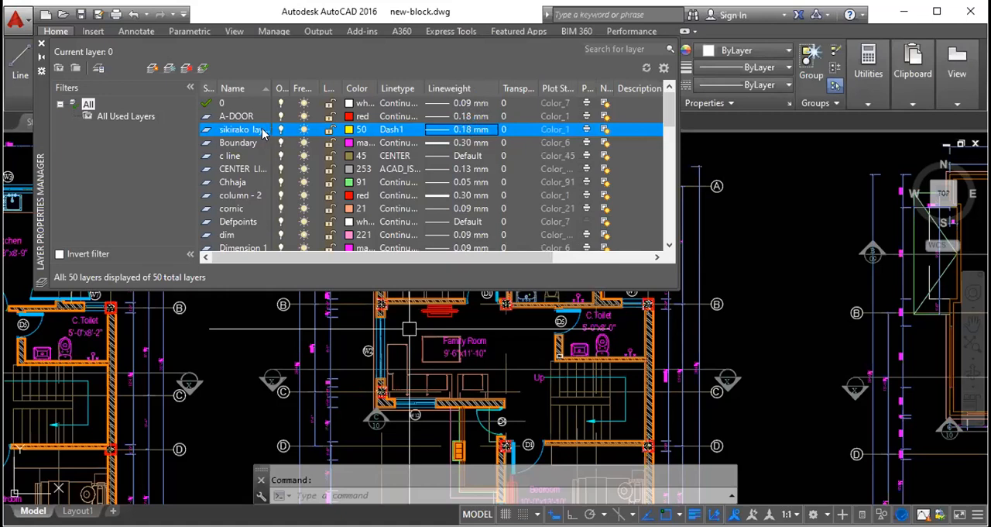
click(450, 132)
scroll(436, 289, down, 1)
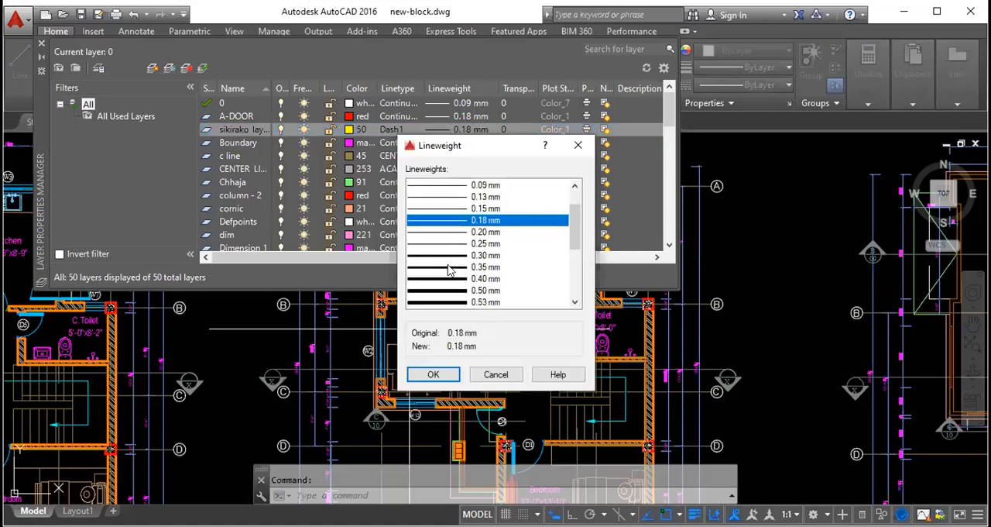
click(453, 267)
click(451, 375)
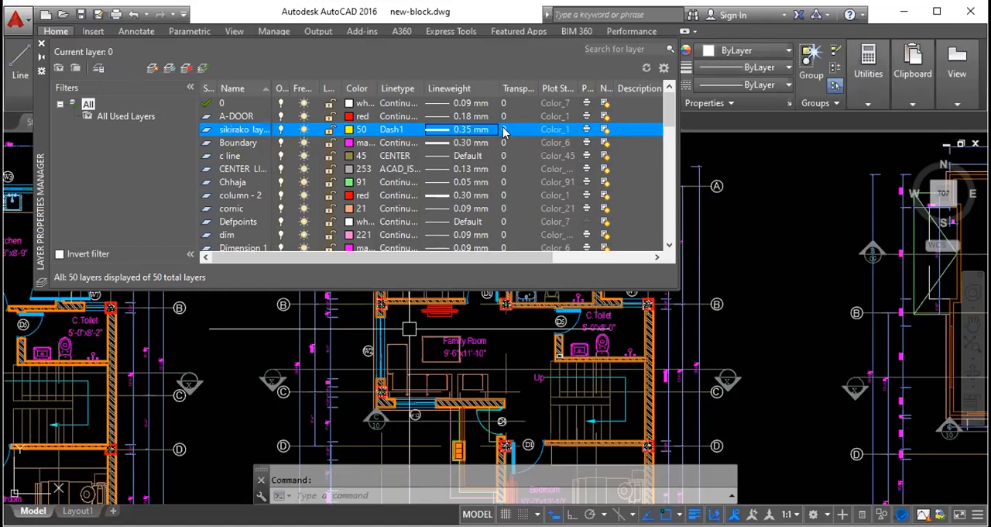
click(504, 130)
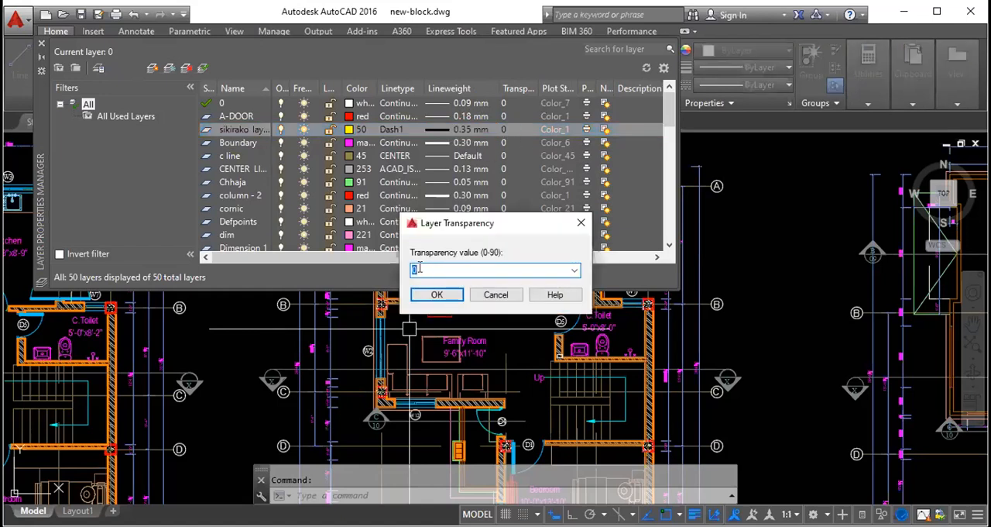
click(580, 223)
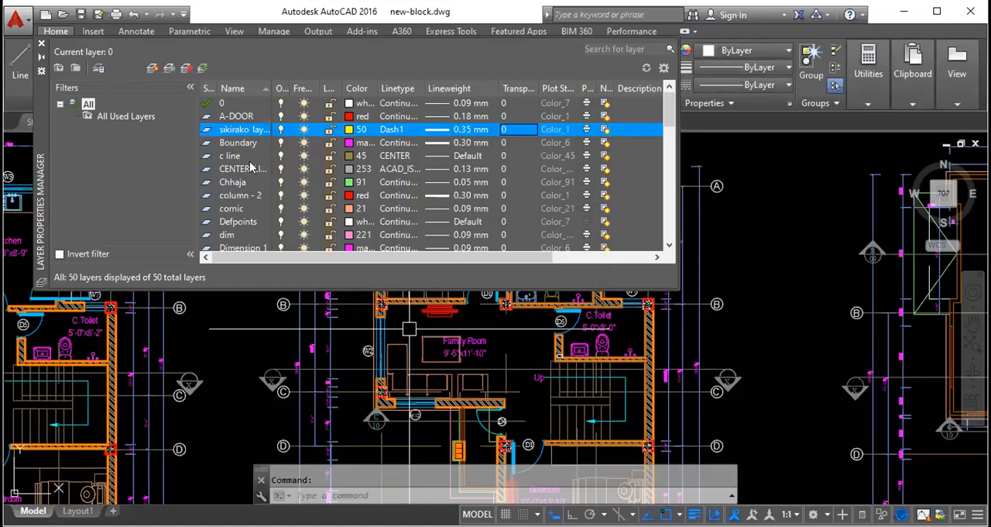
- Create two new layers named window1 and door1, based on the sikirako layer
click(152, 69)
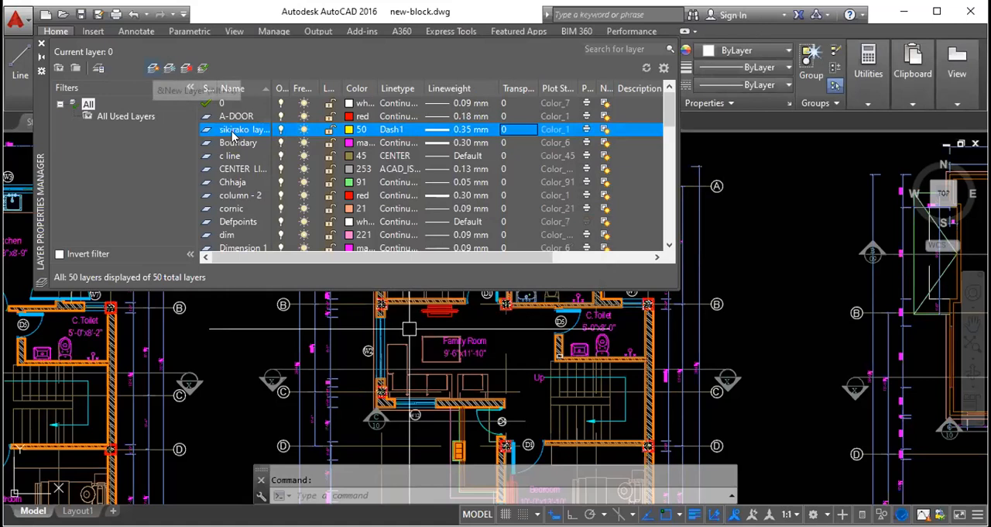
text(window1)
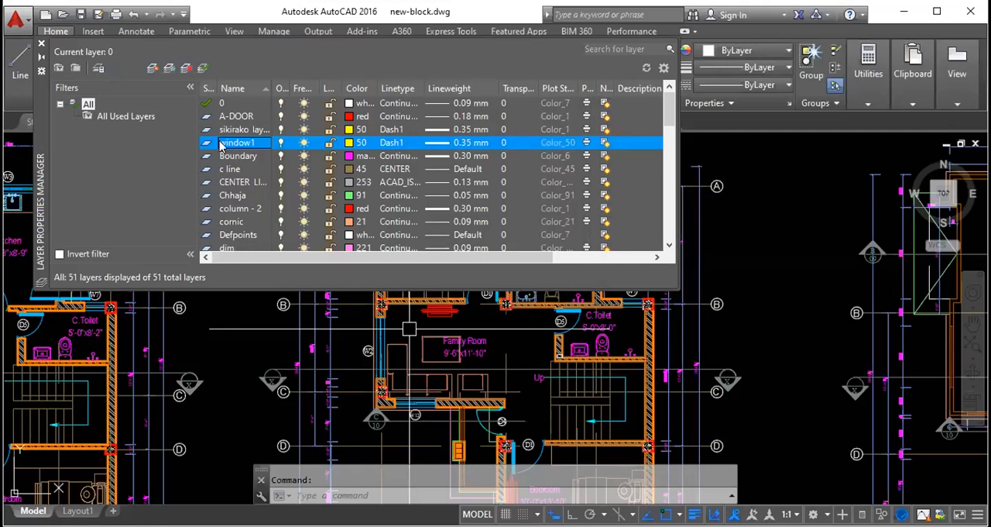
key(alt+n)
text(door1)
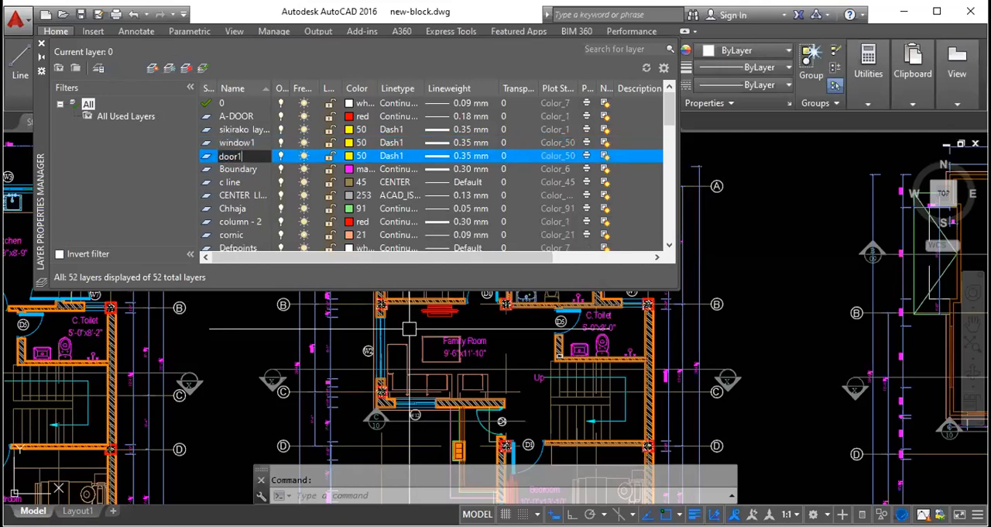
key(Return)
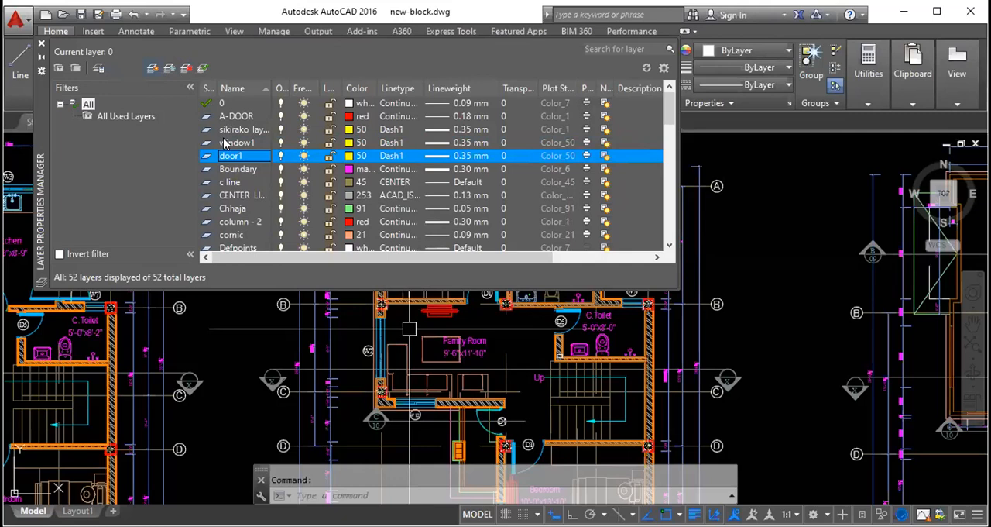
- Add two more new layers named "wall again" and "baal ho" after the door1 layer
key(alt+n)
text(wall again)
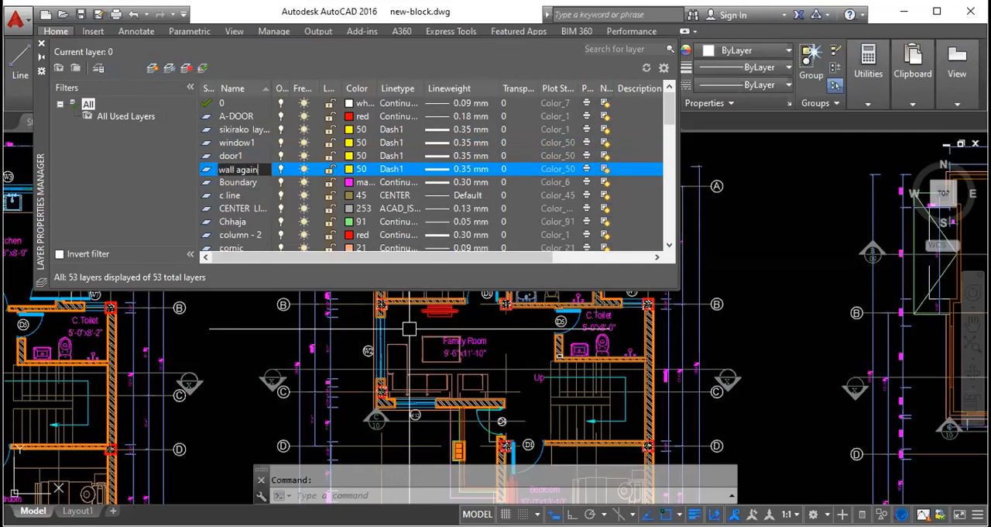
key(Return)
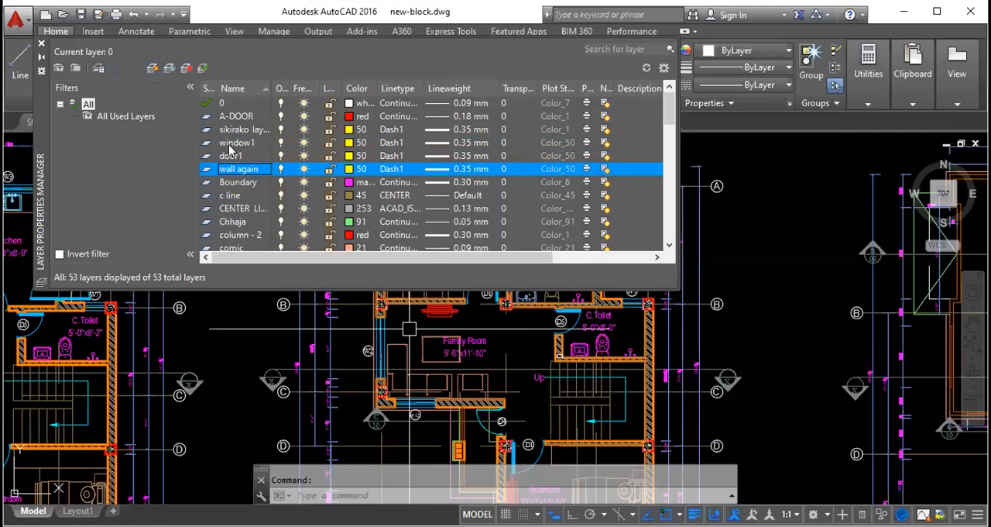
click(152, 69)
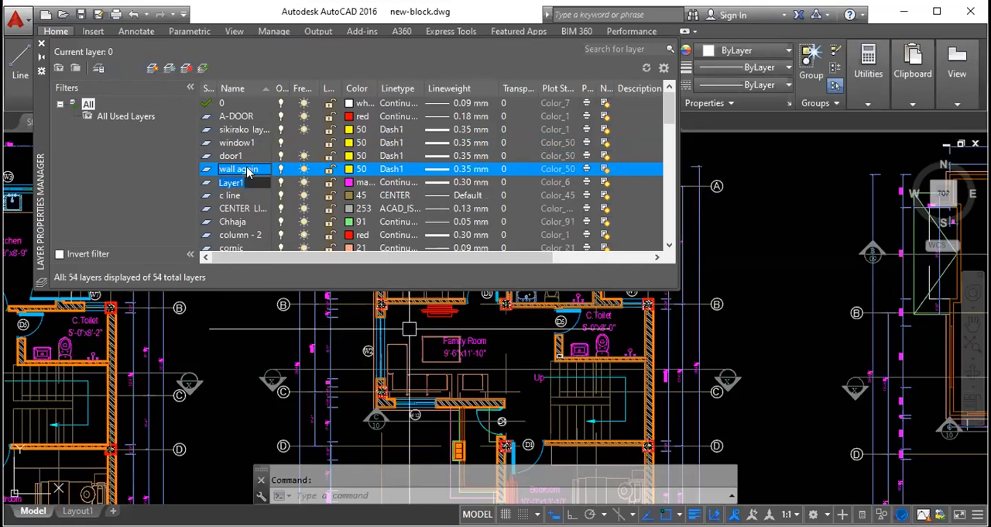
text(baal ho)
key(Return)
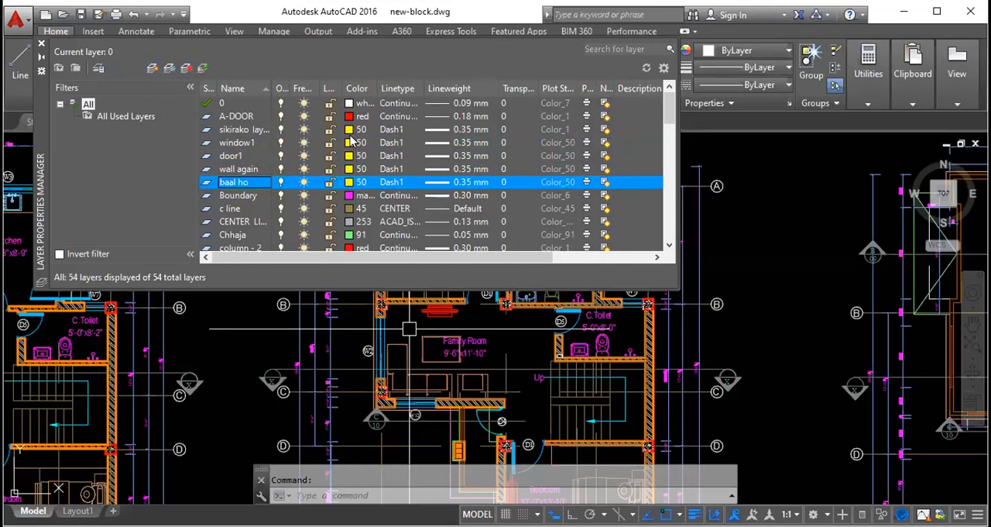
- Set the colour of the window1 layer to index 117 and the door1 layer to index 230
click(350, 143)
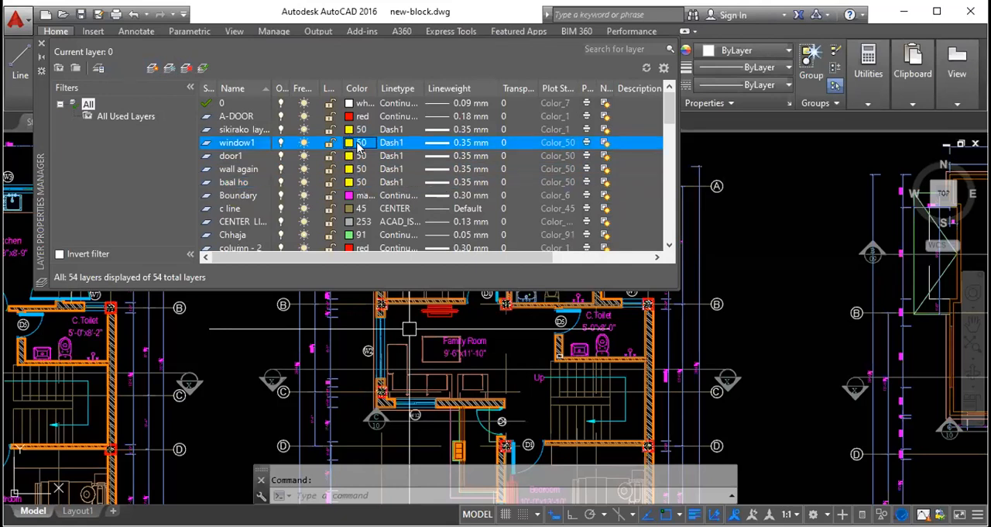
click(481, 263)
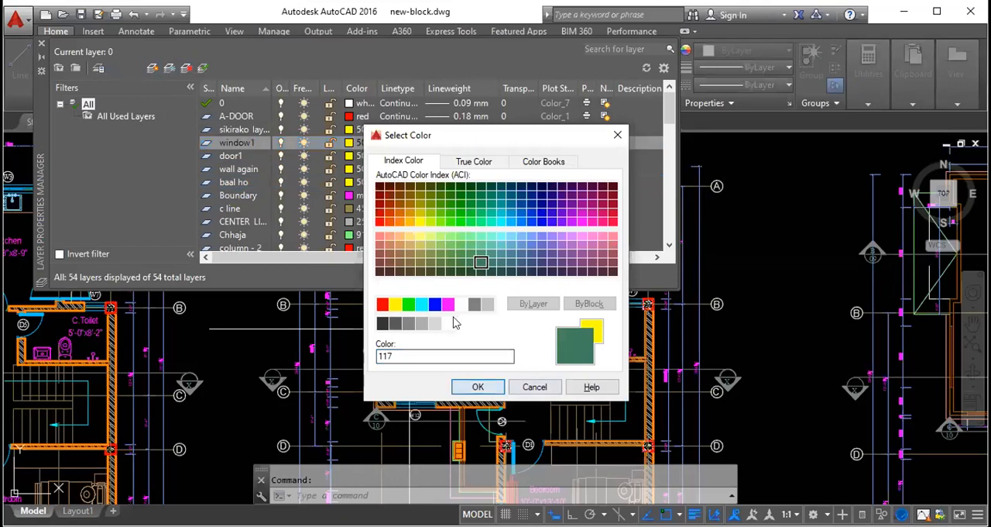
key(Return)
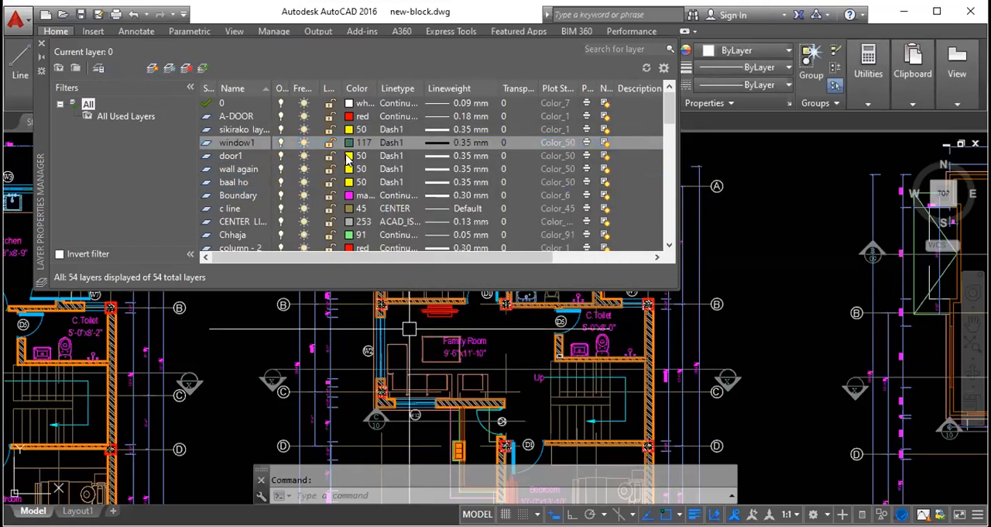
click(349, 156)
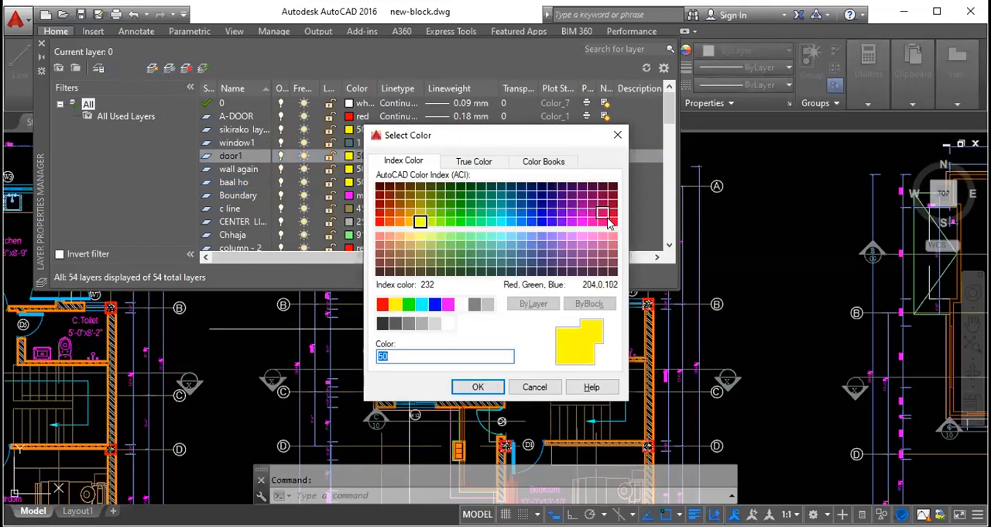
click(603, 221)
click(474, 386)
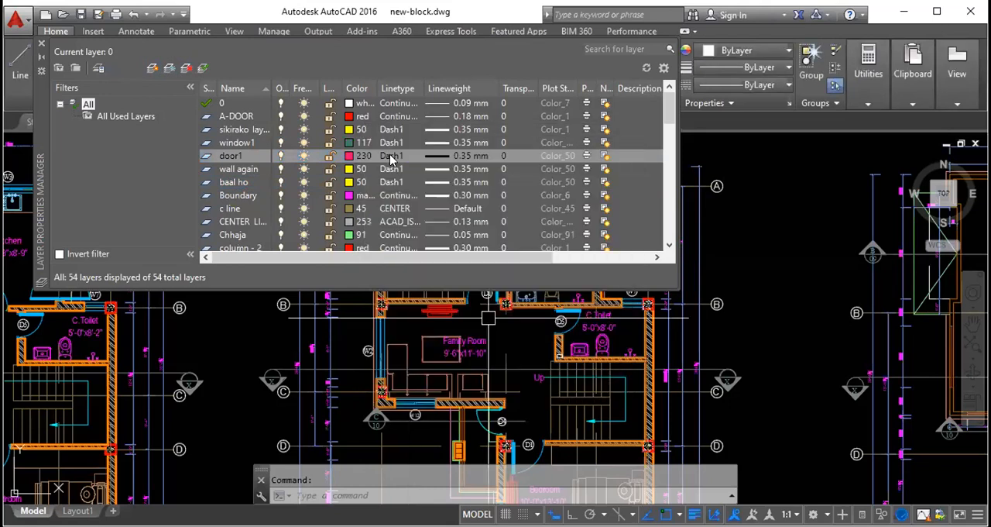
- Set the colour of the "wall again" layer to 250 and "baal ho" to 172, and close the layer manager
click(349, 169)
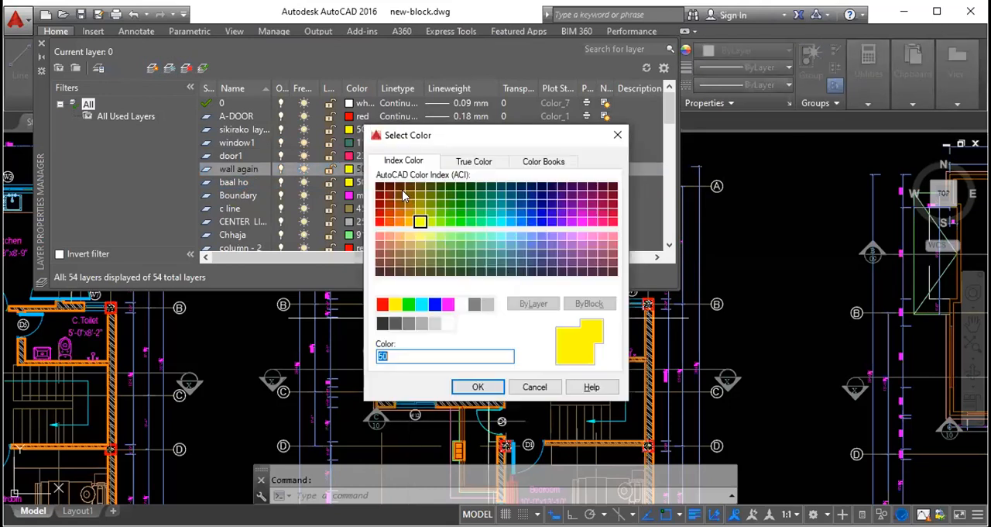
click(381, 323)
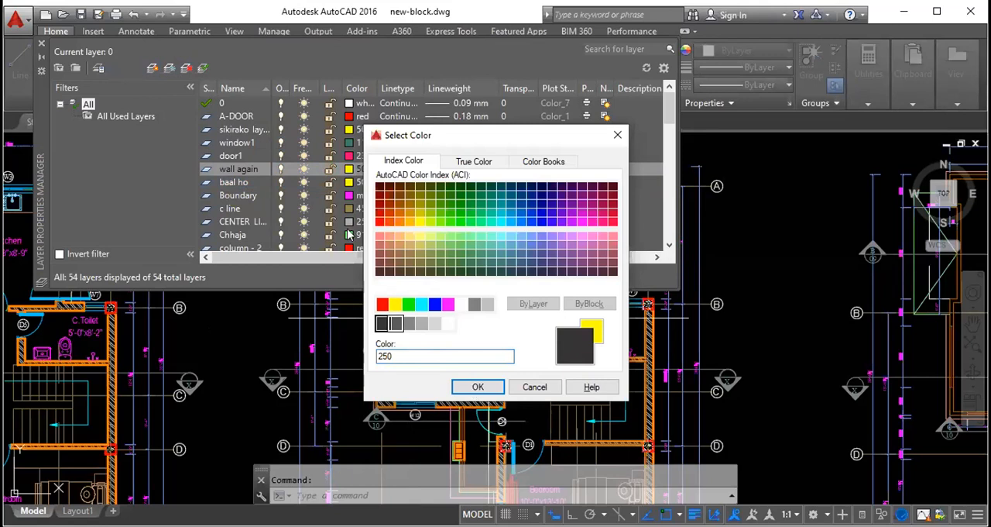
click(478, 386)
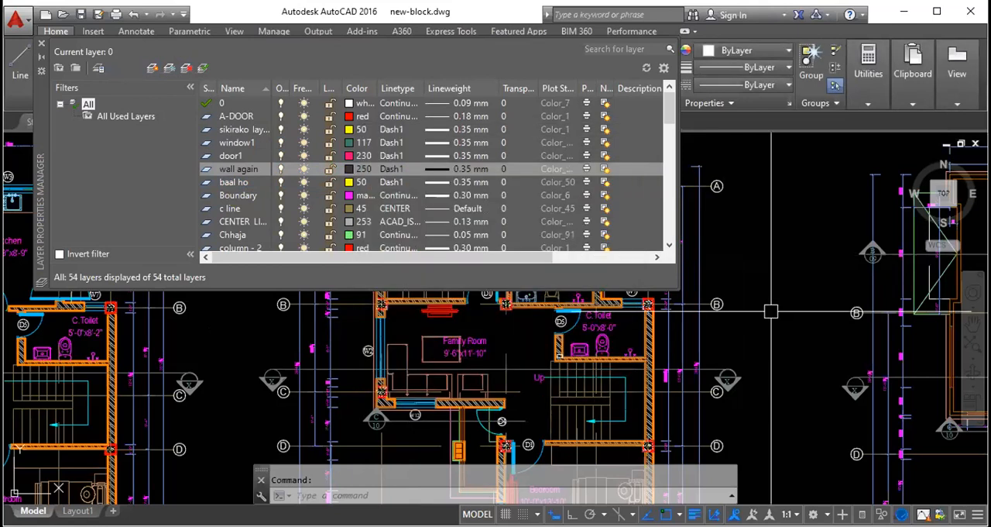
click(349, 182)
click(491, 255)
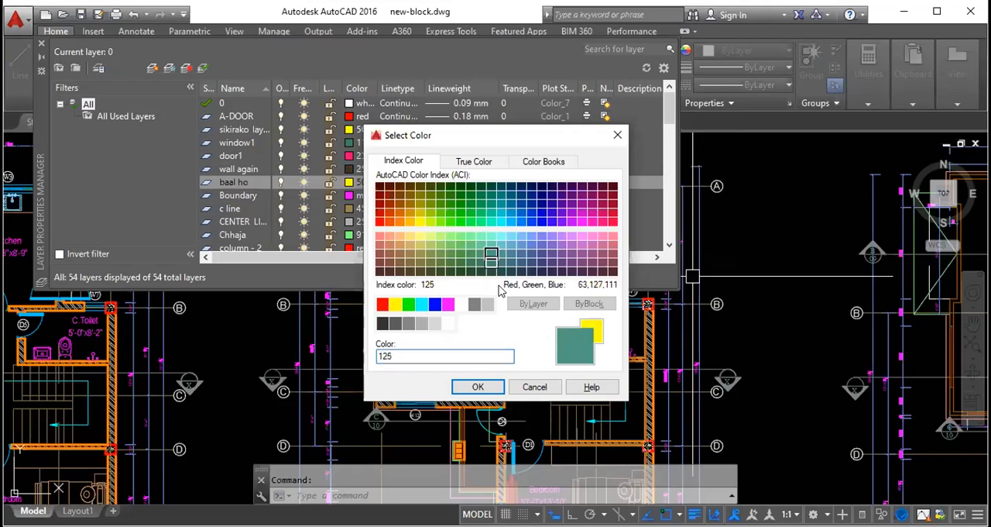
click(541, 212)
click(478, 386)
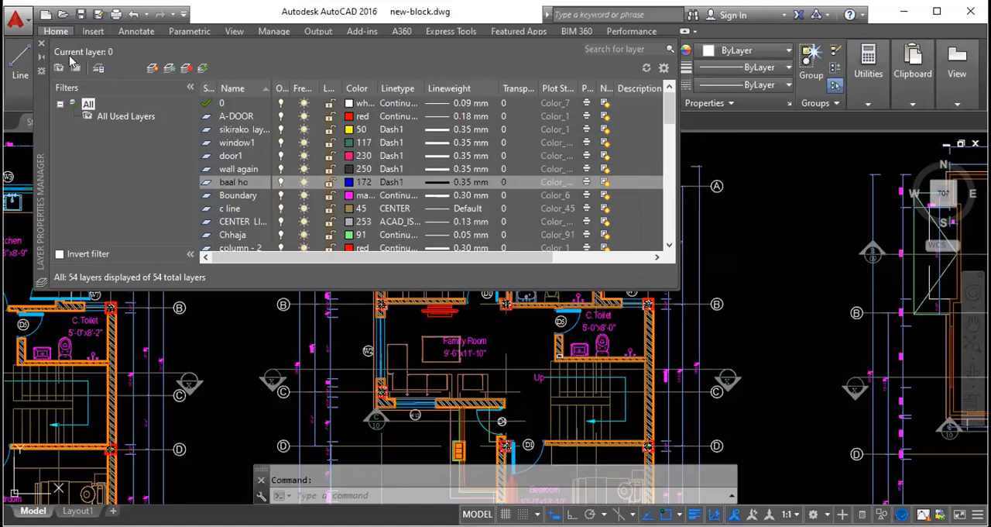
click(42, 44)
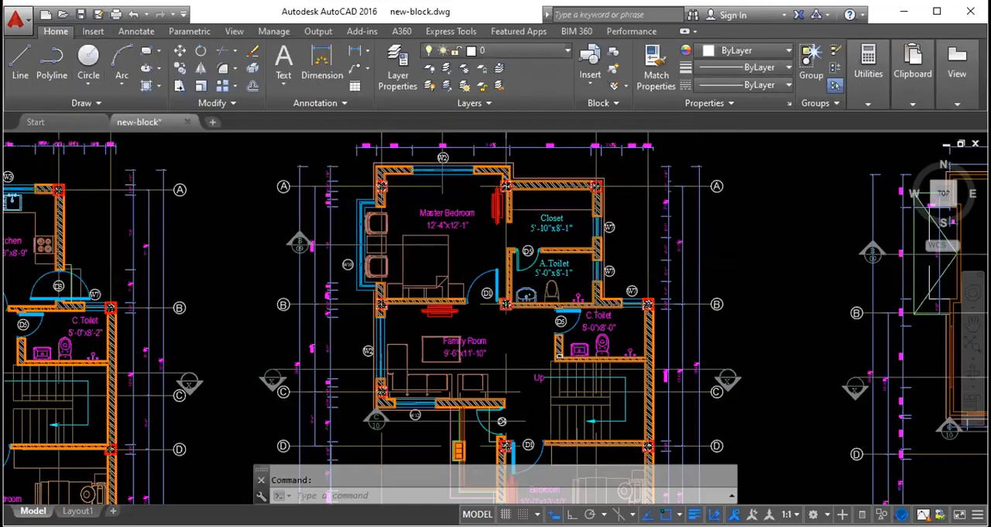
- Draw a single horizontal line about 125' long in an empty area of the drawing on layer 0
scroll(236, 262, down, 10)
scroll(162, 283, up, 3)
scroll(162, 283, up, 5)
scroll(401, 276, up, 4)
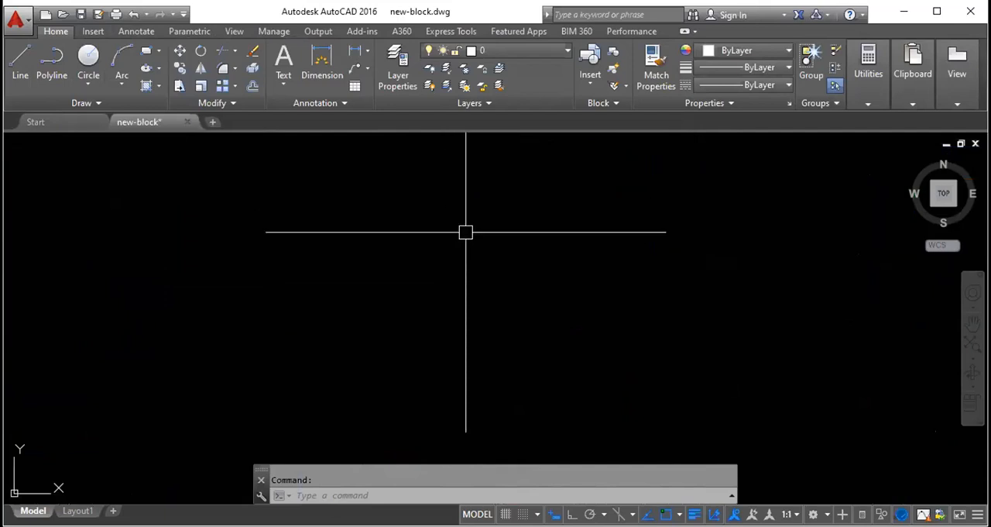
text(l)
key(Return)
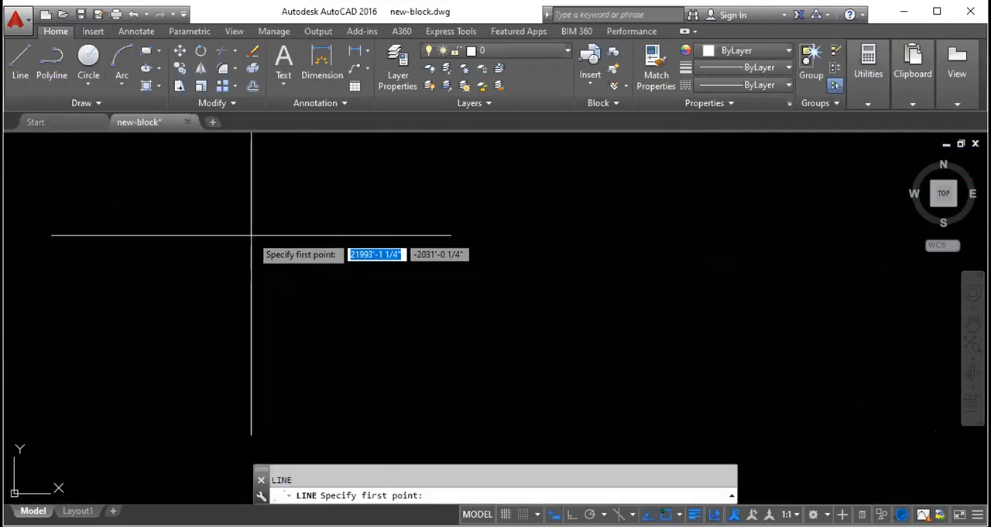
click(285, 227)
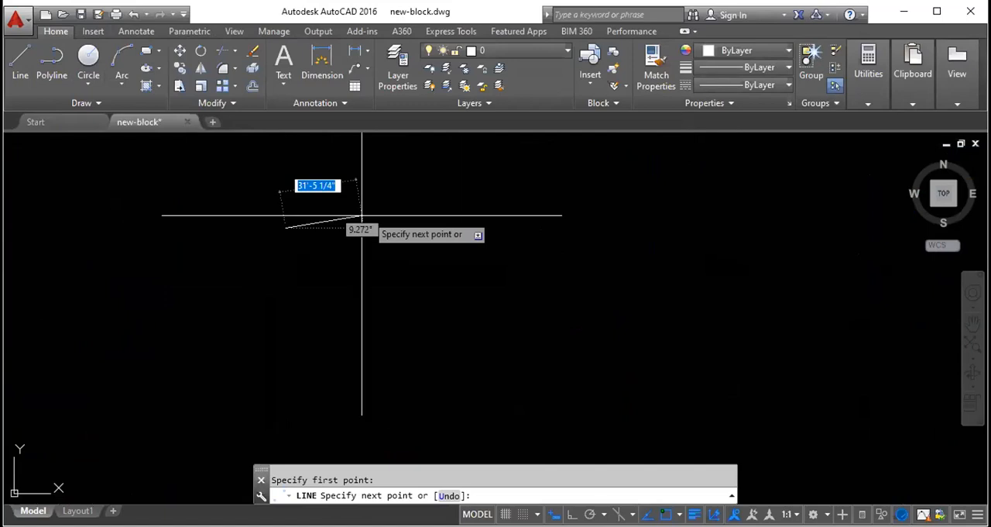
click(605, 228)
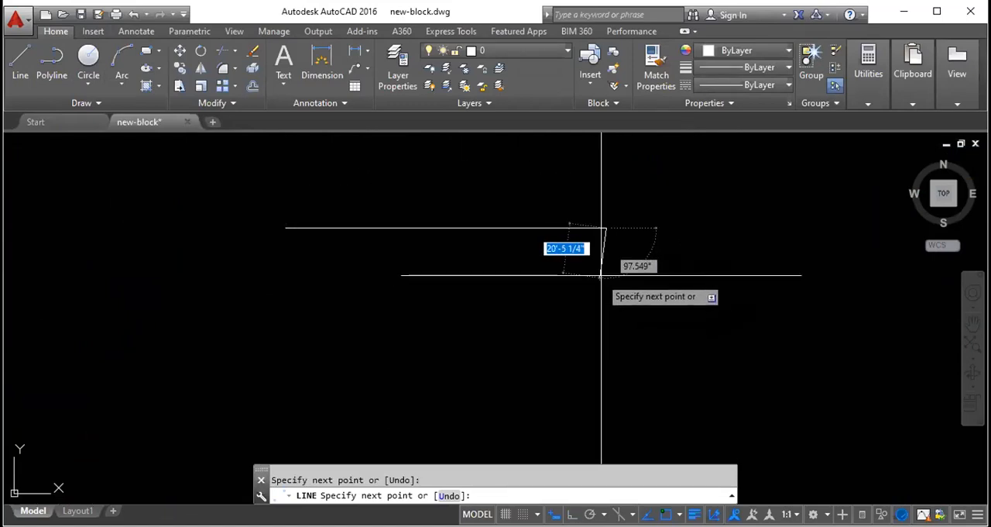
key(Escape)
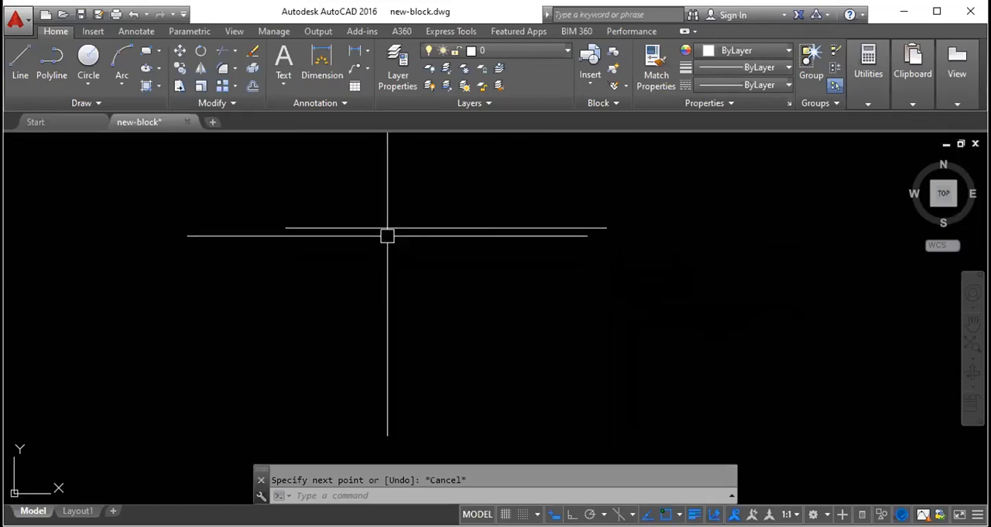
- Draw a 9" vertical line down from the horizontal line's right end, with dynamic input off and Ortho on
key(Return)
click(606, 228)
key(shift)
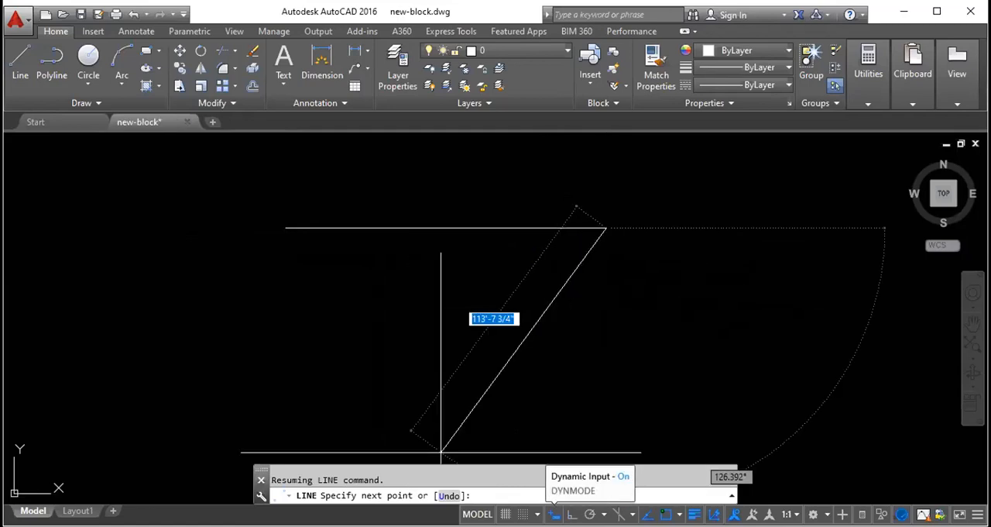
click(554, 513)
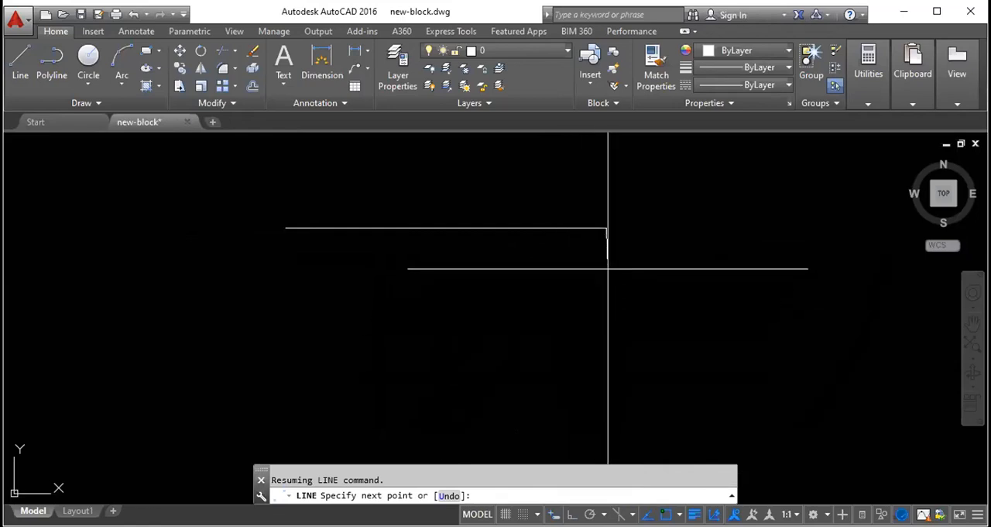
click(571, 513)
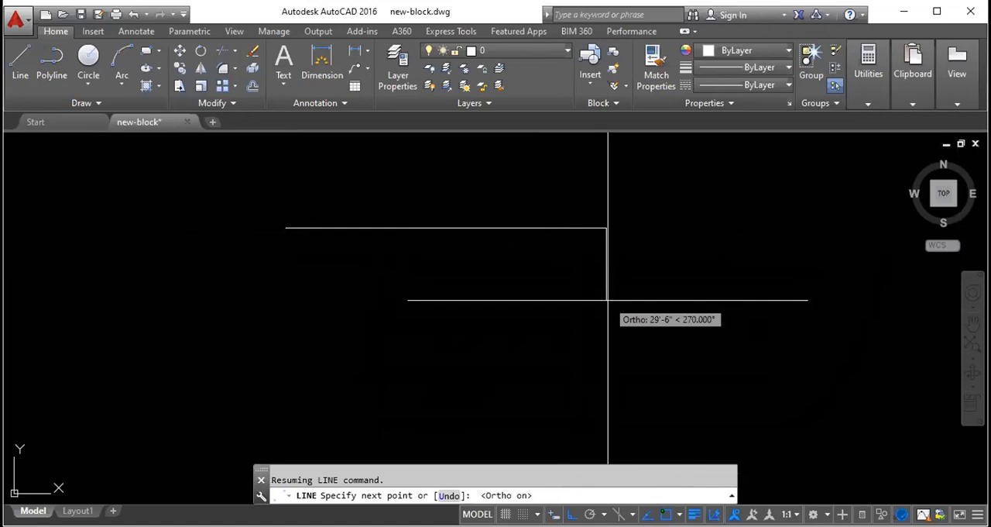
text(9")
key(Return)
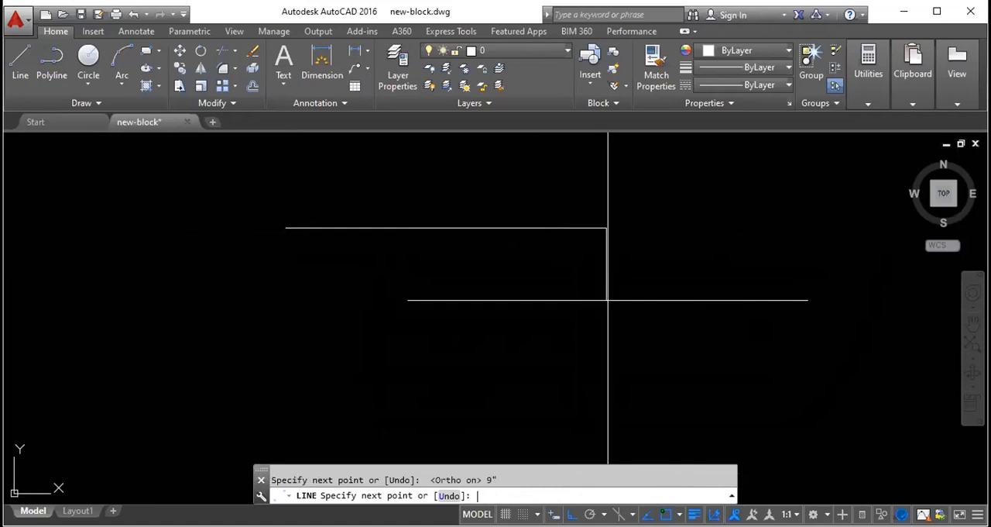
- Draw a parallel lower line leftward from the 9" line's end and stretch it until it aligns with the upper line's left end
scroll(608, 300, down, 5)
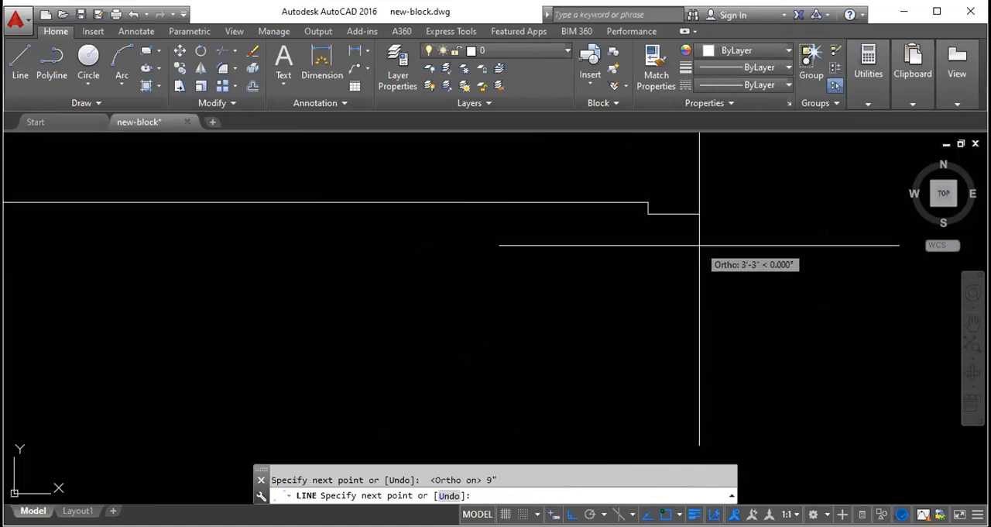
click(258, 259)
key(Escape)
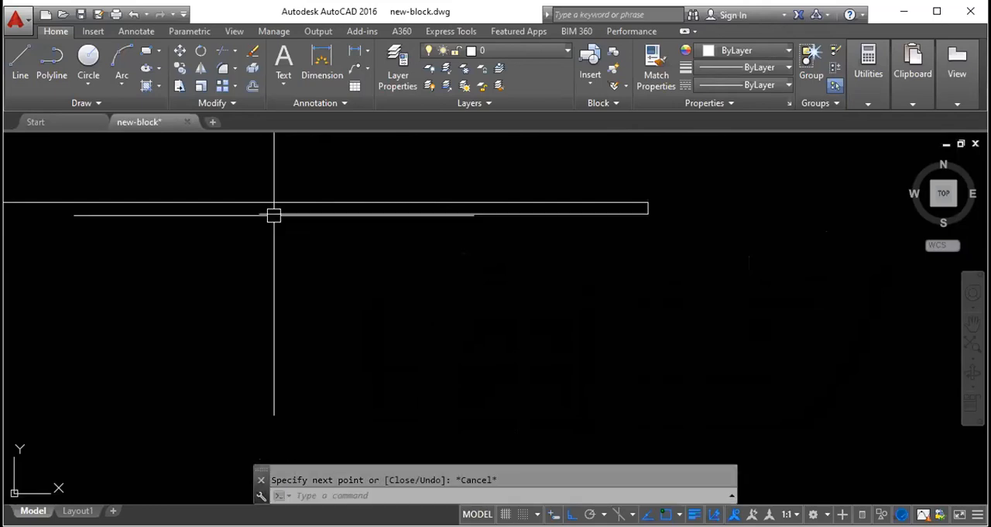
click(281, 211)
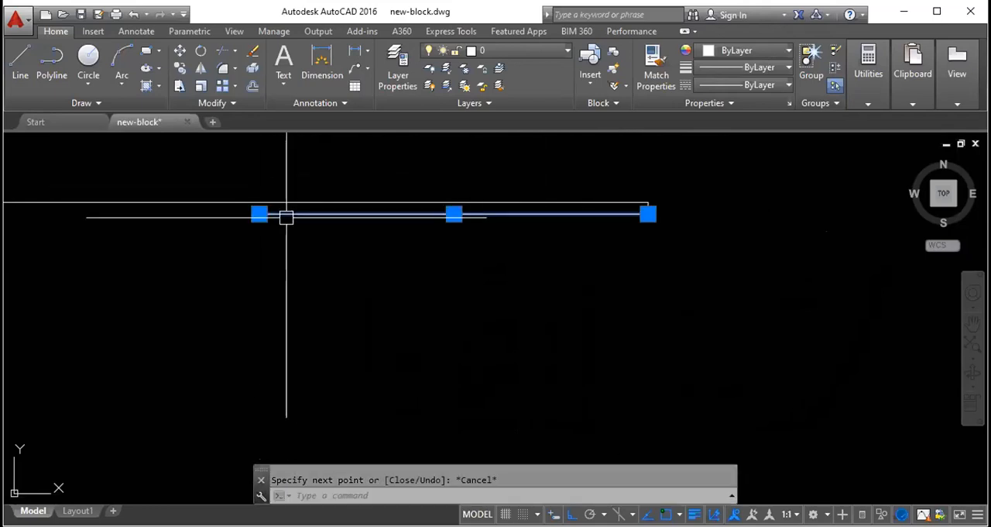
click(259, 212)
scroll(425, 241, down, 4)
scroll(285, 213, down, 4)
scroll(48, 217, up, 10)
click(169, 232)
key(Escape)
scroll(171, 238, up, 9)
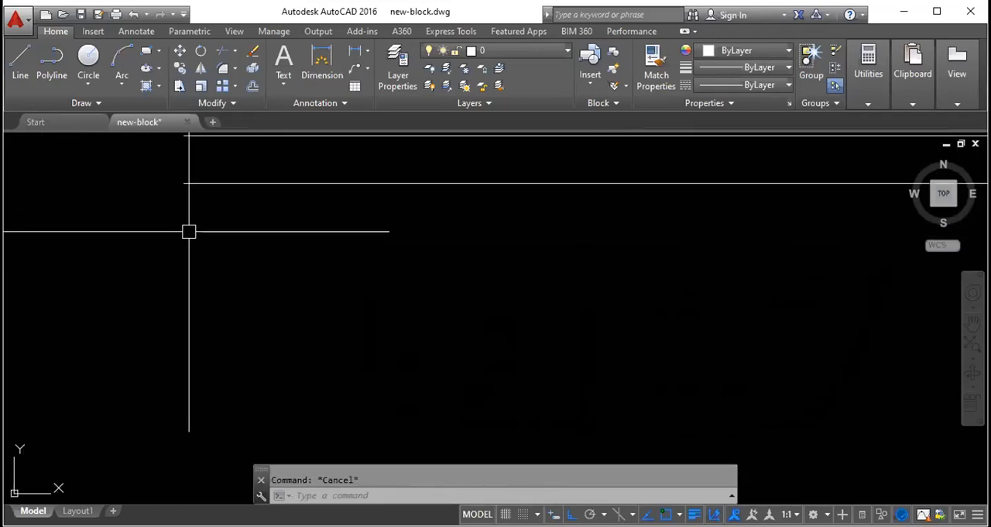
- Draw a short vertical line straight down from the left end of the lower horizontal line
text(l)
key(Return)
click(184, 185)
click(192, 405)
key(Escape)
scroll(206, 284, down, 5)
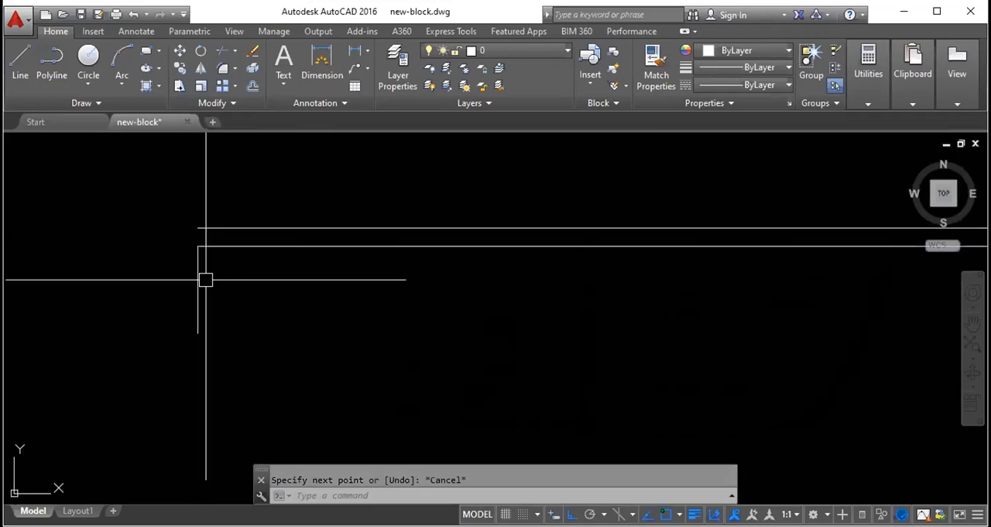
key(Return)
key(Escape)
click(197, 287)
key(Escape)
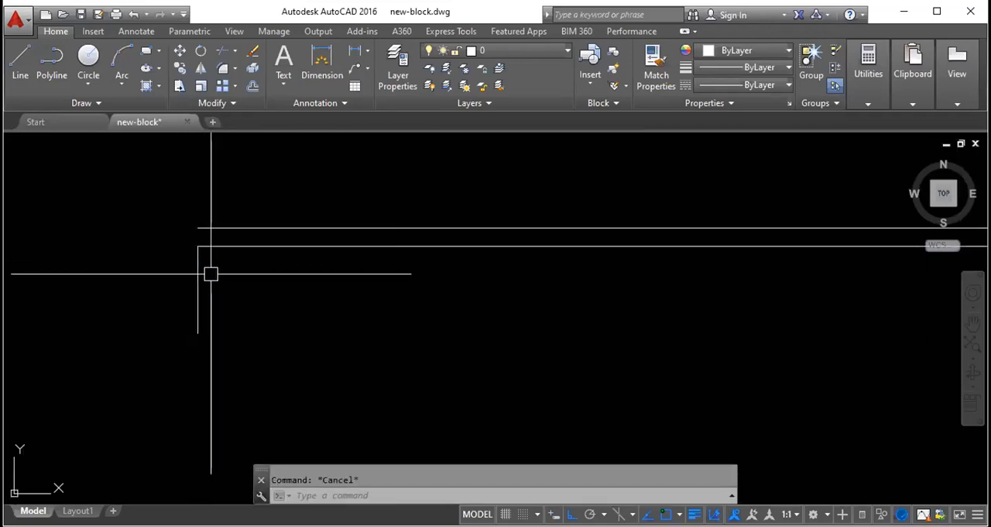
click(194, 273)
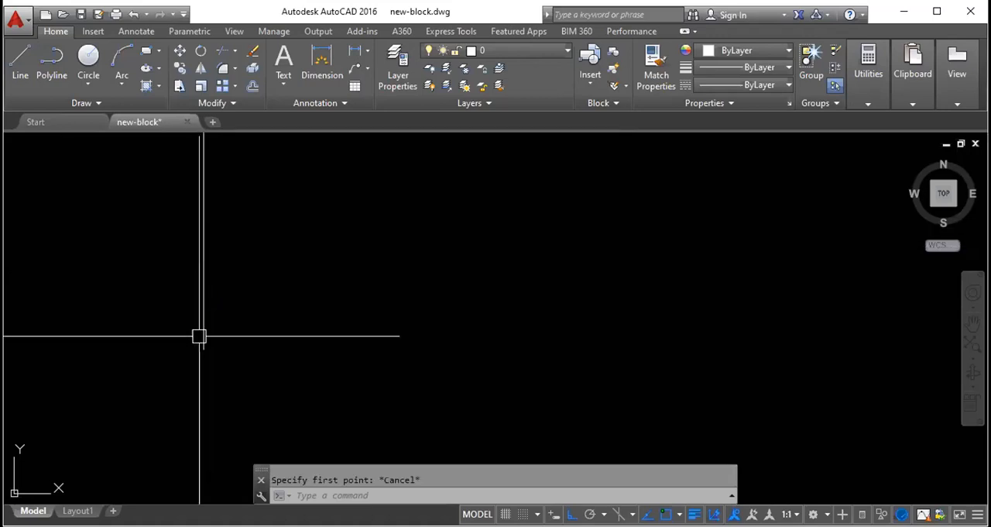
- Draw a 9" horizontal line leftward from the lower end of the short vertical line
text(l)
key(Return)
click(204, 350)
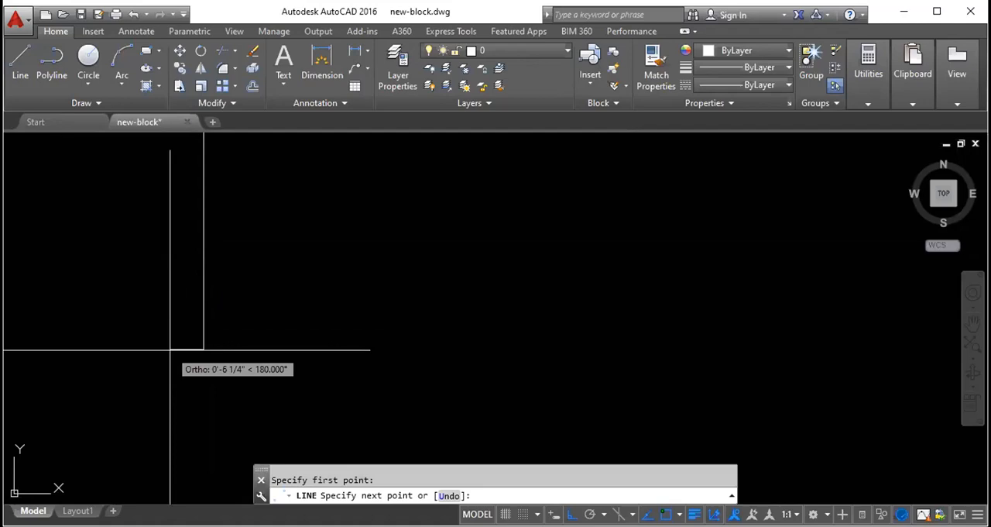
text(9")
key(Return)
- Continue with a vertical line up to the level of the top line and close the outer corner at its left end
scroll(205, 357, down, 7)
scroll(204, 326, up, 9)
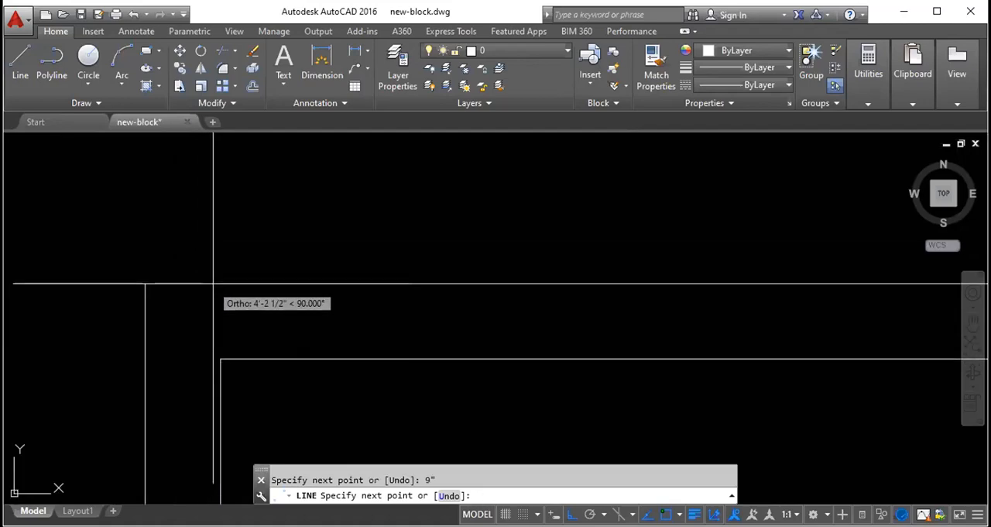
click(144, 283)
click(221, 283)
key(Escape)
scroll(219, 275, down, 9)
scroll(195, 273, down, 4)
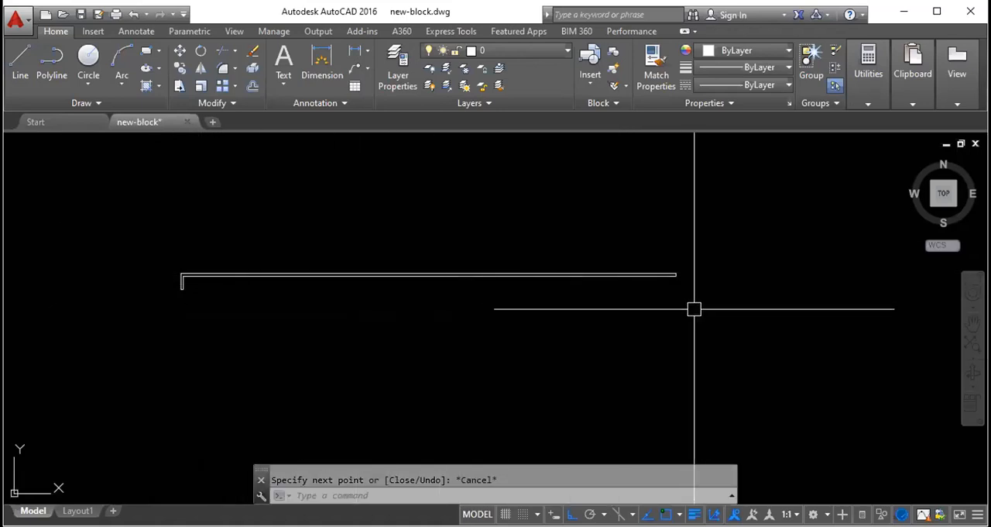
- Move all lines of the wall outline to the "wall again" layer and look at the layer list
click(723, 316)
click(130, 245)
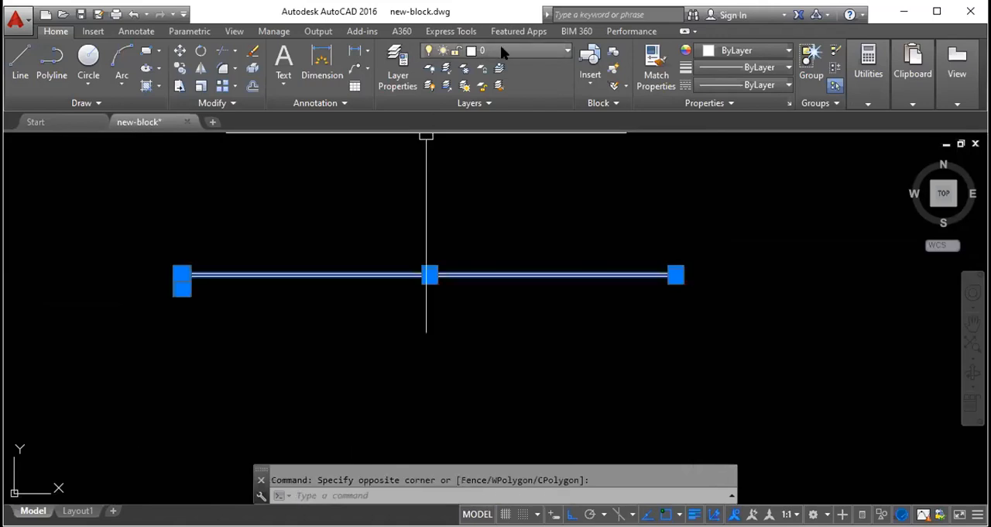
click(507, 49)
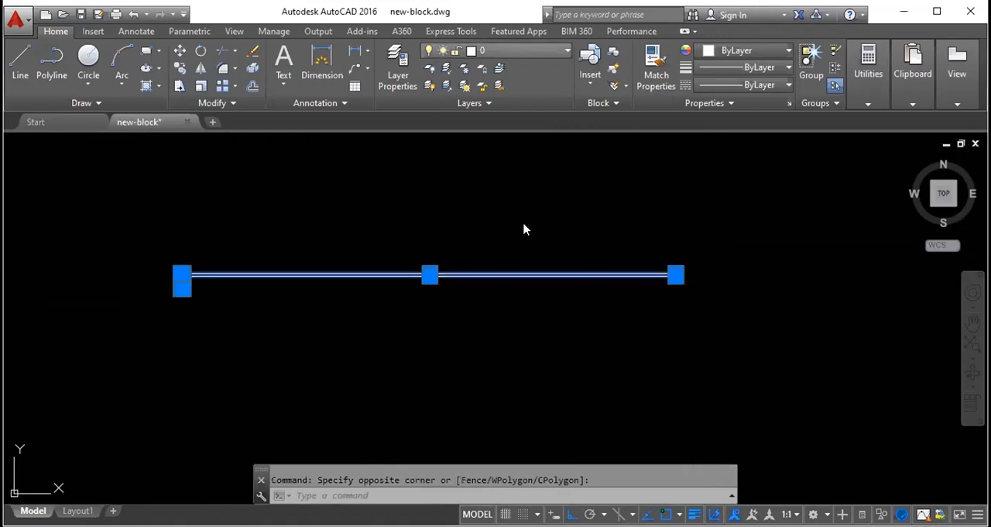
scroll(490, 242, down, 4)
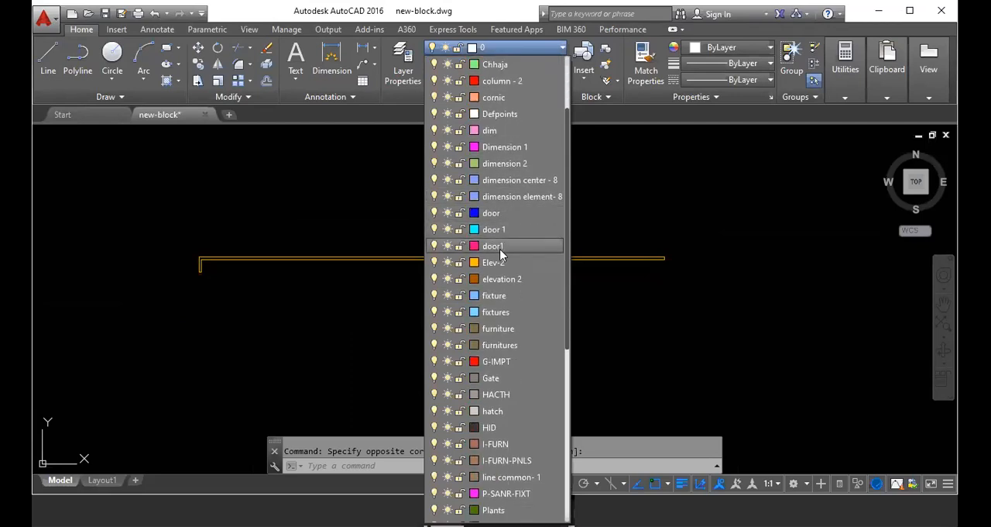
scroll(508, 246, down, 3)
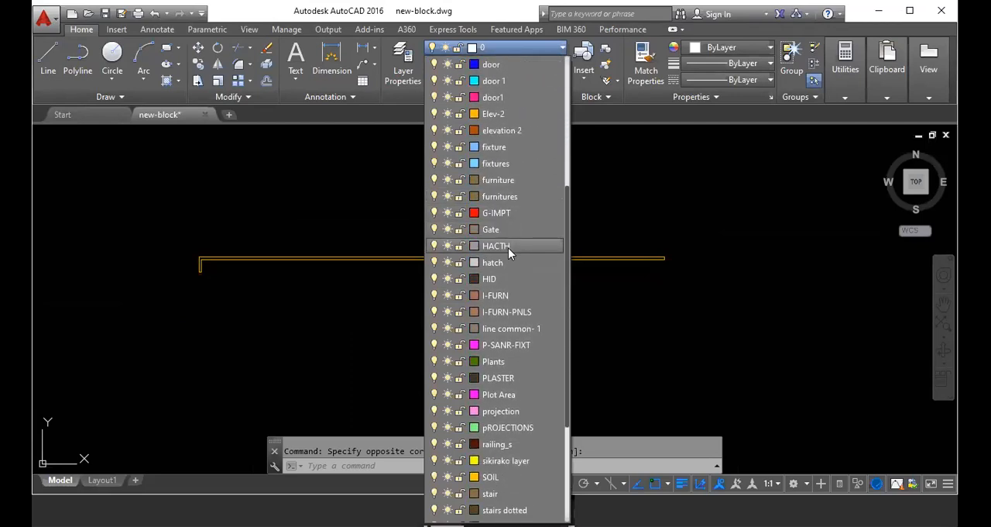
scroll(507, 248, down, 2)
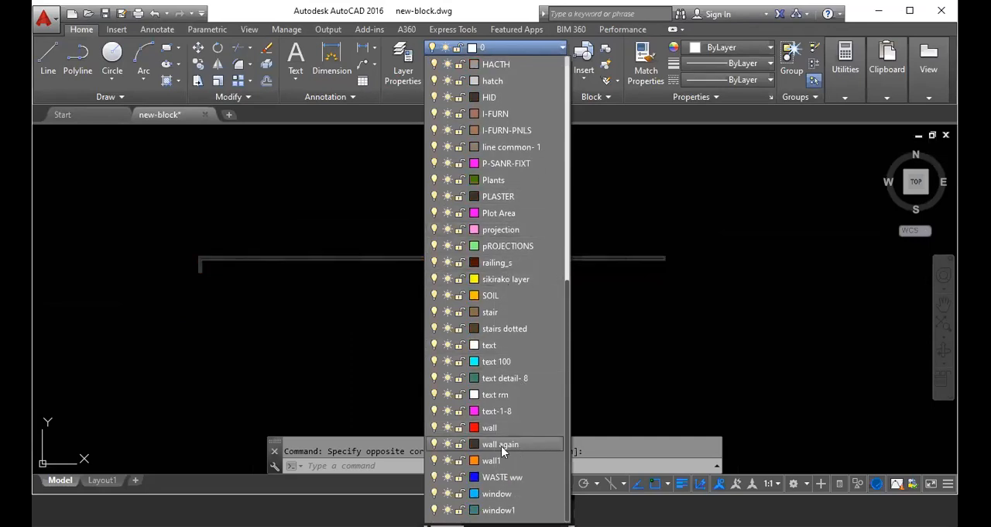
click(501, 445)
scroll(468, 272, up, 3)
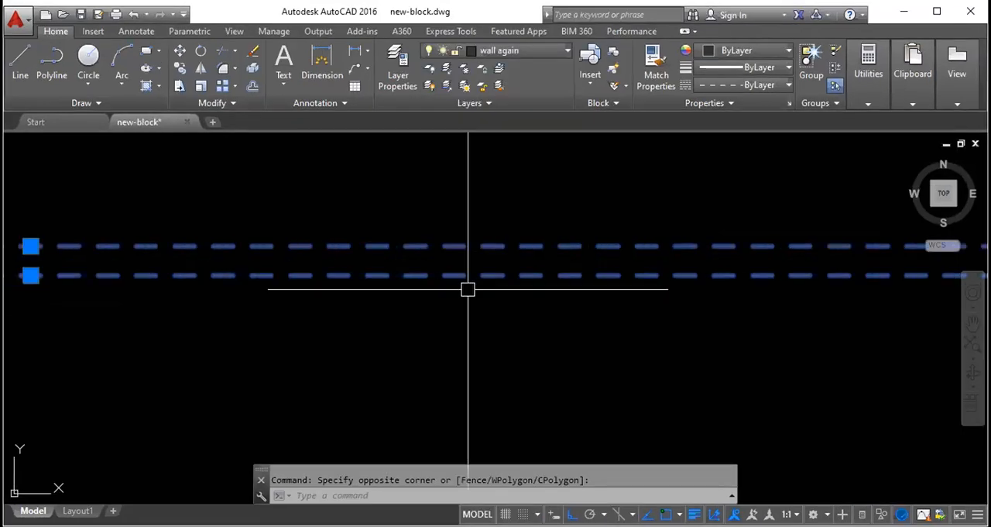
key(Escape)
scroll(468, 289, up, 2)
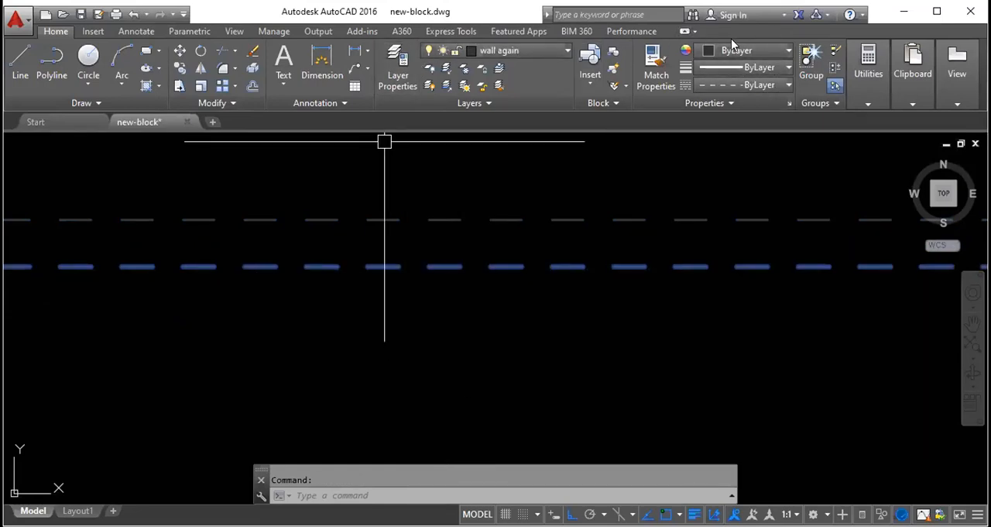
click(395, 73)
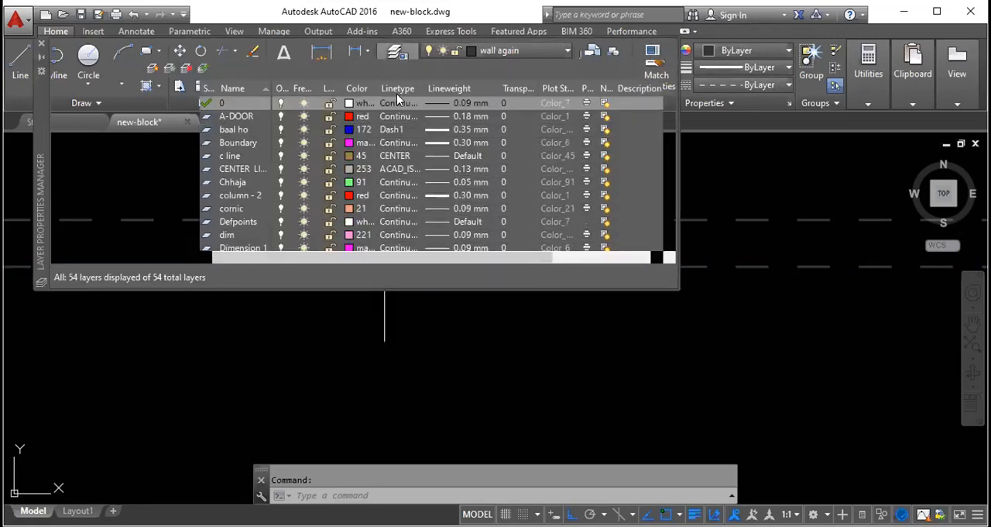
click(43, 44)
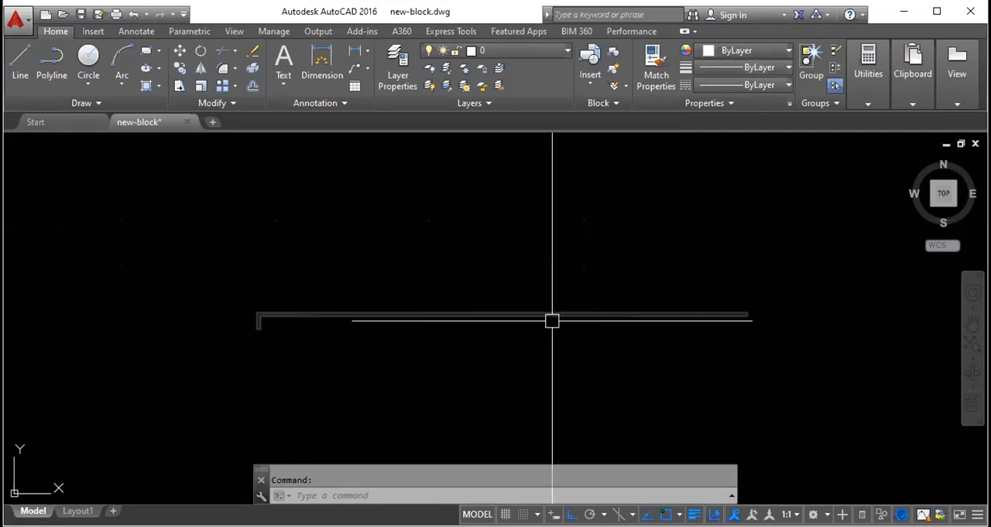
- Copy the whole L-shaped wall outline to a spot directly above the original
click(770, 391)
click(179, 198)
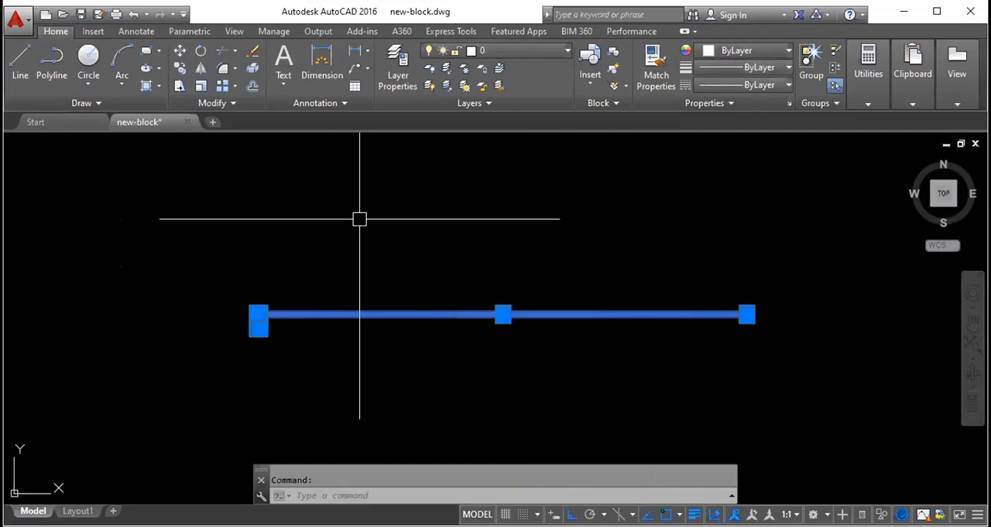
click(323, 202)
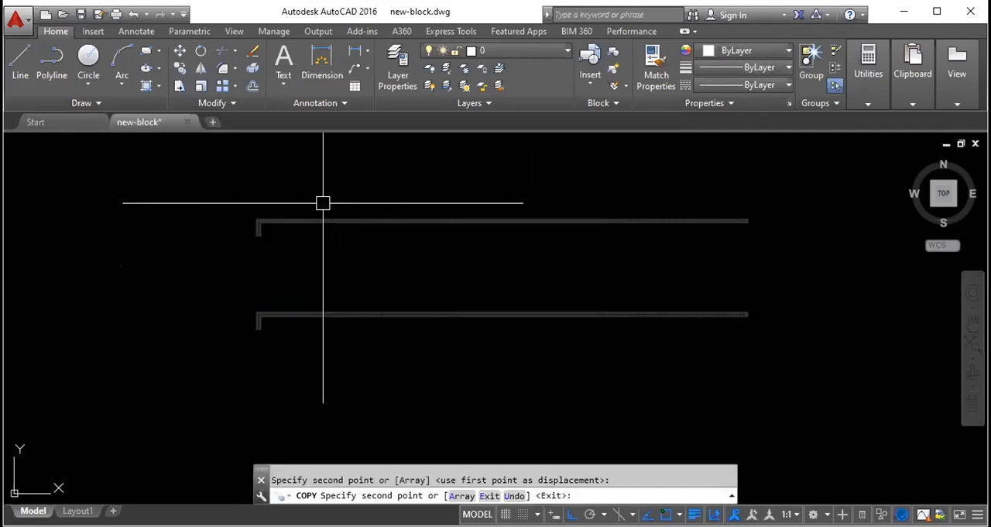
key(Escape)
- Set the linetype of the upper wall outline to ByBlock and compare it with the lower outline
click(782, 269)
click(160, 177)
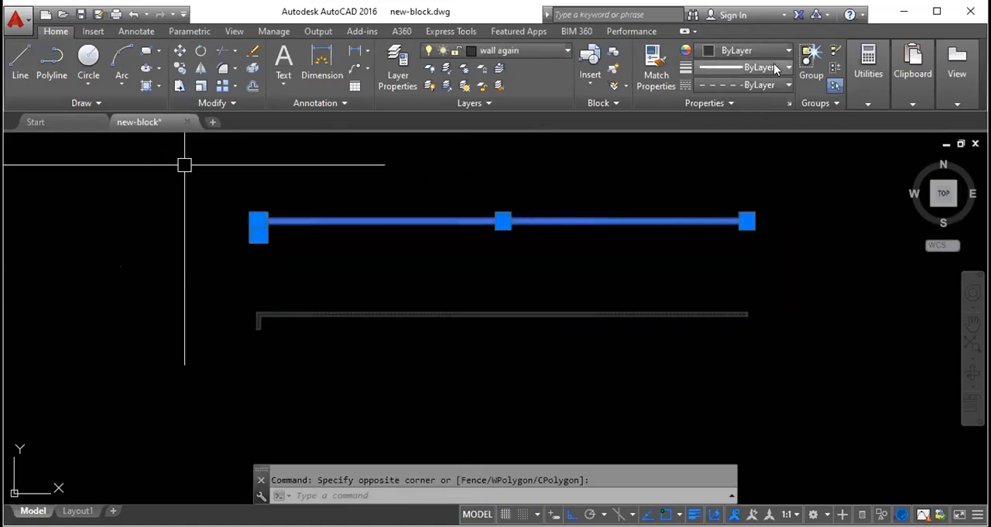
click(771, 67)
click(772, 65)
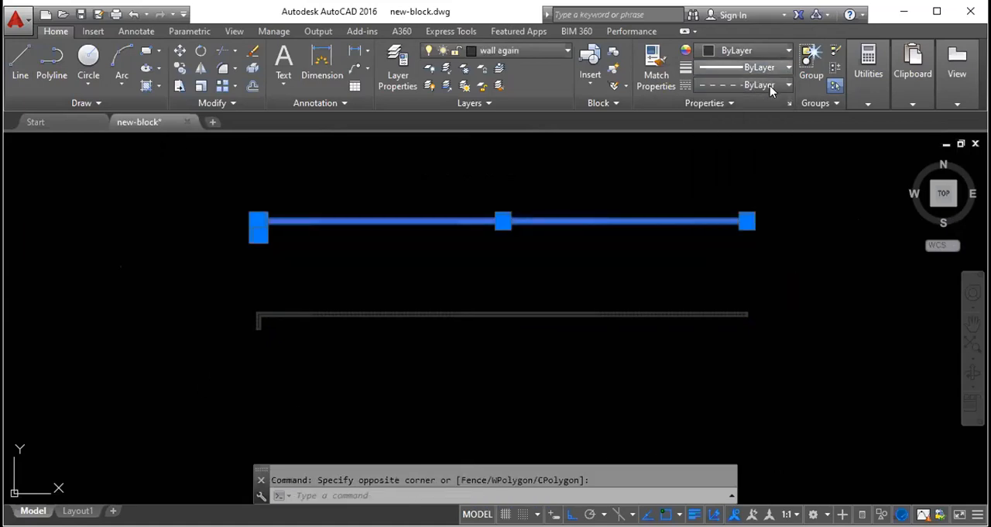
click(769, 86)
click(764, 124)
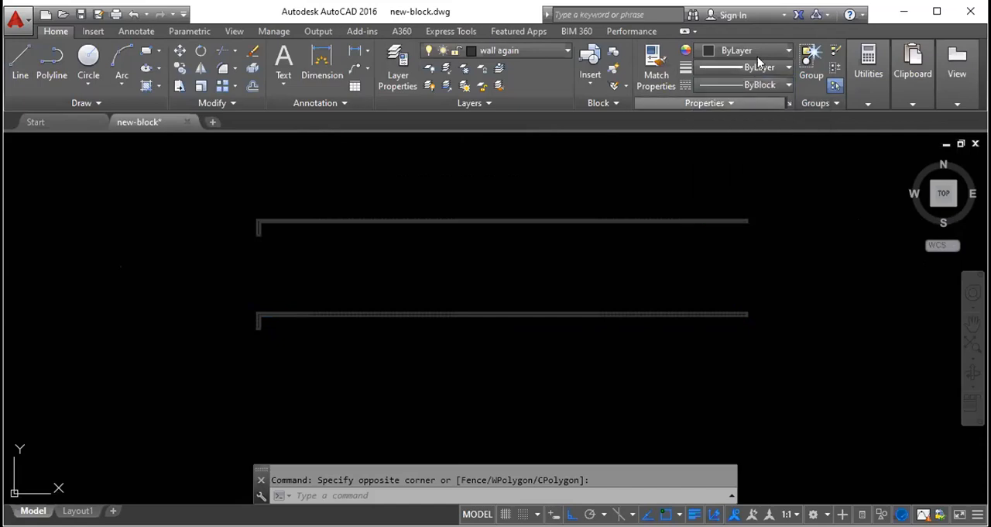
click(272, 223)
key(Escape)
scroll(367, 214, up, 5)
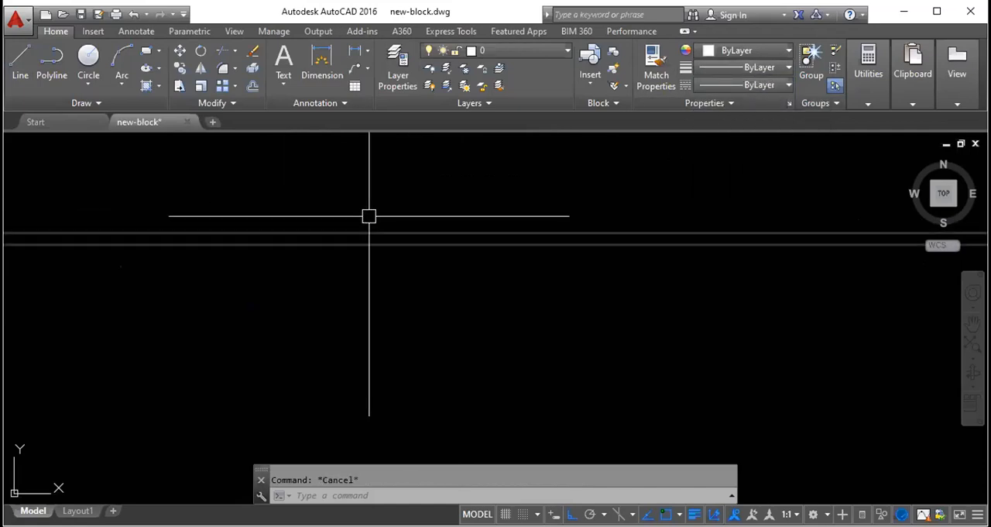
scroll(372, 233, down, 4)
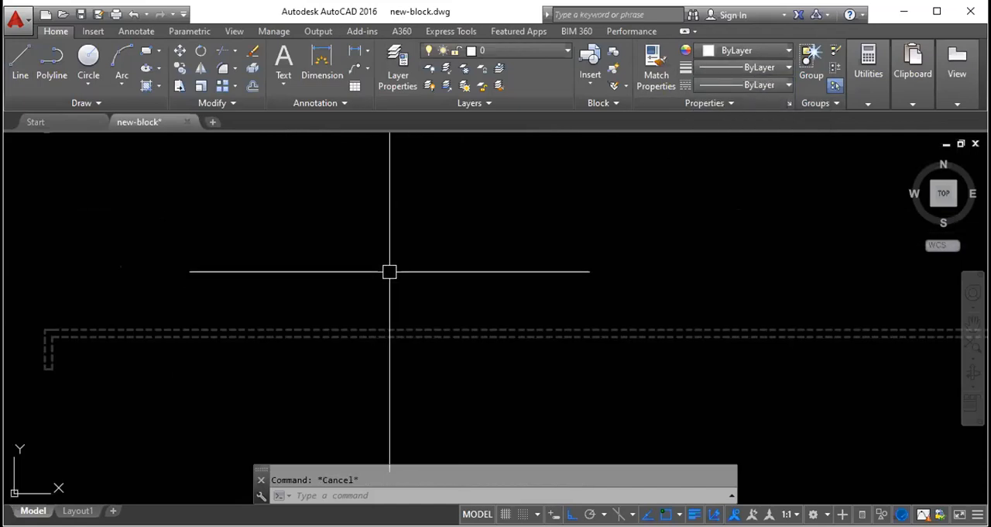
- Change the linetype of the "wall again" layer to Continuous and close the layer manager
click(397, 68)
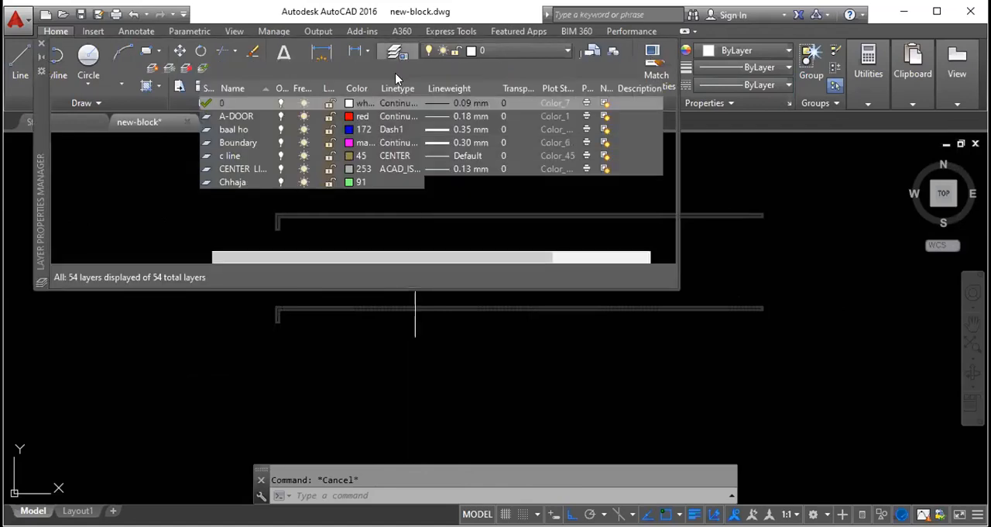
scroll(244, 172, down, 14)
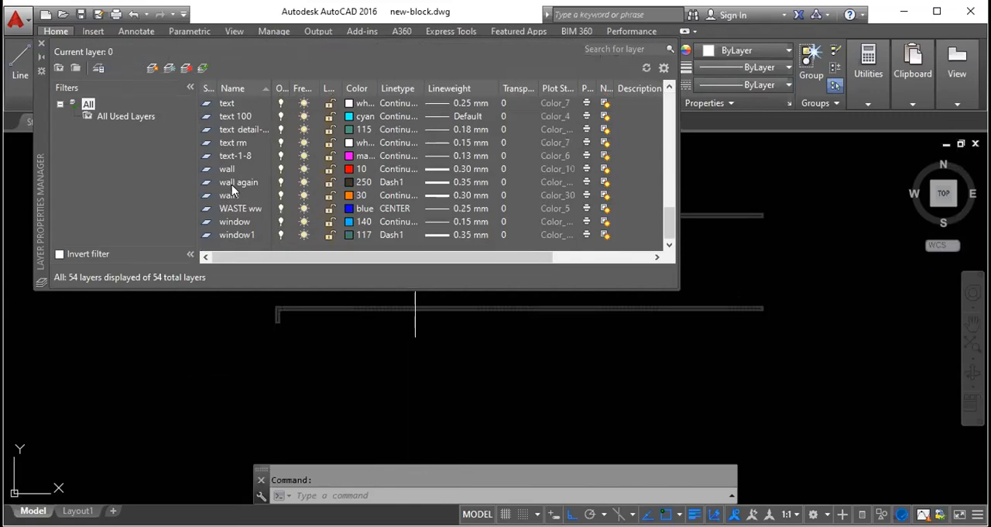
click(394, 183)
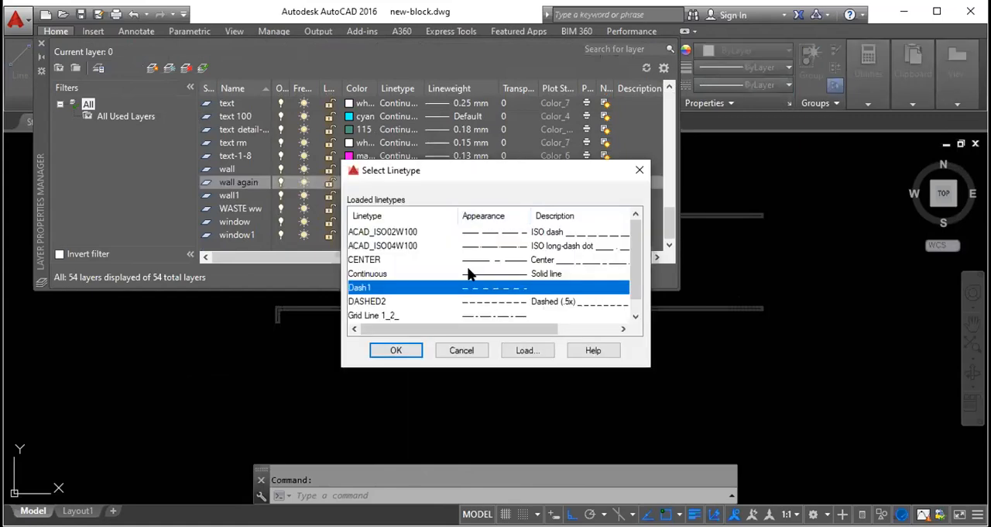
click(469, 274)
click(395, 350)
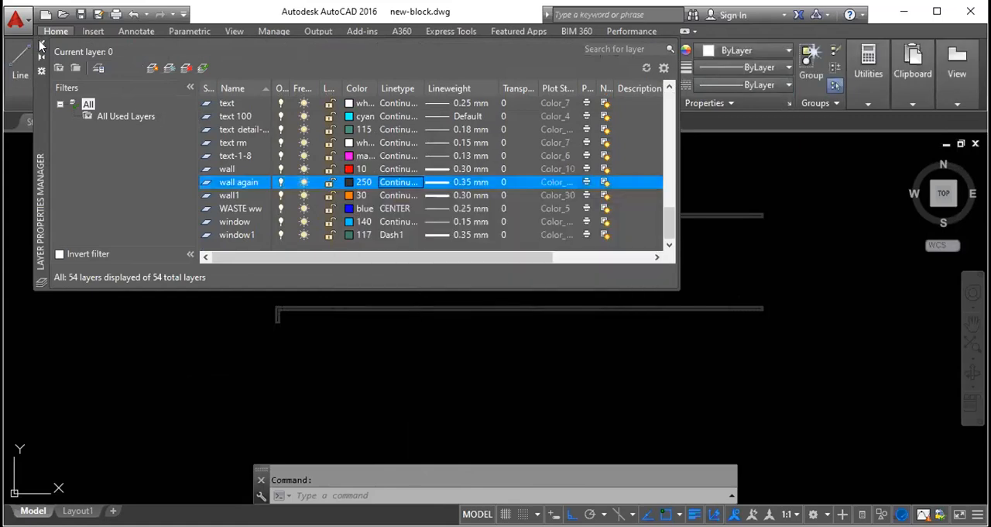
click(41, 45)
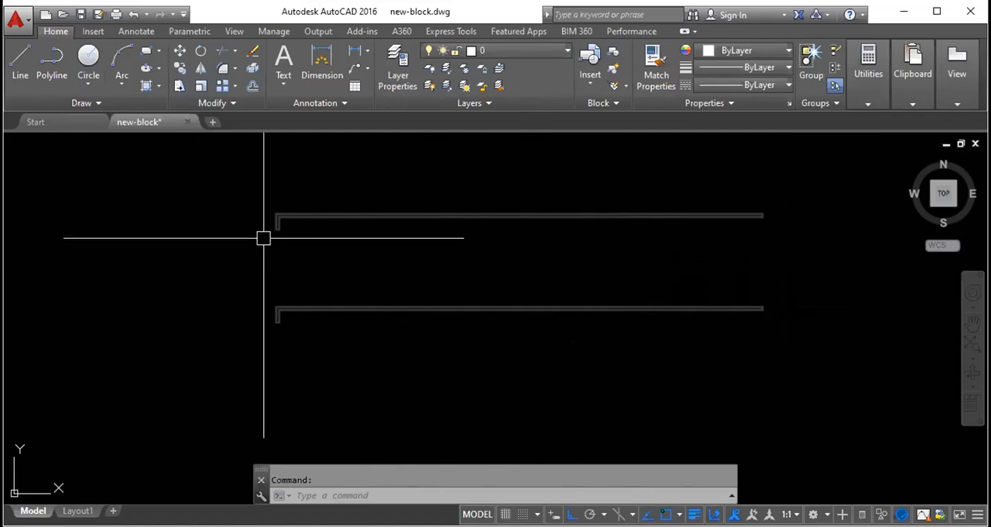
- Draw two vertical lines that join the outer and inner faces of the upper wall stub to the lower wall
text(l)
key(Return)
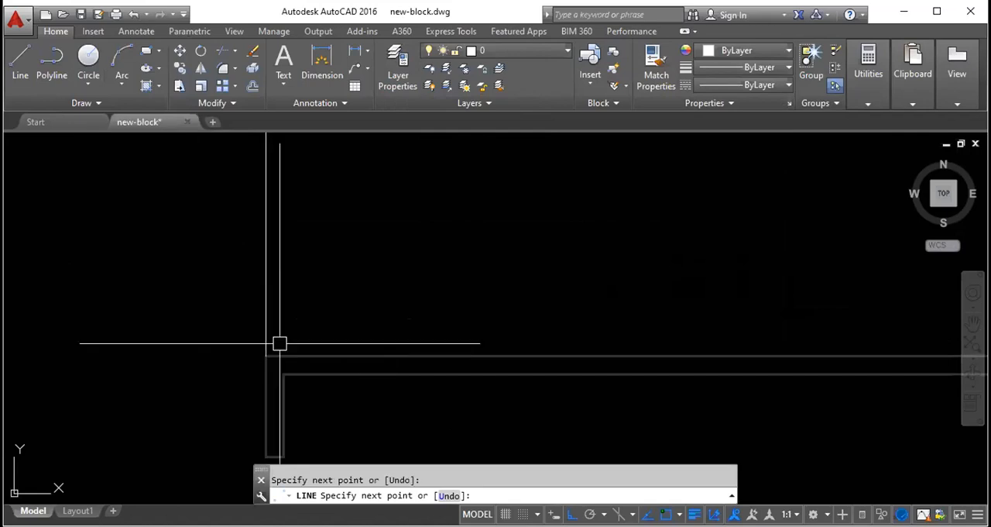
key(Escape)
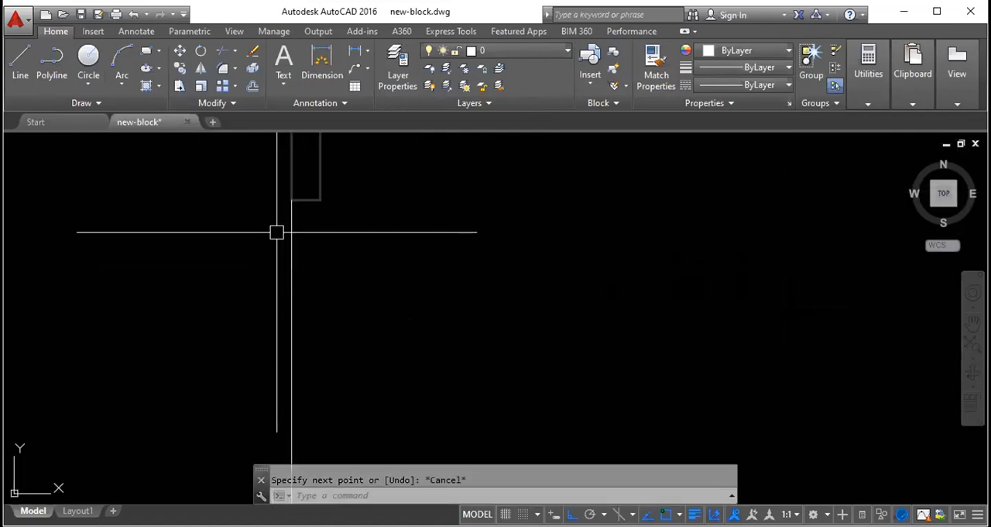
text(l)
key(Return)
click(320, 200)
scroll(323, 208, down, 5)
scroll(326, 403, up, 5)
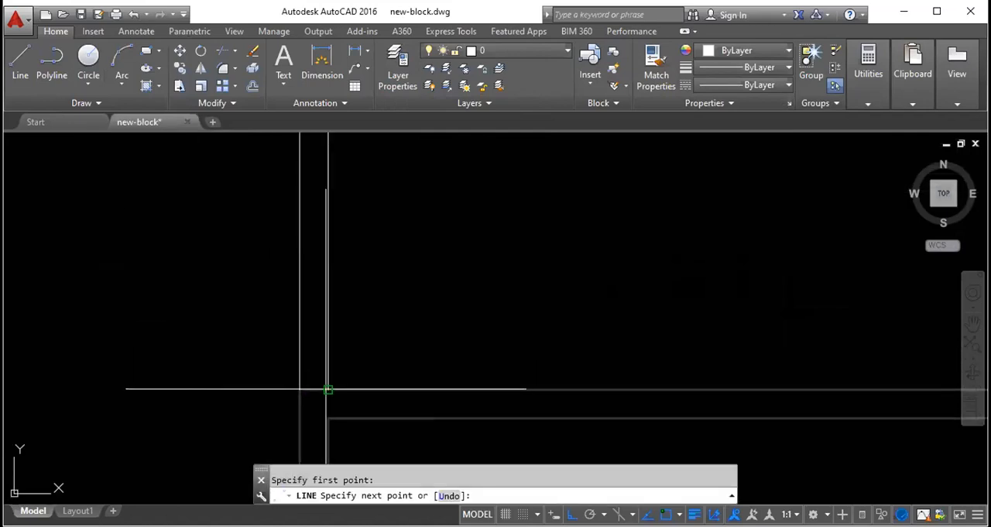
click(326, 389)
scroll(325, 387, down, 4)
key(Escape)
- Draw a vertical line inside the opening, from the end of the upper wall stub to the lower wall
scroll(313, 280, down, 2)
scroll(319, 170, up, 4)
scroll(321, 161, up, 4)
middle_drag(322, 161, 316, 228)
scroll(315, 226, down, 6)
middle_drag(307, 201, 301, 234)
scroll(300, 233, up, 6)
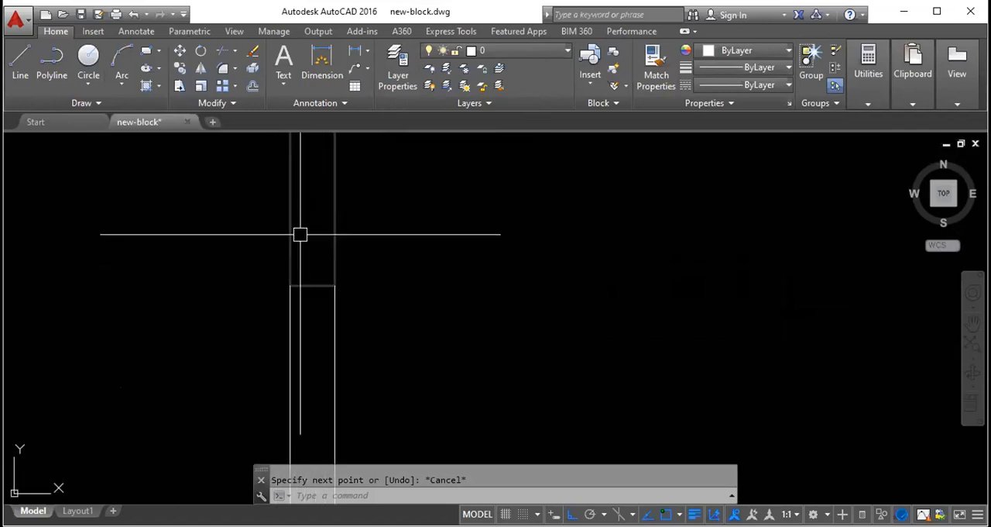
text(l)
key(Return)
scroll(301, 285, up, 2)
click(303, 288)
scroll(387, 213, down, 3)
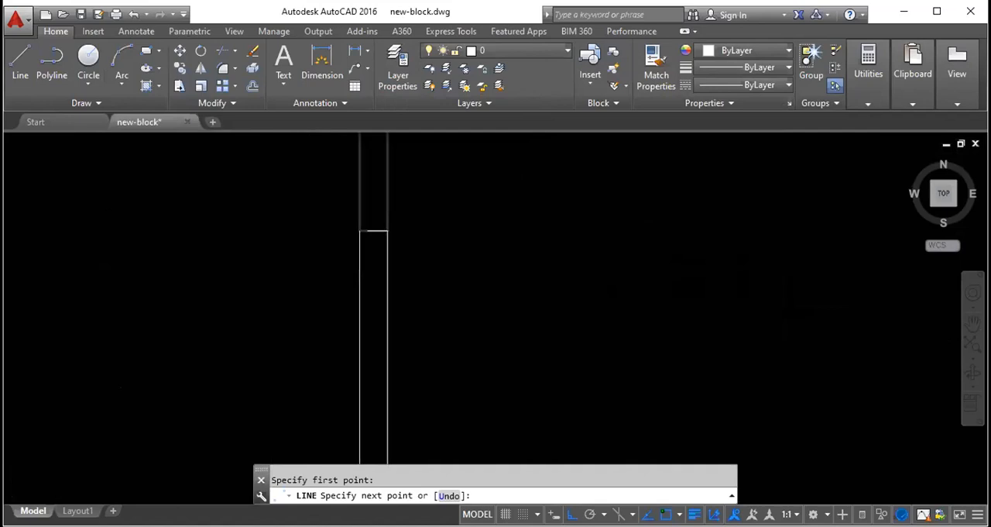
scroll(374, 233, down, 5)
scroll(374, 336, up, 6)
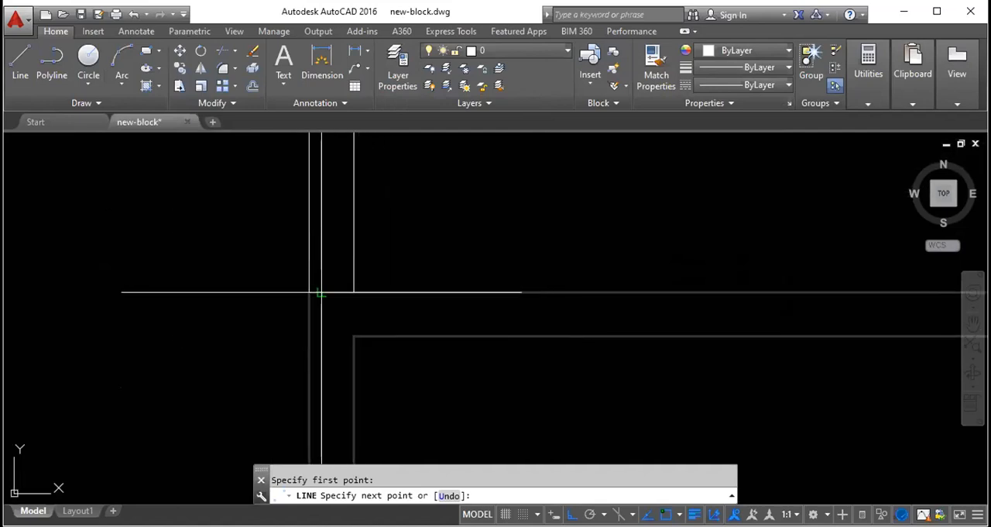
key(Escape)
- Draw a second inner vertical line beside the first, from the lower wall up to the upper wall stub
text(l)
key(Return)
click(343, 290)
scroll(345, 295, down, 6)
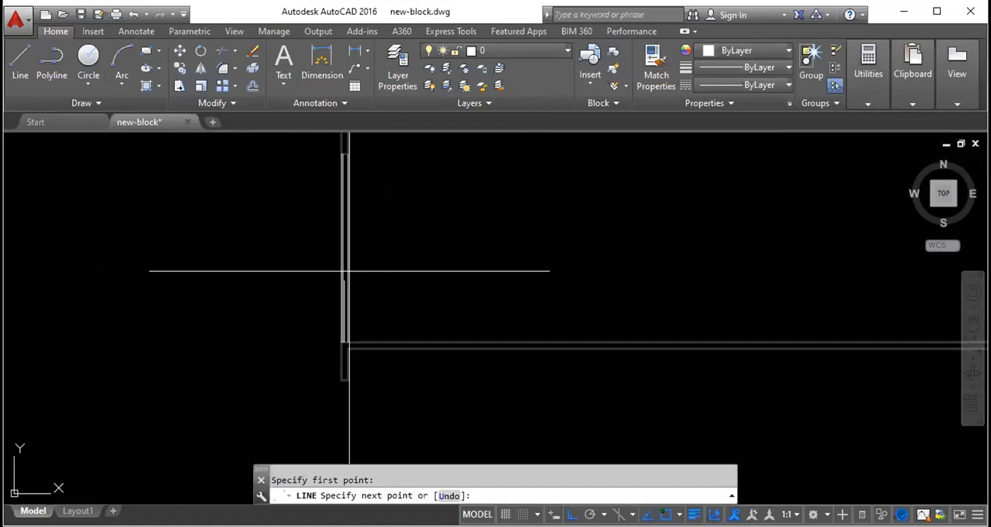
scroll(346, 166, up, 4)
middle_drag(339, 143, 343, 215)
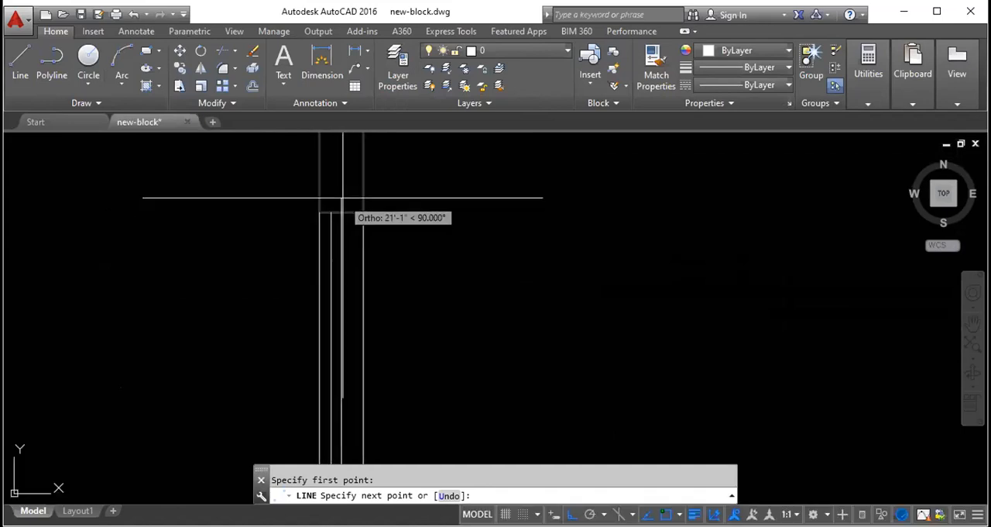
key(Escape)
- Highlight the two inner lines and the two outer lines of the window in turn
scroll(357, 217, up, 4)
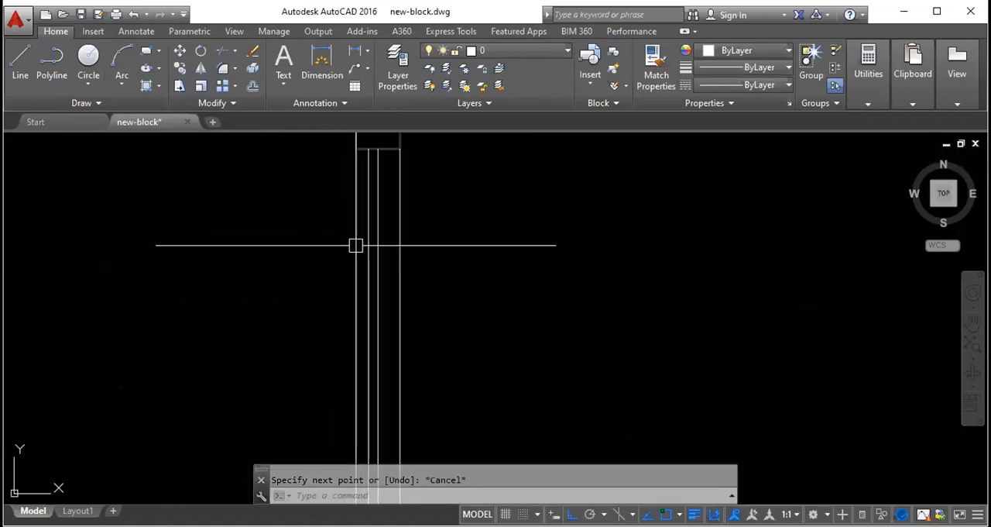
click(394, 309)
click(362, 276)
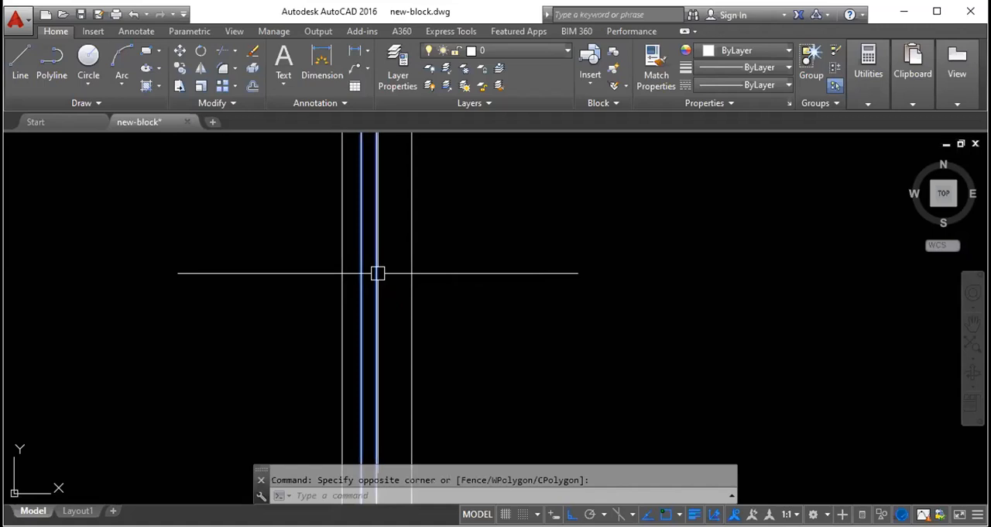
click(431, 299)
key(Escape)
key(Escape)
click(425, 328)
click(399, 306)
click(341, 330)
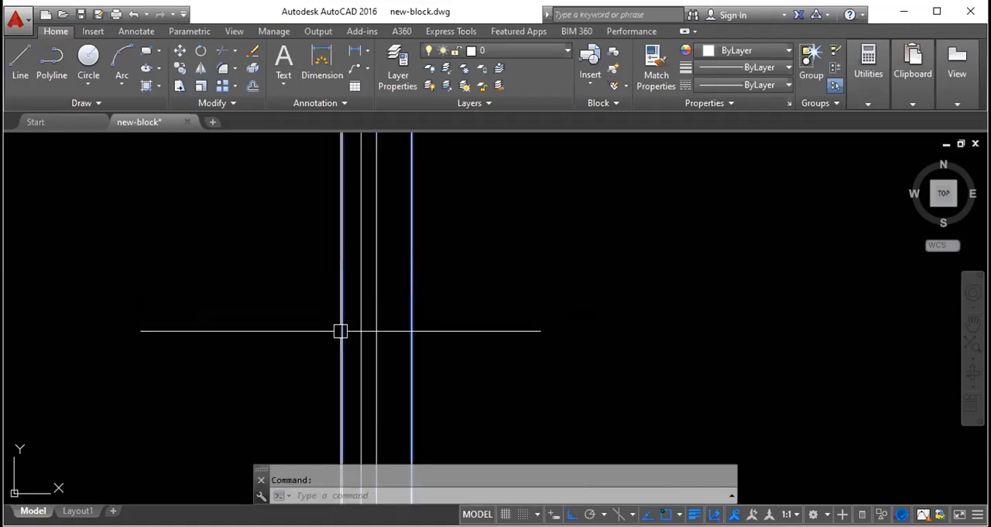
key(Escape)
- Move the two inner lines of the window to the "window" layer
click(391, 334)
click(352, 311)
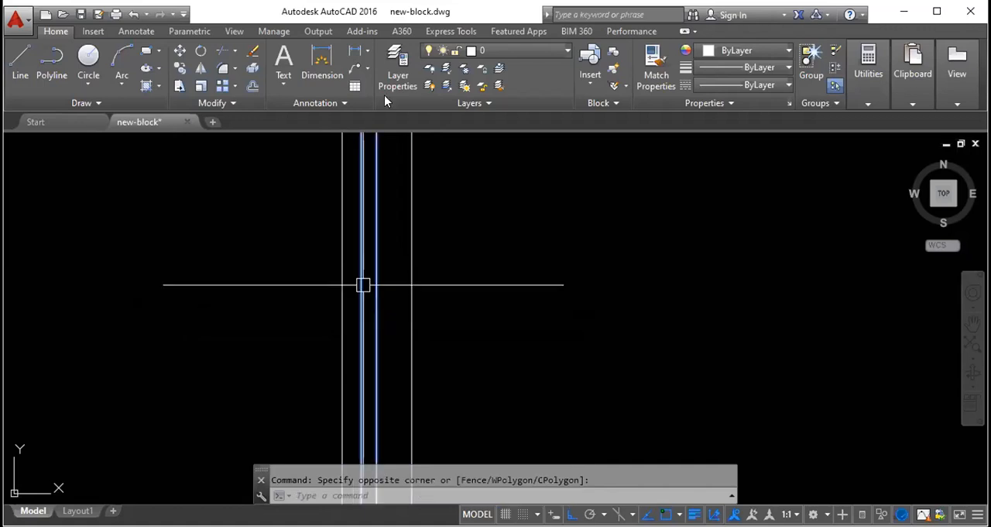
click(513, 49)
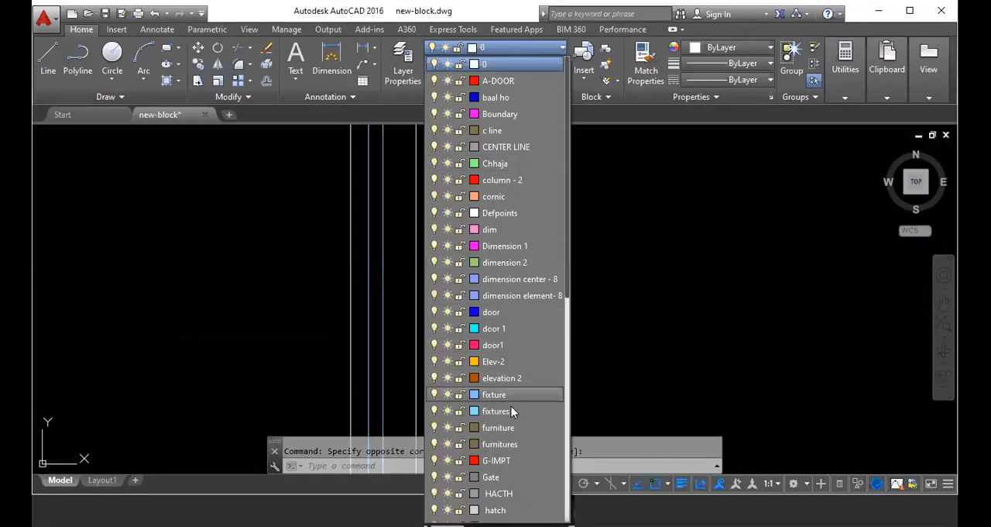
scroll(515, 402, down, 1)
scroll(514, 414, down, 5)
scroll(511, 418, down, 3)
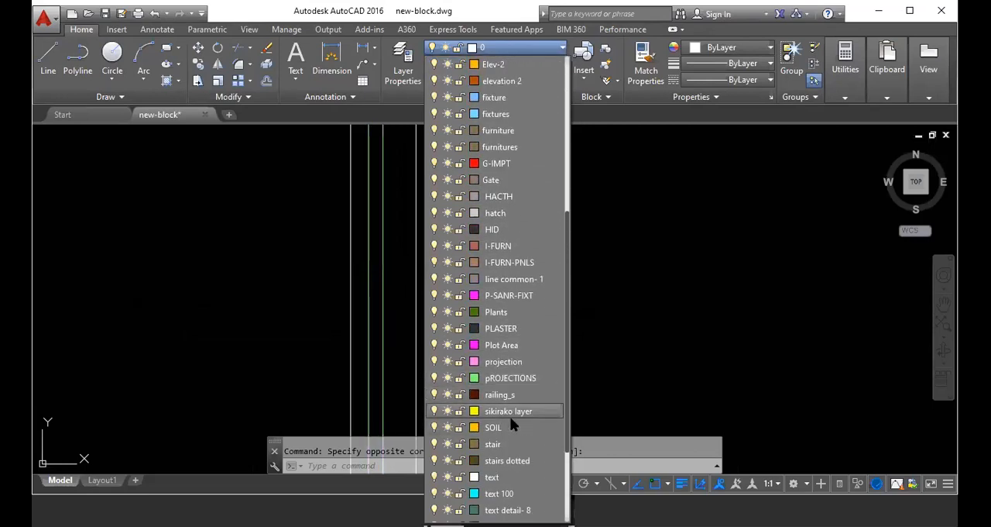
scroll(508, 442, down, 1)
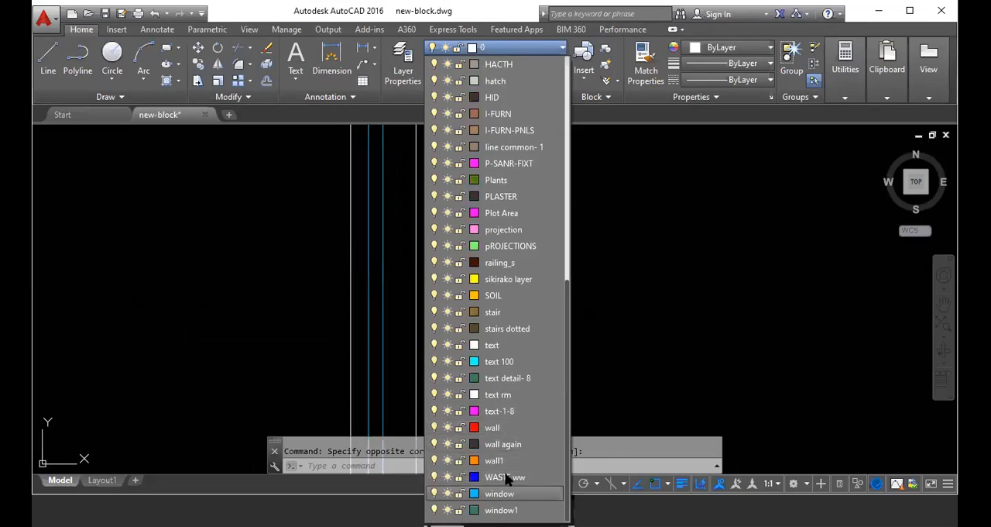
click(499, 493)
key(Escape)
- Move the two outer lines of the window to the "elevation 2" layer
scroll(462, 268, down, 7)
scroll(371, 285, down, 2)
scroll(435, 321, up, 2)
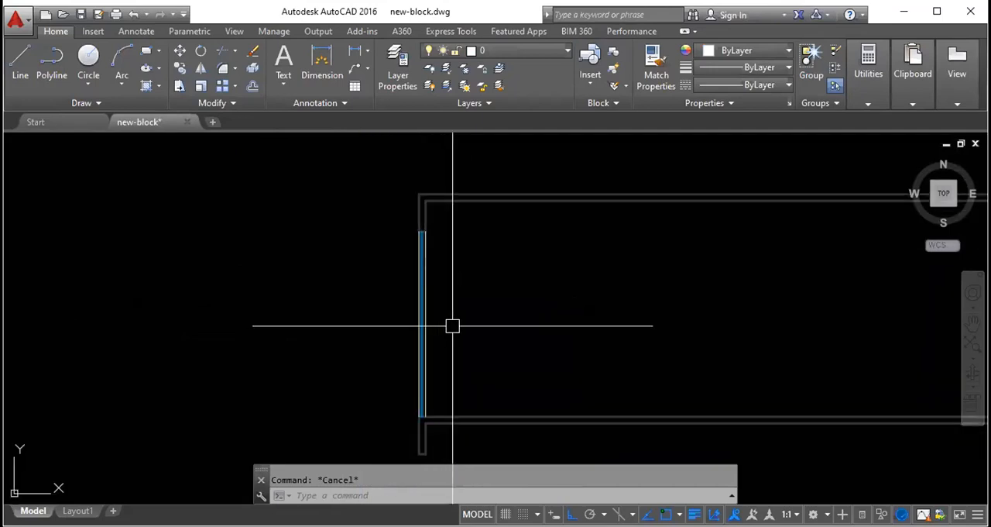
scroll(453, 327, up, 3)
click(405, 361)
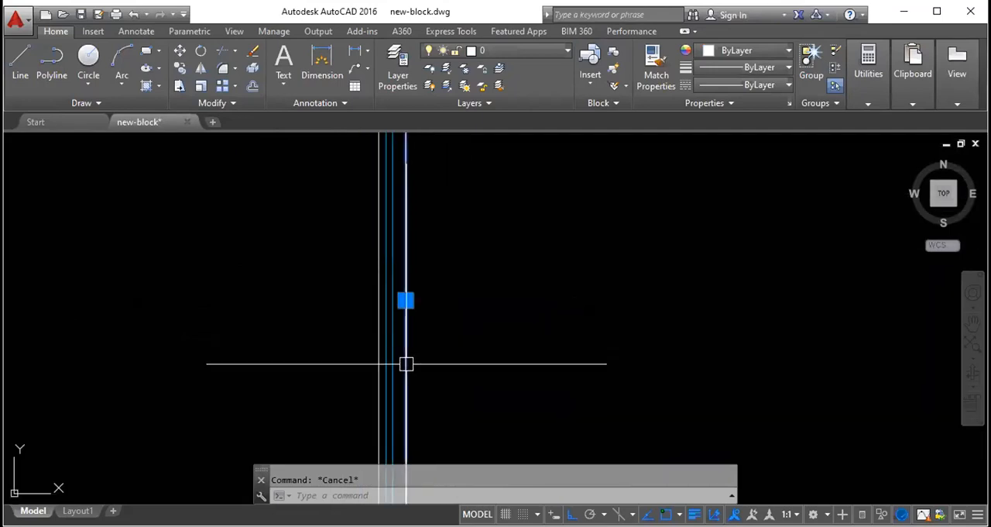
click(378, 352)
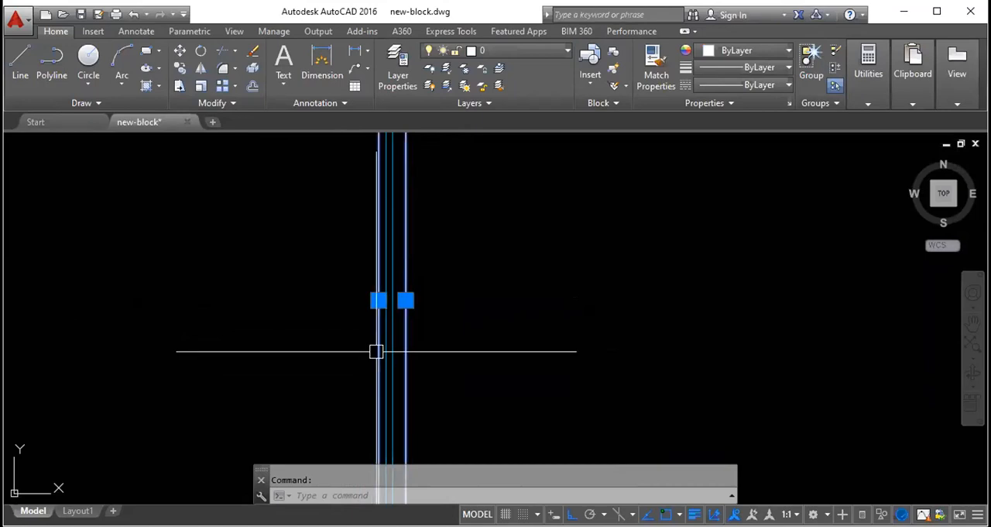
click(524, 53)
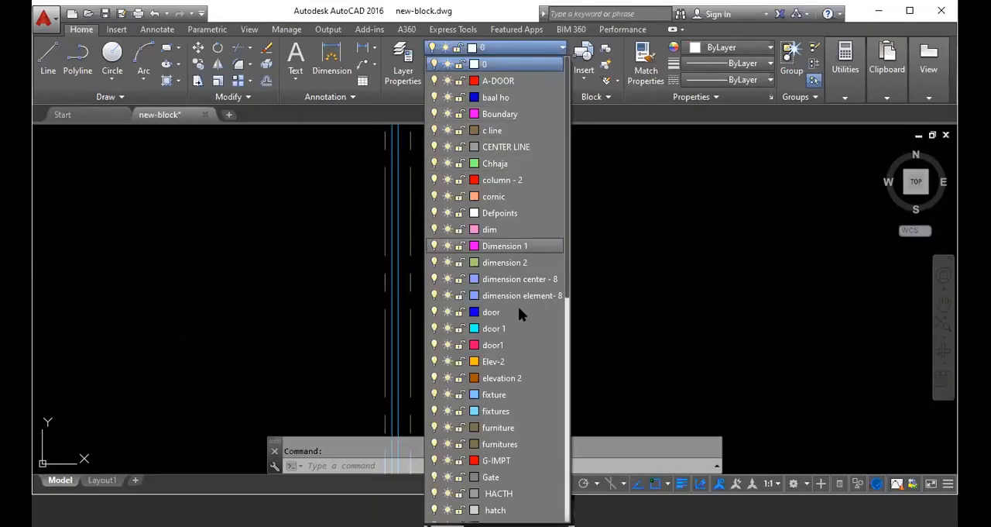
click(513, 380)
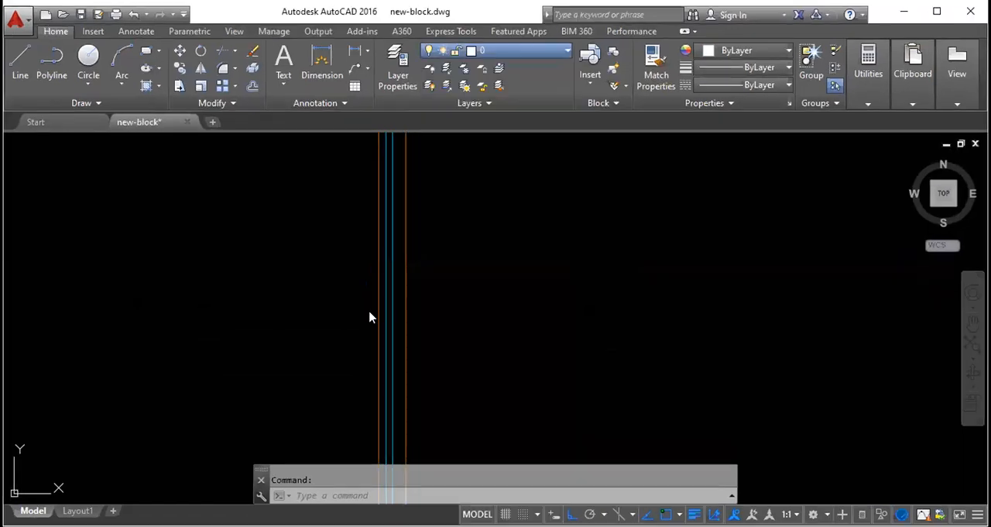
- Check which layers the wall and the outer and inner window lines belong to
scroll(349, 306, down, 3)
scroll(313, 287, up, 1)
scroll(287, 287, down, 4)
scroll(320, 302, up, 2)
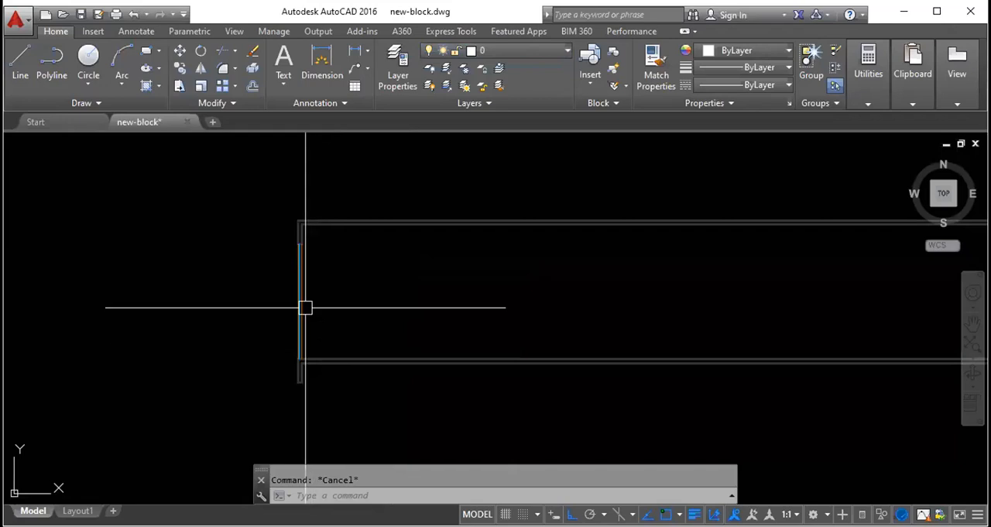
scroll(297, 244, up, 3)
scroll(329, 226, up, 2)
scroll(328, 265, up, 4)
click(326, 266)
key(Escape)
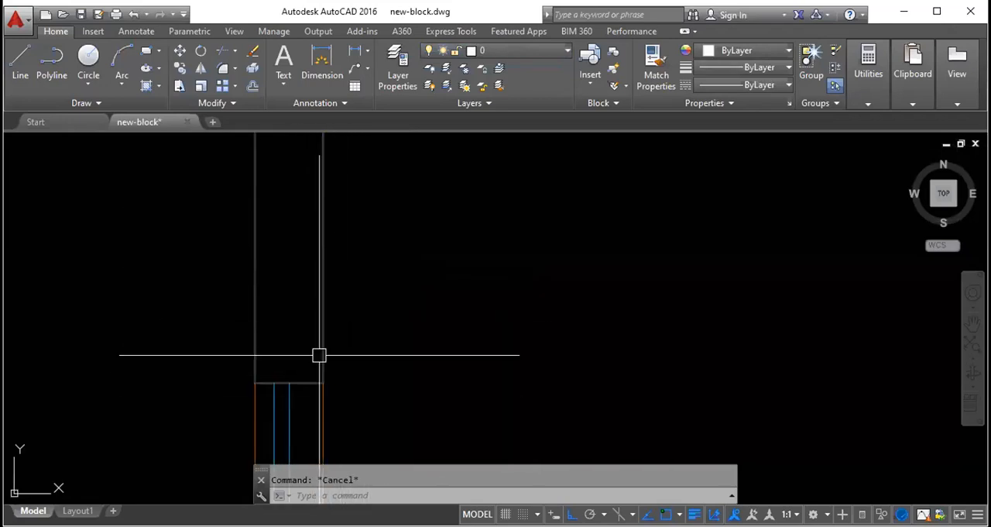
click(324, 409)
key(Escape)
click(288, 422)
click(274, 424)
scroll(352, 312, down, 5)
scroll(366, 302, up, 9)
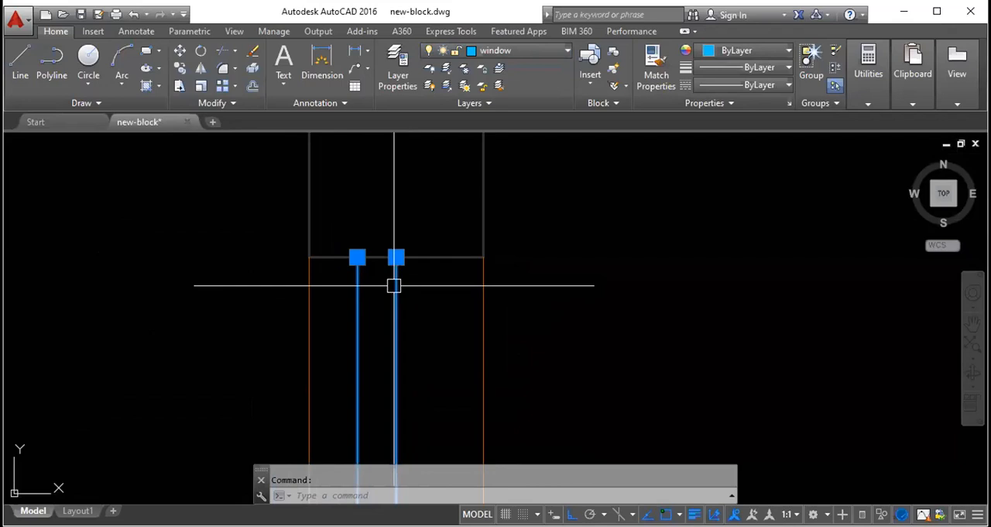
mouse_move(394, 286)
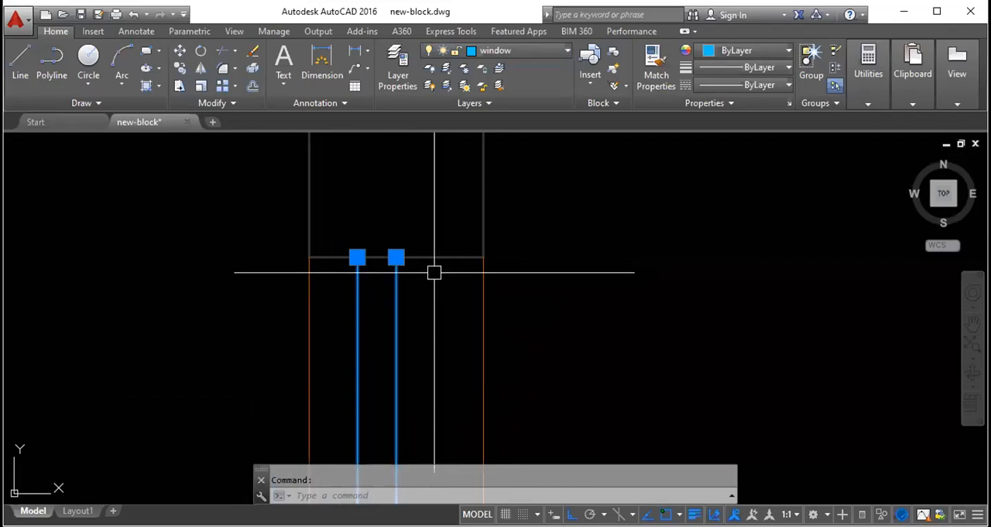
key(Escape)
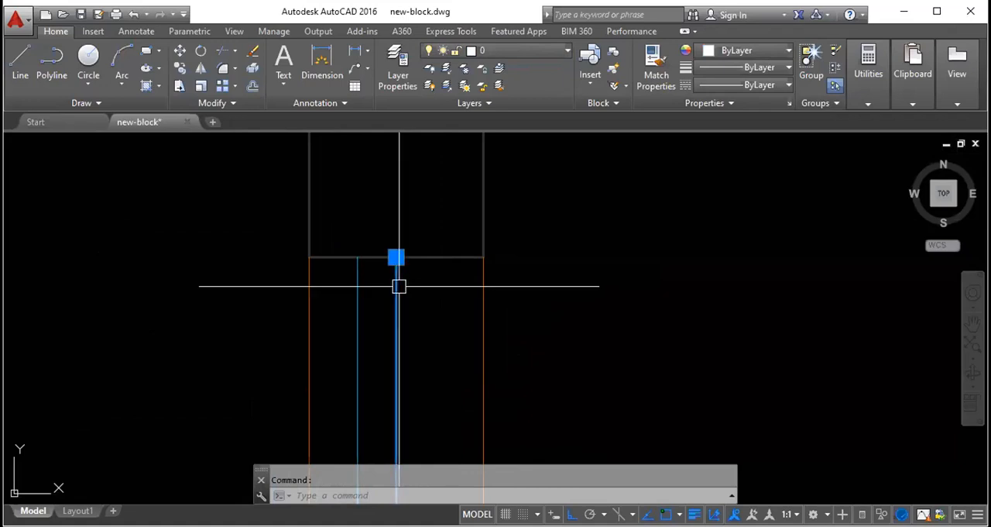
key(Escape)
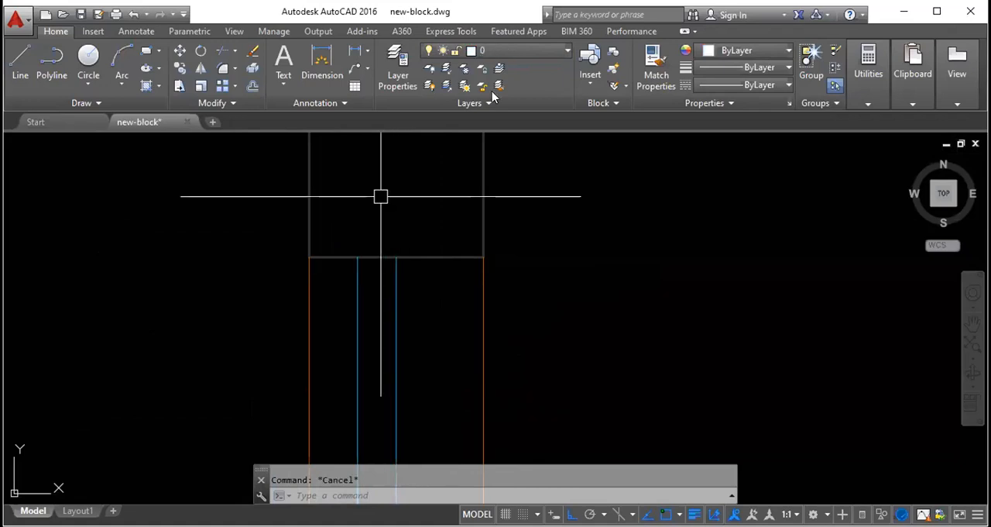
- Make "furnitures" the current layer and draw a rectangular furniture outline against the top face of the lower wall
click(519, 52)
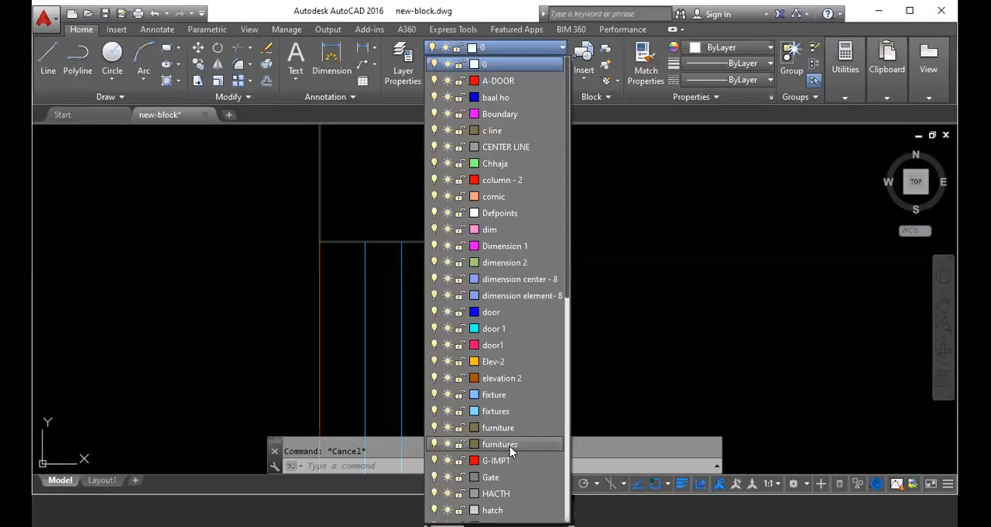
click(509, 444)
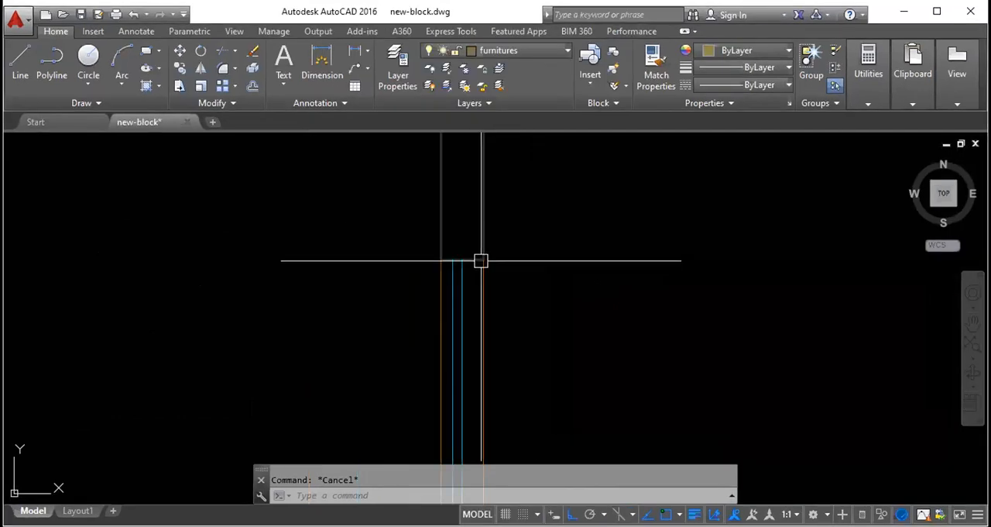
text(l)
key(Return)
scroll(480, 261, down, 10)
scroll(499, 328, up, 4)
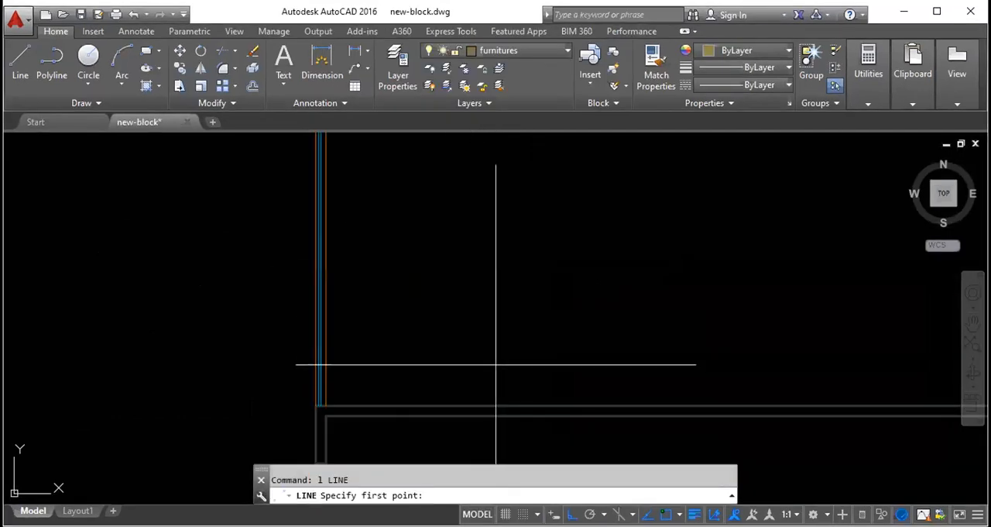
click(503, 404)
click(507, 354)
click(676, 352)
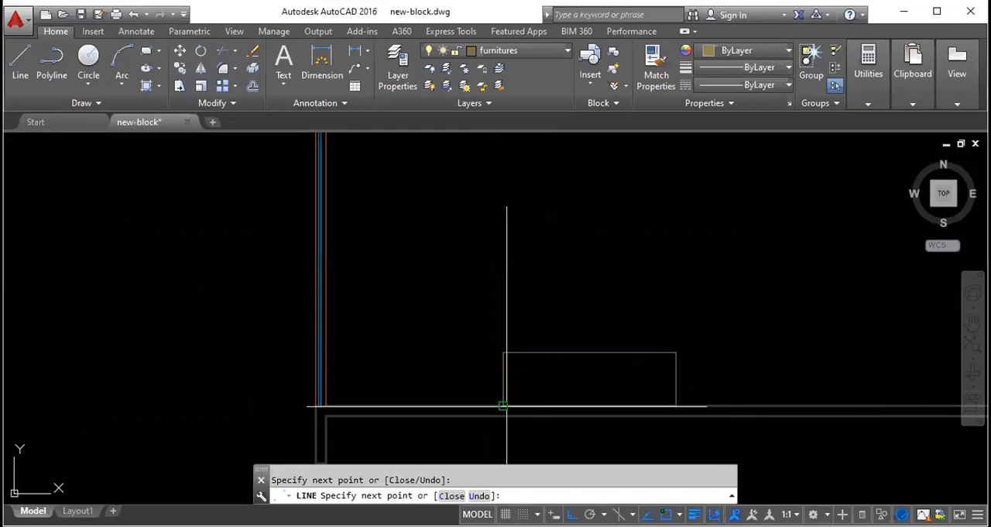
key(Escape)
- Make "text-1-8" the current layer and draw a taller rectangle on the lower wall, to the right of the furniture outline
scroll(402, 288, down, 3)
scroll(402, 289, up, 5)
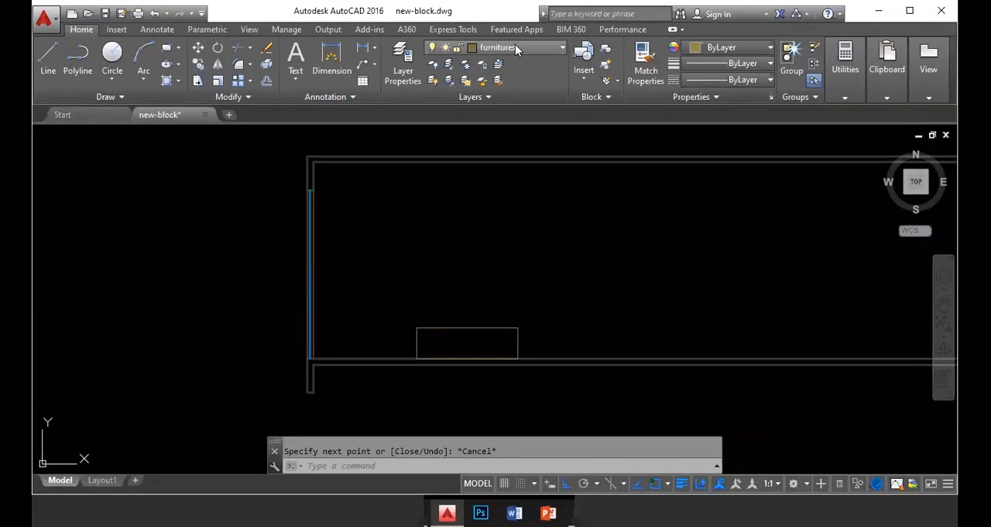
click(516, 48)
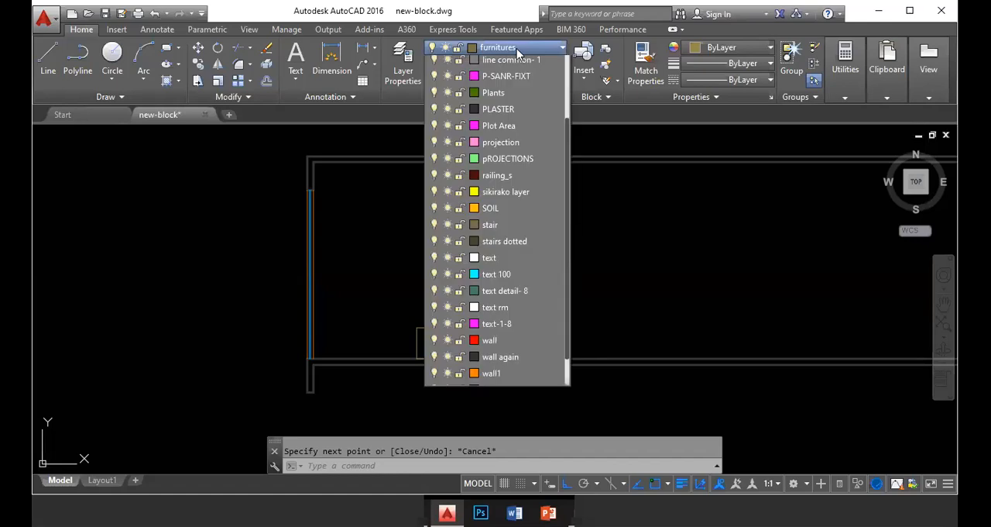
scroll(498, 454, down, 1)
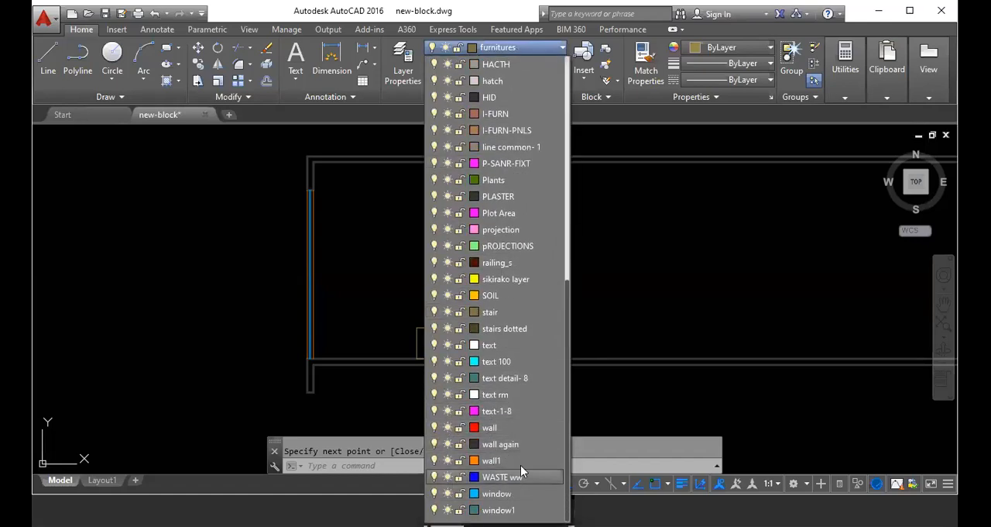
click(511, 411)
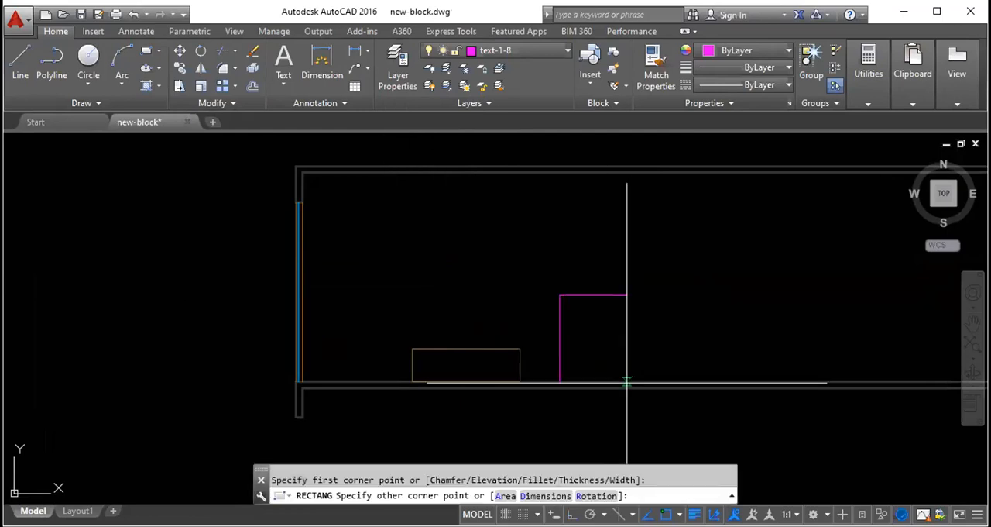
click(628, 381)
key(Escape)
scroll(435, 272, down, 5)
scroll(407, 253, up, 4)
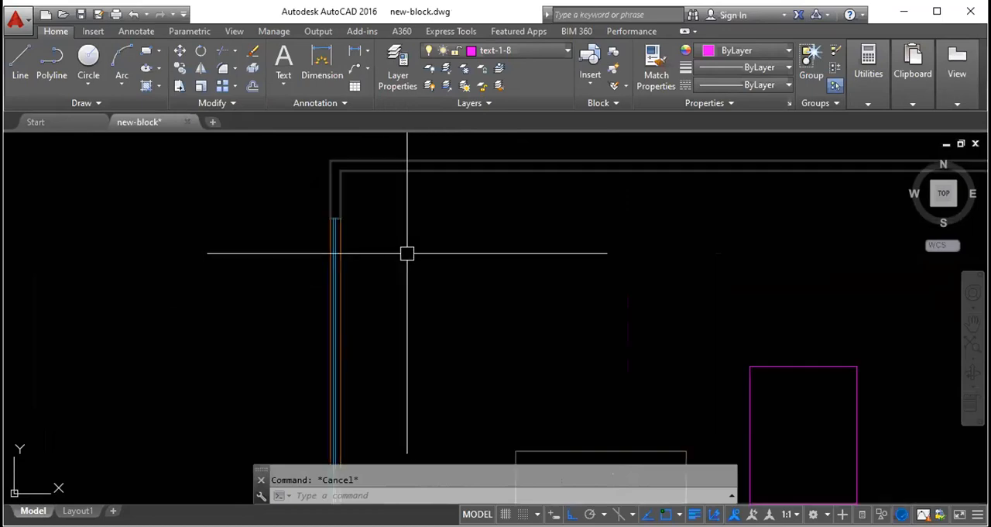
- Set the lineweight of all four lines of the low furniture outline on the lower wall to 0.40 mm
scroll(332, 260, down, 2)
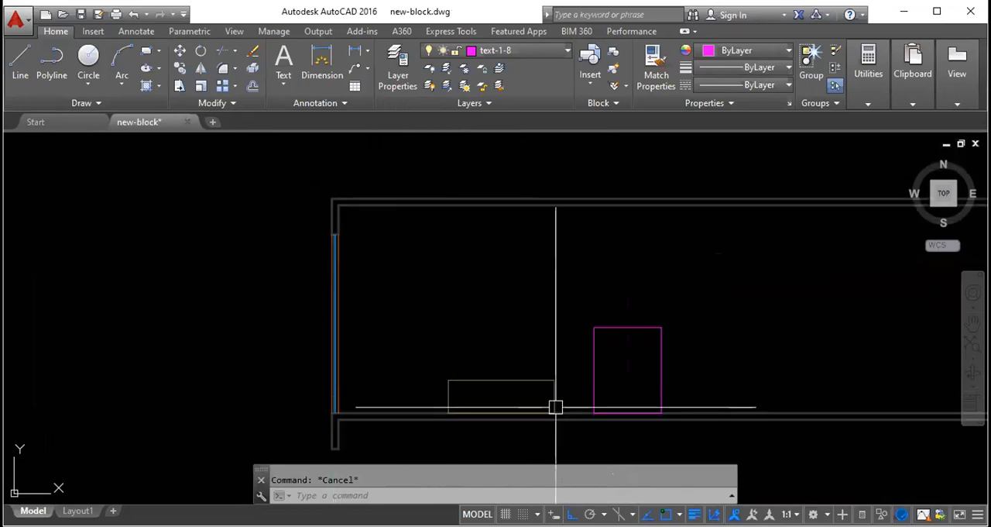
click(523, 381)
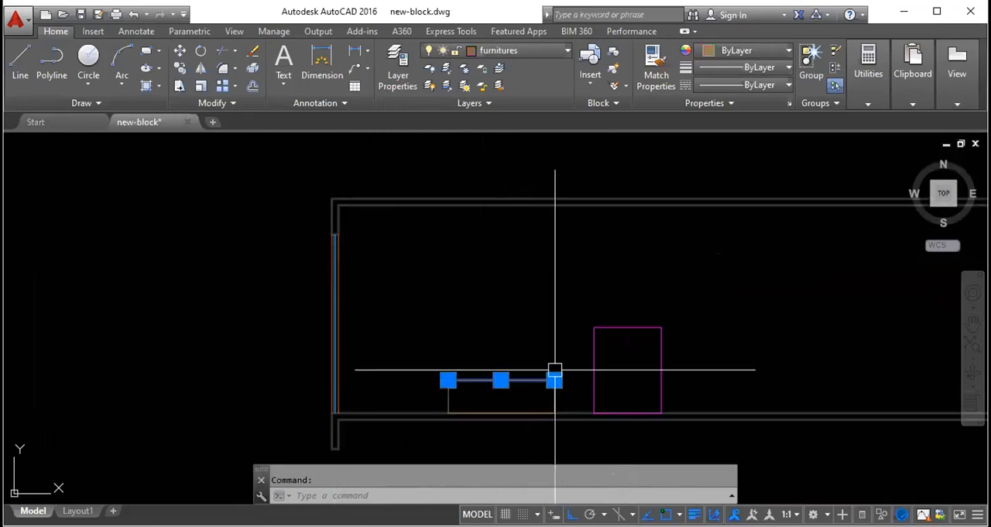
scroll(553, 403, up, 3)
click(579, 407)
click(117, 284)
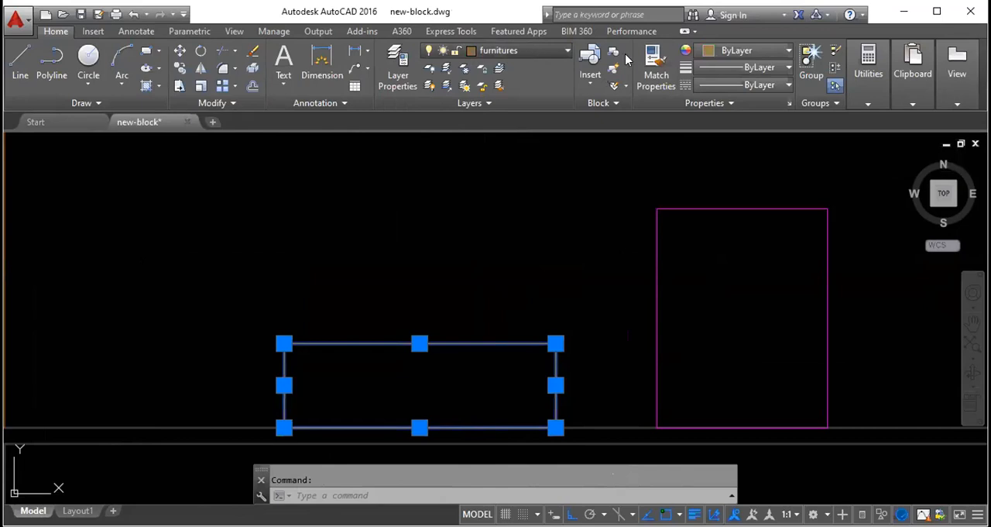
click(784, 67)
scroll(752, 165, down, 3)
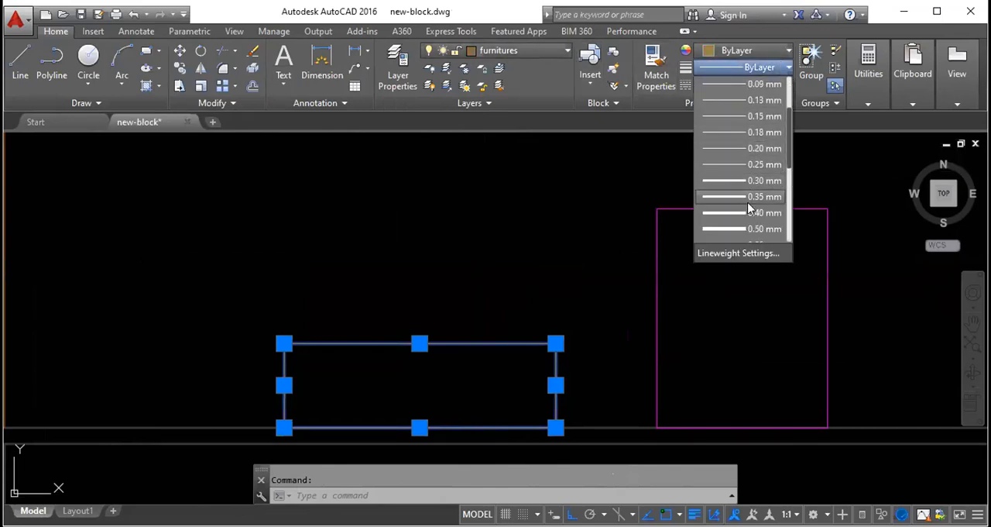
click(755, 212)
key(Escape)
scroll(412, 303, down, 2)
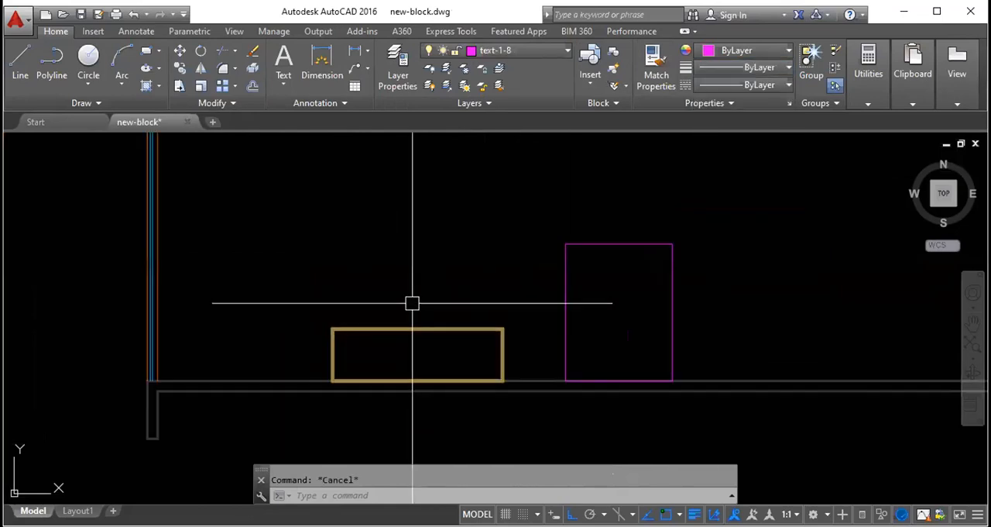
scroll(370, 353, down, 2)
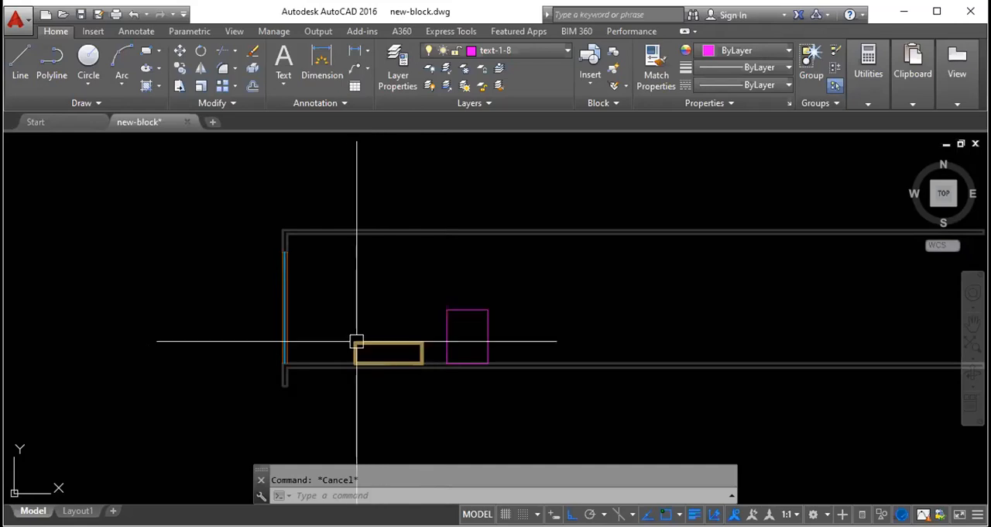
- Remove the LineWeight toggle from the status bar's displayed items and add it back
scroll(359, 334, down, 3)
scroll(367, 349, up, 3)
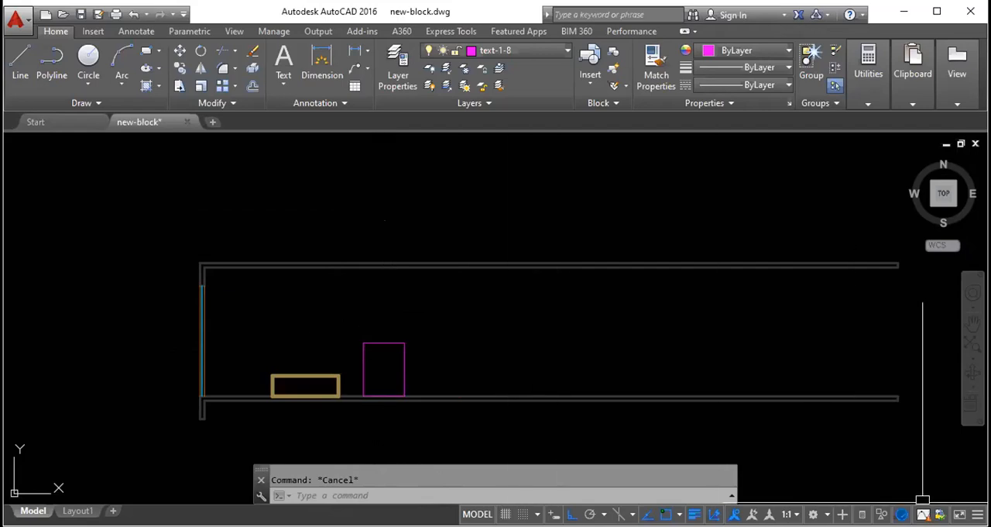
click(977, 514)
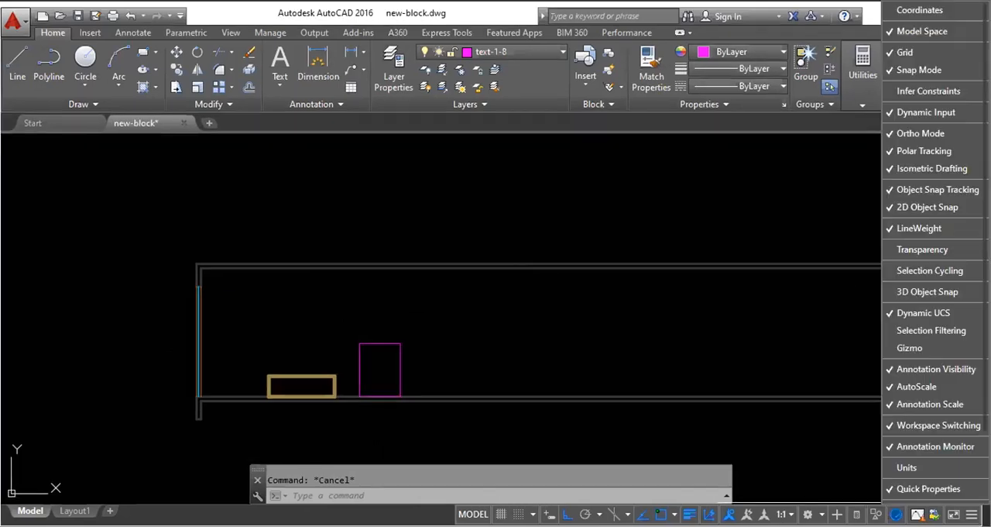
click(895, 230)
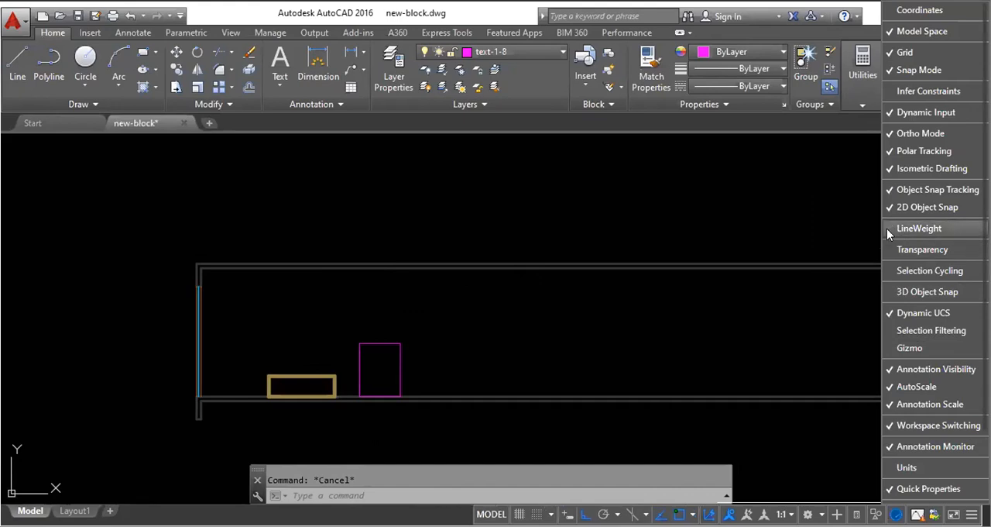
click(887, 229)
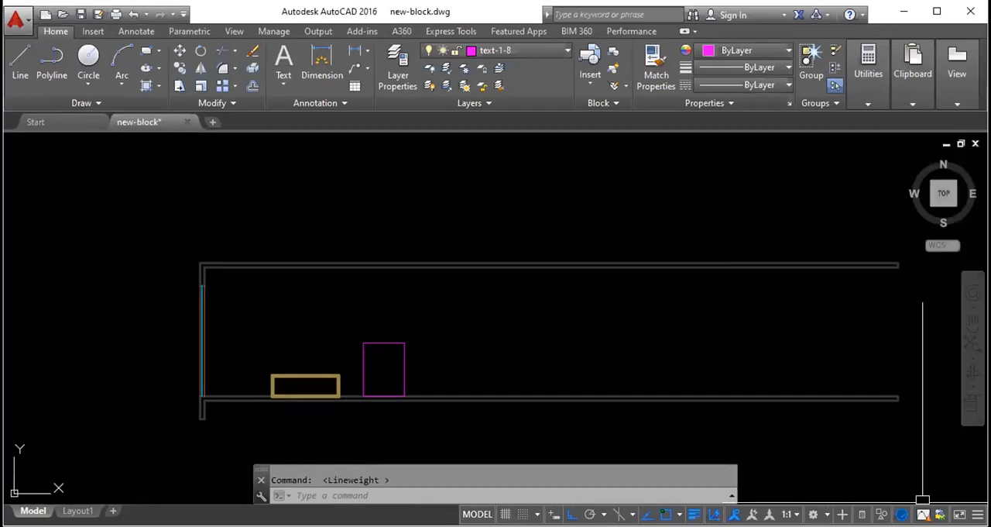
- Switch the lineweight display off and back on to compare the furniture outline and walls in both states
click(690, 514)
click(690, 514)
click(694, 514)
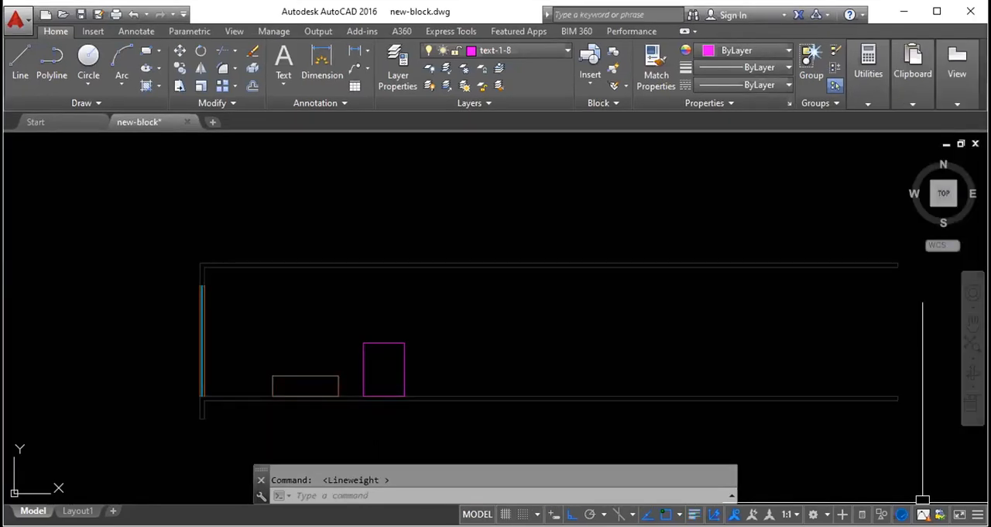
click(694, 514)
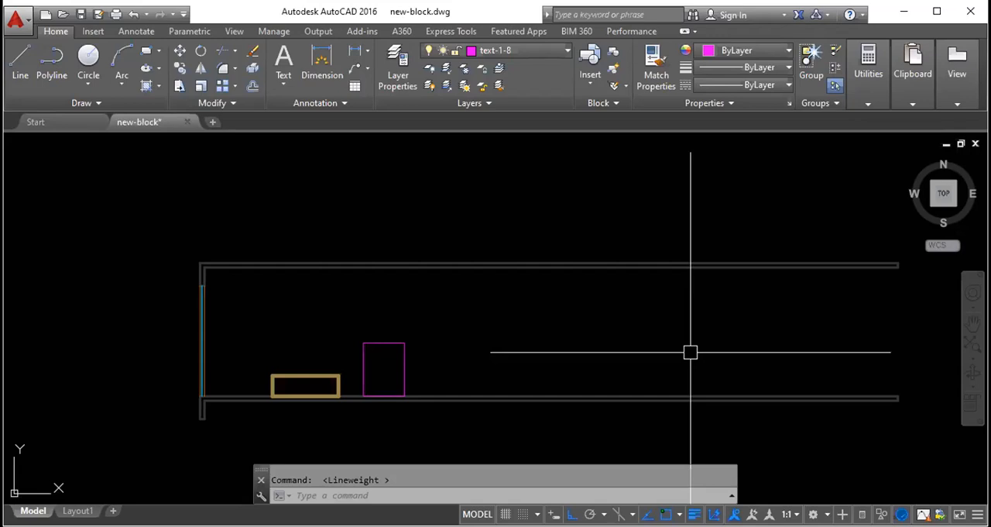
click(693, 514)
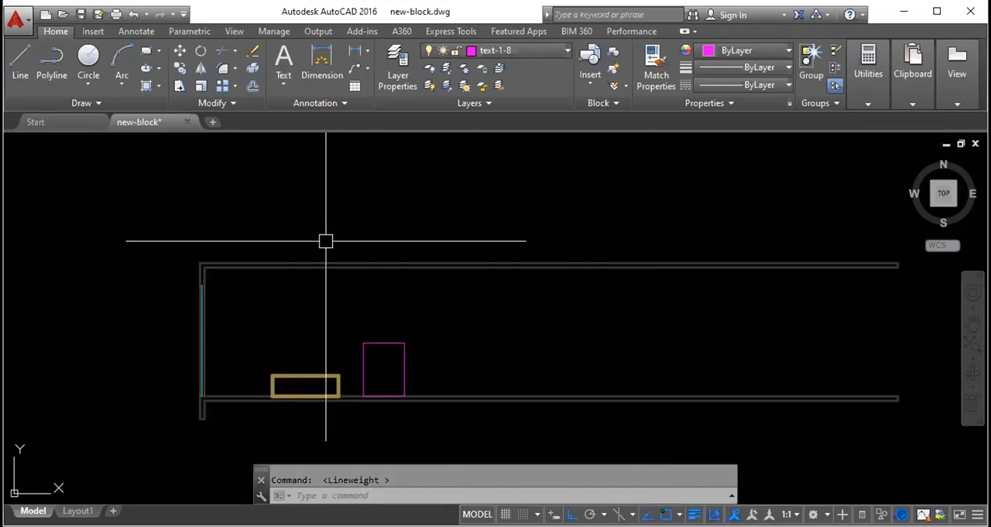
- Examine the line thicknesses of walls, stairs, doors and furniture in the finished floor plans
scroll(272, 243, down, 8)
scroll(320, 269, up, 4)
mouse_move(273, 305)
middle_down()
mouse_move(890, 174)
mouse_move(876, 207)
middle_up()
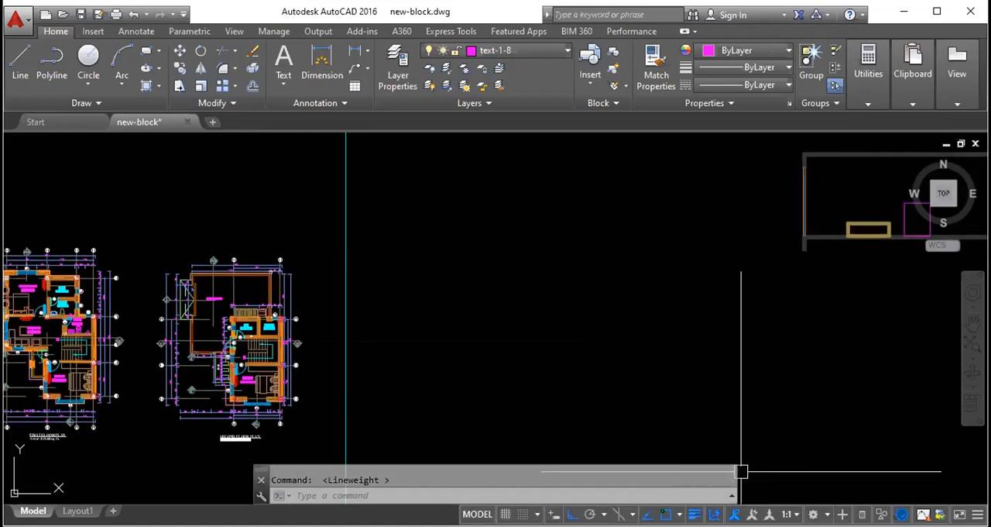
scroll(535, 210, down, 1)
scroll(85, 289, up, 5)
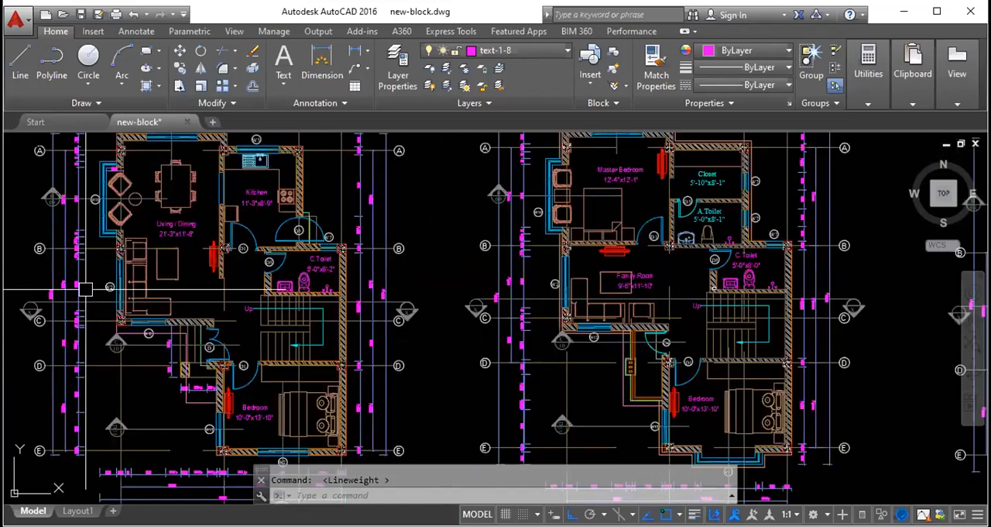
scroll(221, 339, up, 4)
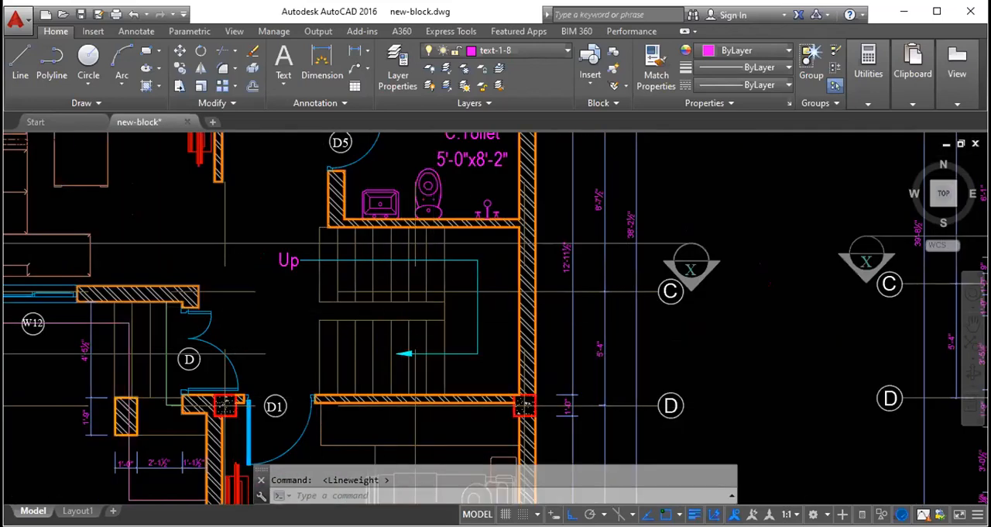
scroll(327, 306, down, 4)
scroll(423, 273, down, 2)
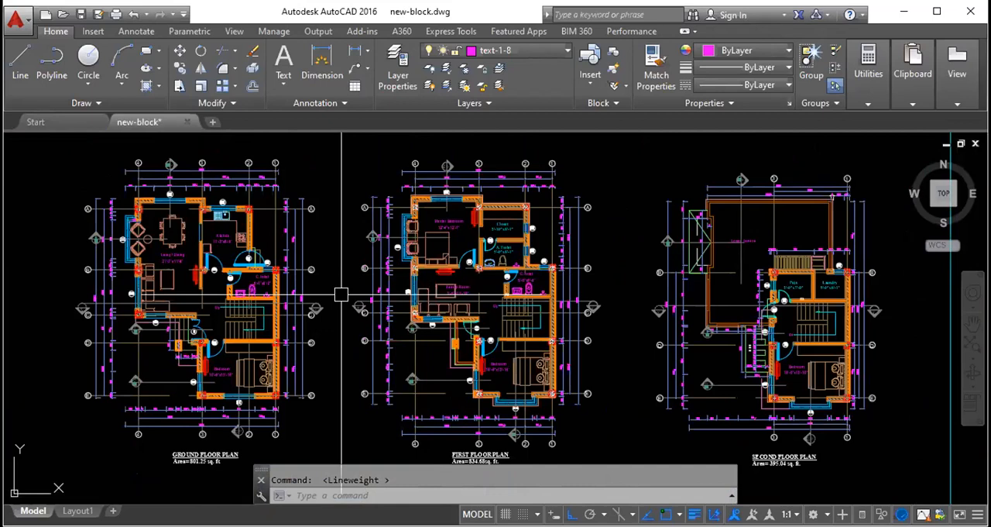
scroll(341, 294, down, 4)
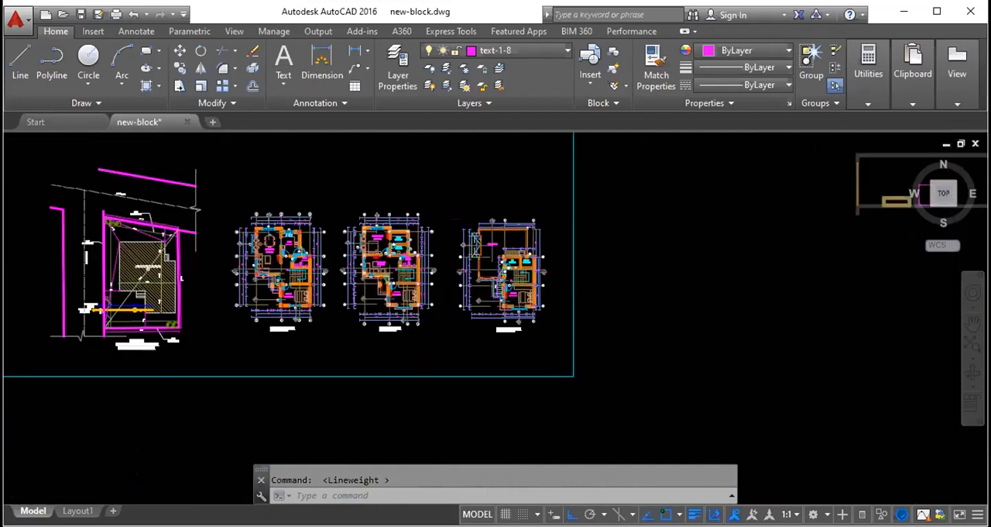
- Check that LineWeight is enabled among the status bar items, and toggle the lineweight display off and on
scroll(431, 263, up, 8)
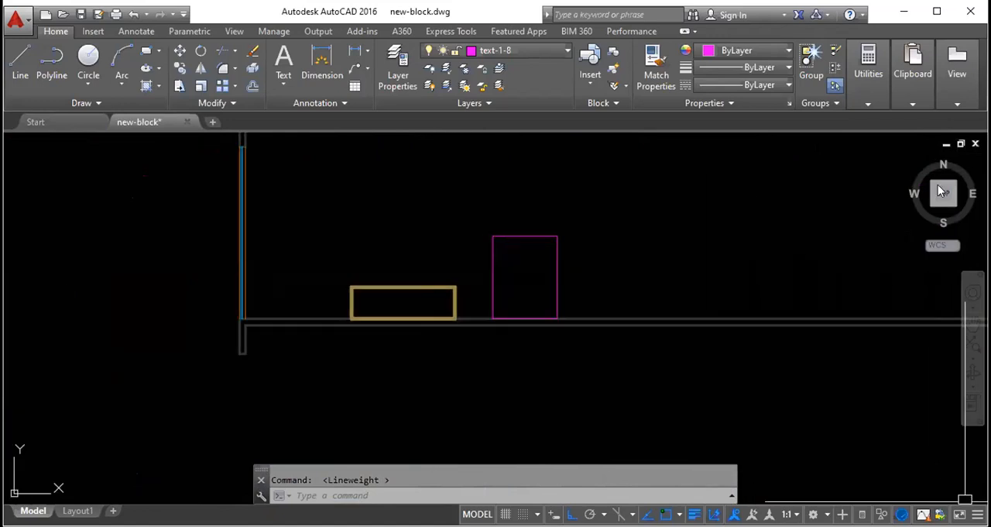
click(978, 514)
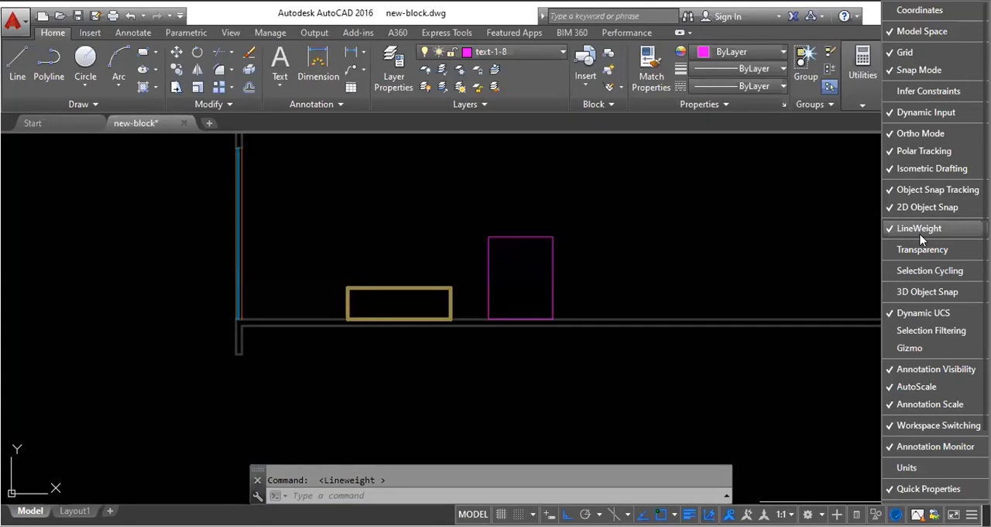
key(Escape)
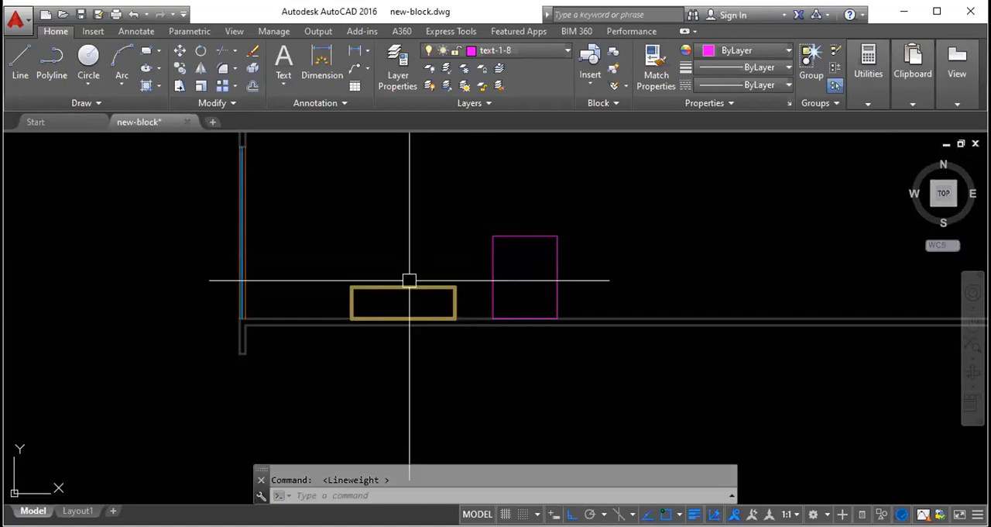
scroll(349, 313, down, 3)
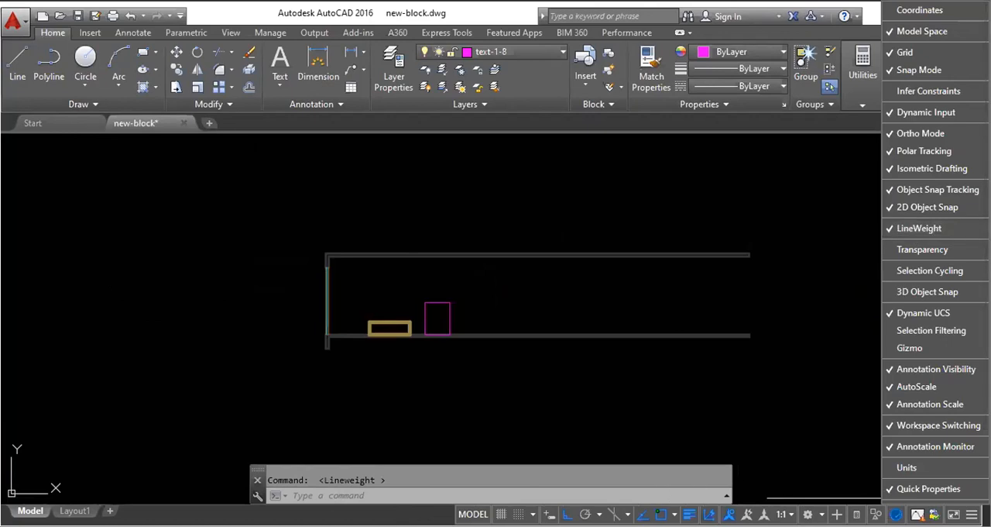
click(689, 513)
click(694, 513)
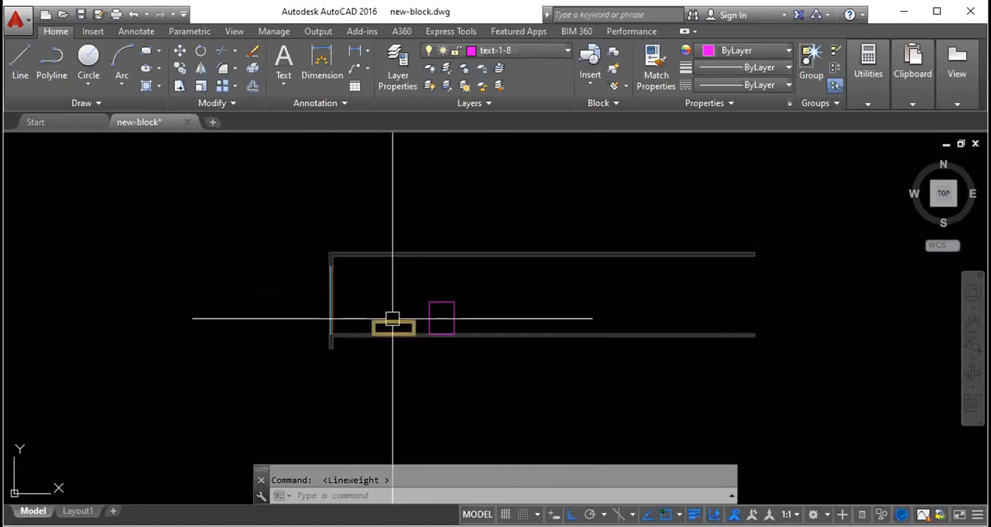
- Check the layer lineweights in the Layer Properties Manager and the lineweight of two lines of the furniture outline
click(395, 78)
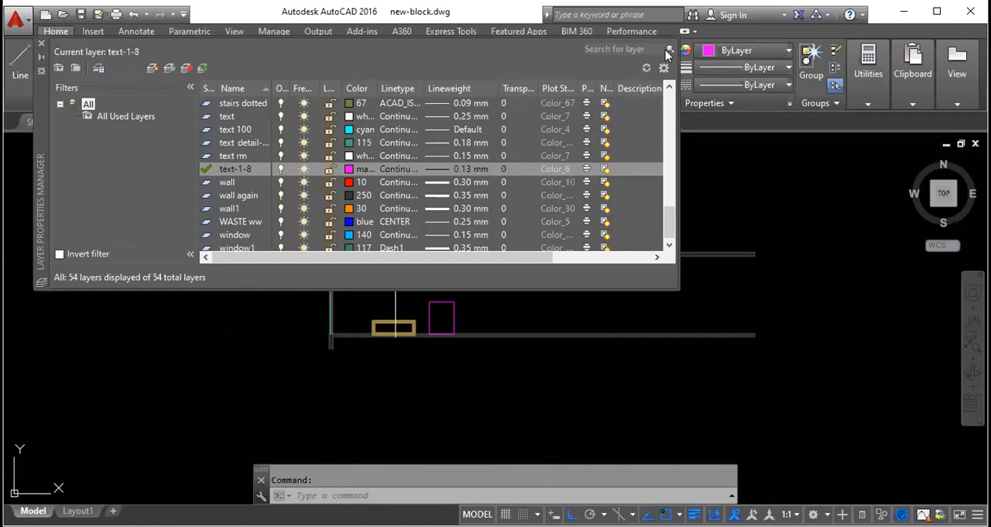
click(41, 47)
scroll(399, 321, up, 8)
click(506, 355)
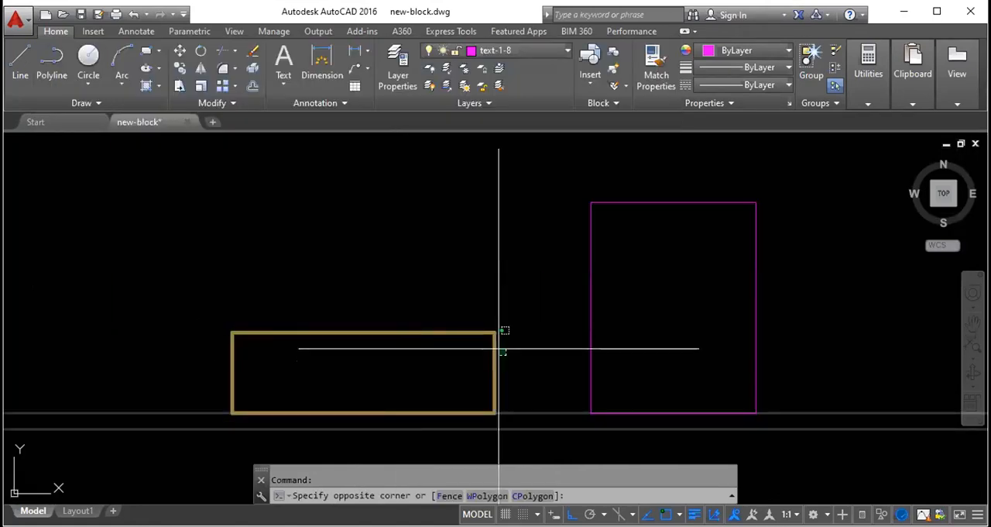
click(404, 272)
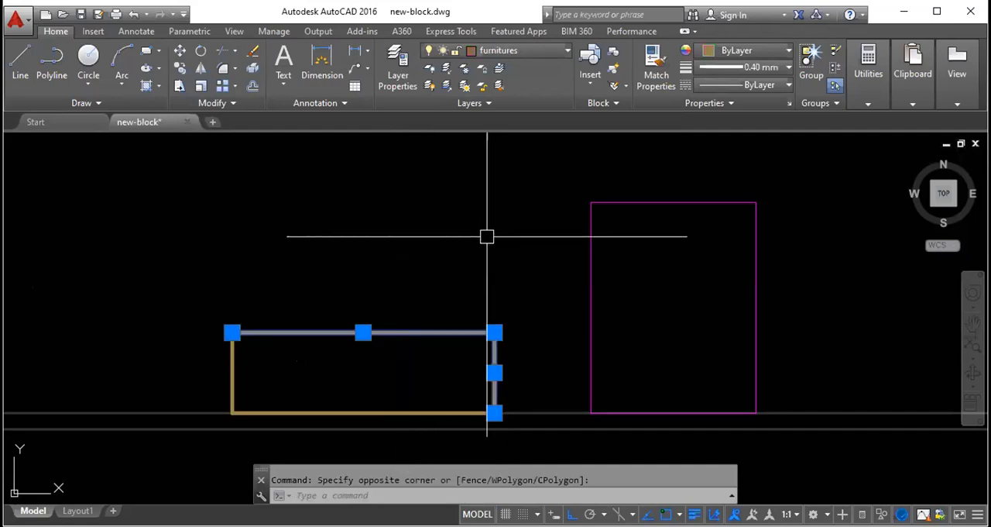
key(Escape)
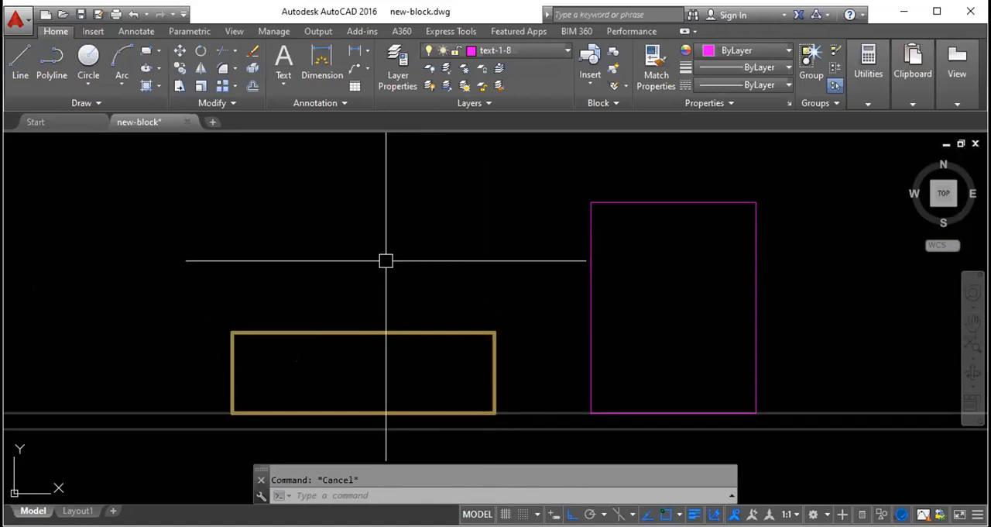
- Draw three more rectangles of different sizes on the lower wall's top face, to the right of the existing magenta rectangle
text(rec)
key(Return)
scroll(386, 261, down, 4)
scroll(464, 326, up, 3)
click(464, 324)
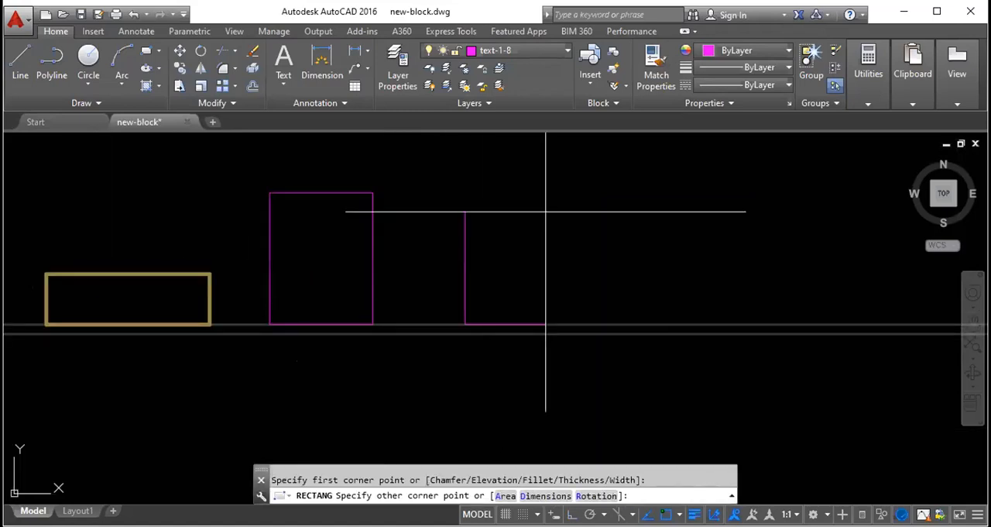
key(Return)
click(668, 324)
click(789, 202)
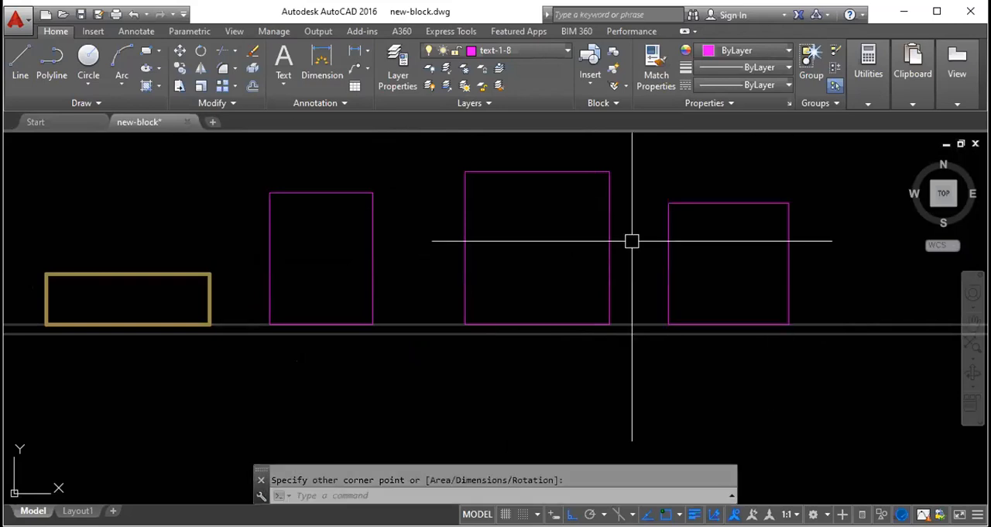
scroll(632, 241, down, 2)
key(Return)
click(620, 306)
click(800, 163)
key(Escape)
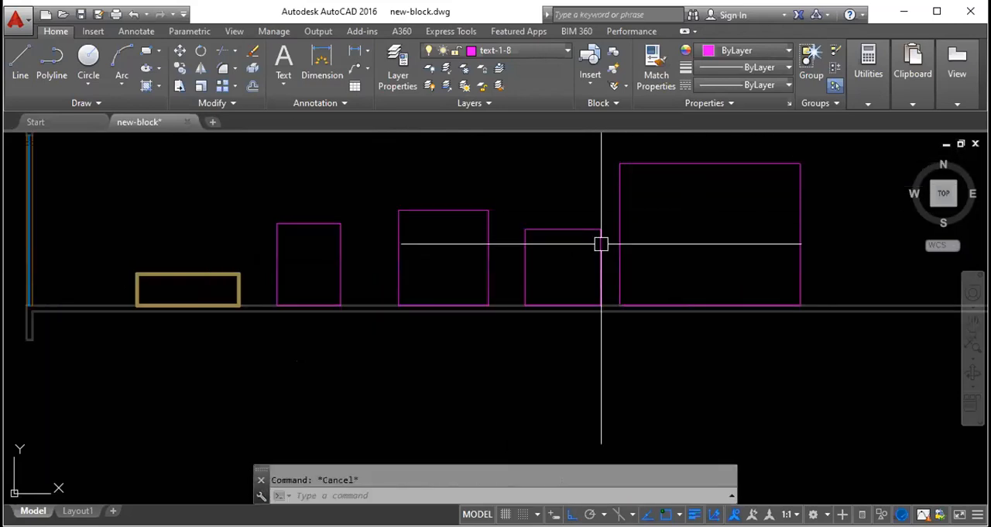
- Set the lineweight of the small magenta rectangle just left of the largest one to 0.40 mm
scroll(601, 244, down, 3)
scroll(601, 247, up, 3)
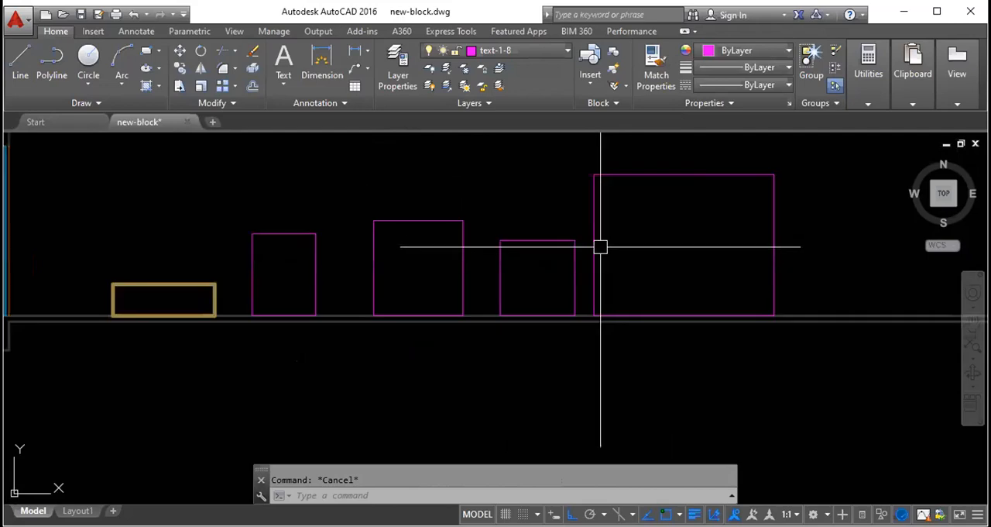
click(574, 259)
click(757, 67)
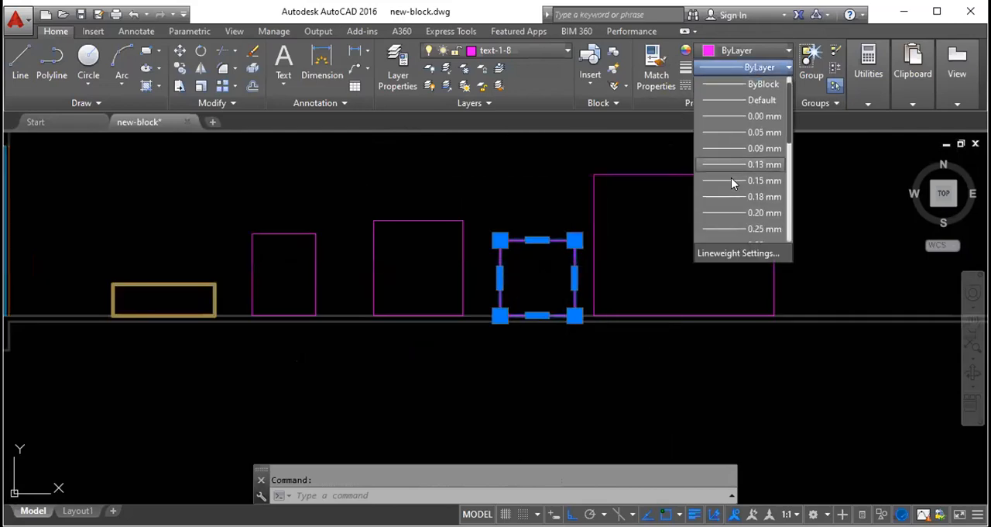
scroll(732, 194, down, 3)
click(738, 227)
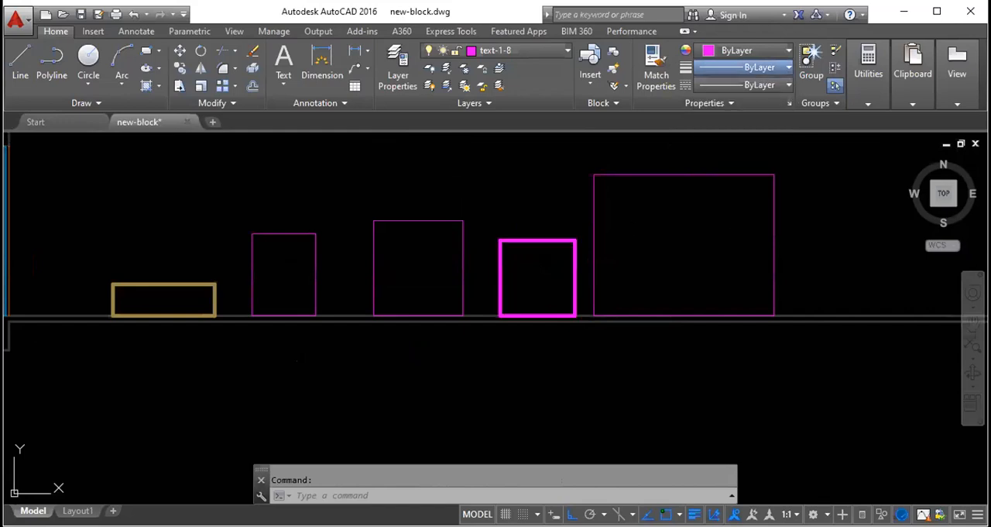
key(Escape)
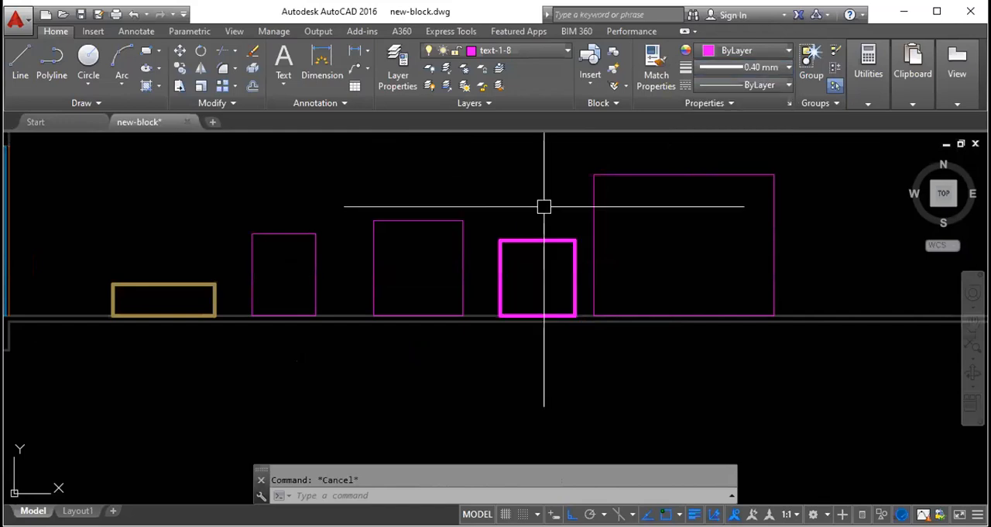
scroll(544, 206, down, 4)
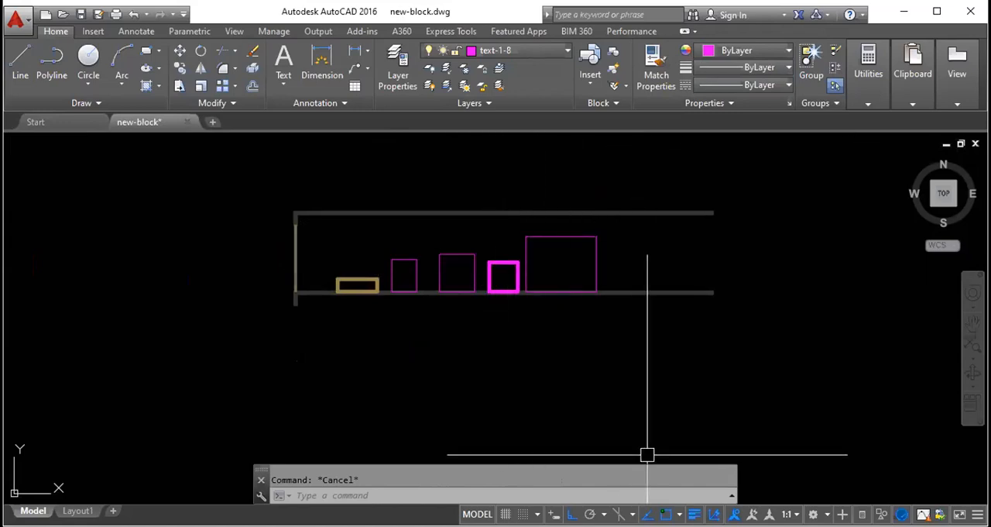
- Toggle the lineweight display off and back on from the status bar
click(694, 513)
click(695, 514)
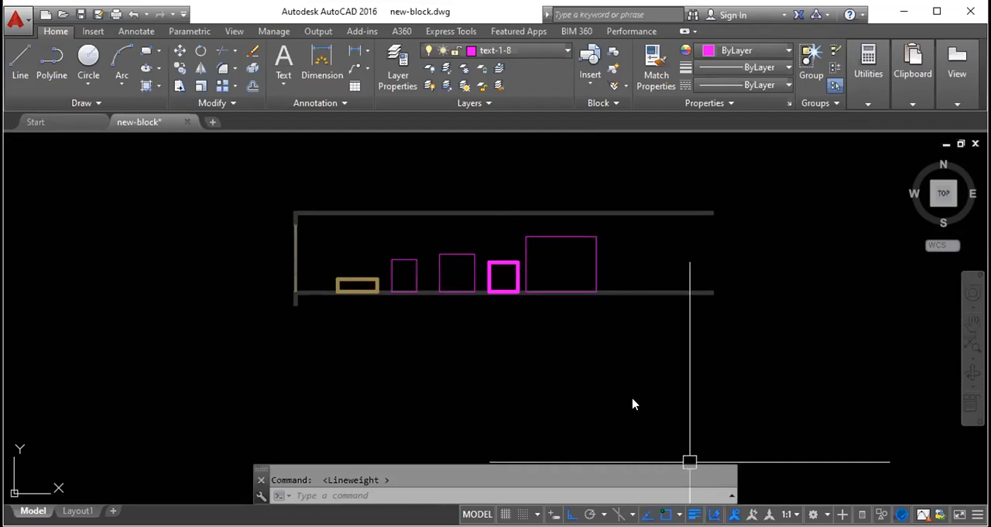
key(Escape)
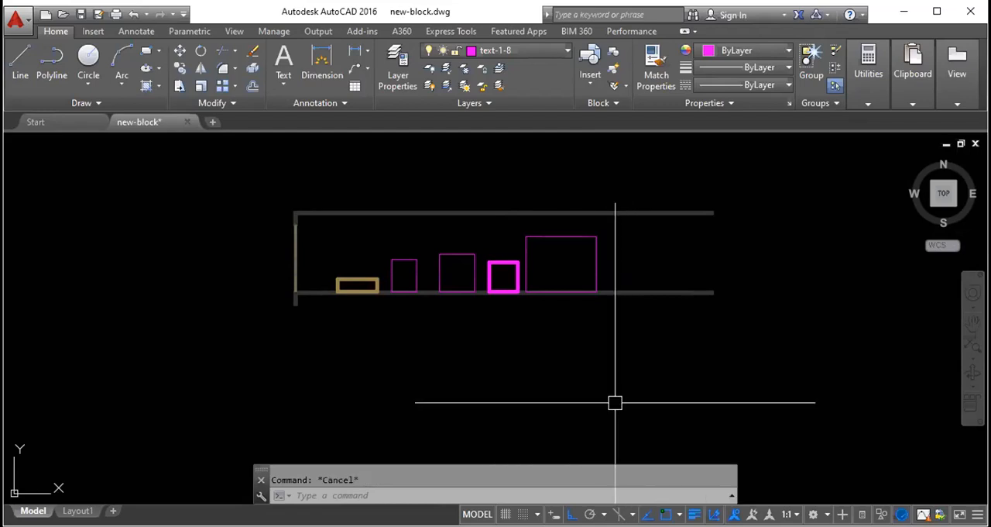
- Set the LWDISPLAY system variable to off, and set it back to on
text(lwdisplay)
key(Return)
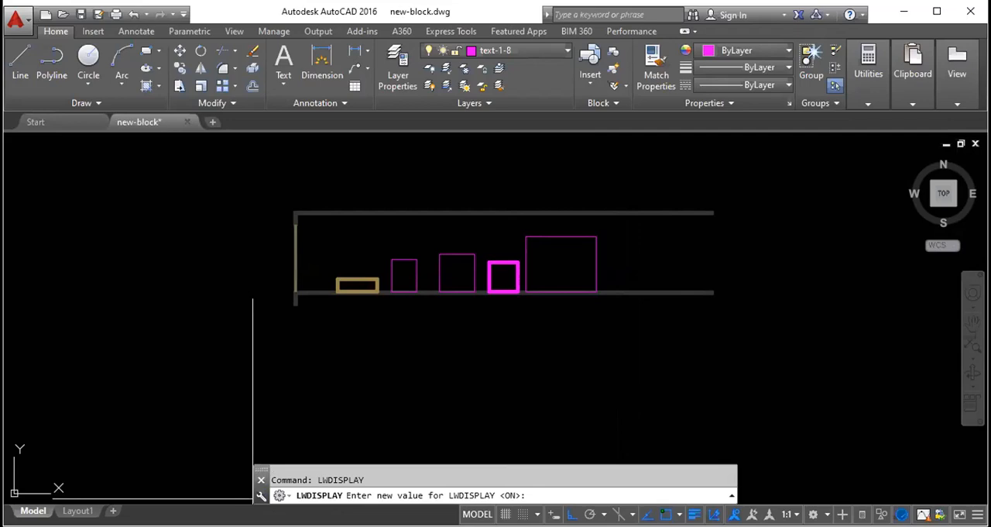
text(off)
key(Return)
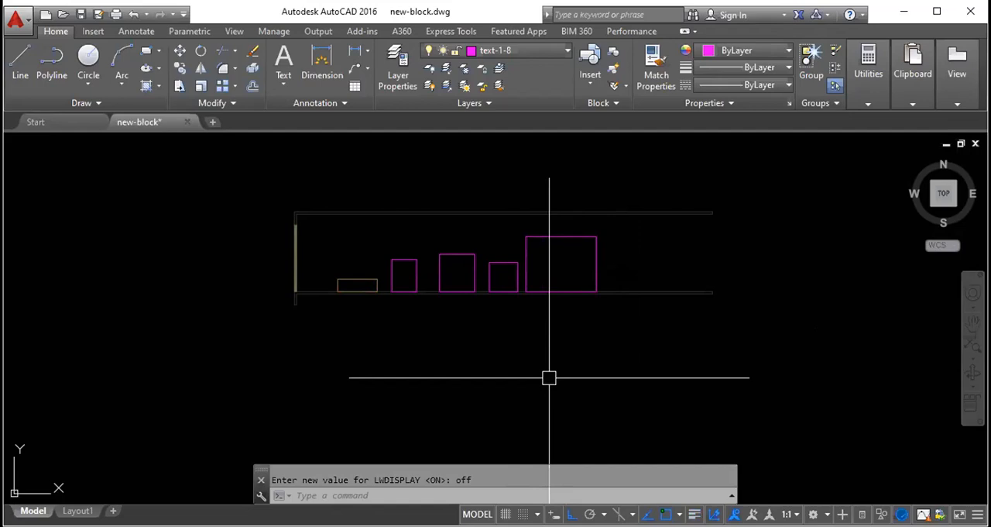
text(lwdisplay)
key(Return)
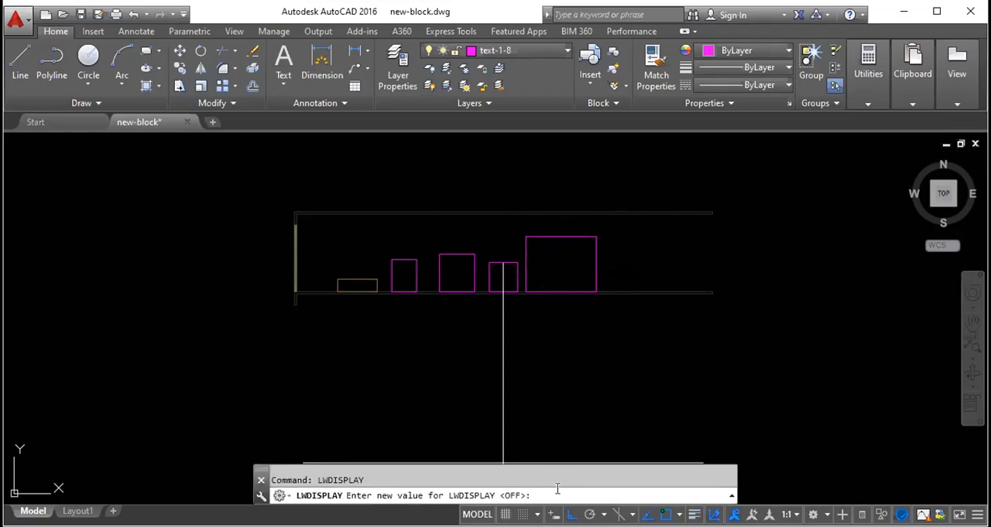
text(on)
key(Return)
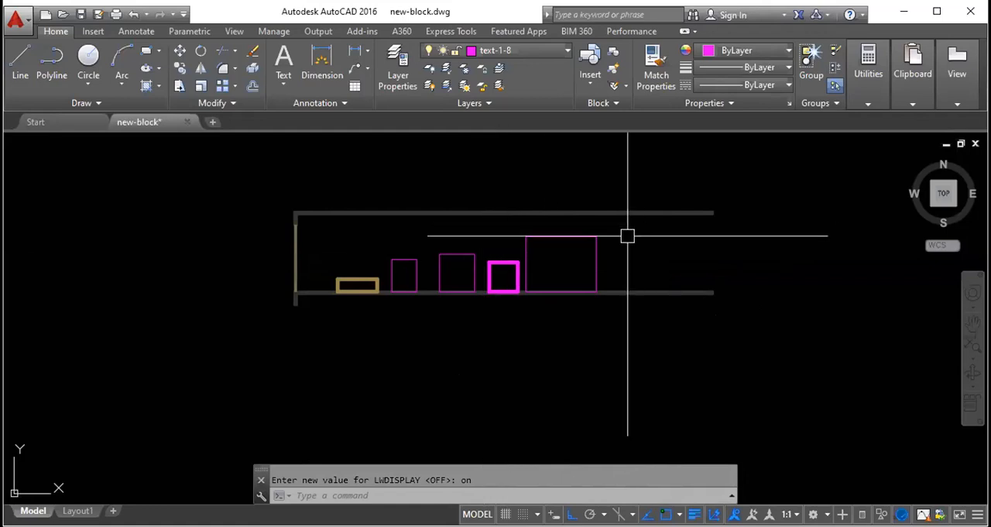
- Move the largest magenta rectangle to the stair layer and clear the selection
click(595, 264)
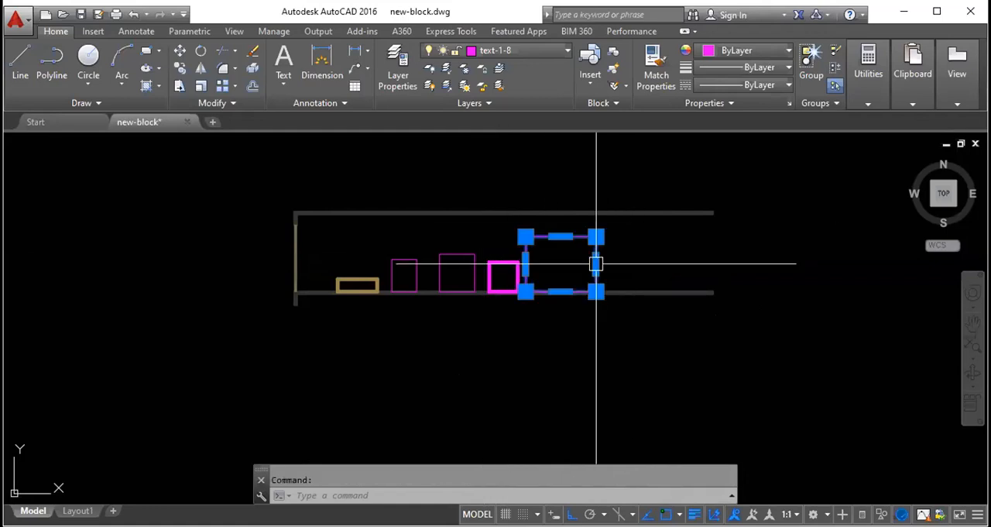
click(532, 52)
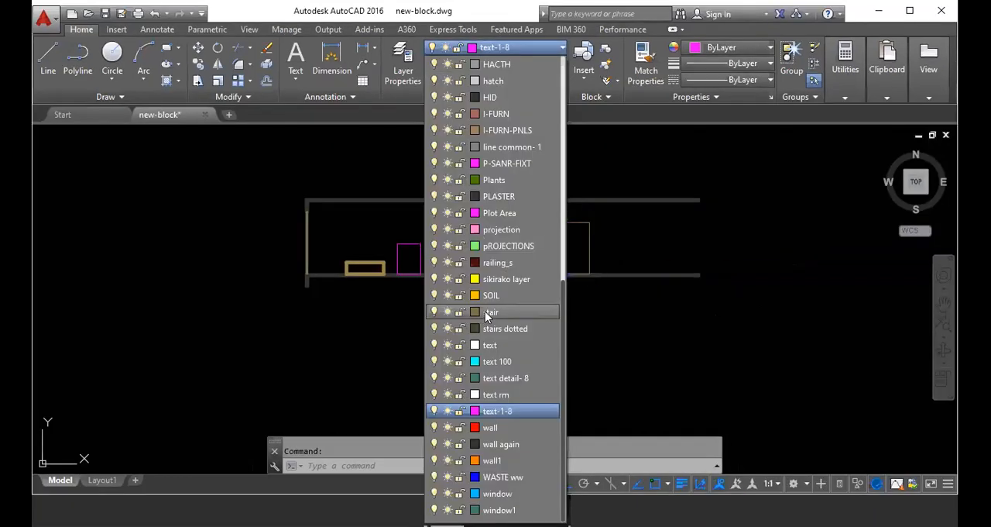
click(490, 312)
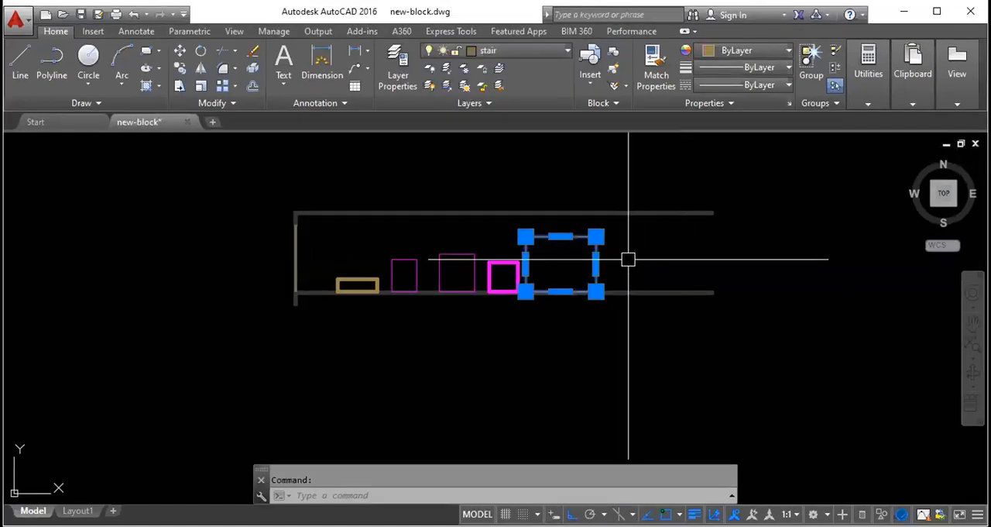
key(Escape)
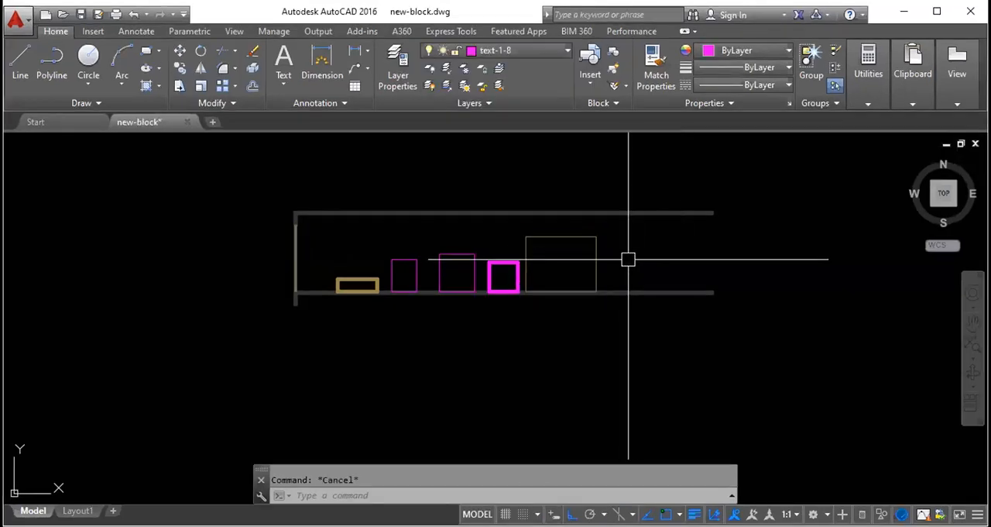
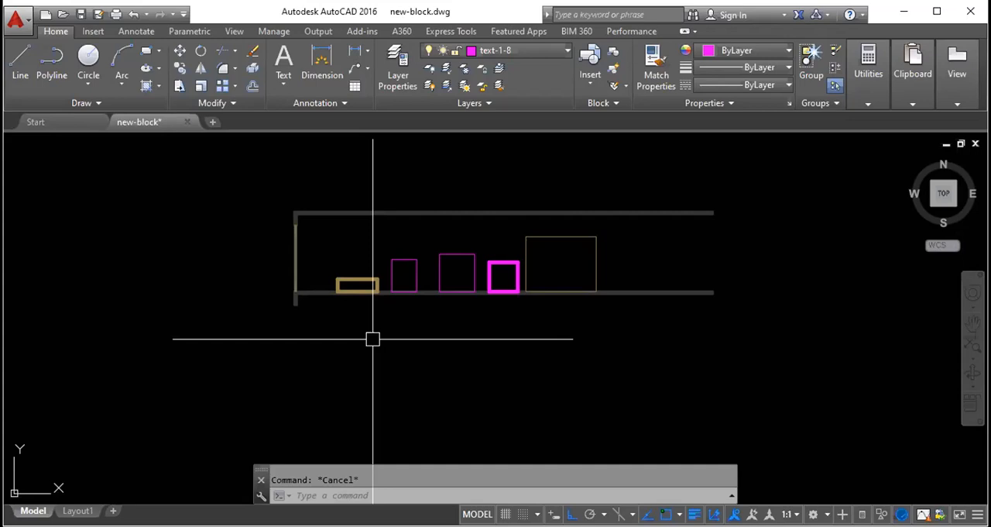
- Review the lineweight of layer text-1-8 and draw a long horizontal line on that layer below the wall section
click(399, 78)
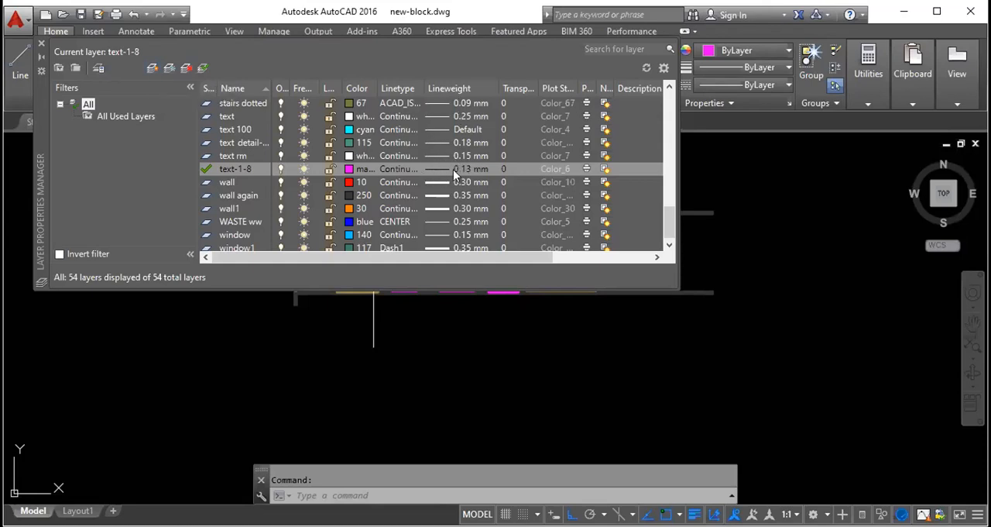
click(42, 45)
text(l)
key(Return)
click(326, 379)
click(678, 350)
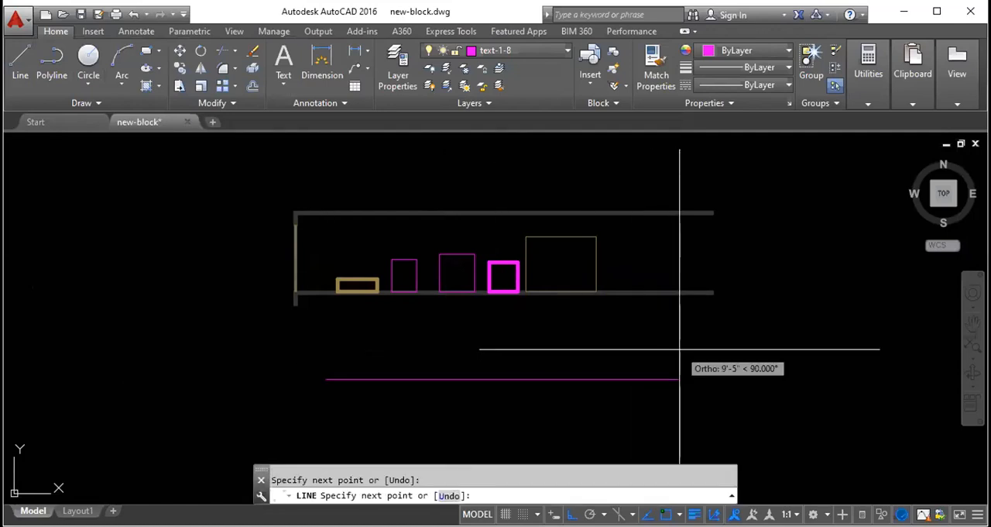
key(Escape)
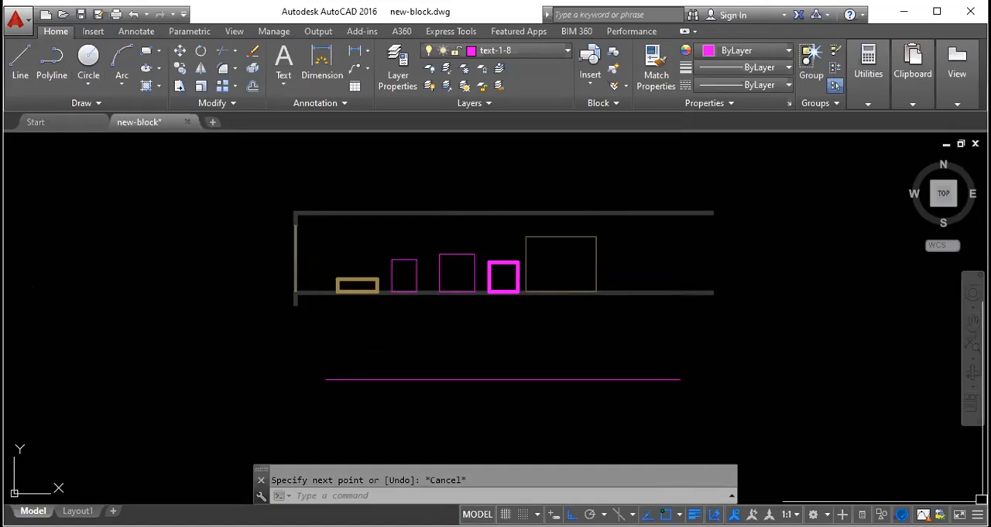
- Turn the lineweight display off and back on to compare the line thicknesses in the drawing
click(978, 514)
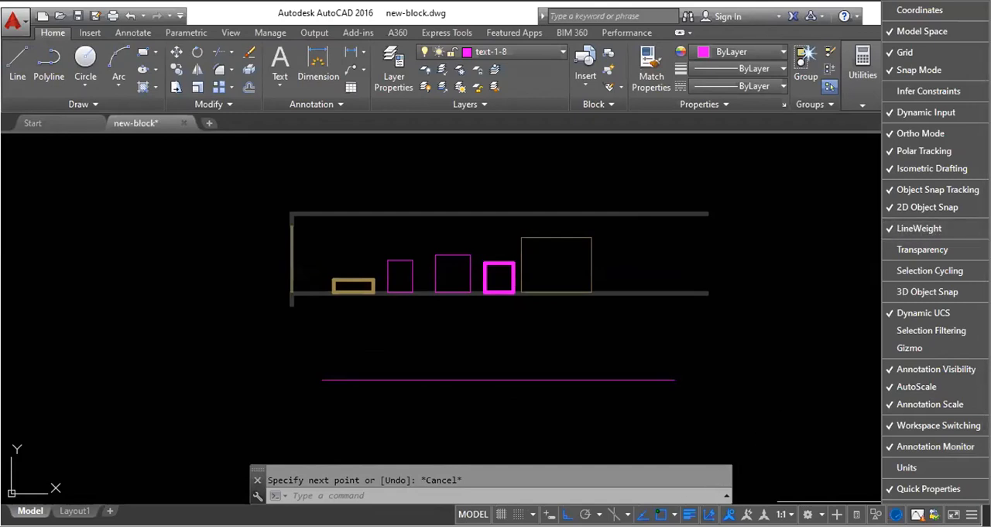
click(892, 230)
click(892, 230)
click(688, 513)
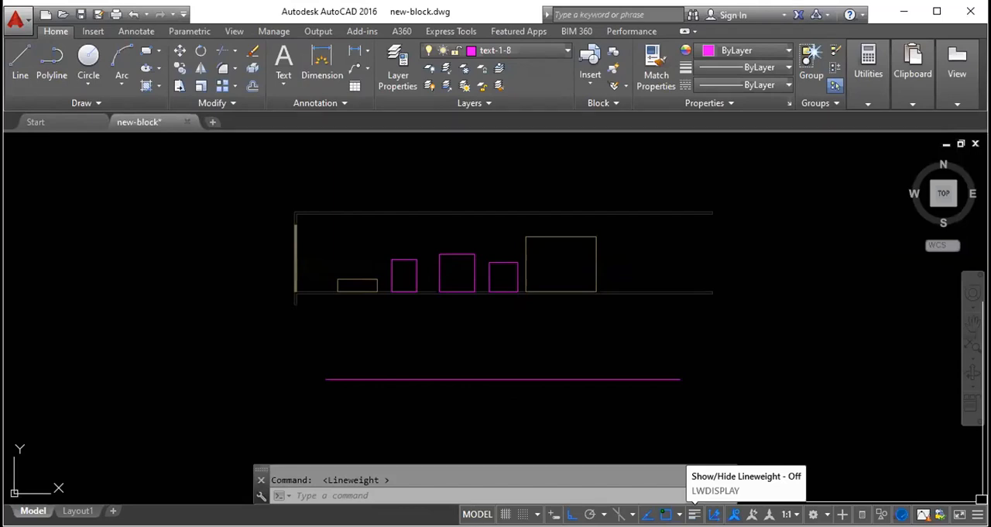
click(695, 514)
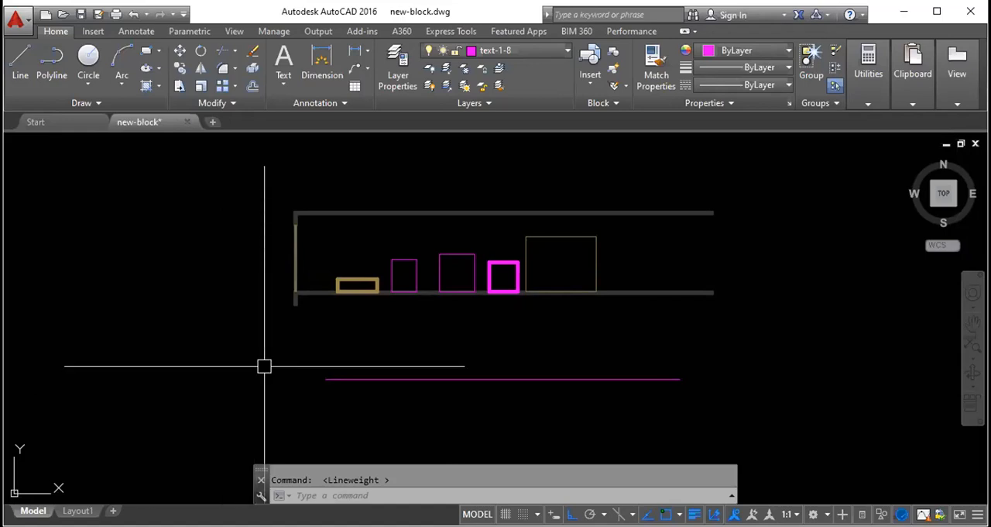
- Inspect the layer and lineweight of the upper wall's inner line by selecting it, then clear the selection
click(457, 226)
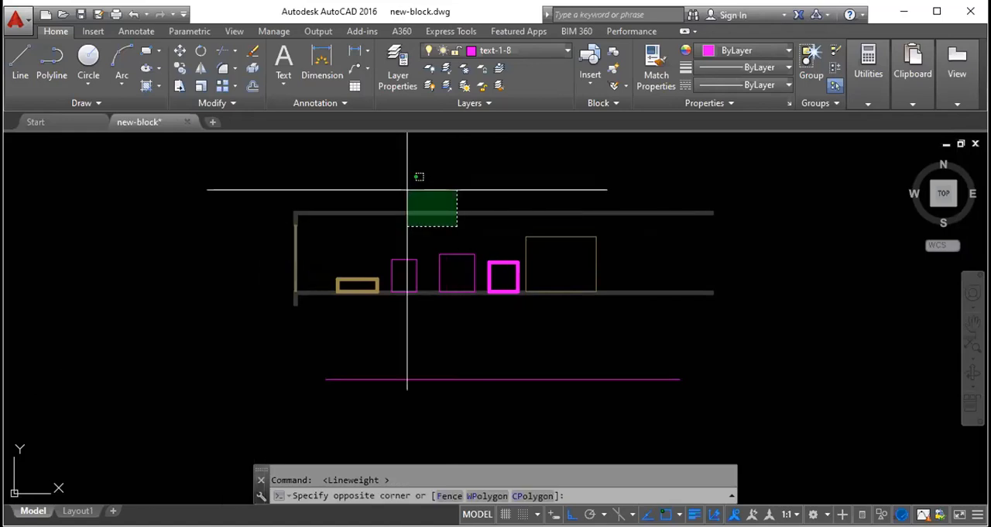
key(Escape)
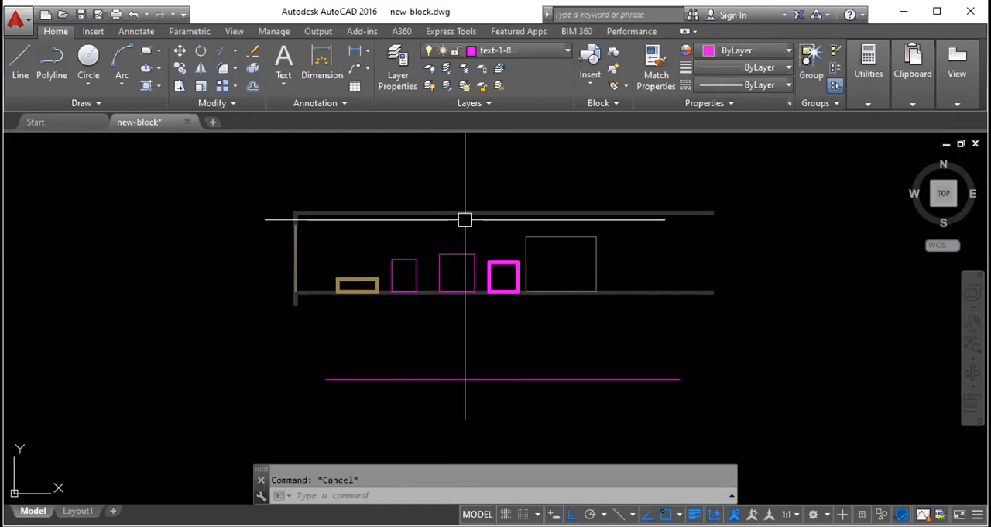
scroll(369, 209, up, 5)
click(255, 226)
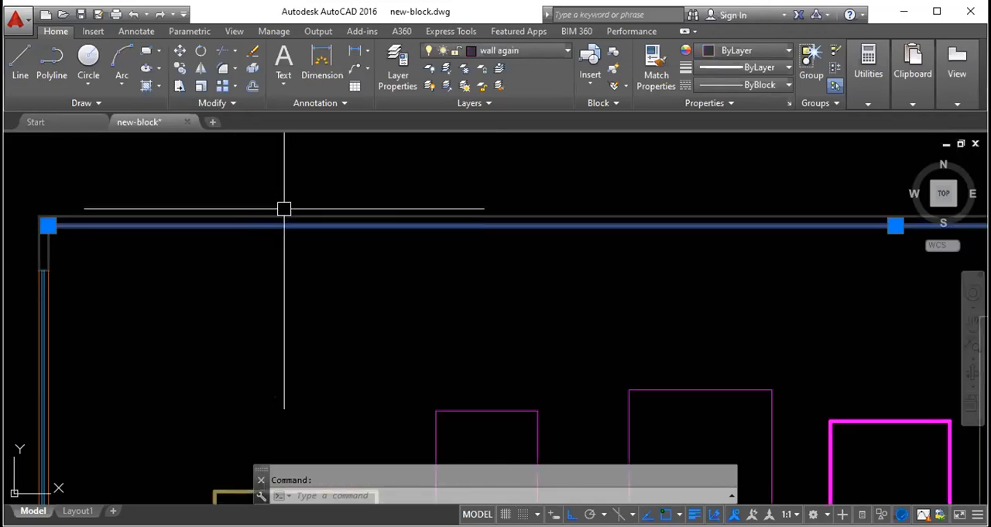
scroll(328, 210, down, 3)
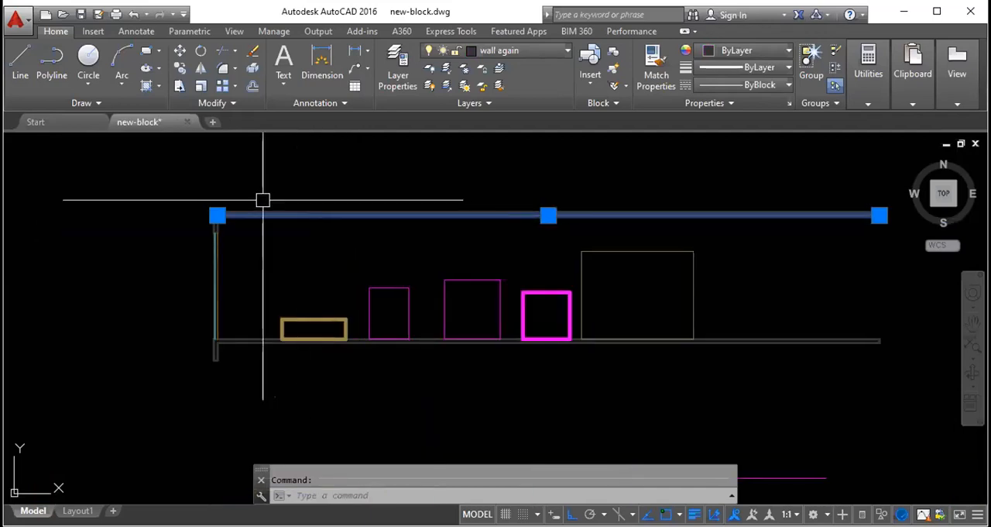
scroll(245, 214, up, 5)
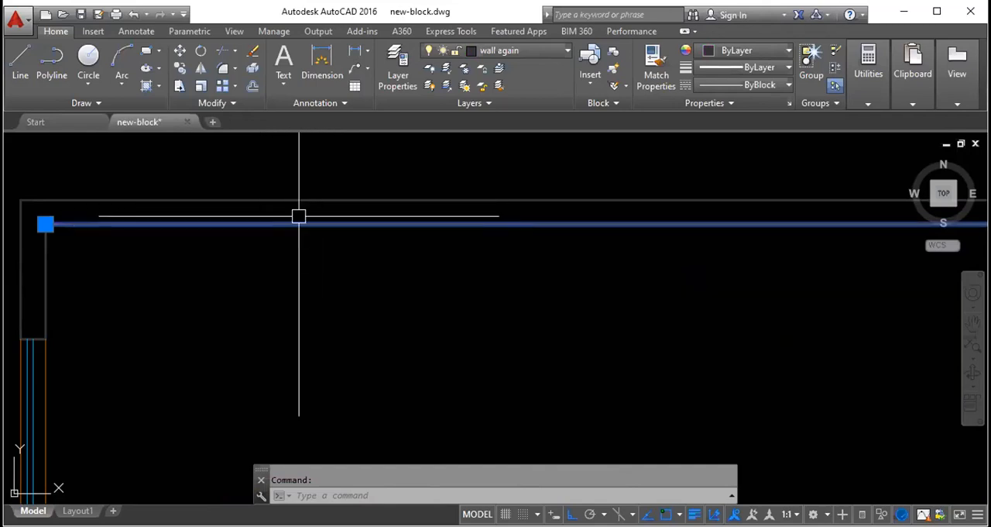
scroll(283, 203, down, 5)
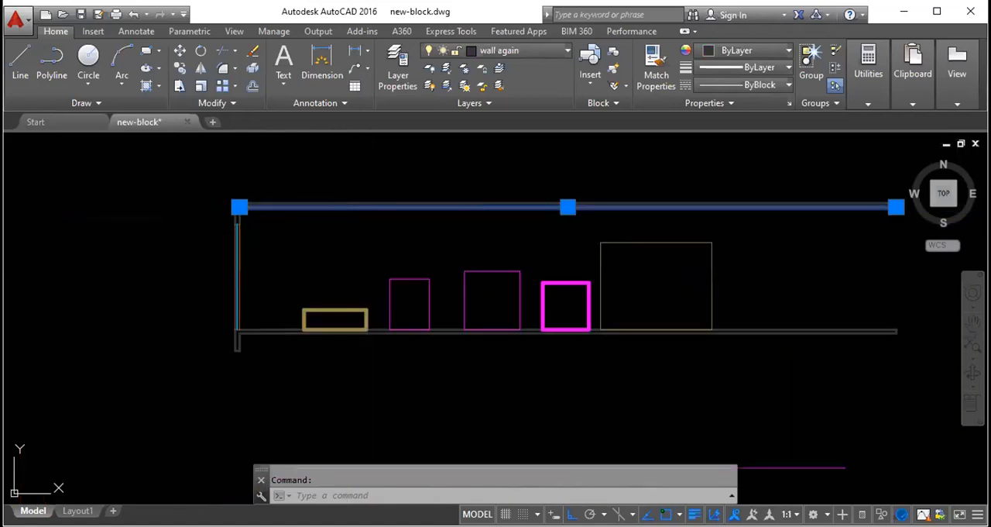
key(Escape)
- Inspect the layer of the narrow thin magenta rectangle by selecting it, then clear the selection
click(409, 279)
scroll(409, 279, up, 3)
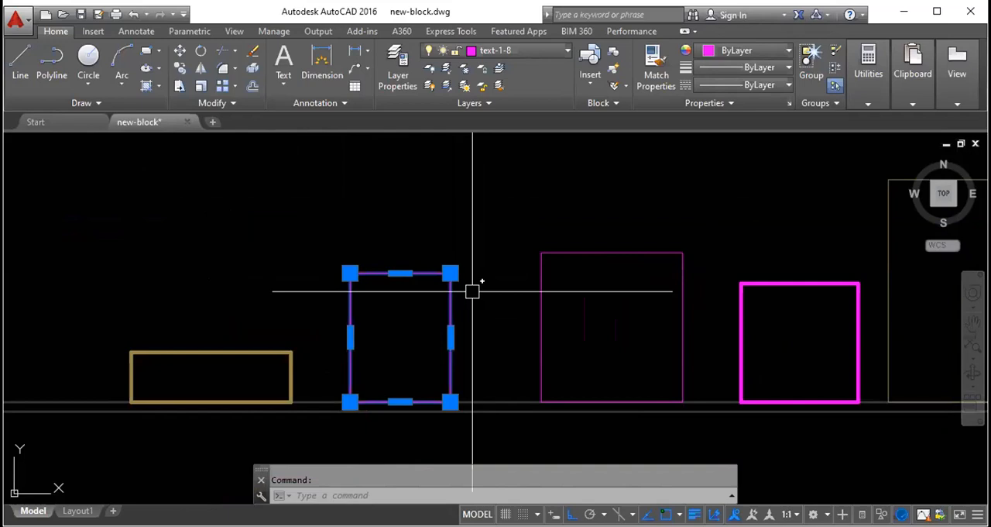
key(Escape)
scroll(427, 272, down, 3)
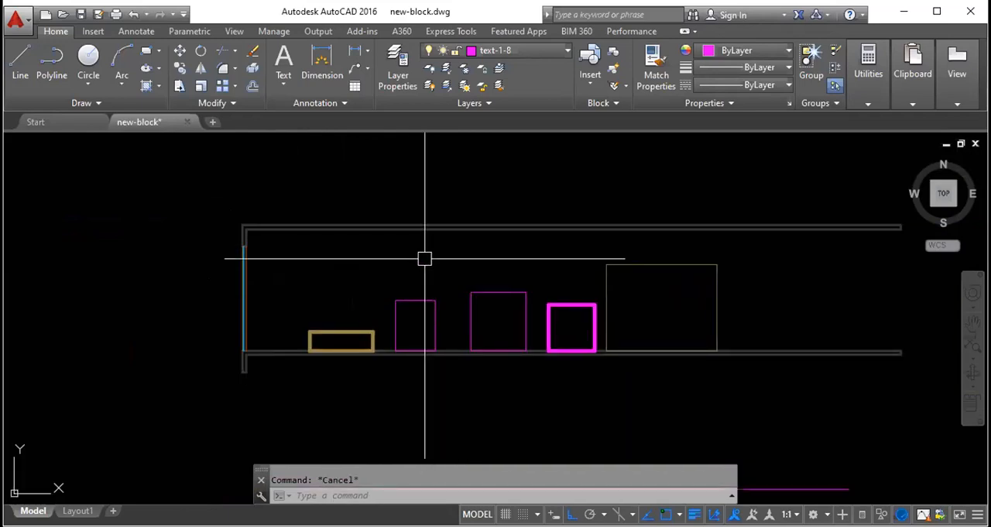
- Use Match Properties to apply the upper wall line's properties to the narrow magenta rectangle
text(ma)
key(space)
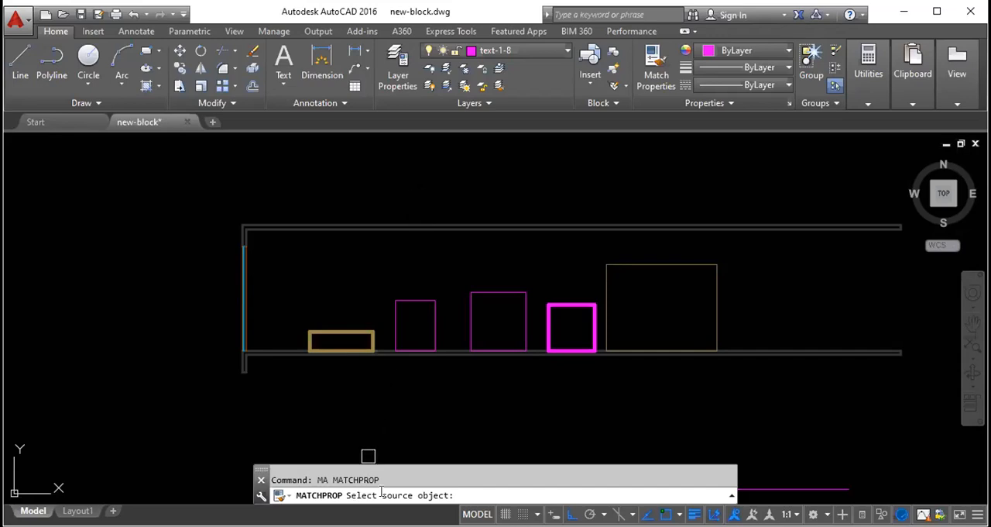
click(353, 226)
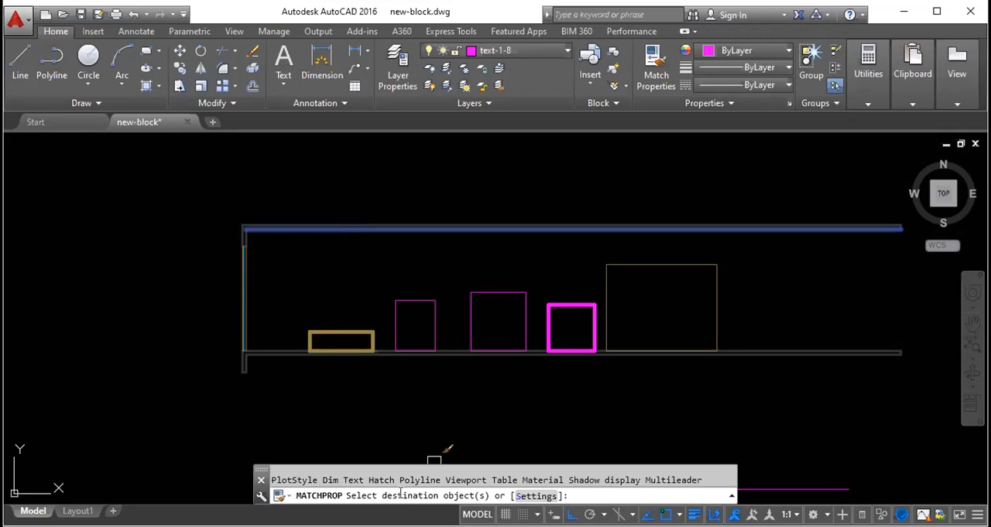
click(435, 322)
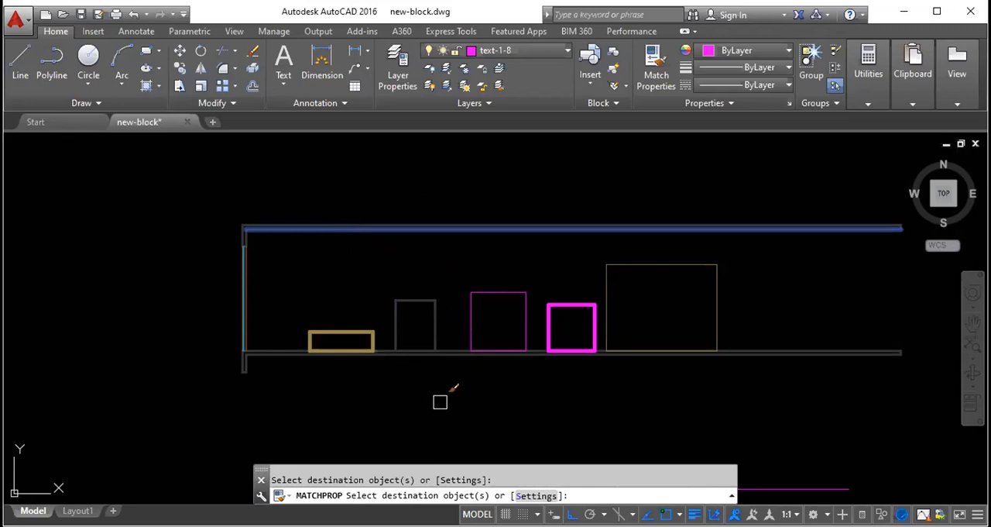
key(Escape)
- Examine the narrow rectangle's layer and line thickness after the property match, leaving nothing selected
click(435, 322)
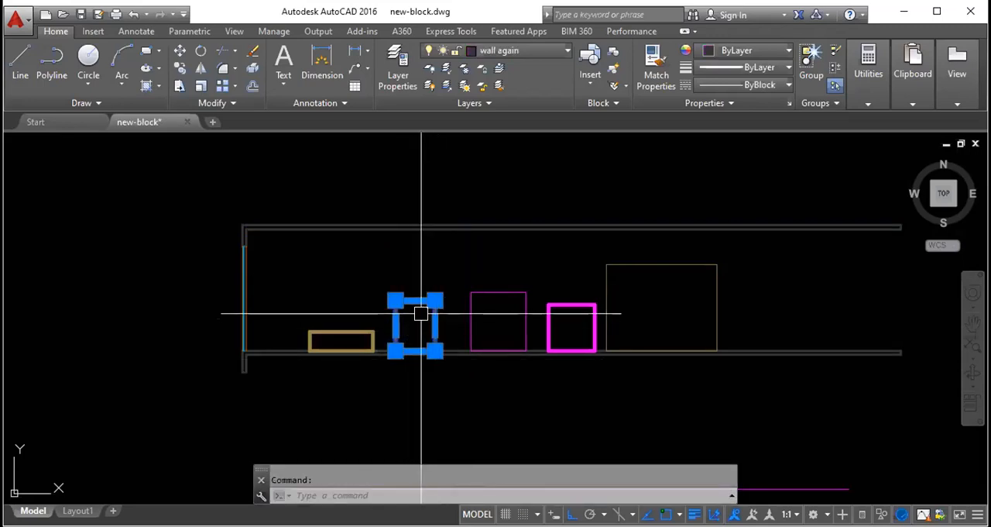
scroll(422, 310, up, 5)
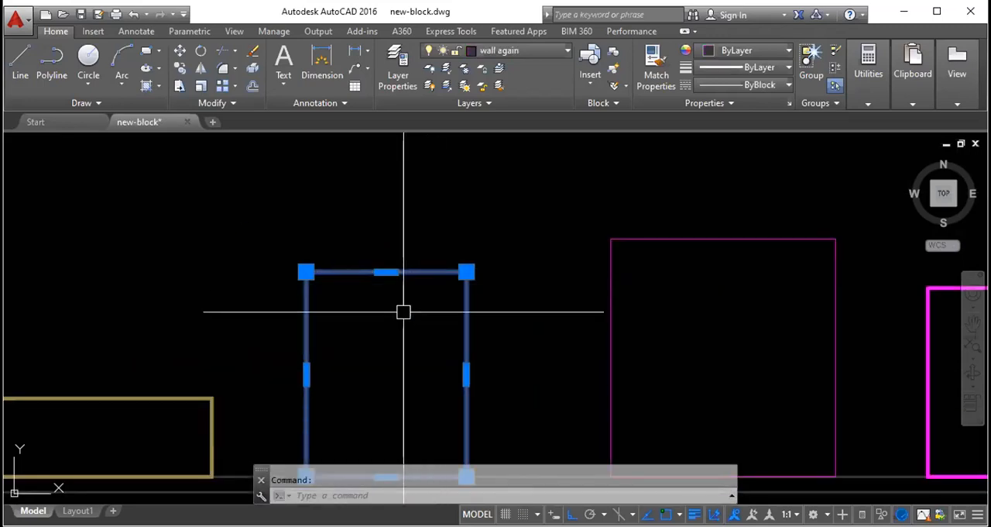
scroll(407, 314, down, 2)
key(Escape)
scroll(451, 359, down, 2)
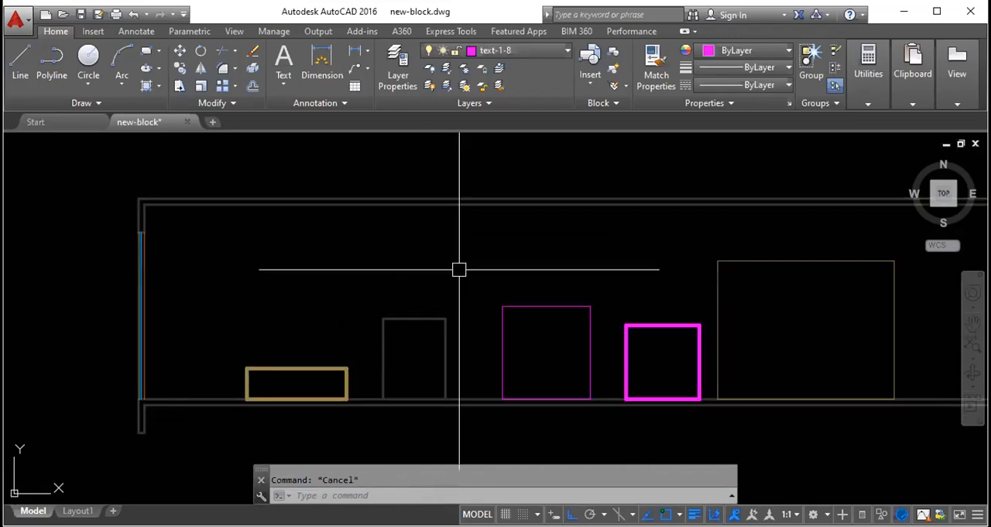
click(425, 310)
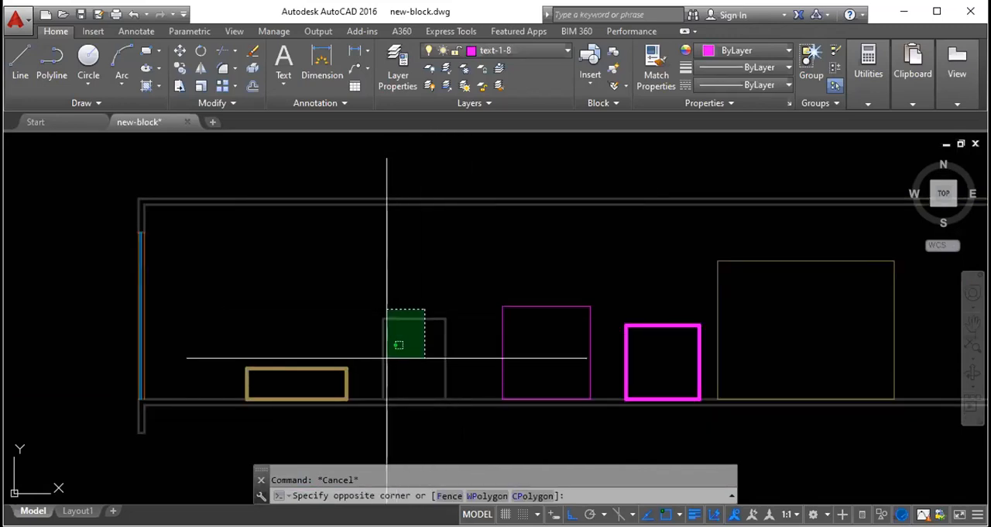
click(398, 345)
key(Escape)
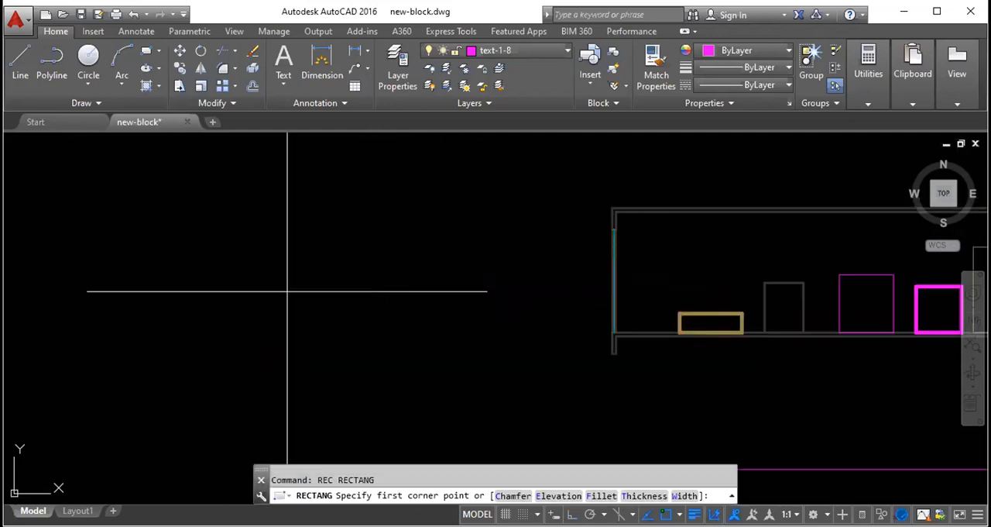
- Draw a large square in the empty area beside the wall section and offset it inward as a double-line wall
click(240, 254)
click(428, 434)
click(361, 255)
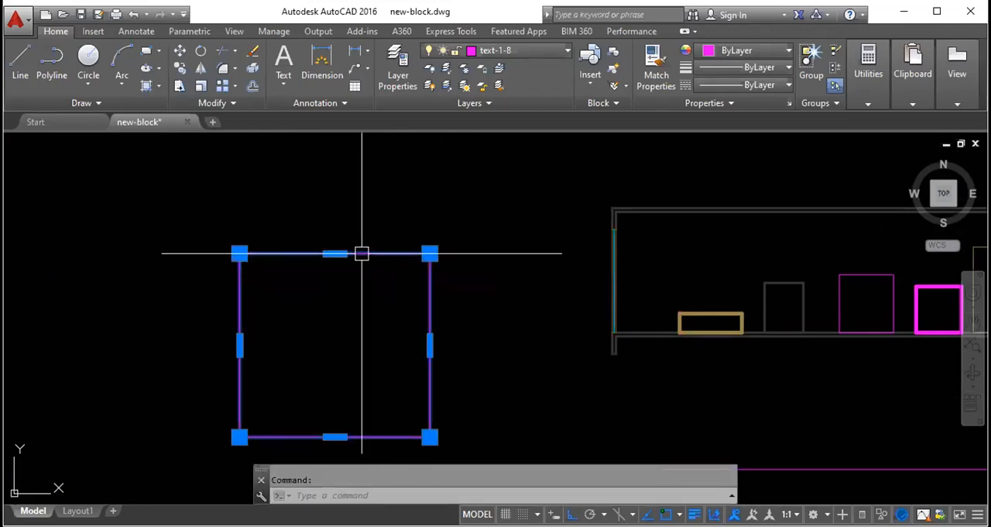
key(Escape)
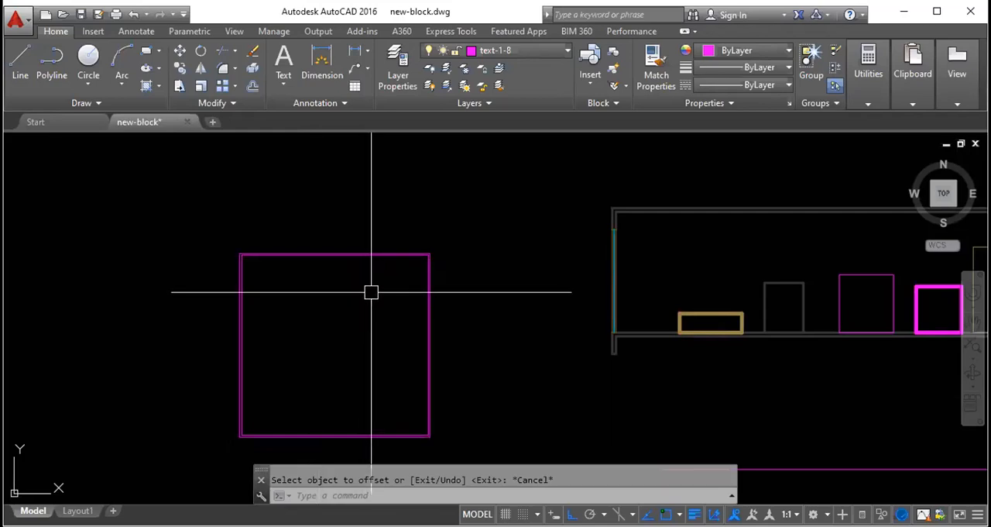
- Draw a three-sided outline with the Line tool, extending inward from the square's right inner wall in its lower half
text(l)
key(Return)
scroll(421, 395, up, 5)
click(451, 349)
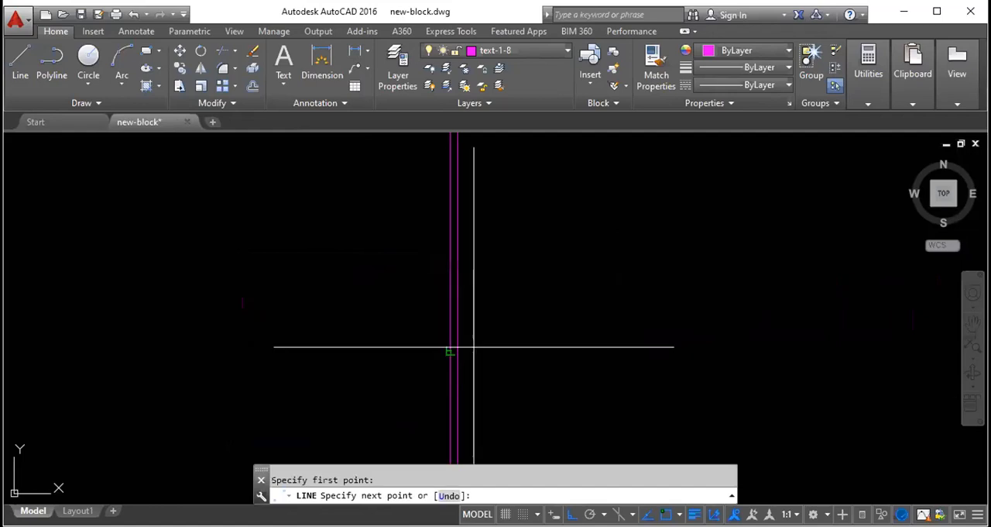
scroll(512, 344, down, 2)
click(173, 347)
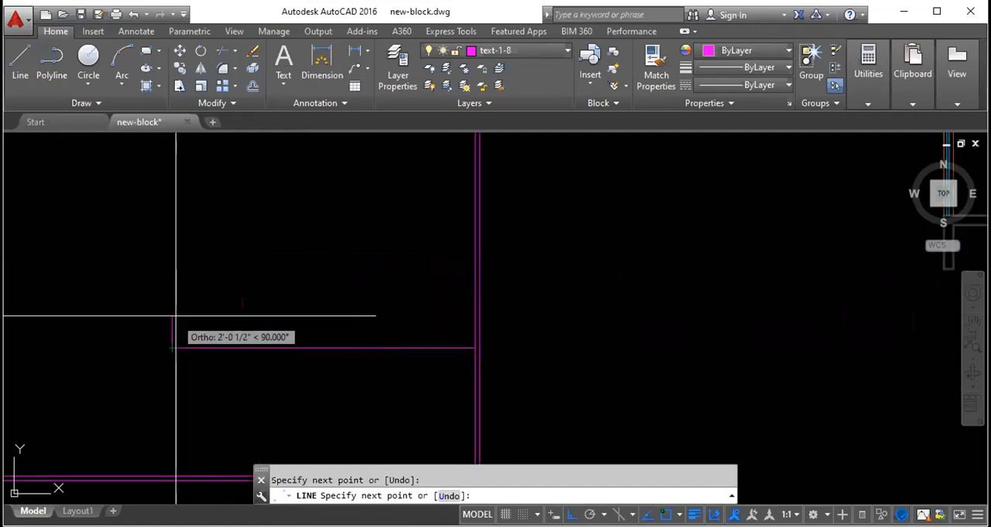
click(186, 262)
click(475, 261)
key(Escape)
scroll(427, 360, down, 7)
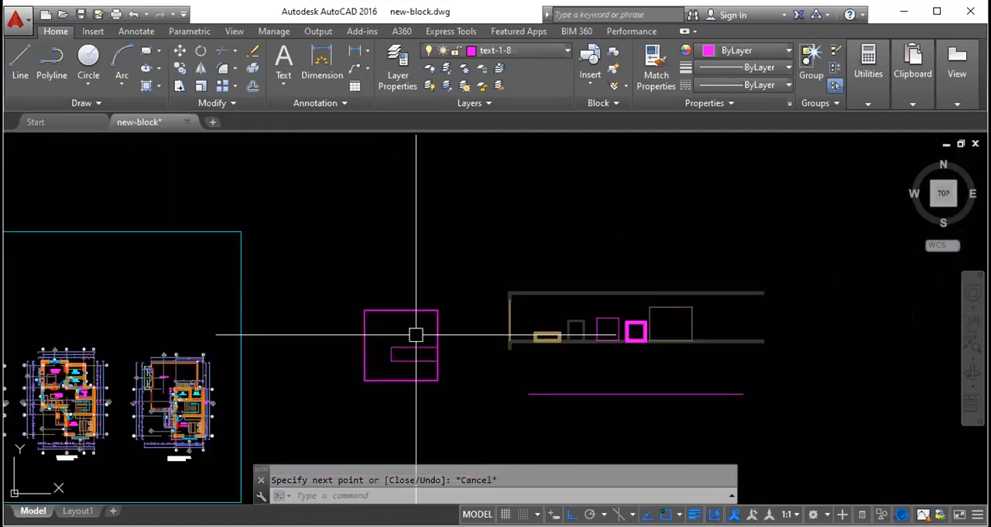
- Draw a closed rectangle with the Line tool in the upper-left area inside the double-line square
scroll(416, 334, up, 8)
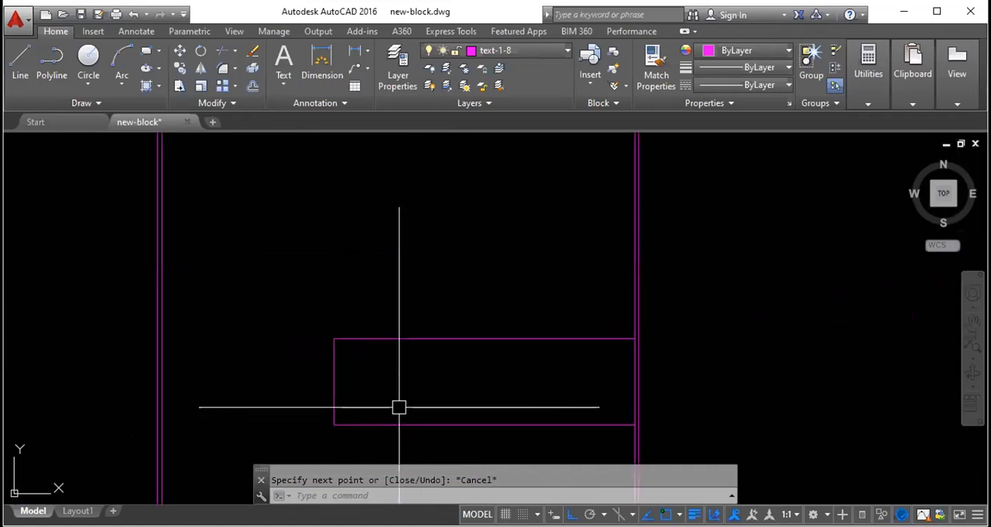
scroll(368, 290, down, 5)
text(l)
key(Return)
click(312, 242)
click(343, 285)
click(388, 269)
click(387, 223)
click(313, 241)
key(Escape)
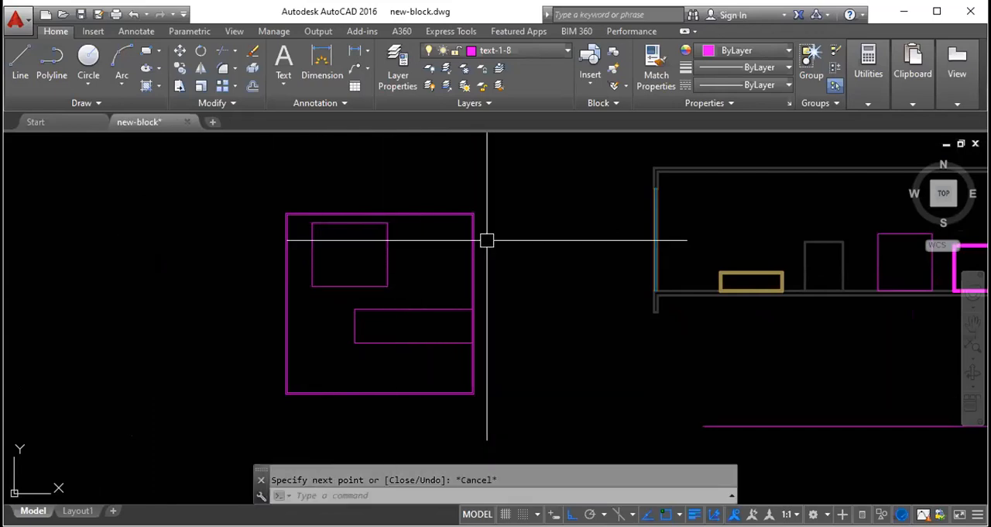
scroll(486, 241, up, 3)
click(465, 261)
click(377, 225)
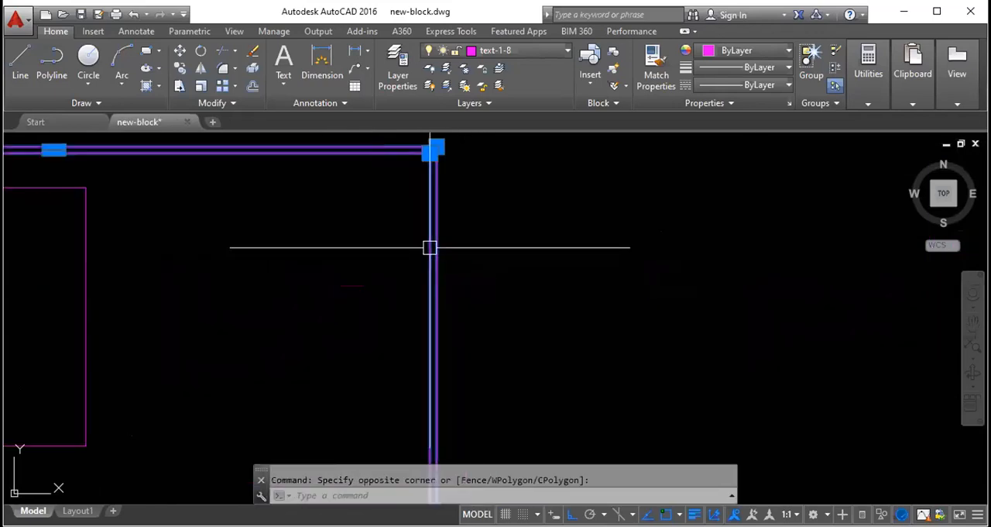
scroll(429, 248, down, 3)
key(Escape)
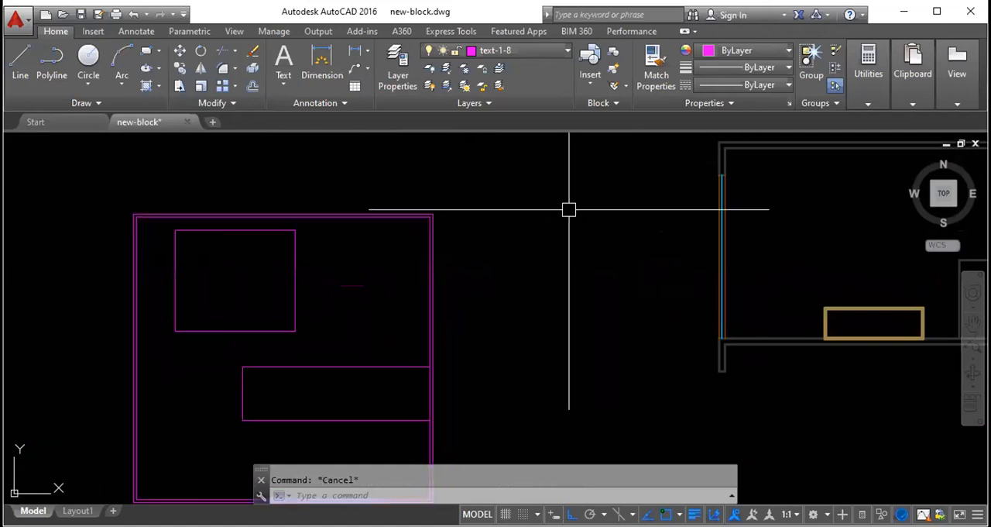
- Use Match Properties to apply the upper wall line's properties to both outlines of the double-line square
text(ma)
key(Return)
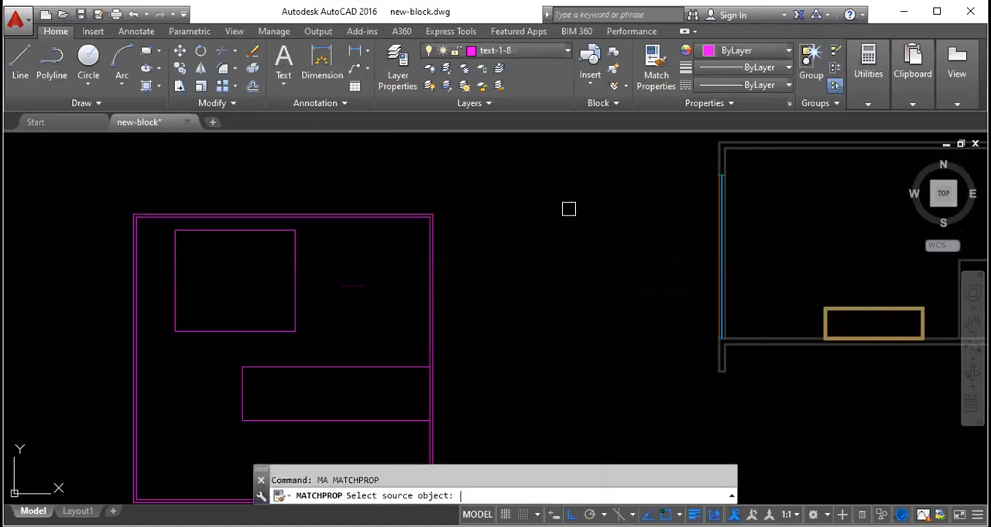
click(781, 148)
click(491, 282)
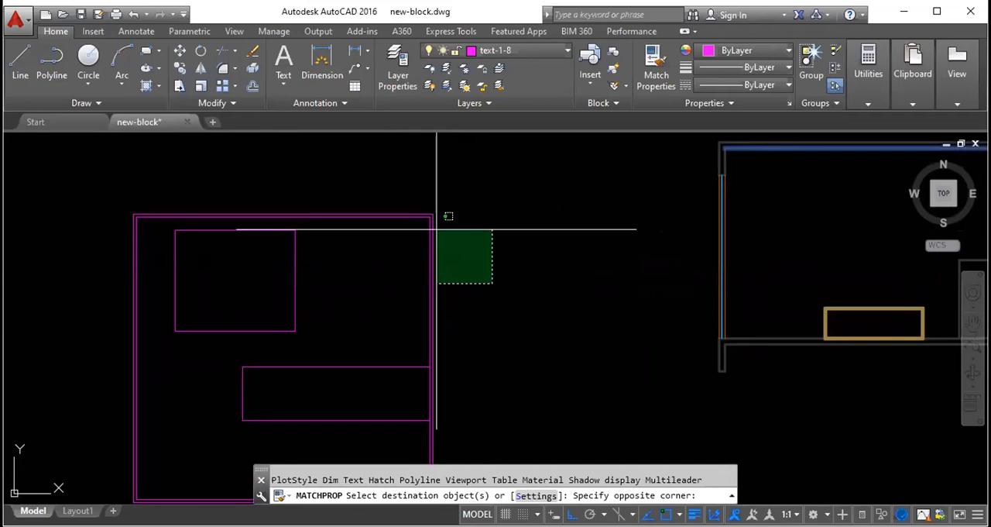
click(370, 180)
scroll(436, 219, down, 4)
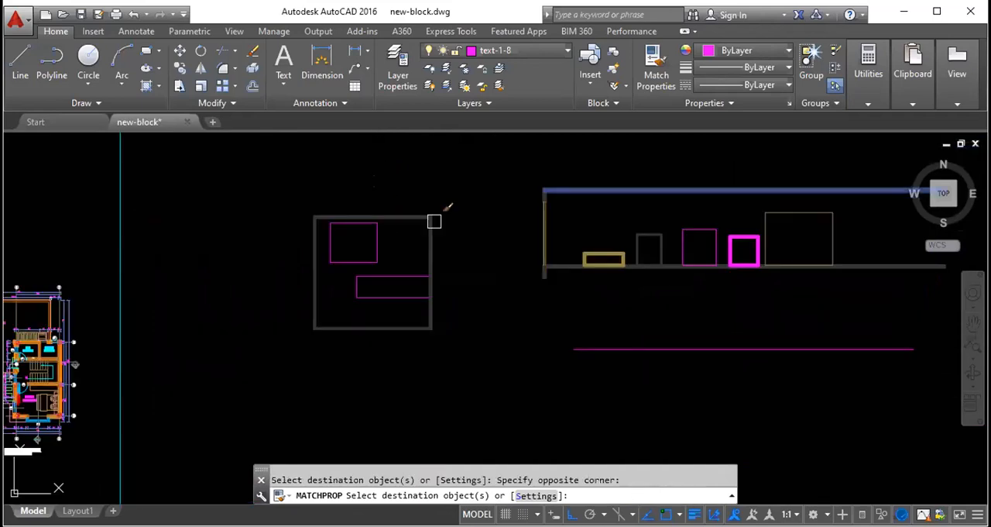
scroll(429, 227, up, 2)
key(Escape)
- Use Match Properties to apply the low tan rectangle's properties from the wall section to the three-sided outline inside the square
text(ma)
key(Return)
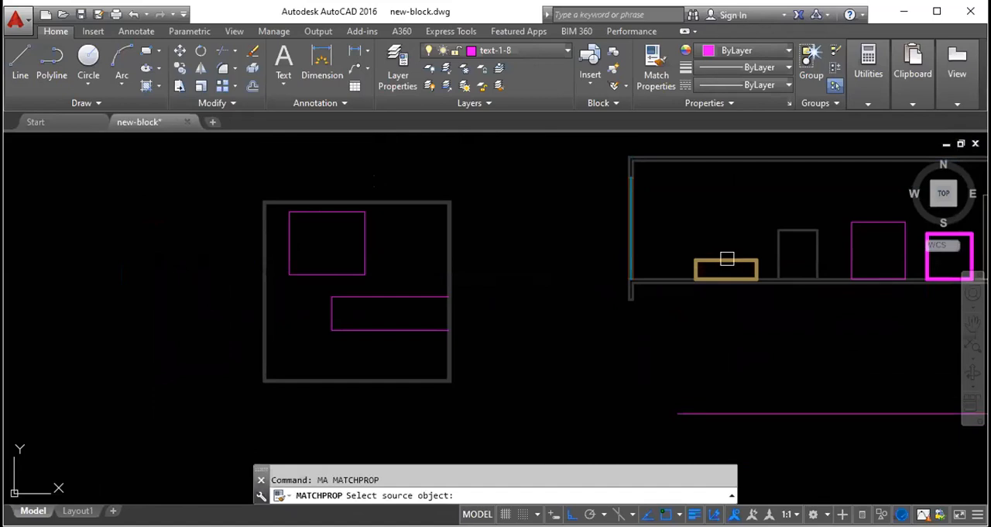
click(726, 264)
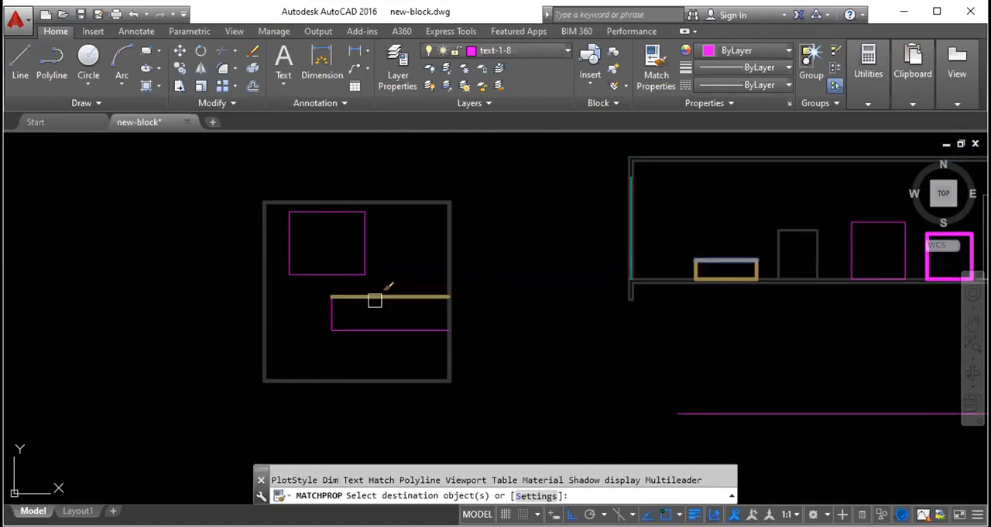
click(374, 300)
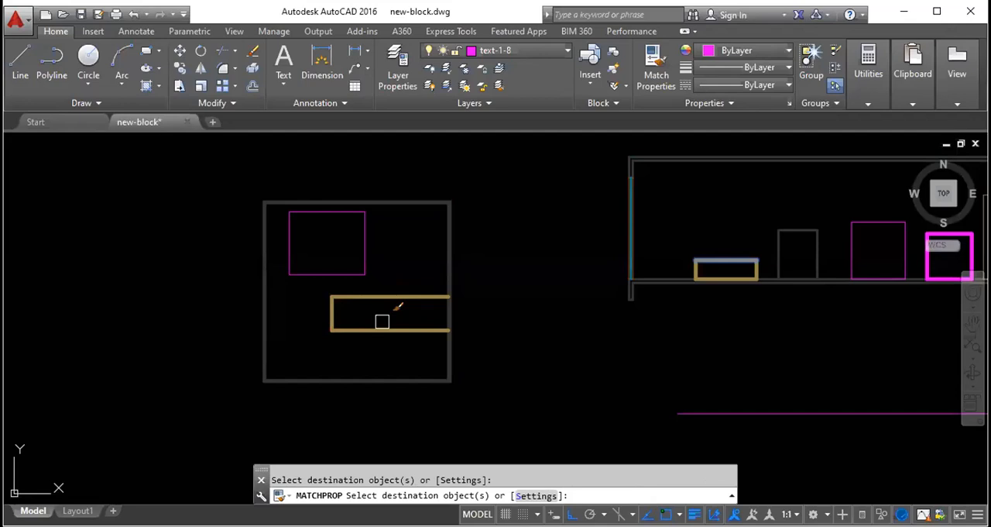
key(Escape)
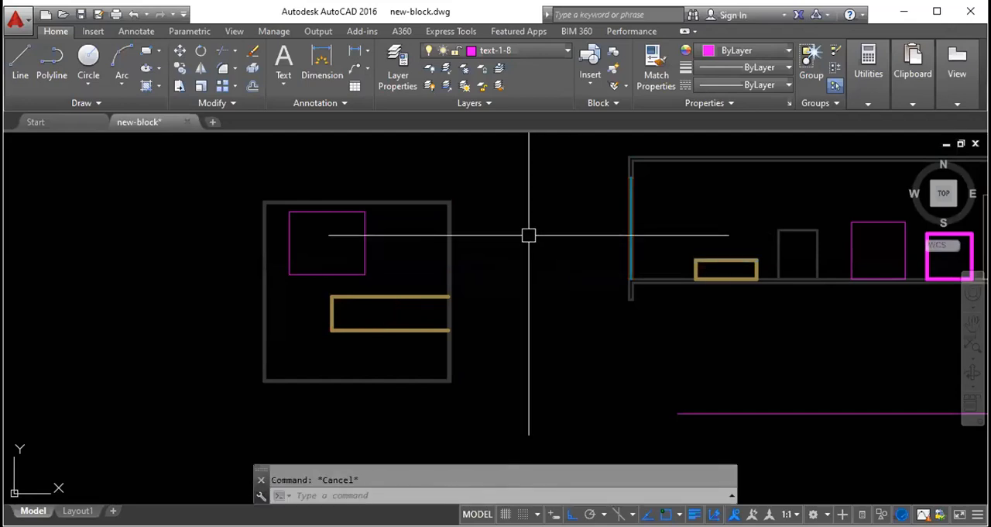
- Use Match Properties to apply the properties of a thin site plan line to all sides of the rectangle inside the double-line square
scroll(528, 235, down, 5)
text(ma)
key(Return)
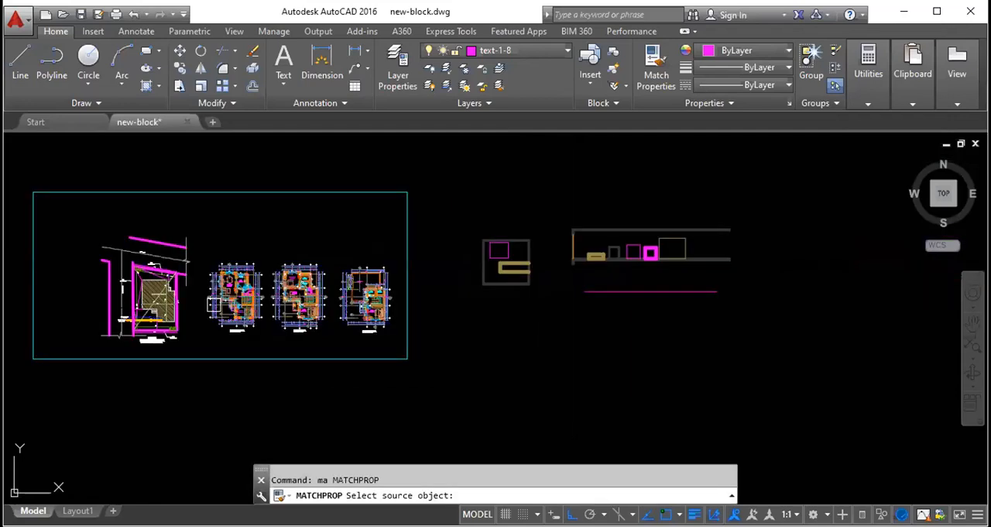
scroll(147, 316, up, 4)
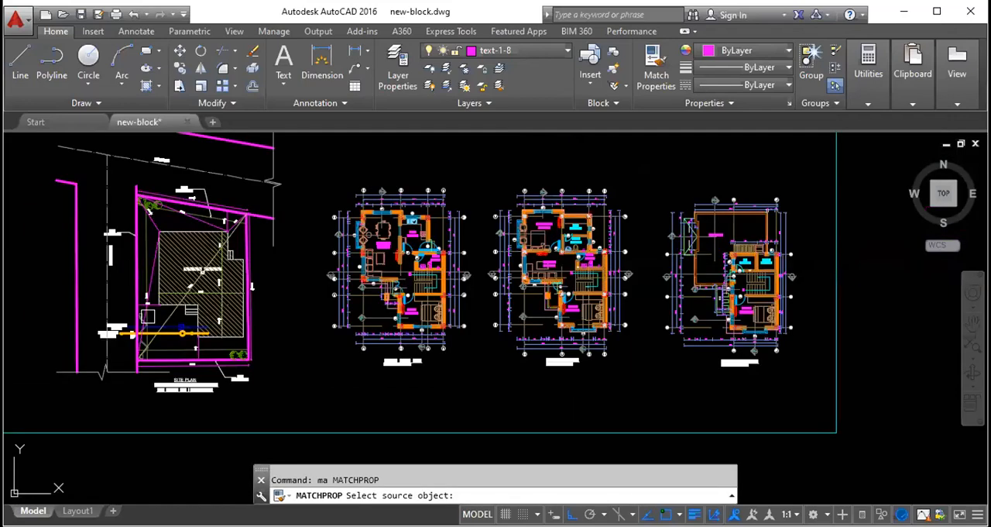
click(147, 315)
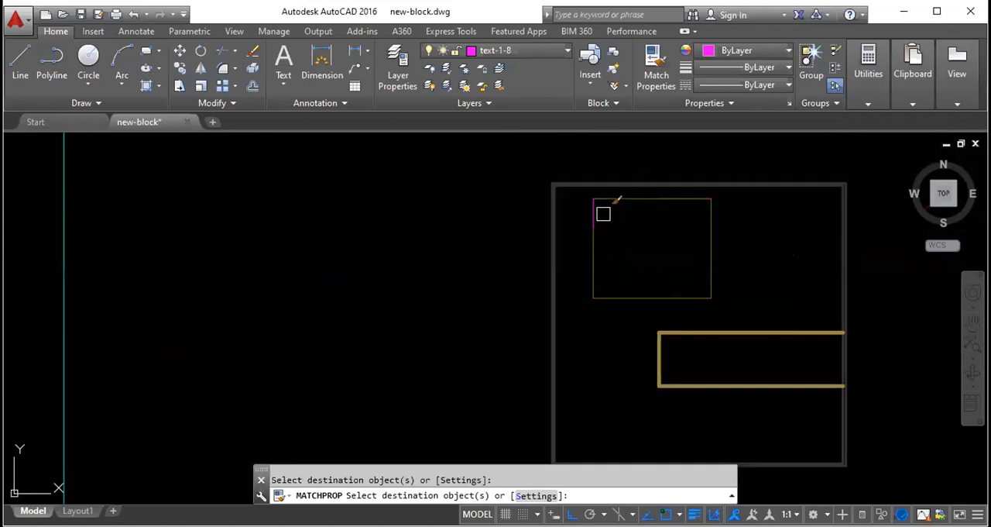
key(Escape)
scroll(544, 266, down, 2)
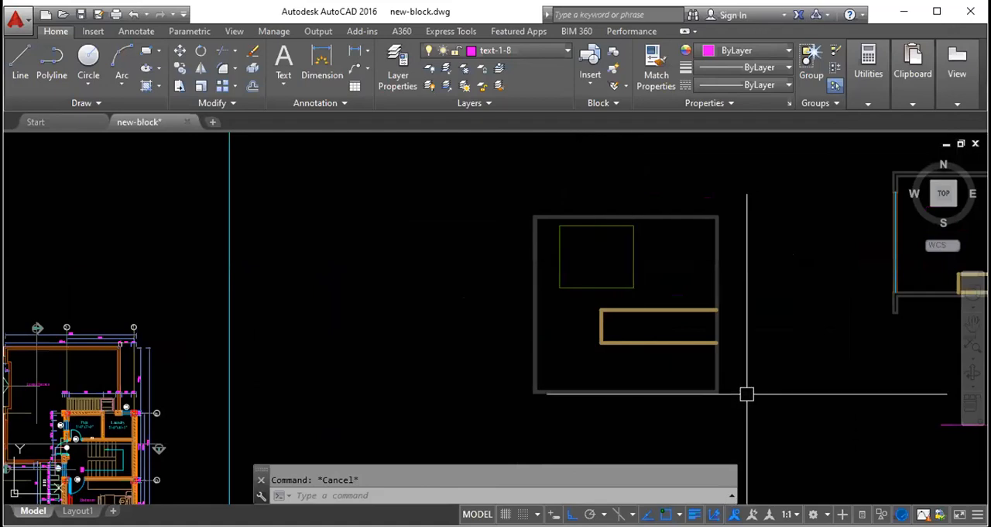
- Use Match Properties to apply the inner green rectangle's properties to both outlines of the double-line square
scroll(732, 370, up, 2)
scroll(644, 376, down, 2)
scroll(679, 329, up, 2)
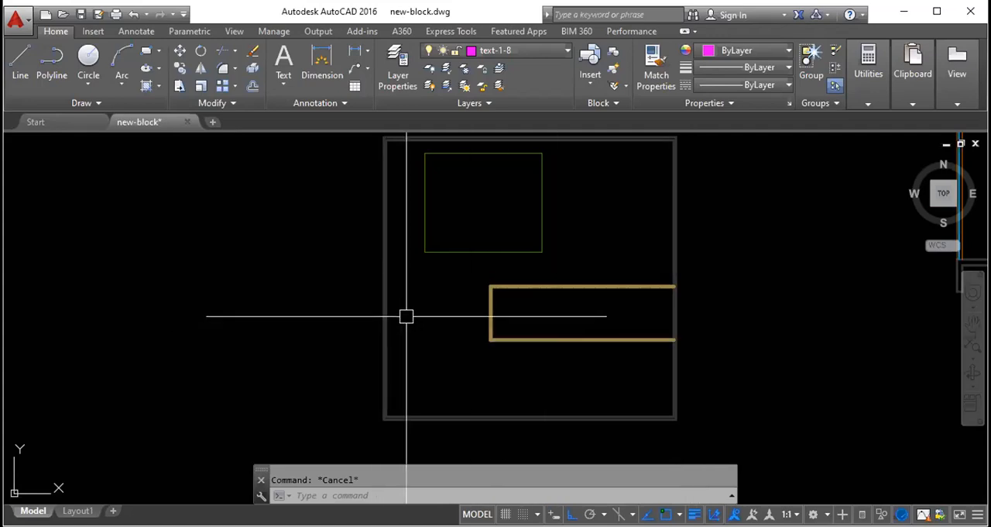
text(ma)
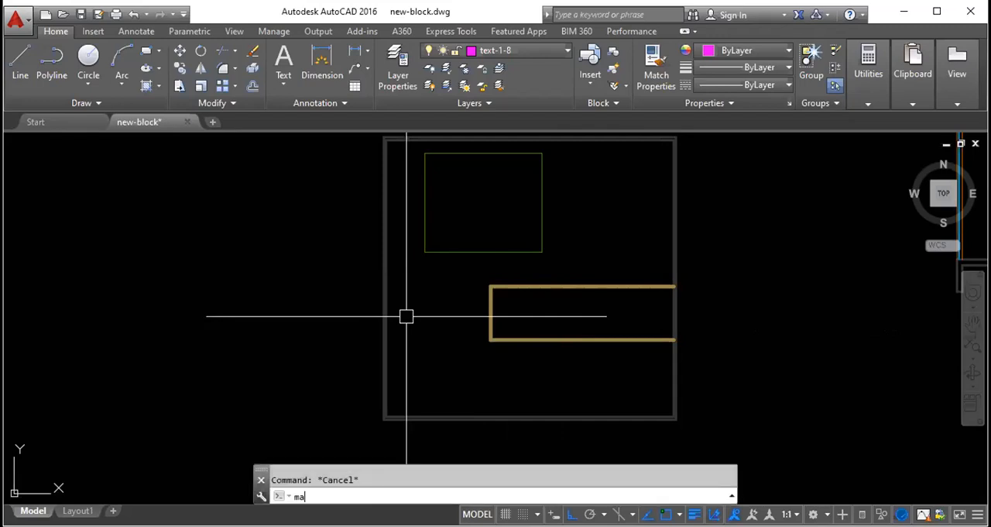
key(Return)
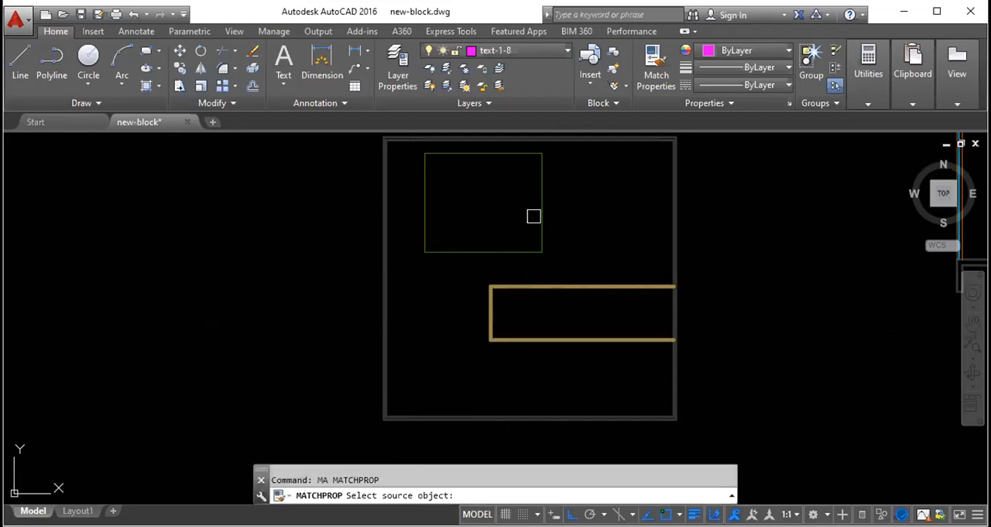
click(542, 190)
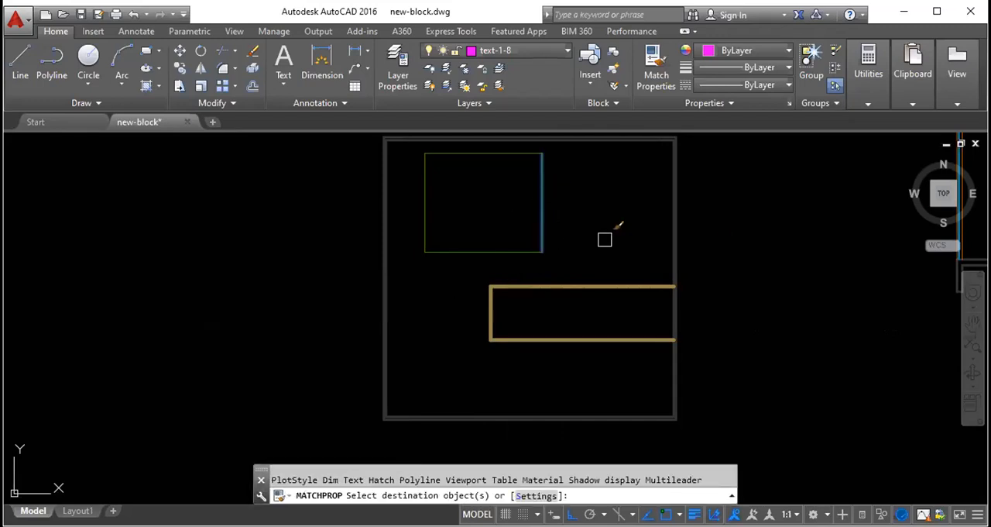
scroll(641, 232, down, 2)
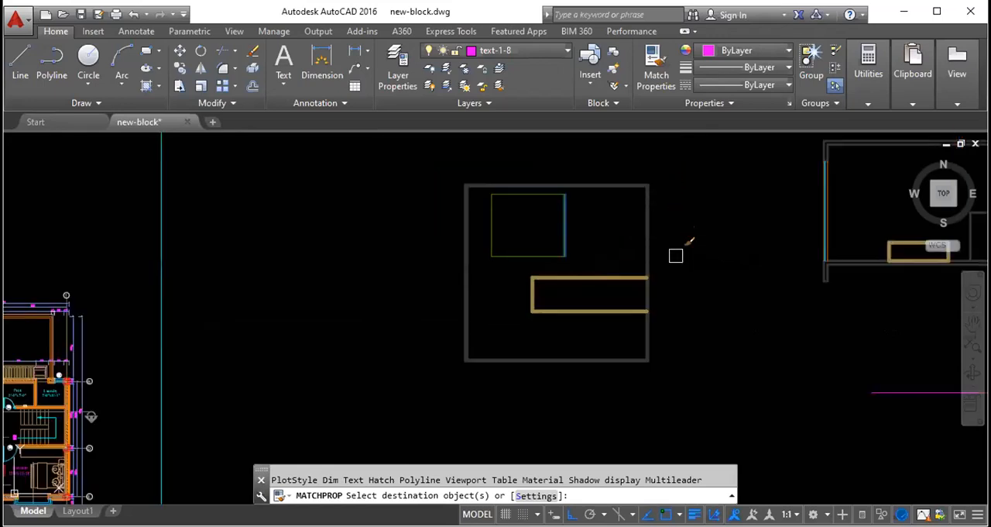
click(653, 232)
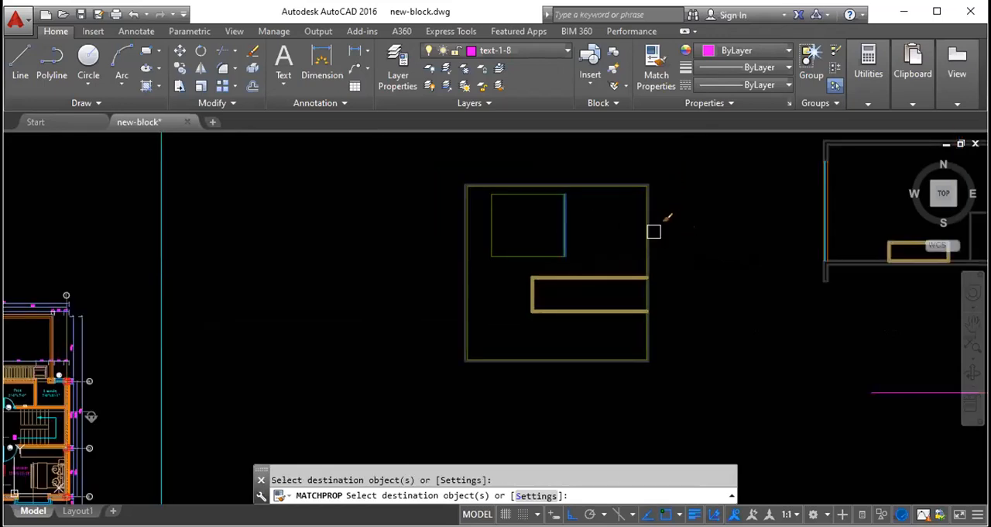
scroll(659, 243, up, 5)
click(536, 234)
scroll(546, 321, down, 6)
key(Escape)
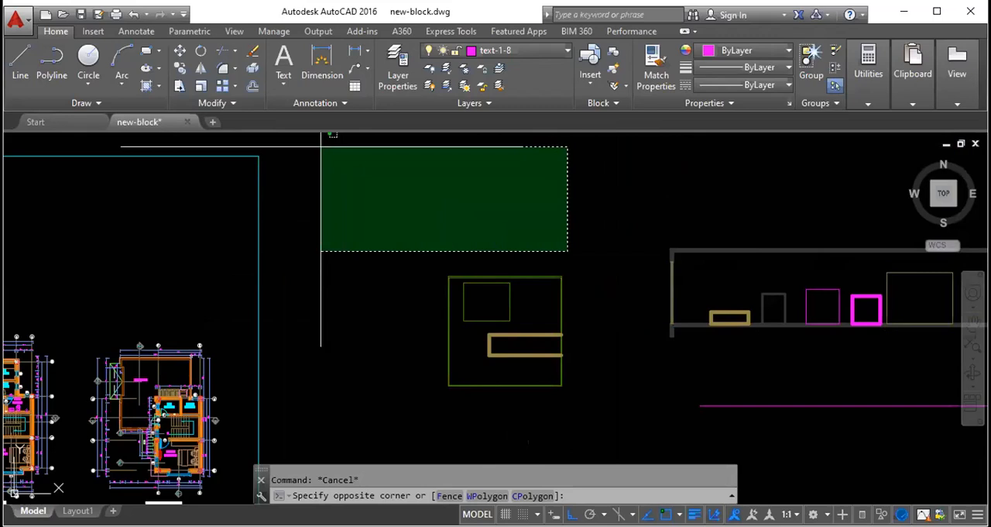
key(Escape)
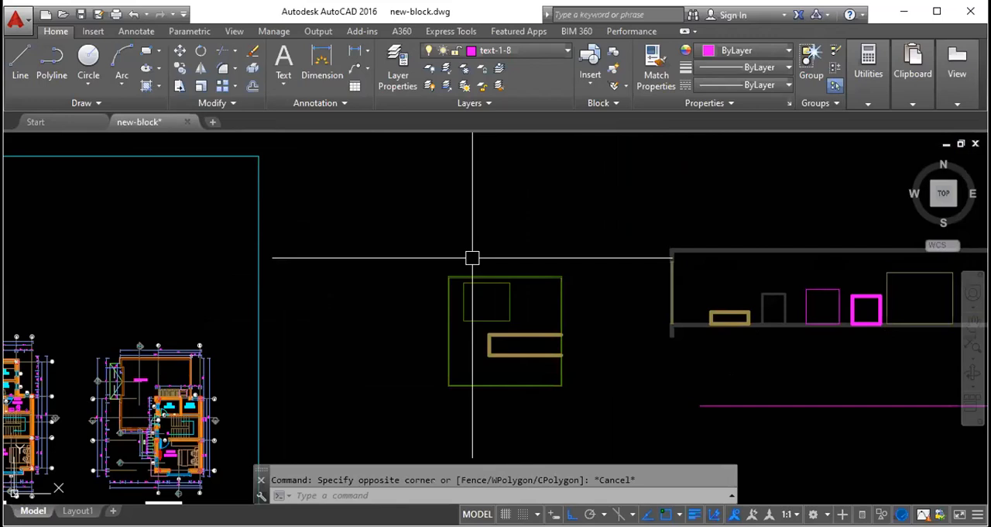
- Delete the green rectangle and the three-sided tan outline from inside the double-line square
scroll(527, 360, up, 4)
click(538, 349)
click(354, 173)
key(Delete)
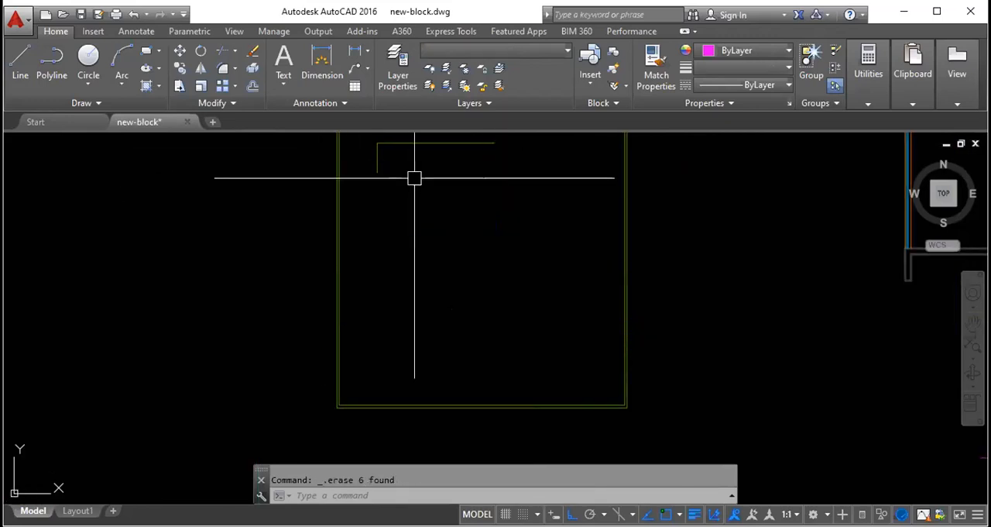
click(422, 144)
key(Delete)
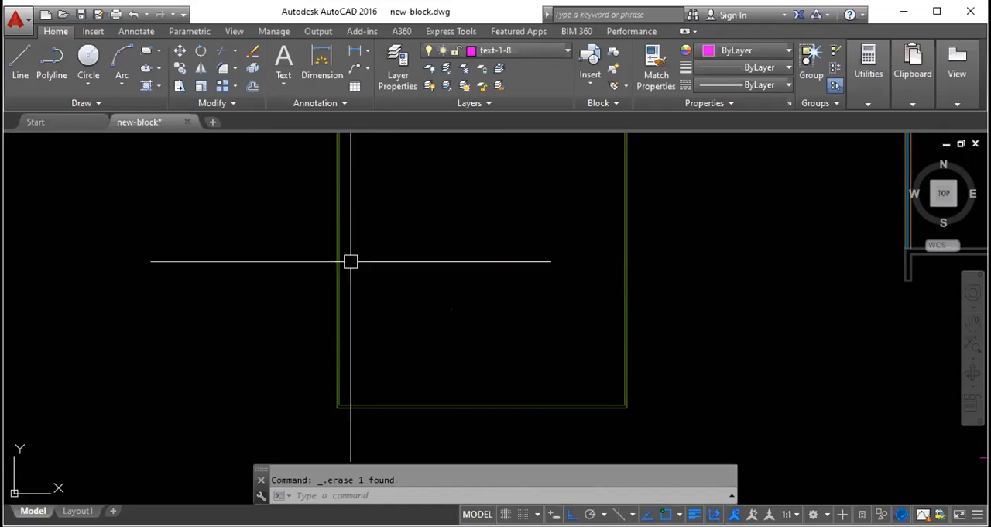
- Select the double-line square's outlines to examine their layer and extents, and clear the selection
scroll(335, 274, up, 5)
click(336, 265)
scroll(378, 309, down, 7)
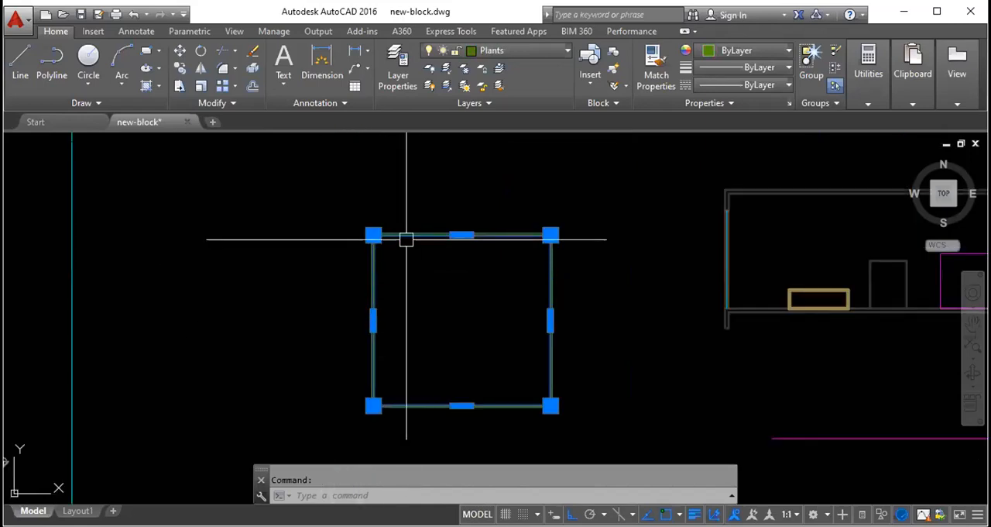
scroll(427, 226, up, 8)
scroll(402, 227, down, 6)
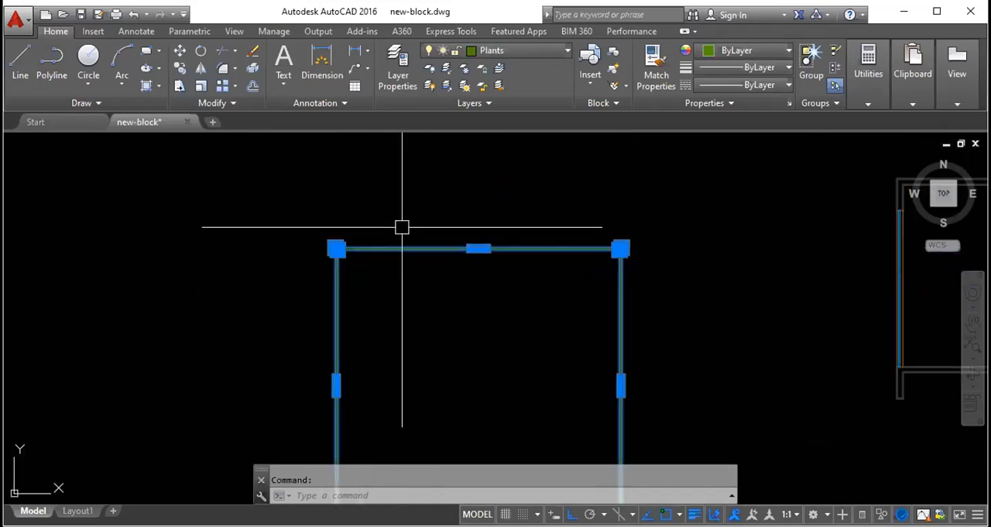
scroll(454, 222, down, 4)
key(Escape)
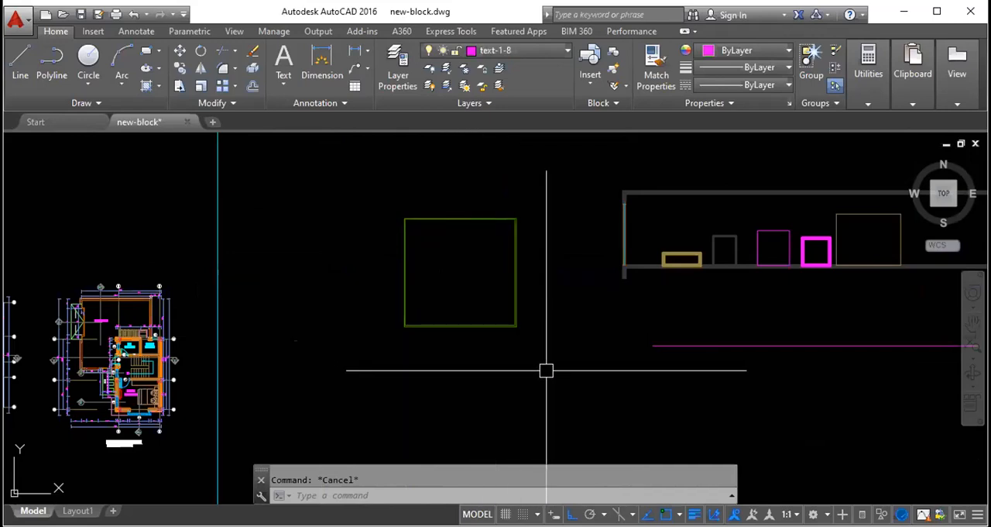
- Select both outlines of the square with a crossing window touching its lower-right corner, and clear the selection
click(581, 390)
scroll(507, 333, up, 4)
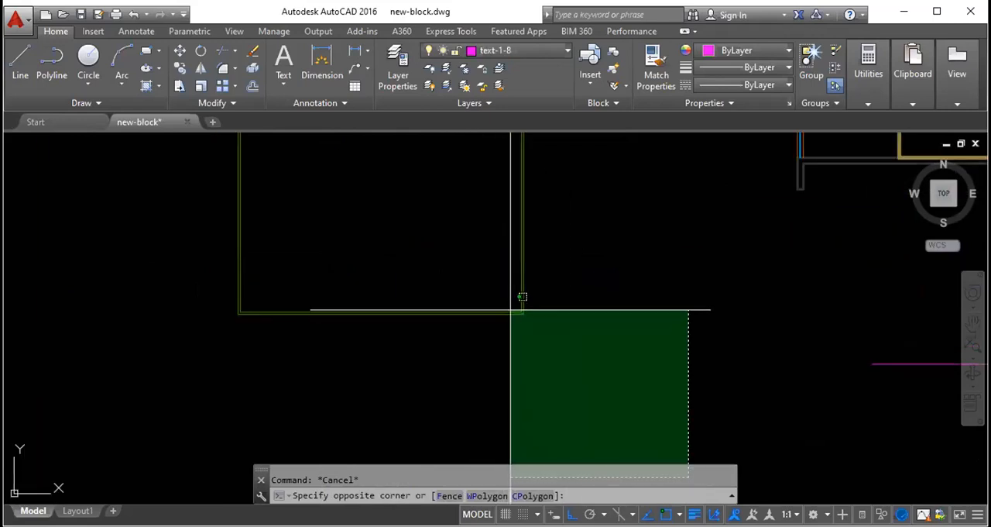
click(486, 292)
scroll(474, 304, down, 4)
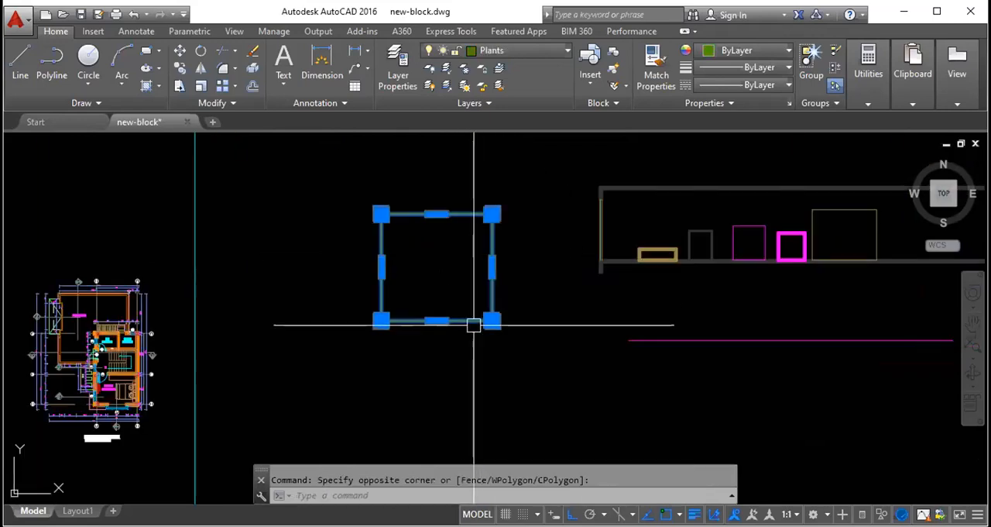
key(Escape)
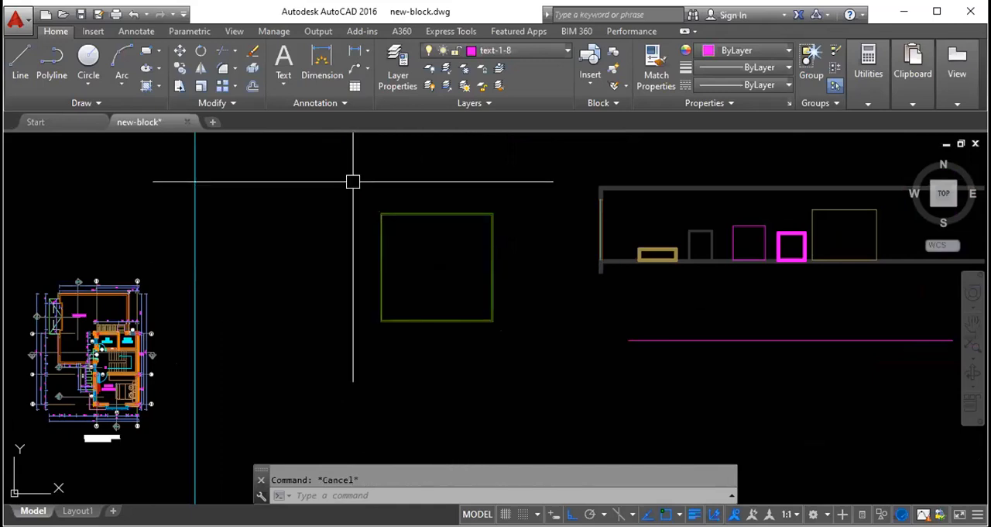
- Try repeatedly to select the square with enclosing selection windows that cover only its upper-left corner
click(313, 171)
key(Escape)
click(306, 156)
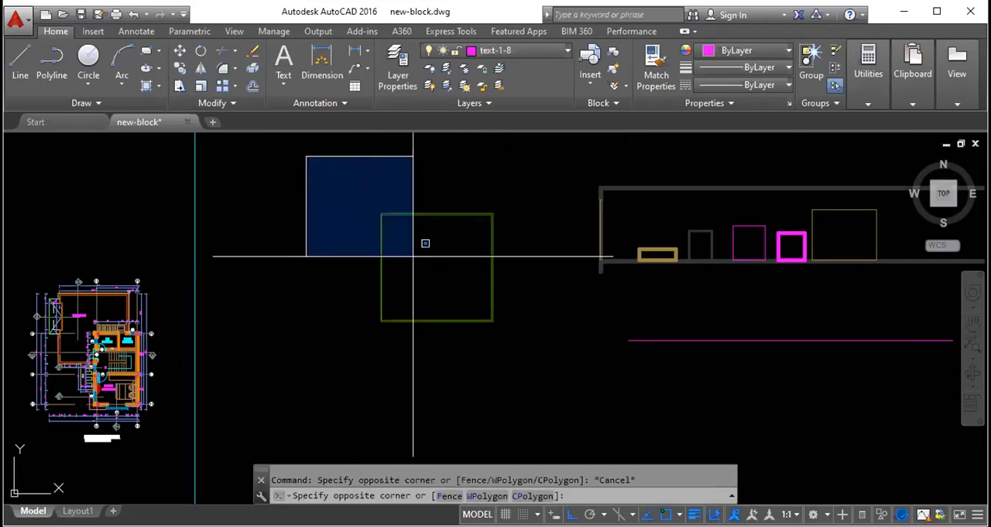
click(393, 228)
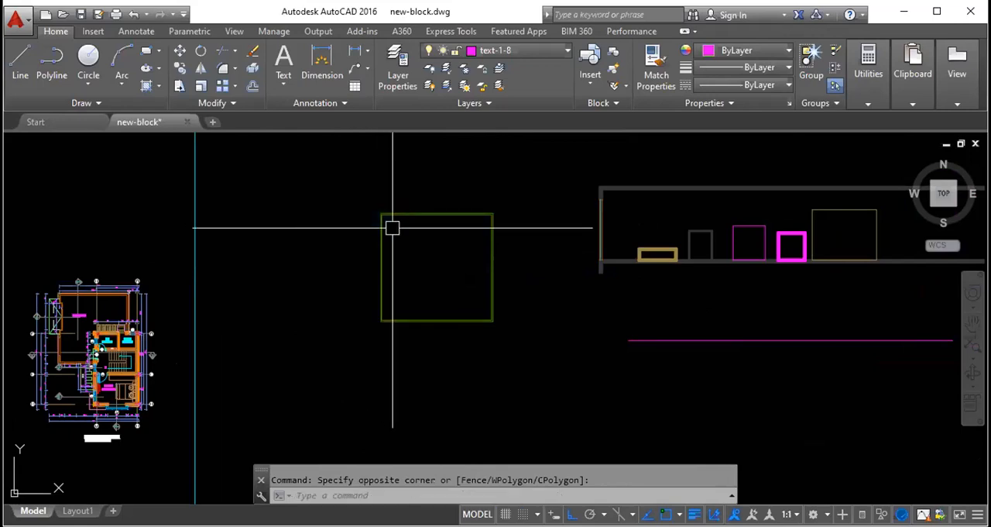
click(315, 146)
click(404, 234)
click(346, 181)
click(393, 239)
click(336, 166)
click(400, 235)
click(324, 175)
click(426, 253)
click(340, 183)
click(421, 254)
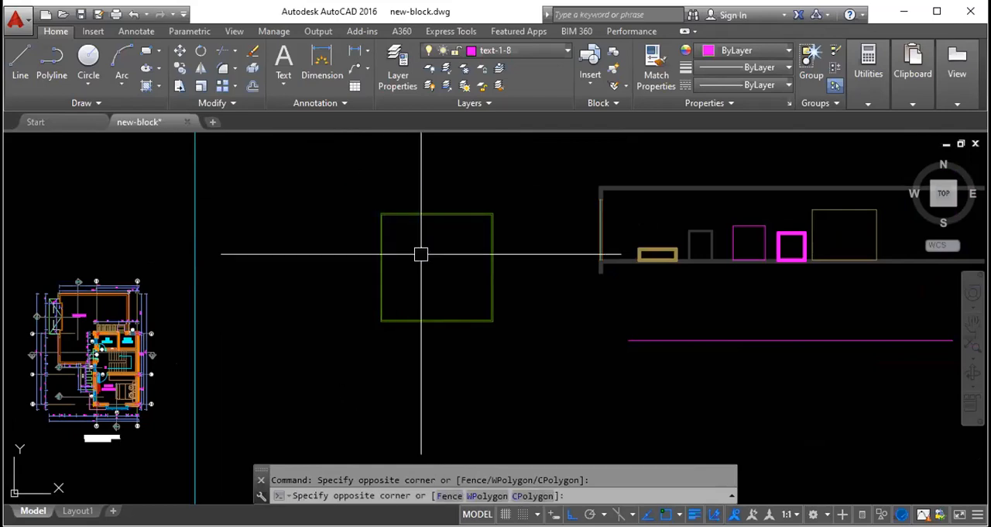
click(343, 178)
click(420, 256)
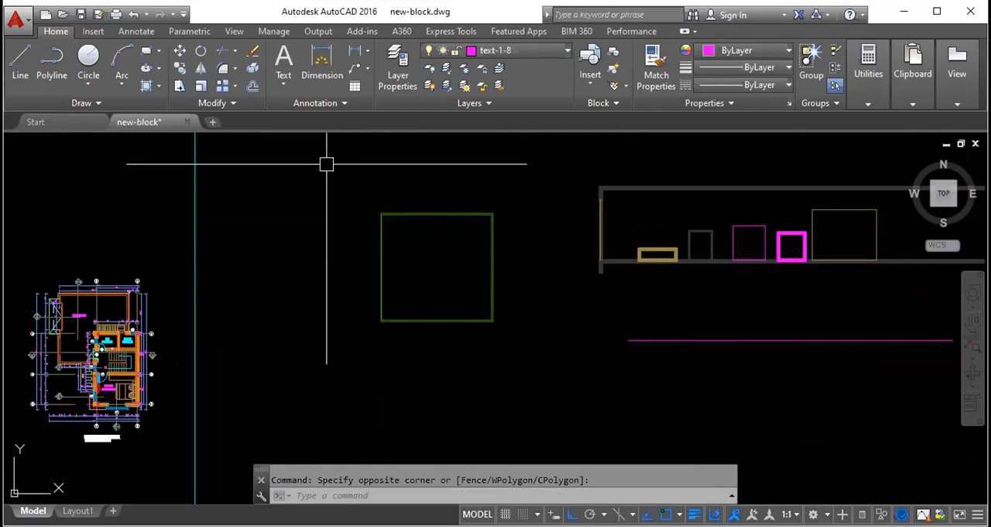
click(326, 163)
click(433, 255)
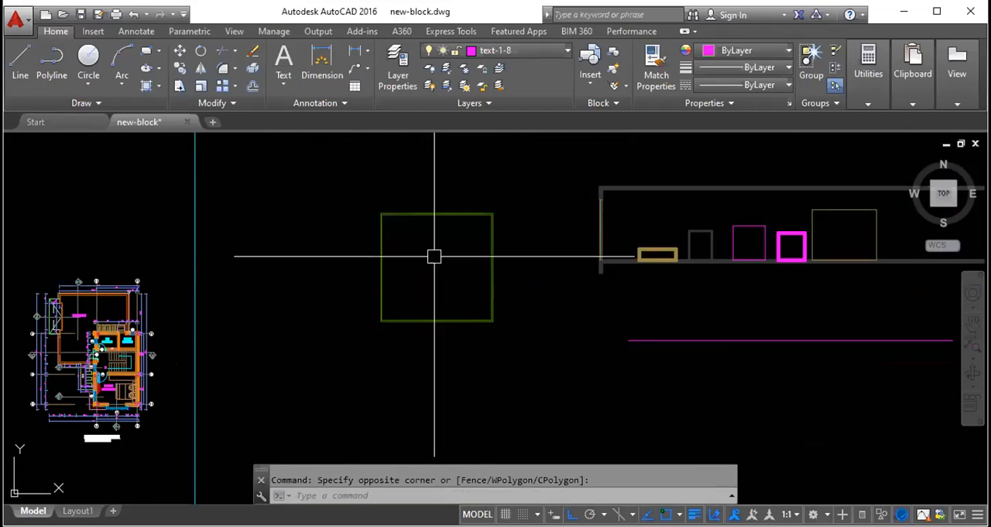
click(305, 150)
click(438, 256)
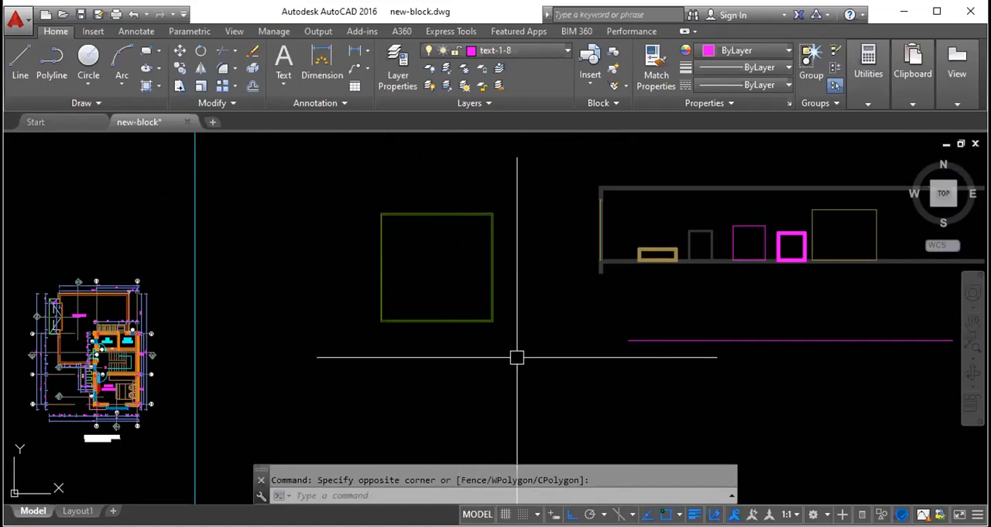
- Repeat the crossing-window selection over the square's lower-right corner and clear the selection
click(560, 406)
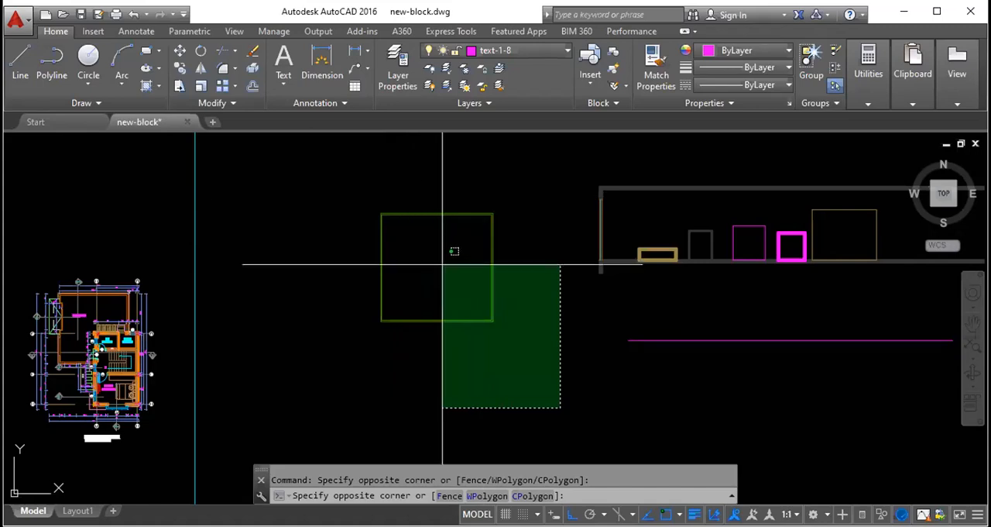
click(482, 313)
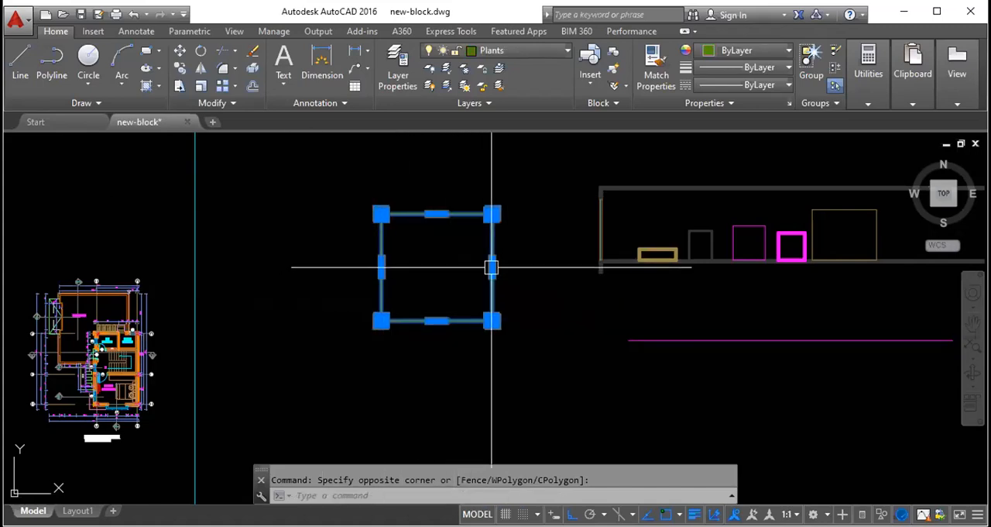
key(Escape)
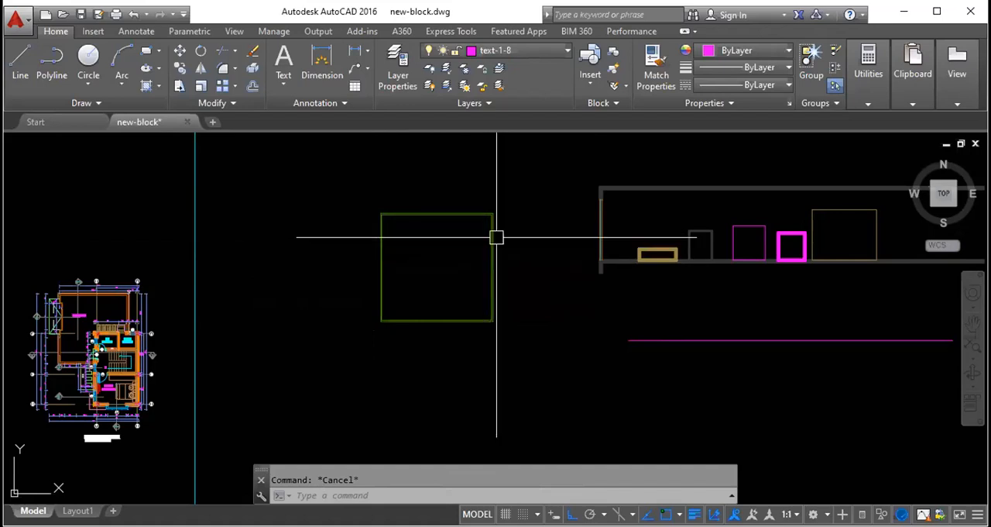
scroll(614, 194, down, 4)
scroll(611, 202, up, 4)
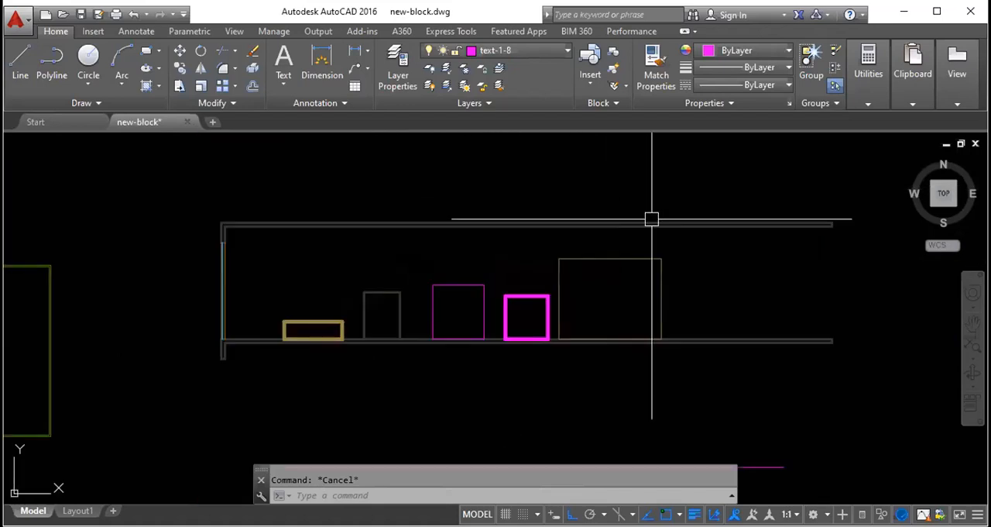
scroll(828, 228, up, 6)
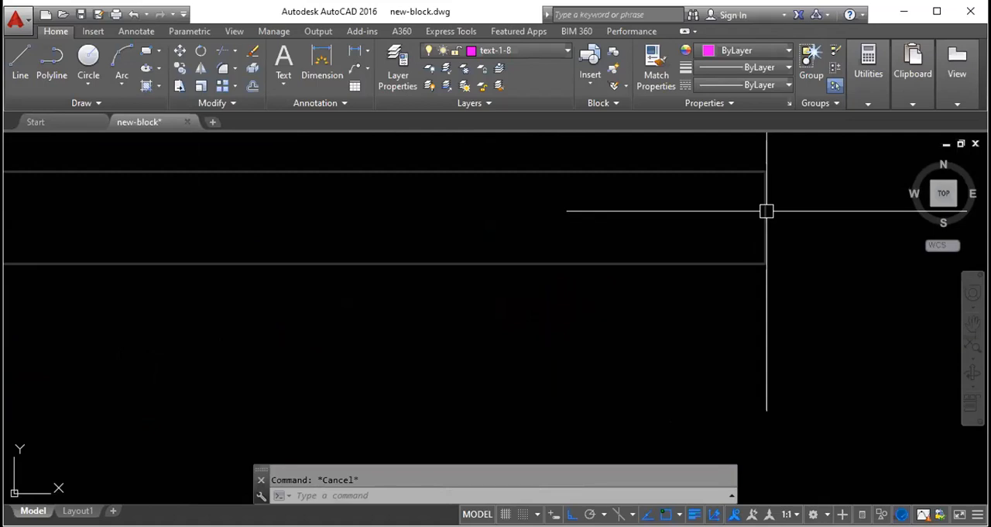
- Select the upper wall's outlines at its right end, including the short end line, and clear the selection
click(765, 211)
click(718, 280)
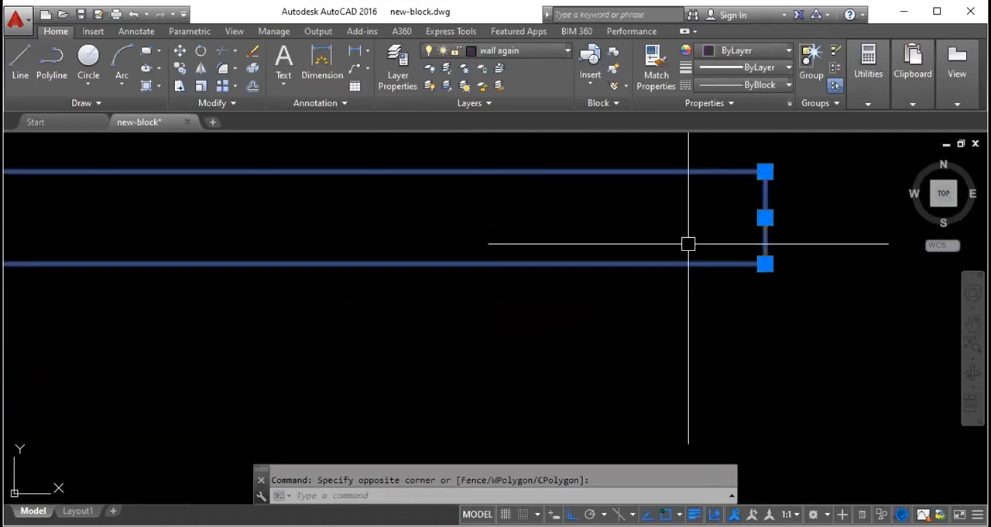
key(Escape)
- Select the upper wall's lines with a crossing window over its right end, add the left wall's inner line, and clear the selection
scroll(600, 283, down, 4)
click(701, 306)
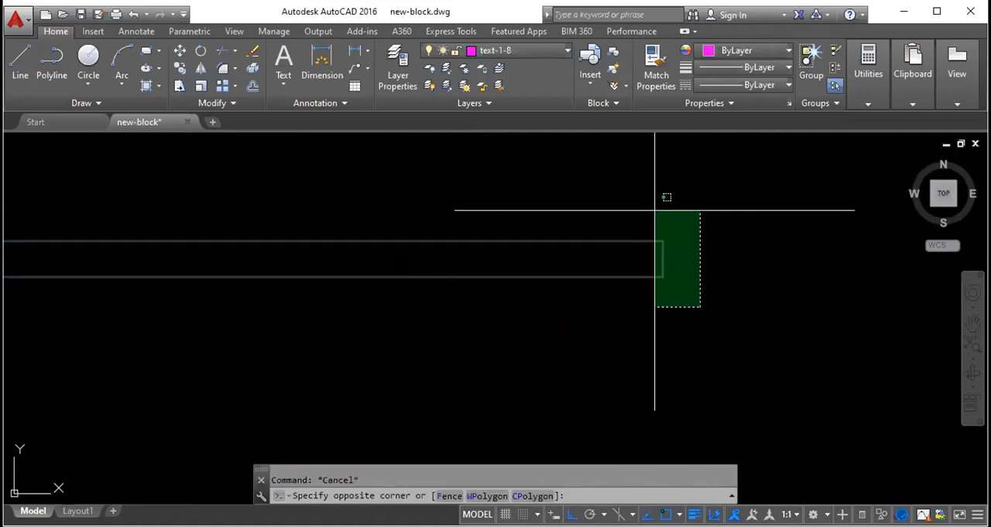
click(656, 212)
scroll(664, 239, down, 3)
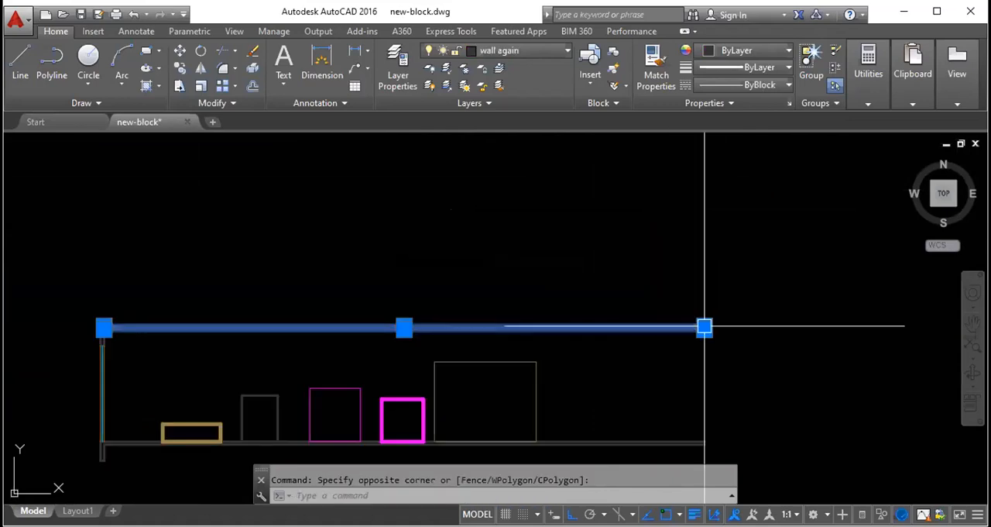
scroll(108, 333, up, 8)
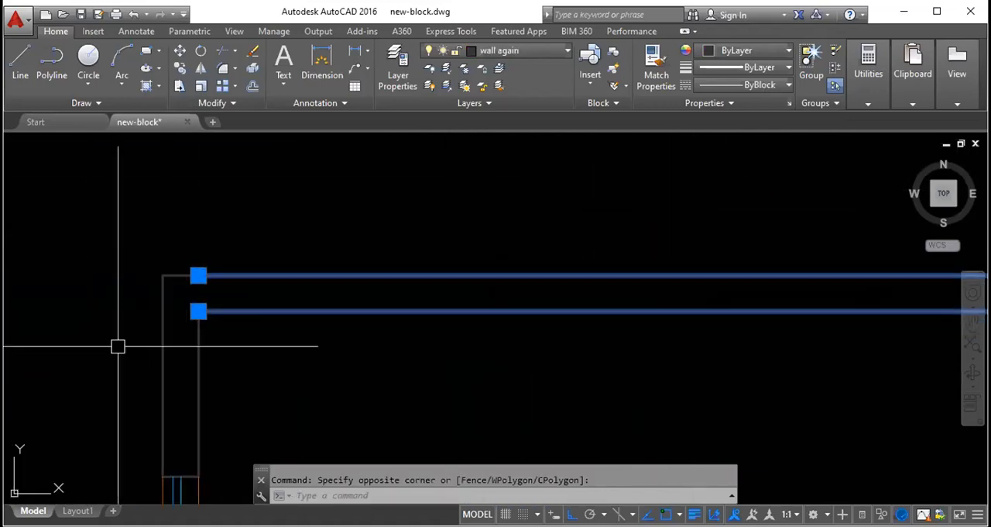
click(200, 347)
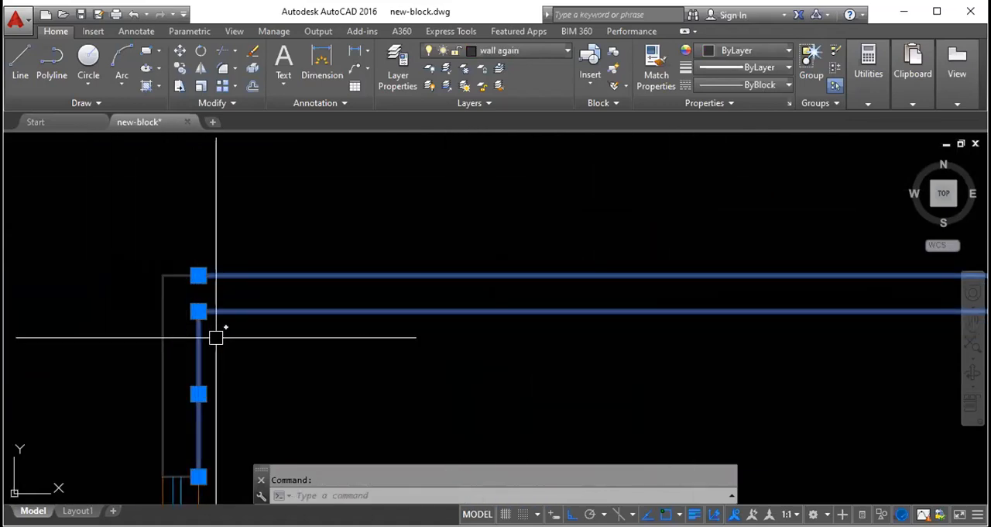
key(Escape)
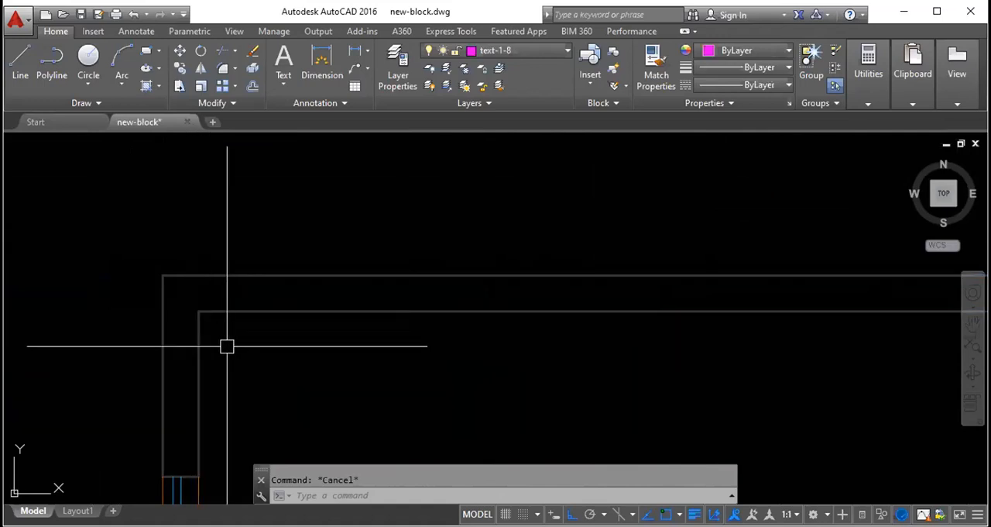
- Select all wall lines meeting at the upper-left corner with a crossing window, examine their extents, and clear the selection
click(229, 338)
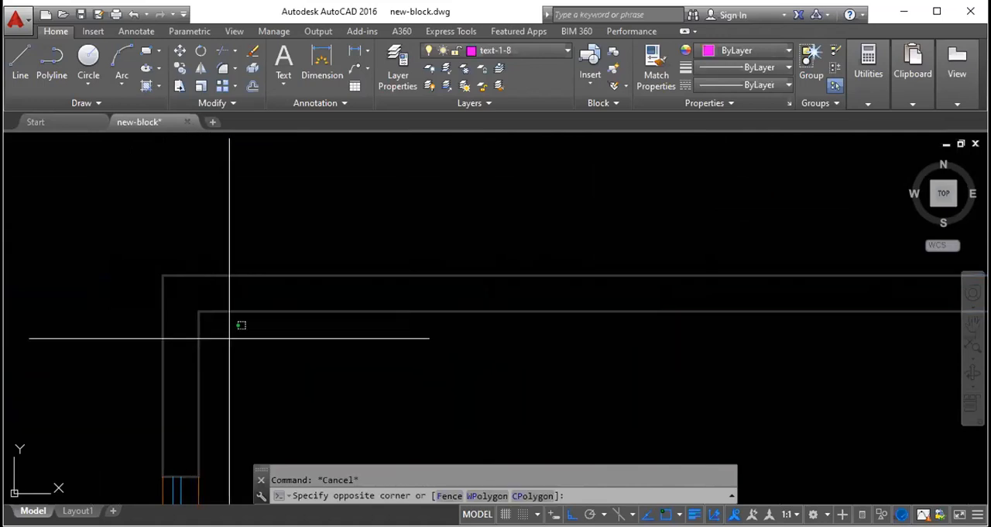
click(151, 256)
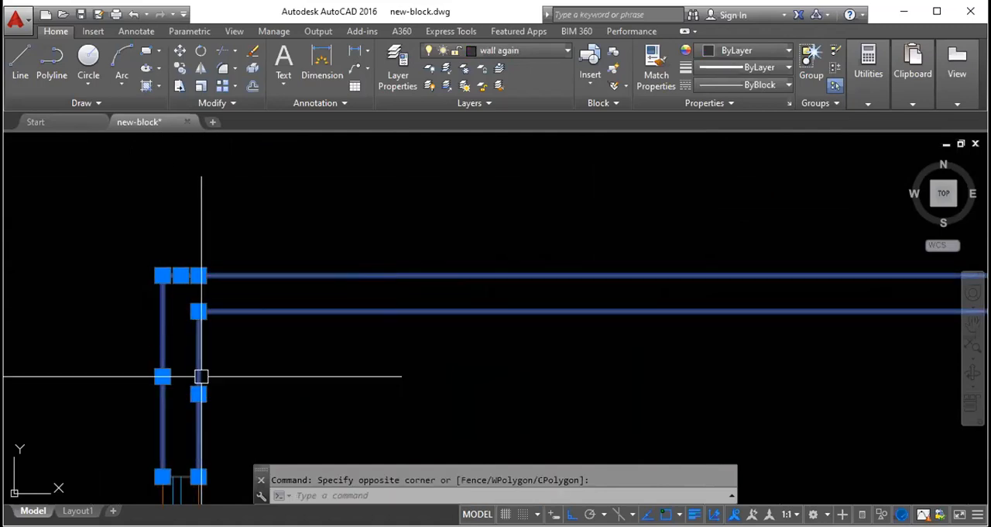
scroll(169, 259, down, 4)
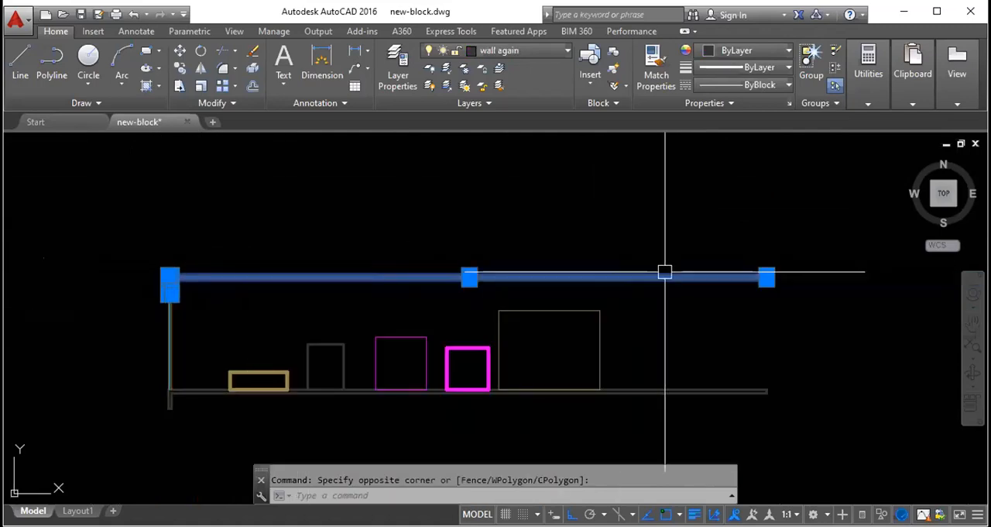
scroll(765, 277, up, 8)
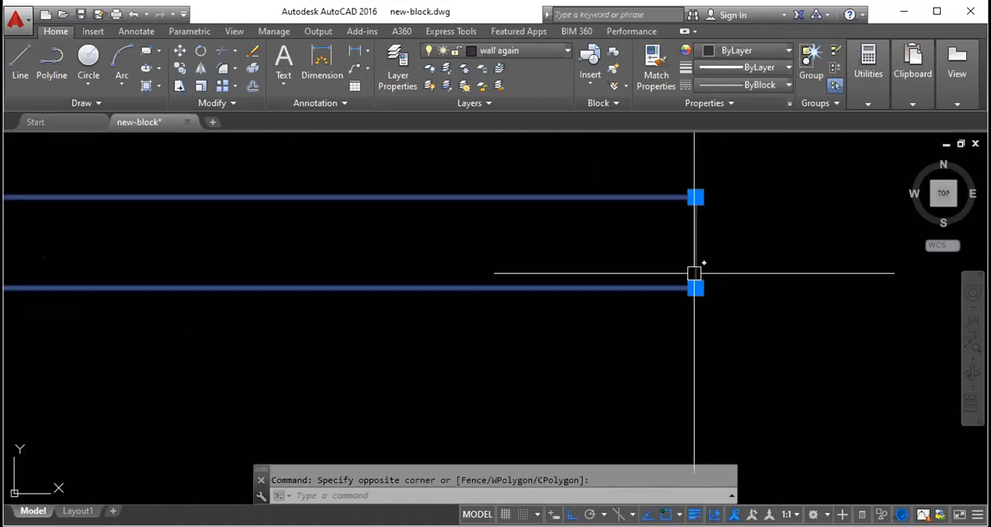
key(Escape)
scroll(693, 249, down, 8)
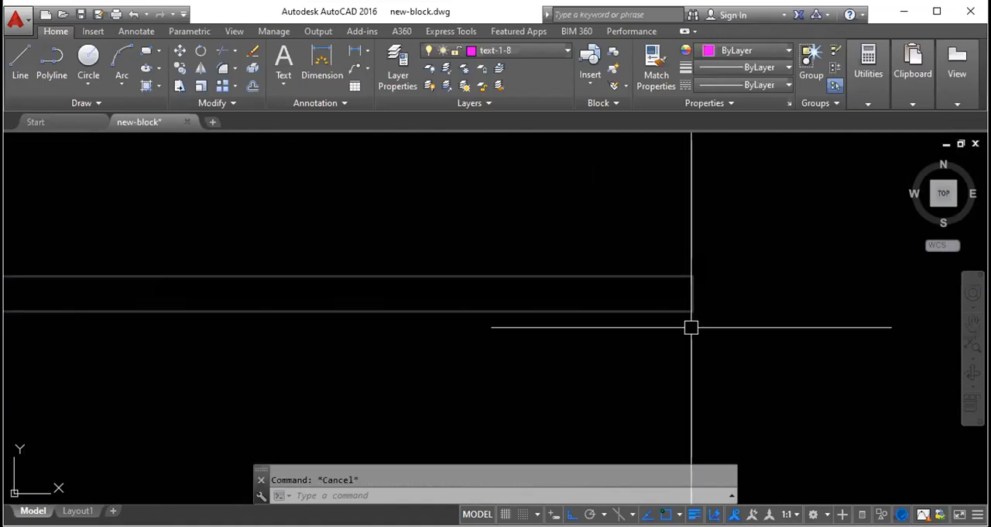
- Use enclosing selection windows around the walls' upper-left corner to check which lines they pick, and clear the selection
scroll(438, 257, down, 2)
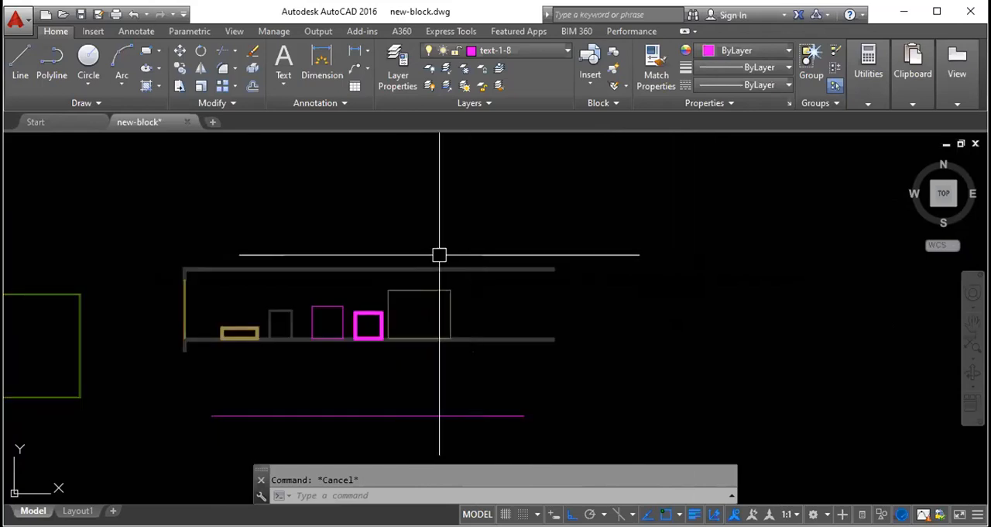
scroll(237, 261, up, 6)
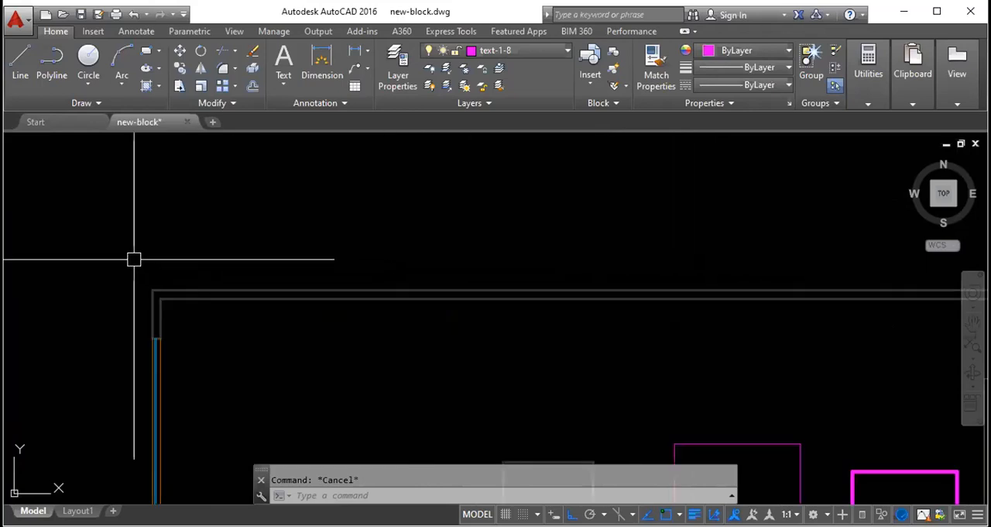
click(96, 221)
scroll(101, 217, down, 5)
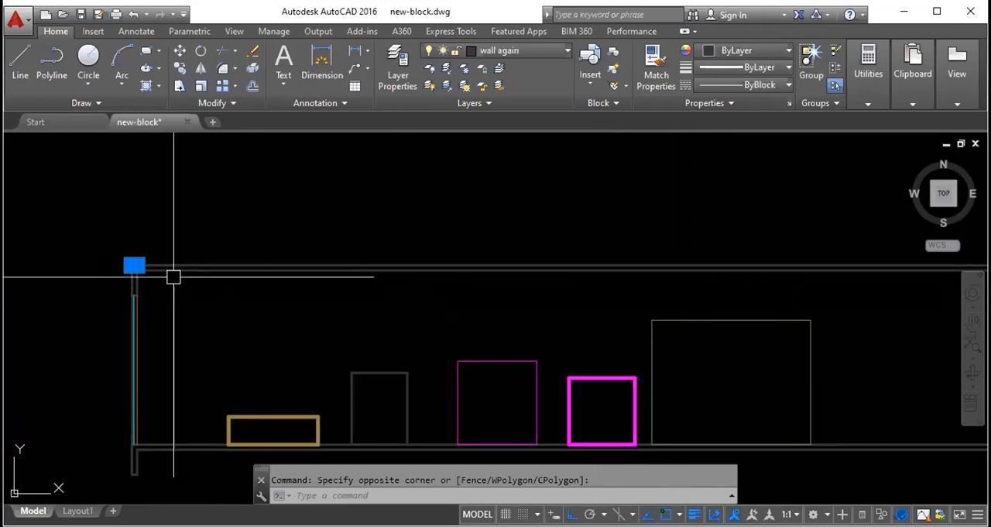
scroll(93, 281, up, 6)
scroll(299, 277, down, 2)
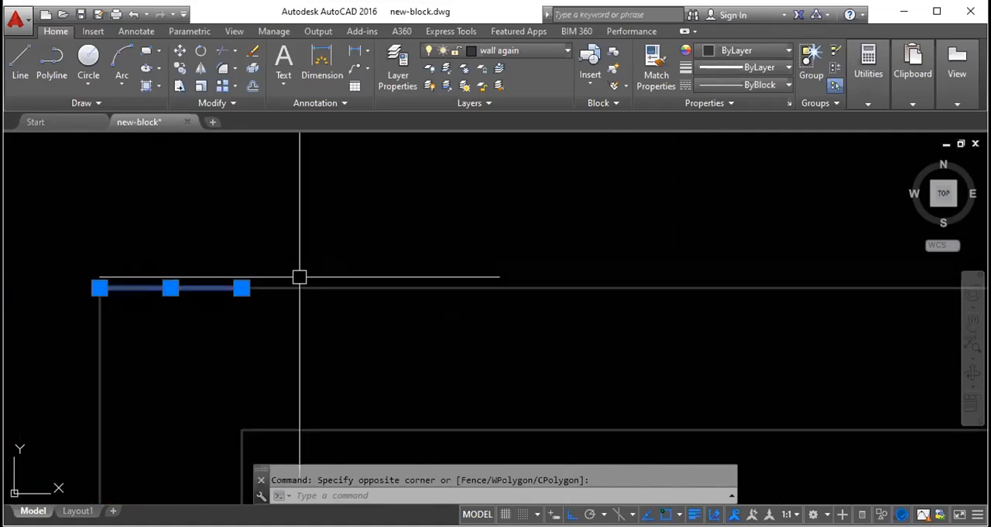
click(55, 216)
click(407, 380)
key(Escape)
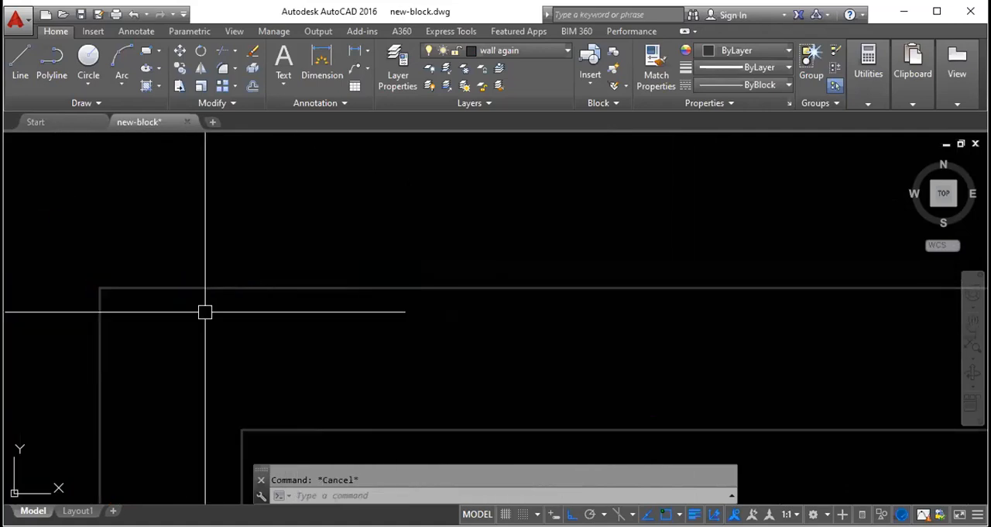
- Select the large rectangle beside the thick magenta square with a window enclosing it completely, and clear the selection
scroll(93, 232, down, 5)
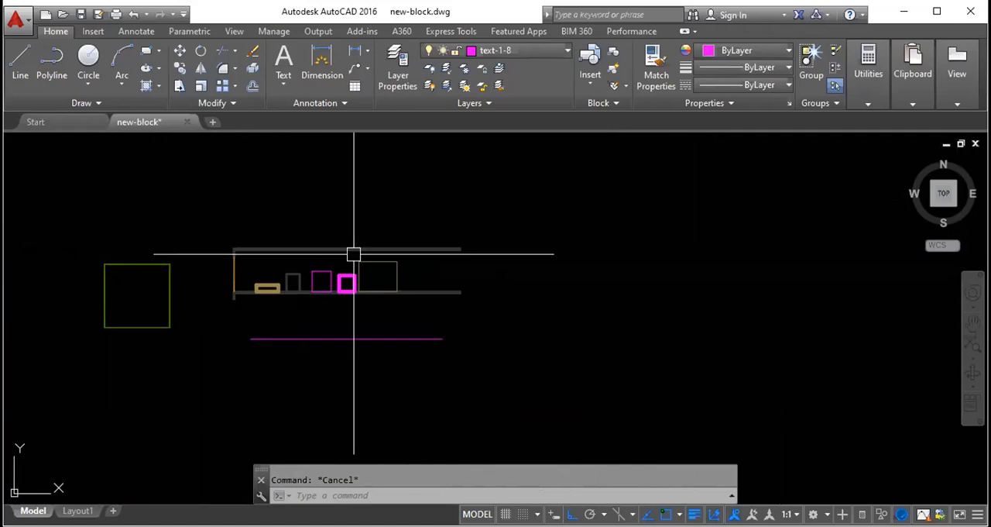
scroll(354, 254, up, 5)
scroll(327, 261, down, 3)
scroll(258, 256, up, 3)
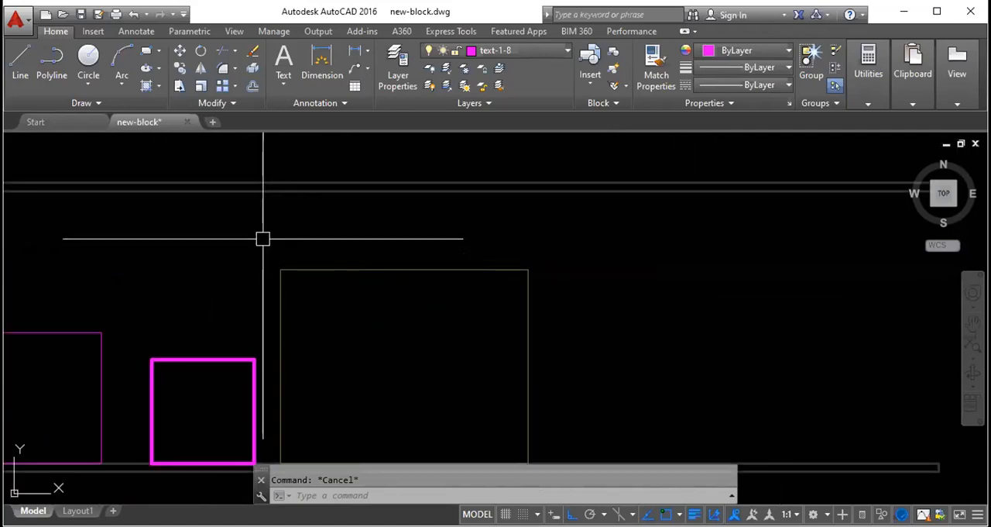
scroll(268, 232, down, 2)
click(276, 240)
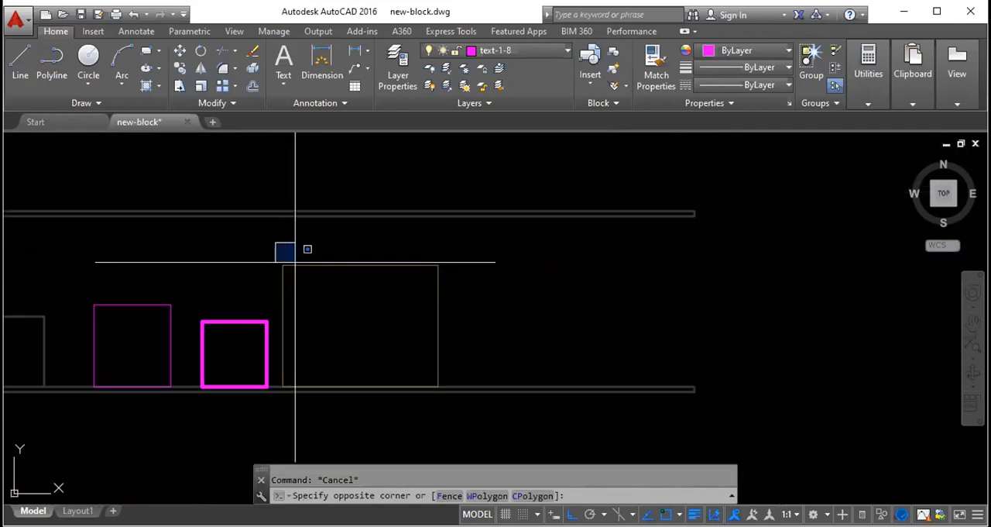
click(466, 418)
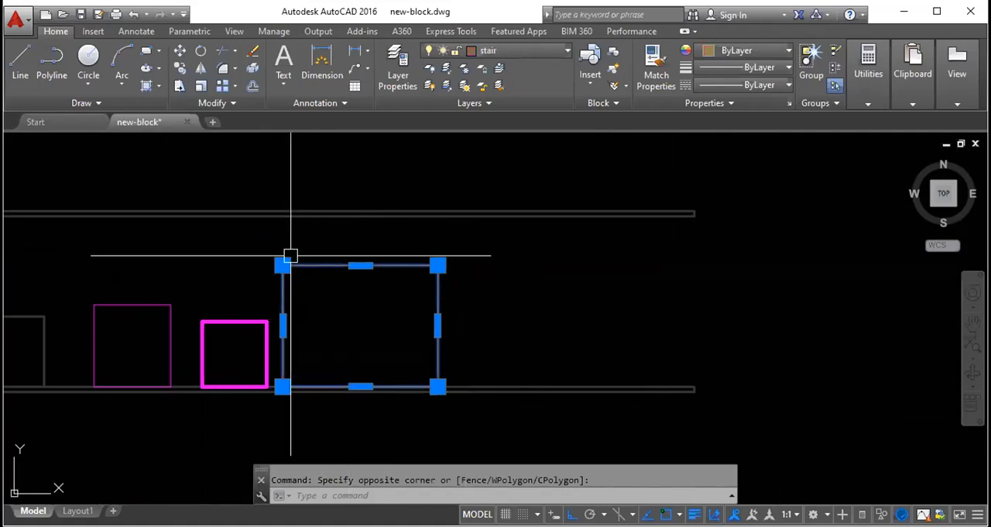
key(Escape)
- Compare a window over only the large rectangle's upper-left corner with one enclosing it completely, and clear the selection
click(255, 241)
click(305, 274)
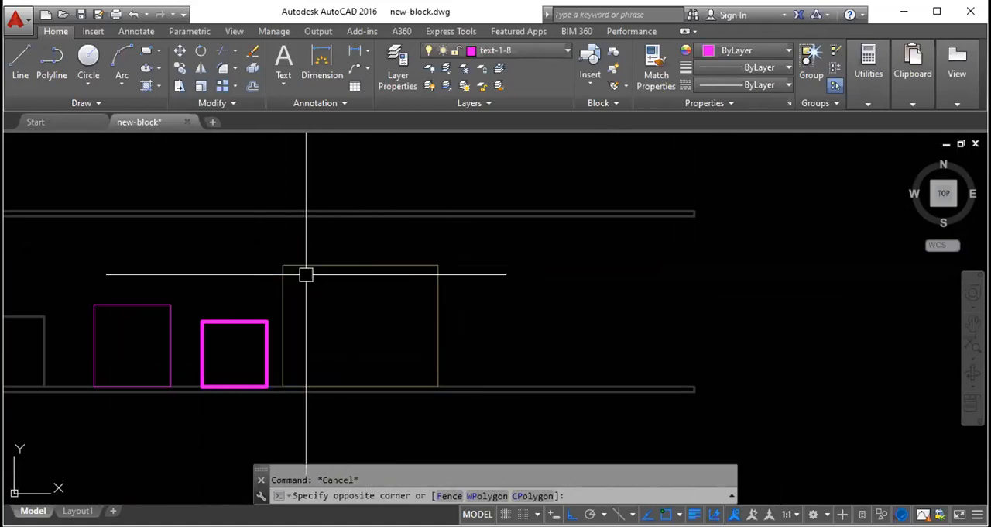
click(259, 242)
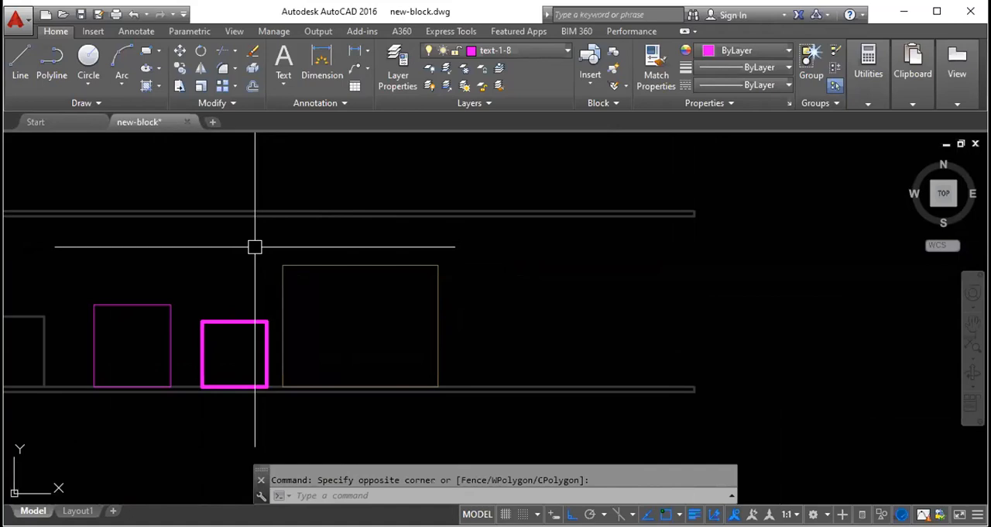
click(463, 411)
key(Escape)
- Select the large rectangle with a small crossing window over its top edge, and clear the selection
click(320, 283)
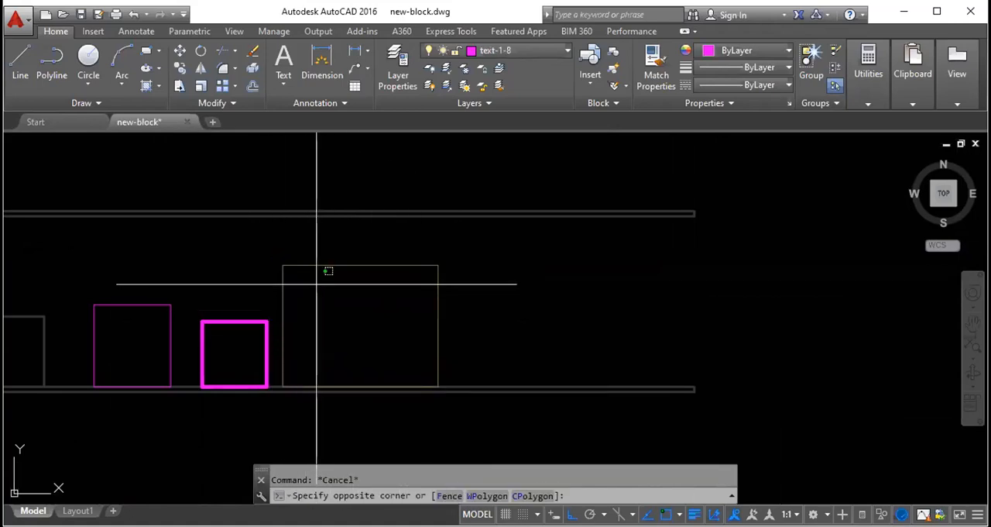
click(302, 245)
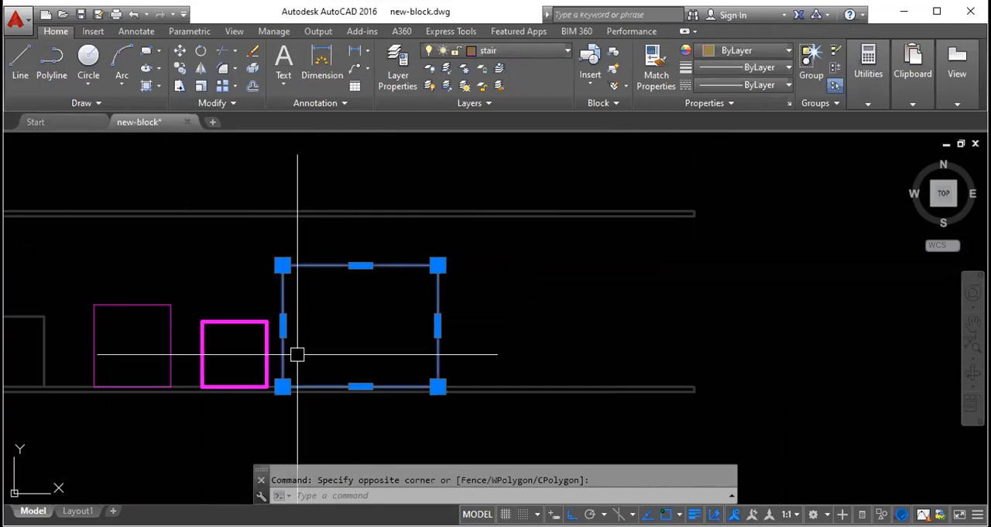
key(Escape)
- Select the large rectangle and the thick magenta square with a crossing window over their adjacent sides, and clear the selection
scroll(272, 368, up, 4)
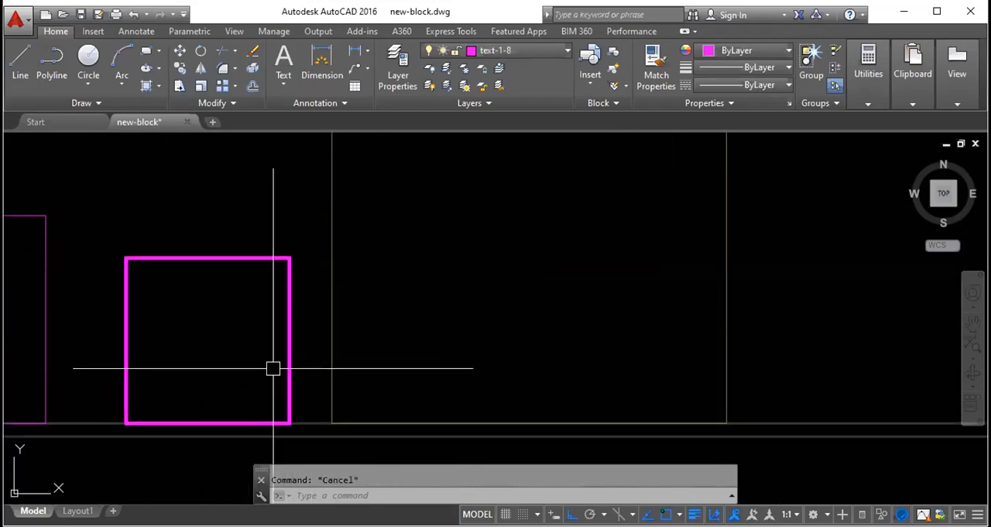
click(350, 376)
click(268, 368)
scroll(268, 369, down, 4)
key(Escape)
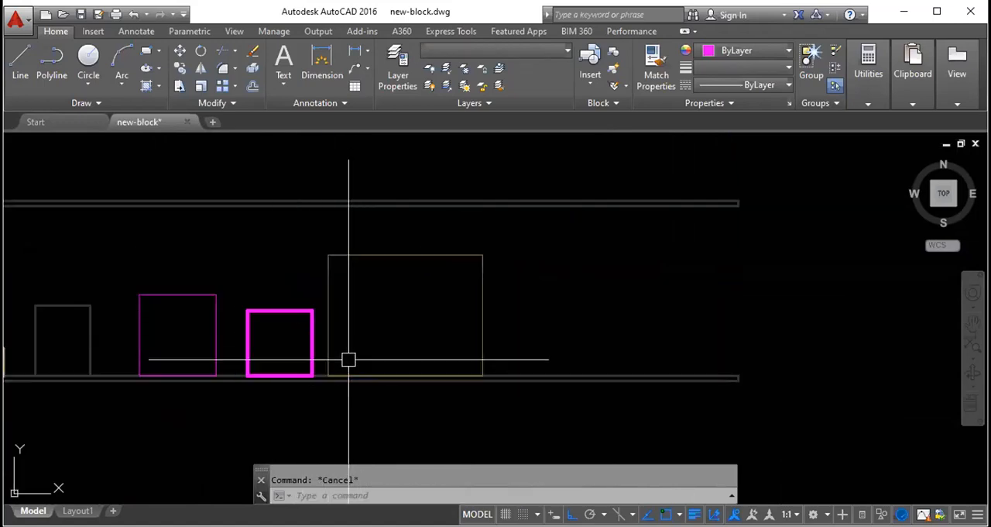
- Select the large rectangle and both magenta squares with one crossing window, clear it, and try an enclosing window over the same partial area
scroll(348, 360, up, 4)
scroll(364, 363, down, 2)
click(368, 352)
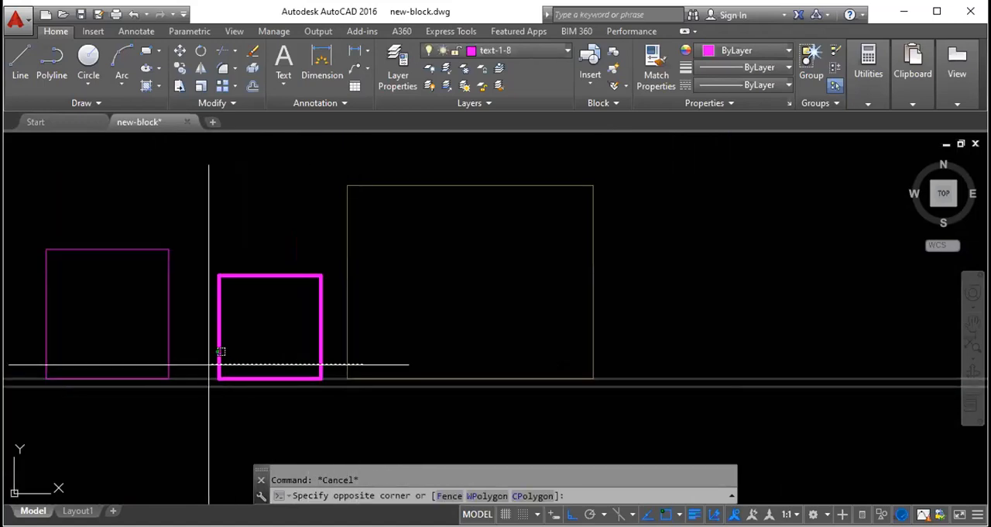
click(140, 354)
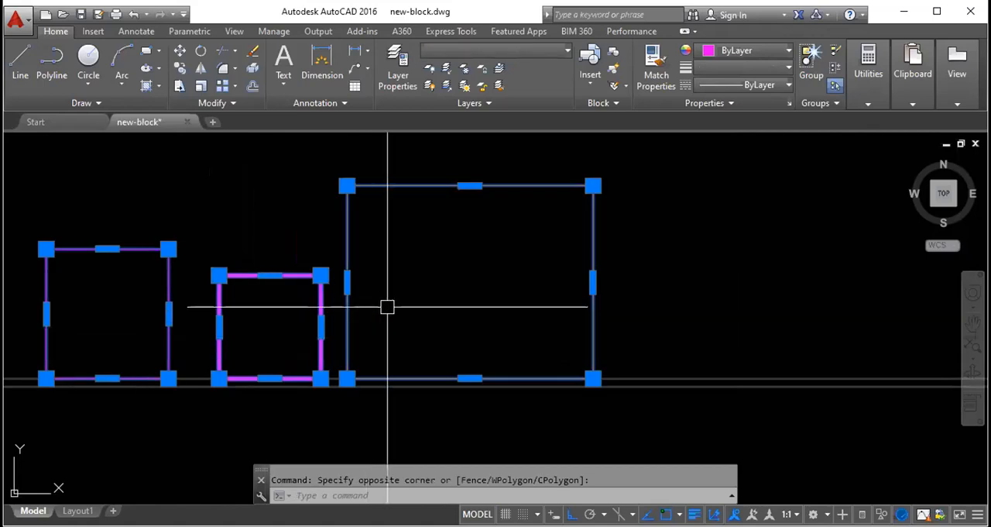
key(Escape)
click(116, 325)
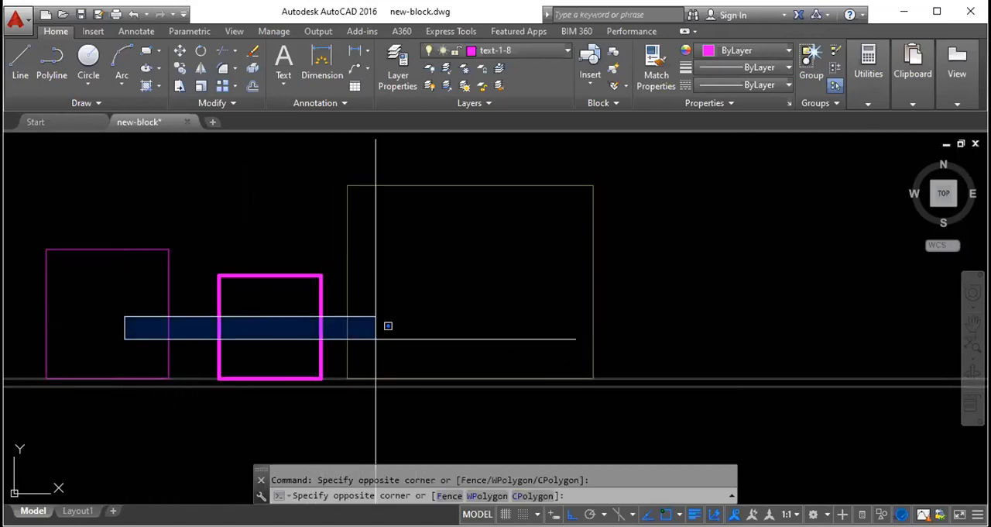
key(Escape)
- Select the long vertical stair line beside the treads above the bedroom in the floor plan to examine its layer, and clear the selection
scroll(620, 264, down, 2)
scroll(621, 265, down, 4)
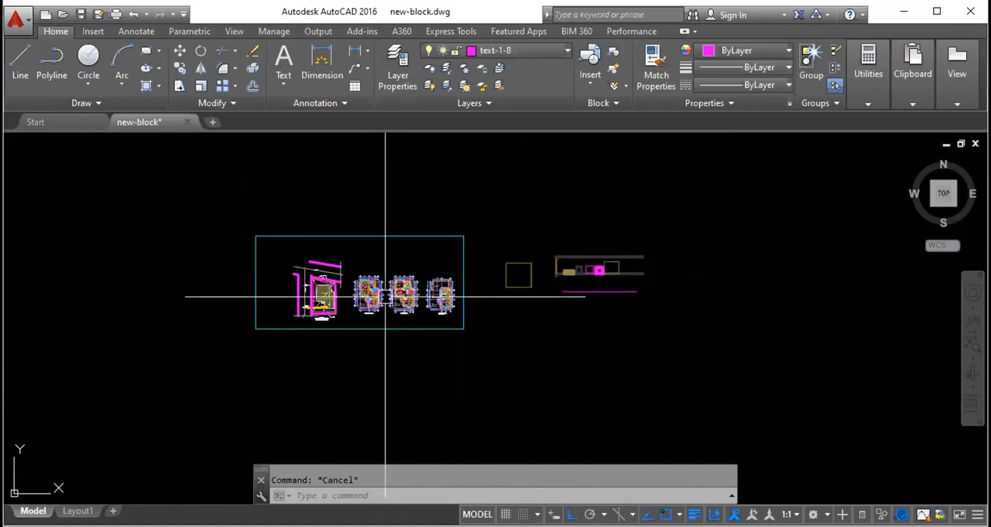
scroll(386, 292, up, 3)
scroll(387, 293, up, 6)
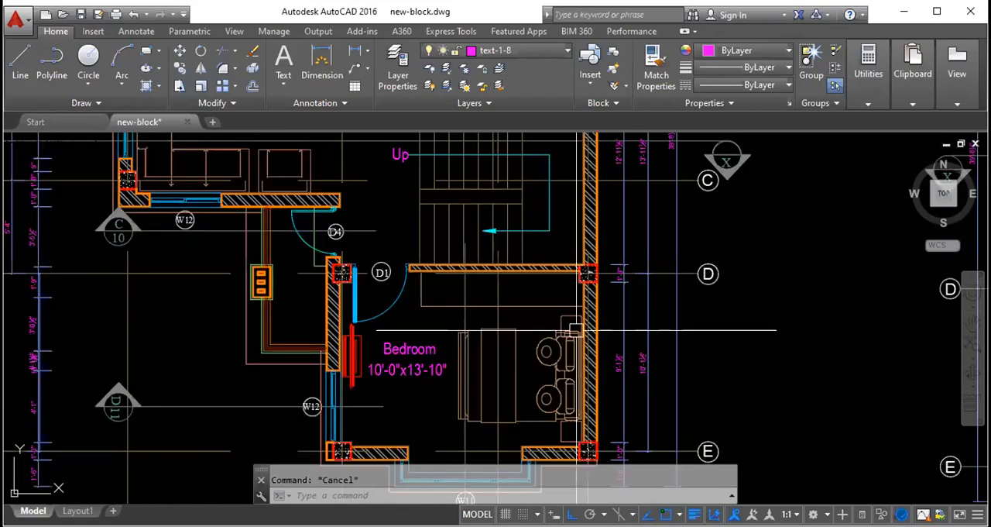
scroll(410, 356, down, 4)
scroll(519, 288, up, 5)
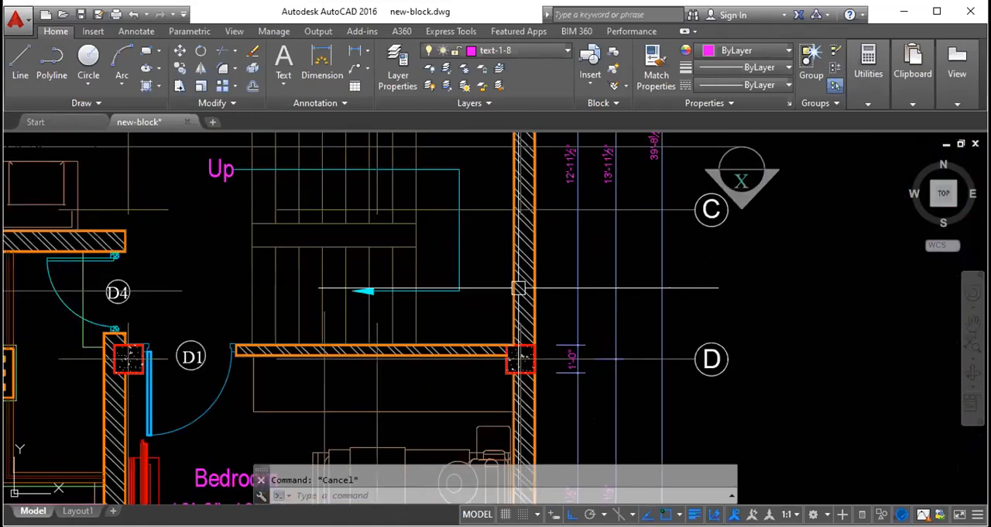
scroll(514, 355, up, 3)
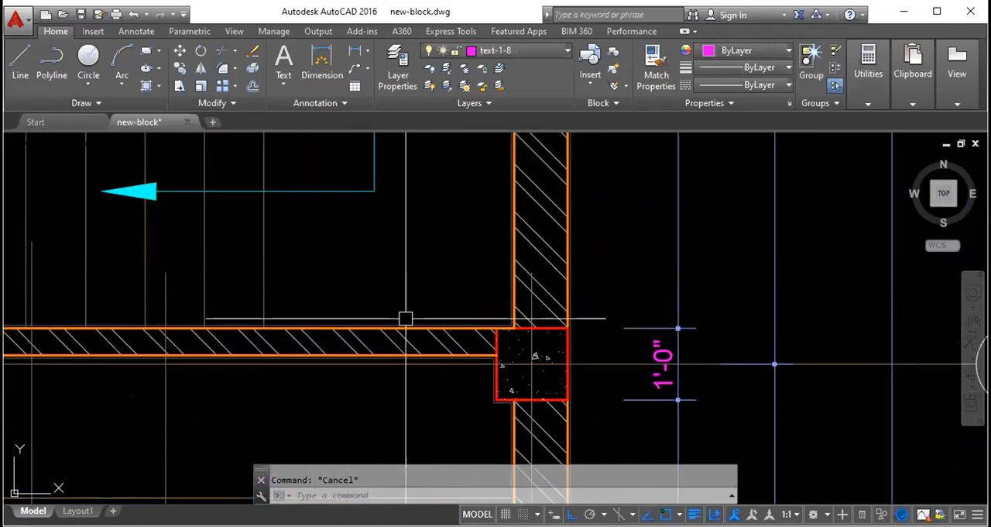
scroll(415, 321, down, 3)
scroll(307, 213, up, 2)
click(380, 319)
scroll(379, 319, down, 2)
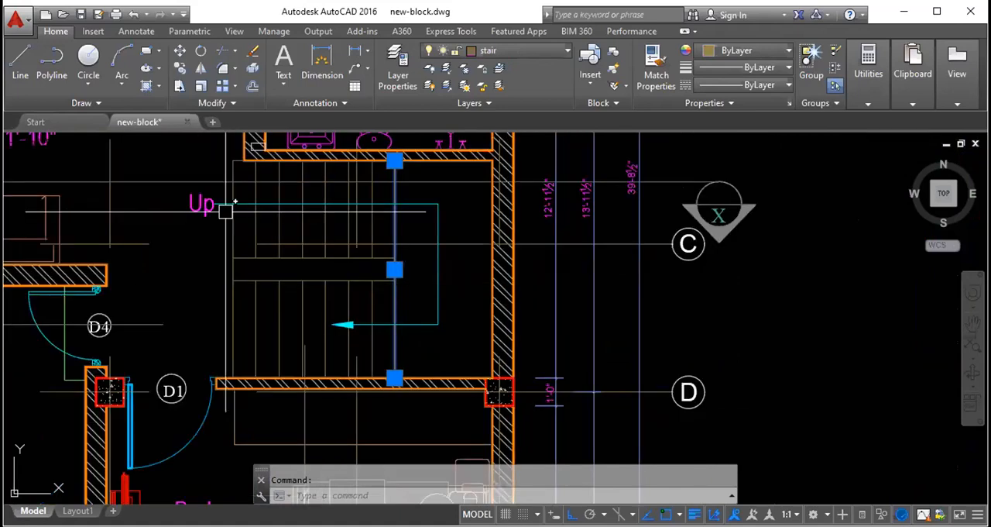
key(Escape)
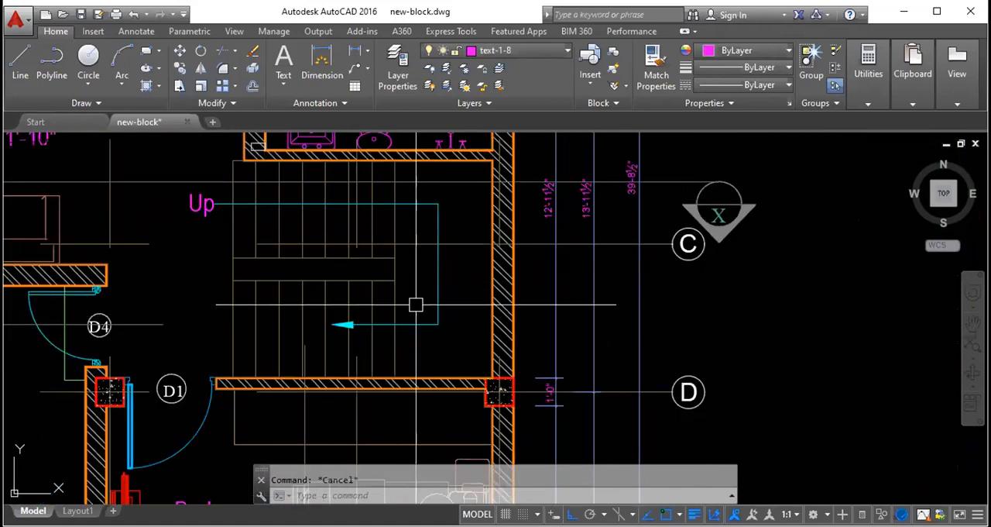
- Select objects across the stair treads with a crossing window running up from their lower edge, and clear the selection
click(416, 304)
click(235, 187)
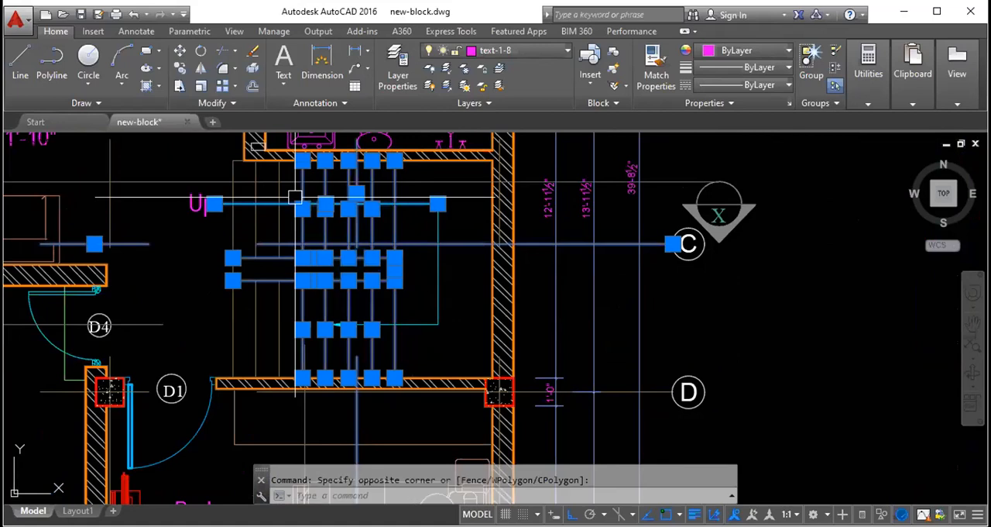
scroll(234, 187, up, 4)
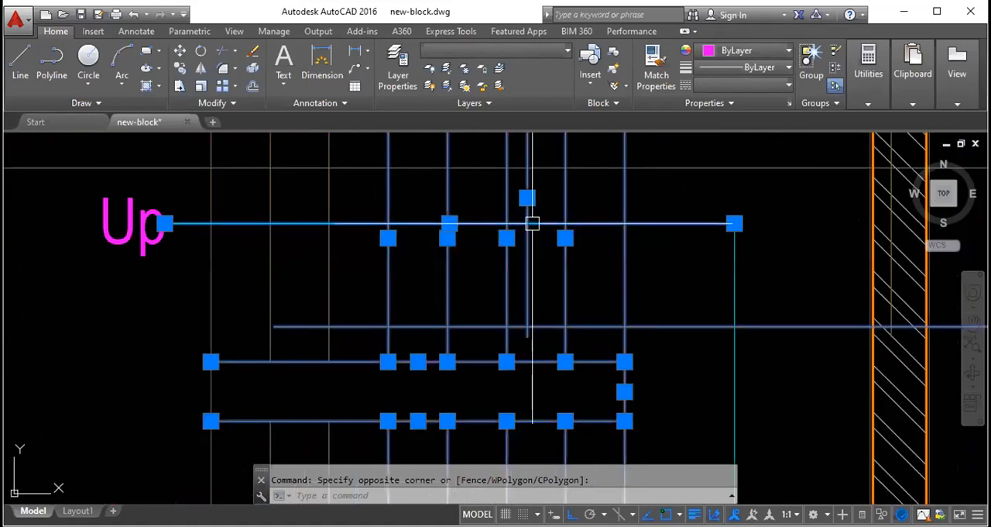
scroll(369, 278, down, 4)
key(Escape)
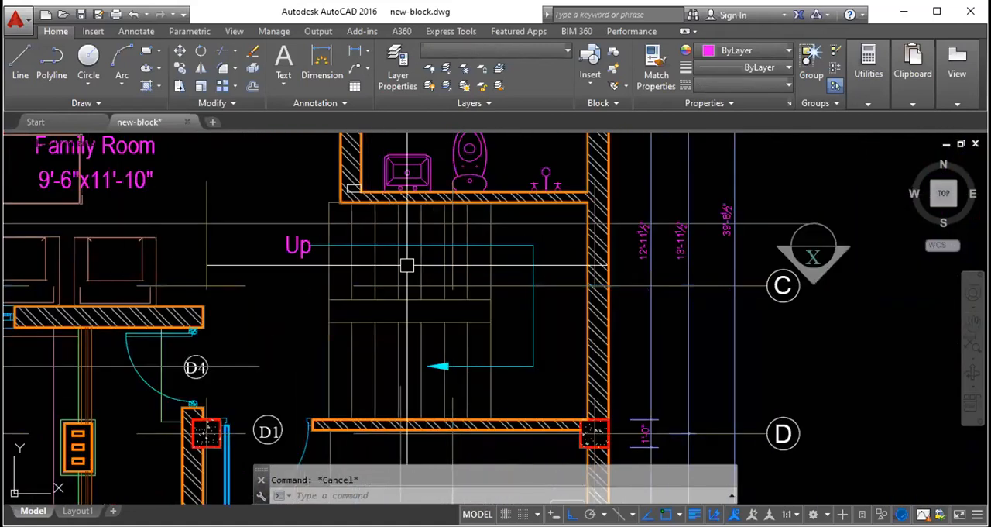
- Select only the stair lines twice with an enclosing window around the whole flight, clearing the selection each time
click(318, 203)
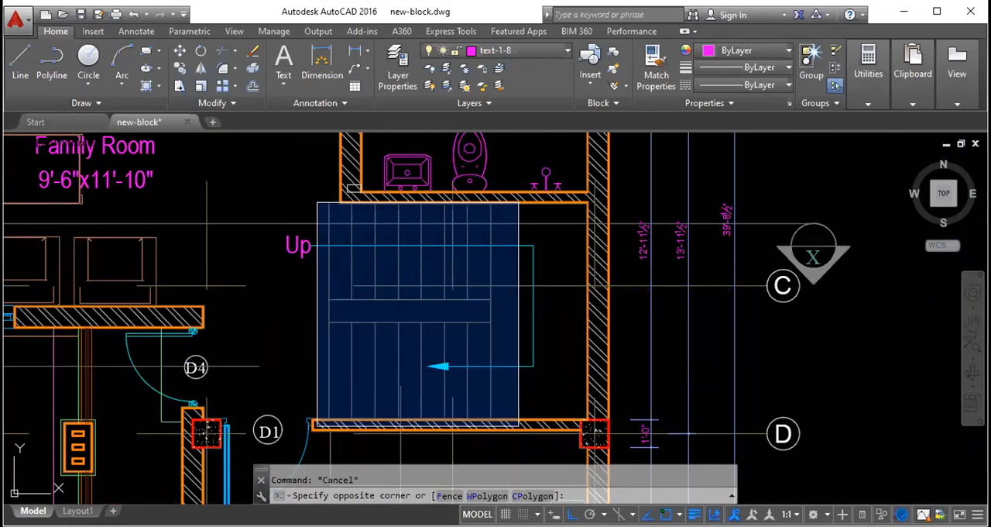
click(532, 389)
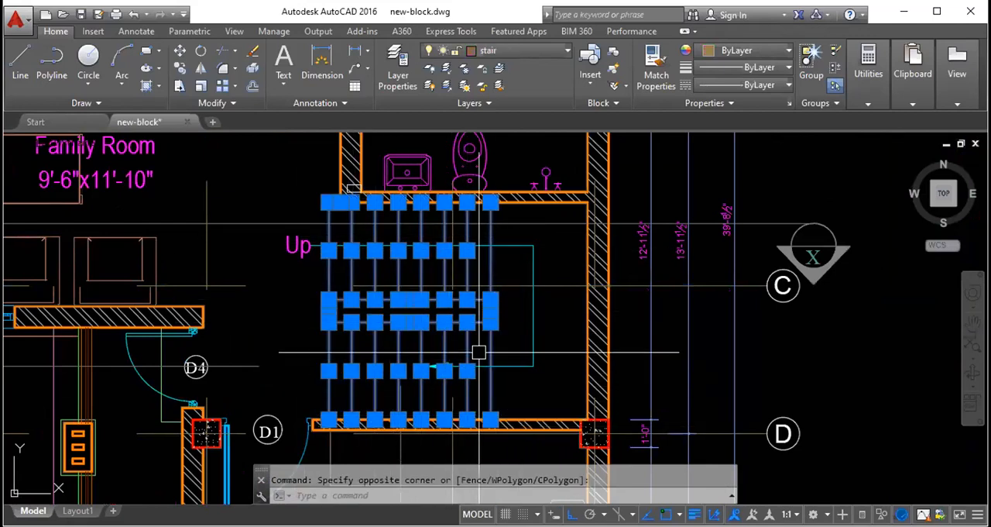
key(Escape)
click(318, 187)
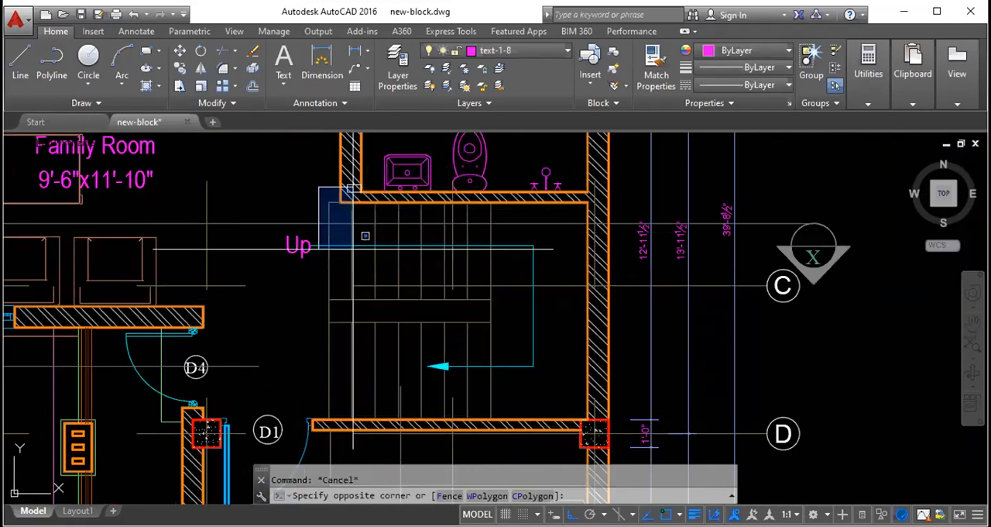
click(513, 411)
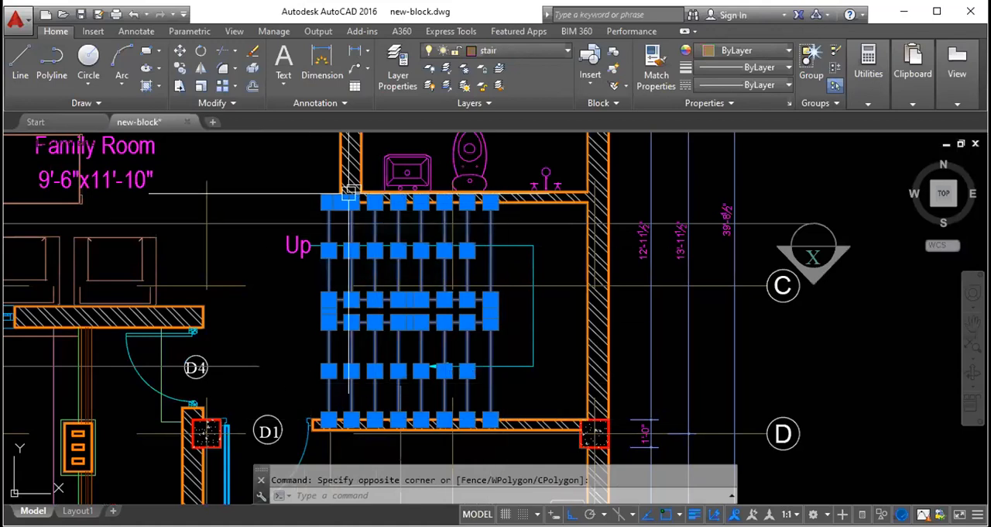
key(Escape)
- Select the staircase together with the direction arrow and grid lines using a crossing window, and clear the selection
click(546, 387)
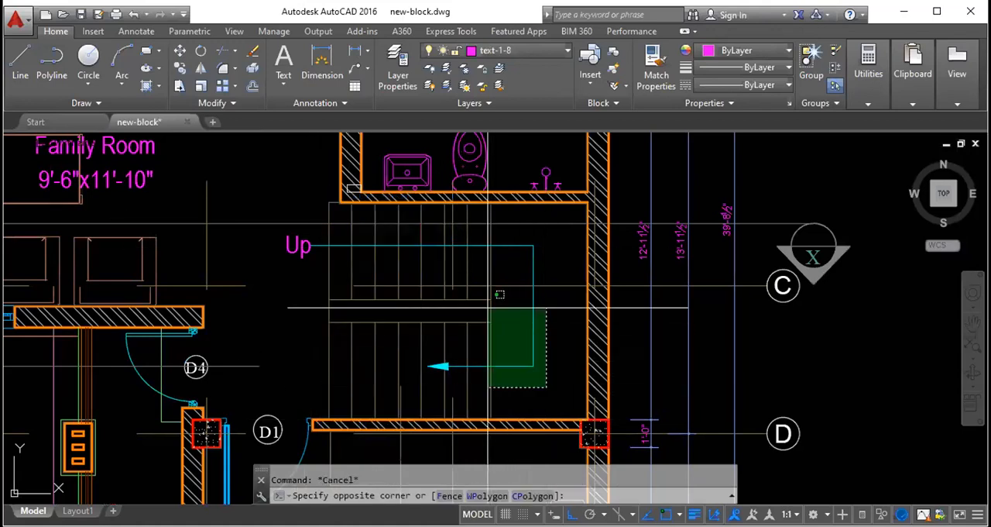
click(325, 195)
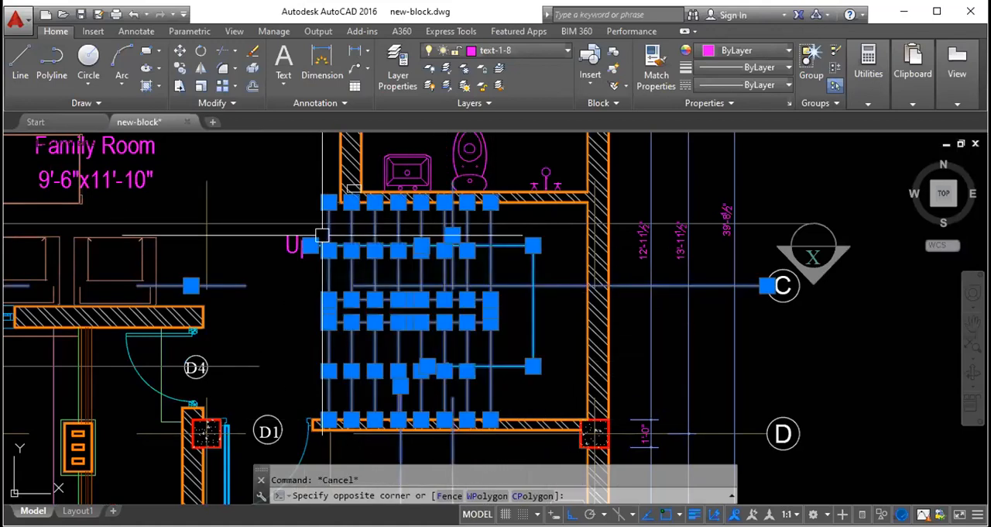
click(541, 309)
key(Escape)
key(Escape)
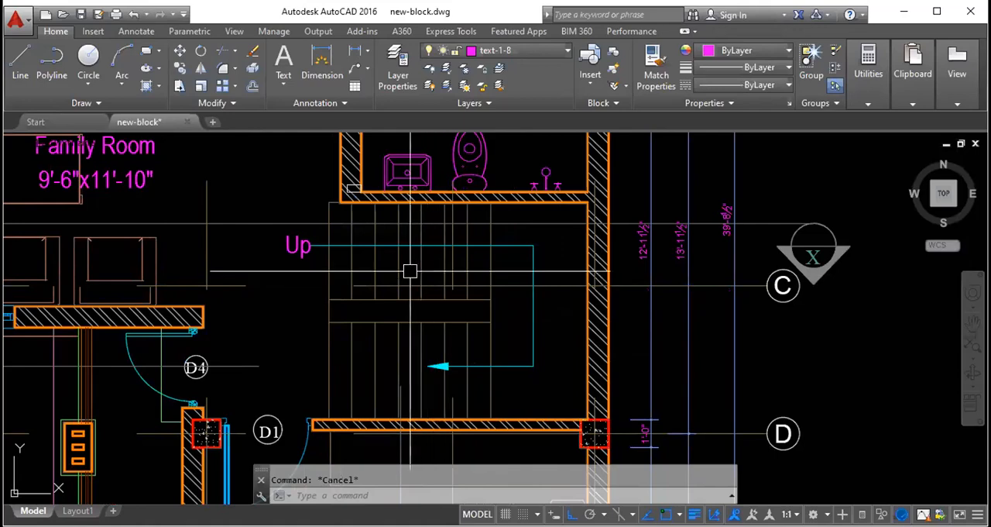
scroll(356, 276, down, 2)
scroll(287, 267, down, 4)
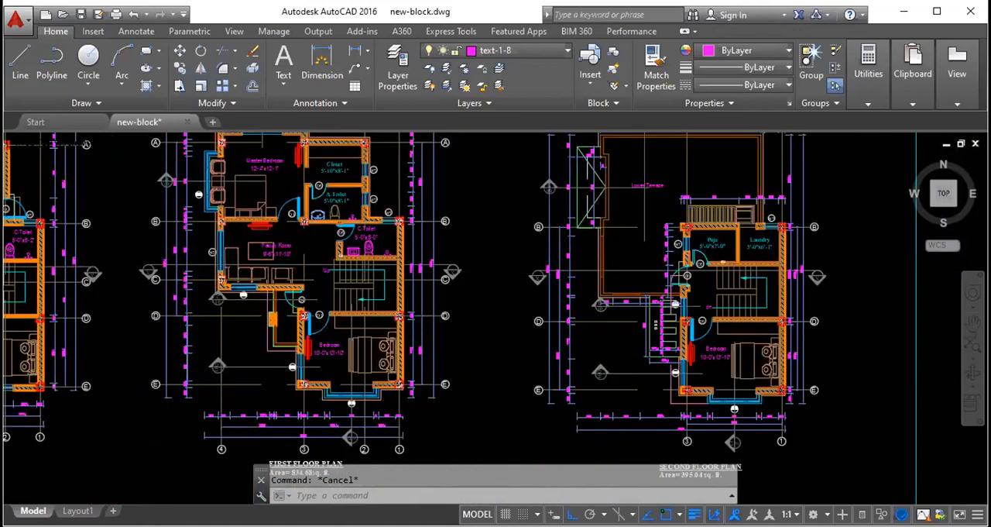
scroll(369, 298, up, 8)
click(496, 350)
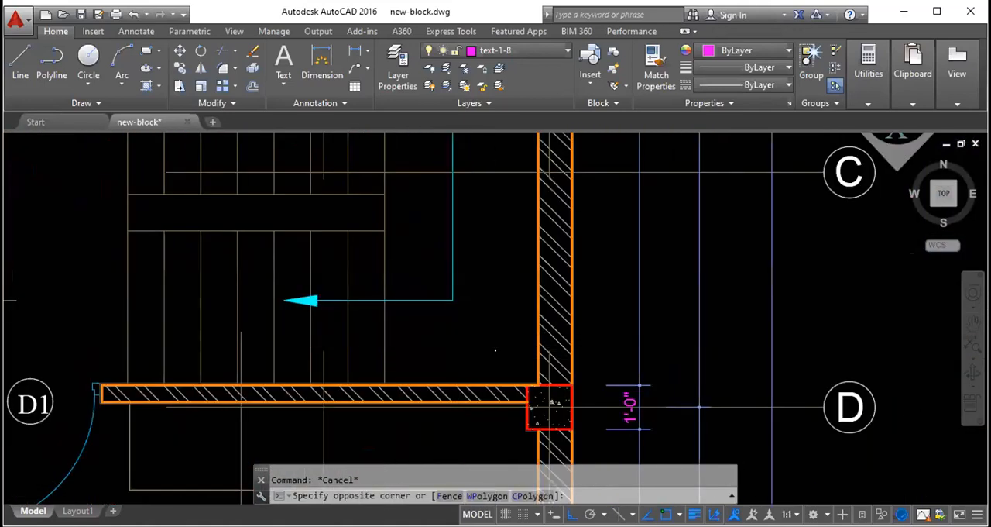
scroll(495, 350, down, 3)
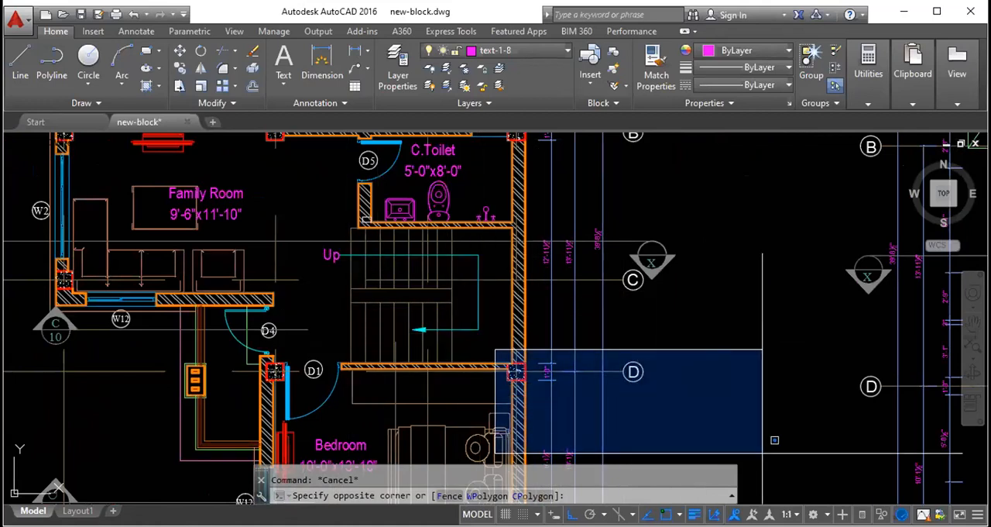
key(Escape)
- Match the properties of the dark grey rectangle onto the thin magenta square in the separate plan sketch
scroll(225, 269, down, 6)
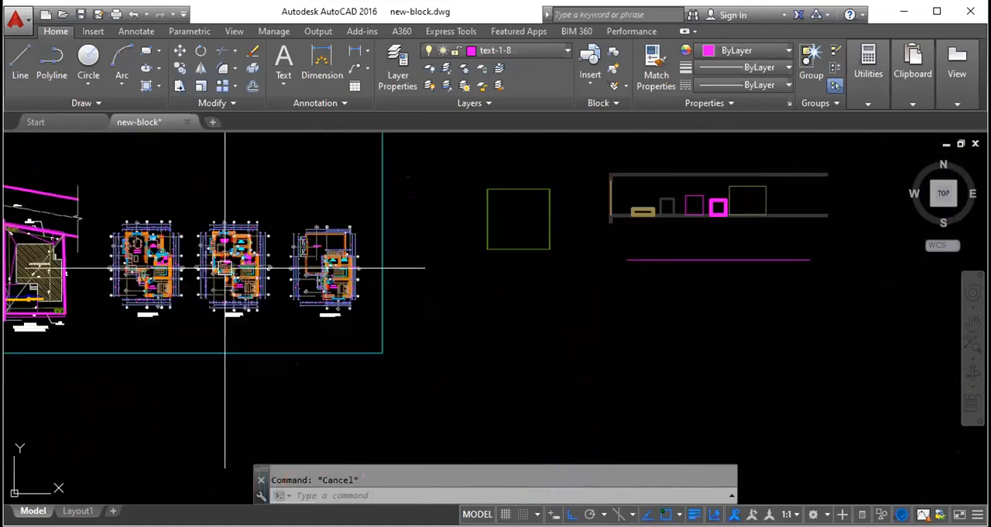
scroll(225, 269, down, 2)
scroll(494, 214, up, 4)
scroll(588, 261, up, 2)
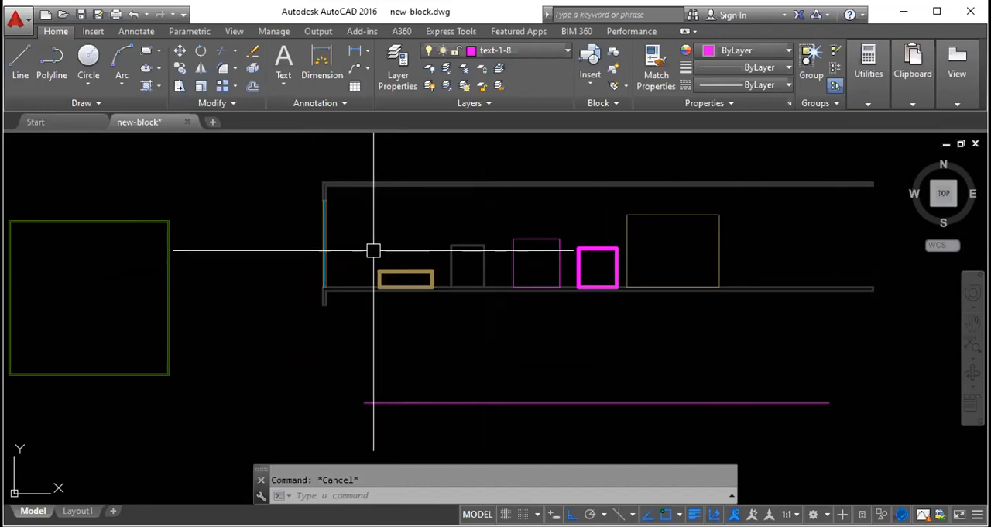
text(ma)
key(Return)
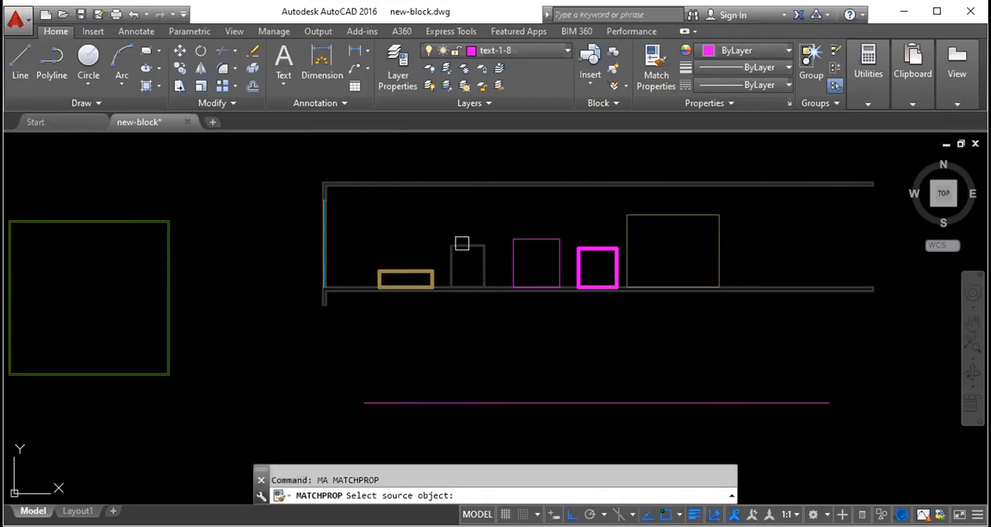
click(465, 245)
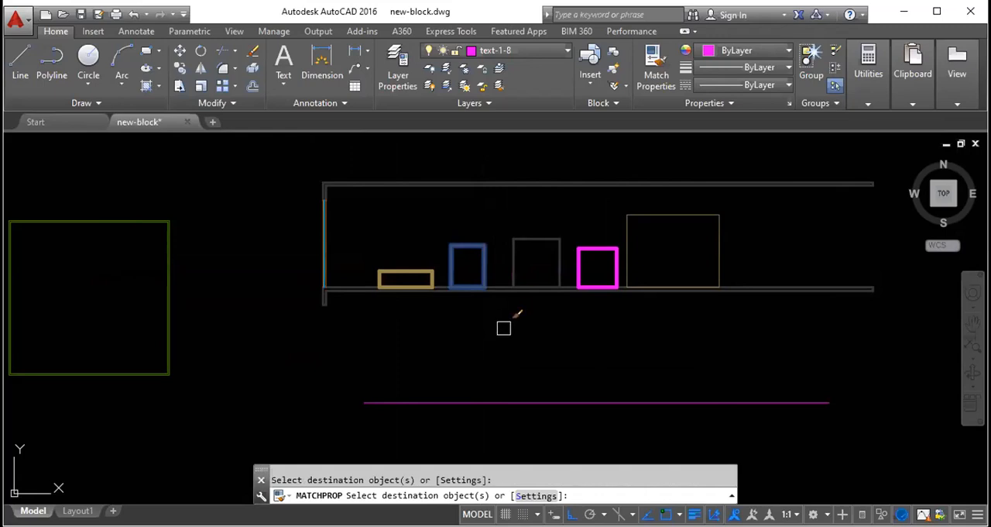
key(Escape)
click(476, 254)
key(Escape)
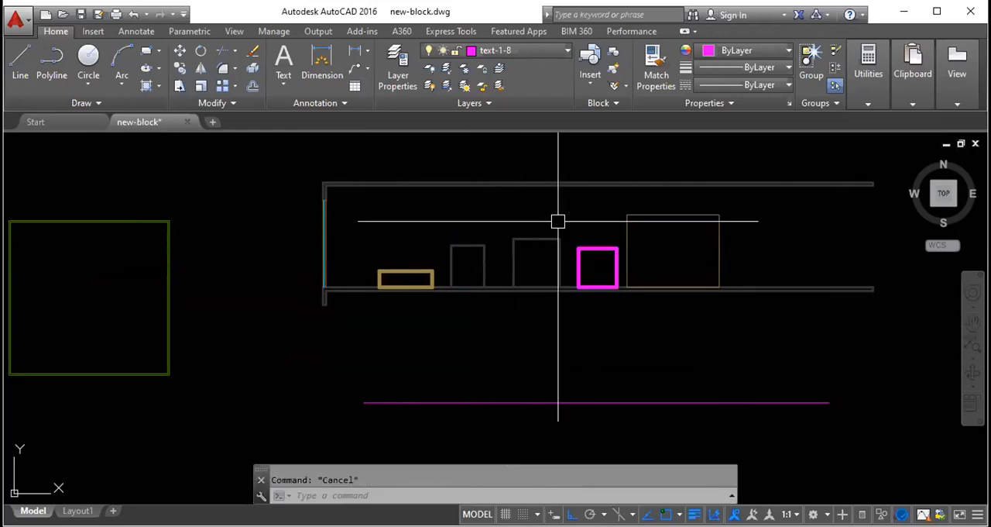
- Match the properties of the large thin rectangle onto the middle square beside the thick magenta one
text(ma)
key(Return)
click(627, 240)
click(547, 240)
key(Escape)
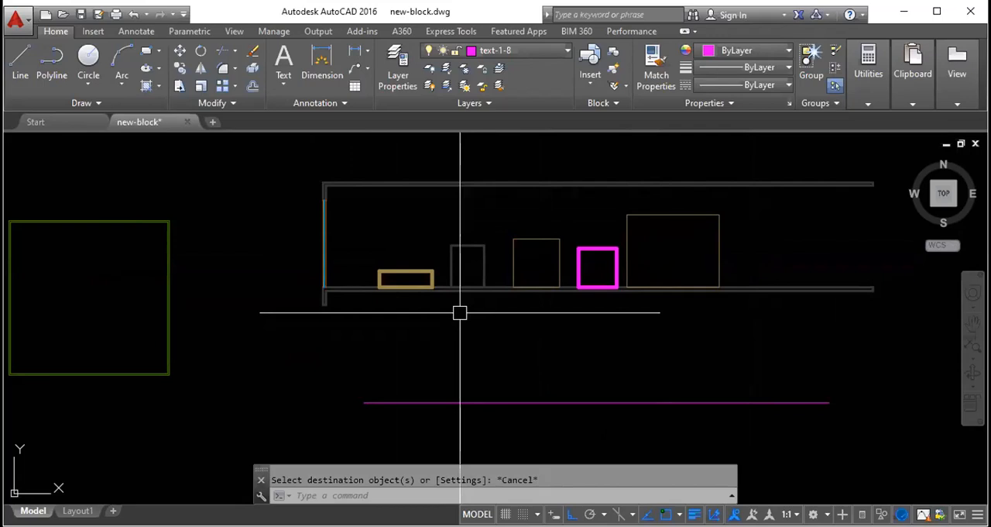
- Draw a large rectangle in the empty area east of the plan sketch, then select it and clear the selection
scroll(460, 312, down, 4)
text(rec)
key(Return)
click(513, 228)
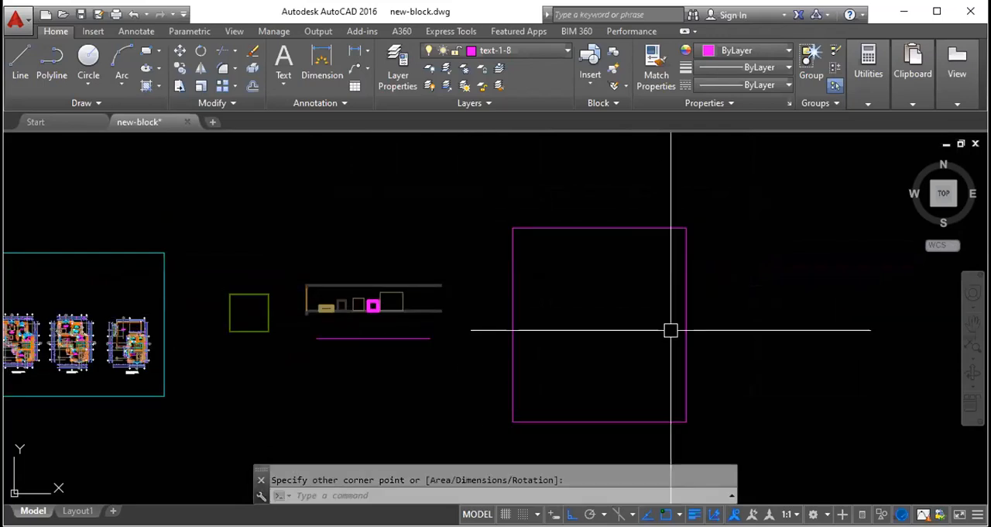
click(641, 227)
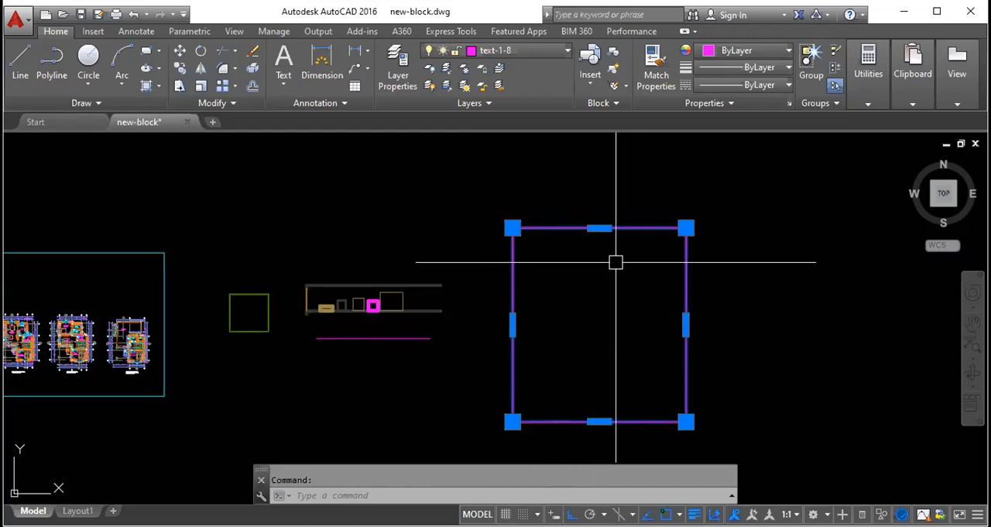
key(Escape)
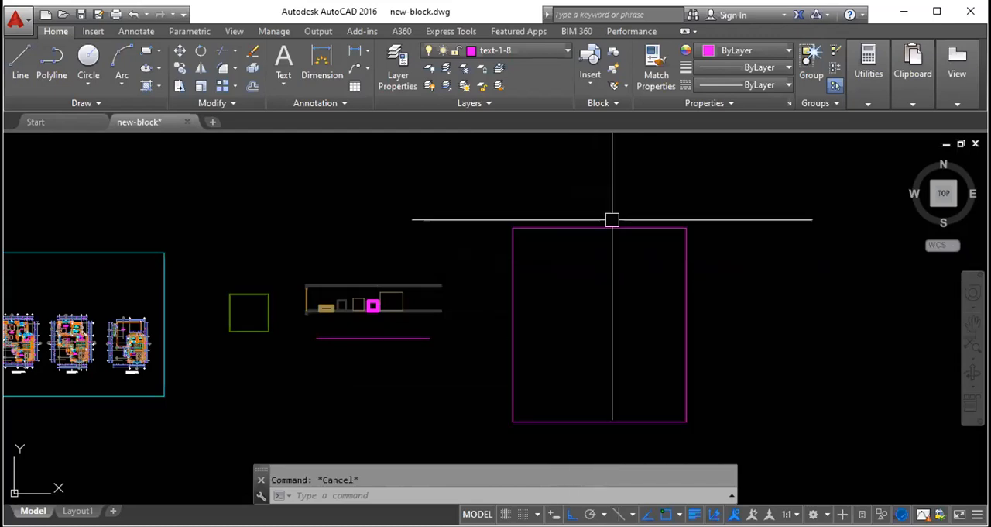
- Offset the new large rectangle inward by 5'
click(612, 222)
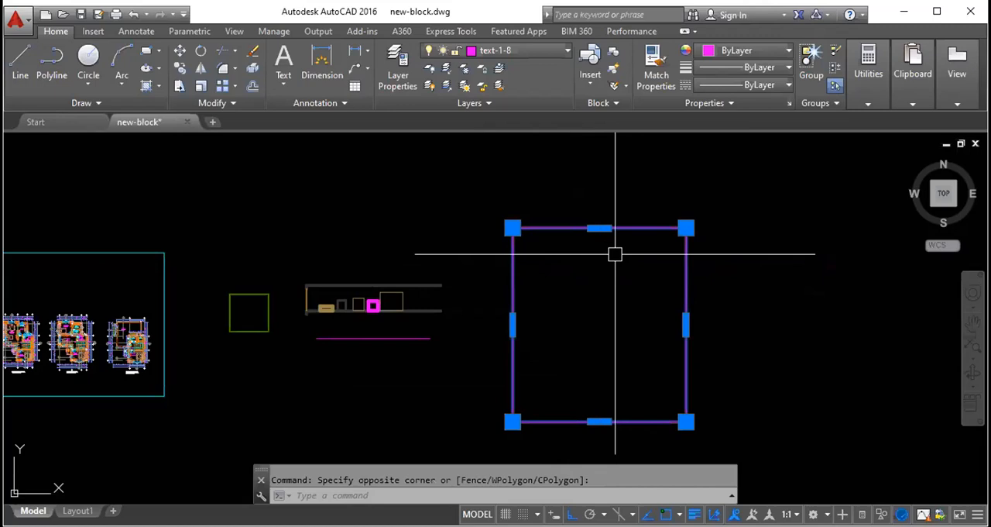
text(o)
key(Return)
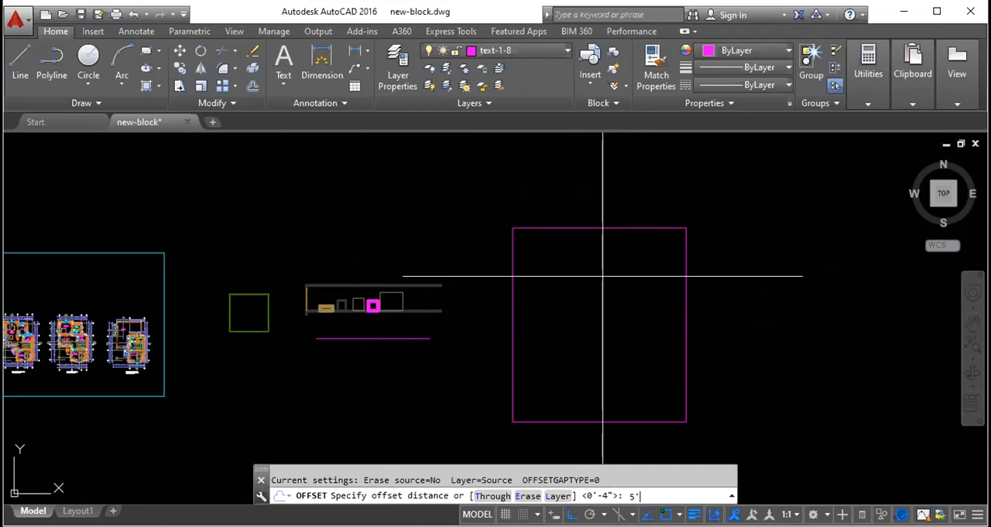
key(Return)
click(603, 276)
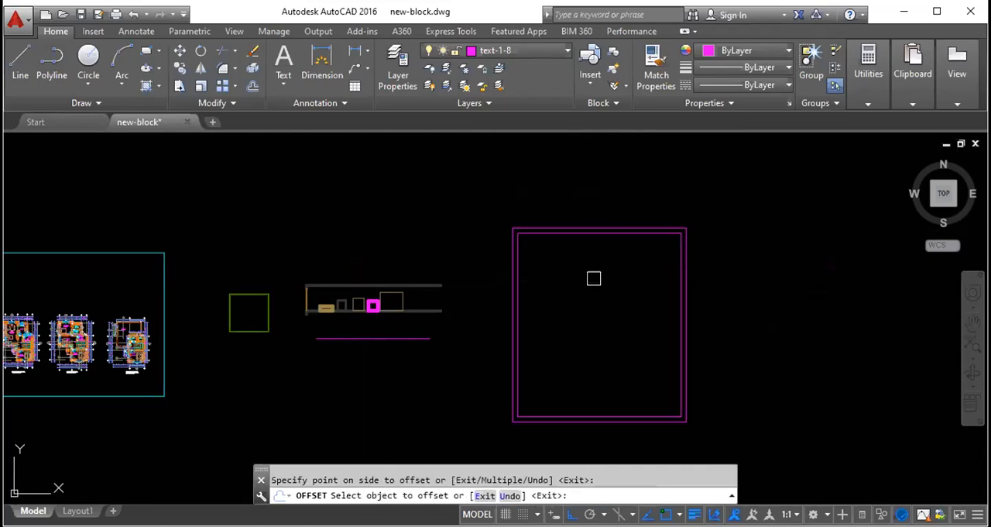
- Offset the innermost rectangle inward six more times at 5' spacing to build a nested set
scroll(636, 220, up, 6)
click(632, 271)
click(631, 333)
click(629, 292)
click(630, 296)
click(626, 314)
click(610, 366)
click(615, 334)
click(577, 394)
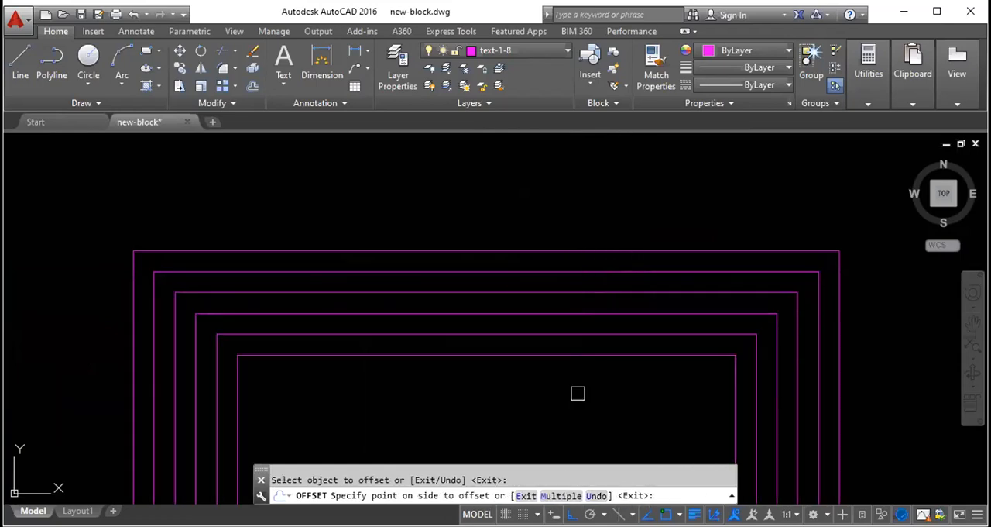
click(591, 354)
click(562, 420)
click(577, 376)
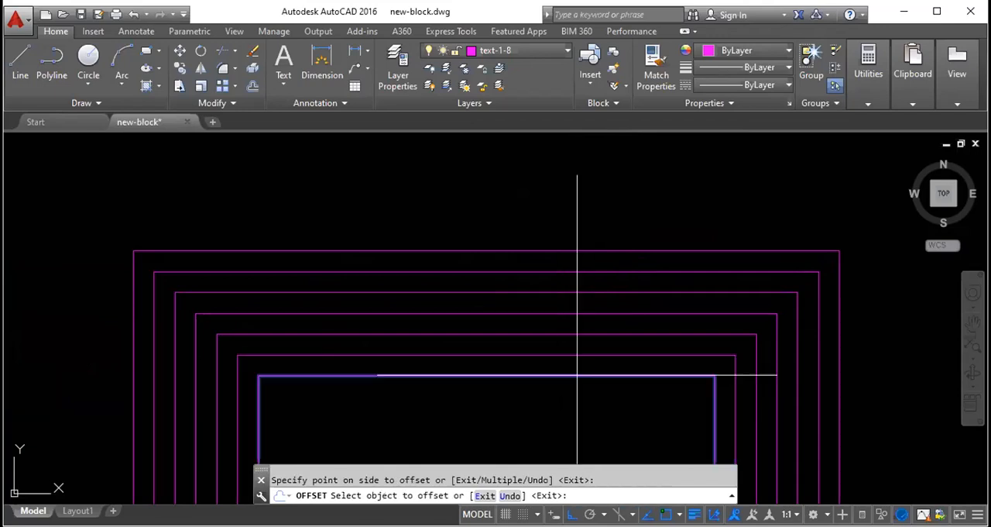
click(535, 414)
scroll(544, 270, down, 4)
mouse_move(535, 339)
middle_down()
mouse_move(569, 253)
mouse_move(555, 241)
middle_up()
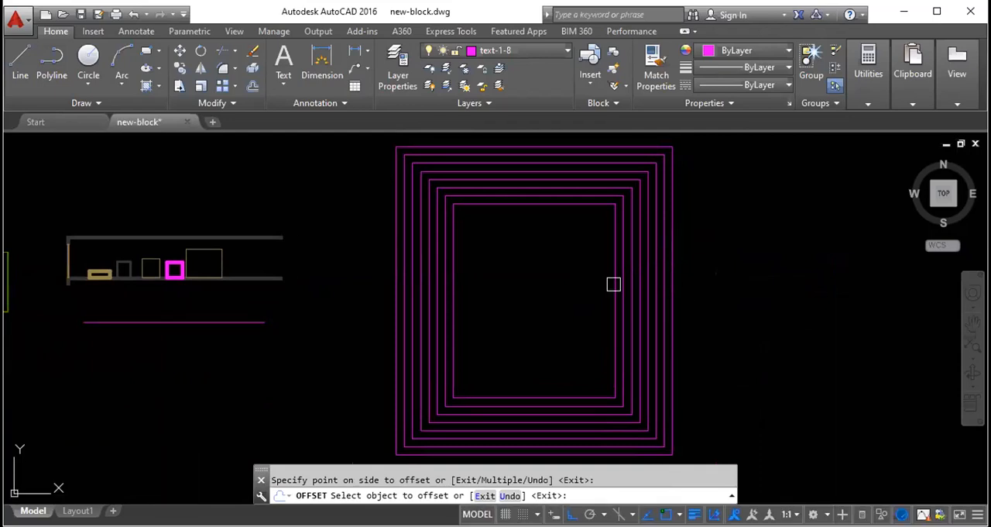
- End the offset and erase all the nested rectangles using a crossing window
key(Escape)
click(659, 319)
click(403, 299)
key(Delete)
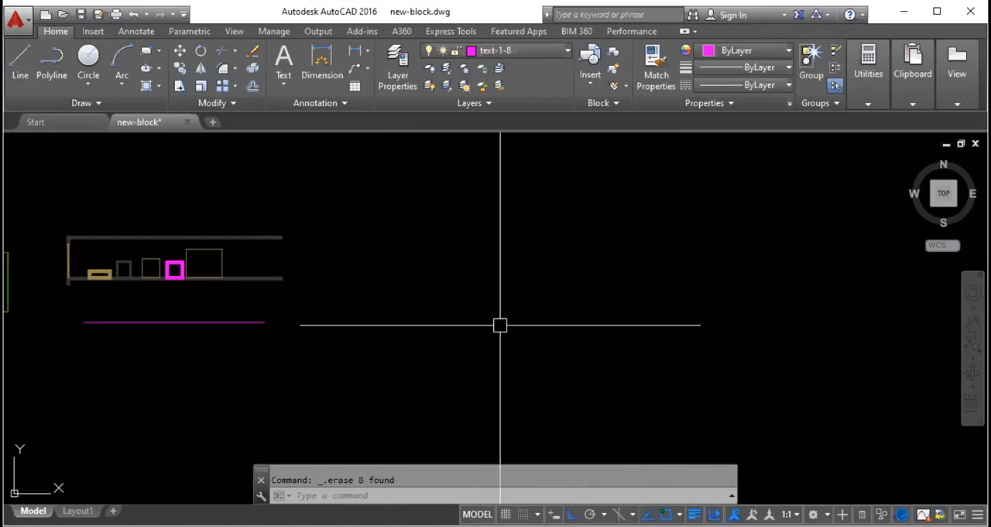
- Draw a horizontal line in the cleared area east of the plan sketch
text(l)
key(Return)
click(447, 385)
click(718, 198)
key(Escape)
- Offset the horizontal line upward by 9" and end the command
click(631, 408)
click(553, 285)
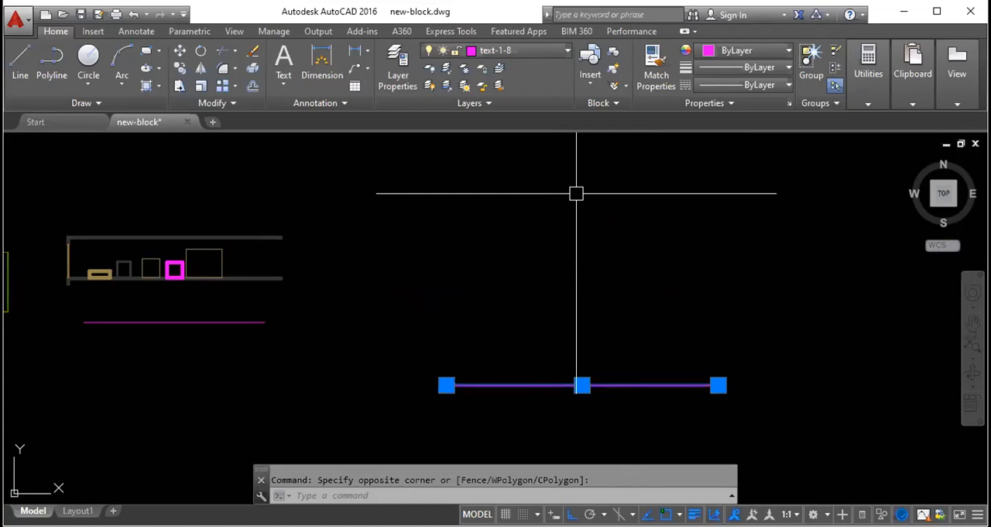
text(o)
key(Return)
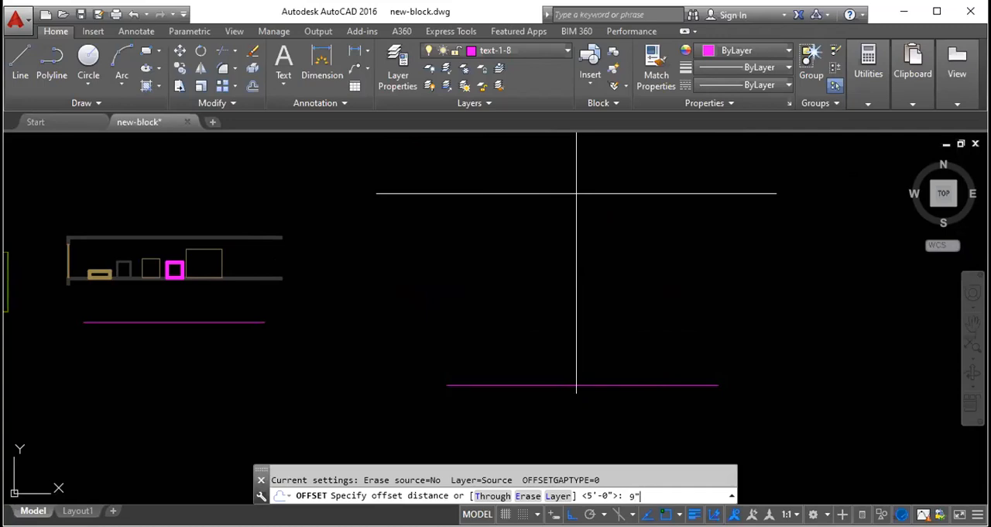
text(9")
key(Return)
click(513, 376)
scroll(463, 402, up, 5)
scroll(382, 395, up, 5)
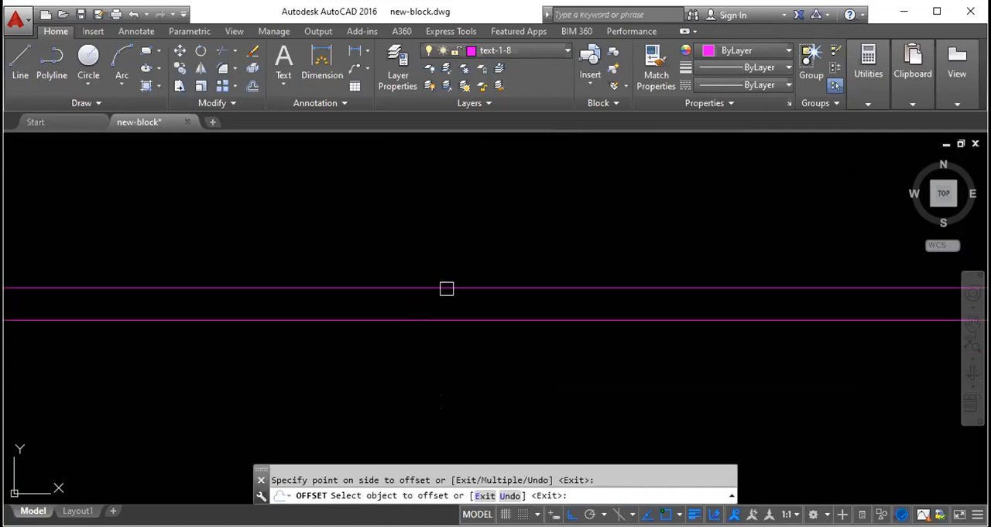
key(Escape)
- Draw a shorter horizontal line above the pair of parallel lines
key(Escape)
text(l)
key(Return)
click(394, 201)
click(647, 201)
key(Escape)
- Offset the shorter horizontal line downward to make a second parallel pair
click(586, 201)
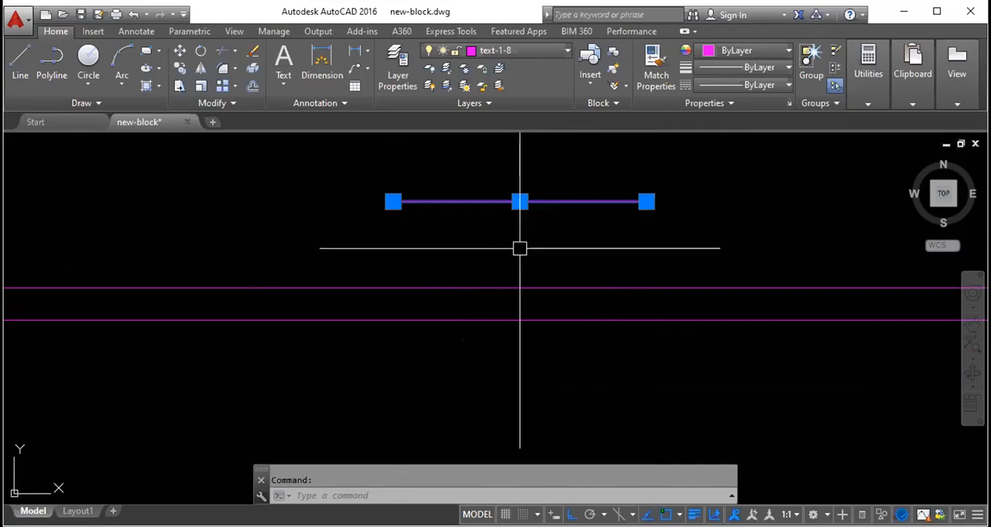
text(o)
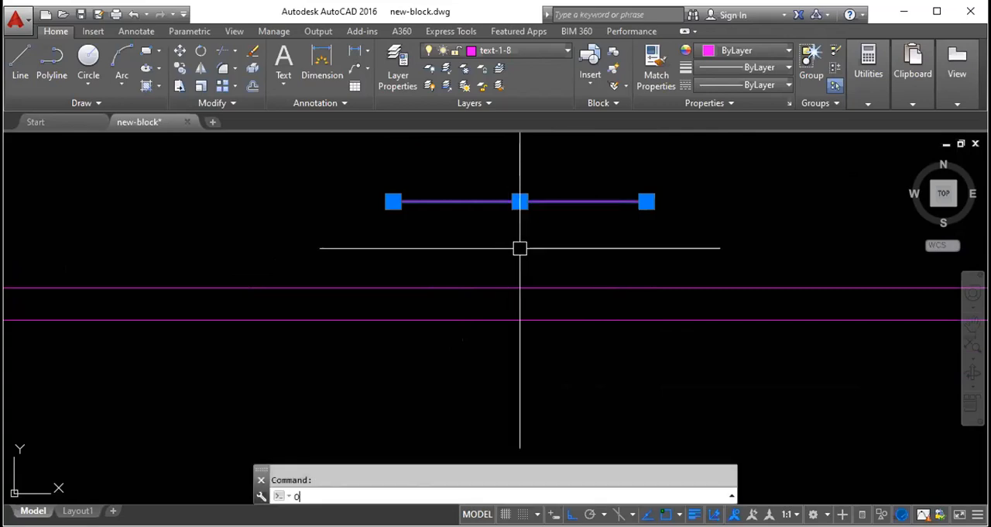
key(Return)
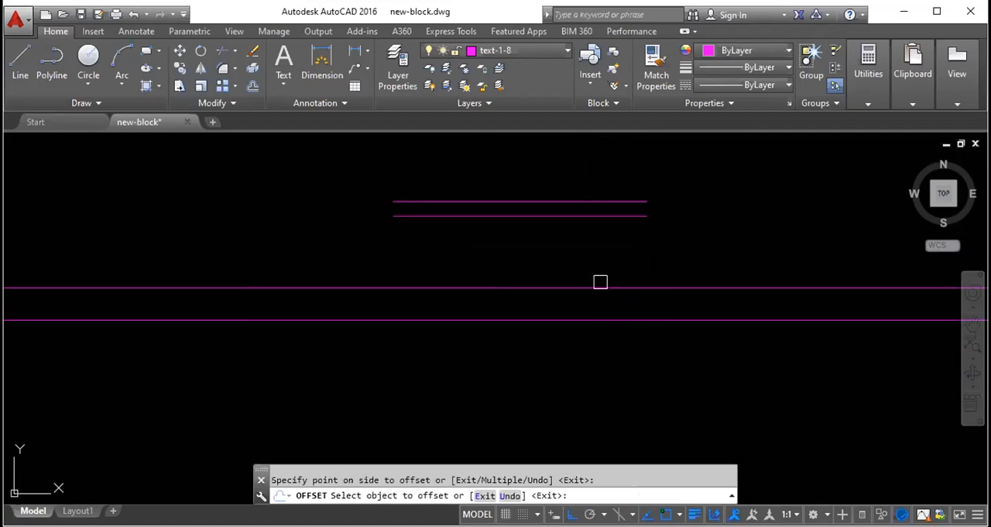
- Offset the upper line of the short horizontal pair upward by 100' after ending the previous offset
scroll(524, 263, down, 2)
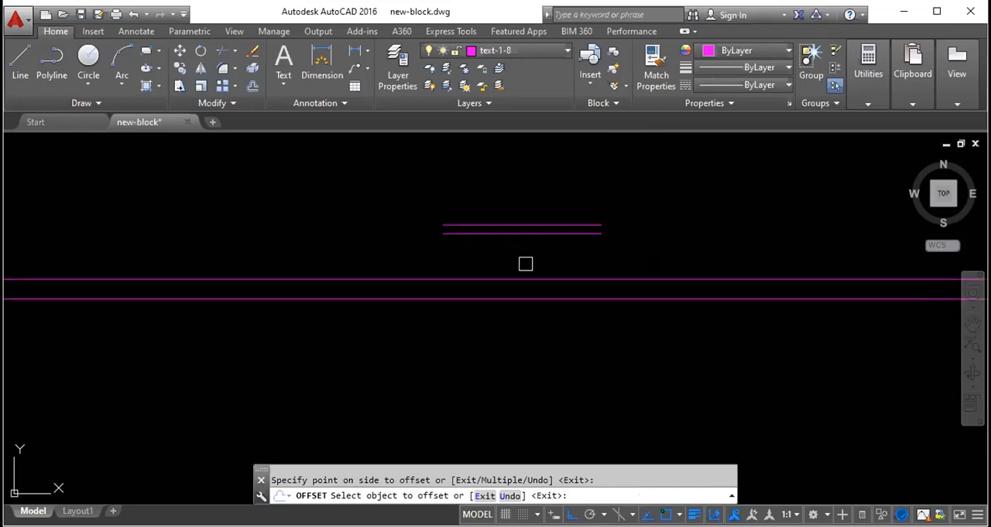
key(Escape)
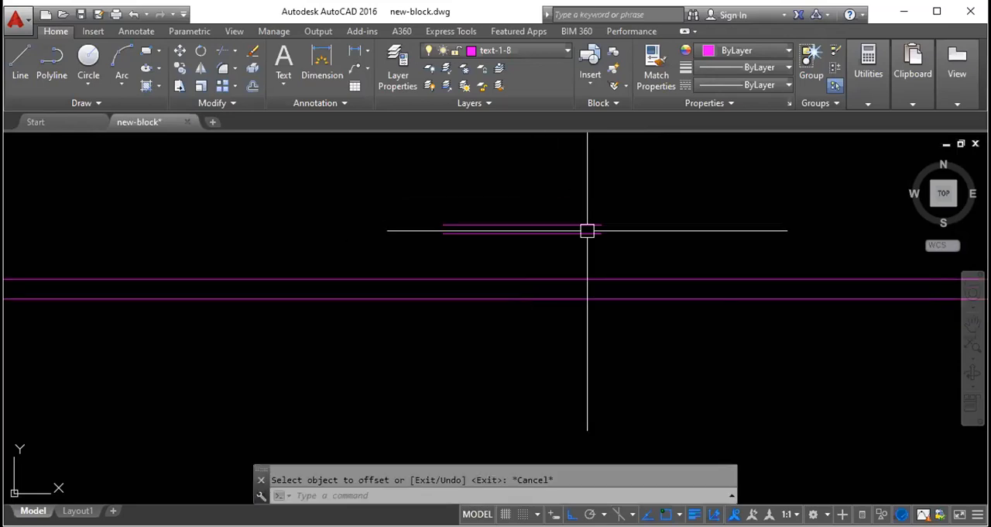
key(Return)
text(100')
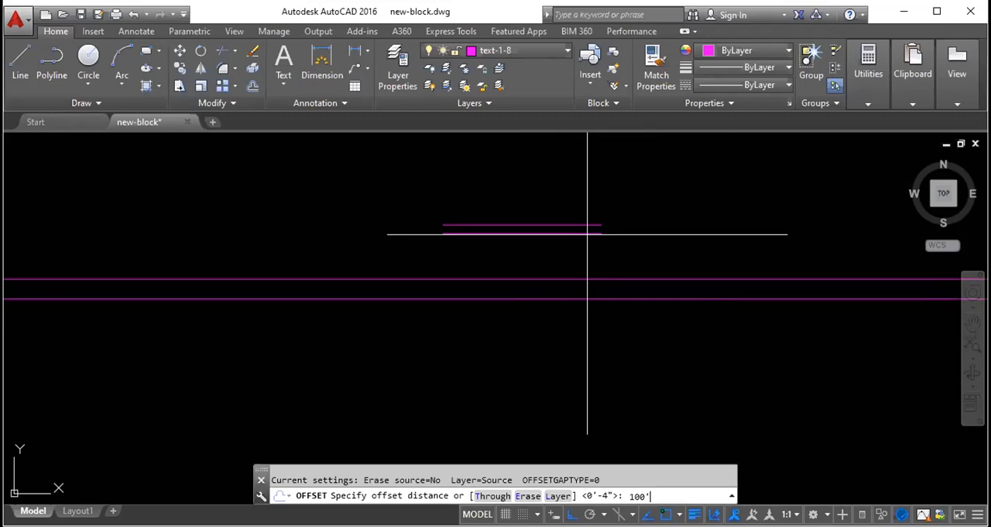
key(Return)
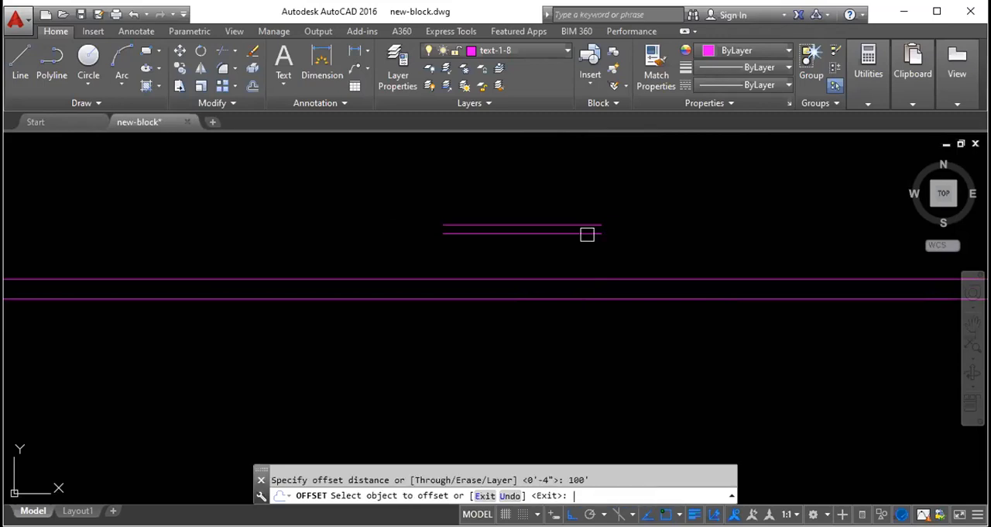
click(575, 224)
scroll(580, 263, down, 5)
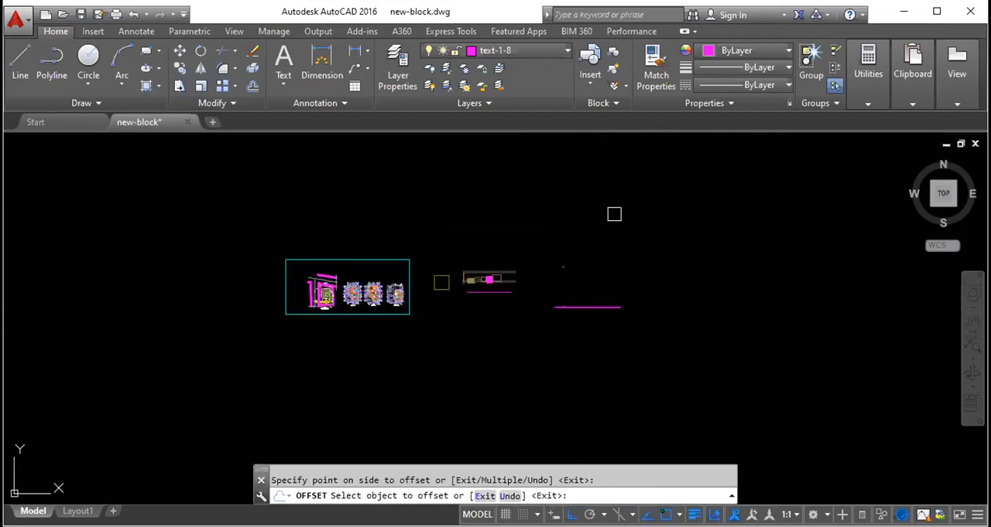
scroll(569, 277, up, 5)
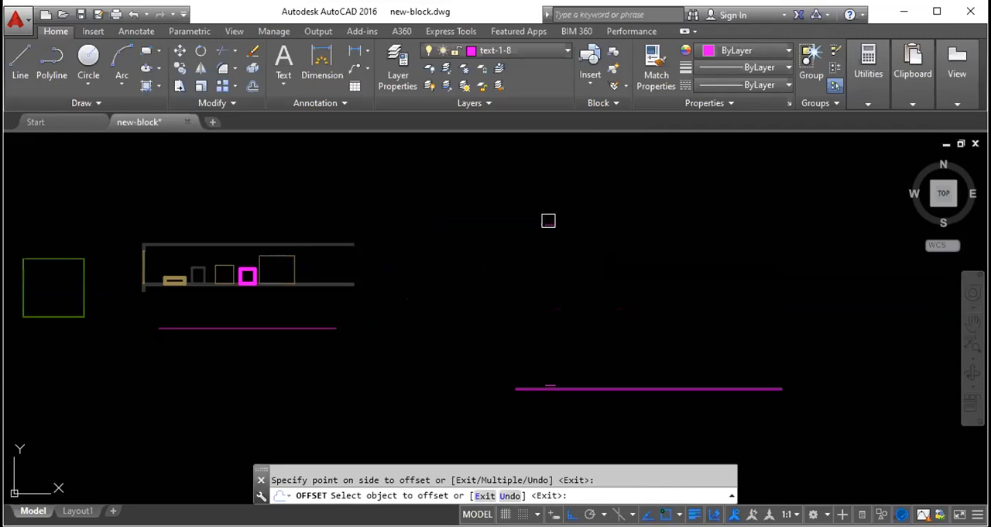
- Erase all the horizontal practice lines in the area east of the plan sketch
key(Escape)
click(578, 395)
click(501, 173)
key(Delete)
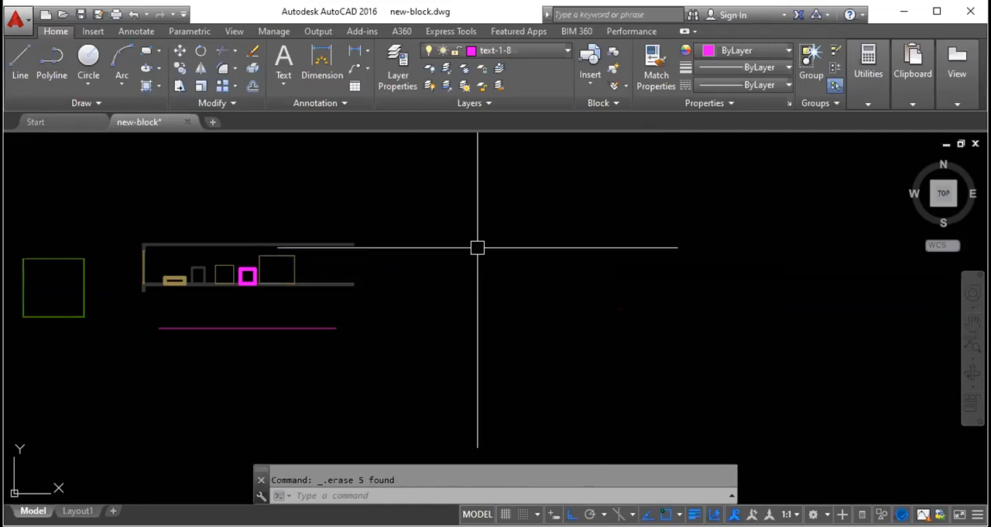
- Draw a long vertical line in the cleared area east of the plan sketch
text(l)
key(Return)
click(456, 374)
click(443, 144)
key(Escape)
- Offset the vertical line 50' to its east side and end the command
click(480, 244)
click(415, 199)
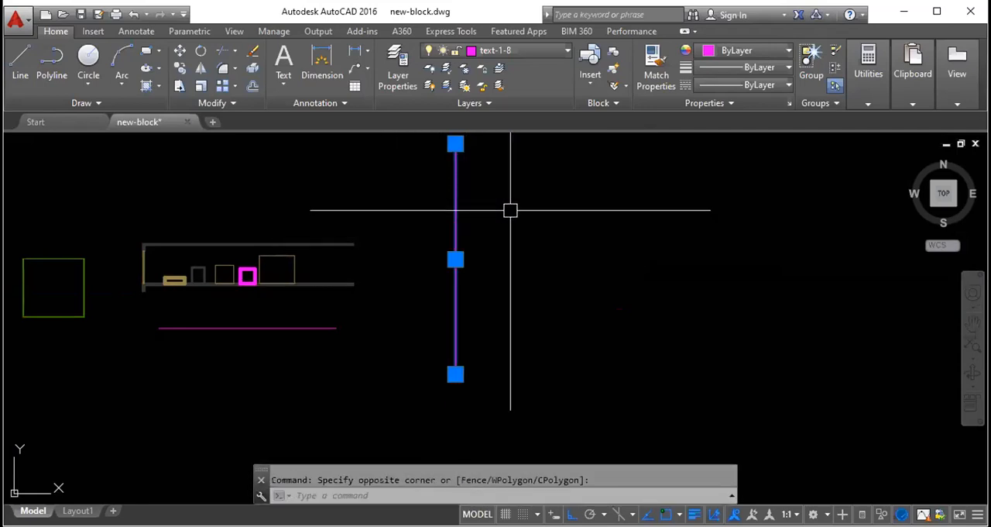
text(o)
key(Return)
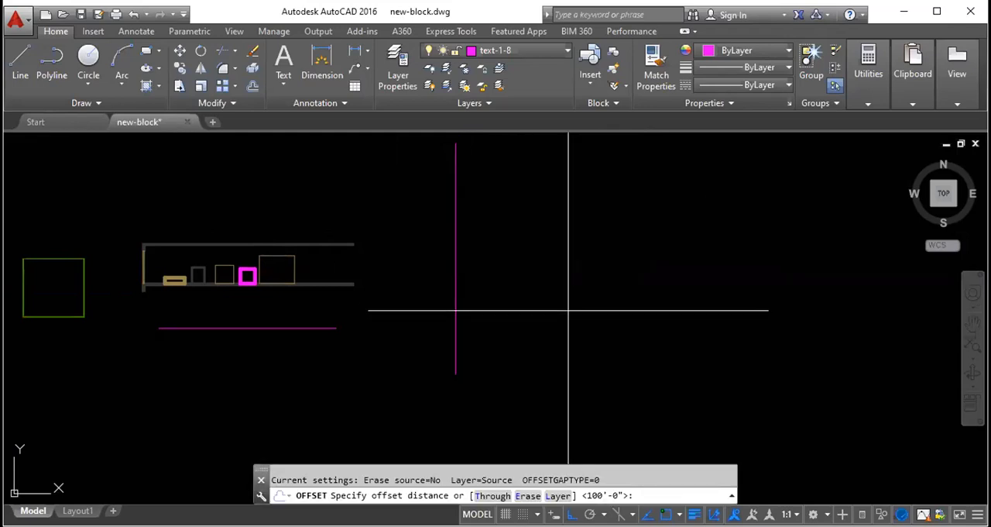
text(50')
key(Return)
click(455, 296)
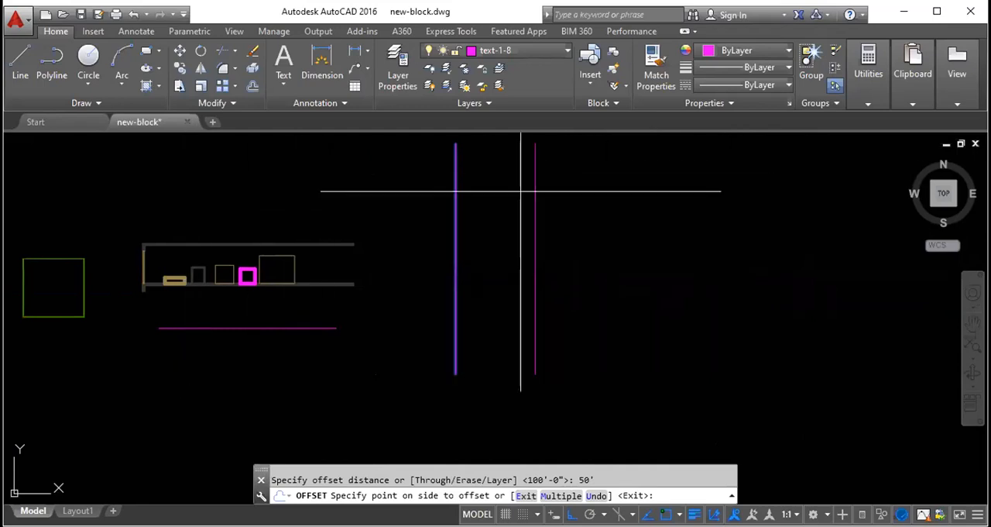
click(571, 182)
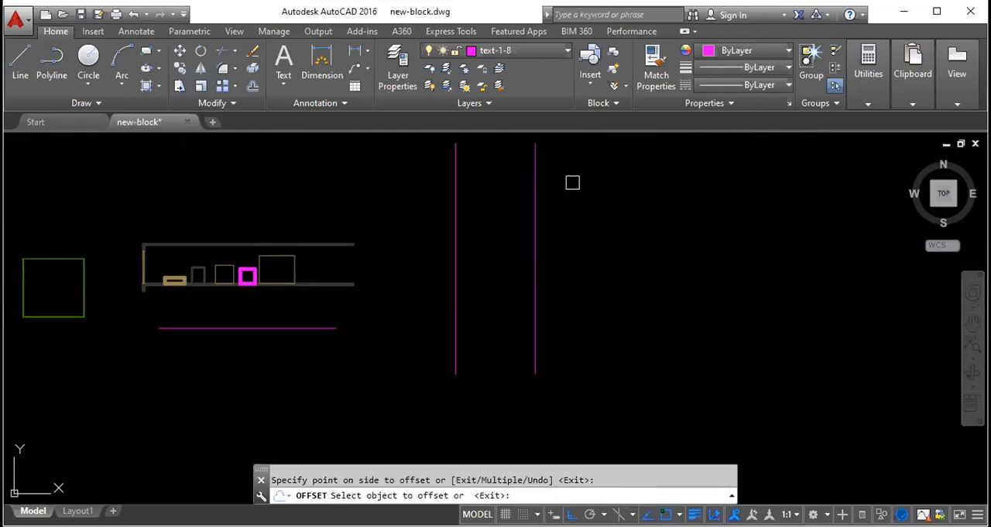
key(Escape)
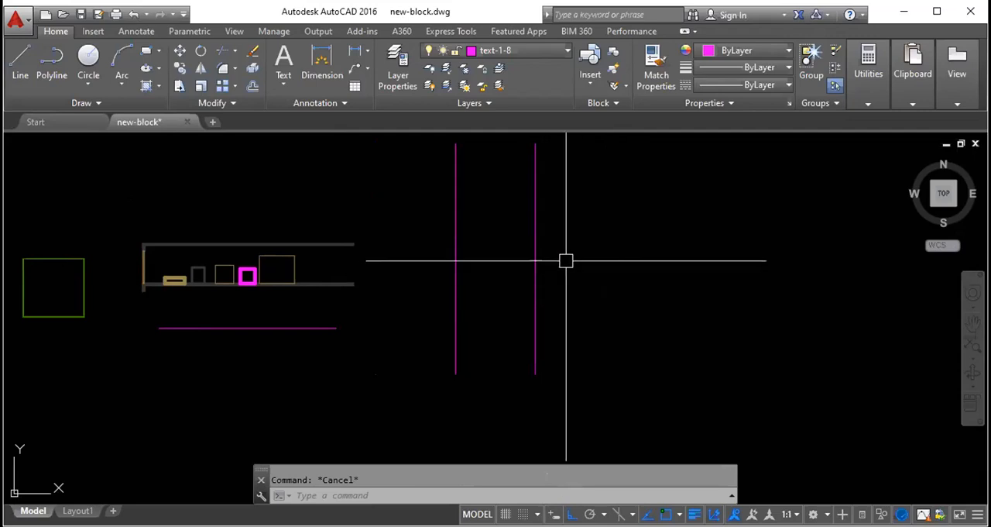
- Draw a horizontal line crossing both vertical lines near their middle
text(l)
key(Return)
click(392, 255)
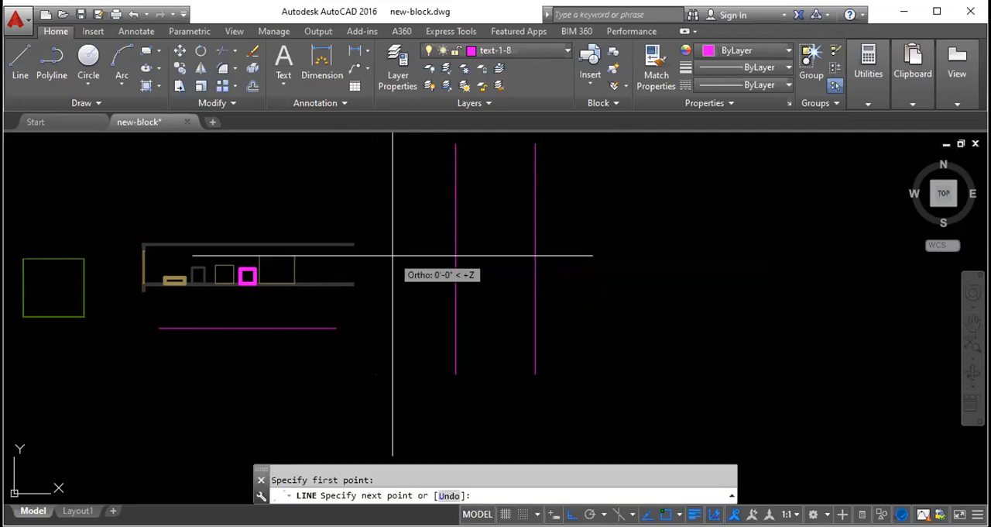
click(673, 234)
key(Escape)
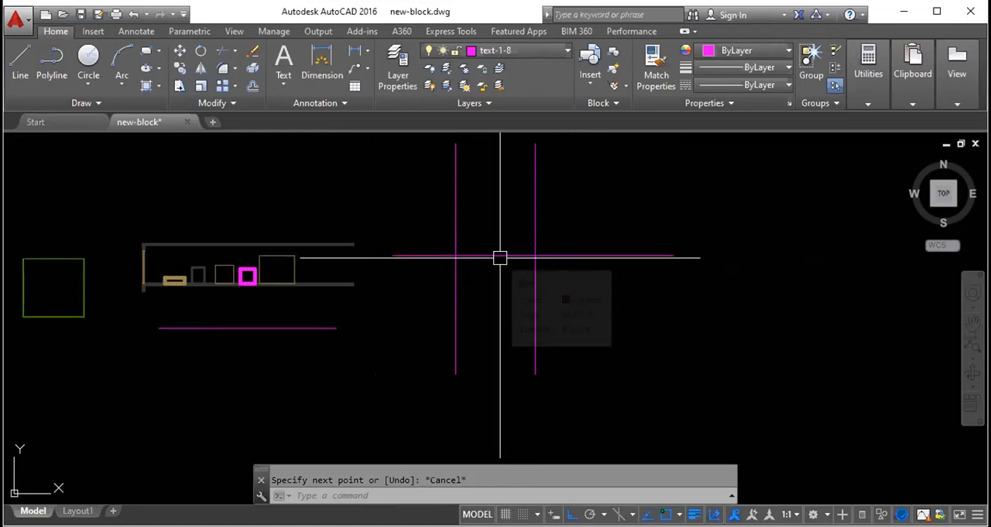
text(tr)
key(Return)
key(Return)
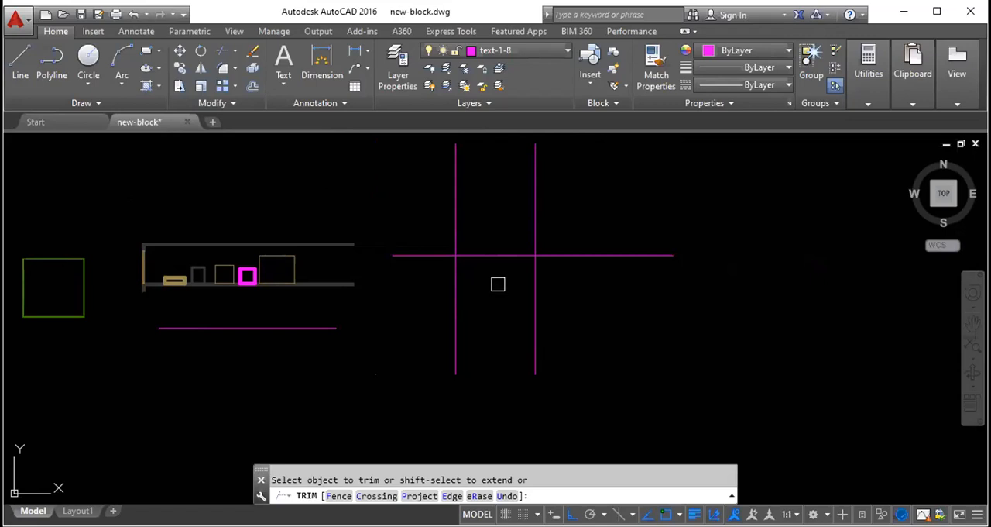
key(Escape)
- Trim away the part of the horizontal line between the two vertical lines and end the command
text(tr)
key(Return)
key(Return)
click(491, 255)
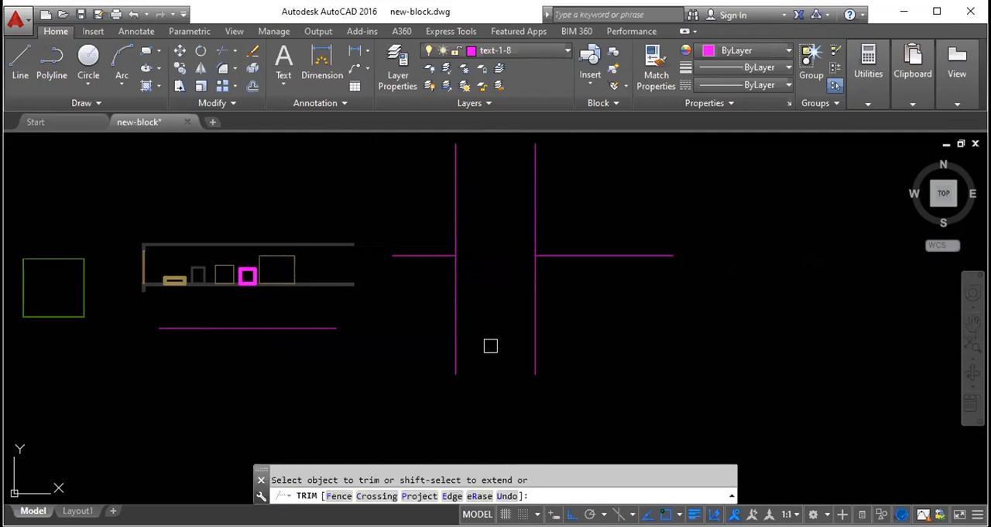
scroll(469, 257, up, 2)
middle_drag(503, 235, 507, 311)
scroll(509, 311, up, 2)
scroll(551, 321, up, 2)
scroll(466, 294, down, 2)
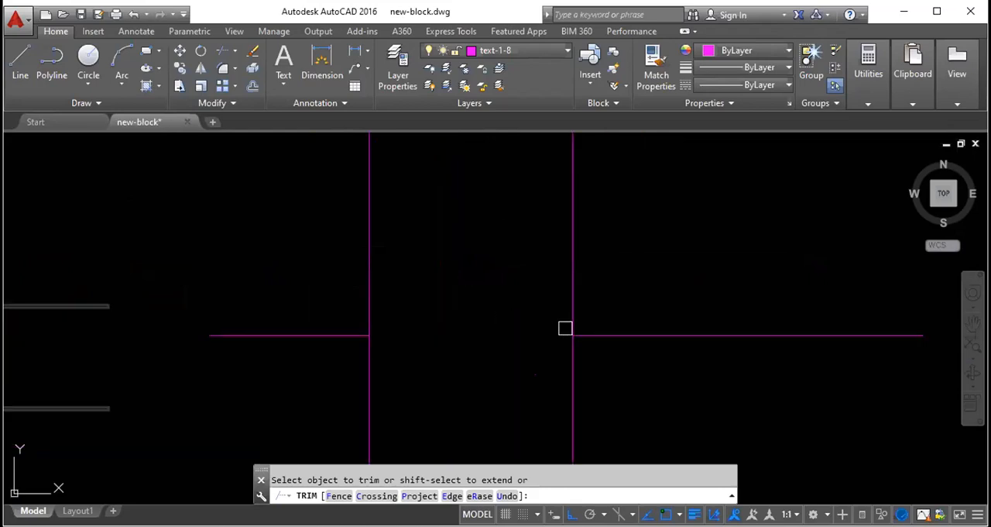
scroll(463, 292, down, 2)
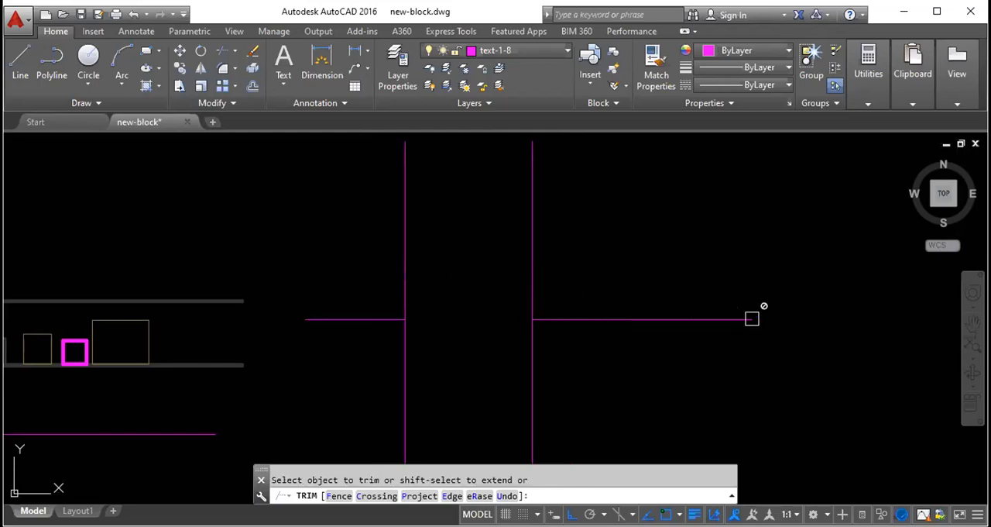
key(Escape)
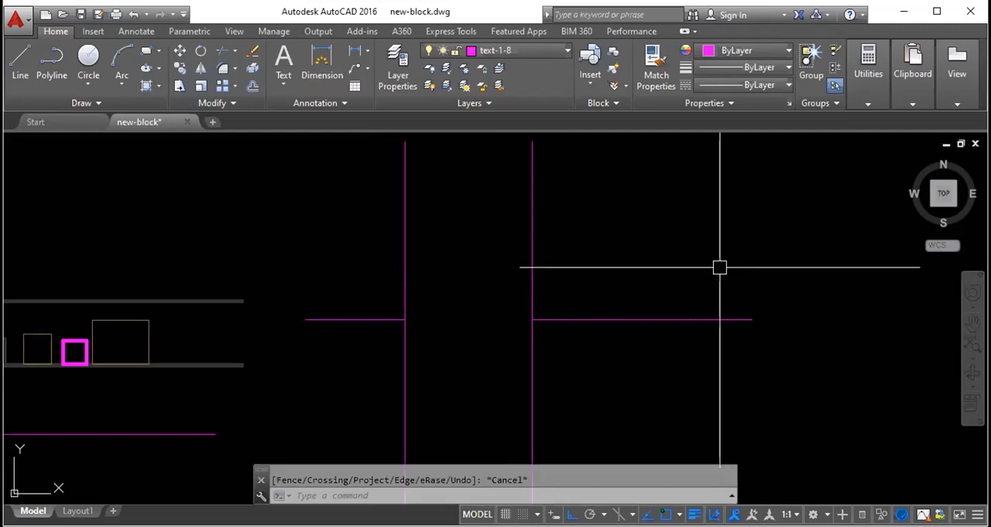
- Draw a short vertical line downward from the east end of the trimmed horizontal line
text(l)
key(Return)
click(751, 319)
click(751, 395)
key(Escape)
click(748, 335)
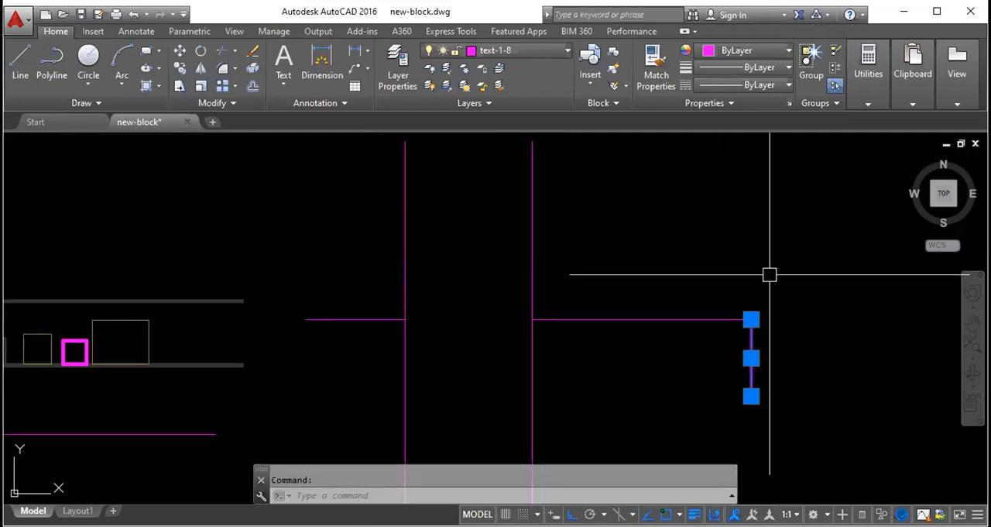
key(Escape)
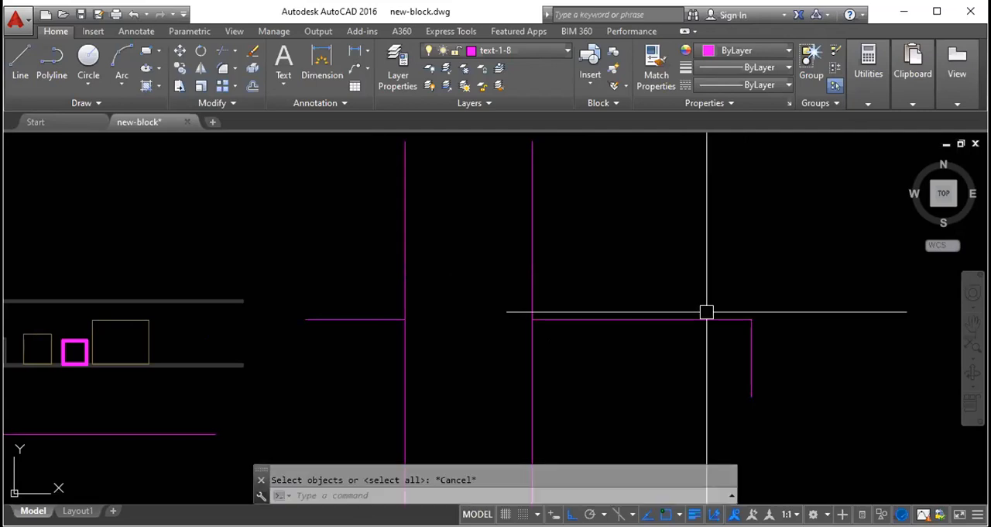
- Stretch the west end of the east horizontal segment across the second vertical line, stopping short of the first
click(716, 319)
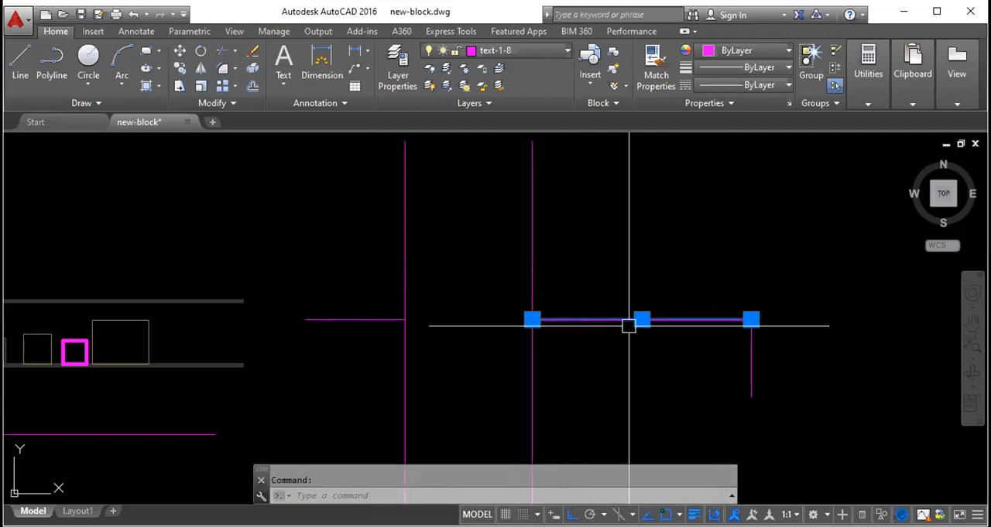
click(531, 319)
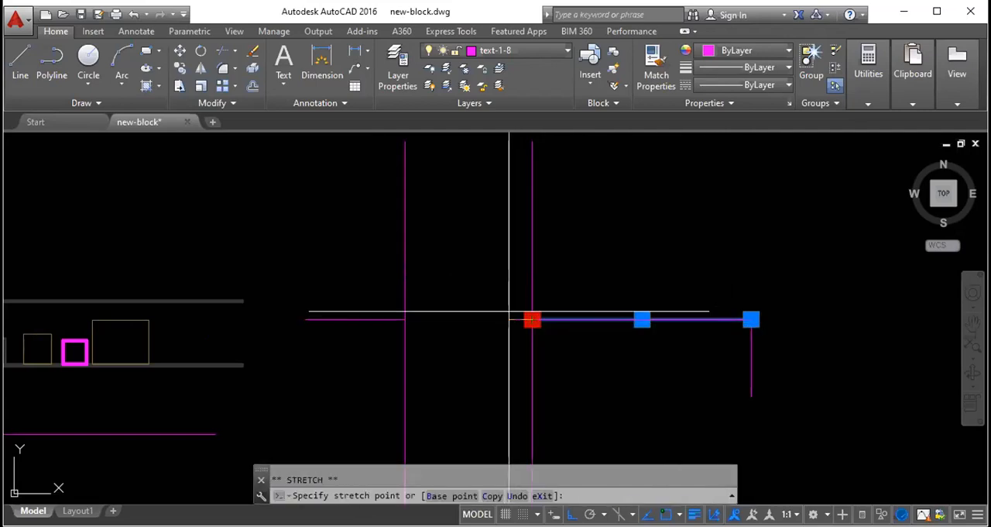
click(433, 314)
key(Escape)
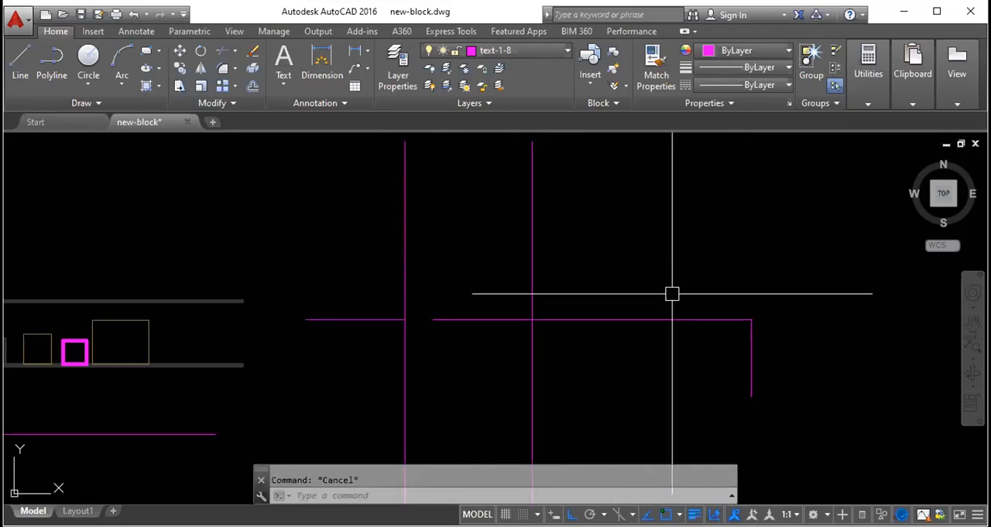
- Move the short west horizontal segment from its midpoint up to the first vertical line, above the other horizontal line
click(354, 319)
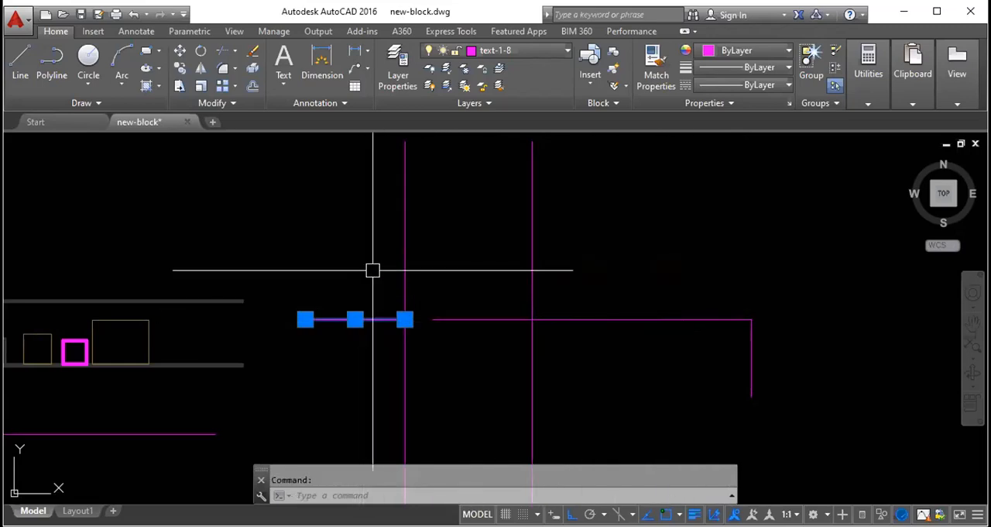
text(m)
key(Return)
click(354, 319)
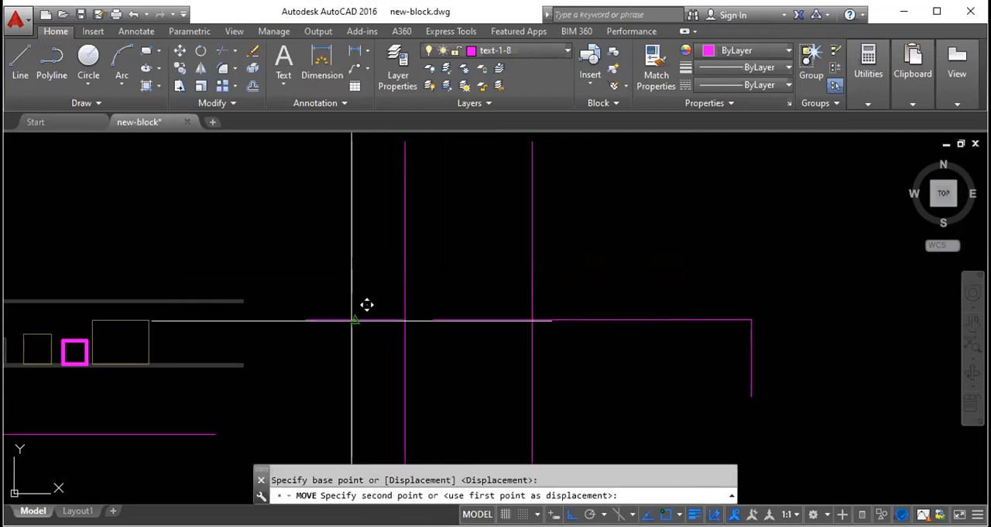
click(405, 220)
key(Escape)
- Stretch the moved segment's east end across the second vertical line, beyond the lower horizontal line's end
click(429, 223)
click(500, 216)
key(Escape)
click(798, 186)
key(Escape)
- Copy the second vertical line twice to the east along the upper horizontal line
click(552, 283)
click(466, 264)
text(co)
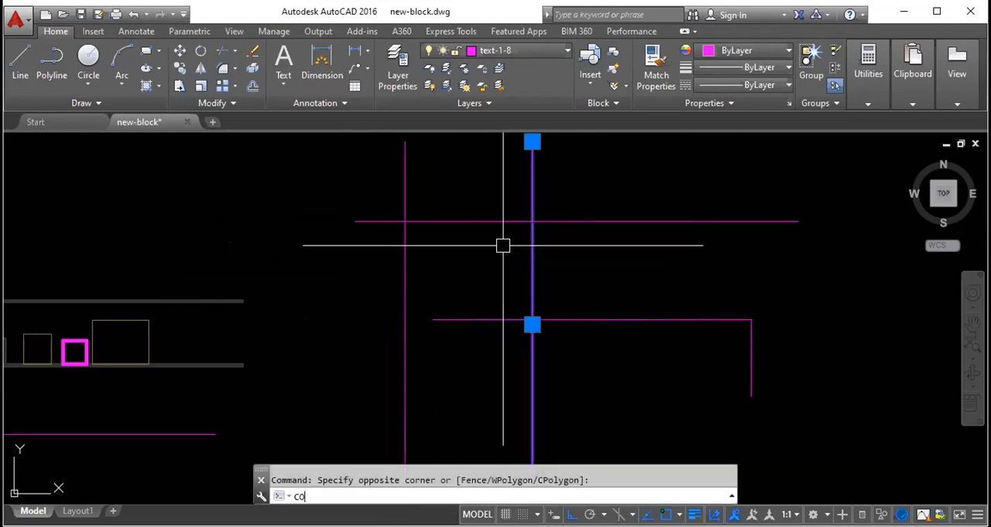
key(Return)
click(532, 221)
click(643, 221)
click(740, 221)
key(Escape)
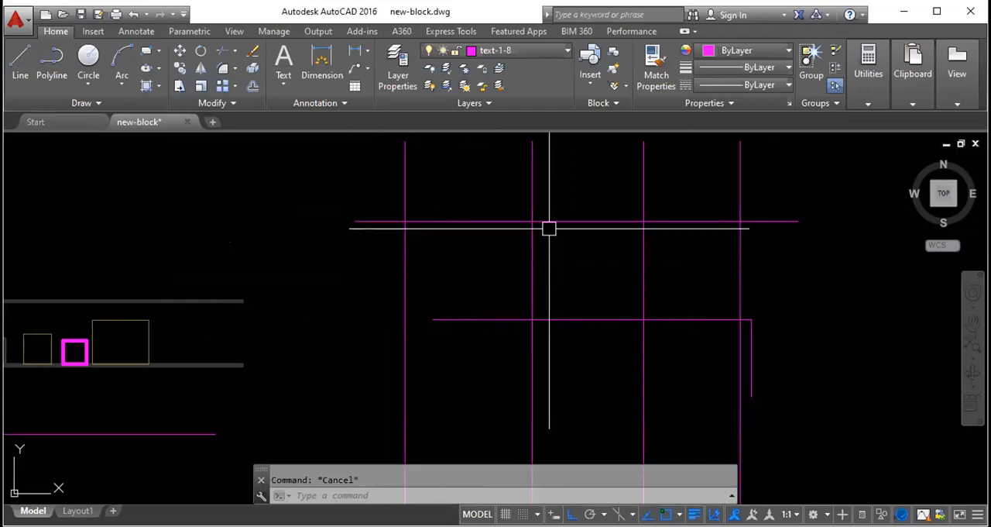
click(490, 222)
key(Escape)
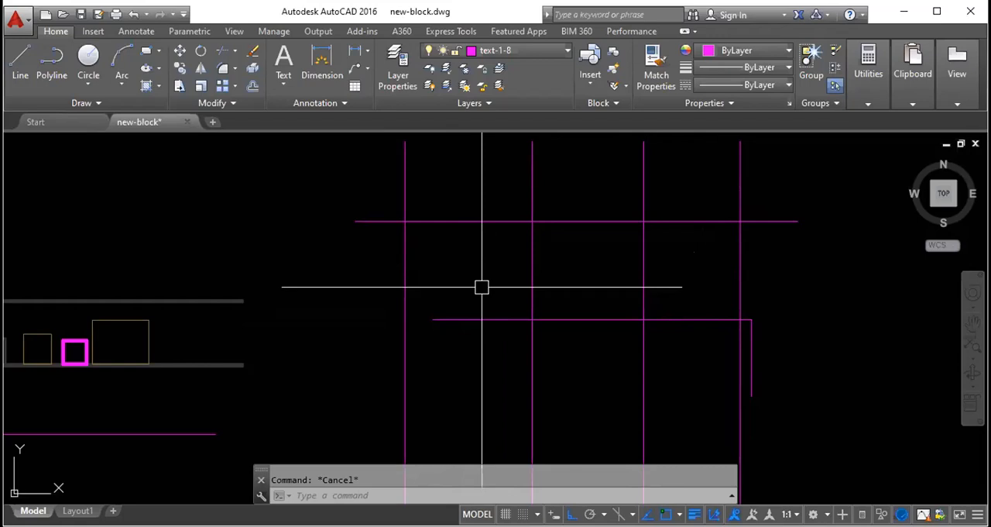
text(trim)
key(Return)
click(468, 223)
click(466, 220)
key(Escape)
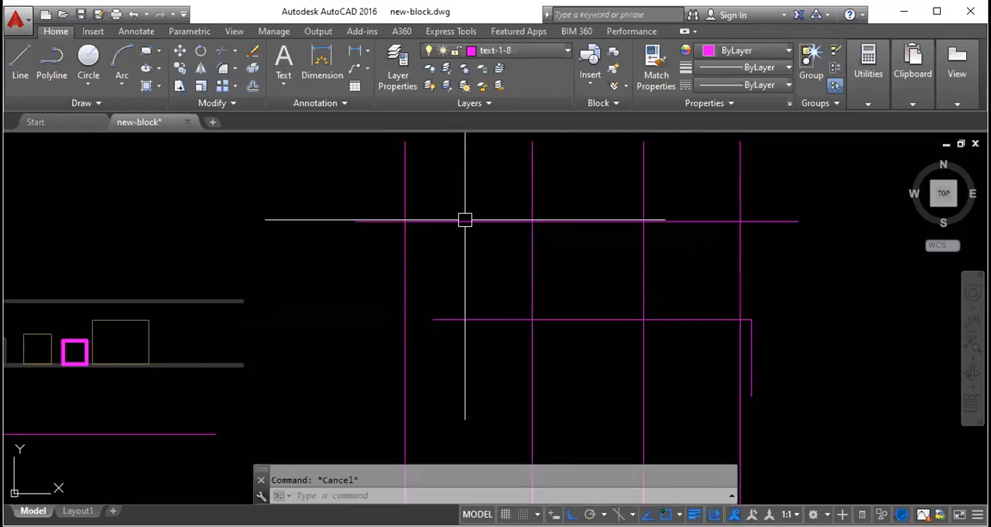
- Trim the upper horizontal line between the first and second vertical lines
key(Return)
key(Return)
click(465, 220)
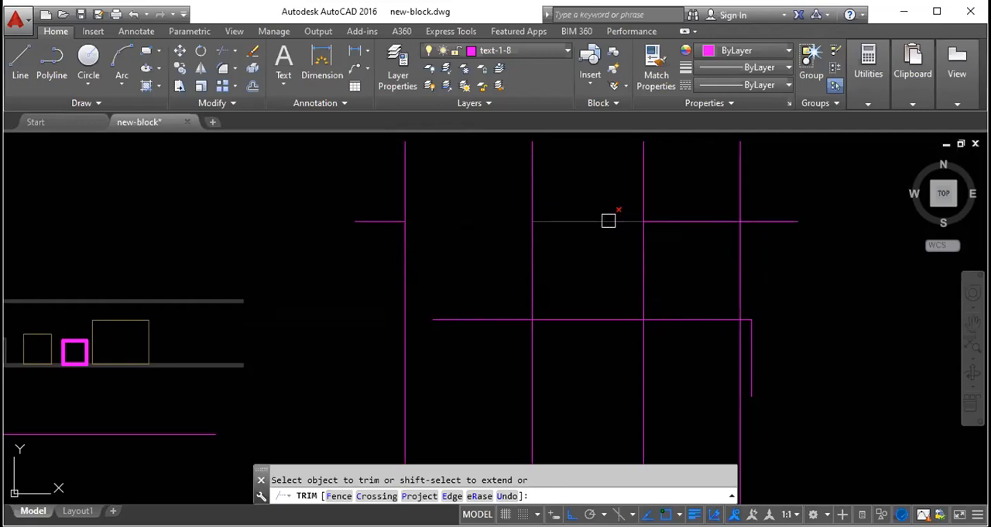
key(Escape)
- Erase the leftover stub west of the first vertical line and undo the erasure
click(364, 223)
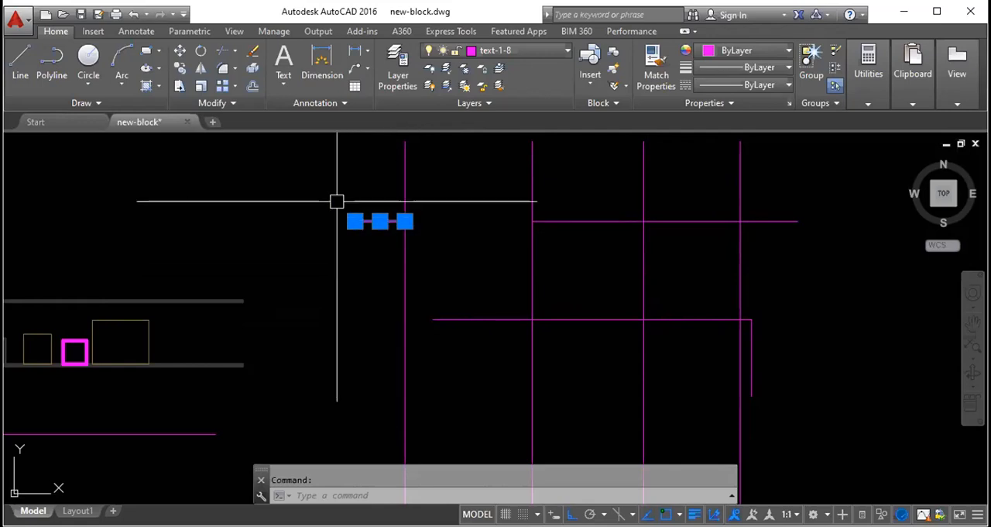
scroll(370, 204, up, 3)
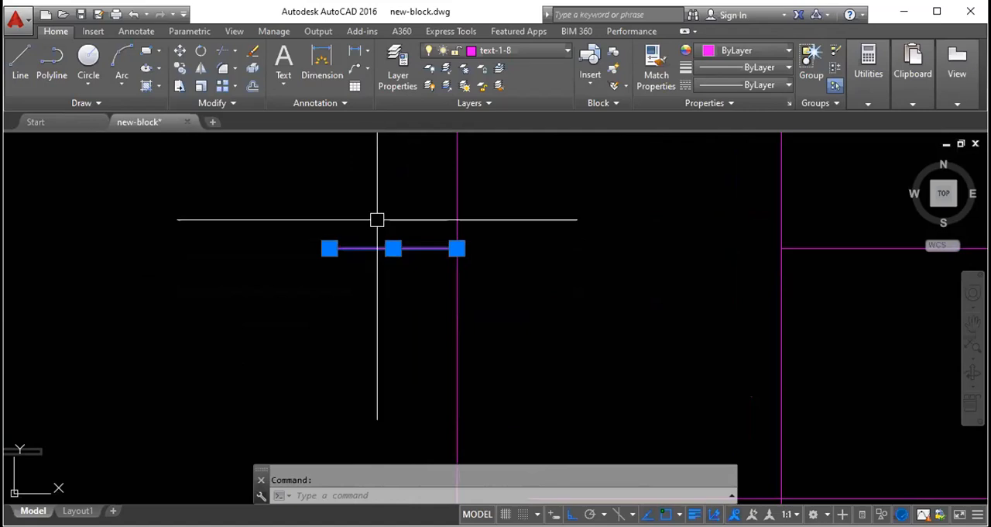
key(Delete)
key(ctrl+z)
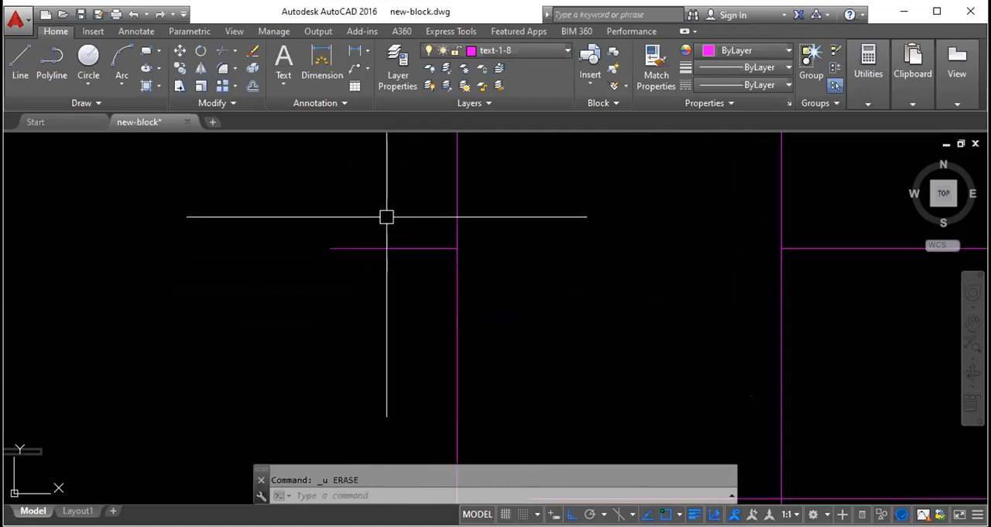
key(Escape)
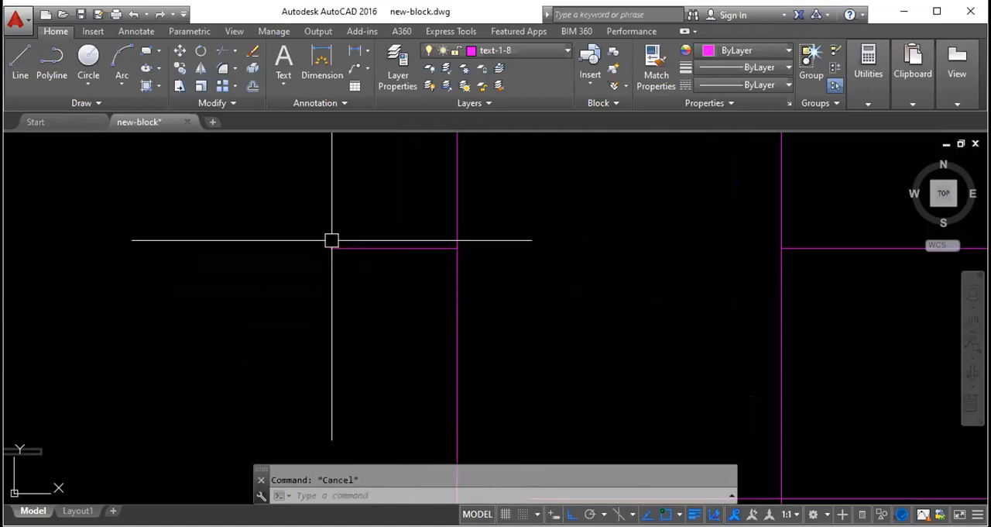
click(365, 246)
key(Escape)
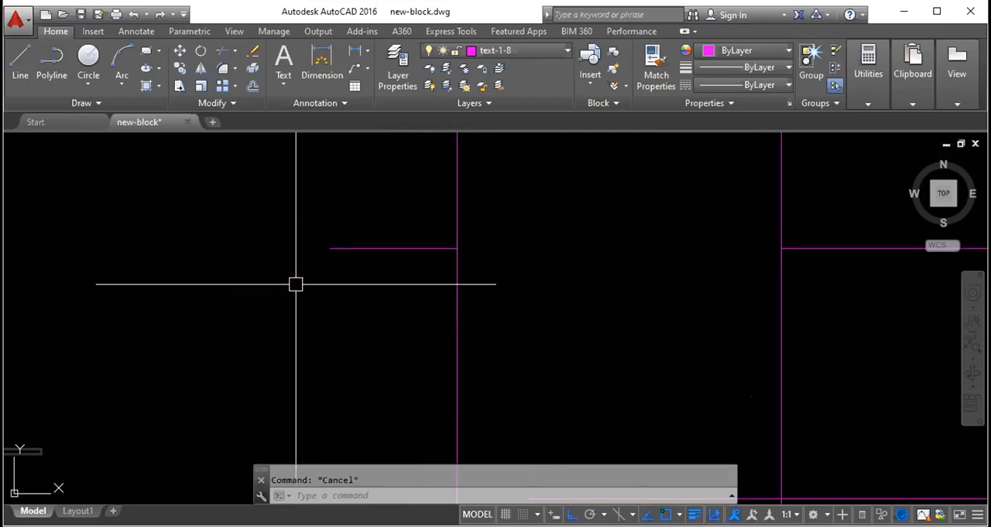
scroll(295, 283, down, 3)
click(542, 272)
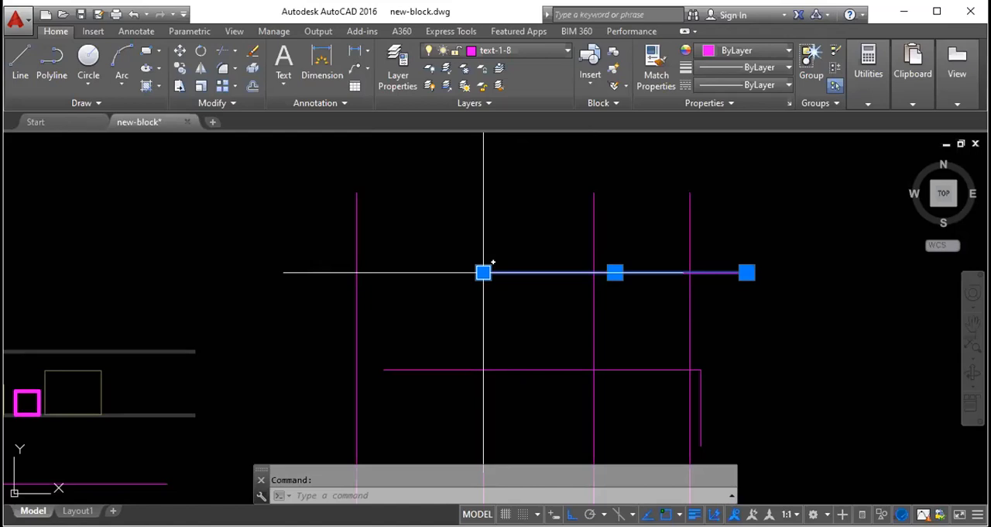
key(Escape)
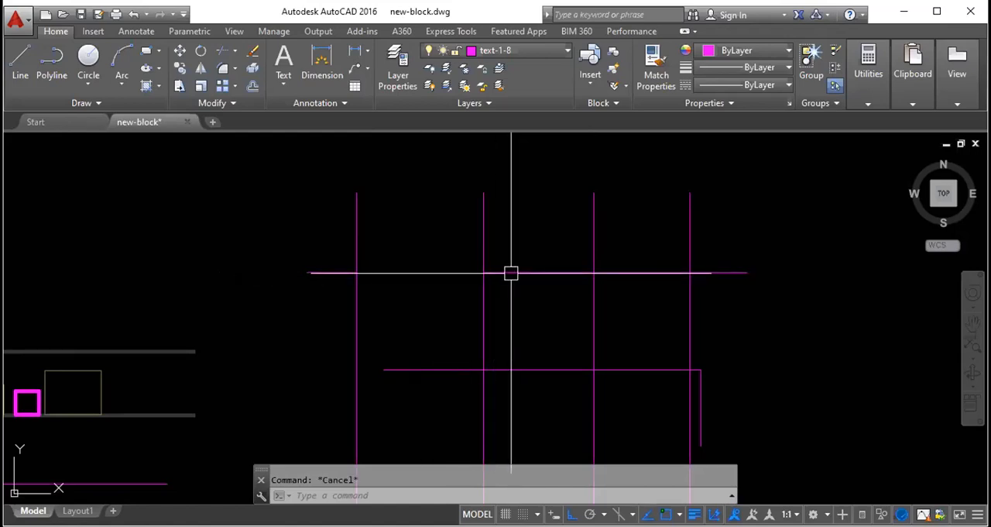
key(space)
key(Escape)
key(Escape)
key(space)
key(space)
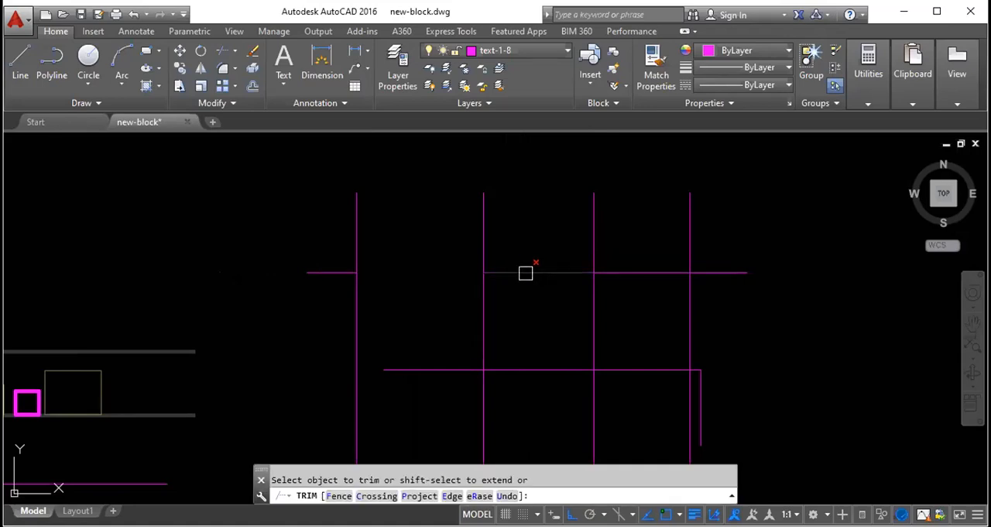
key(Escape)
- Copy the third vertical line five times into the gap between it and the second vertical line
click(592, 234)
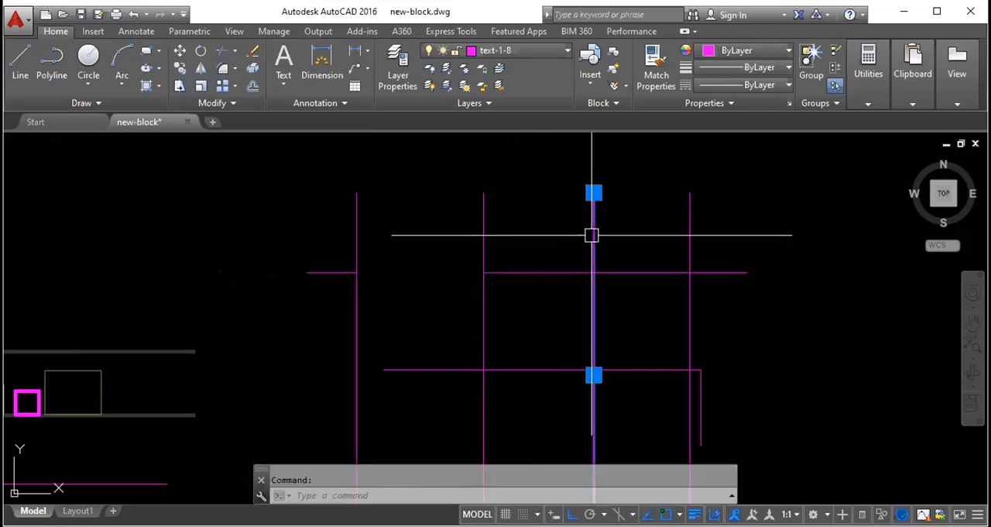
text(co)
key(space)
click(587, 164)
click(545, 177)
click(513, 185)
click(496, 184)
click(527, 173)
click(565, 174)
key(Escape)
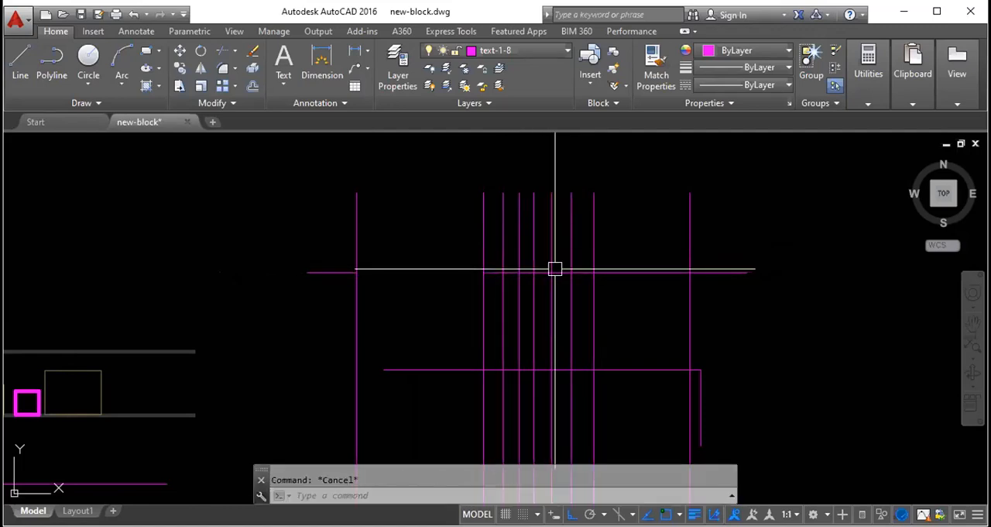
- Trim the four pieces of the upper horizontal line that lie between the five copied vertical lines
scroll(515, 270, up, 4)
text(tr)
key(space)
key(space)
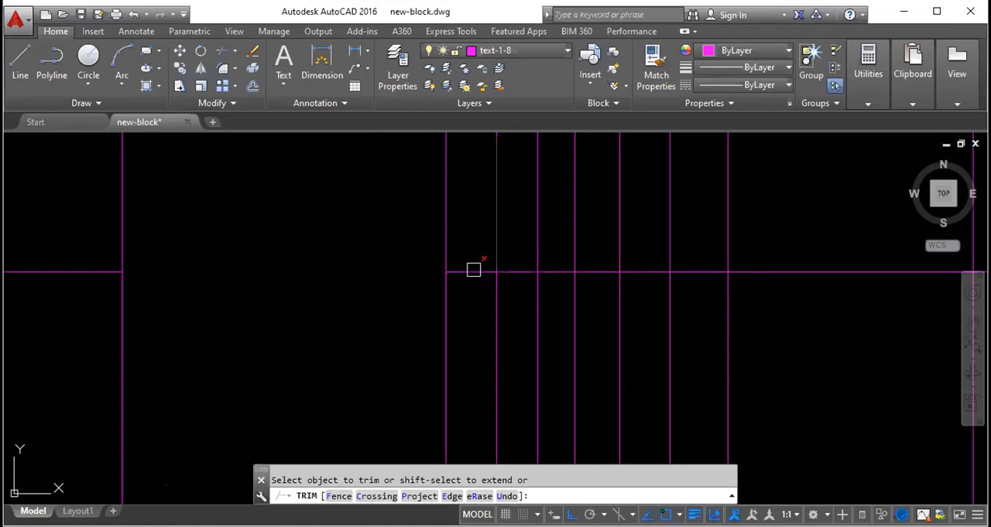
click(517, 271)
click(563, 271)
click(600, 271)
click(641, 271)
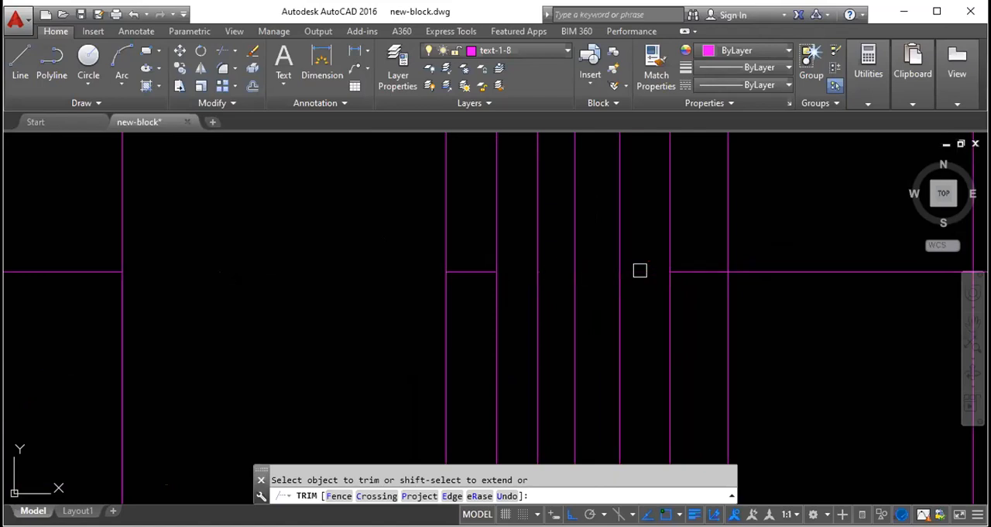
key(Escape)
- Draw two short vertical lines crossing the remaining horizontal segment just east of the second vertical line
click(469, 270)
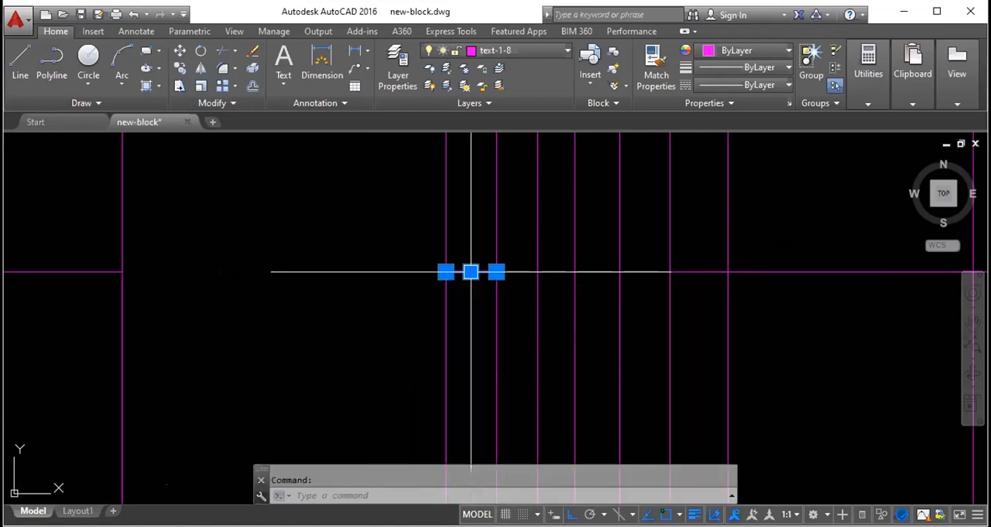
scroll(464, 271, up, 5)
key(Escape)
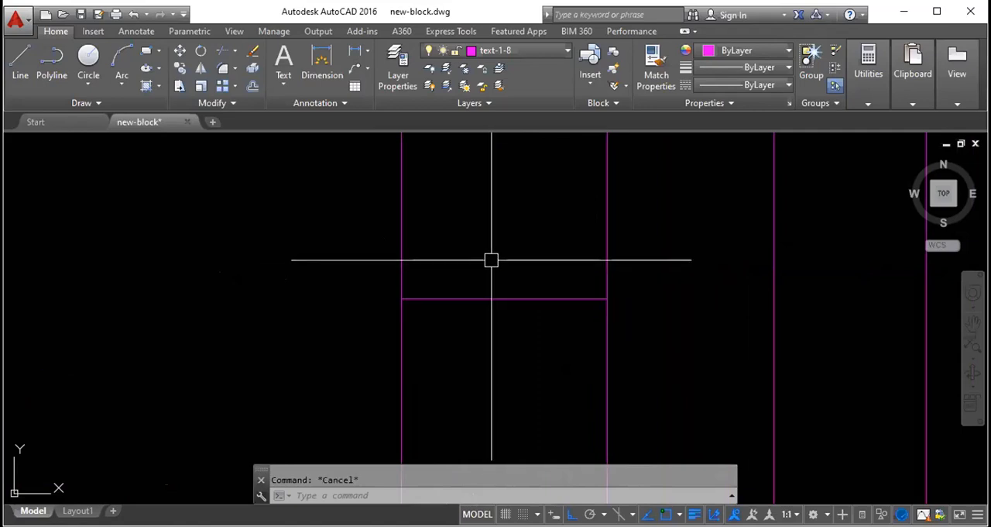
text(l)
key(space)
click(473, 222)
click(474, 362)
key(Escape)
key(space)
click(536, 200)
click(536, 342)
key(Escape)
text(tr)
key(space)
key(space)
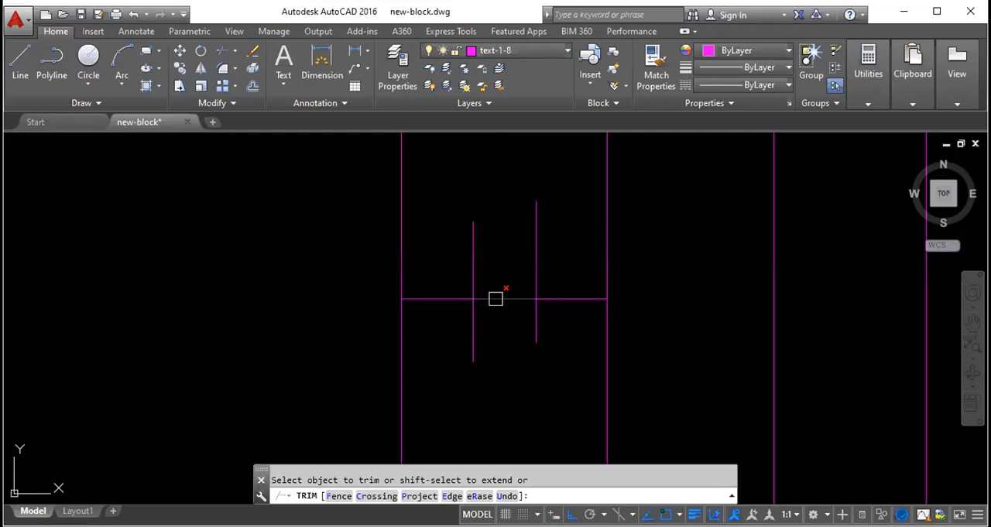
key(Escape)
- Draw a long horizontal line in the empty area east of the grid and a vertical line down from its east end
scroll(409, 292, down, 5)
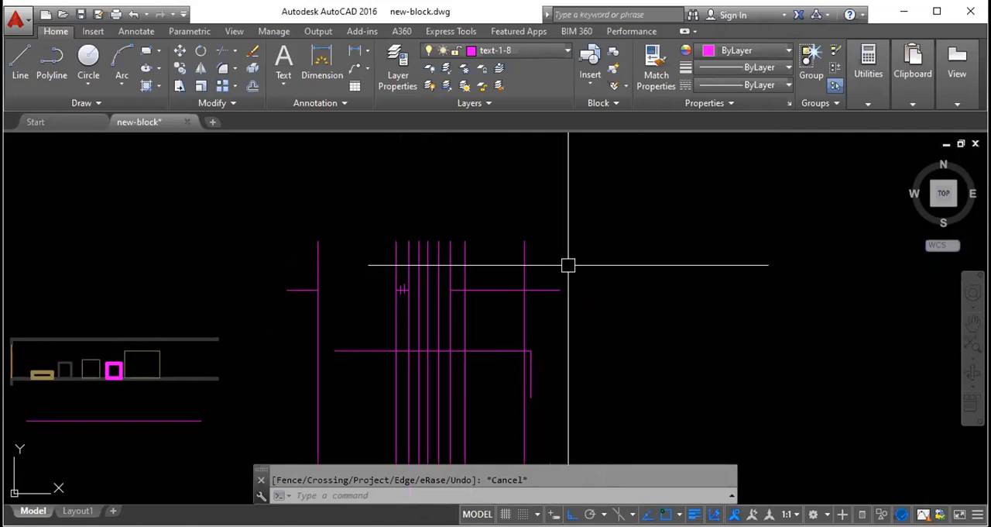
click(477, 230)
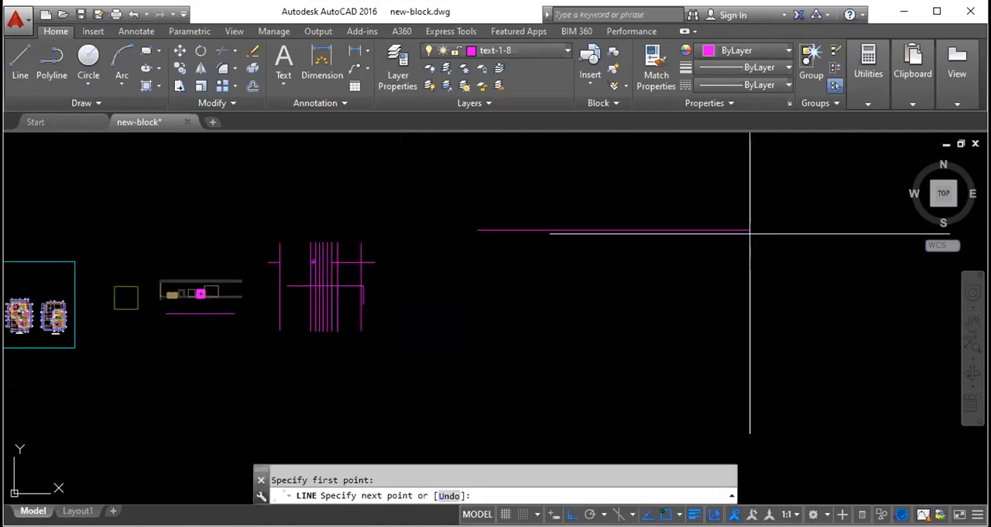
click(750, 232)
key(Escape)
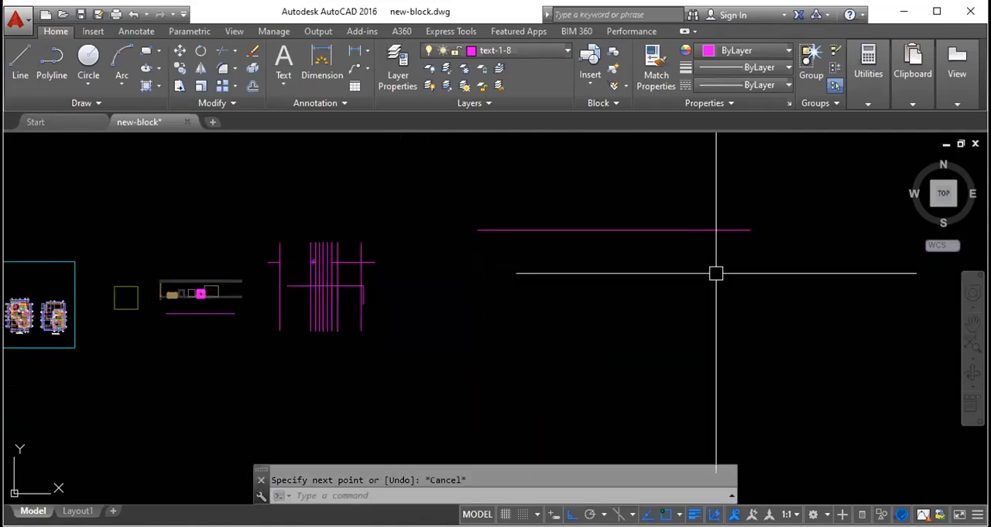
key(space)
click(751, 230)
click(752, 389)
key(Escape)
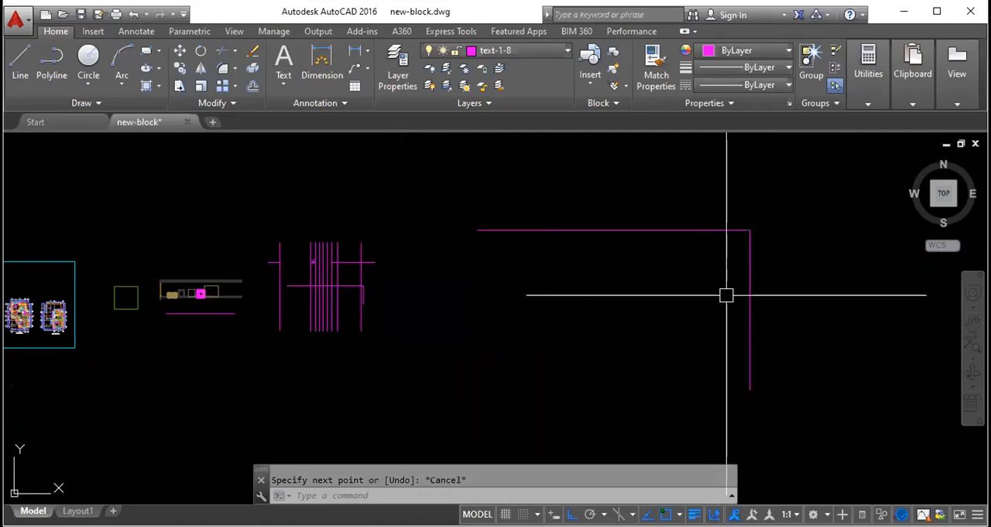
- Draw a vertical line just west of the corner's vertical and a horizontal line just below its horizontal, crossing past the corner lines
key(space)
click(731, 178)
click(731, 395)
key(Escape)
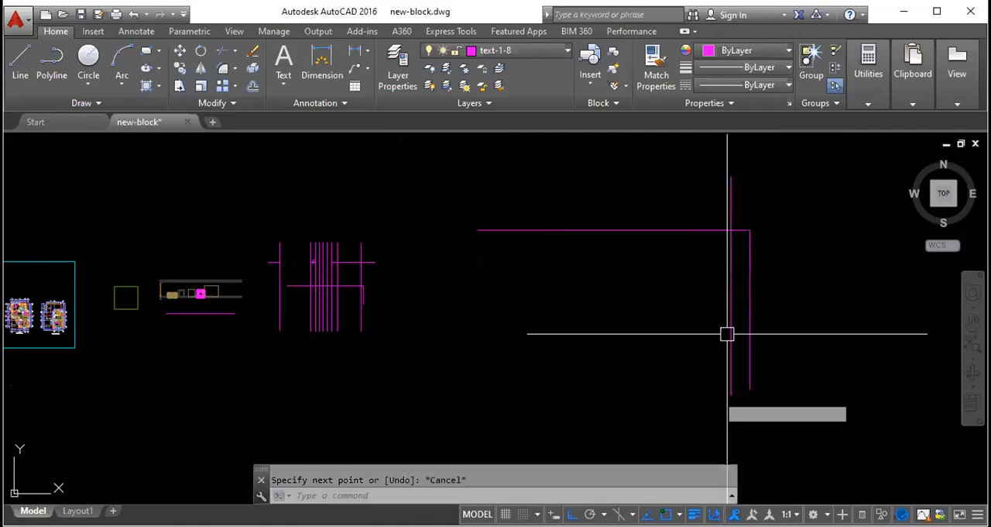
key(space)
click(776, 249)
click(485, 249)
key(Escape)
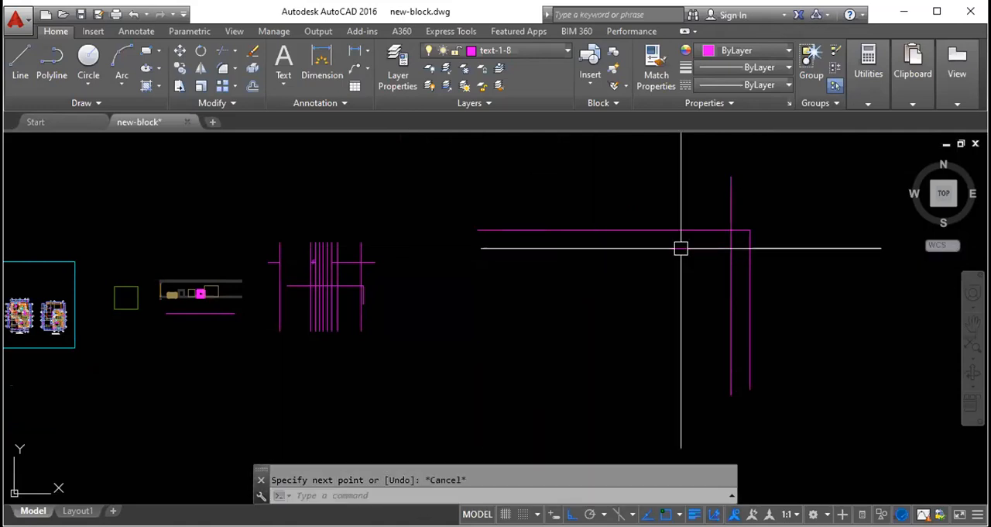
- Trim the overshooting ends of the two inner lines so they form an inner corner parallel to the outer one
text(tr)
key(space)
key(space)
scroll(754, 239, up, 2)
click(775, 263)
click(717, 264)
scroll(696, 303, down, 2)
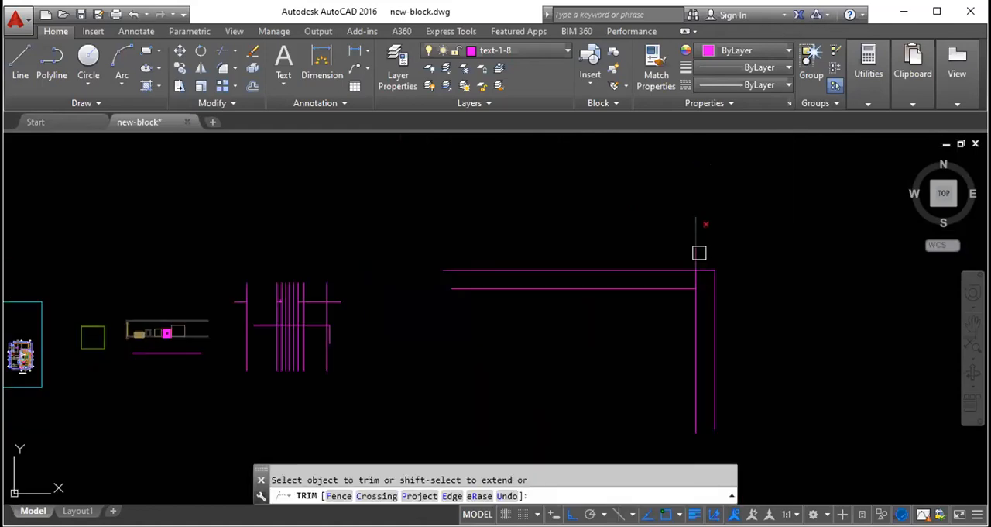
click(699, 253)
scroll(688, 267, up, 4)
click(716, 294)
scroll(555, 267, down, 4)
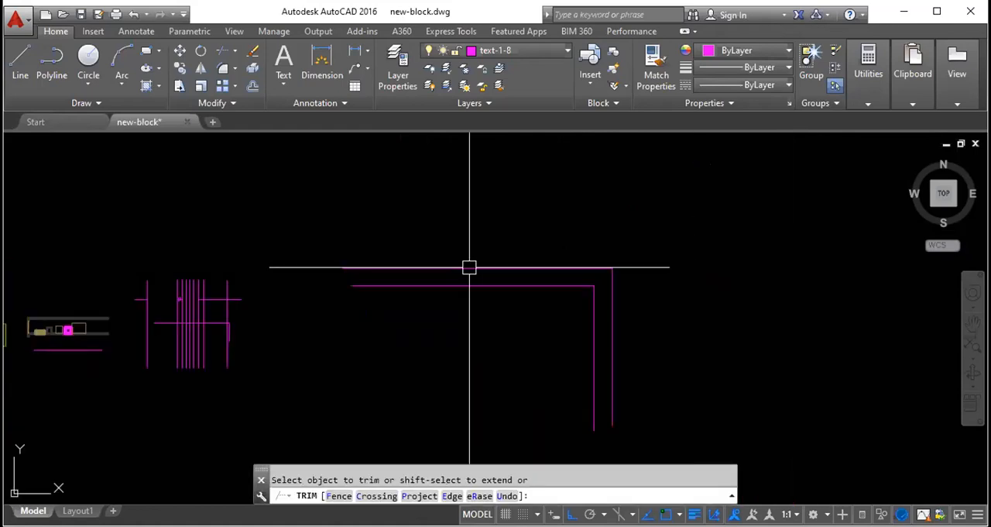
key(Escape)
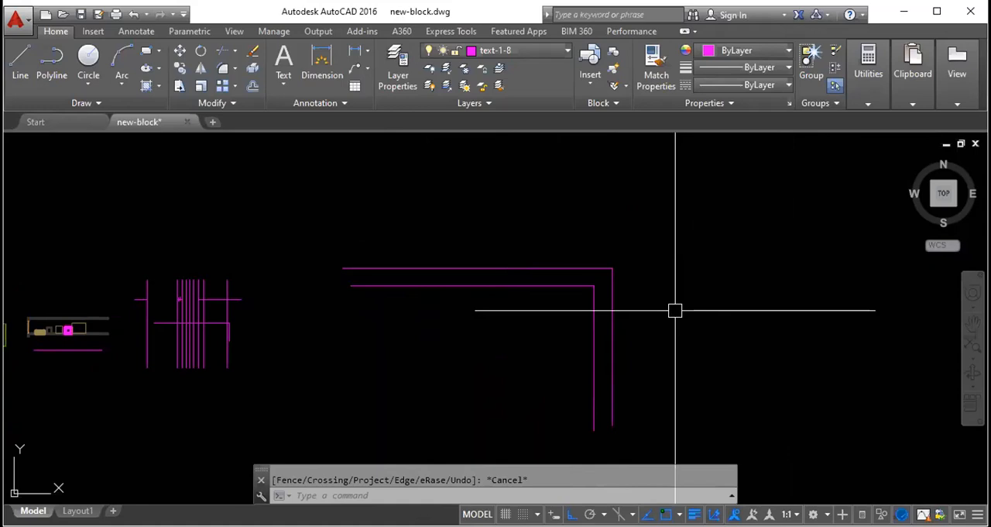
text(mo)
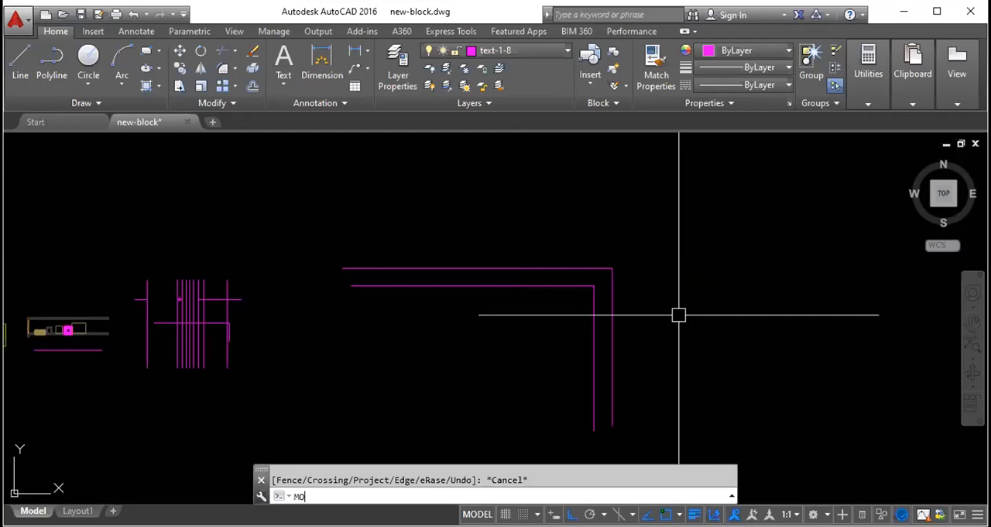
key(Return)
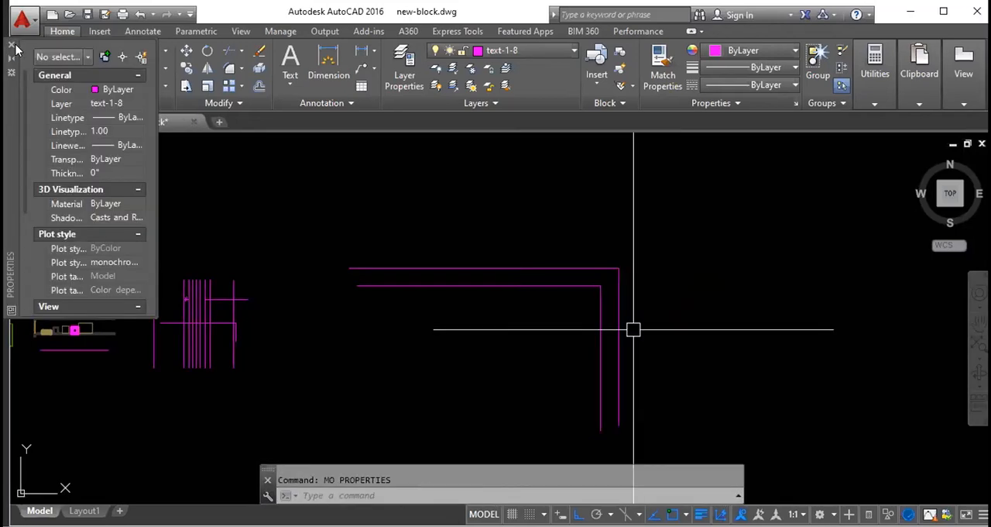
key(Escape)
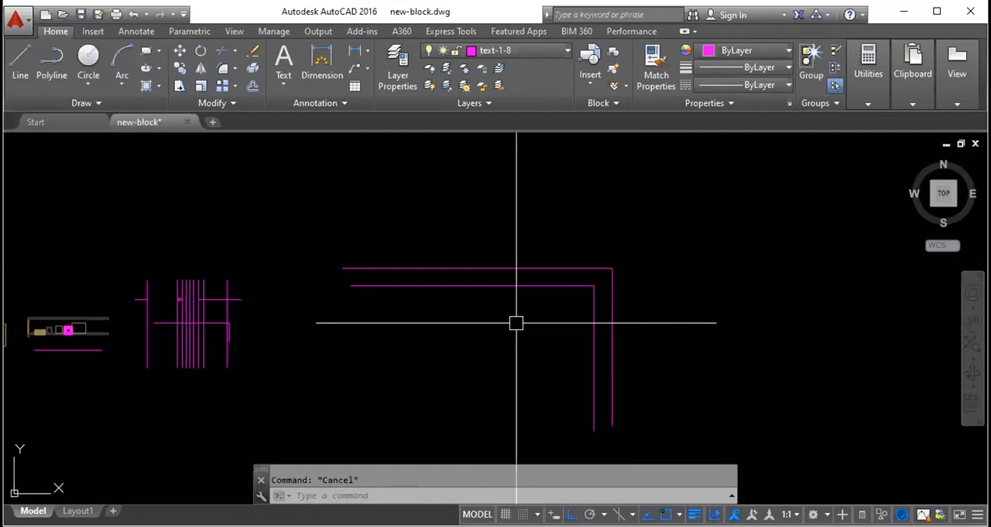
text(MO)
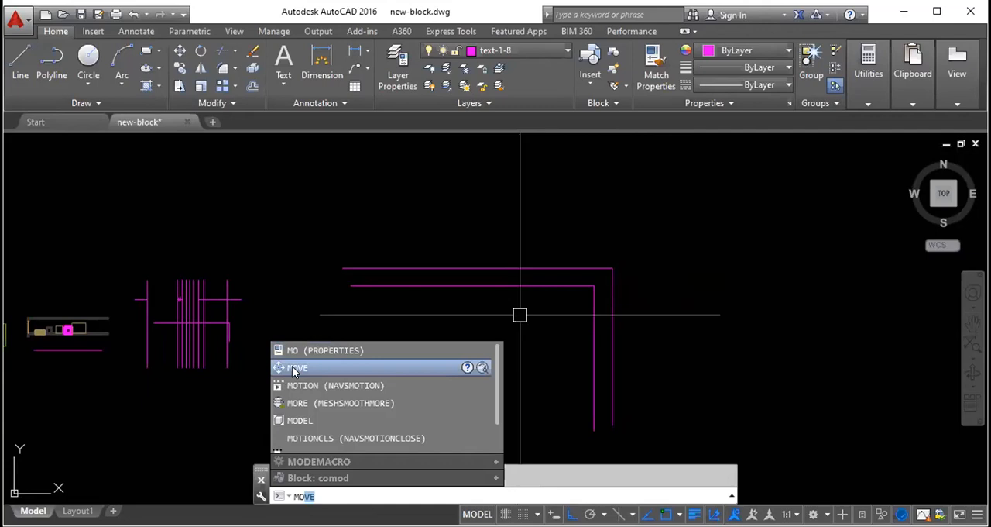
key(Escape)
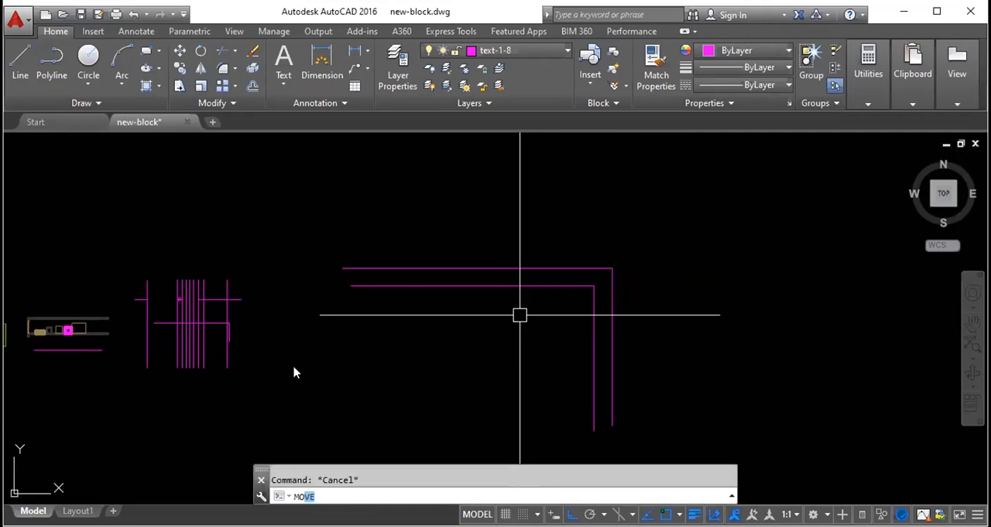
- Move the inner vertical line horizontally from its upper endpoint to the east side of the outer vertical line
text(m)
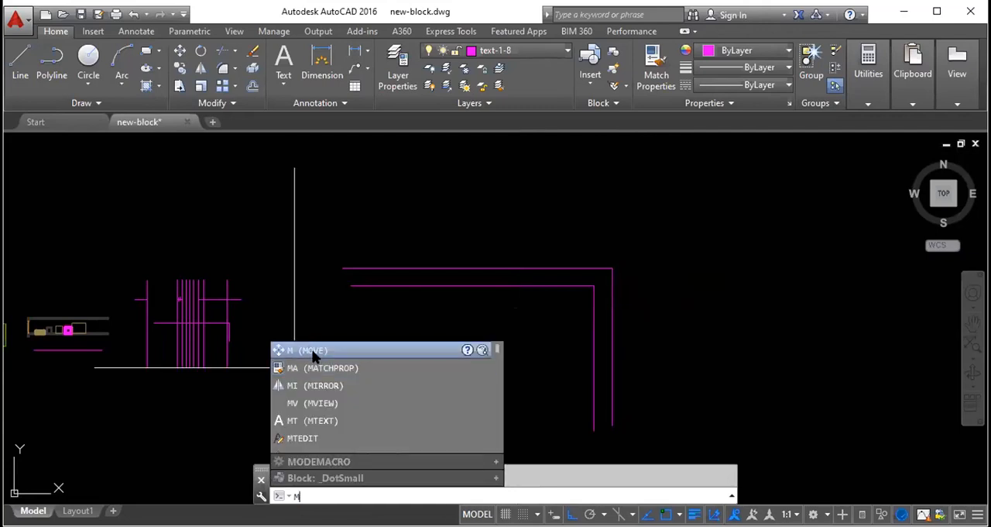
click(314, 350)
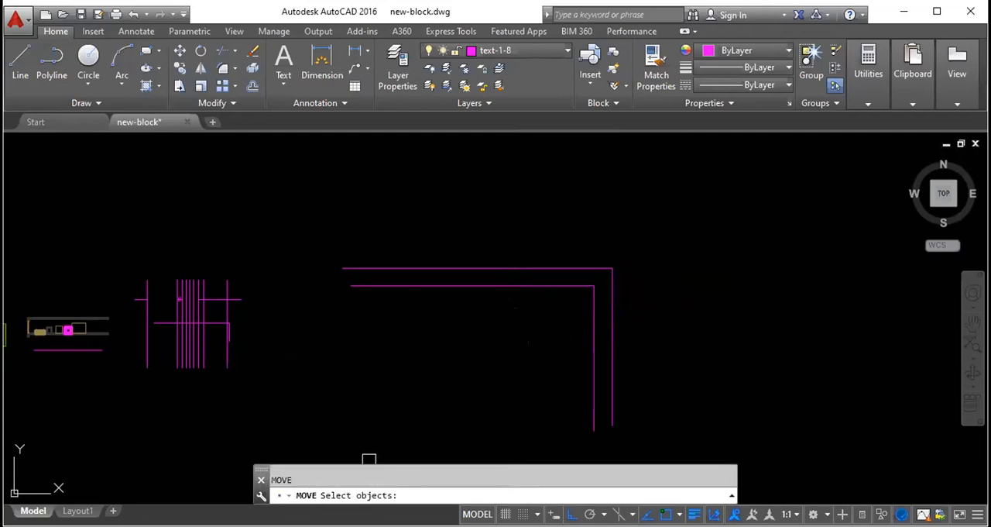
click(594, 348)
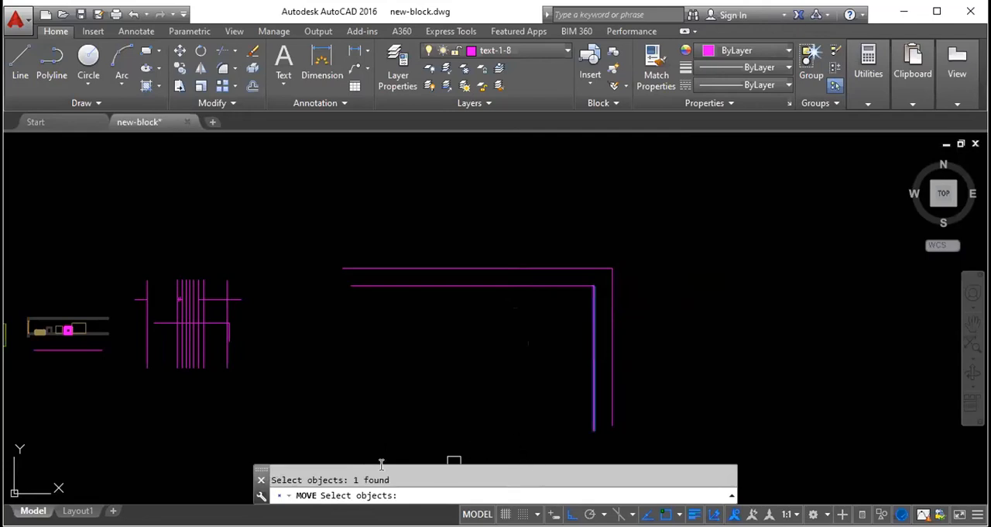
key(Return)
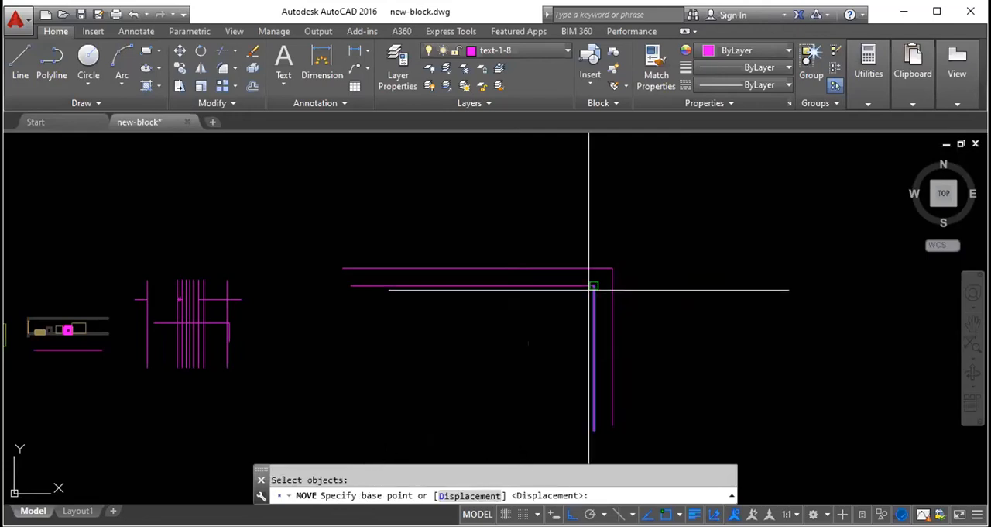
click(594, 286)
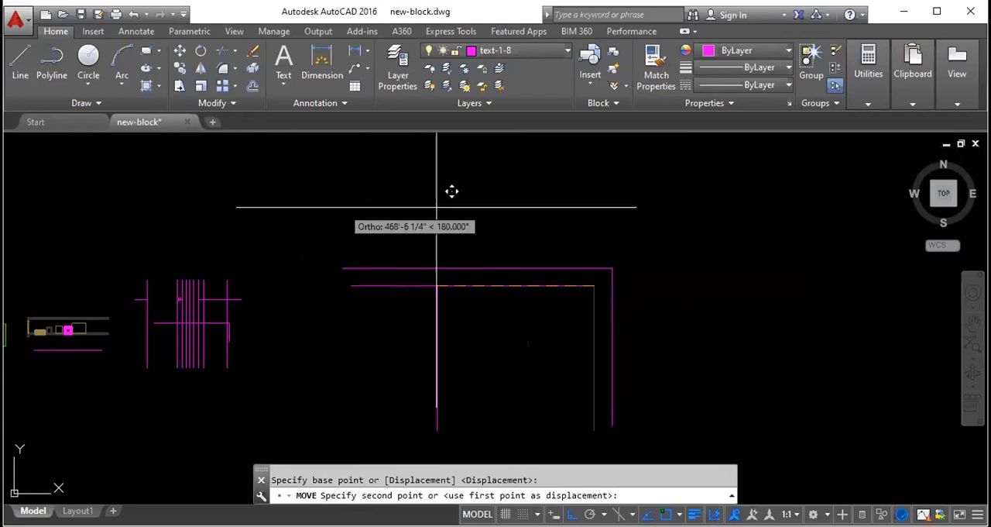
click(699, 211)
key(Escape)
click(698, 333)
key(Escape)
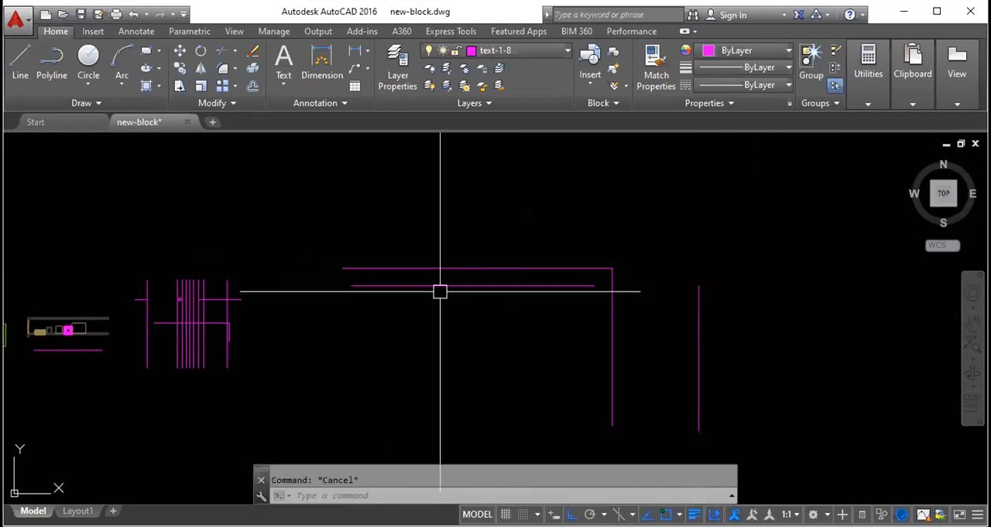
- Draw a large rectangle in the empty space east of the corner lines
scroll(439, 291, down, 5)
text(rec)
key(Return)
click(525, 263)
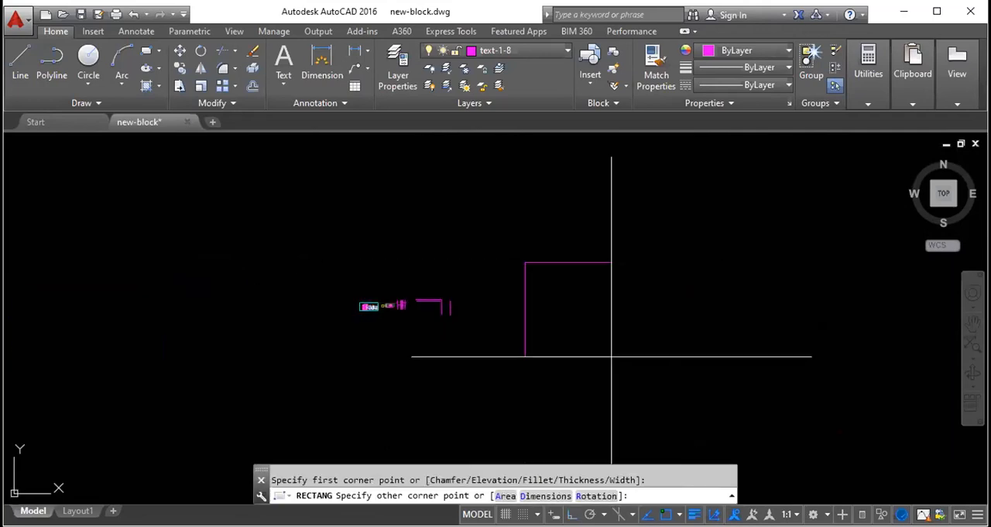
click(629, 312)
click(622, 316)
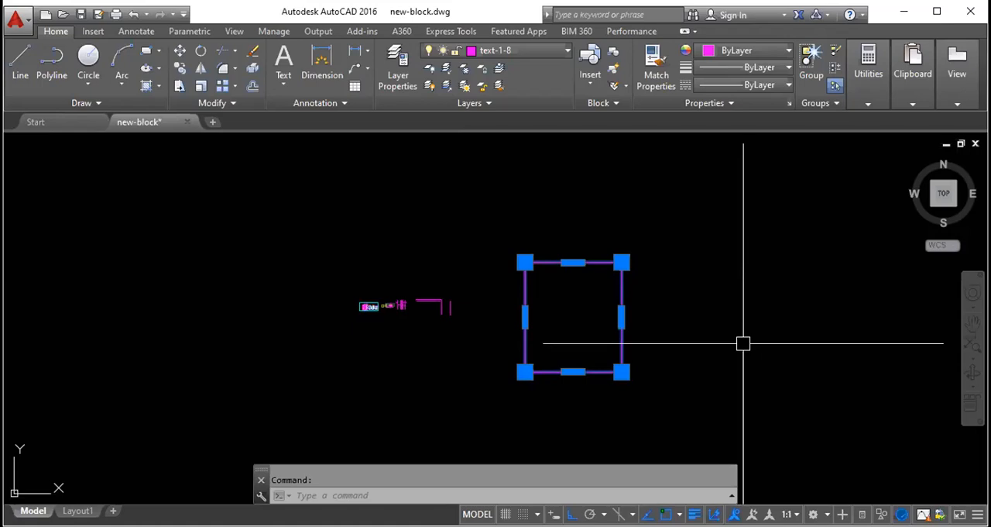
text(mo)
key(Return)
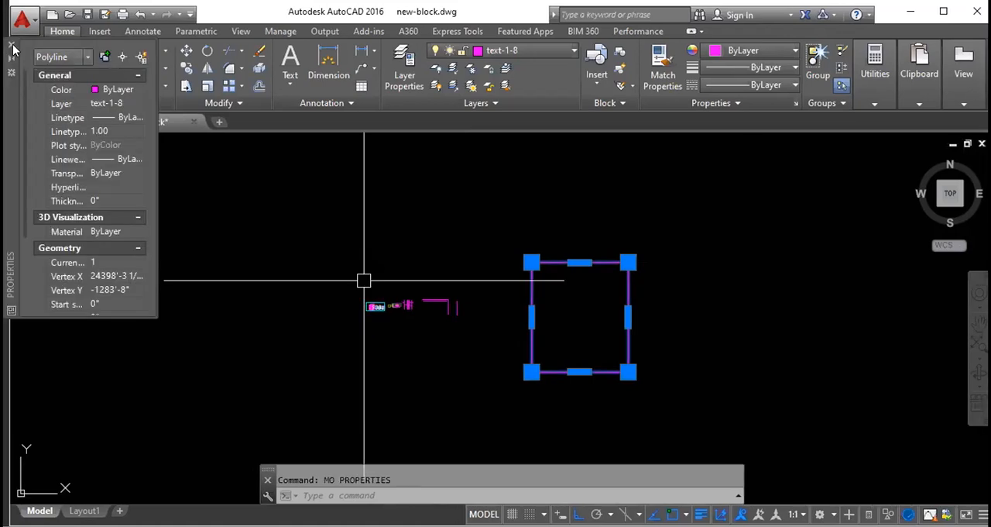
click(13, 49)
text(m)
key(Return)
click(573, 262)
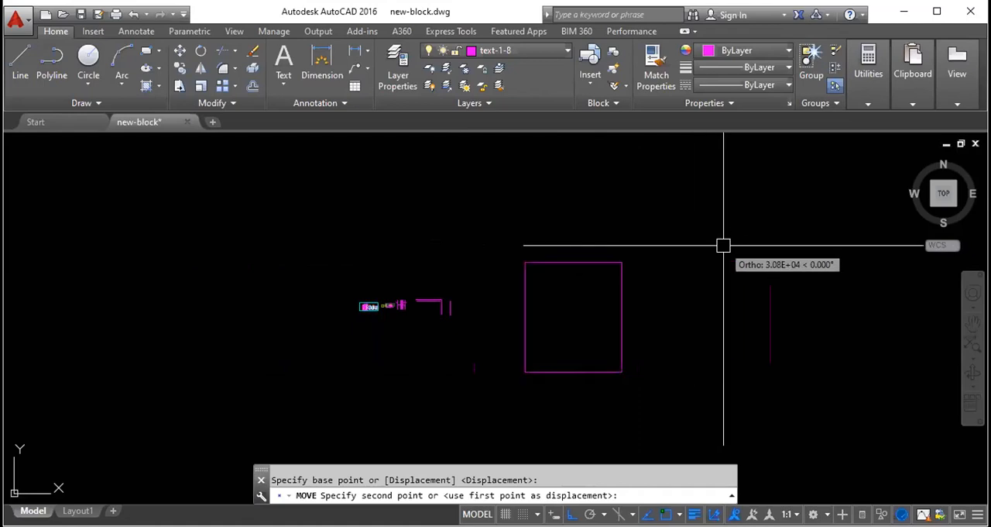
key(Escape)
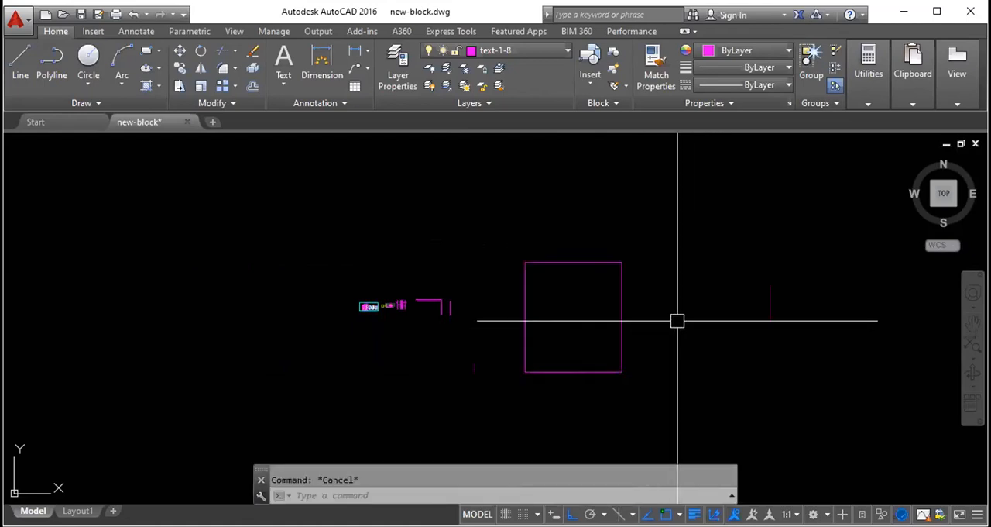
text(m)
key(Return)
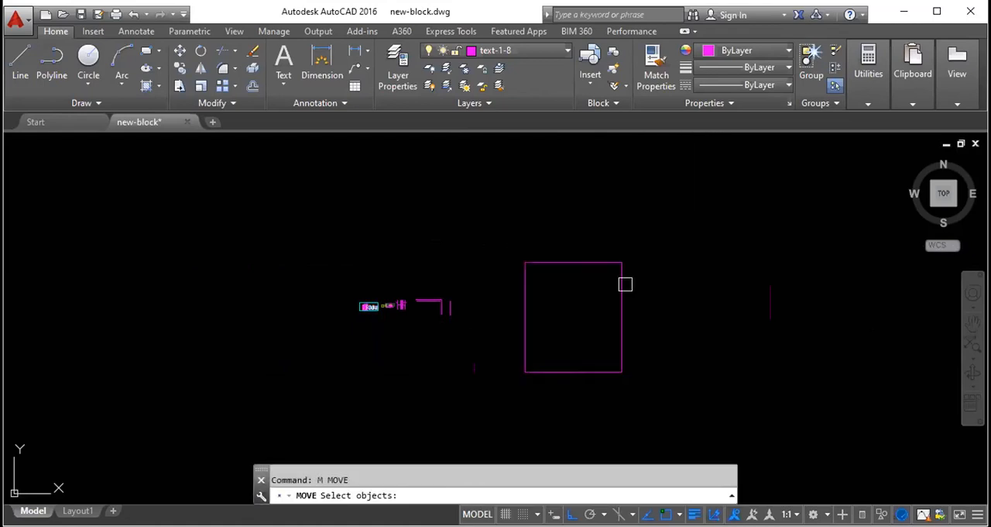
click(624, 284)
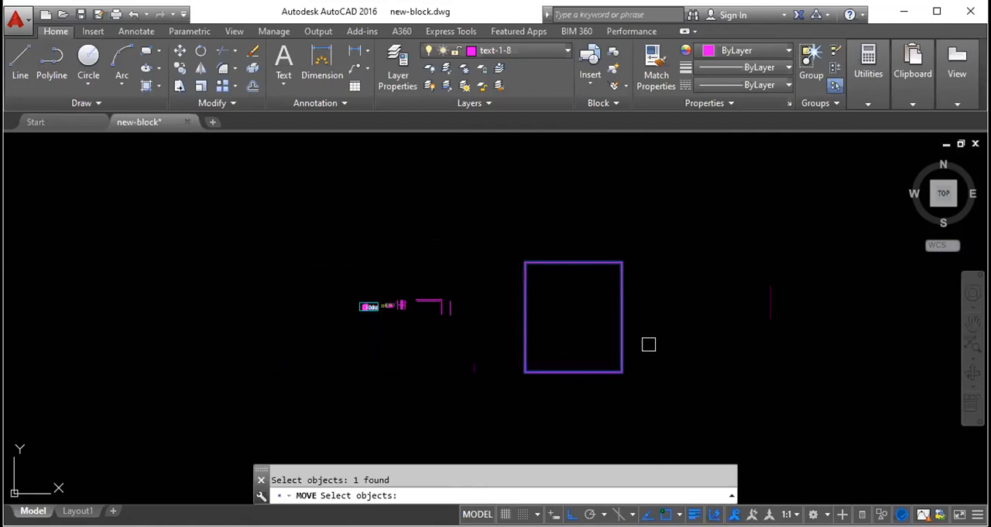
key(Return)
click(573, 263)
key(Escape)
click(663, 334)
click(575, 276)
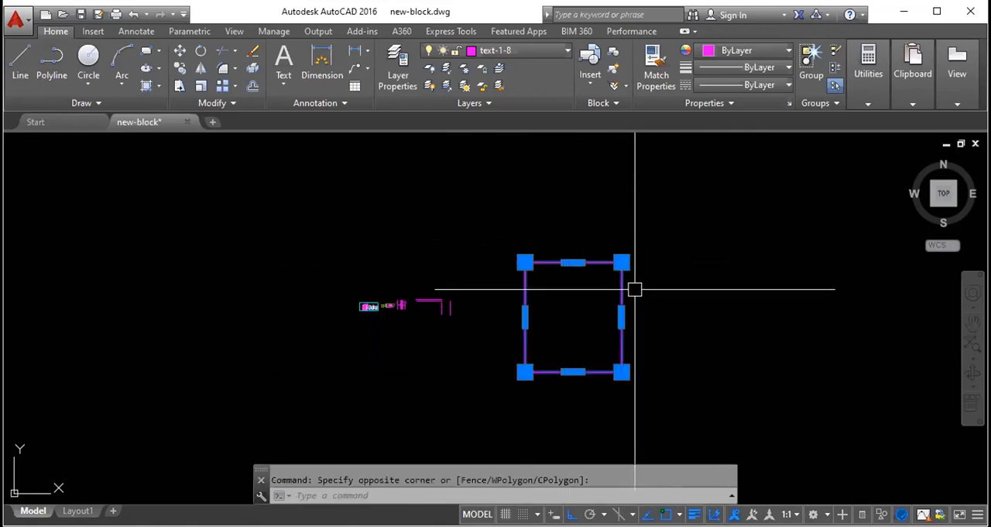
text(m)
key(Return)
click(525, 264)
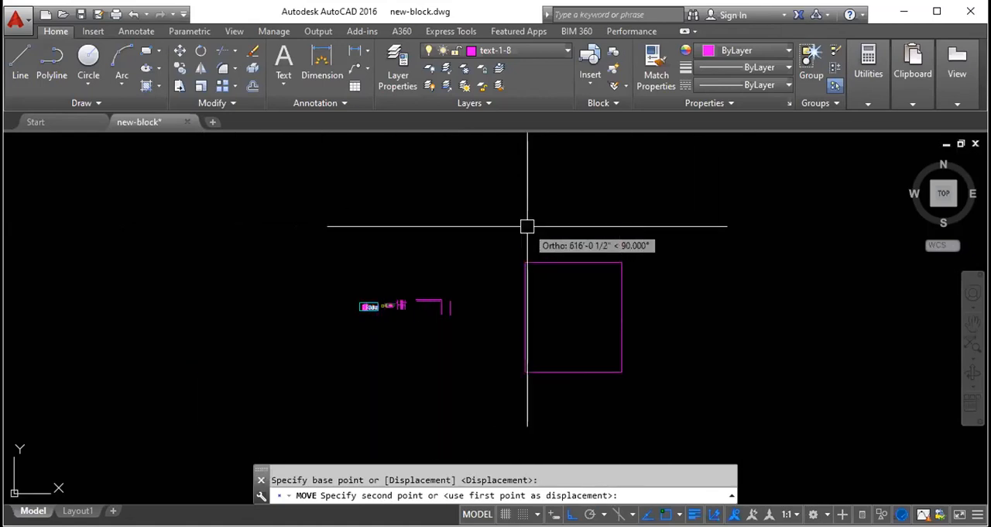
key(Escape)
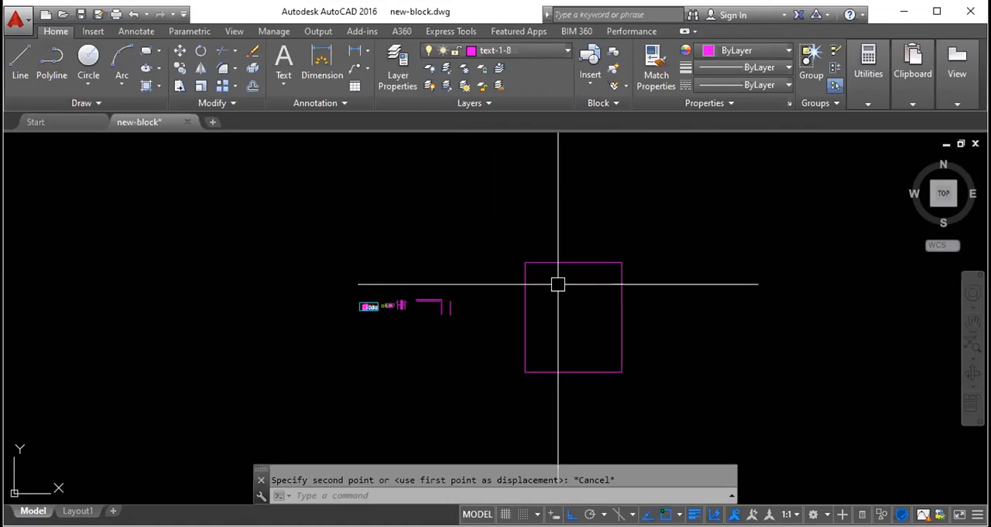
- Copy the large rectangle from its upper-left corner to a spot straight east of it
text(co)
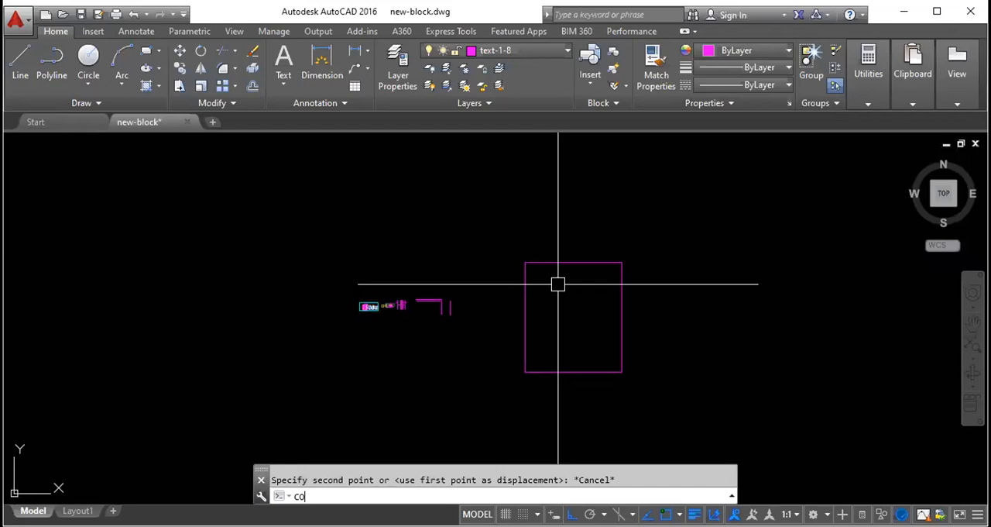
key(Return)
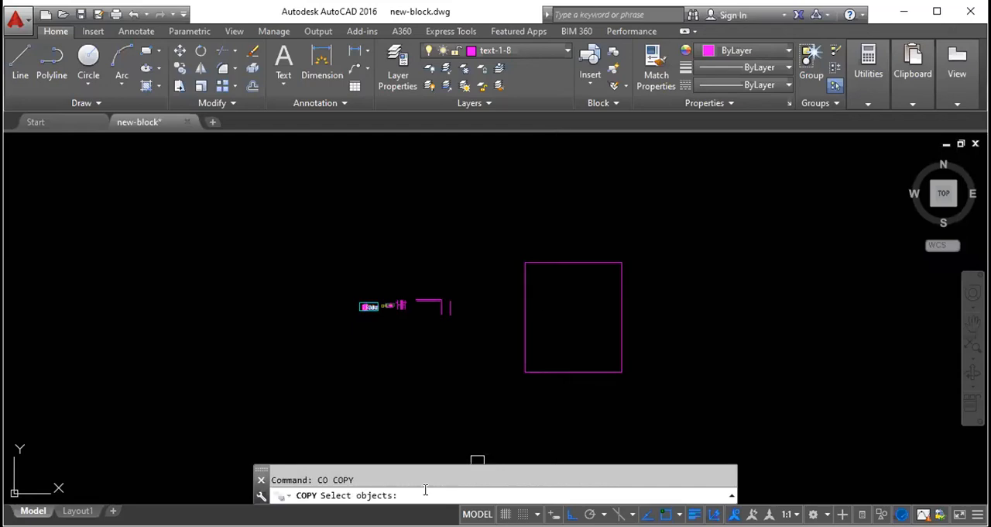
click(525, 280)
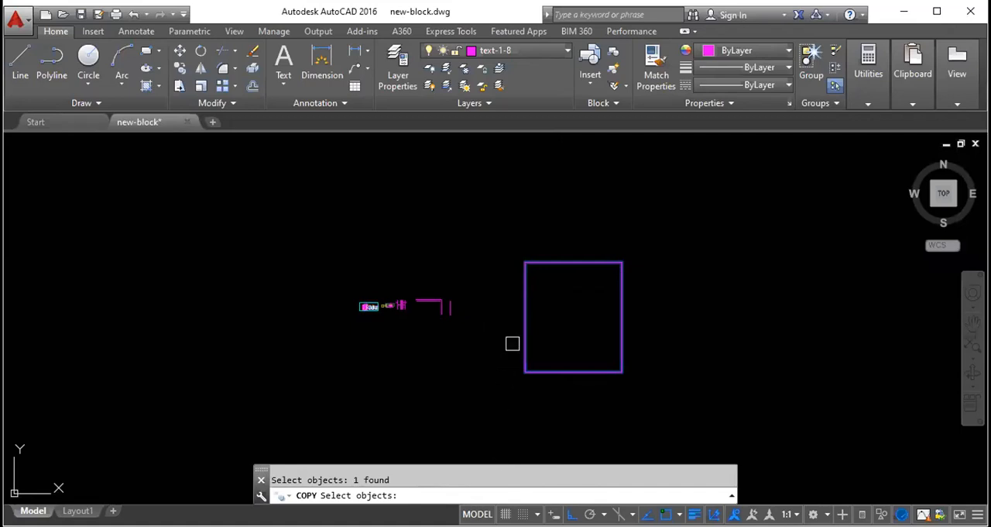
key(Return)
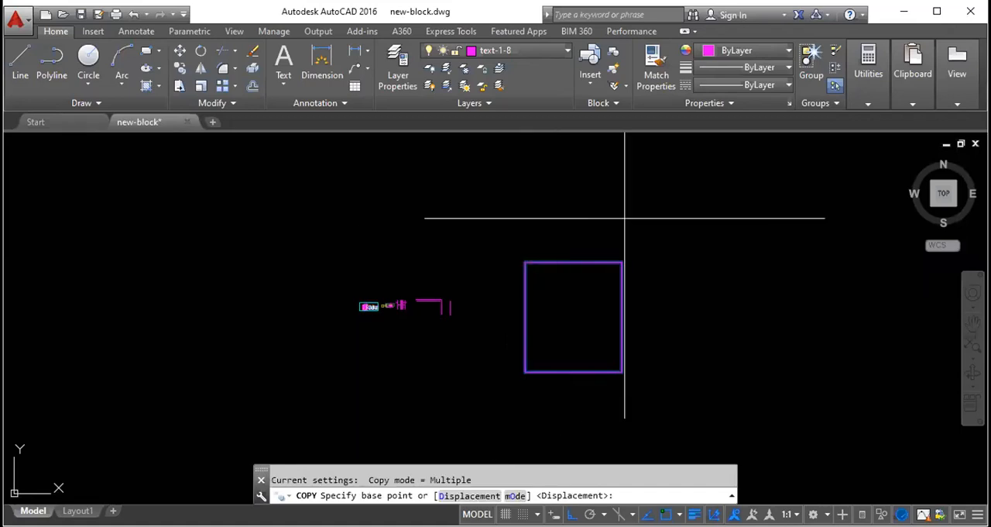
click(525, 263)
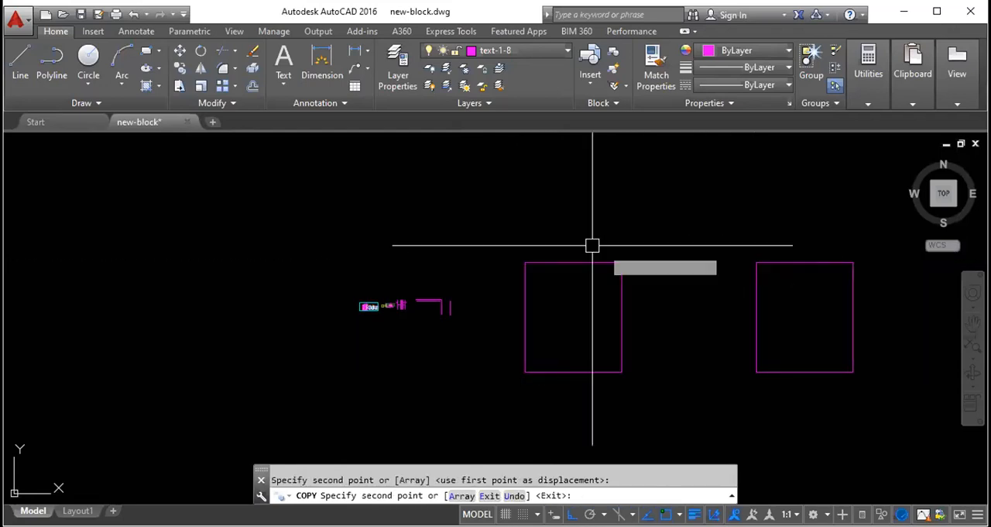
key(Escape)
scroll(569, 239, down, 4)
scroll(635, 289, up, 4)
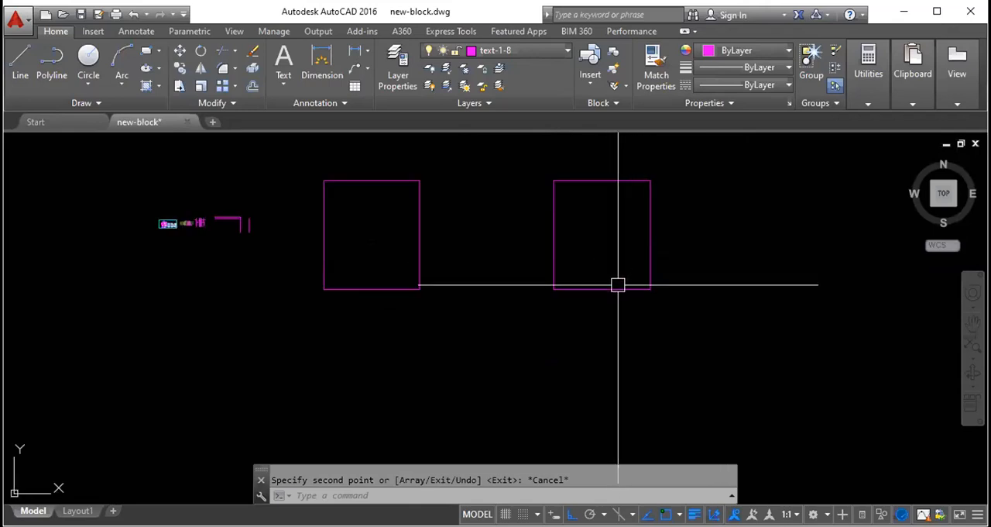
- Copy the eastern rectangle vertically from its upper-right corner, placing two copies below it and one above it
scroll(604, 232, down, 3)
click(629, 233)
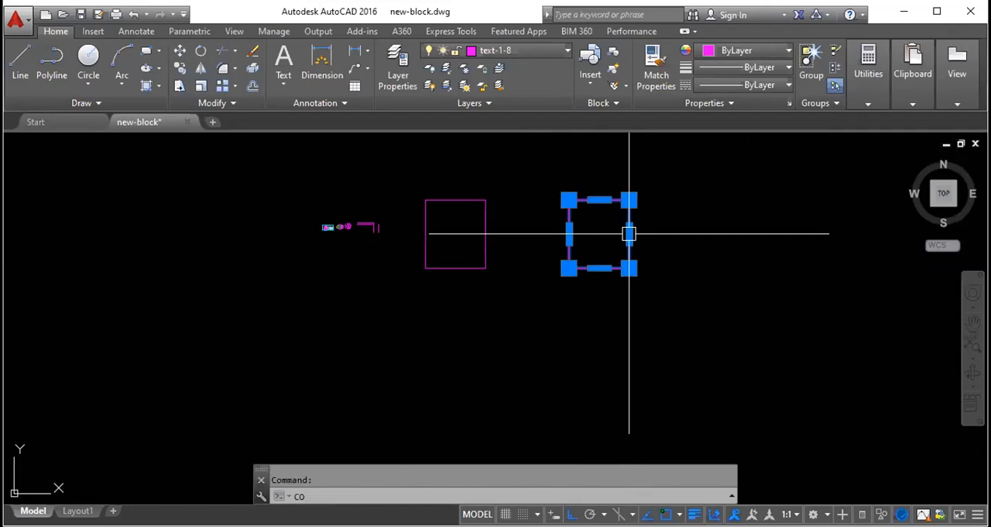
key(Return)
click(629, 200)
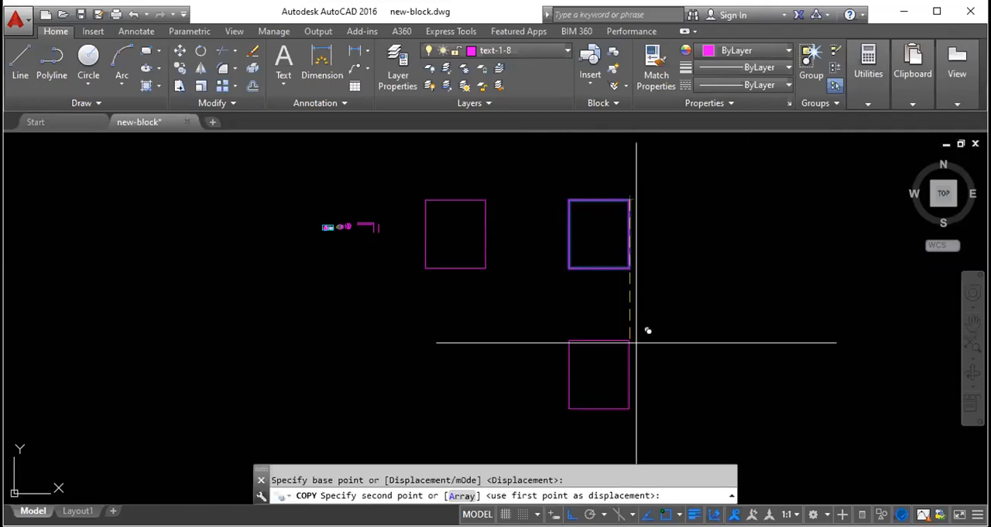
click(640, 383)
scroll(635, 286, down, 2)
click(640, 416)
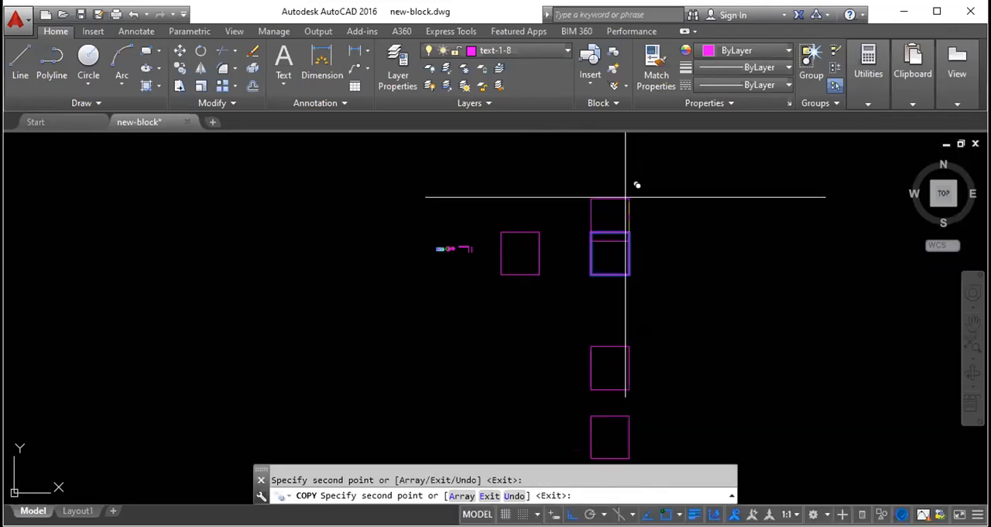
click(629, 154)
key(Escape)
- Erase the original large rectangle together with all its copies
click(639, 422)
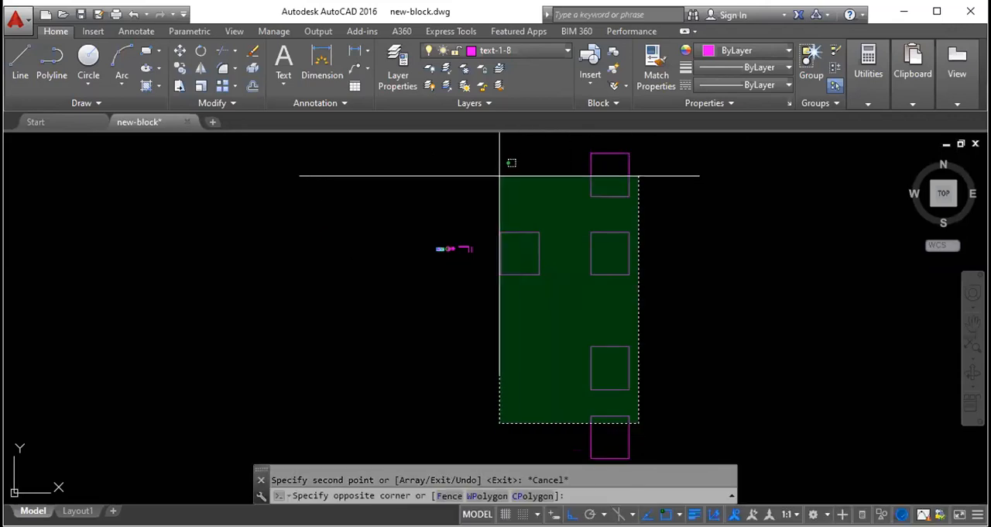
click(499, 176)
key(Delete)
- Move the separate vertical line east of the corner horizontally farther east
middle_drag(516, 215, 391, 270)
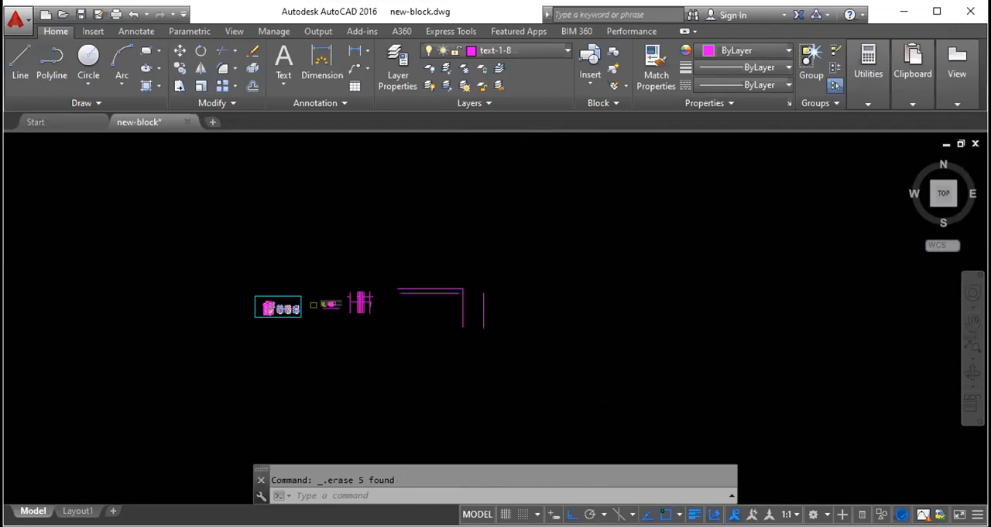
scroll(456, 250, up, 2)
scroll(469, 411, up, 4)
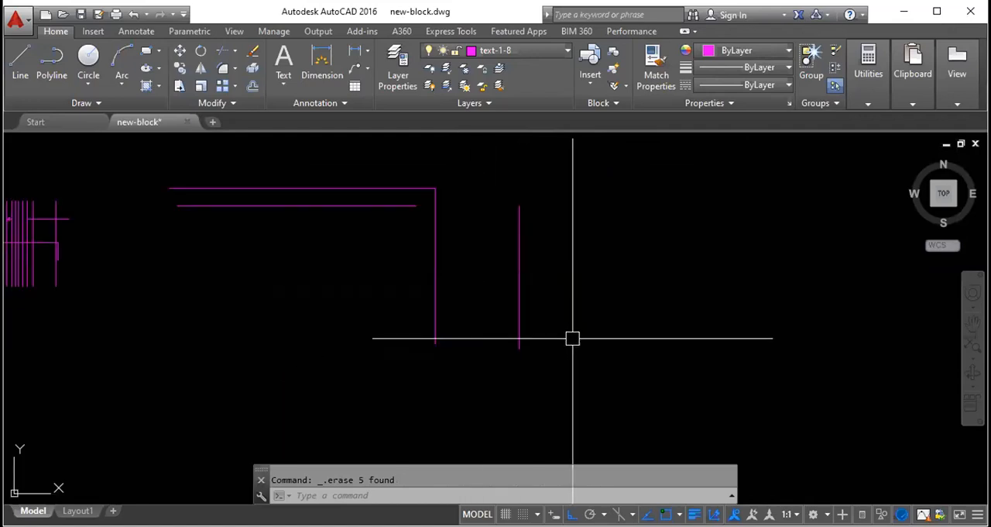
text(m)
key(Return)
click(518, 333)
key(Return)
click(533, 263)
click(702, 276)
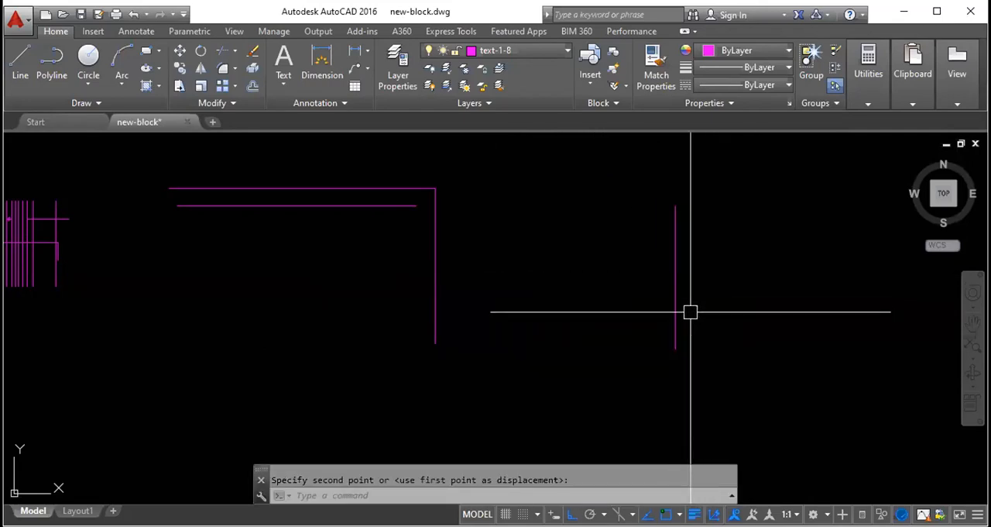
- Copy the separate vertical line from its upper endpoint, placing eleven copies along a horizontal row across the corner lines and just east of the source
text(co)
key(Return)
click(673, 222)
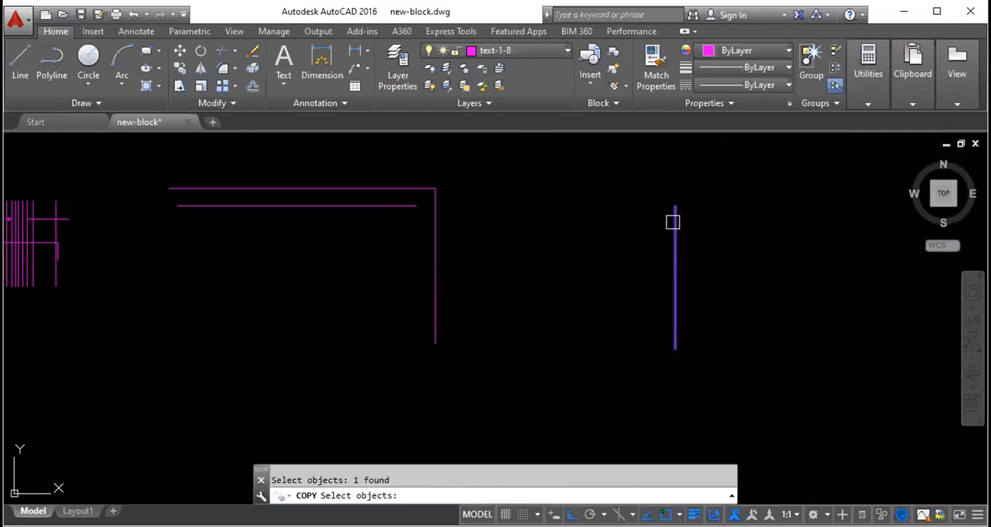
key(Return)
click(675, 206)
click(540, 205)
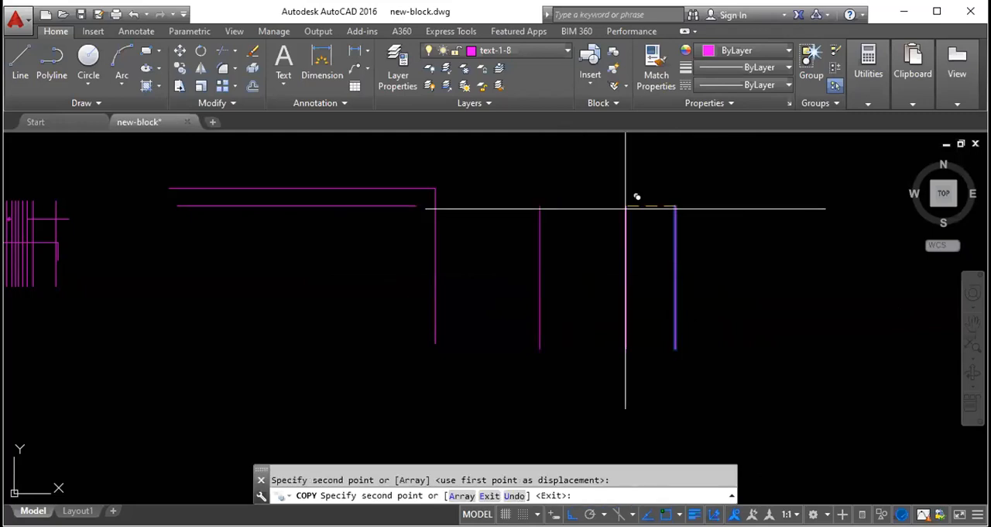
click(481, 206)
click(301, 206)
click(136, 205)
click(187, 205)
click(332, 205)
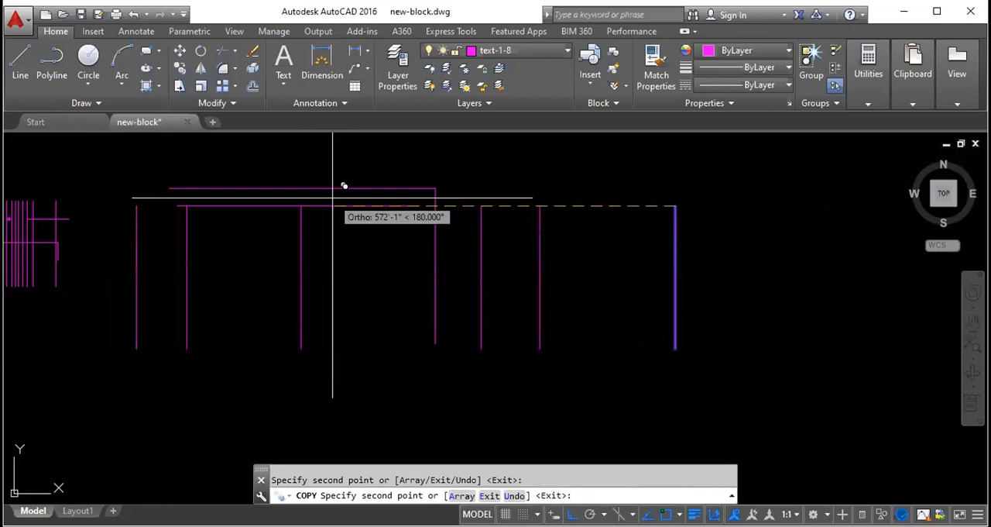
click(386, 205)
click(500, 206)
click(577, 205)
click(649, 205)
click(721, 206)
key(Escape)
- Erase the whole row of vertical lines, including the corner's own vertical line
click(772, 293)
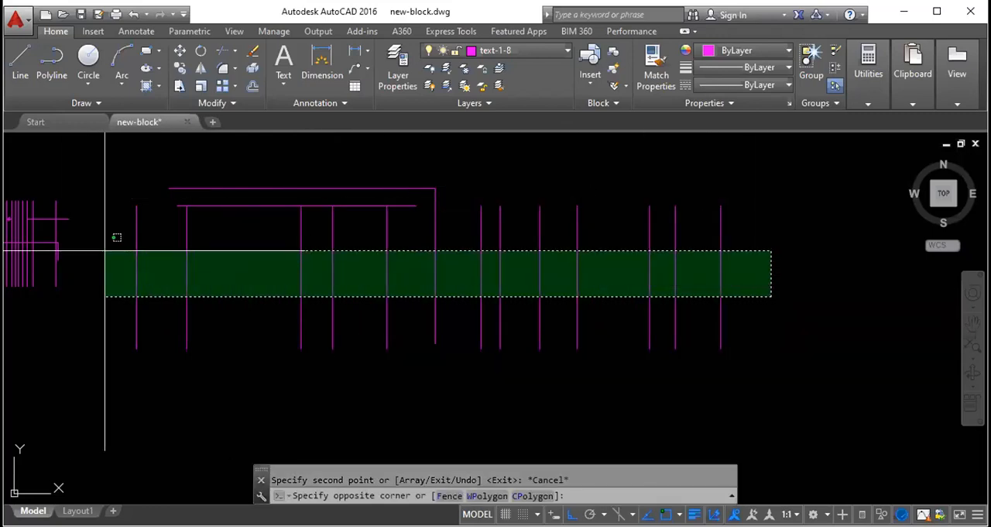
click(103, 259)
key(Delete)
- Erase the two remaining horizontal corner lines and the cluster of crossing practice lines west of them
scroll(279, 201, down, 3)
click(454, 336)
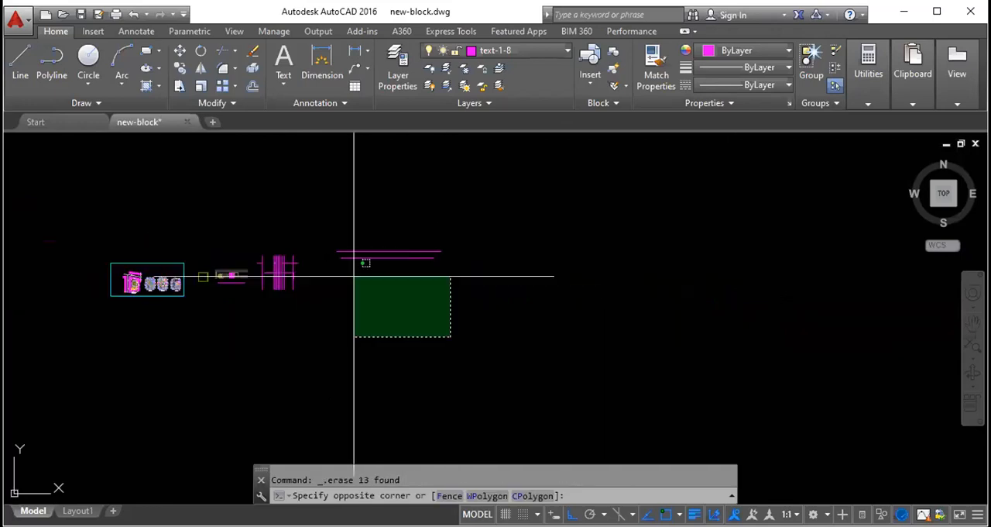
click(255, 196)
key(Delete)
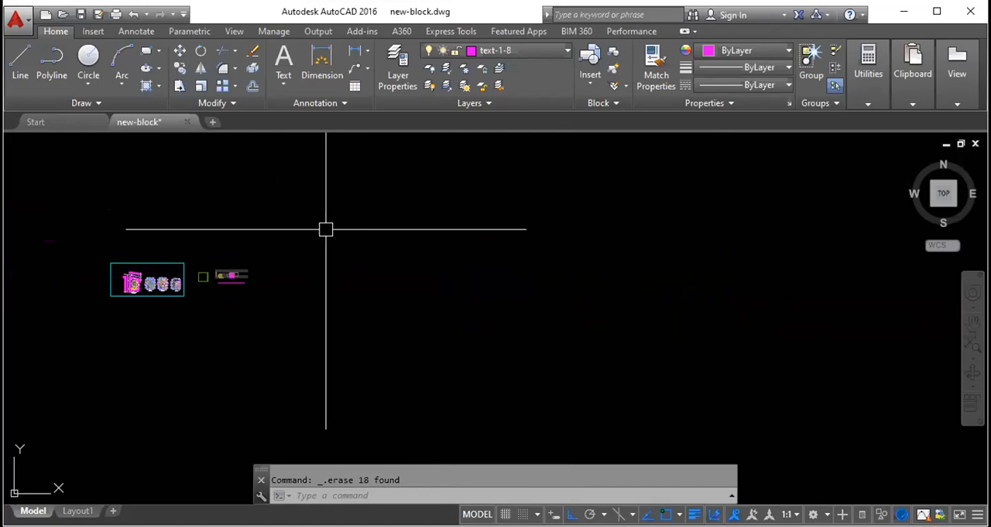
scroll(347, 237, up, 3)
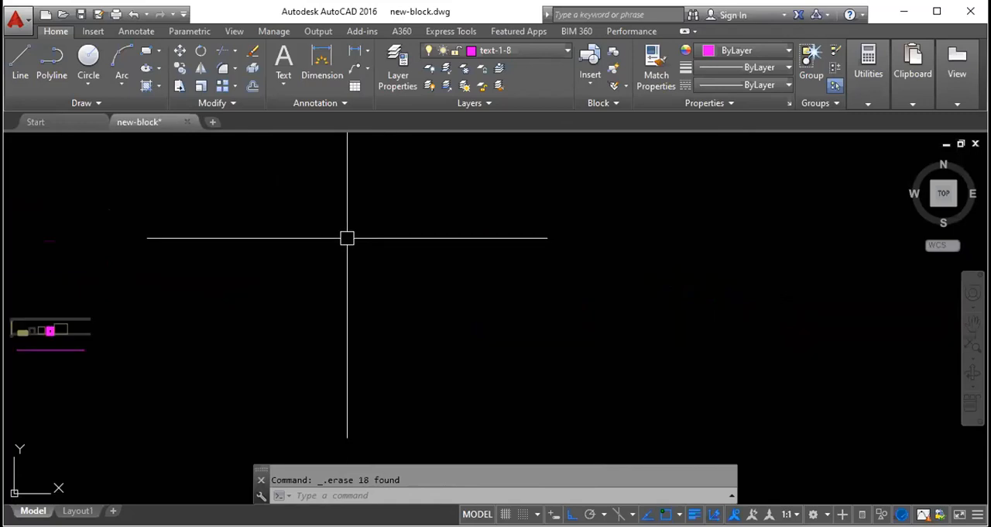
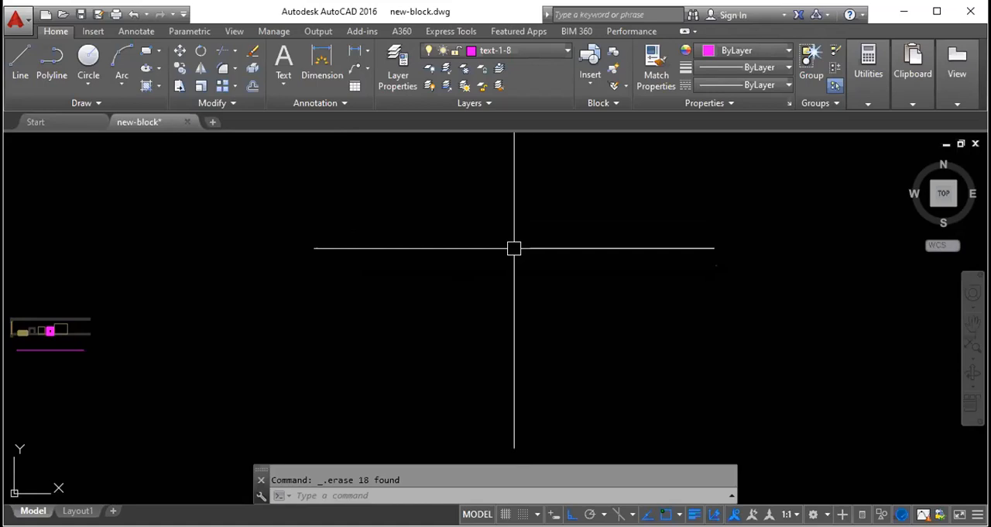
- Draw a tall rectangle in the empty area east of the existing blocks
text(RE)
key(Return)
click(254, 215)
key(Escape)
text(REC)
key(Return)
click(308, 210)
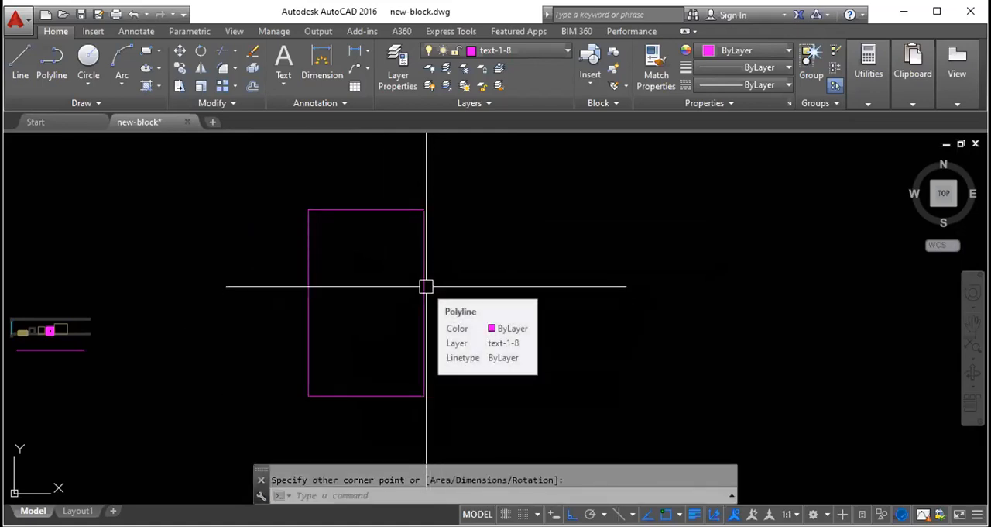
- Try rotating the rectangle freehand about its upper-left corner with Ortho off, and undo the rotation
click(425, 286)
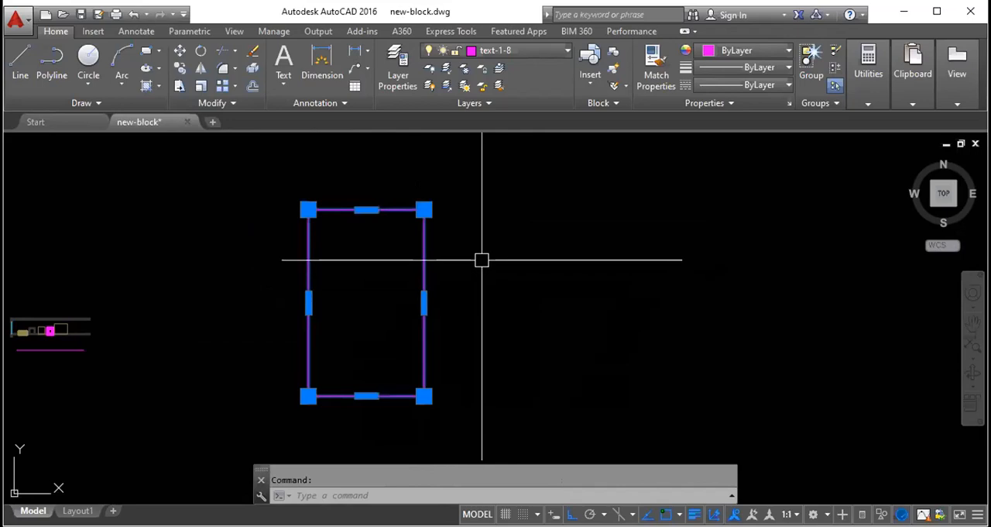
text(RO)
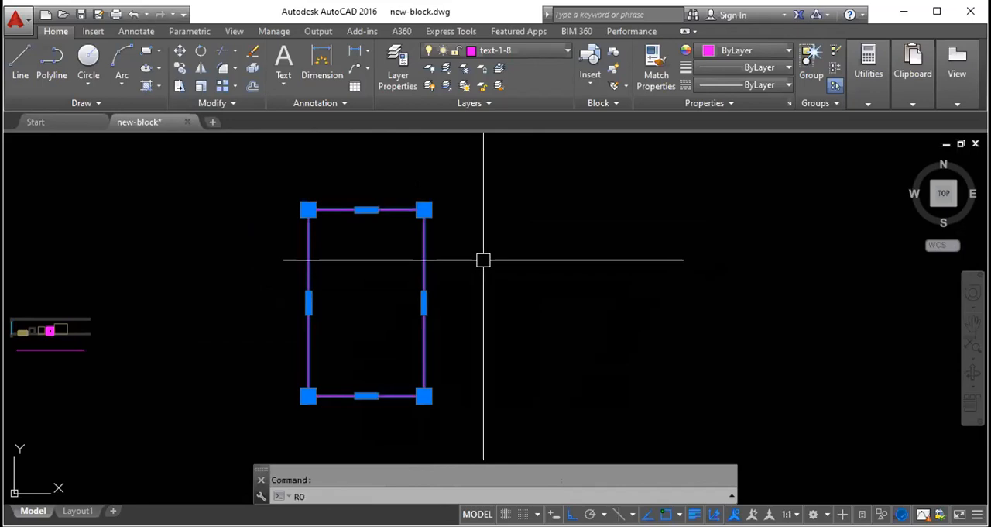
key(Return)
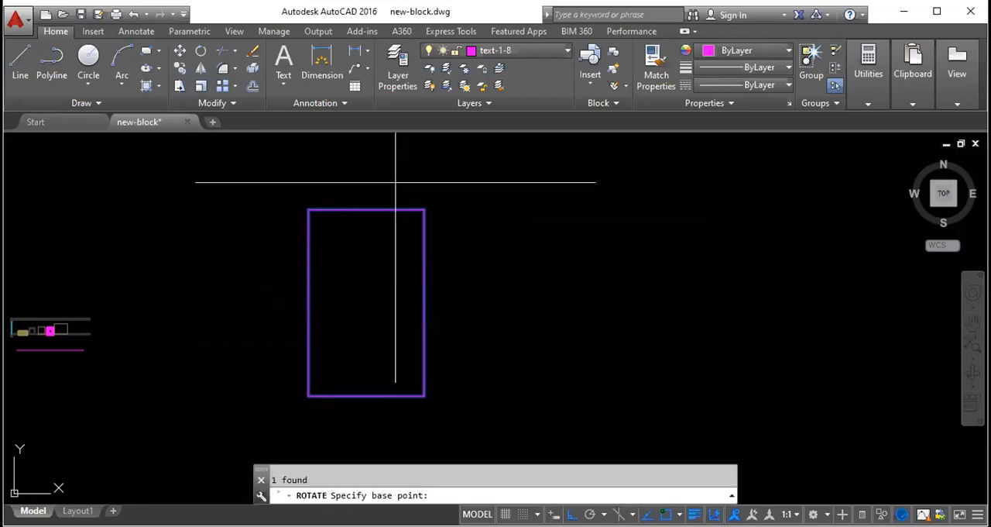
click(310, 210)
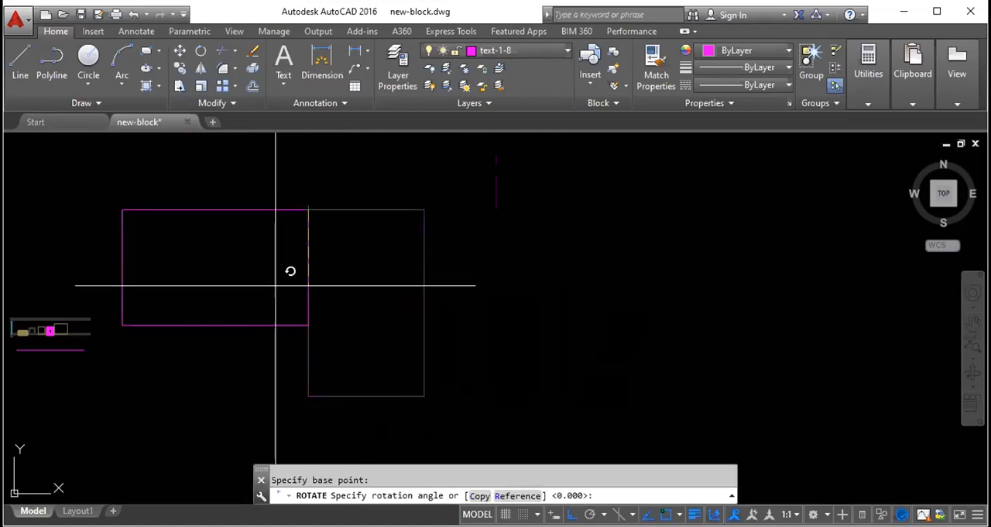
click(553, 513)
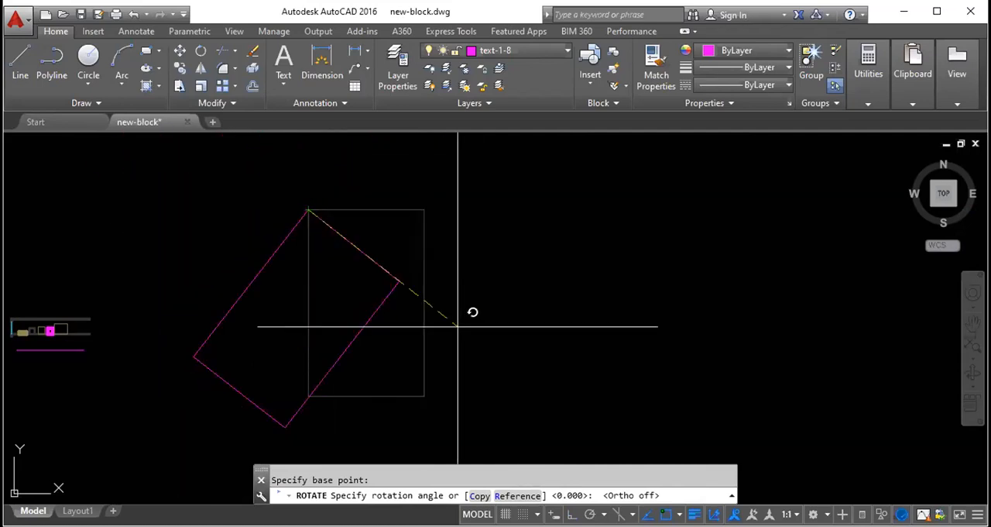
scroll(415, 385, down, 4)
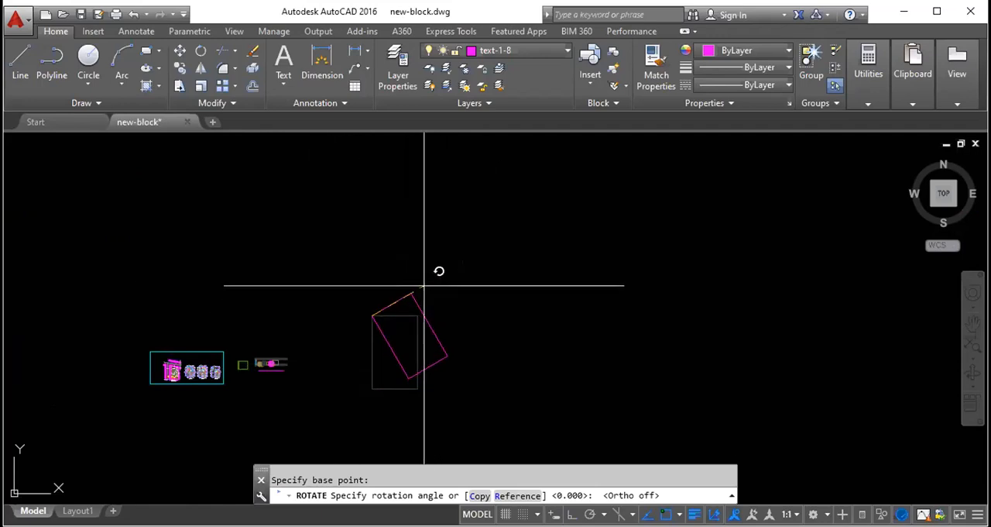
click(410, 243)
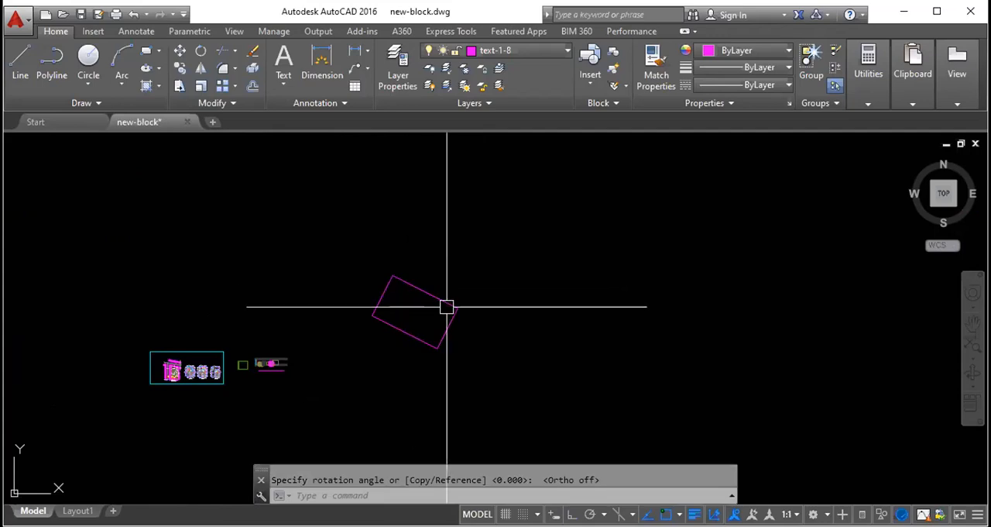
key(ctrl+z)
- Rotate the rectangle by 89 degrees about the midpoint of its top edge, with Ortho off
click(418, 273)
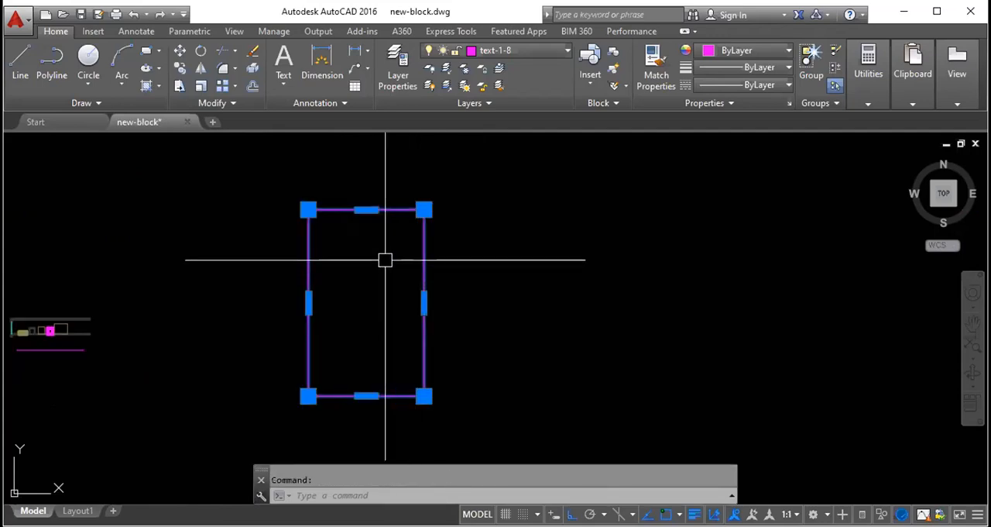
text(ro)
key(Return)
click(366, 209)
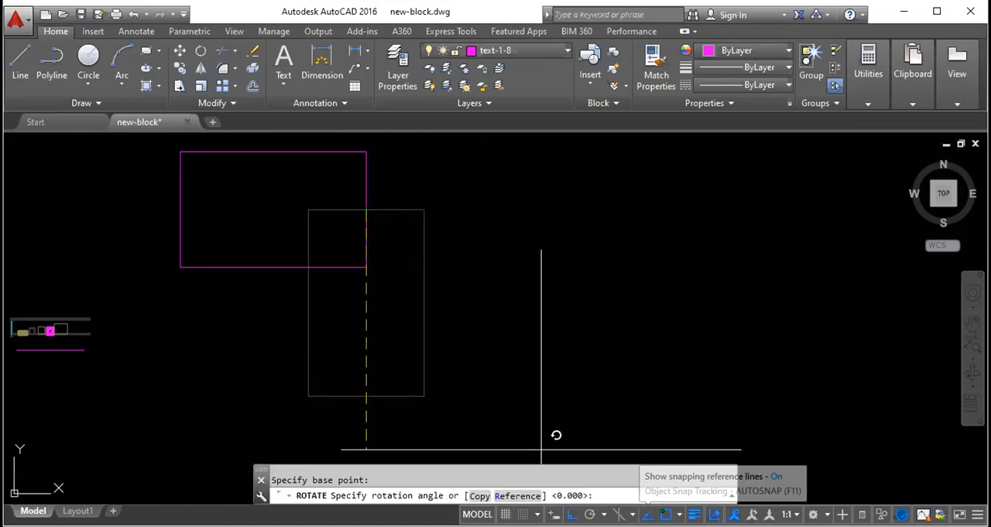
key(F11)
key(F11)
key(F8)
scroll(483, 329, down, 4)
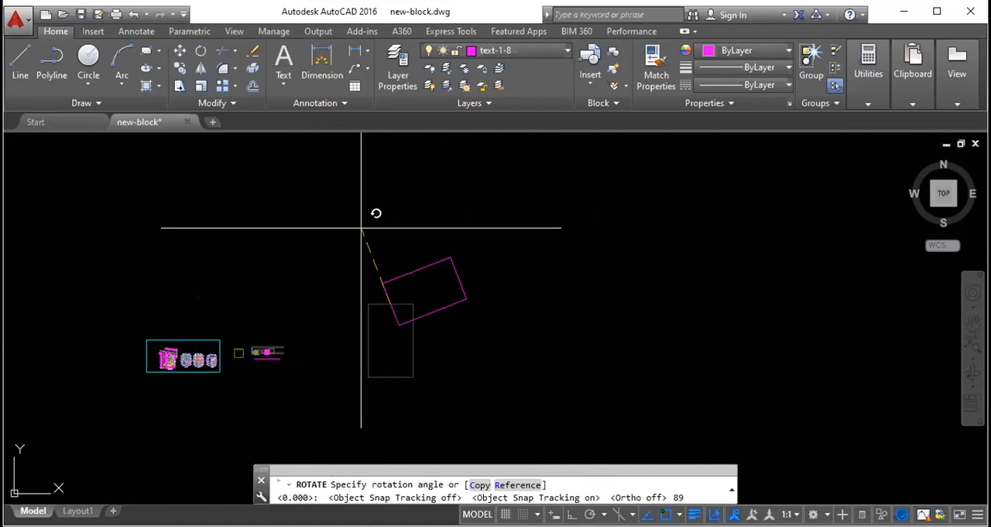
key(Return)
- Erase the rotated rectangle
scroll(432, 339, up, 5)
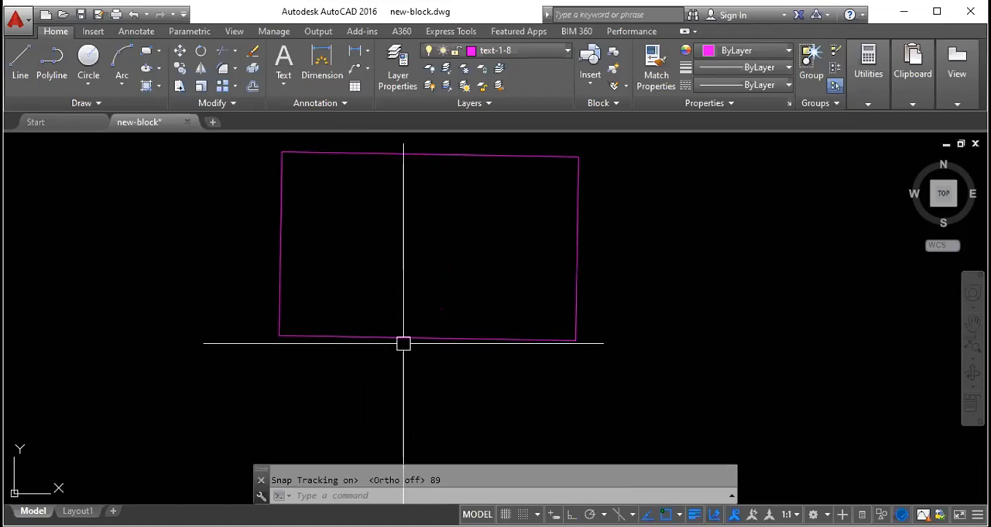
scroll(418, 356, up, 3)
scroll(442, 348, down, 6)
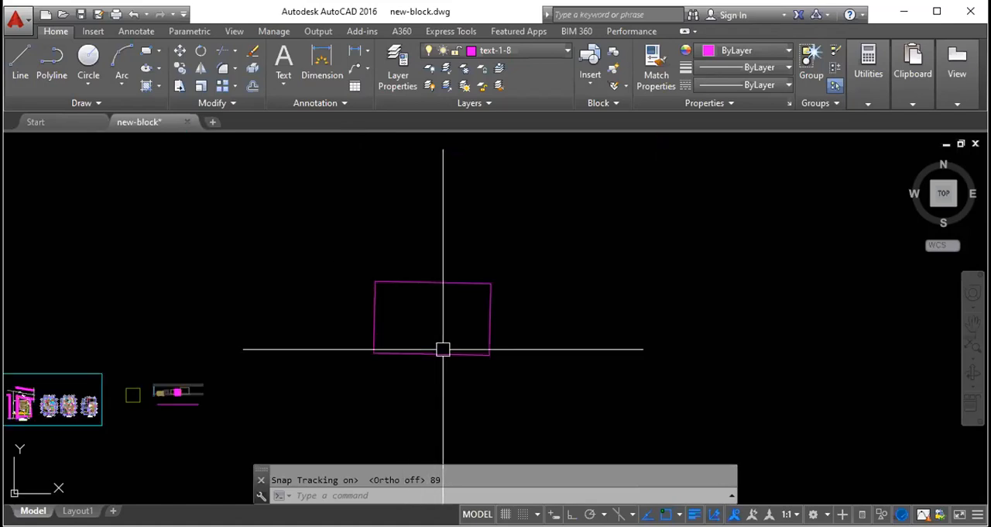
click(442, 350)
key(Delete)
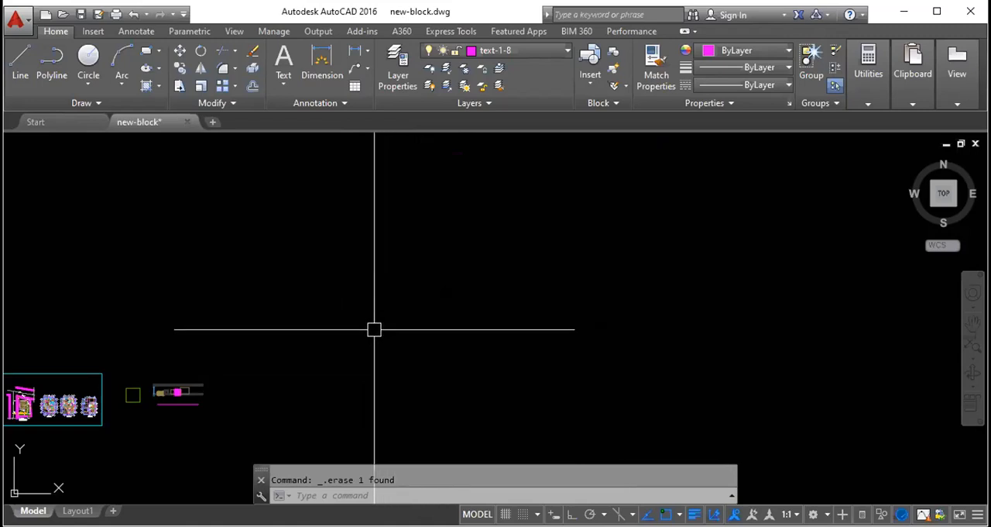
- Draw a single diagonal line sloping down to the east in the empty area east of the blocks
text(l)
key(Return)
click(310, 287)
click(573, 380)
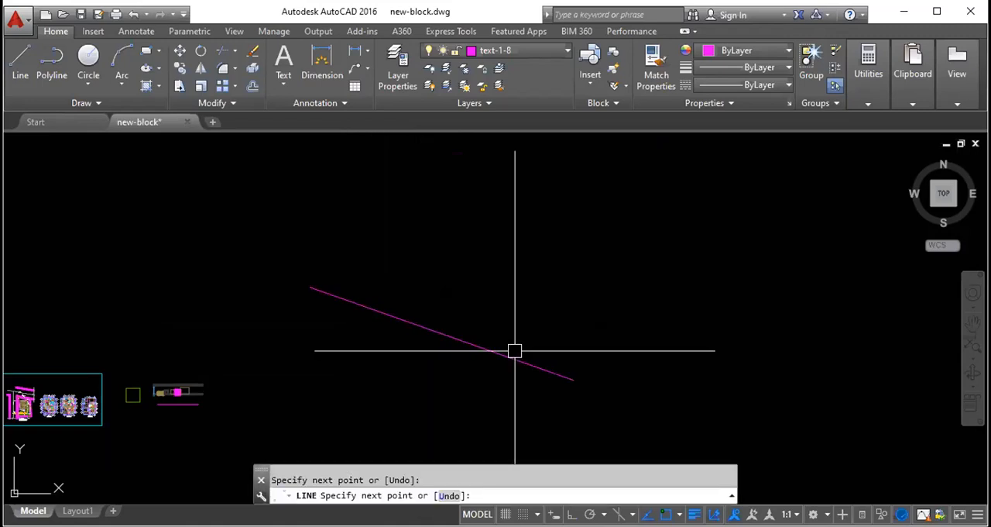
key(Escape)
click(438, 334)
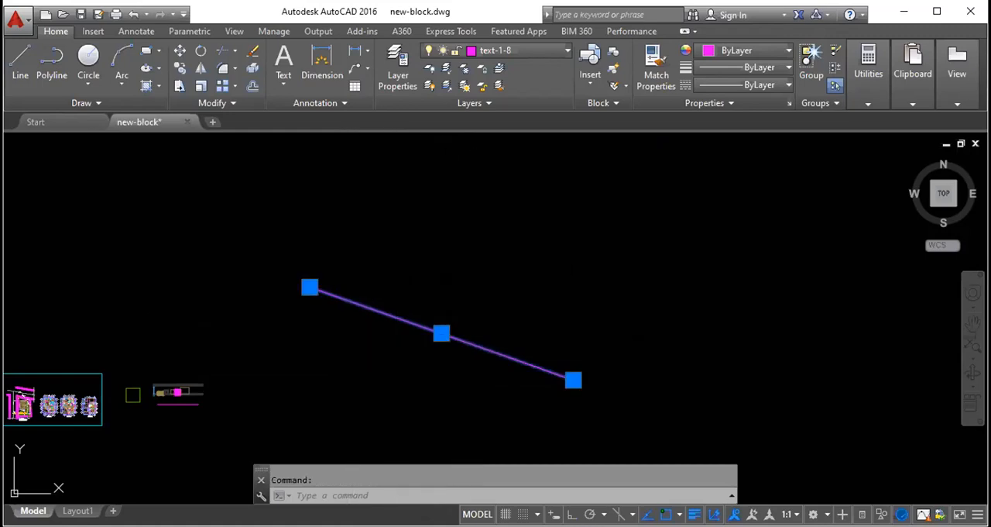
key(Escape)
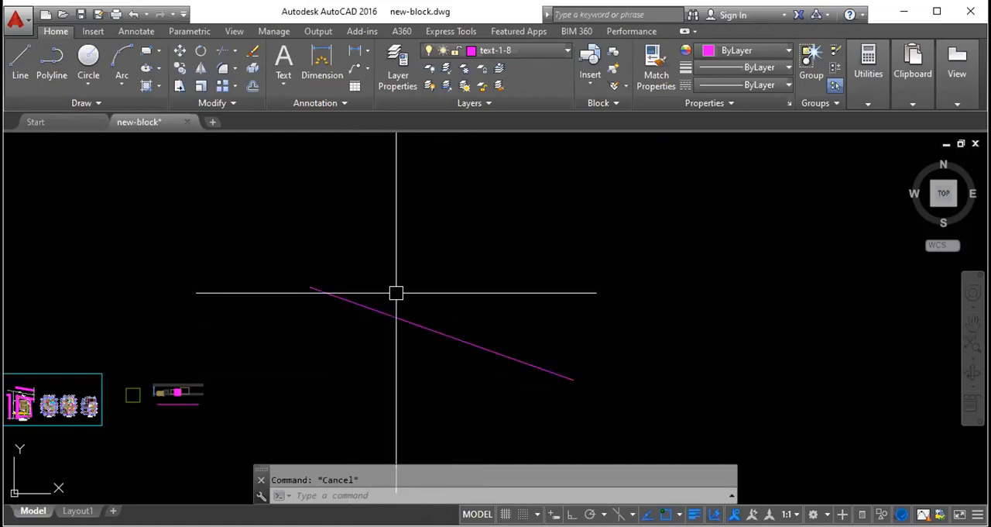
- Rotate the diagonal line freehand about its midpoint to a steeper slope
text(ro)
key(Return)
click(332, 295)
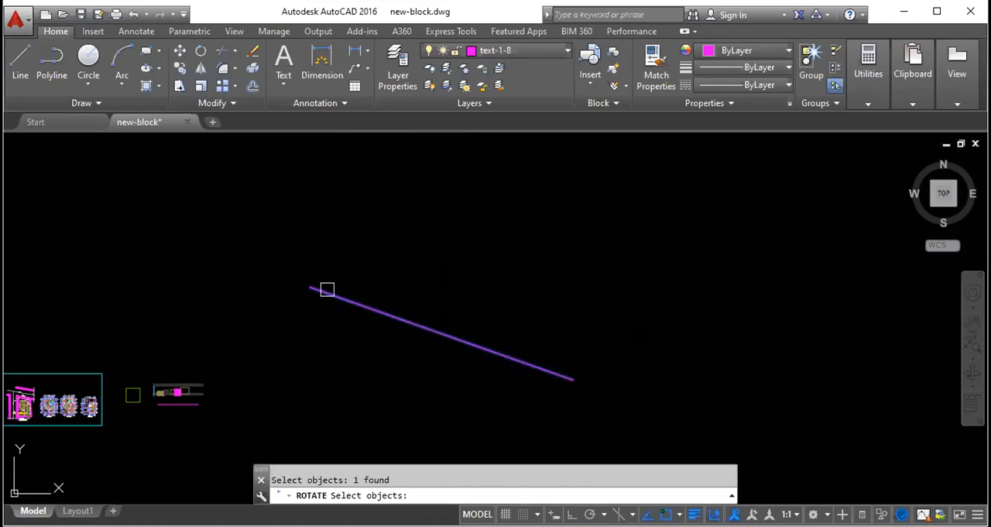
key(Return)
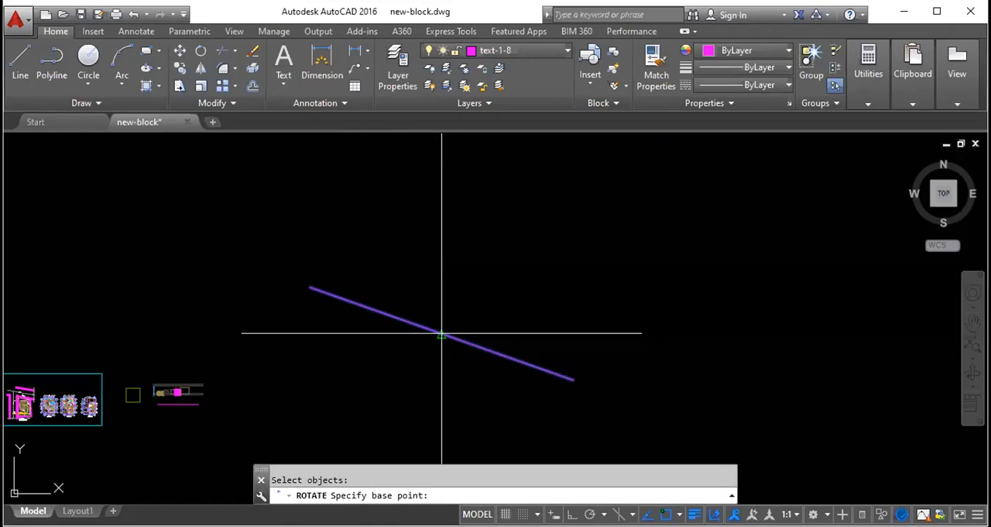
click(441, 333)
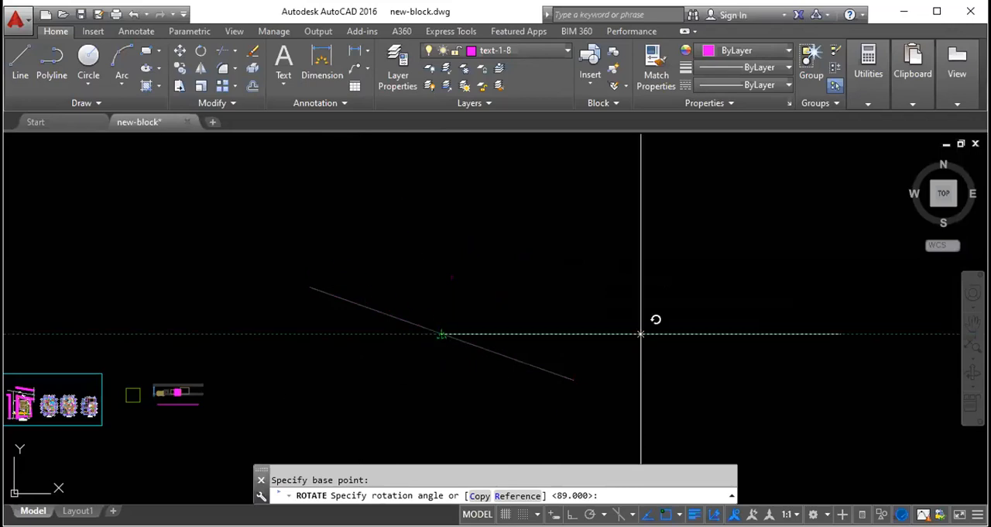
click(322, 227)
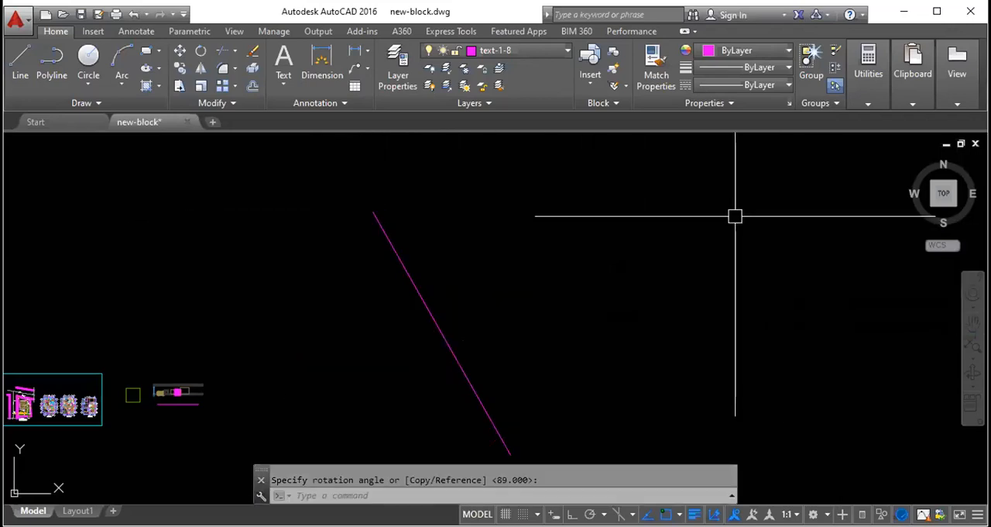
- Erase the rotated line and the magenta horizontal line below the row of small rectangles
click(472, 312)
click(369, 294)
key(Delete)
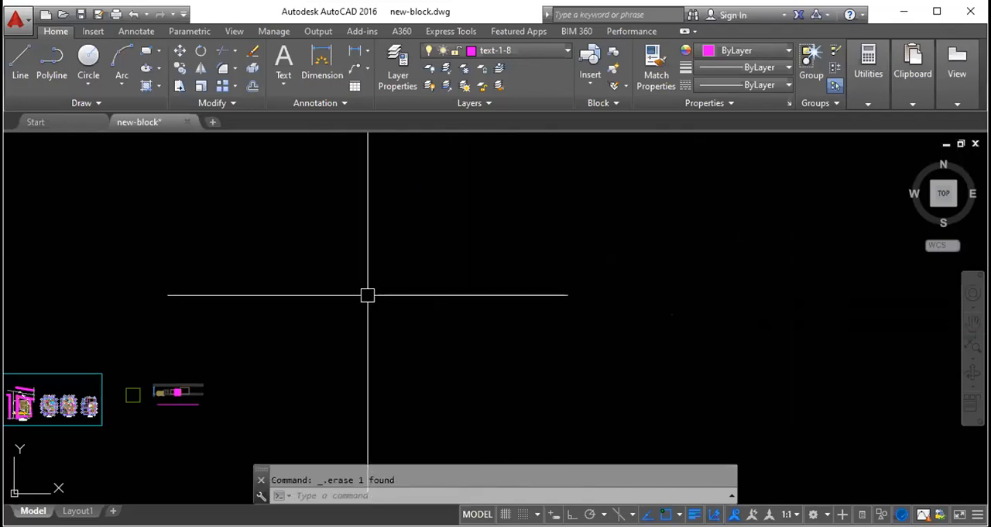
scroll(159, 407, up, 8)
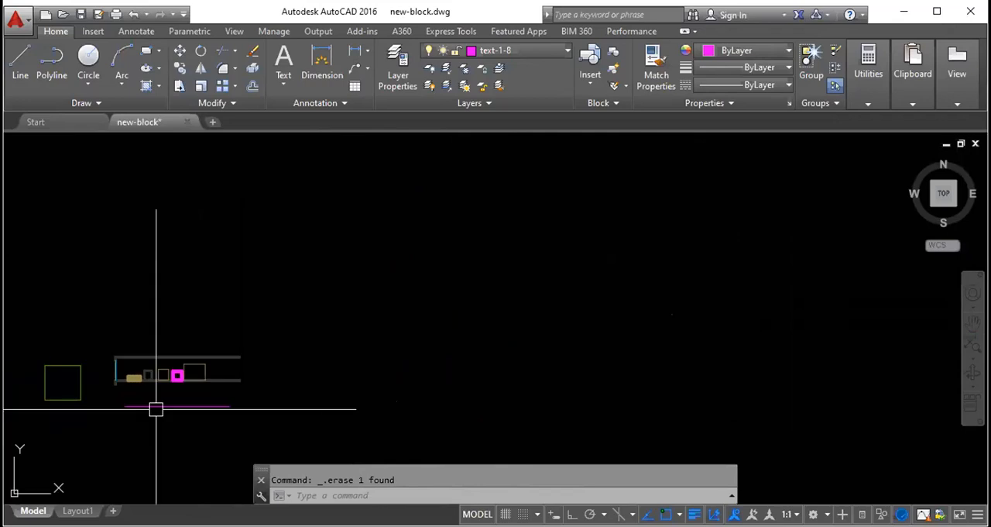
click(220, 408)
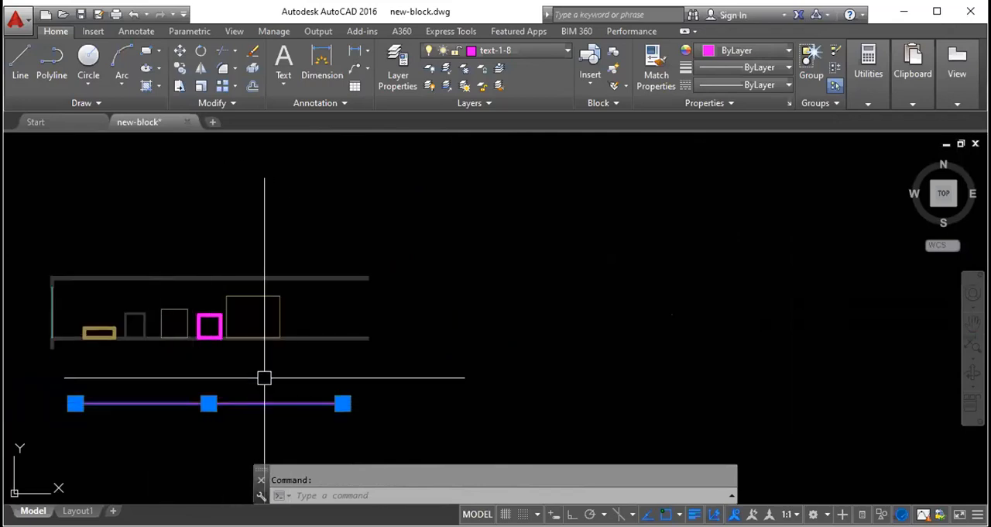
key(Delete)
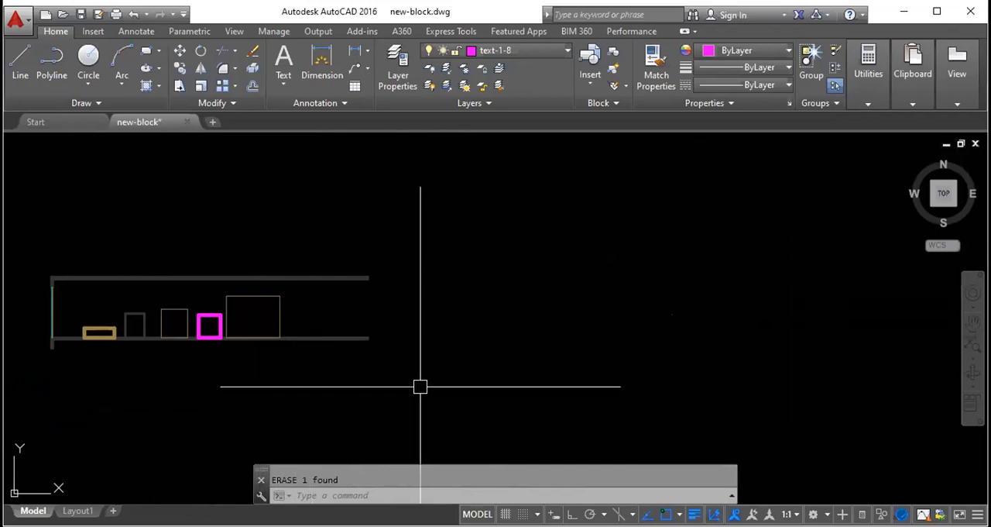
- Draw a diagonal line sloping down to the east, beside the row of small rectangles
key(l)
key(Return)
click(453, 271)
click(664, 356)
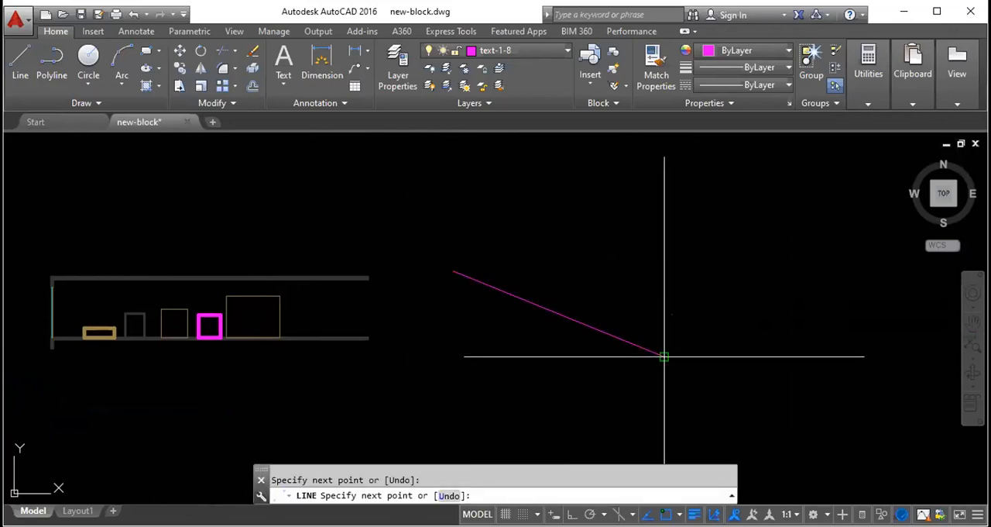
key(Escape)
- Remove the diagonal line beside the small rectangles with the Erase command
click(626, 339)
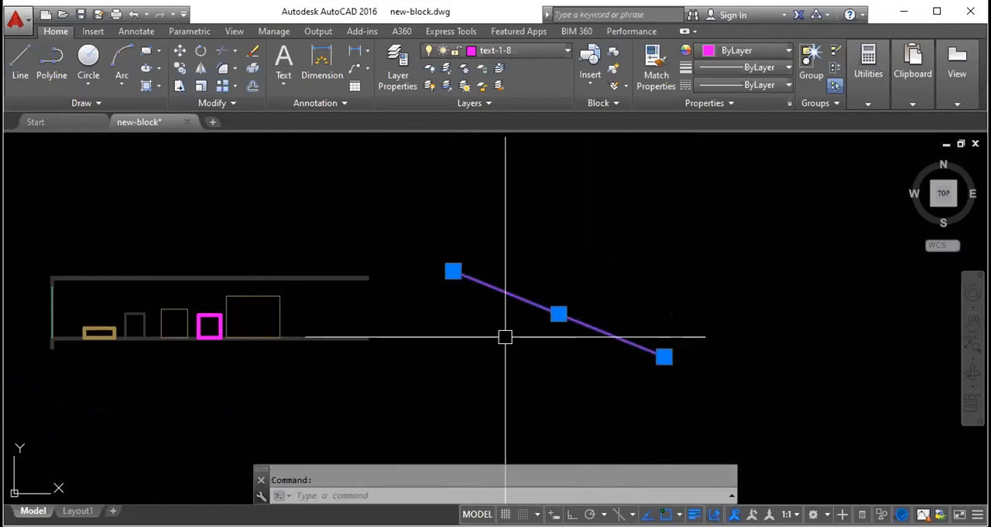
key(e)
key(Return)
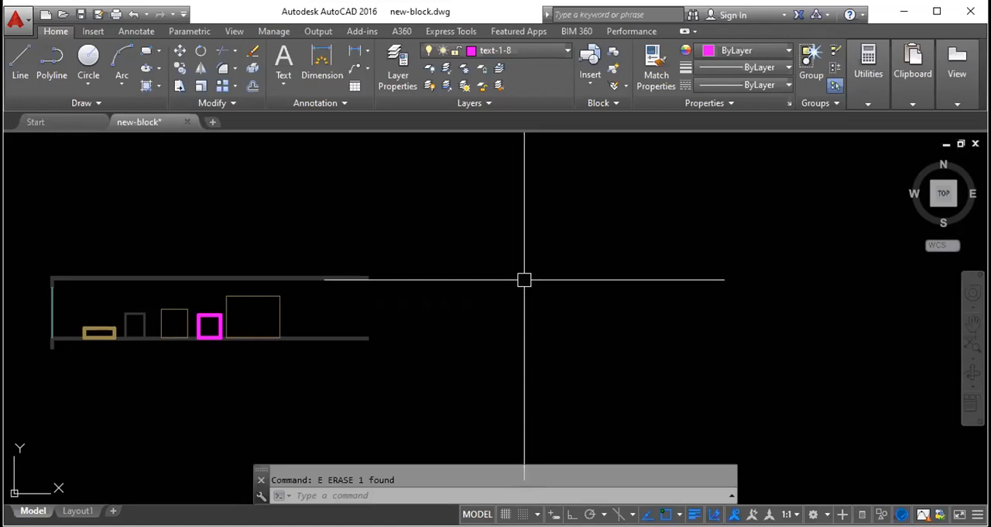
- Draw an infinite construction line rising to the northeast, east of the small rectangles
text(xl)
key(Return)
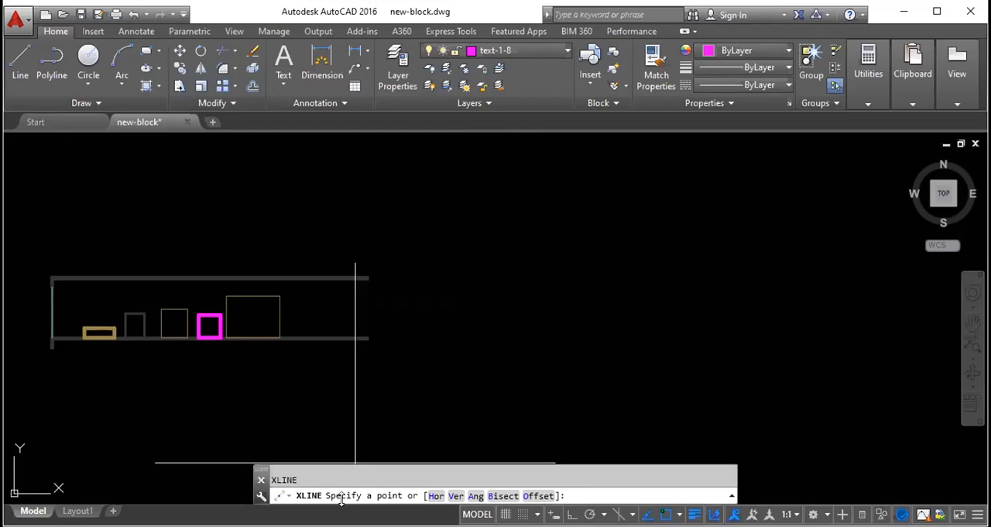
click(522, 250)
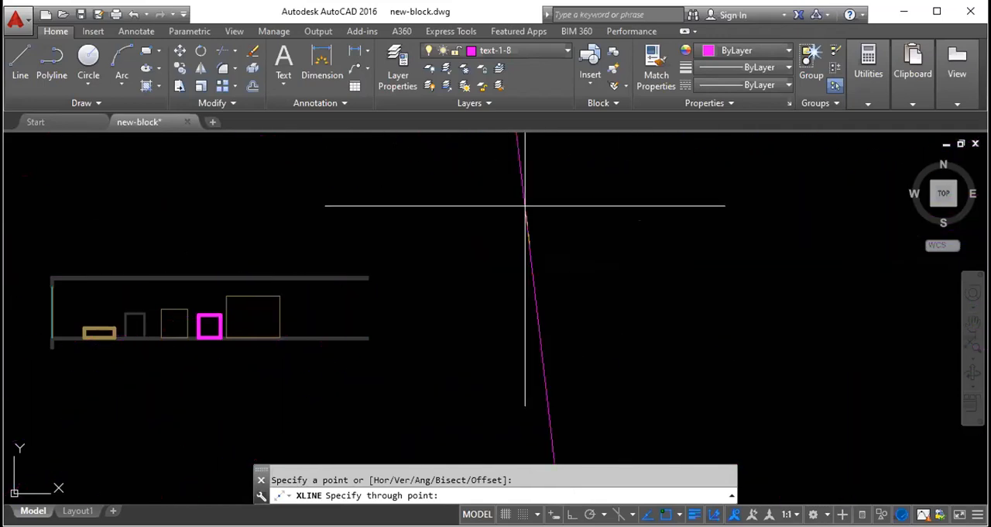
click(567, 199)
key(Escape)
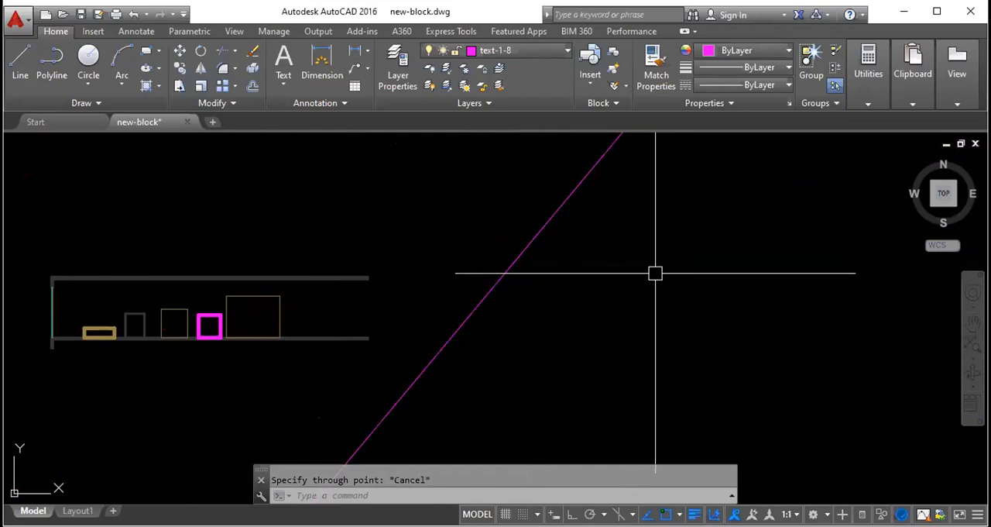
key(Delete)
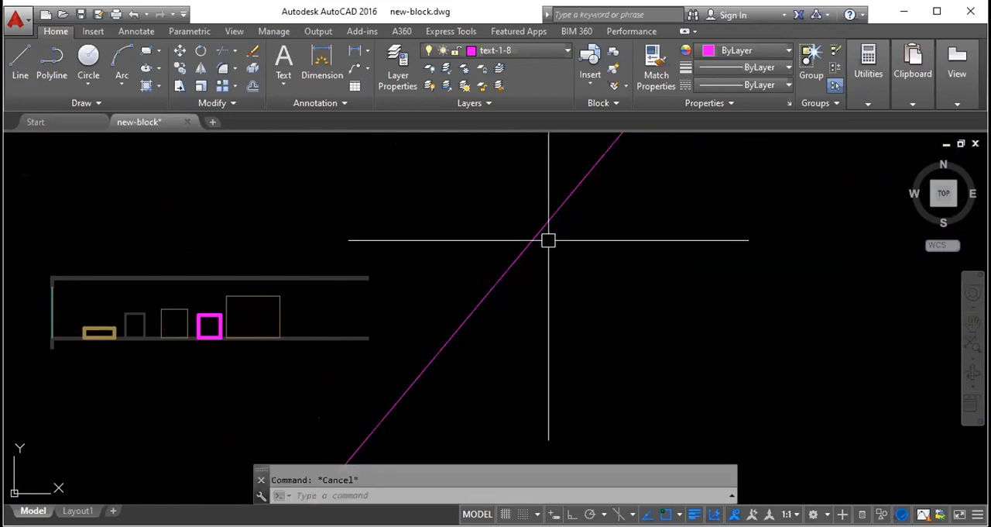
- Draw a second construction line falling to the southeast so that it crosses the first one
text(xl)
key(Return)
click(514, 203)
click(680, 326)
key(Escape)
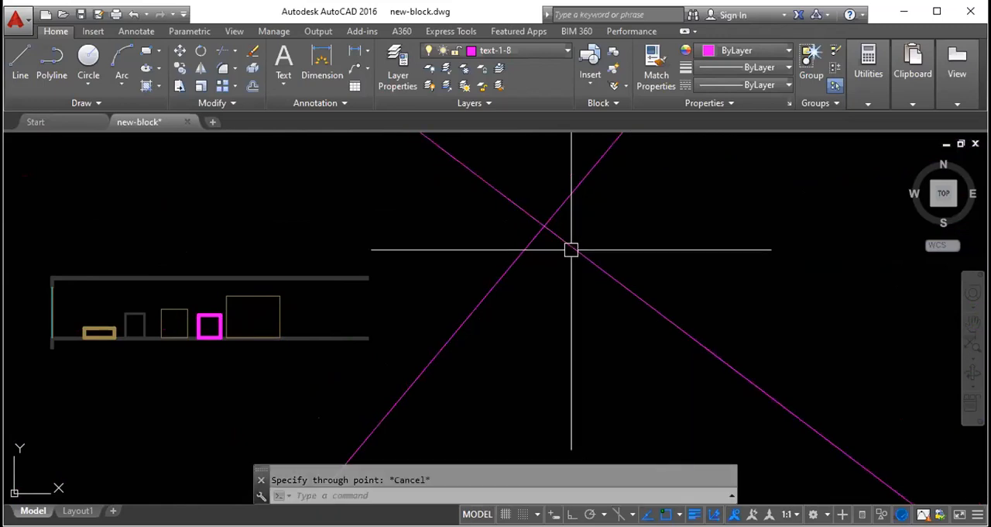
- Offset both construction lines by 50, the falling one to its southwest side and the rising one to its southeast side
click(586, 257)
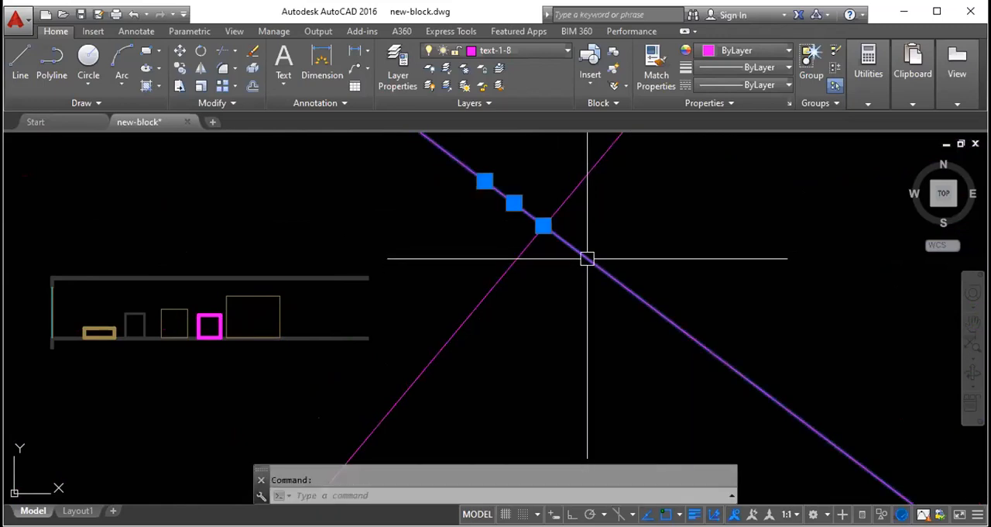
text(o)
key(Return)
text(50)
key(Return)
click(588, 258)
click(526, 265)
click(523, 258)
click(557, 268)
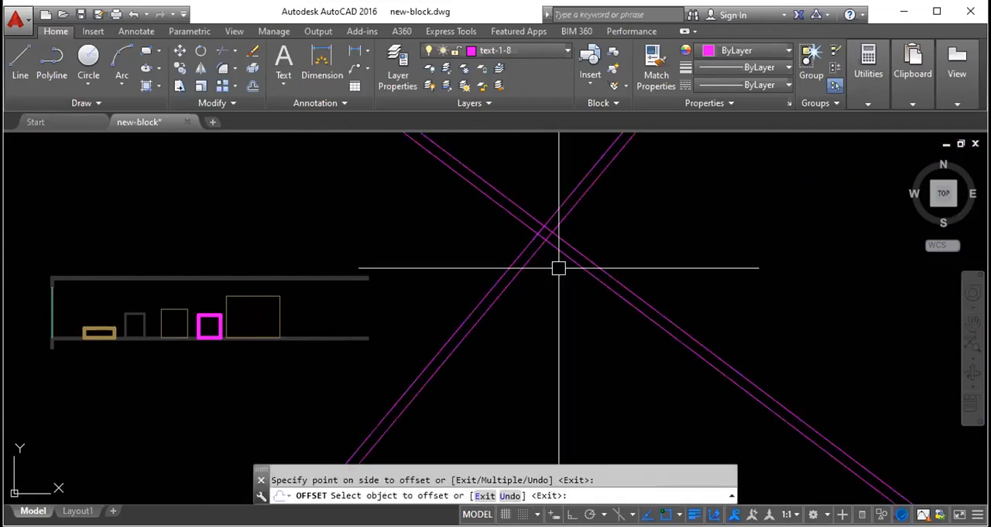
key(Escape)
scroll(553, 246, up, 3)
scroll(526, 177, up, 4)
middle_drag(519, 179, 573, 284)
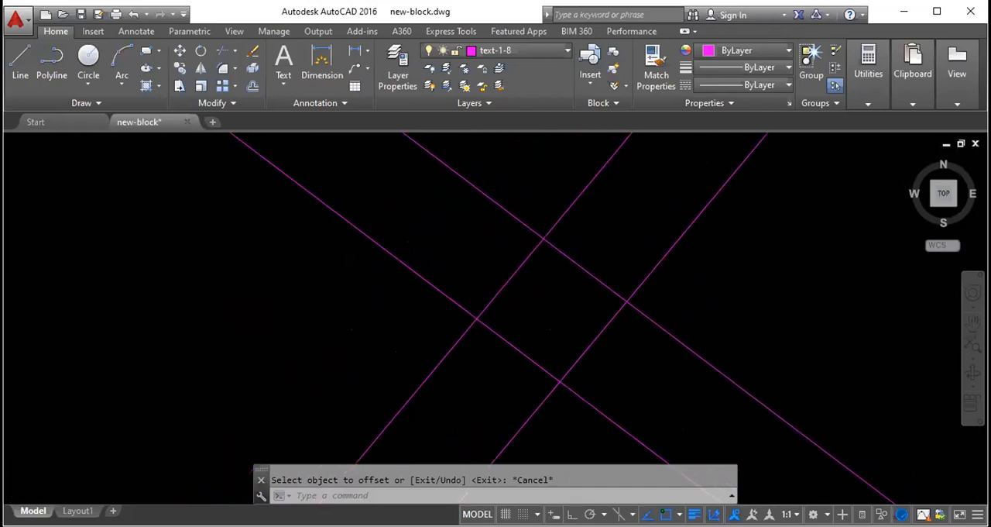
scroll(473, 290, down, 6)
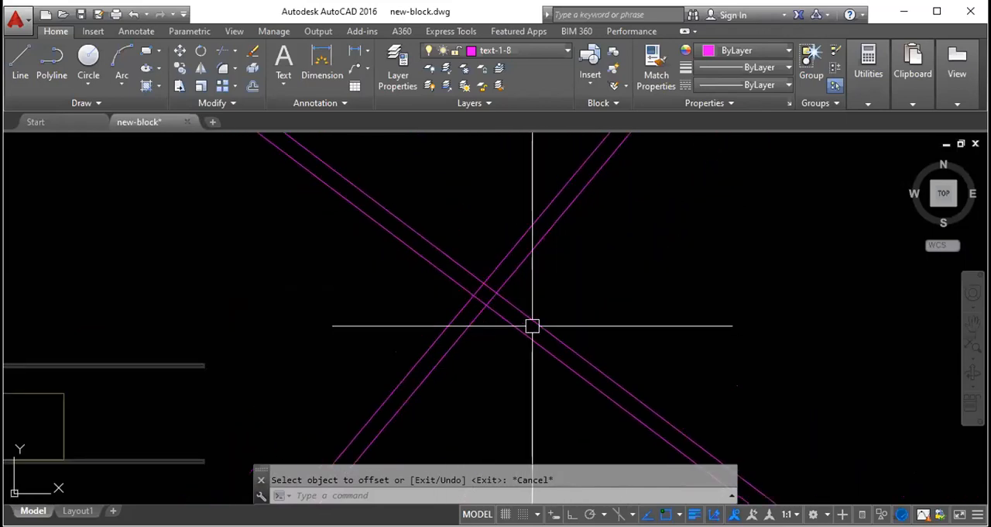
text(L)
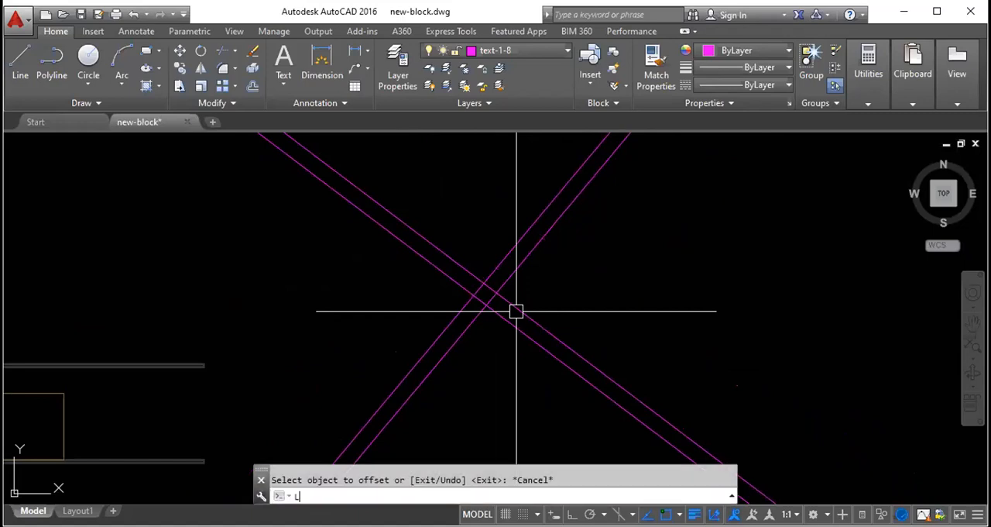
key(Return)
scroll(480, 302, down, 3)
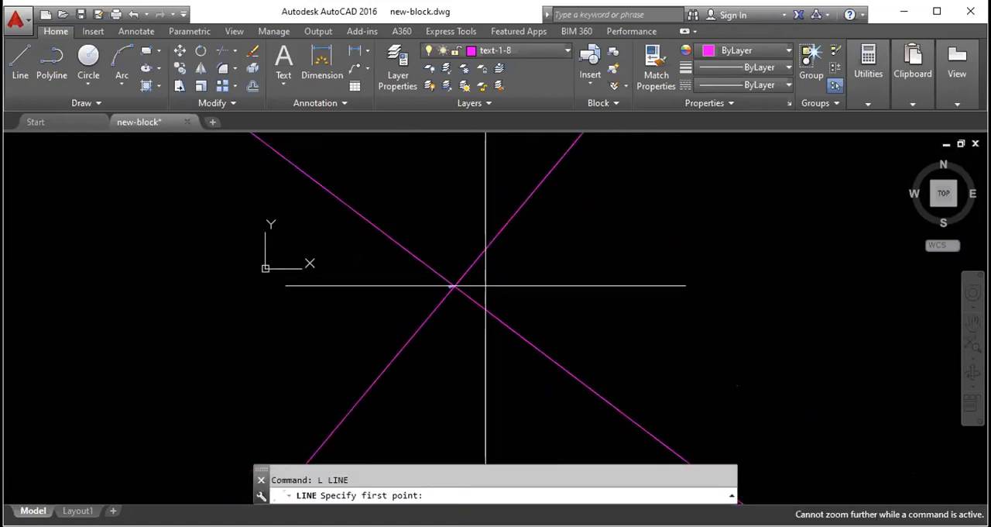
scroll(429, 316, up, 3)
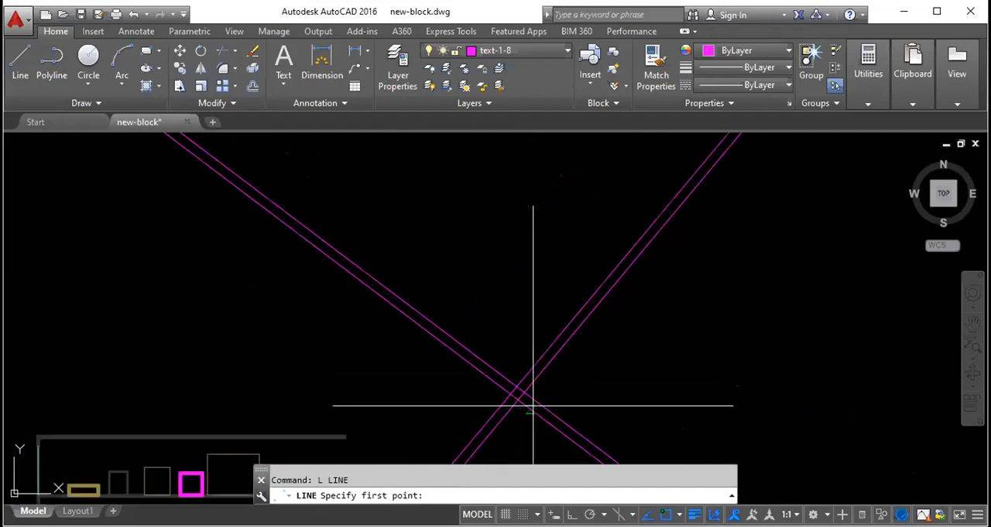
scroll(449, 364, down, 3)
key(Escape)
- Erase the four crossing construction lines together using a crossing selection around their intersection
scroll(506, 343, up, 2)
click(507, 343)
key(Escape)
click(531, 359)
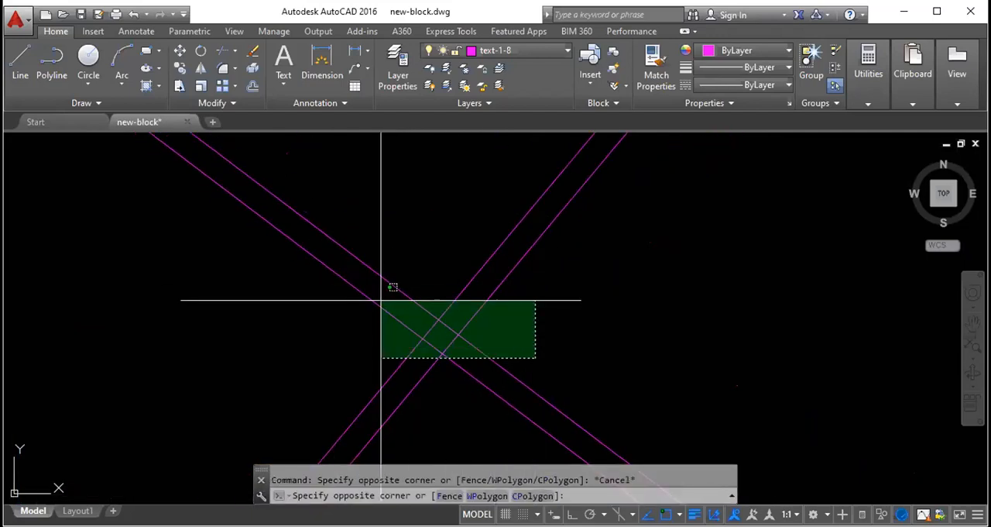
click(383, 286)
key(Delete)
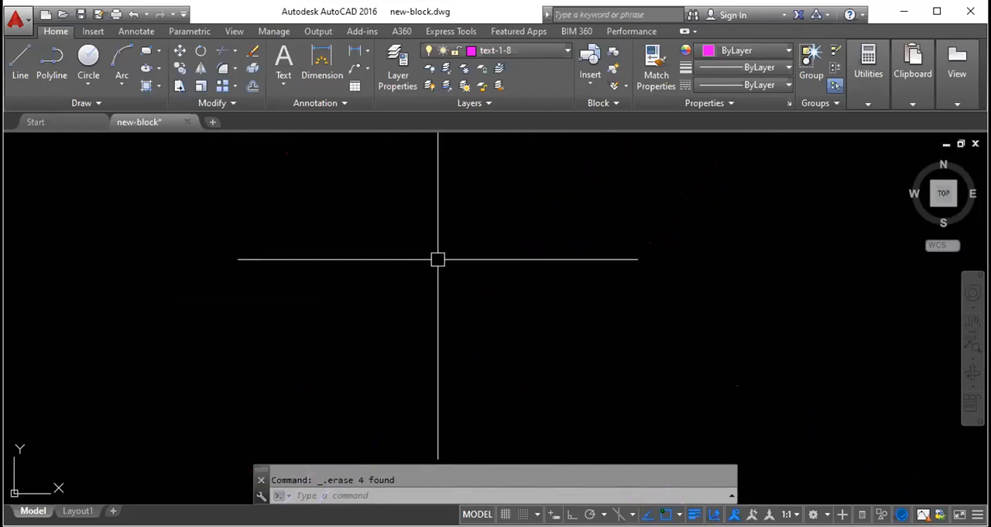
text(l)
key(Return)
click(419, 268)
key(Escape)
text(c)
key(Escape)
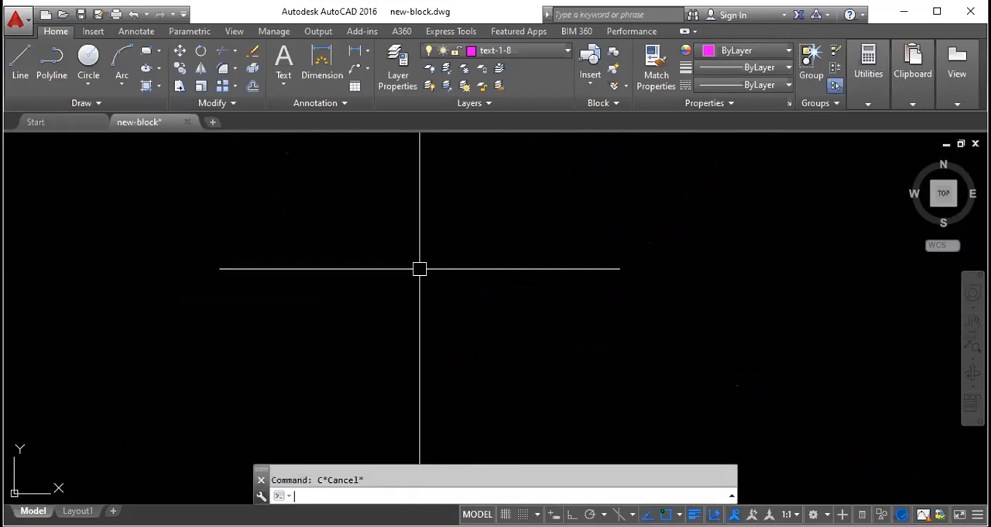
- Draw one exactly vertical construction line with XLINE in the empty area, turning Ortho mode on
text(xl)
key(Return)
click(407, 229)
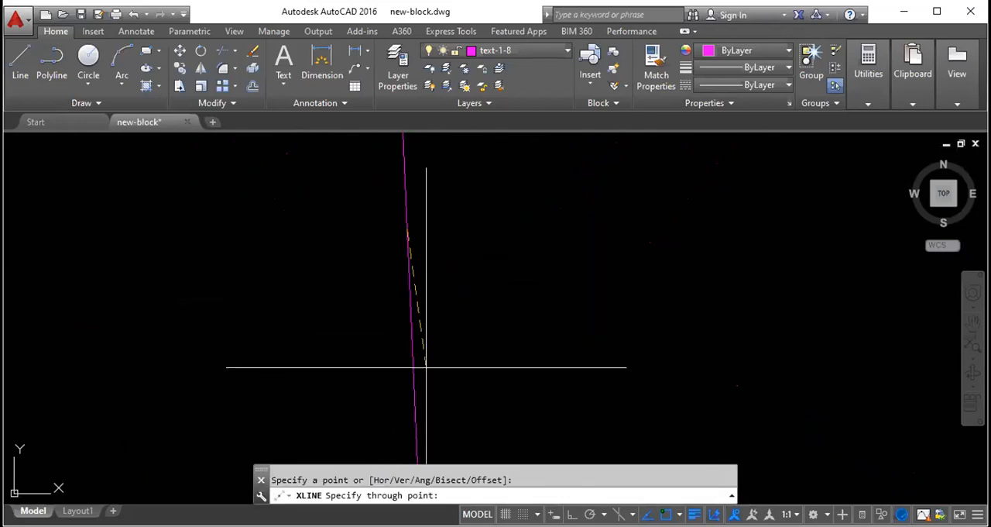
click(571, 514)
click(457, 375)
key(Escape)
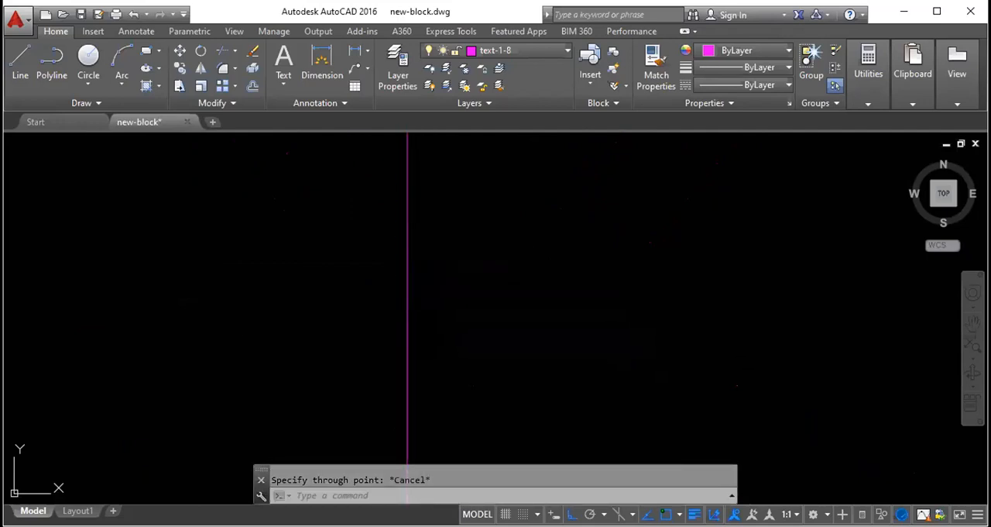
click(408, 294)
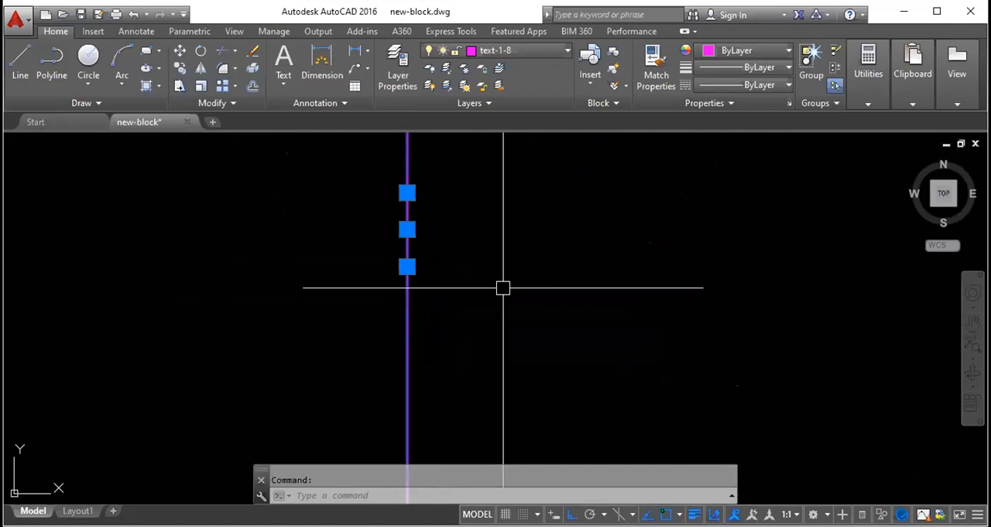
text(co)
key(Return)
key(Escape)
key(Escape)
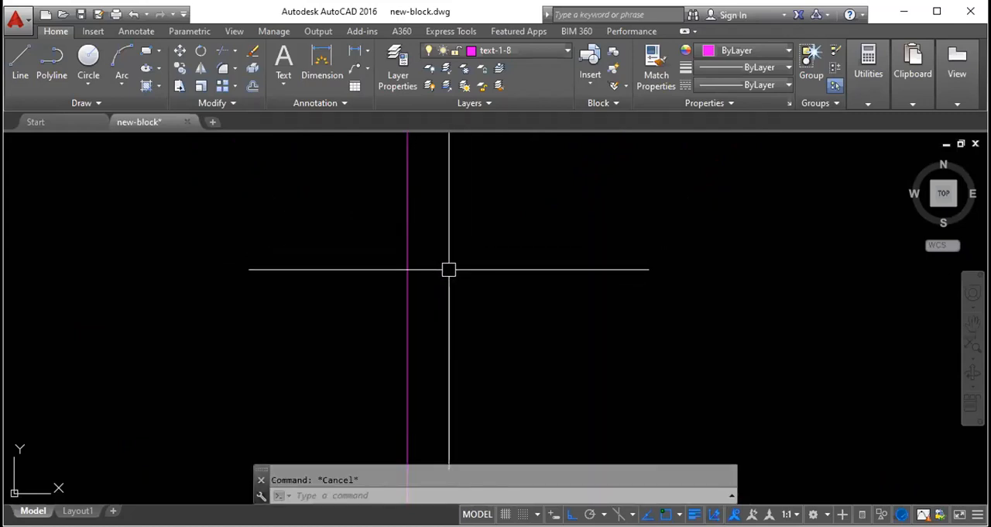
text(rec)
key(Return)
click(425, 304)
key(Escape)
scroll(415, 304, up, 5)
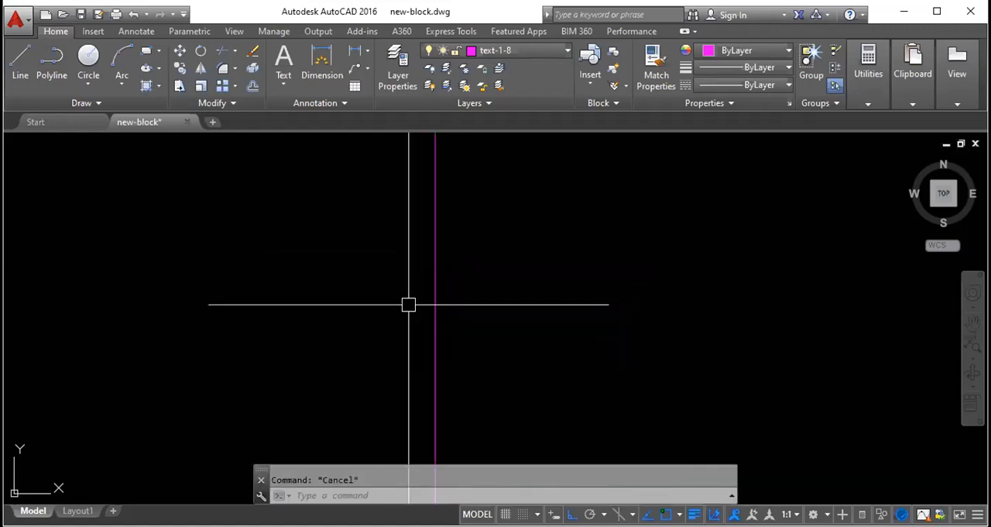
- Draw a rectangle from a point on the construction line to the opposite corner 1,1 and erase it
text(rec)
key(Return)
click(468, 306)
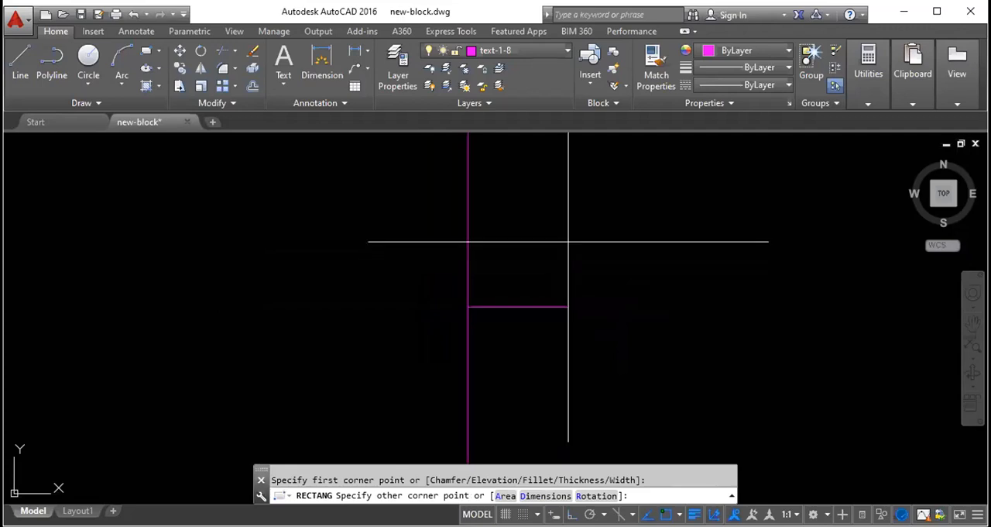
text(1,1)
key(Return)
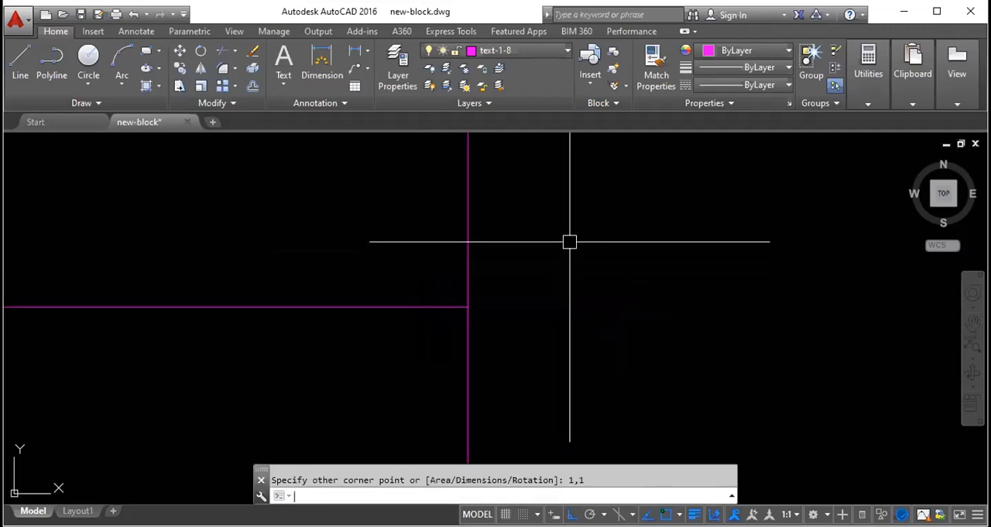
scroll(420, 305, down, 8)
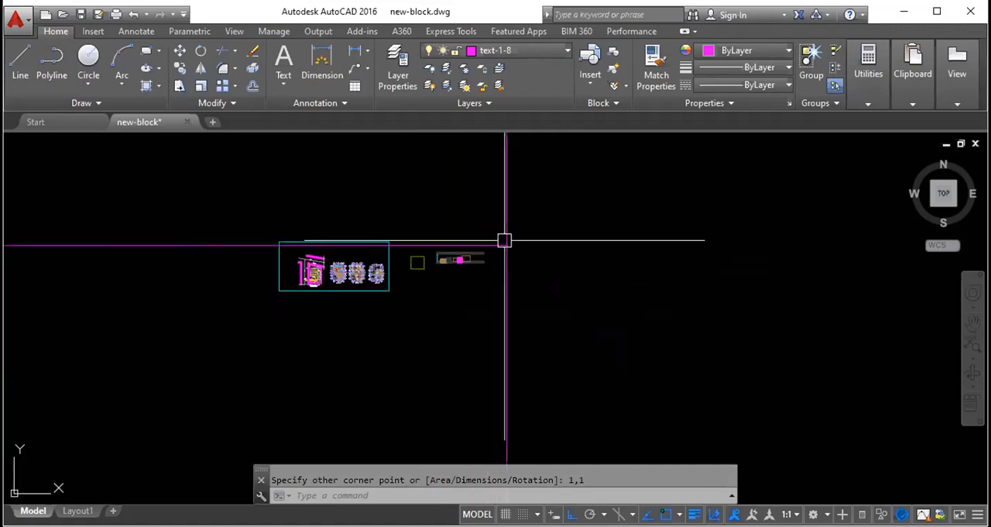
key(Delete)
- Draw a small square by two corner points so that the vertical construction line passes through it
scroll(523, 223, up, 6)
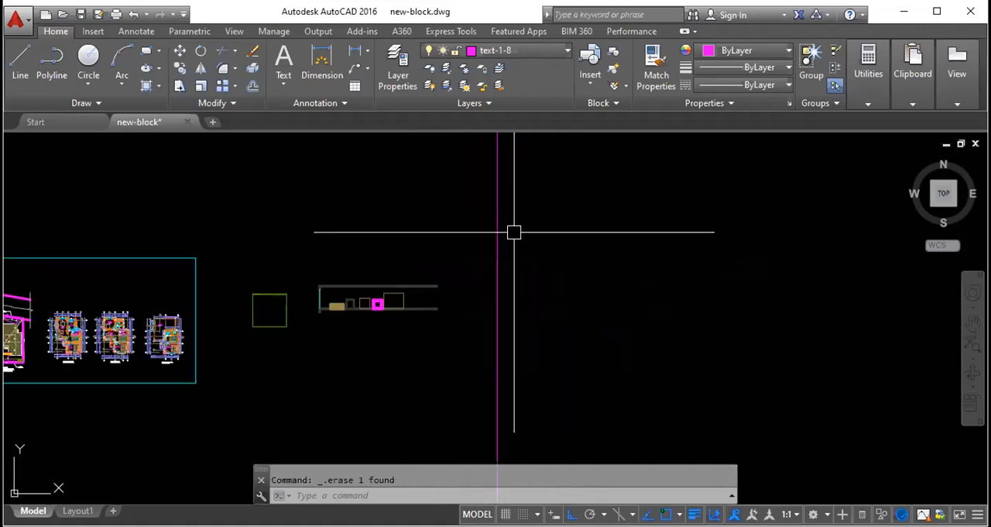
scroll(495, 237, up, 3)
text(rec)
key(Return)
click(468, 240)
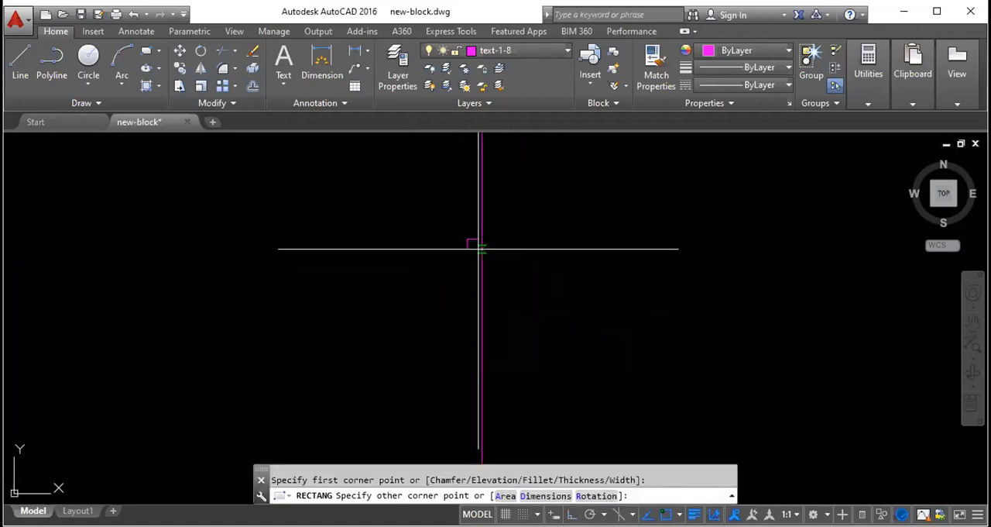
click(498, 269)
key(Escape)
scroll(499, 252, up, 4)
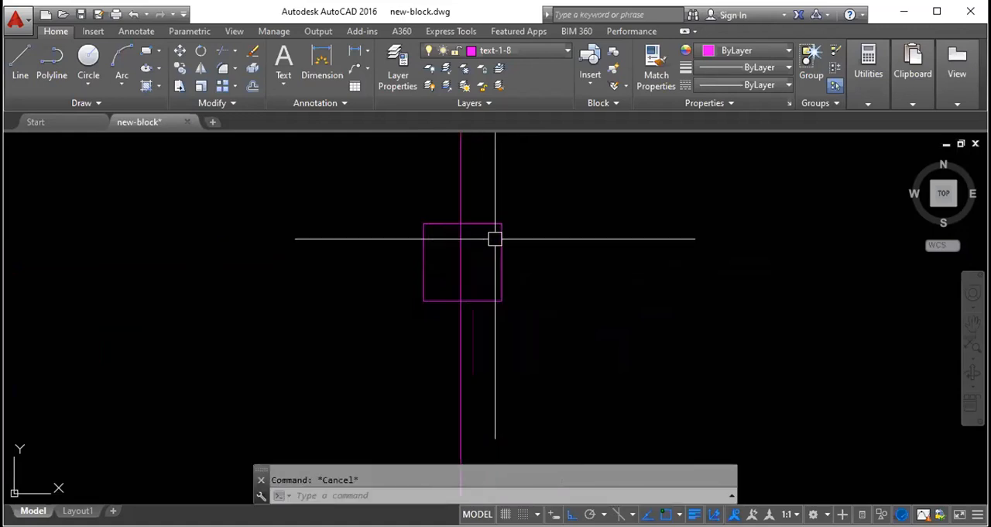
- Copy the square three times eastward in a row, from the point where the construction line crosses its upper edge
click(458, 204)
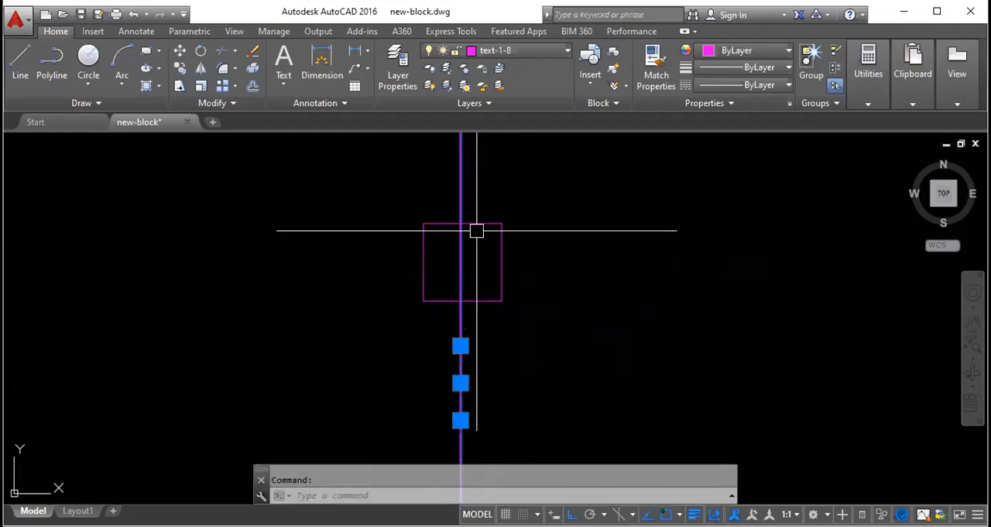
key(Escape)
click(481, 231)
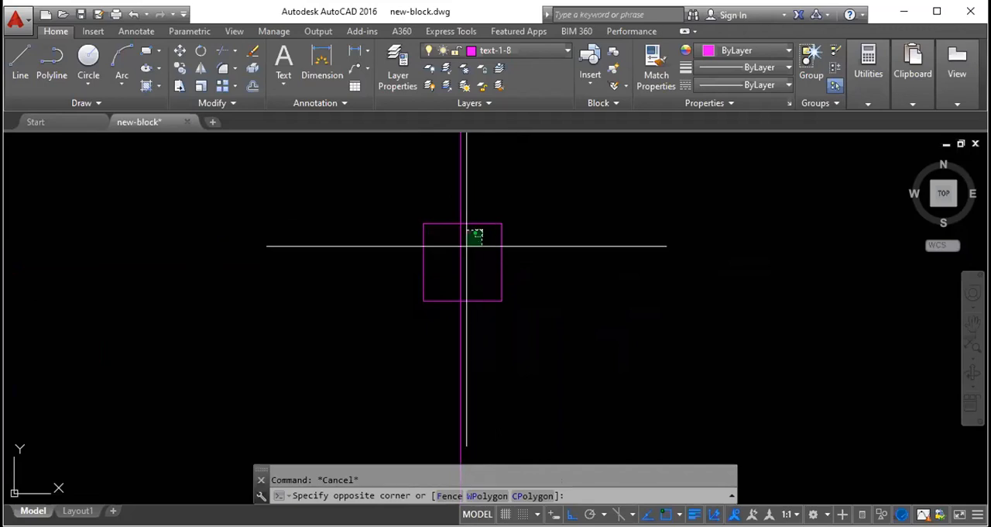
click(483, 231)
click(486, 224)
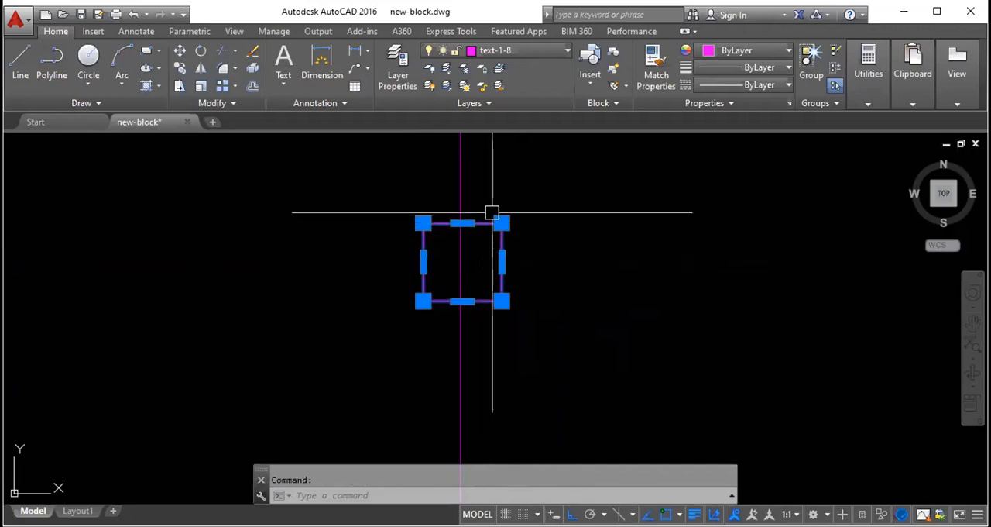
text(co)
key(Return)
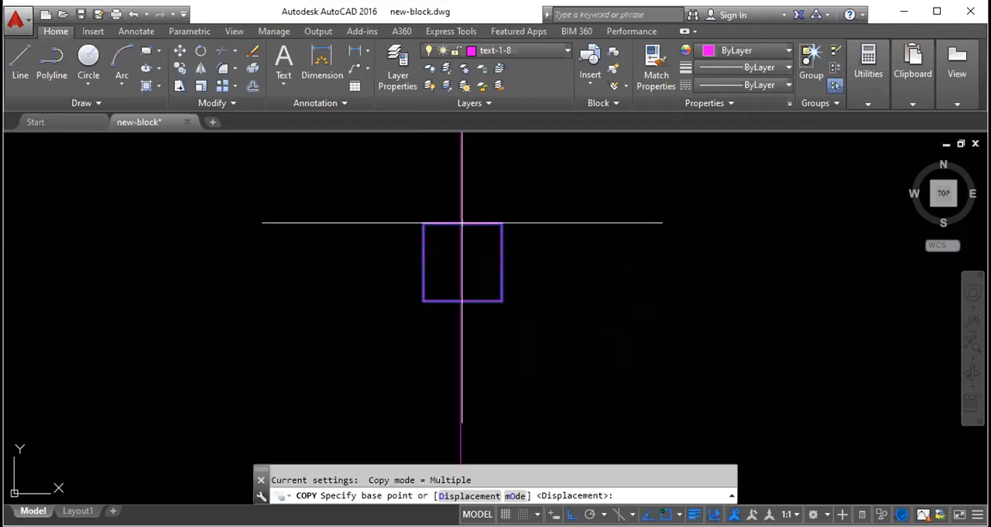
click(461, 223)
click(699, 217)
click(852, 215)
scroll(642, 214, down, 5)
scroll(699, 215, up, 4)
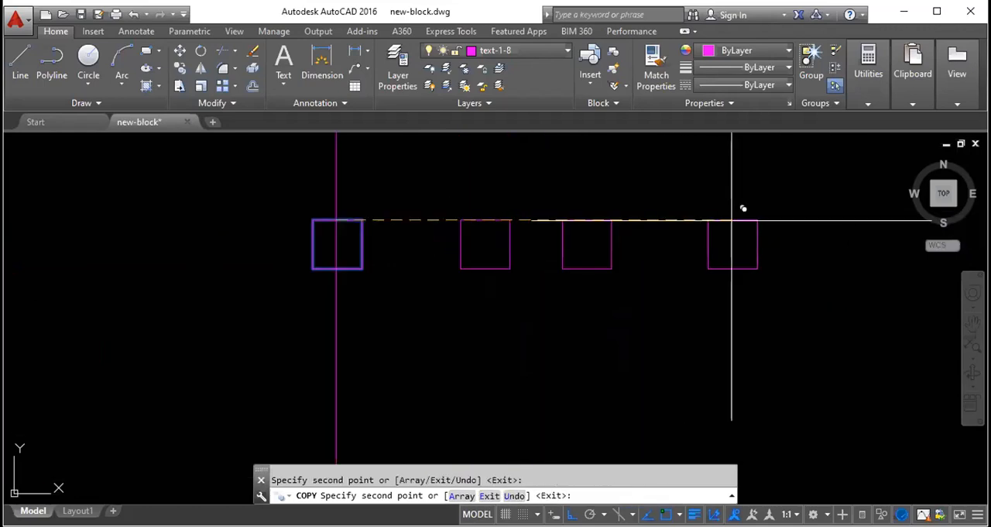
key(Escape)
- Move the vertical construction line by its middle grip to the lower edge midpoint of the first copied square
click(335, 197)
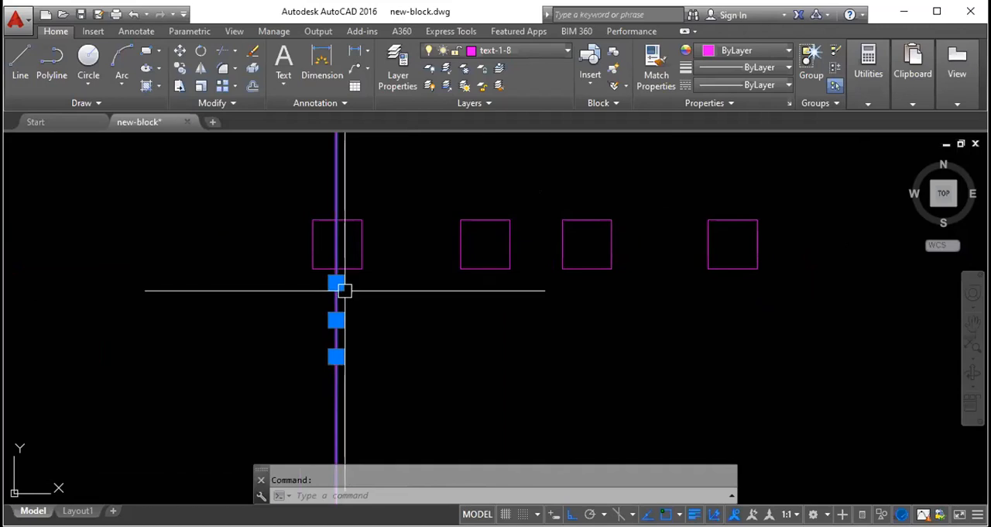
click(335, 319)
click(485, 269)
key(Escape)
- Copy the square on the construction line once straight down along that line
scroll(471, 240, down, 2)
click(465, 237)
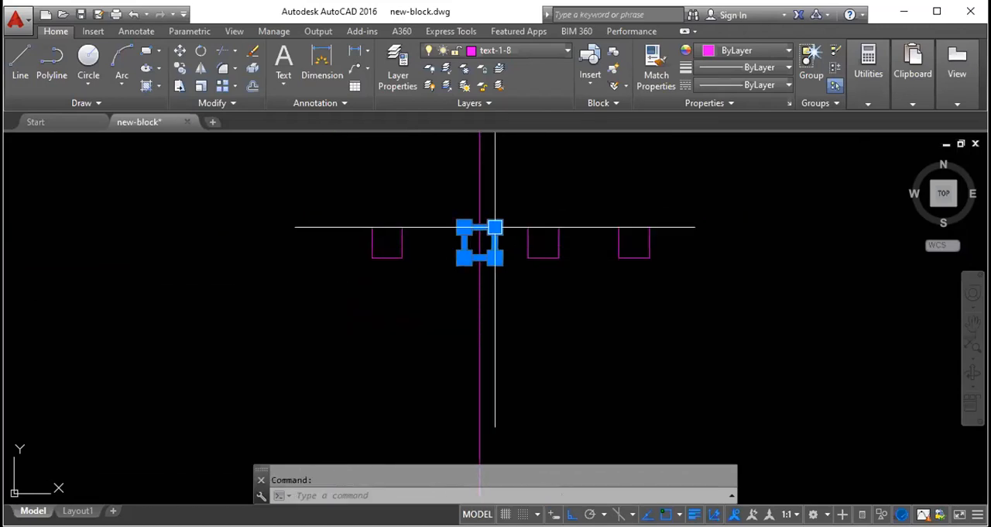
text(co)
key(Return)
click(480, 227)
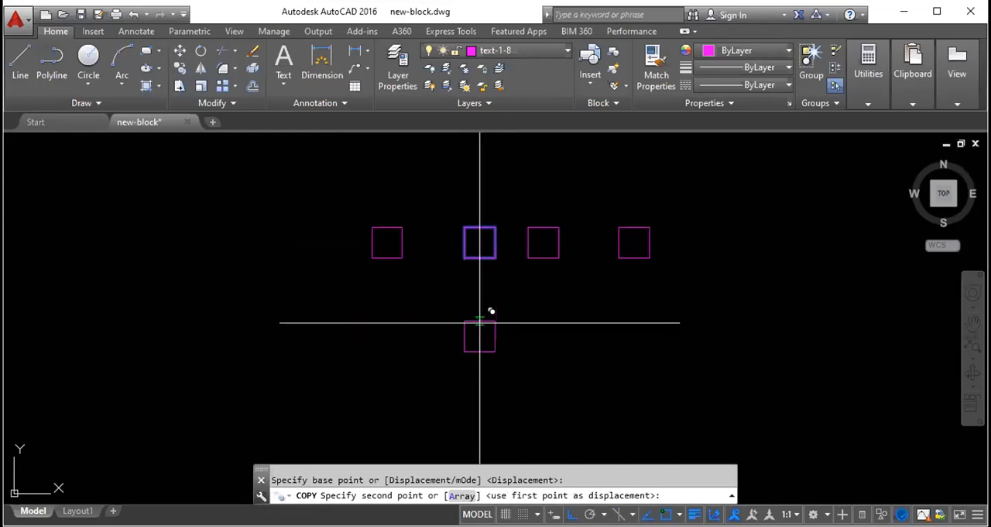
click(493, 350)
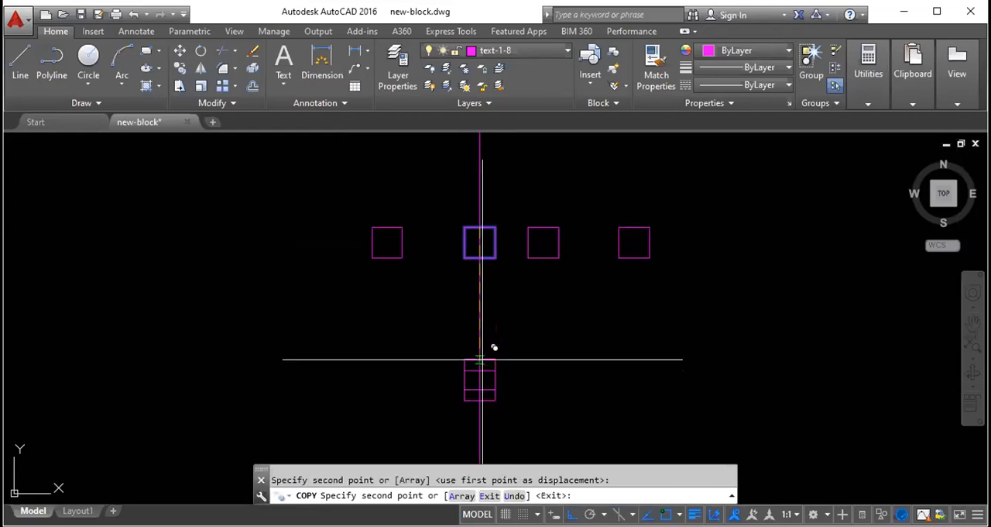
key(Escape)
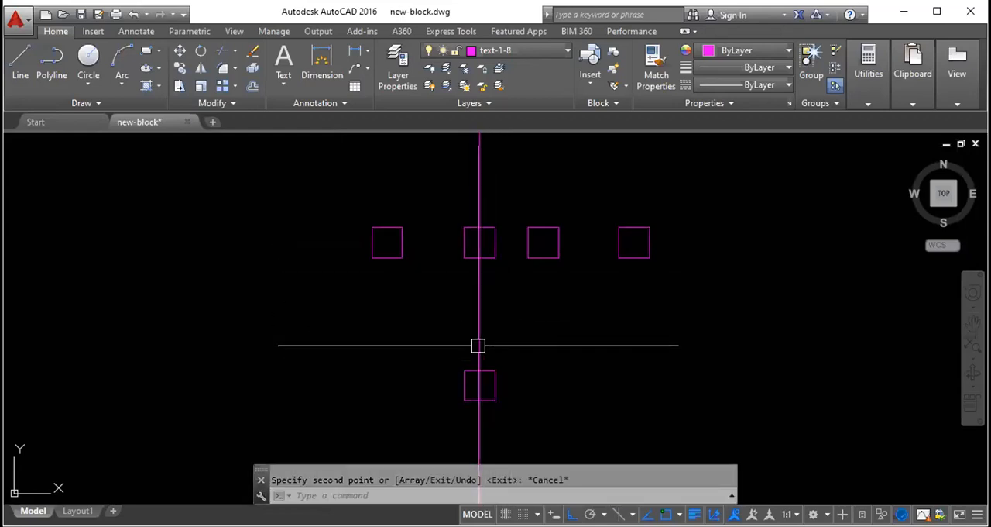
- Erase all five practice squares and the vertical construction line together with a crossing selection
click(478, 331)
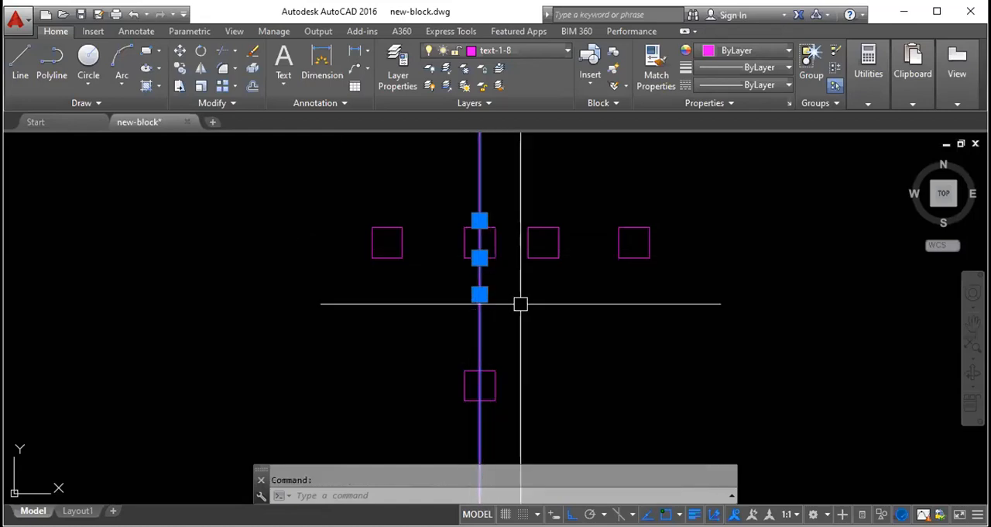
key(Escape)
click(717, 404)
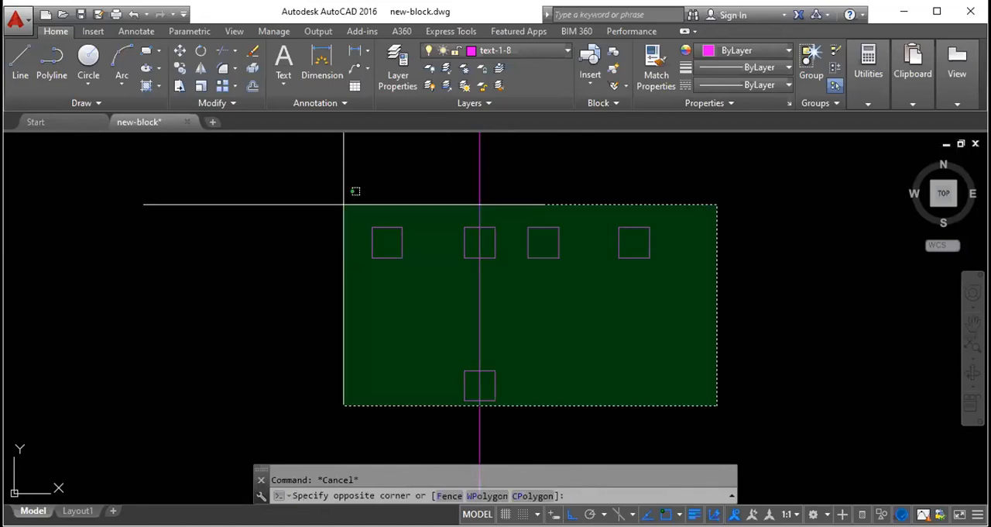
click(294, 177)
key(Delete)
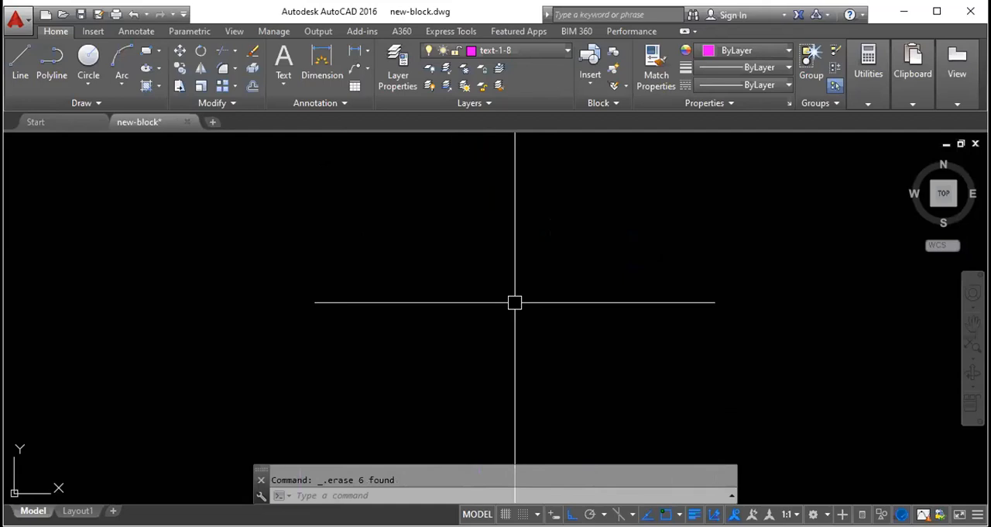
scroll(464, 291, down, 2)
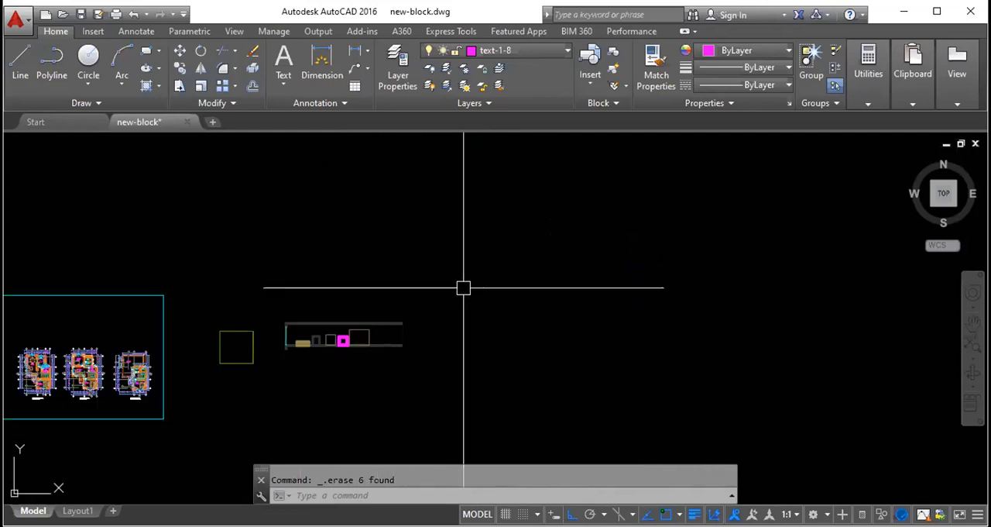
scroll(464, 287, up, 3)
scroll(475, 288, down, 4)
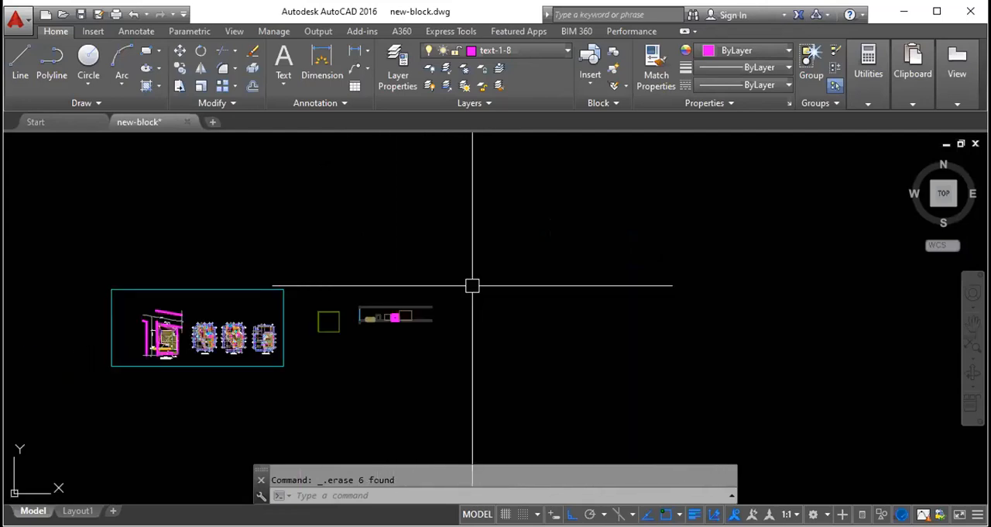
scroll(473, 283, up, 4)
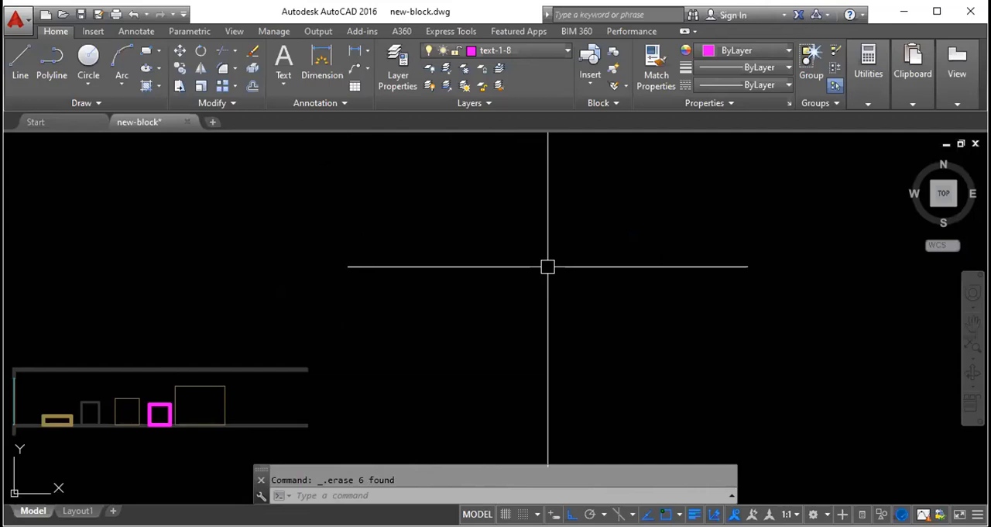
- Move the wall outline and its five rectangles far east of the floor plans
text(z)
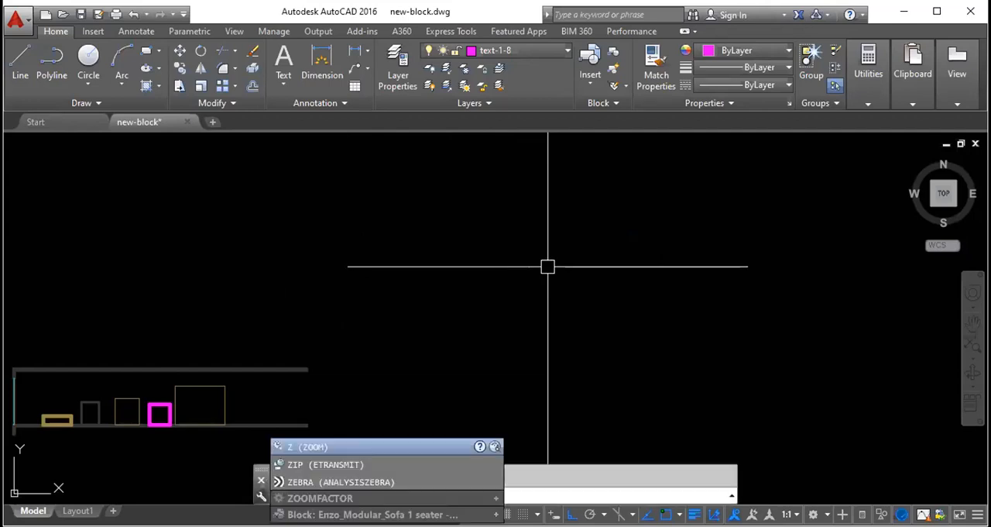
key(Return)
key(Return)
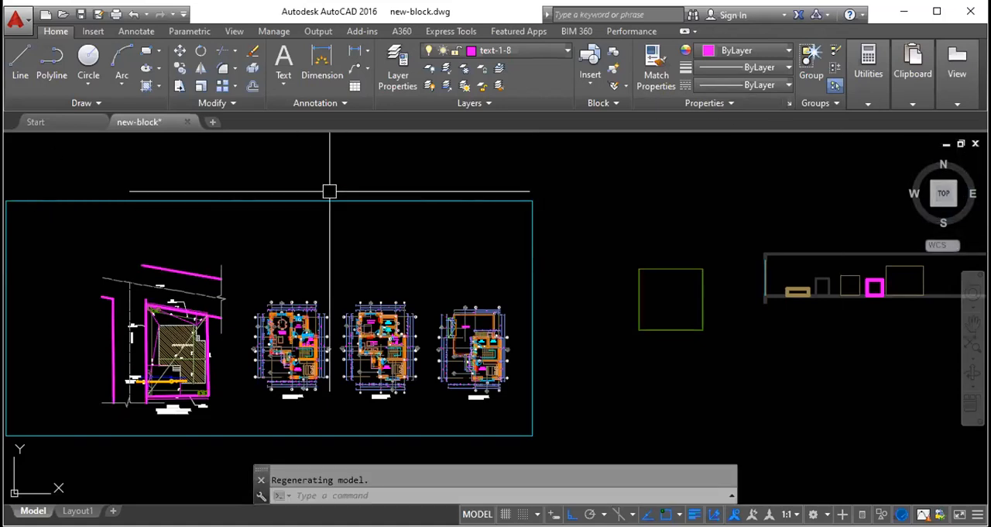
scroll(120, 196, down, 3)
click(507, 288)
click(365, 194)
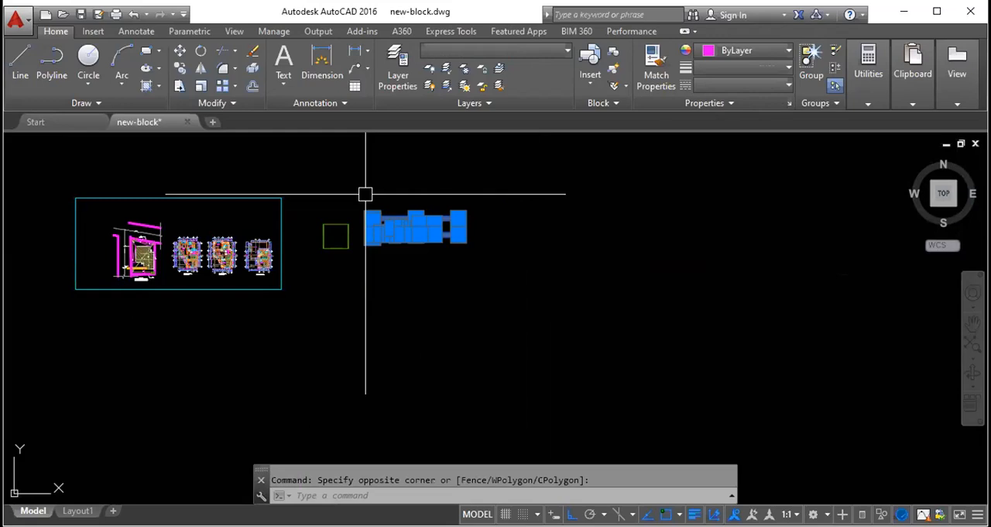
text(m)
key(space)
click(389, 224)
scroll(294, 219, down, 5)
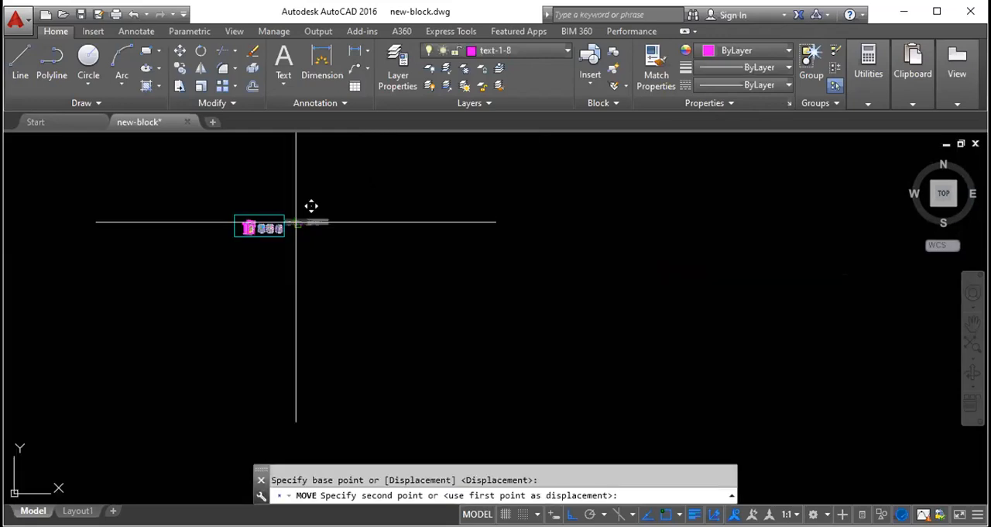
key(Escape)
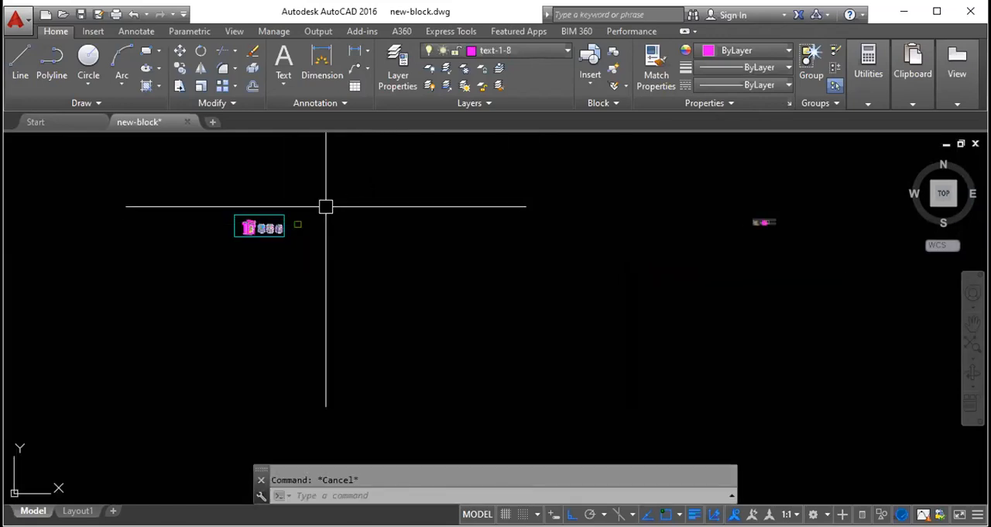
- Fit all drawing objects in view with the All option of the Zoom command
scroll(354, 197, up, 2)
scroll(345, 198, down, 5)
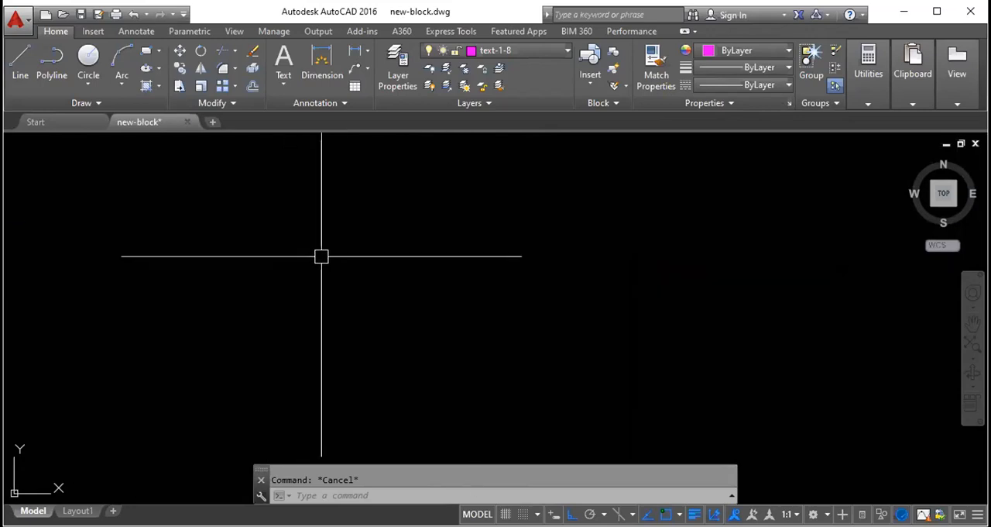
text(z)
key(Return)
text(A)
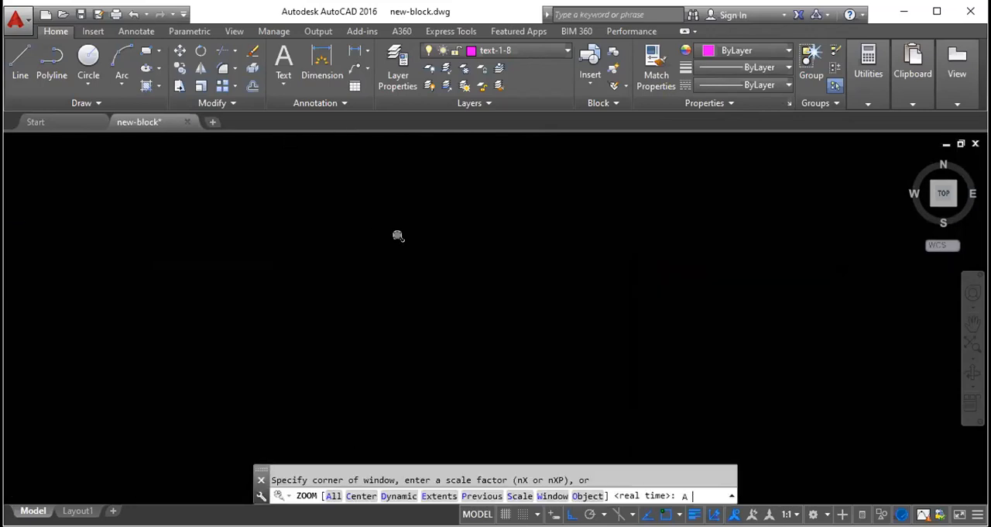
key(Return)
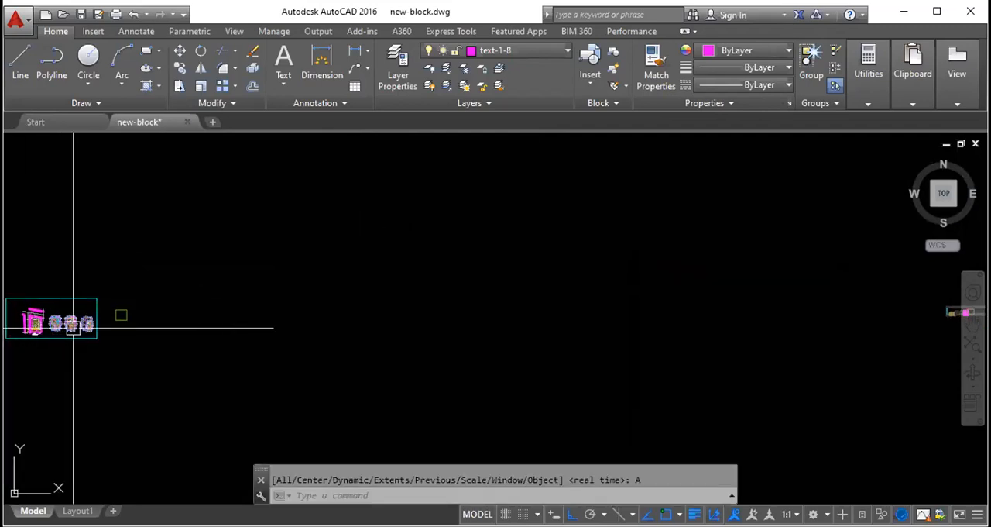
- Move the wall outline with its rectangles back west, close to the green square beside the floor plans
middle_drag(945, 310, 889, 315)
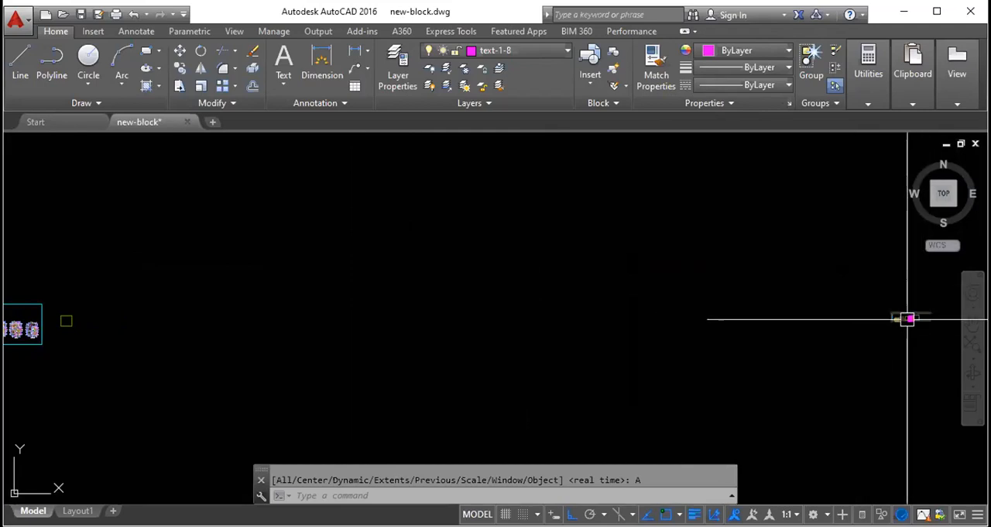
click(937, 358)
click(860, 292)
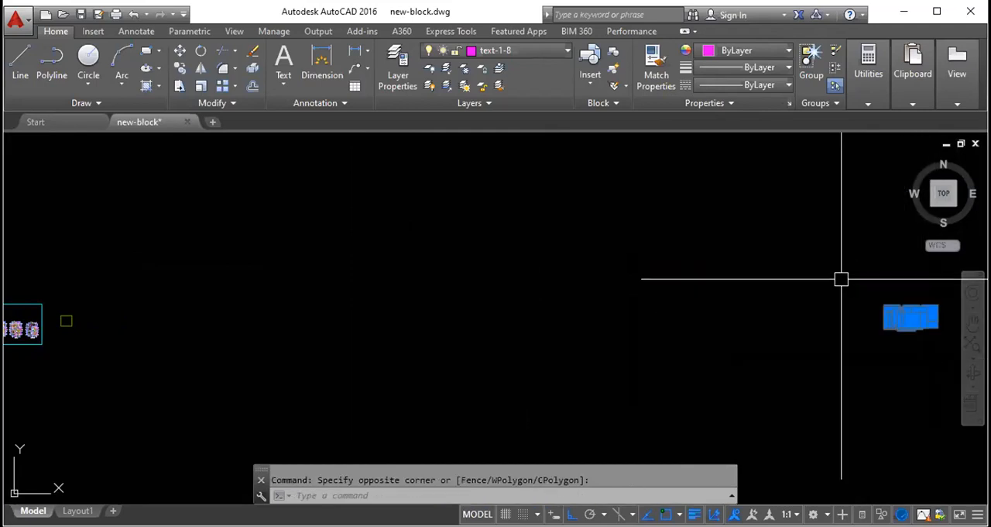
text(m)
key(space)
click(893, 313)
click(115, 329)
key(Escape)
scroll(85, 327, up, 5)
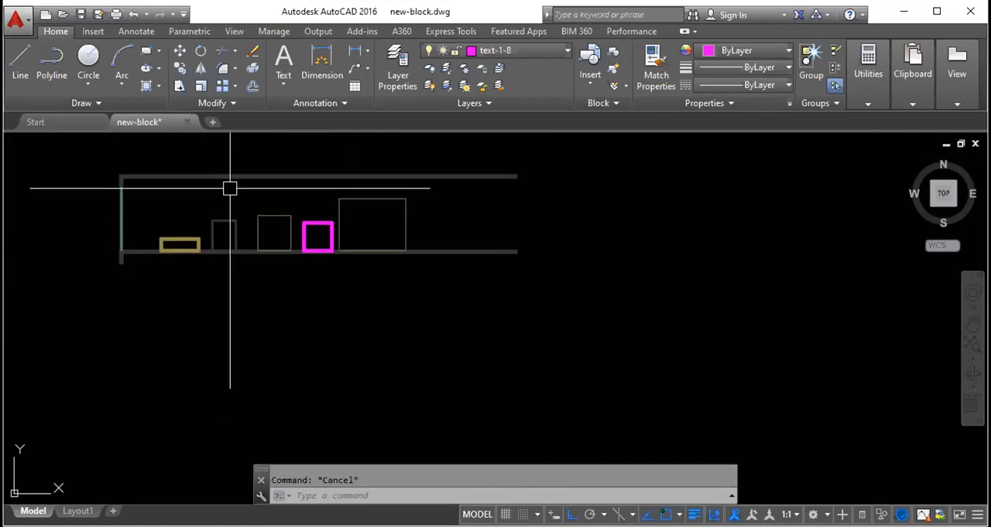
- View the relocated wall outline up close, and return to the full drawing with Zoom All
scroll(225, 170, up, 2)
mouse_move(228, 162)
middle_down()
mouse_move(327, 199)
mouse_move(309, 201)
middle_up()
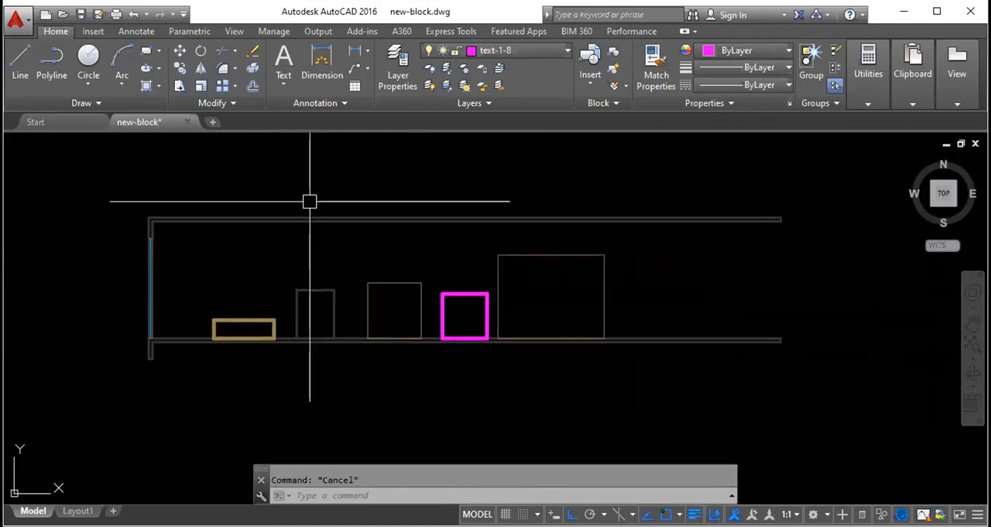
text(z)
key(space)
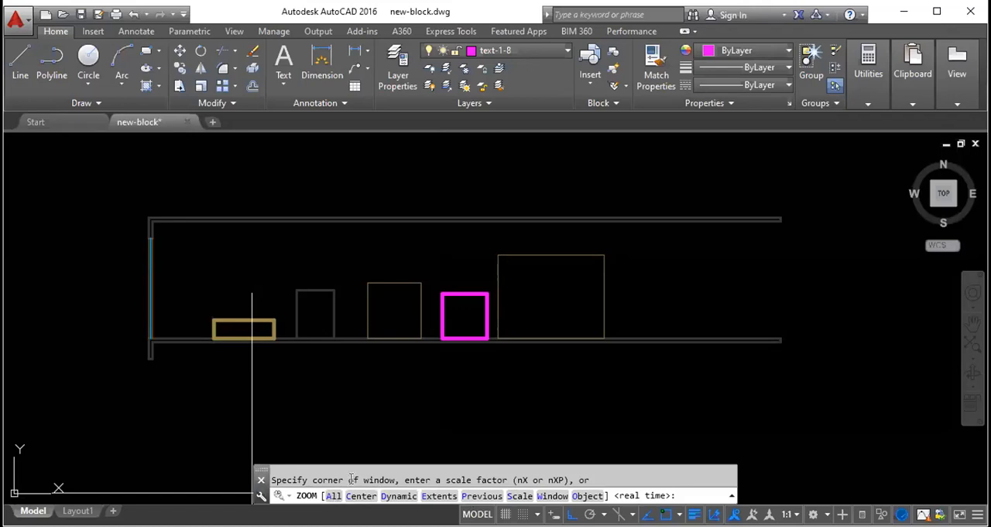
click(333, 495)
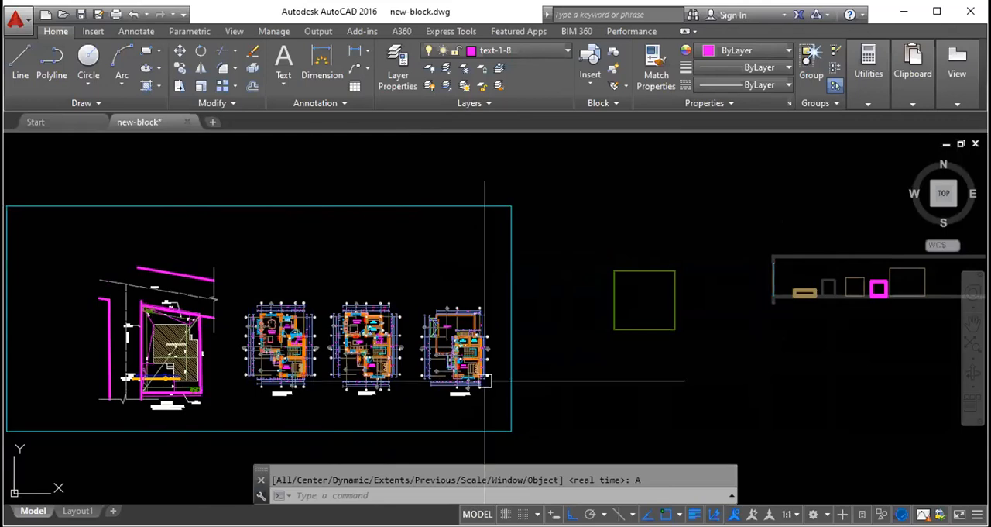
- Examine the second floor plan, mainly the bedroom's walls, columns, window and dimensions around grid lines D and E
scroll(263, 261, down, 2)
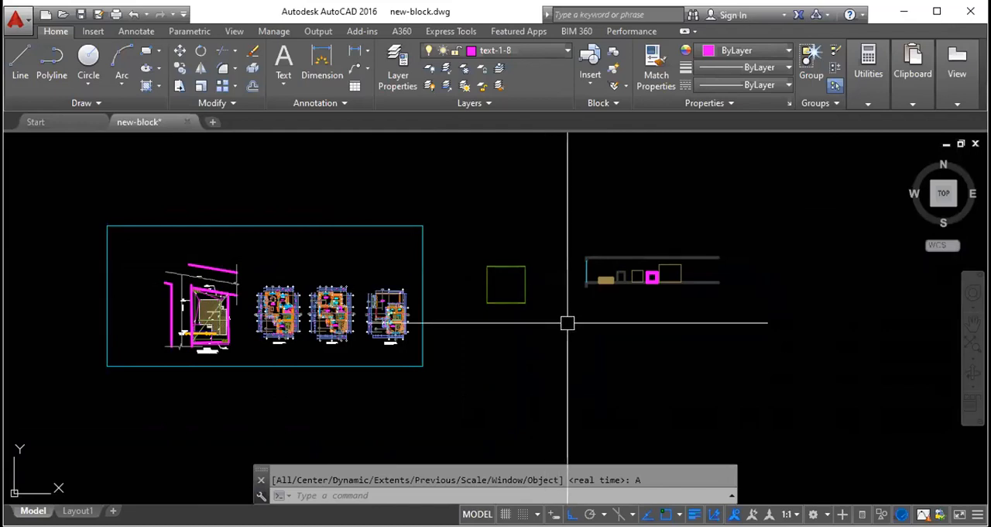
scroll(387, 310, up, 5)
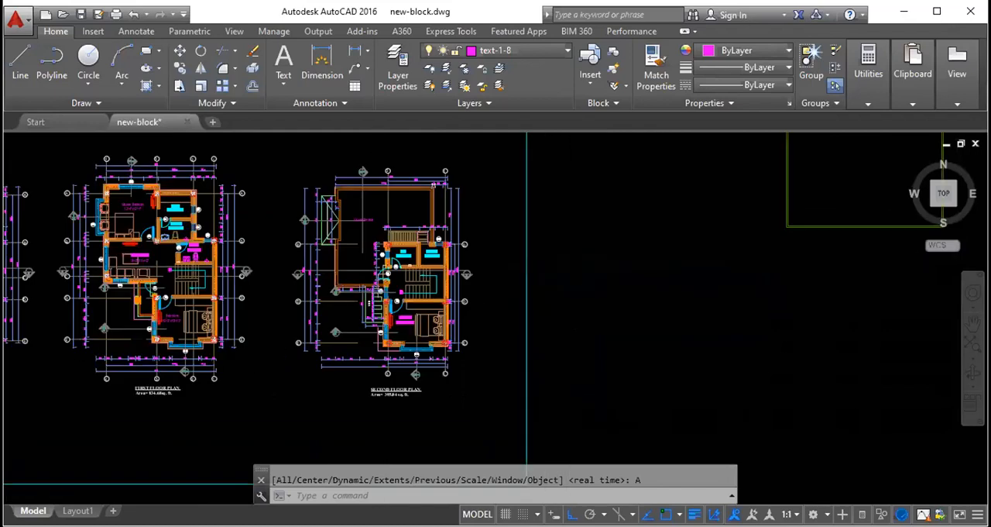
scroll(391, 348, up, 6)
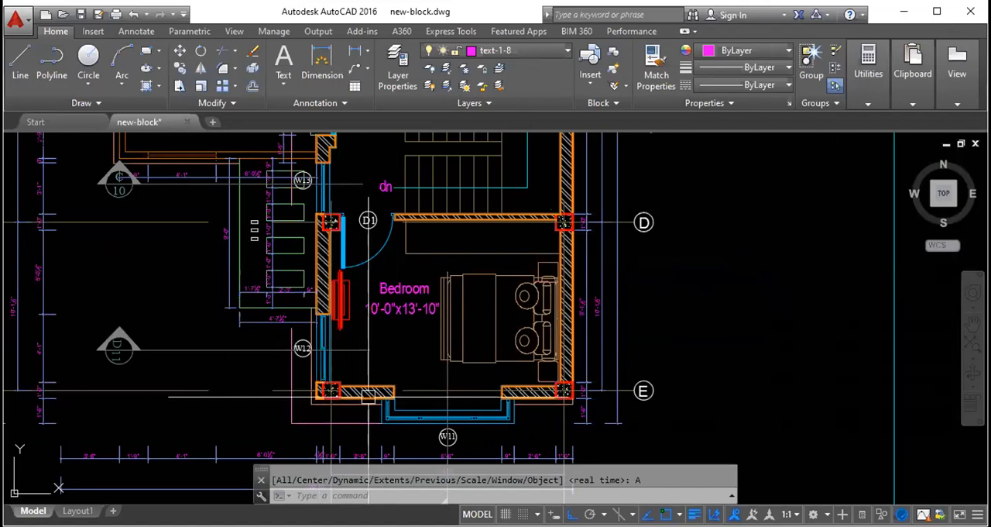
scroll(560, 371, up, 4)
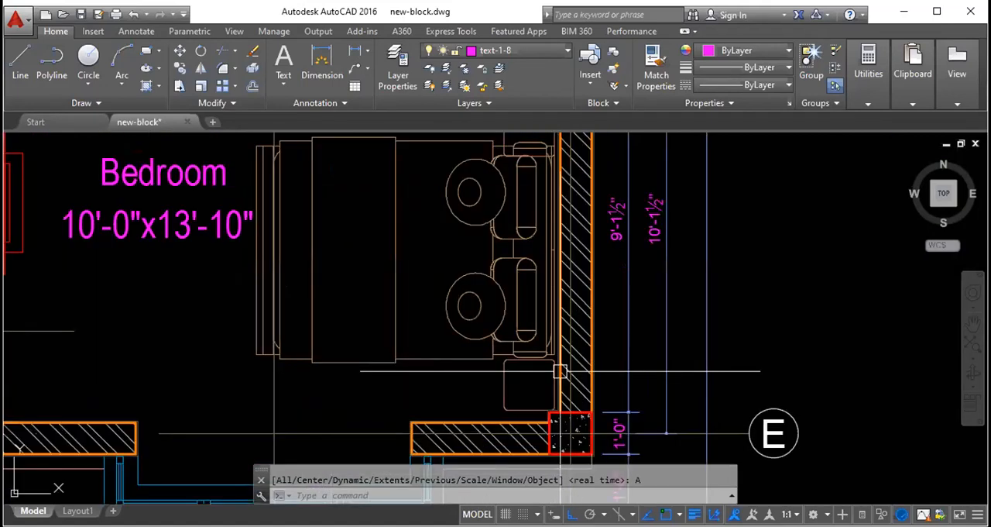
scroll(519, 318, down, 2)
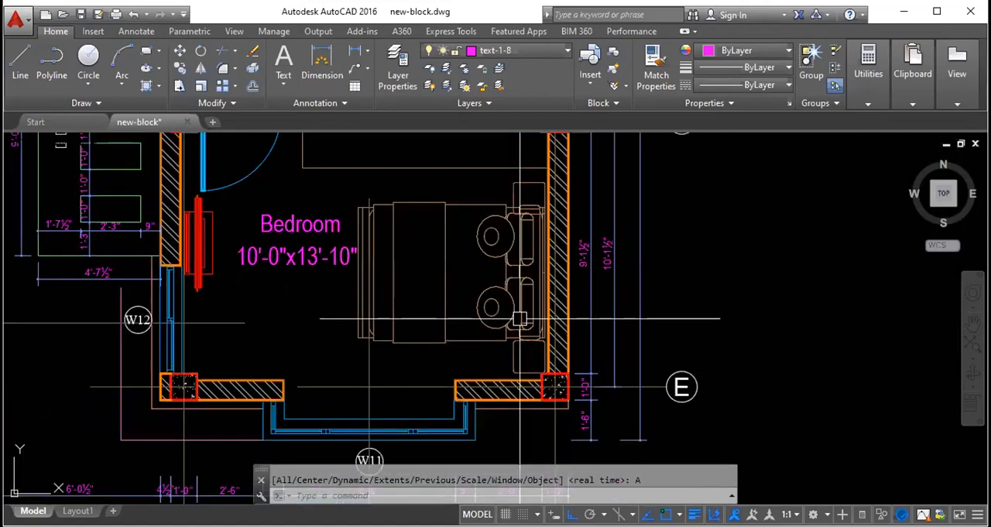
scroll(340, 342, down, 2)
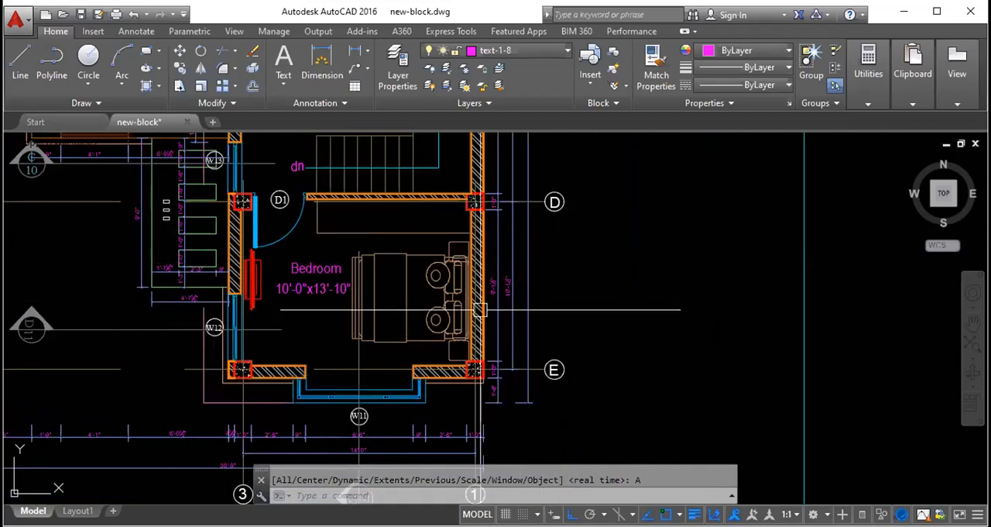
key(Return)
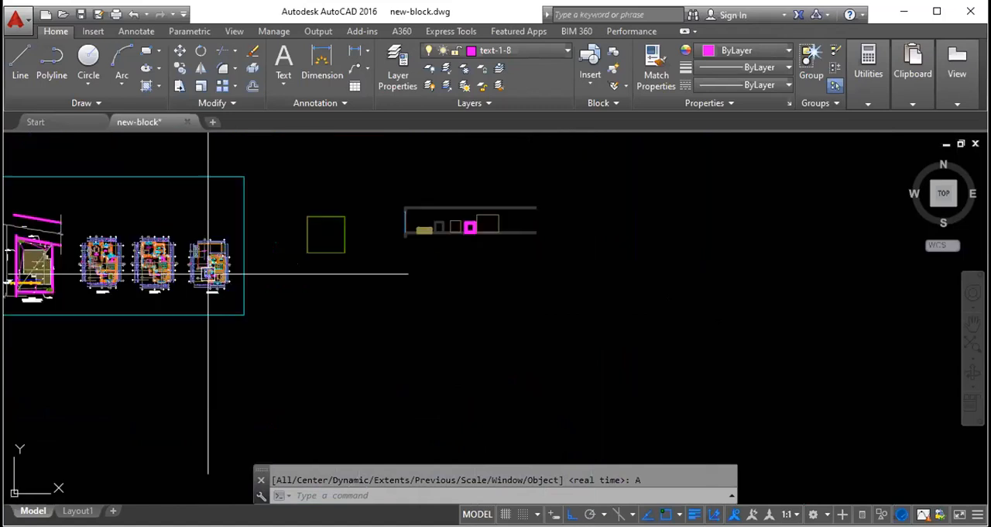
scroll(203, 271, up, 2)
scroll(205, 277, up, 6)
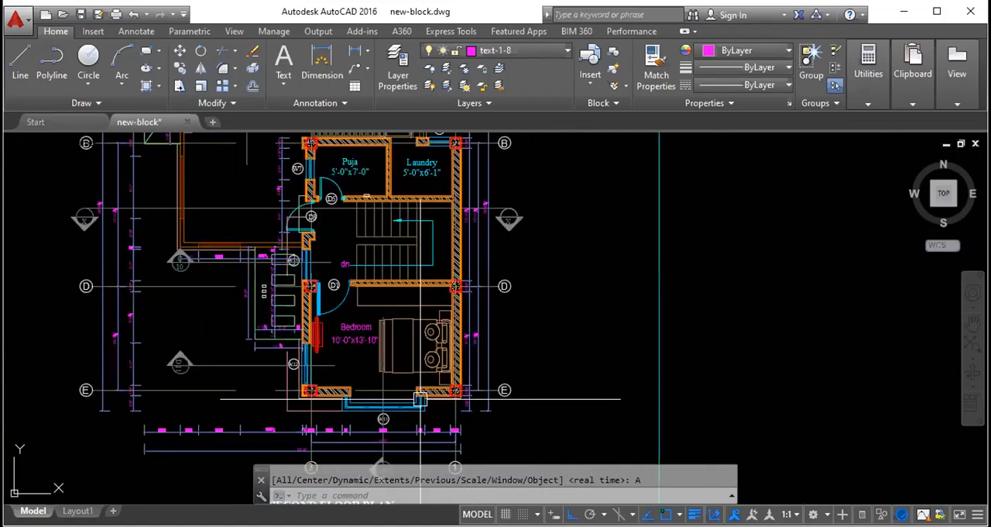
scroll(402, 372, up, 2)
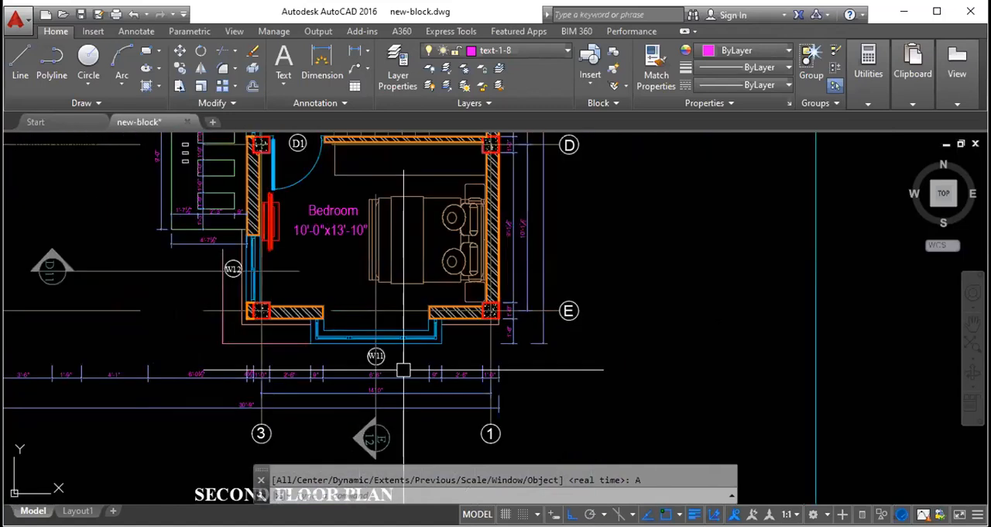
middle_drag(387, 219, 405, 242)
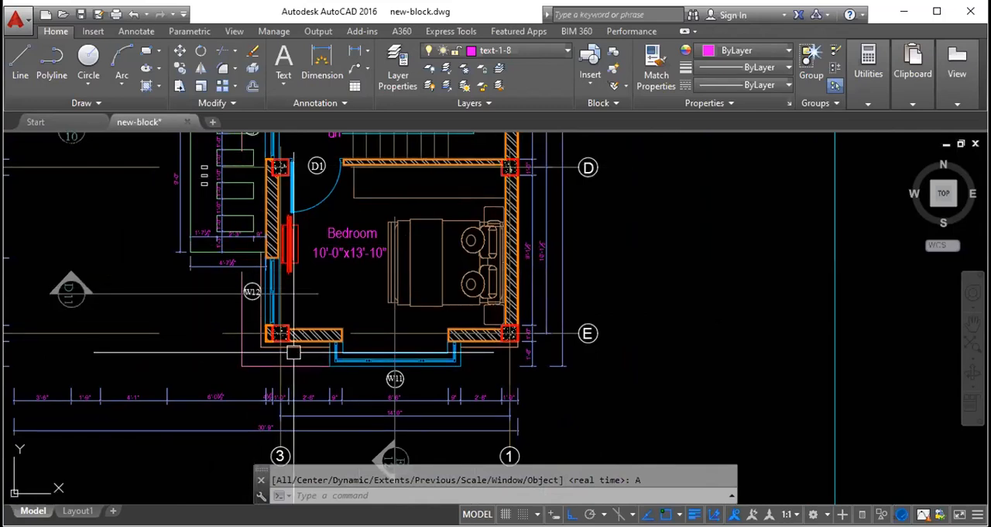
scroll(292, 352, up, 5)
scroll(285, 345, down, 5)
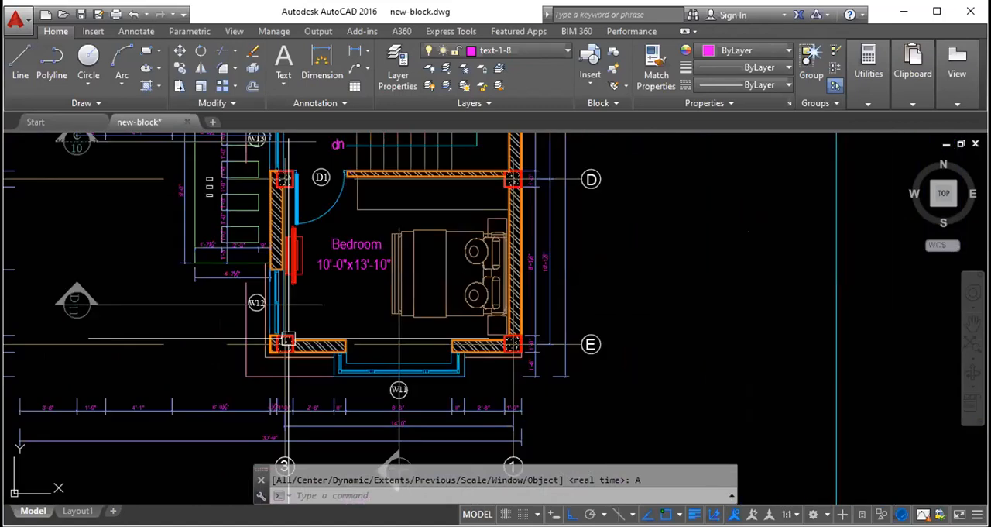
scroll(314, 318, down, 4)
scroll(356, 296, down, 6)
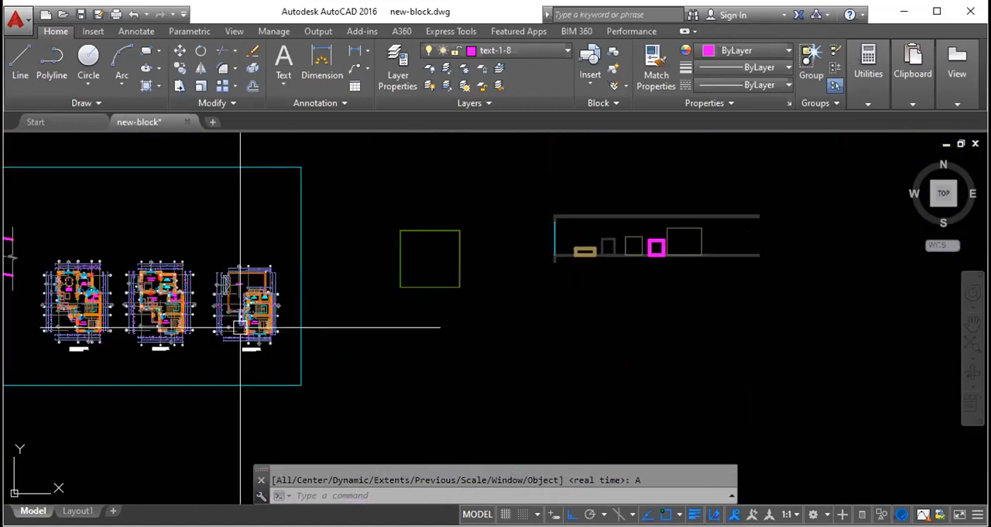
- Copy the large rectangle beside the magenta square four times eastward in a horizontal row, using its upper-right corner as base point
scroll(546, 270, up, 4)
scroll(584, 265, down, 4)
scroll(564, 289, up, 3)
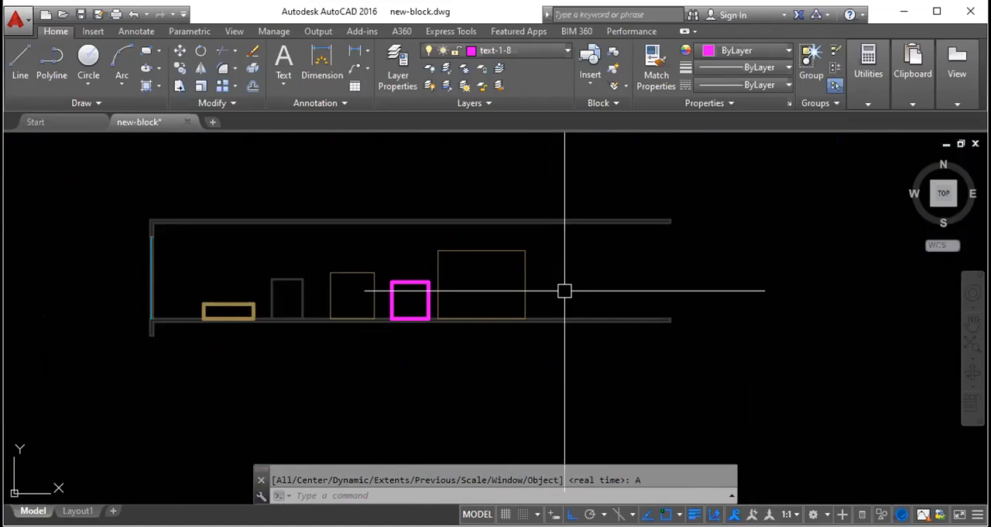
click(524, 306)
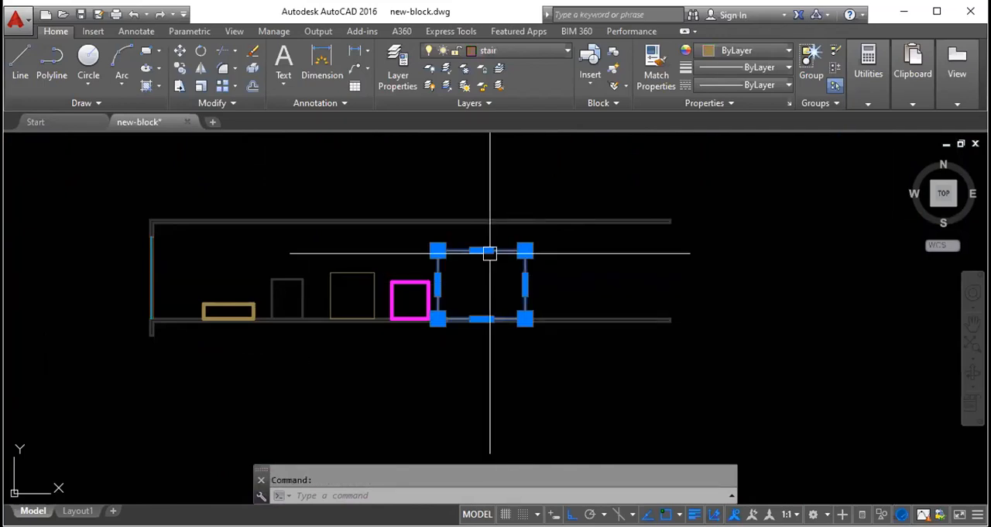
text(co)
key(Return)
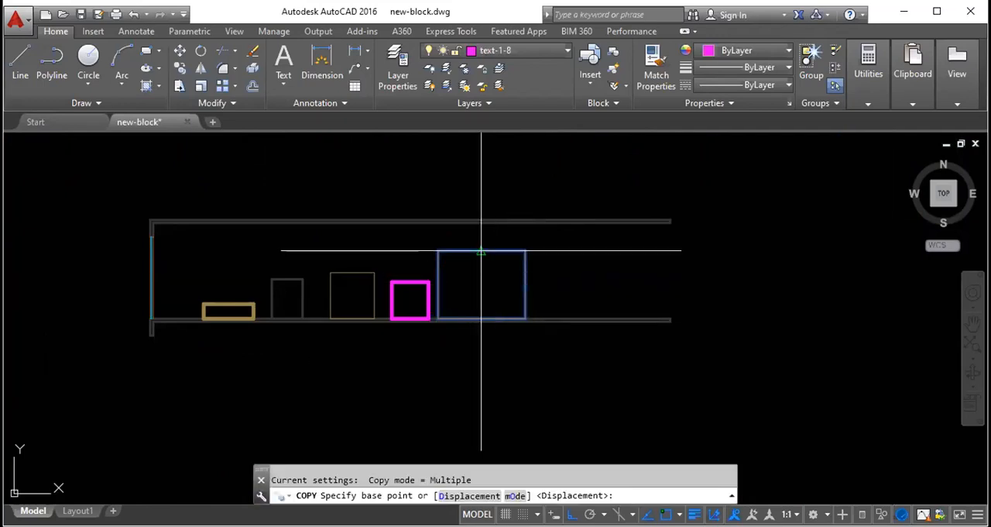
click(525, 250)
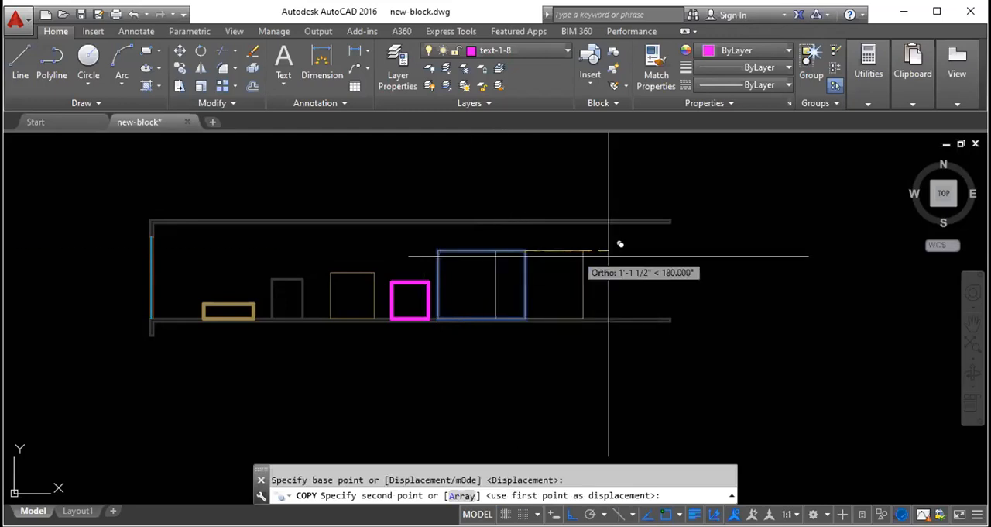
scroll(604, 250, down, 5)
click(703, 249)
click(782, 236)
click(841, 211)
- Turn off Ortho mode and place four more copies of the rectangle freely above and below the row
click(572, 513)
click(711, 331)
click(756, 234)
click(527, 185)
key(Escape)
- Copy the free rectangle north of the wall outline seven times to scattered positions above and below the row
click(625, 210)
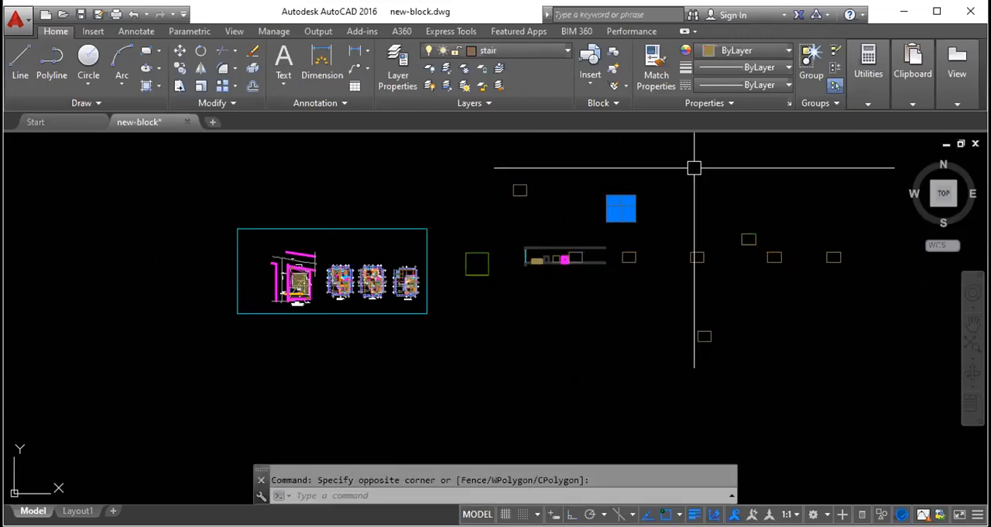
key(space)
scroll(624, 200, up, 8)
click(629, 217)
scroll(522, 246, down, 10)
click(656, 209)
click(532, 205)
click(601, 292)
click(627, 354)
click(518, 337)
click(561, 302)
click(577, 227)
key(Escape)
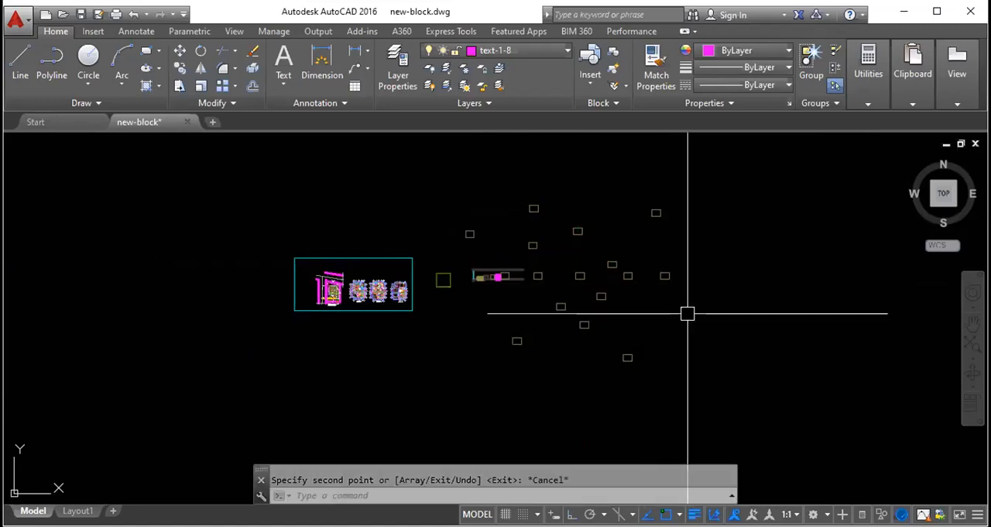
- Move the northeasternmost rectangle copy west and slightly north, using its upper edge midpoint as base point
click(655, 210)
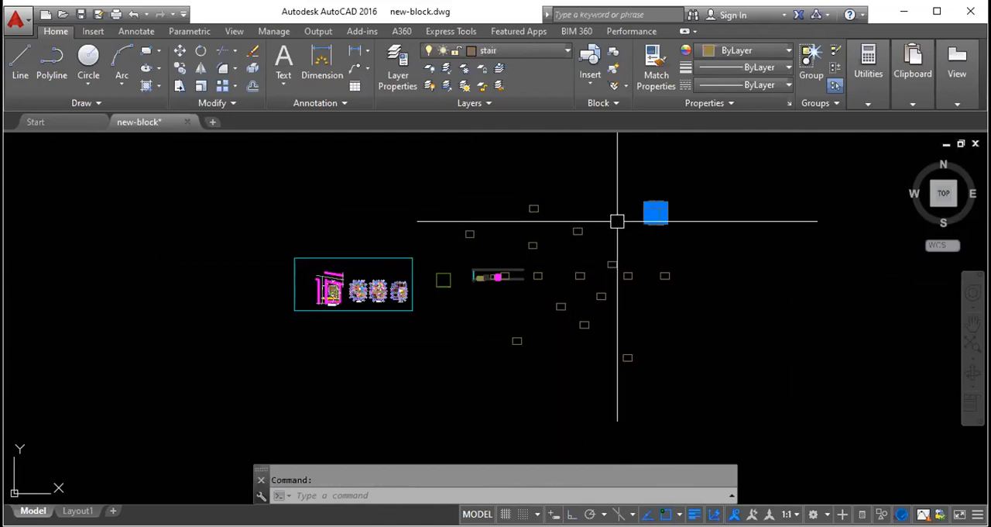
scroll(672, 182, up, 2)
text(m)
key(Return)
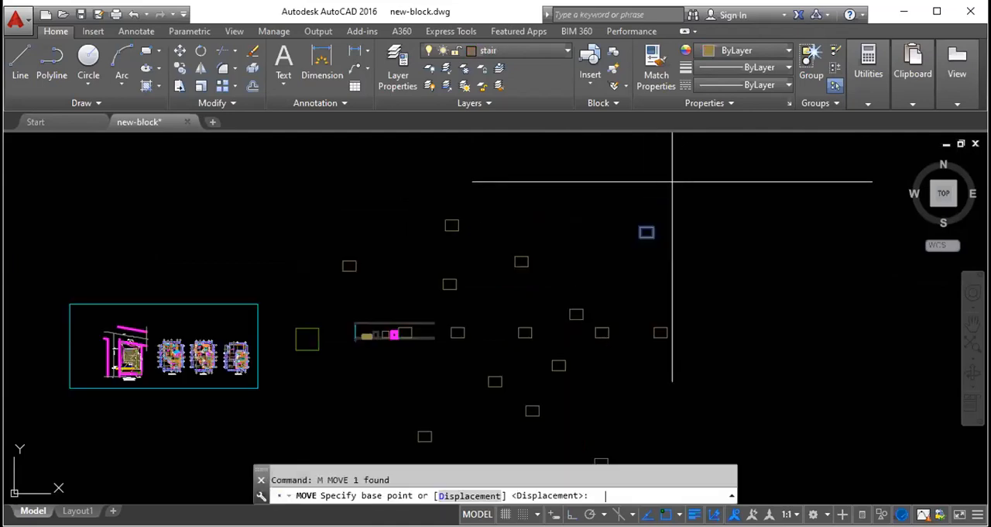
scroll(638, 225, up, 3)
click(649, 235)
click(518, 195)
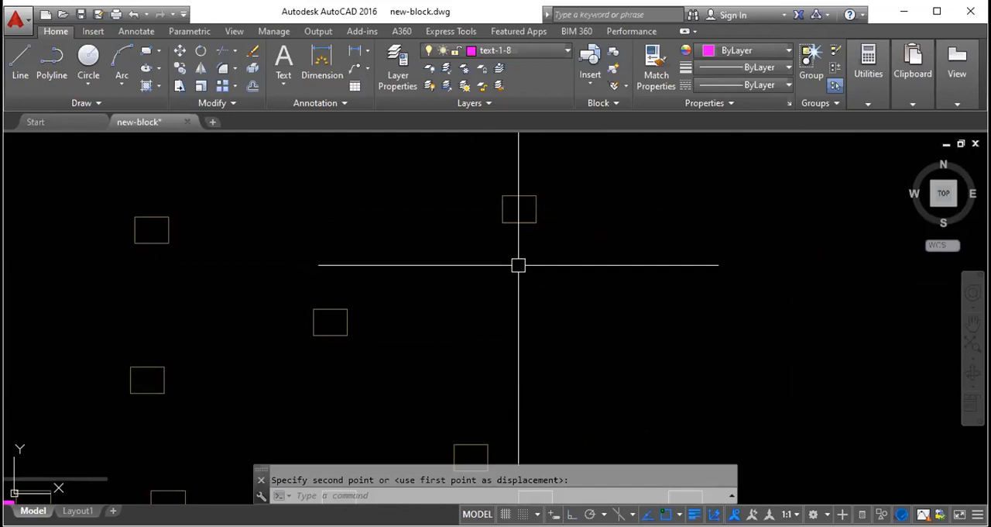
- Move the northeasternmost rectangle copy a short distance west, using its lower-right corner as base point
click(518, 219)
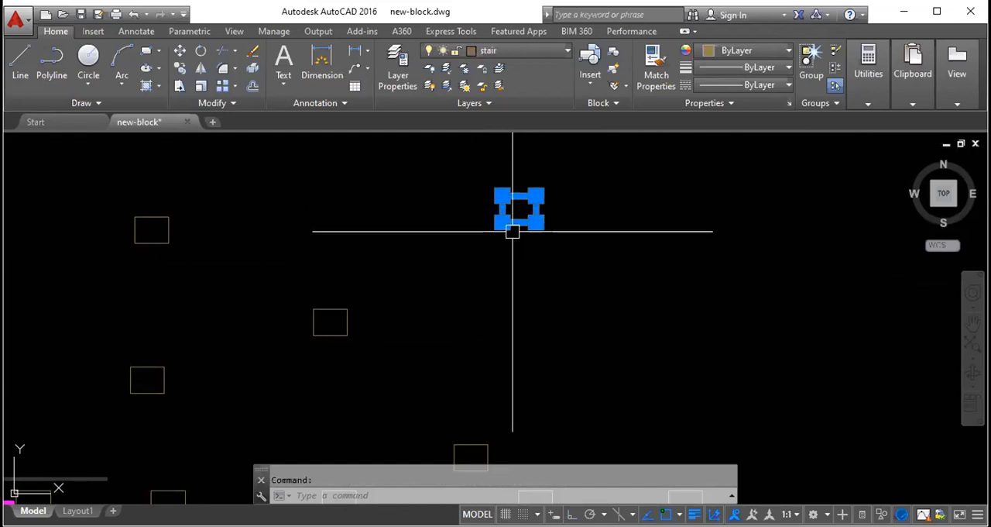
text(m)
key(Return)
scroll(534, 210, up, 2)
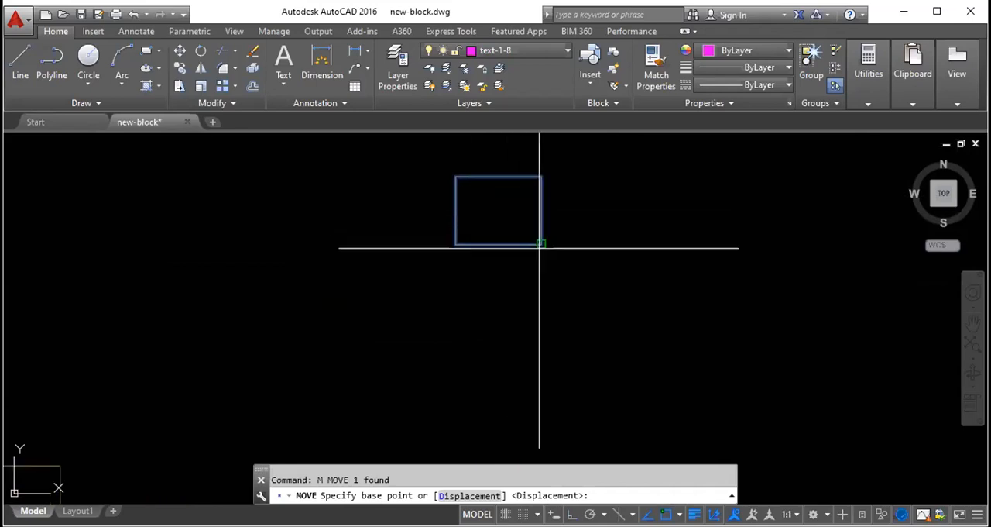
click(540, 245)
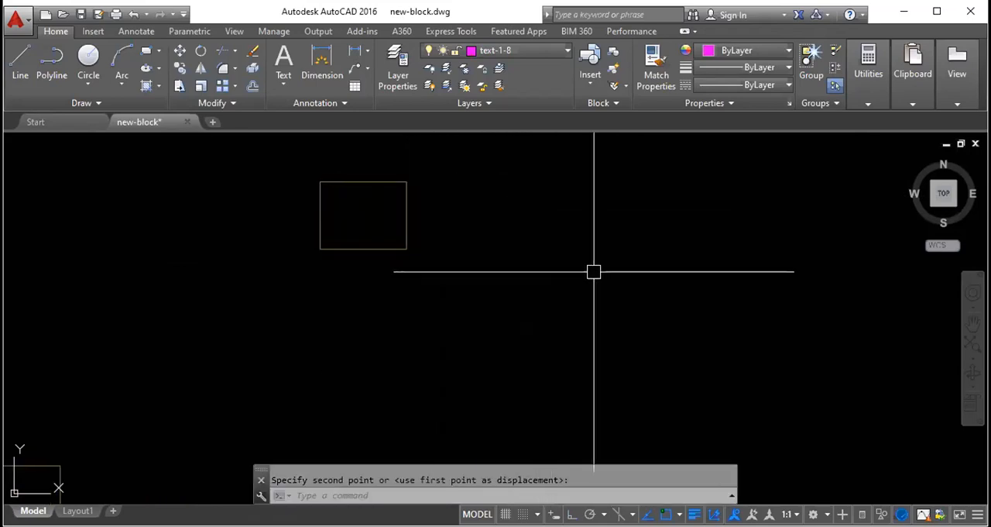
scroll(546, 259, down, 4)
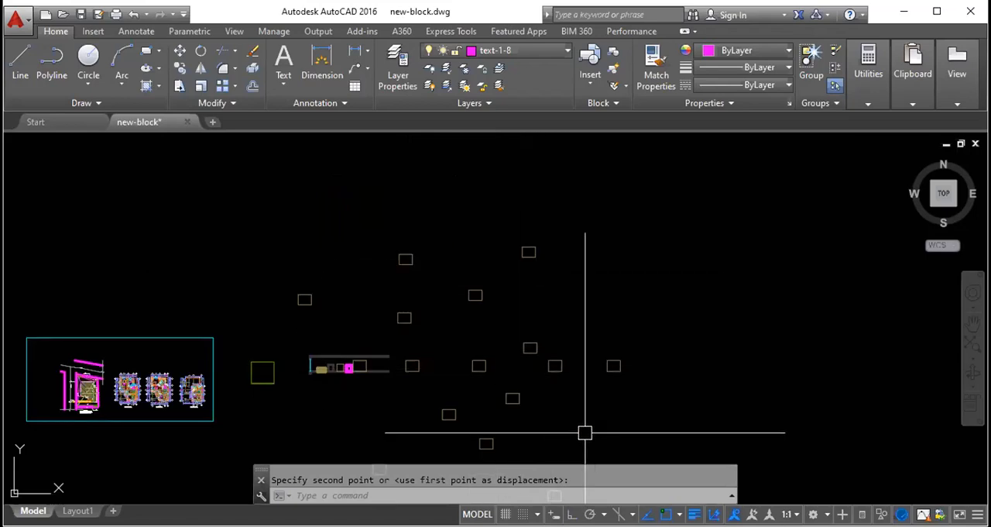
- Erase the rectangle copies scattered along, above and just below the row, leaving only the two southernmost copies
key(Escape)
click(640, 405)
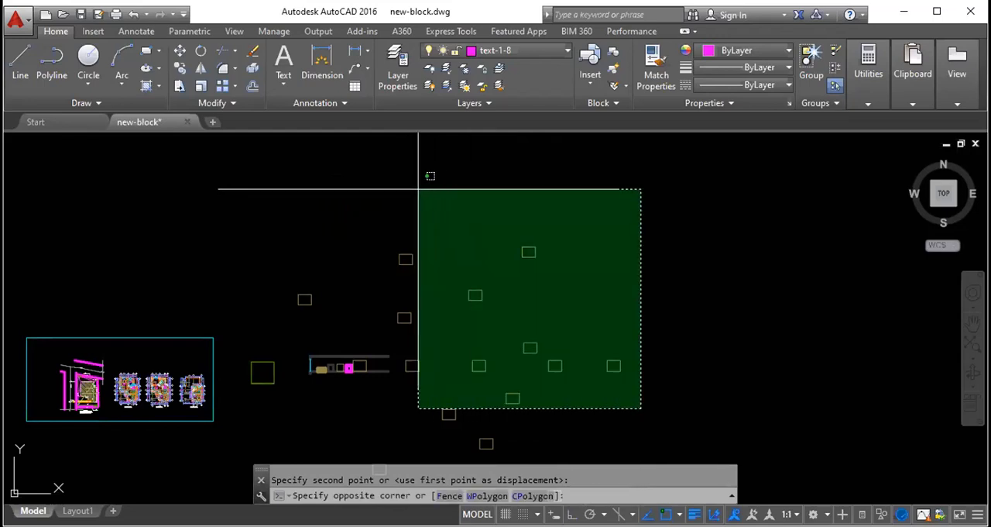
click(399, 186)
key(Delete)
click(323, 314)
click(278, 261)
key(Delete)
click(526, 453)
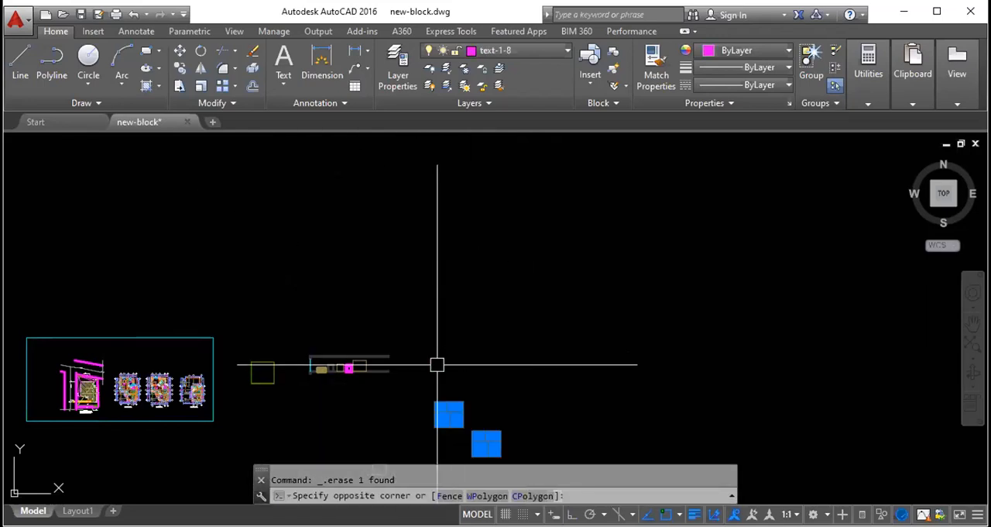
click(480, 326)
key(Delete)
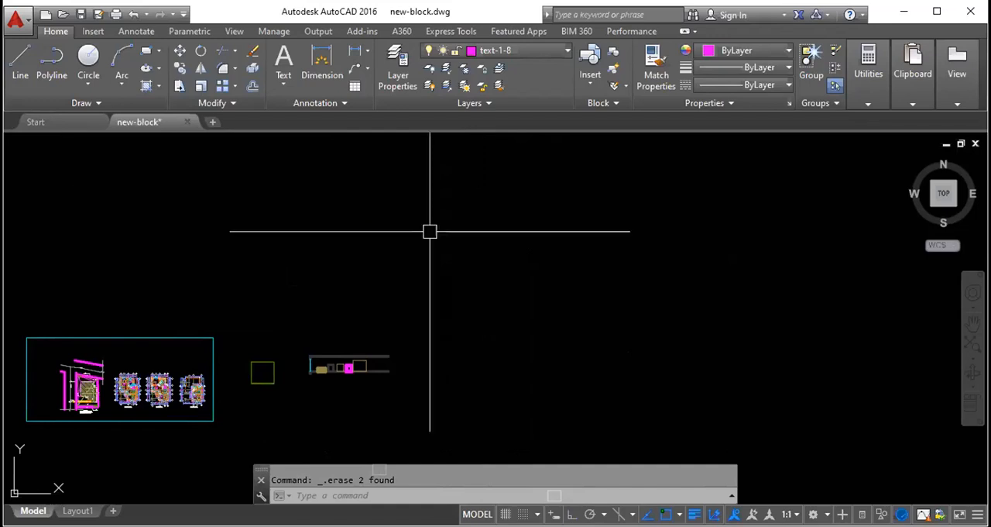
- Examine the drawing frame, wall outline and two remaining rectangle copies at different magnifications
scroll(463, 288, down, 4)
scroll(451, 364, up, 6)
scroll(450, 362, down, 5)
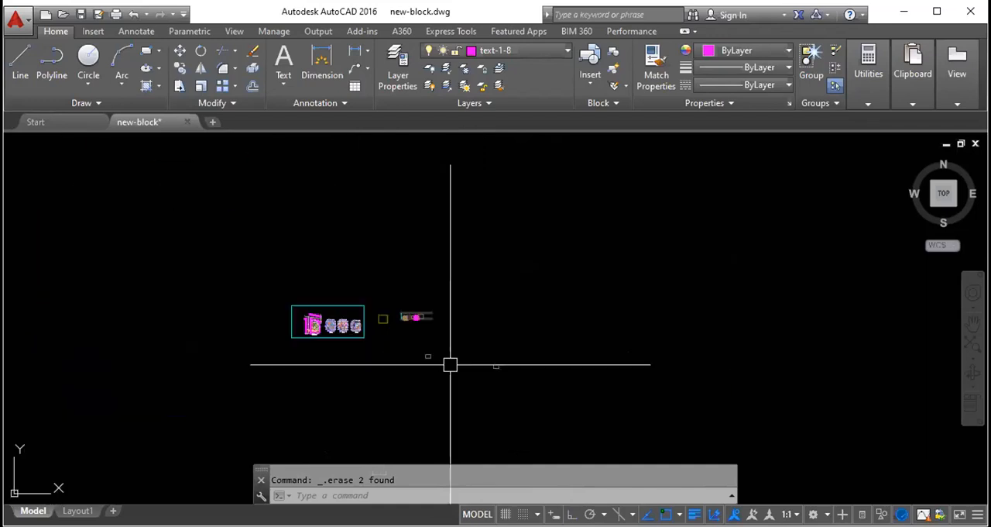
scroll(449, 352, up, 6)
scroll(448, 352, down, 5)
scroll(449, 352, up, 5)
scroll(448, 352, down, 5)
scroll(448, 352, up, 5)
scroll(448, 353, down, 4)
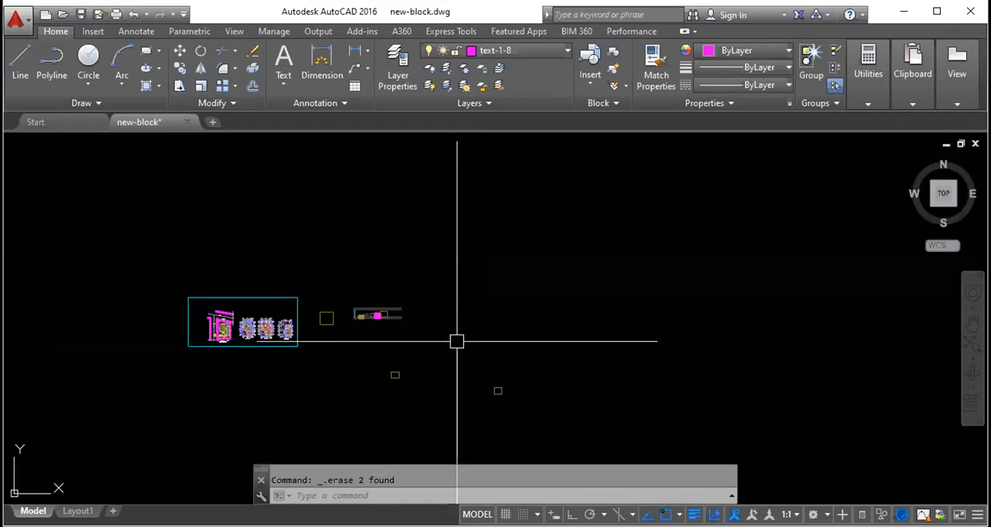
scroll(454, 335, up, 2)
scroll(454, 335, down, 5)
scroll(451, 338, up, 6)
scroll(452, 338, down, 3)
scroll(453, 337, up, 2)
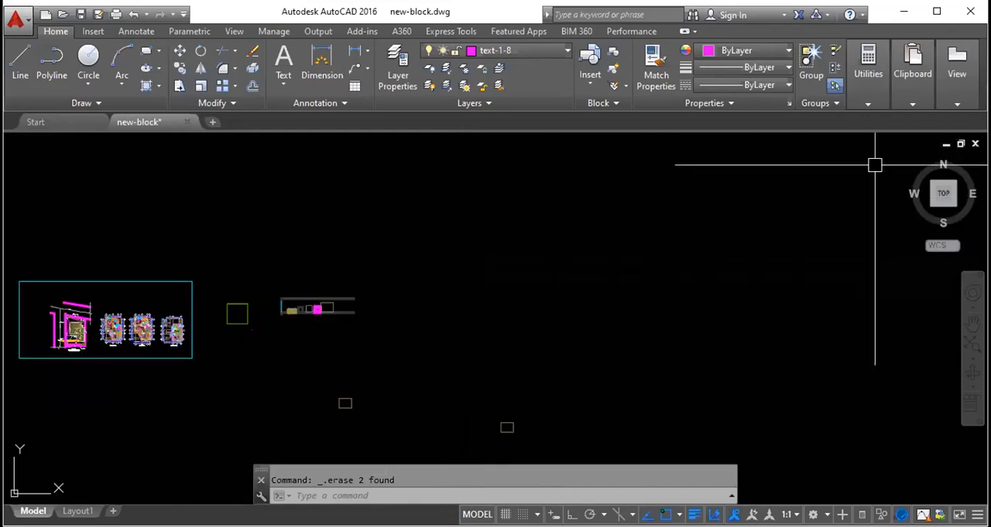
- From an empty area of the drawing, restore the overall view with the Zoom command's All option
scroll(875, 165, up, 3)
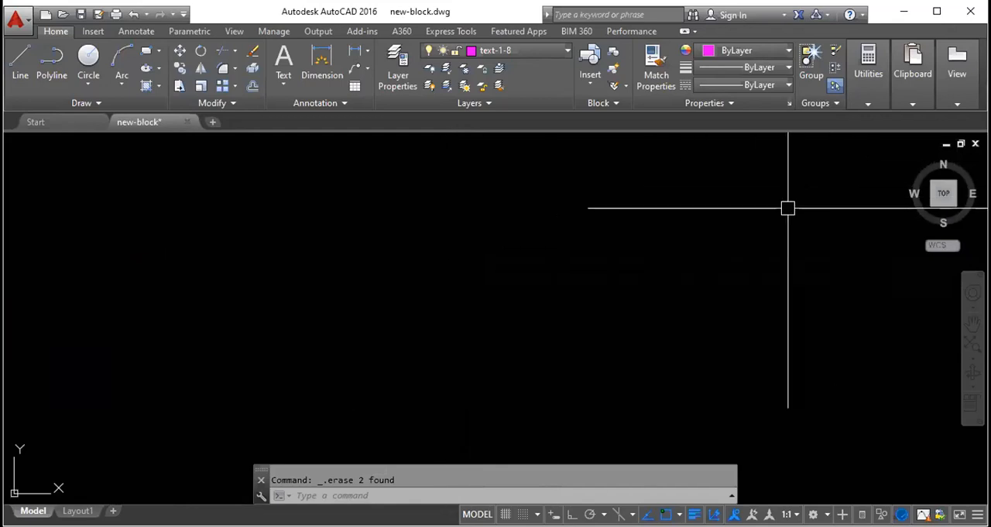
text(z)
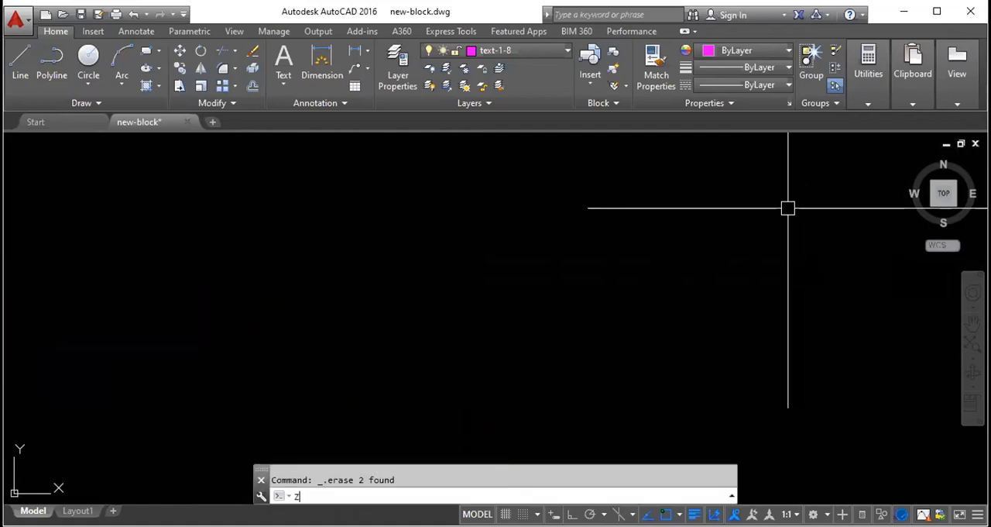
key(Return)
text(A)
key(Return)
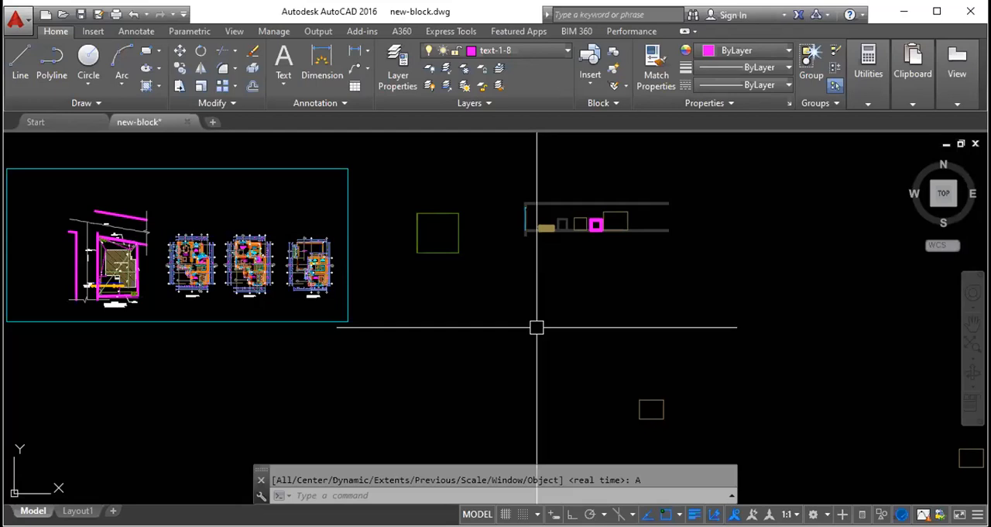
- Draw a circle in the empty area south of the wall outline, between the green square and the nearest rectangle copy, and select it
text(c)
key(Return)
click(514, 327)
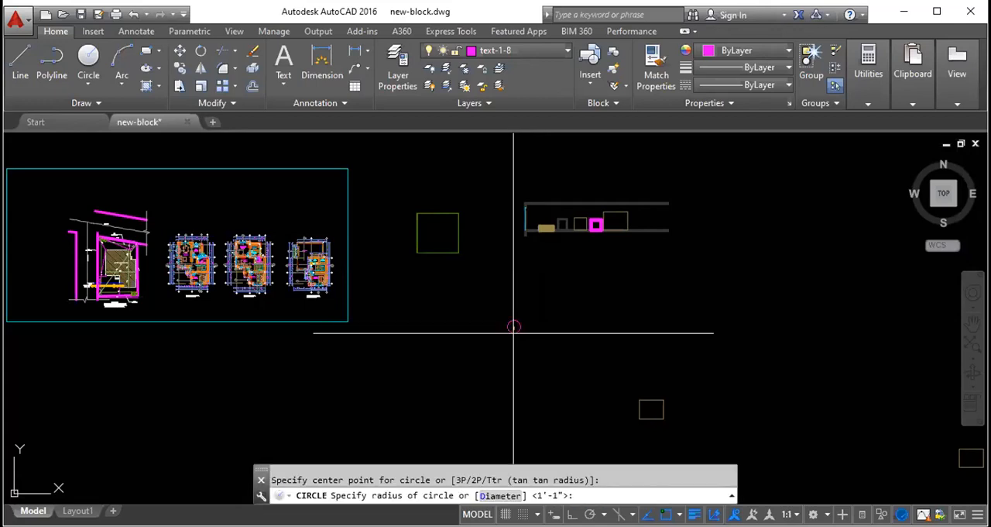
click(485, 370)
click(554, 303)
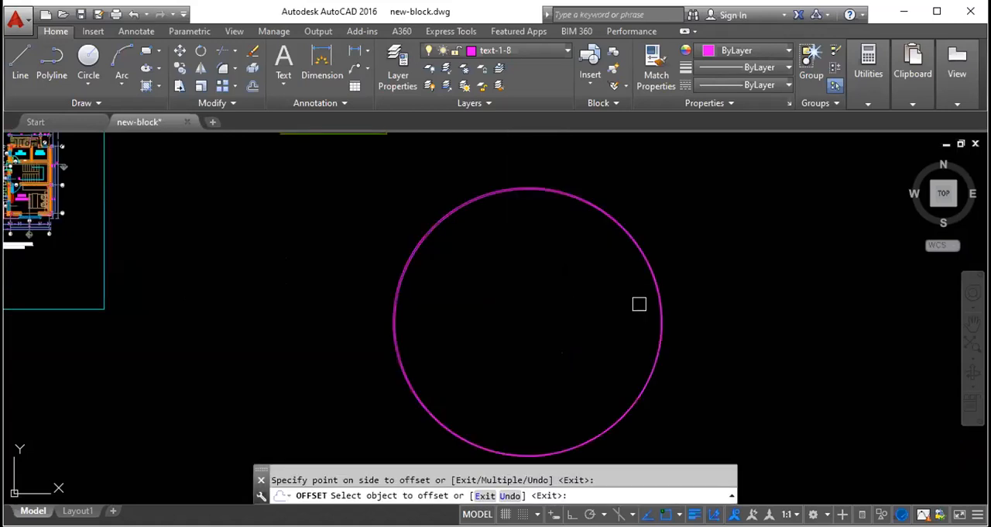
- Clear the selection and erase the circle south of the wall outline
scroll(651, 303, up, 3)
click(715, 301)
key(Escape)
scroll(660, 287, down, 1)
click(710, 302)
click(608, 290)
scroll(610, 289, down, 6)
key(Delete)
scroll(563, 300, down, 4)
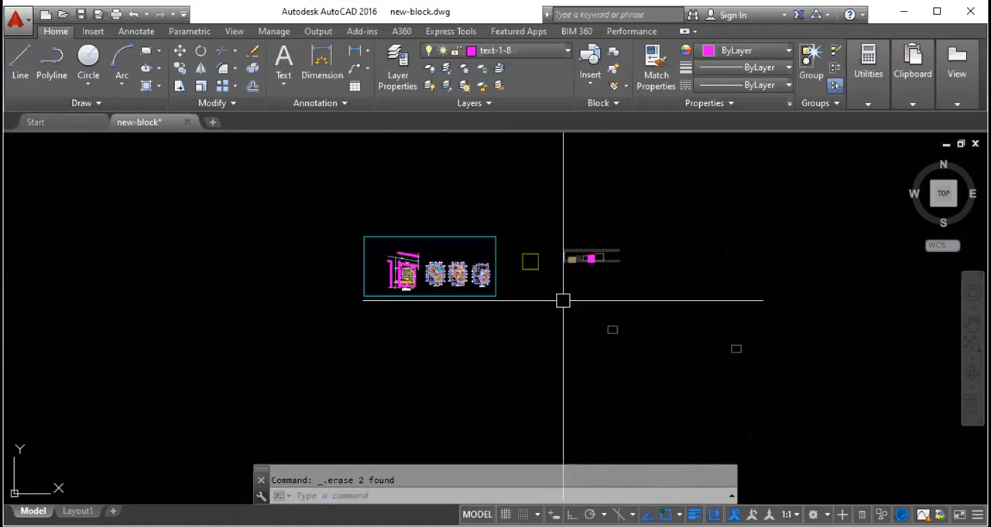